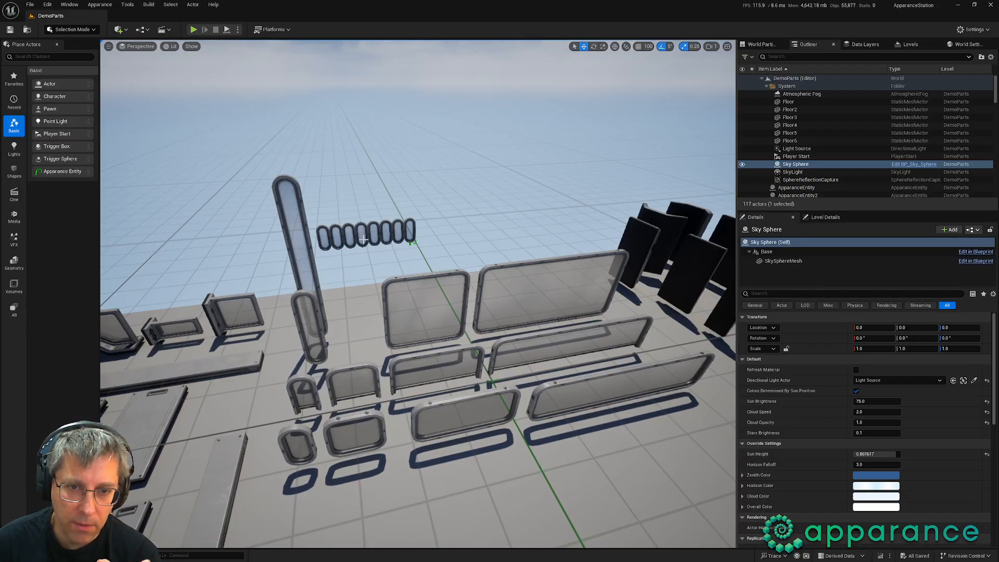
Step: Resize the floating Railing Test entity with Smart Editing to about 10.42 long and 1.73 high, and save the level
{"action": "left_click", "coordinate": [384, 229]}
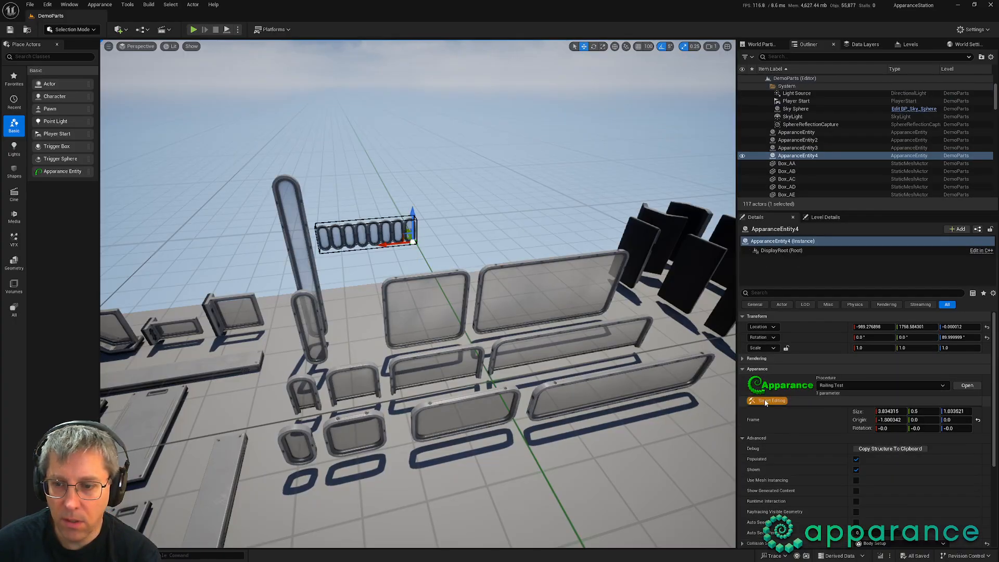
{"action": "left_click", "coordinate": [395, 205]}
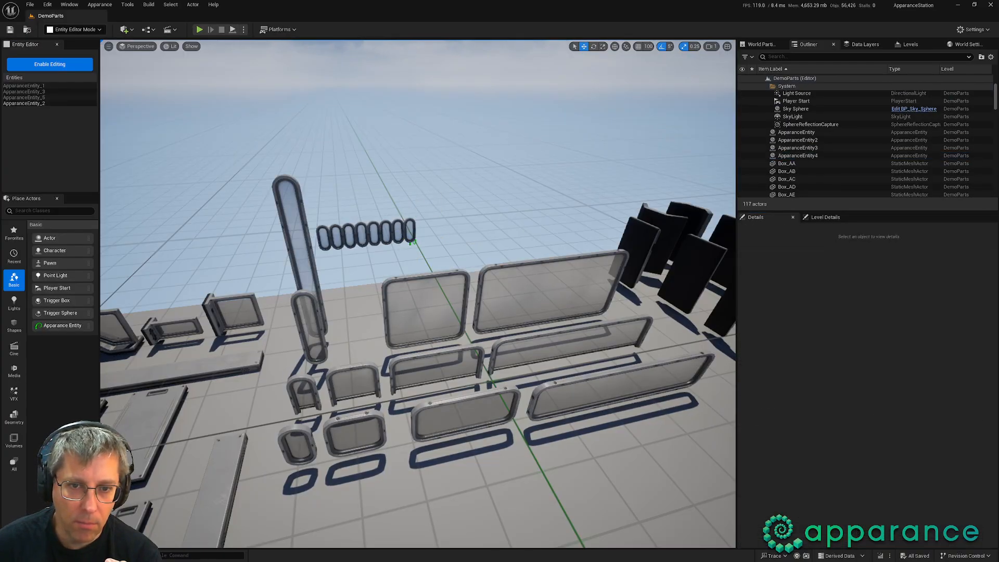
{"action": "left_click", "coordinate": [398, 231]}
{"action": "left_click_drag", "start_coordinate": [427, 203], "coordinate": [525, 202]}
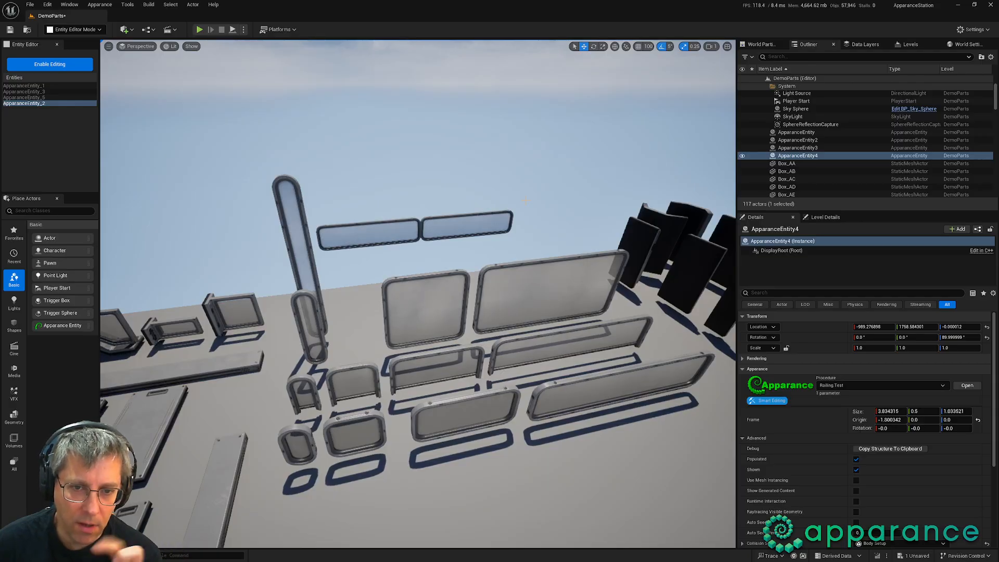
{"action": "left_click_drag", "start_coordinate": [525, 201], "coordinate": [575, 200]}
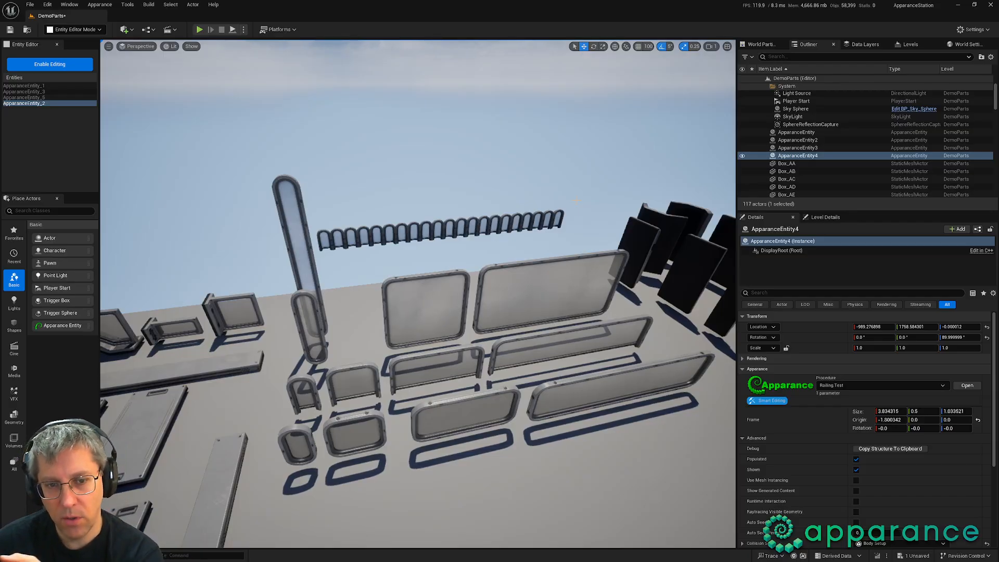
{"action": "mouse_move", "coordinate": [576, 200]}
{"action": "left_mouse_down"}
{"action": "mouse_move", "coordinate": [560, 202]}
{"action": "mouse_move", "coordinate": [607, 197]}
{"action": "mouse_move", "coordinate": [357, 217]}
{"action": "mouse_move", "coordinate": [589, 191]}
{"action": "mouse_move", "coordinate": [587, 207]}
{"action": "mouse_move", "coordinate": [576, 187]}
{"action": "left_mouse_up"}
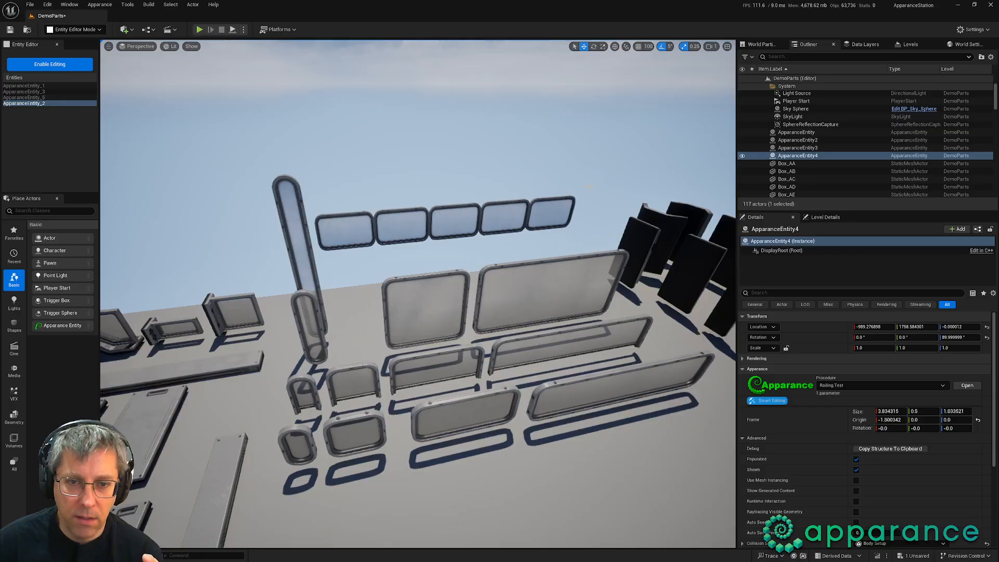
{"action": "mouse_move", "coordinate": [589, 186]}
{"action": "left_mouse_down"}
{"action": "mouse_move", "coordinate": [610, 102]}
{"action": "mouse_move", "coordinate": [573, 165]}
{"action": "mouse_move", "coordinate": [484, 188]}
{"action": "mouse_move", "coordinate": [673, 171]}
{"action": "mouse_move", "coordinate": [581, 177]}
{"action": "left_mouse_up"}
{"action": "left_click", "coordinate": [780, 401]}
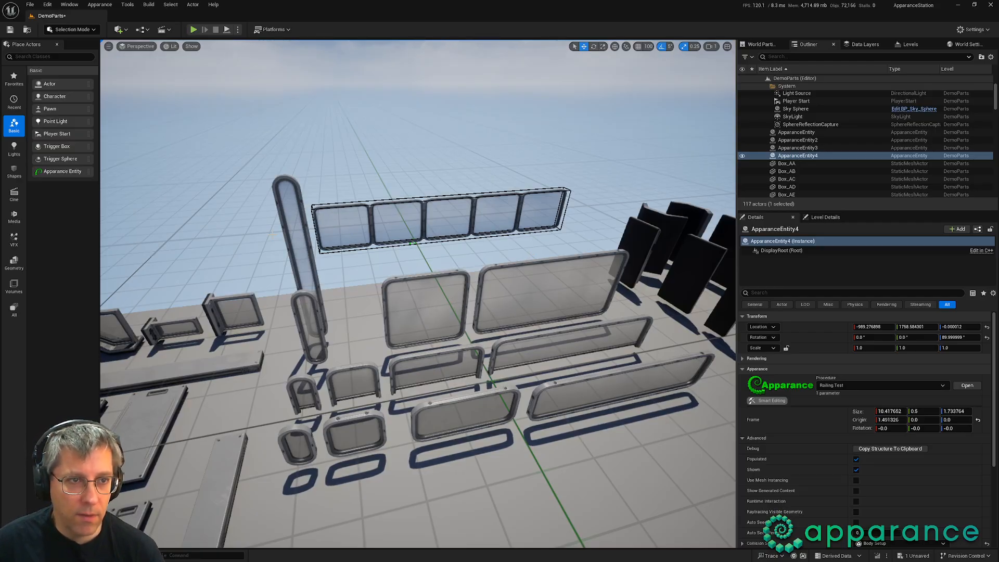
{"action": "key", "text": "ctrl+s"}
Step: Open the TestMap level from the project's Demo content folder
{"action": "key", "text": "ctrl+space"}
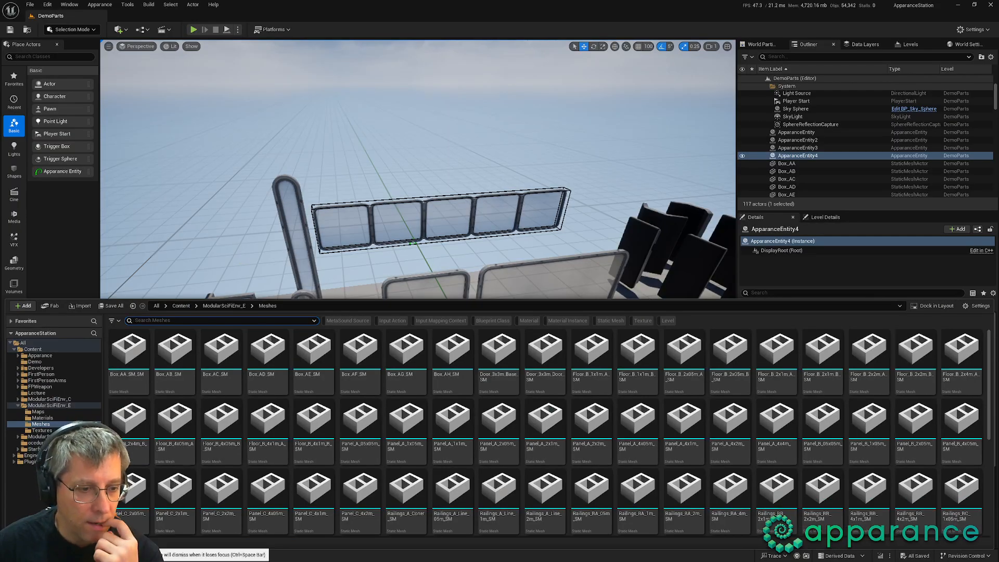
{"action": "left_click", "coordinate": [34, 361]}
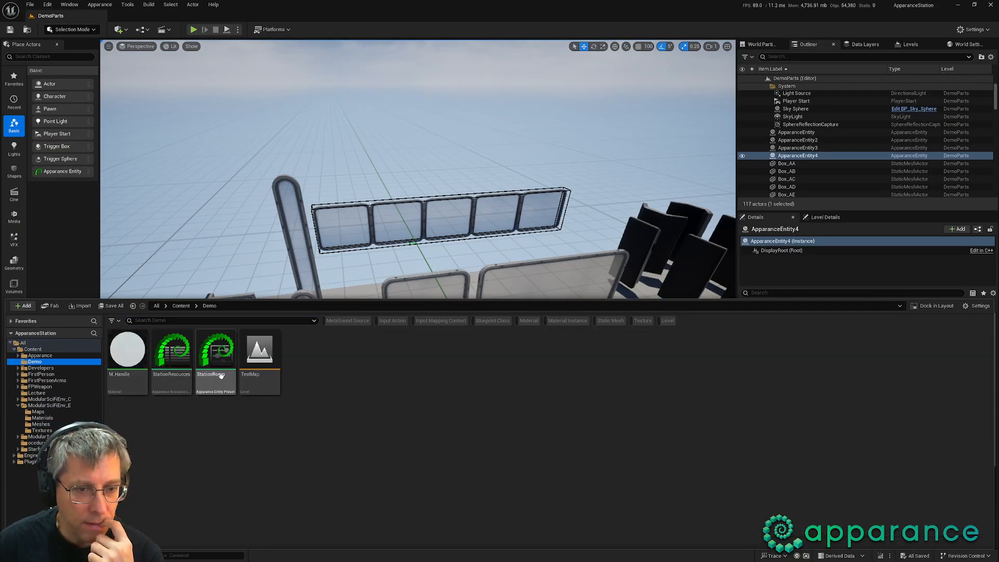
{"action": "left_click", "coordinate": [259, 358]}
{"action": "double_click", "coordinate": [259, 359]}
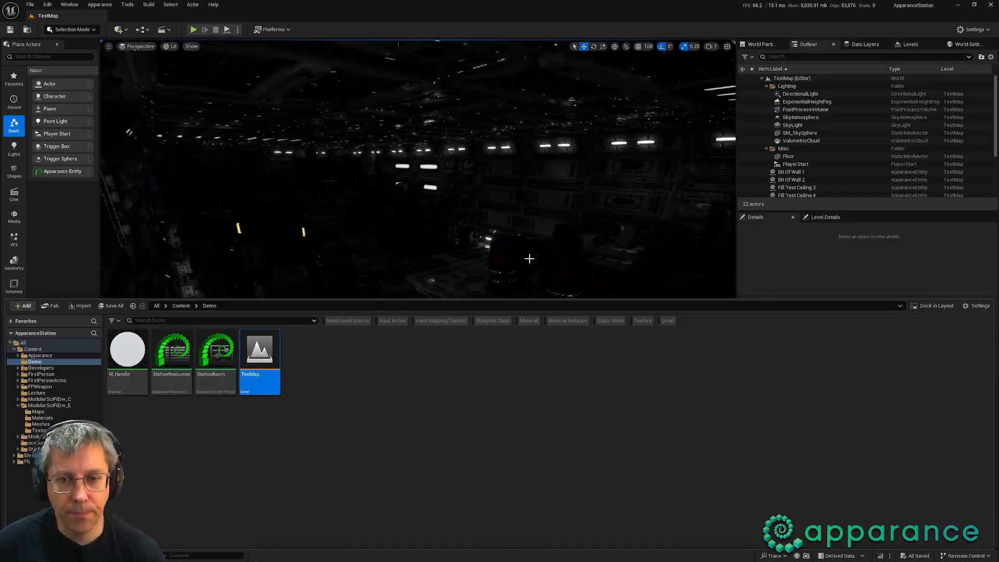
Step: Examine the storage room's crate stacks, barrels, wall panels and doorway by flying through the level
{"action": "right_click_drag", "start_coordinate": [529, 259], "coordinate": [593, 276]}
{"action": "left_click", "coordinate": [789, 274]}
{"action": "right_click_drag", "start_coordinate": [577, 333], "coordinate": [571, 335]}
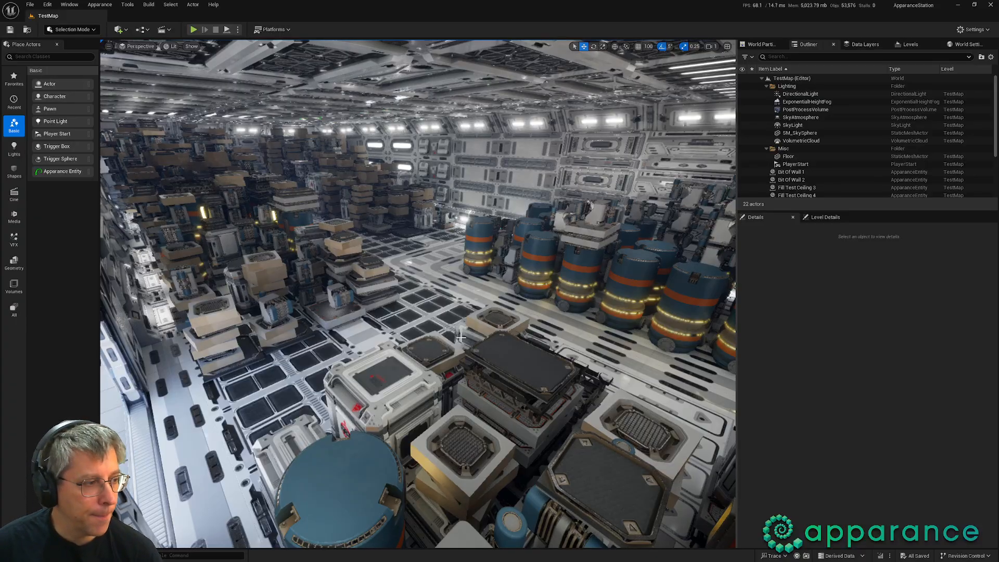
{"action": "right_click_drag", "start_coordinate": [461, 337], "coordinate": [468, 252]}
{"action": "key", "text": "w"}
{"action": "key", "text": "d"}
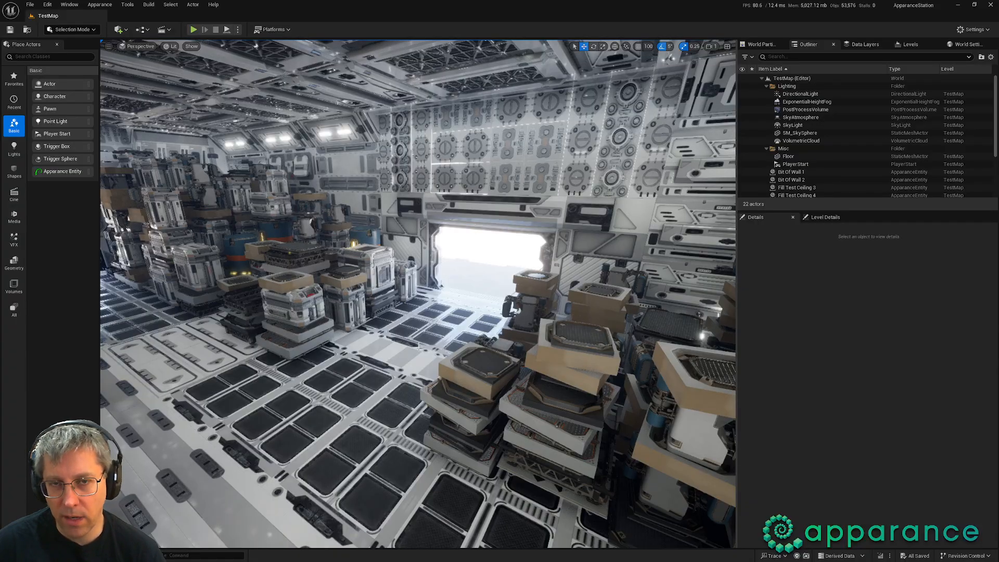
{"action": "right_click_drag", "start_coordinate": [417, 359], "coordinate": [466, 320]}
{"action": "key", "text": "w"}
{"action": "key", "text": "w"}
{"action": "key", "text": "s"}
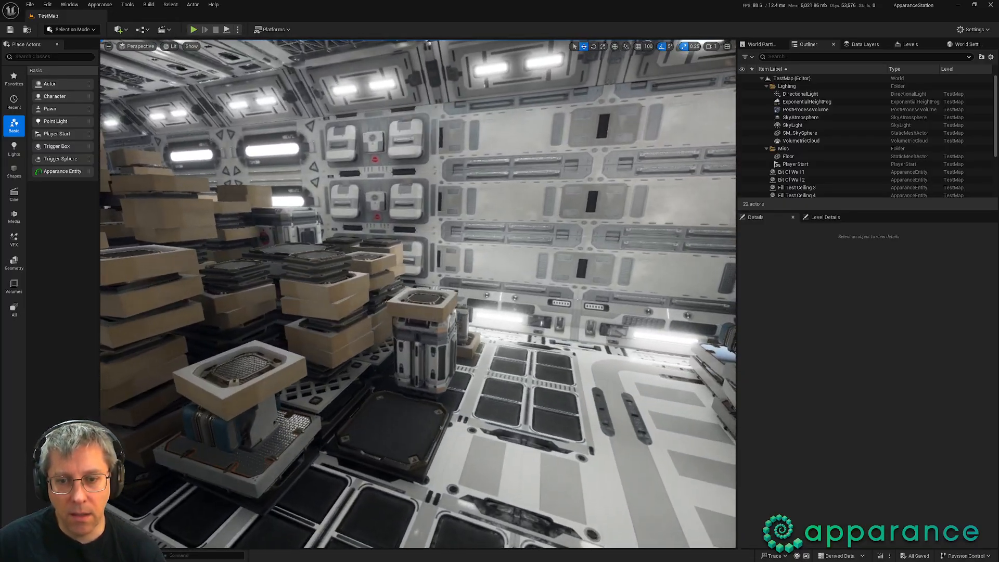
Step: Look along the room's central aisle and at both doorways to compare how the crates are arranged around them
{"action": "key", "text": "s"}
{"action": "right_click_drag", "start_coordinate": [418, 294], "coordinate": [325, 289]}
{"action": "right_click_drag", "start_coordinate": [418, 294], "coordinate": [281, 302]}
{"action": "key", "text": "w"}
{"action": "key", "text": "s"}
{"action": "mouse_move", "coordinate": [270, 440]}
{"action": "right_mouse_down"}
{"action": "mouse_move", "coordinate": [176, 437]}
{"action": "mouse_move", "coordinate": [312, 440]}
{"action": "mouse_move", "coordinate": [270, 439]}
{"action": "right_mouse_up"}
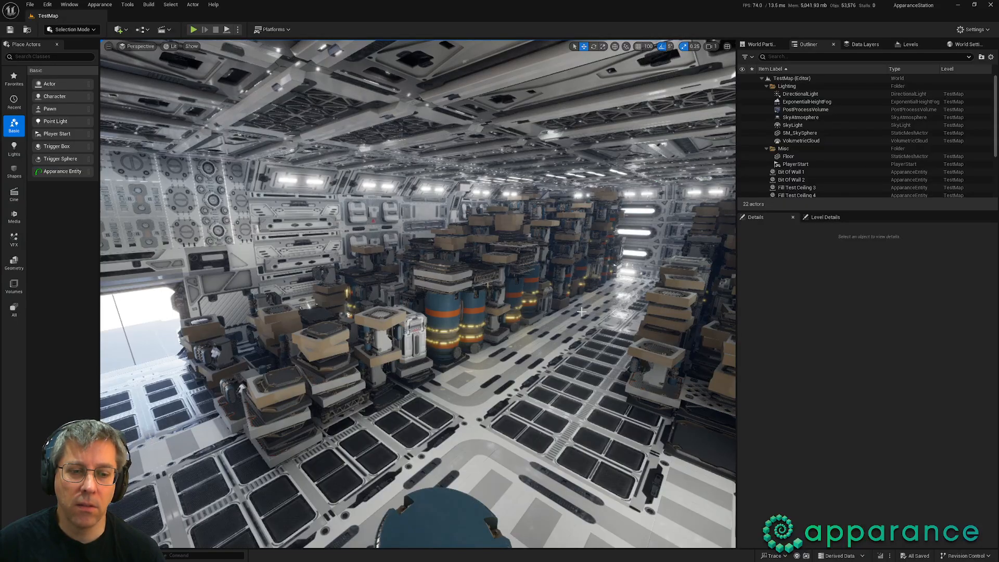
{"action": "right_click_drag", "start_coordinate": [593, 315], "coordinate": [484, 359]}
{"action": "key", "text": "w"}
{"action": "right_click_drag", "start_coordinate": [448, 399], "coordinate": [400, 385]}
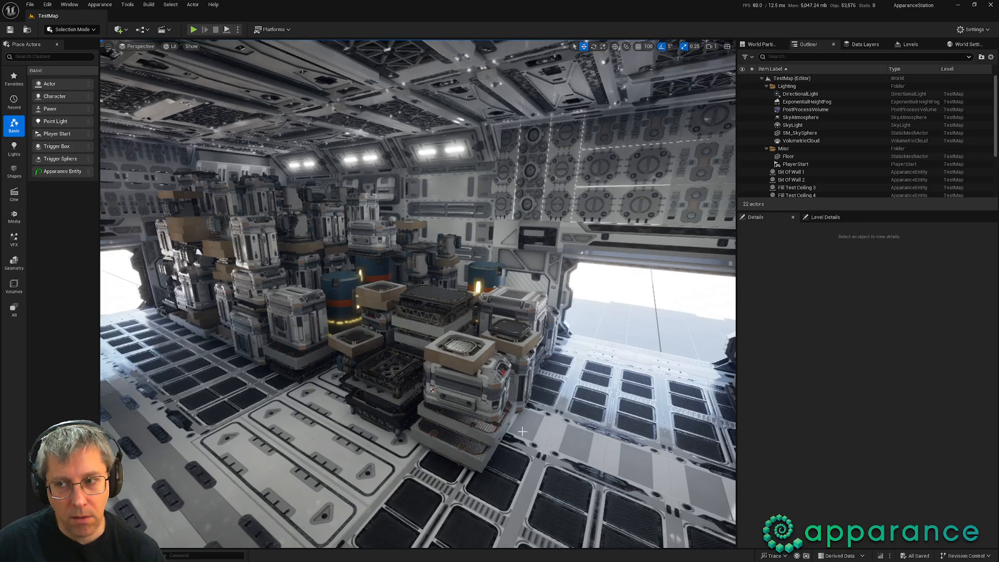
{"action": "right_click_drag", "start_coordinate": [524, 431], "coordinate": [560, 428]}
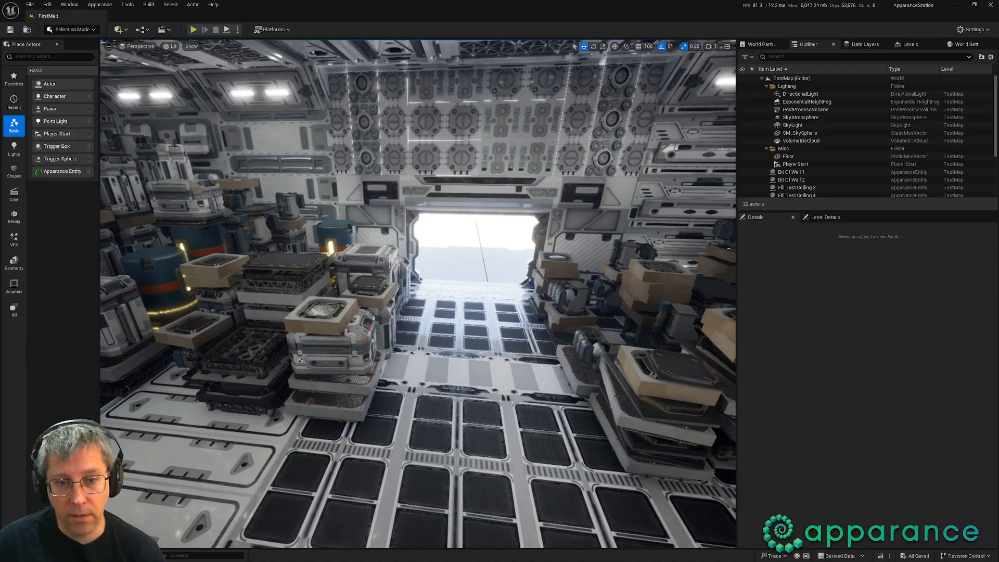
{"action": "right_click_drag", "start_coordinate": [478, 385], "coordinate": [431, 386]}
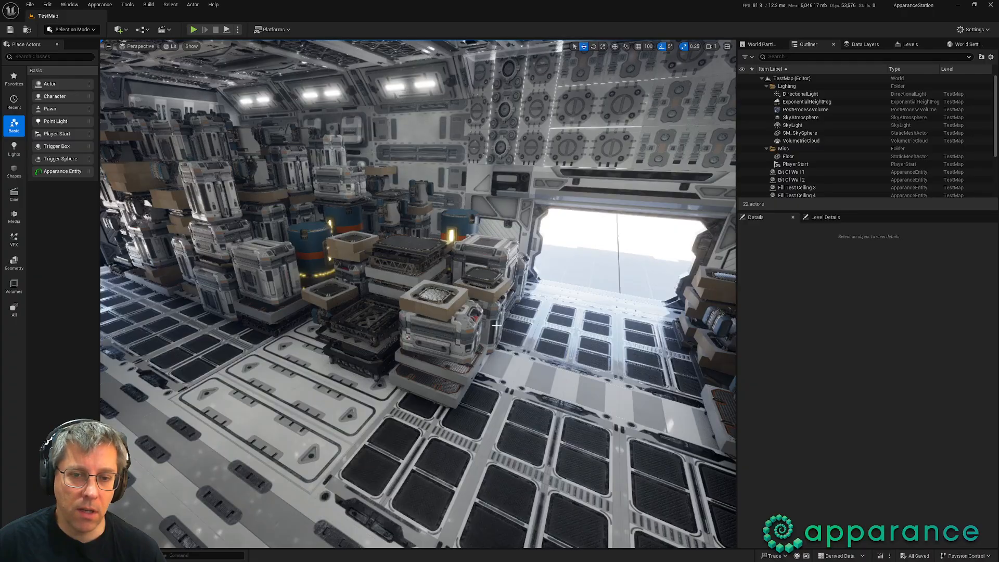
{"action": "key", "text": "1"}
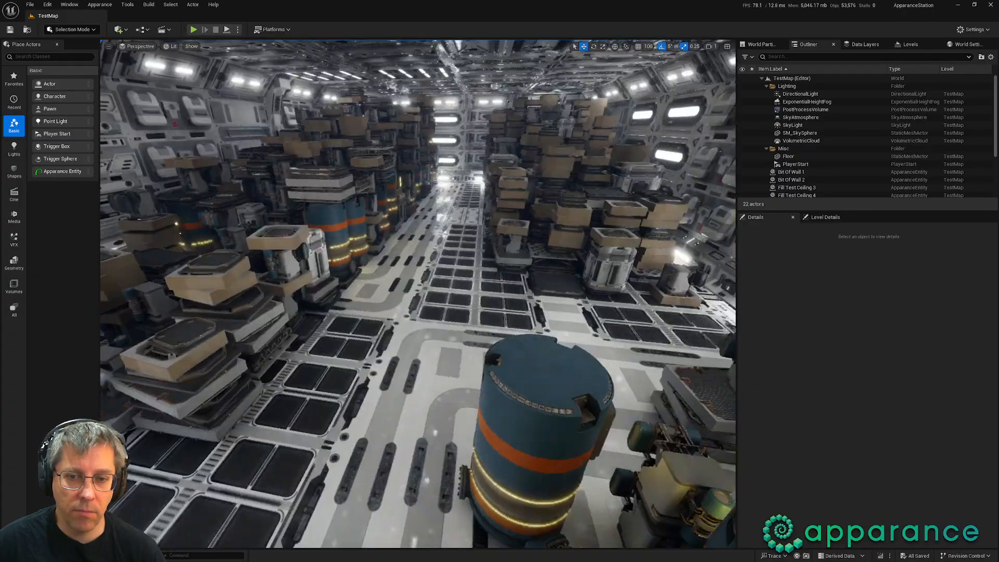
{"action": "key", "text": "2"}
{"action": "right_click_drag", "start_coordinate": [428, 292], "coordinate": [425, 293]}
{"action": "right_click_drag", "start_coordinate": [418, 293], "coordinate": [388, 297]}
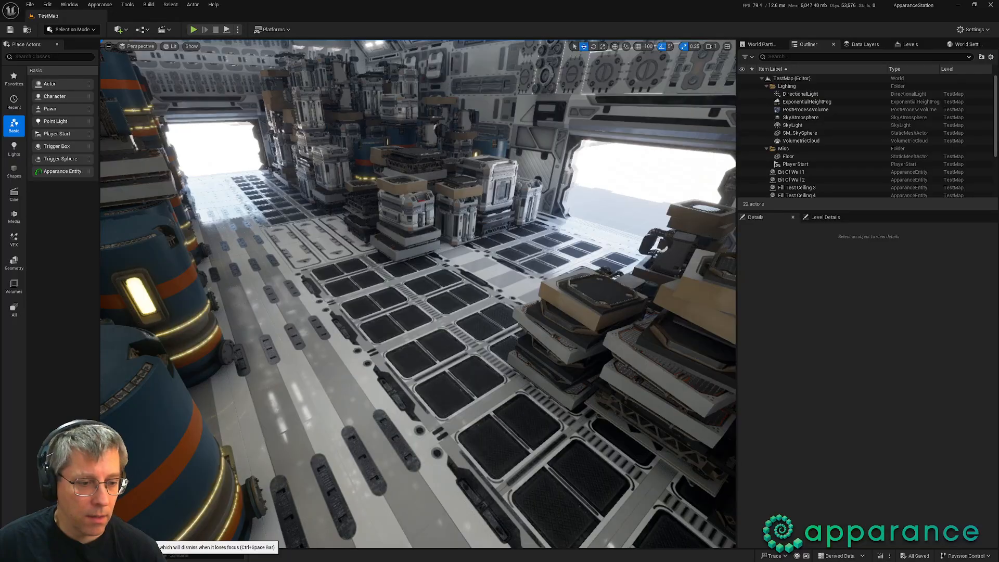
Step: Open the Room Main procedure of the Room 4 entity in the Apparance Editor
{"action": "left_click", "coordinate": [341, 313]}
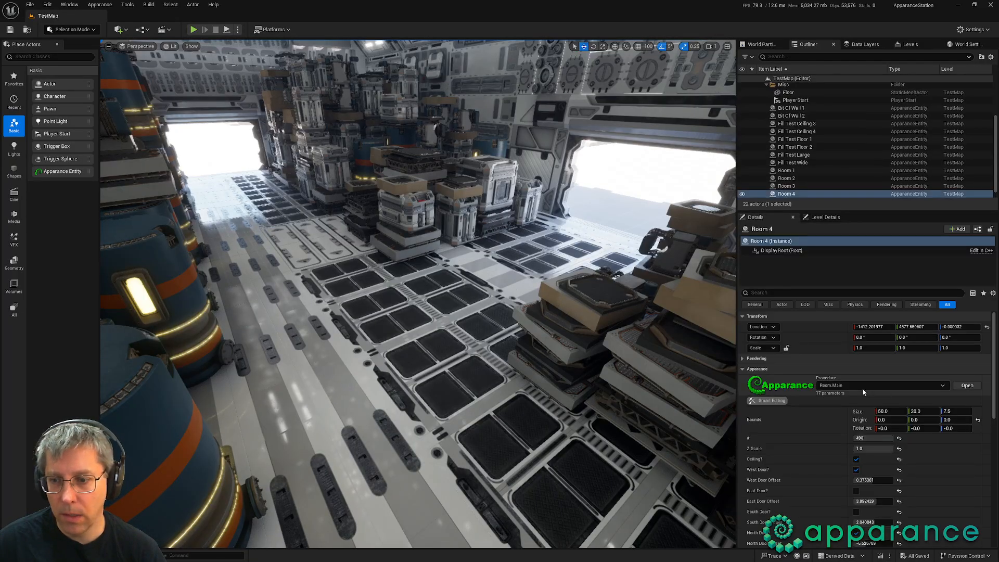
{"action": "left_click", "coordinate": [966, 386]}
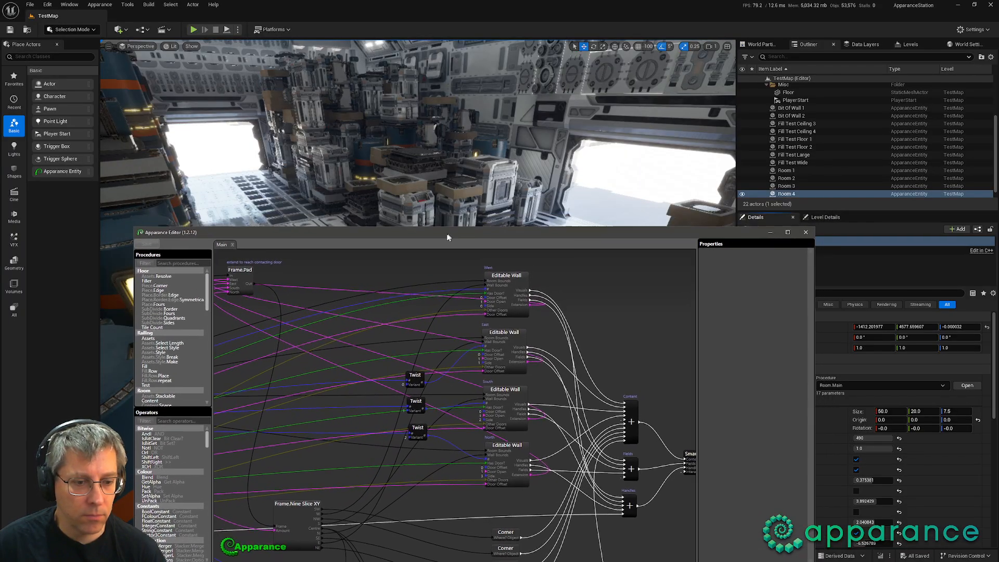
{"action": "left_click_drag", "start_coordinate": [457, 228], "coordinate": [470, 230]}
Step: Find the Content node fed by the Shrink node, and open it and the Content.Type.Storage procedure inside it
{"action": "scroll", "coordinate": [622, 313], "scroll_direction": "down", "scroll_amount": 1}
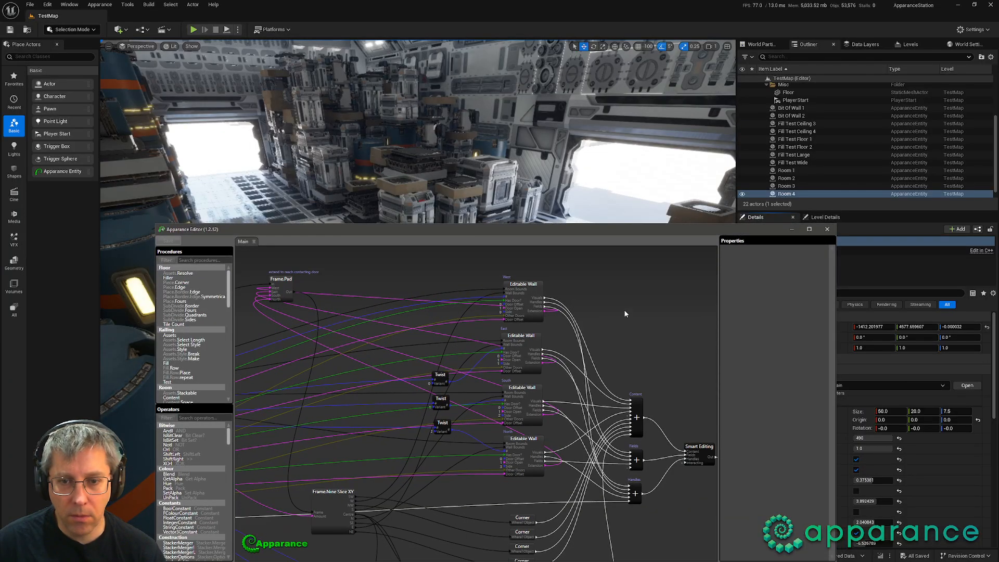
{"action": "middle_click_drag", "start_coordinate": [438, 284], "coordinate": [447, 277]}
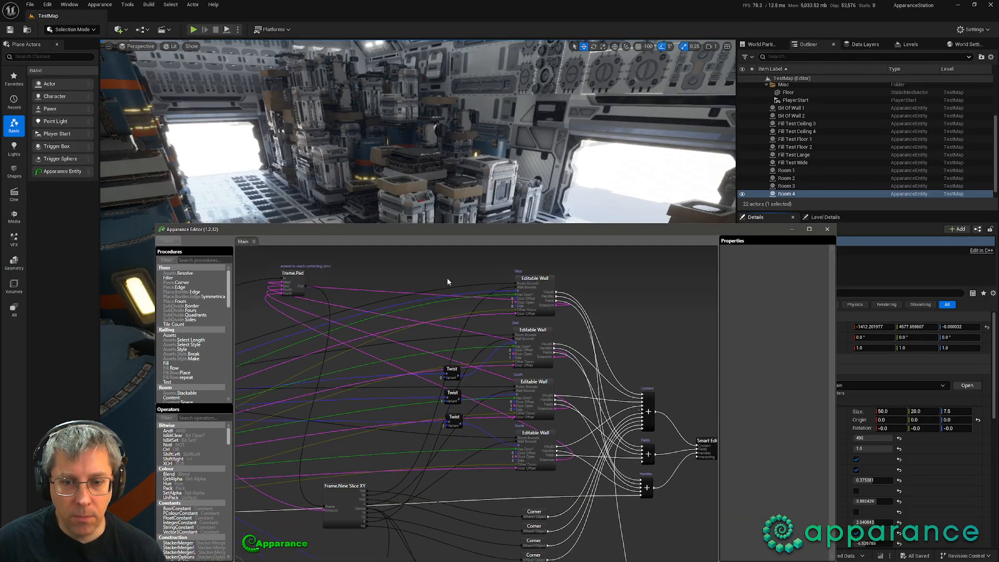
{"action": "mouse_move", "coordinate": [448, 419]}
{"action": "middle_mouse_down"}
{"action": "mouse_move", "coordinate": [498, 345]}
{"action": "mouse_move", "coordinate": [479, 255]}
{"action": "middle_mouse_up"}
{"action": "mouse_move", "coordinate": [515, 437]}
{"action": "middle_mouse_down"}
{"action": "mouse_move", "coordinate": [471, 327]}
{"action": "mouse_move", "coordinate": [482, 398]}
{"action": "middle_mouse_up"}
{"action": "scroll", "coordinate": [473, 307], "scroll_direction": "up", "scroll_amount": 2}
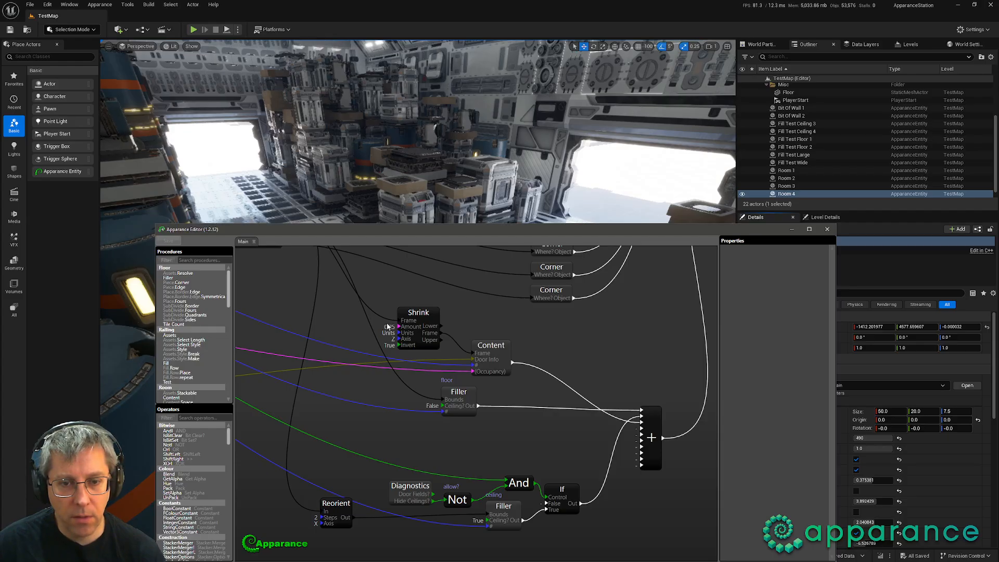
{"action": "left_click", "coordinate": [388, 335]}
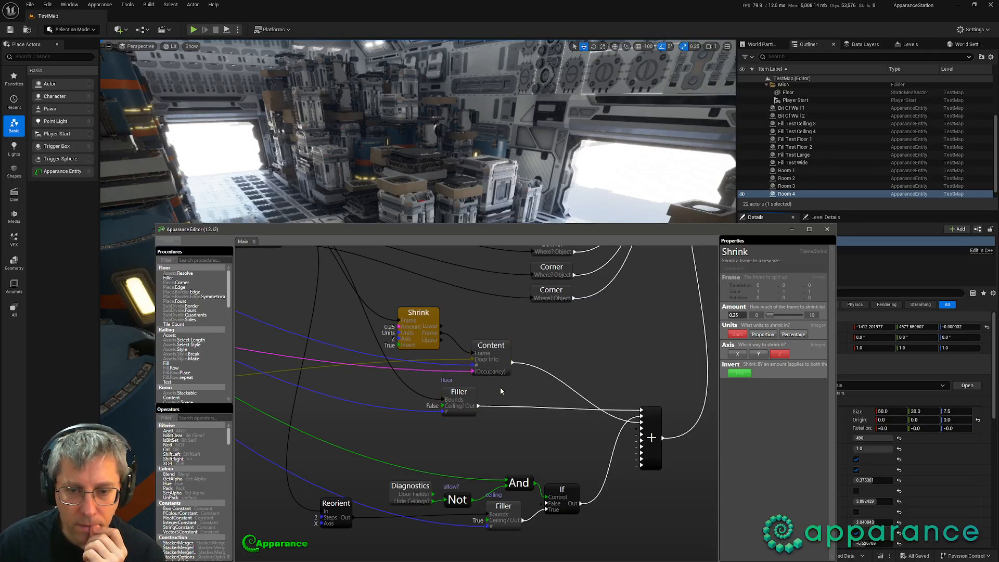
{"action": "double_click", "coordinate": [506, 347]}
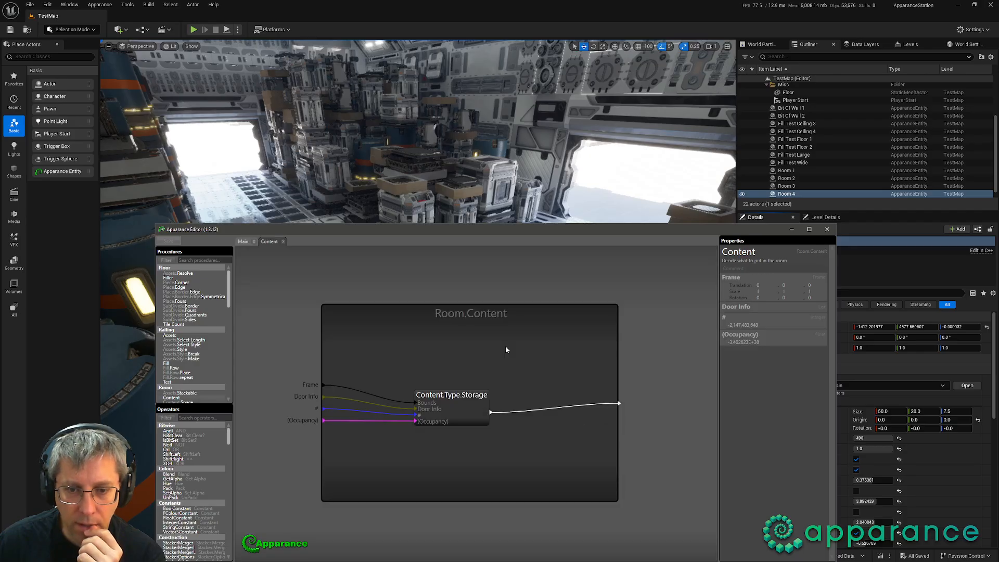
{"action": "double_click", "coordinate": [471, 406]}
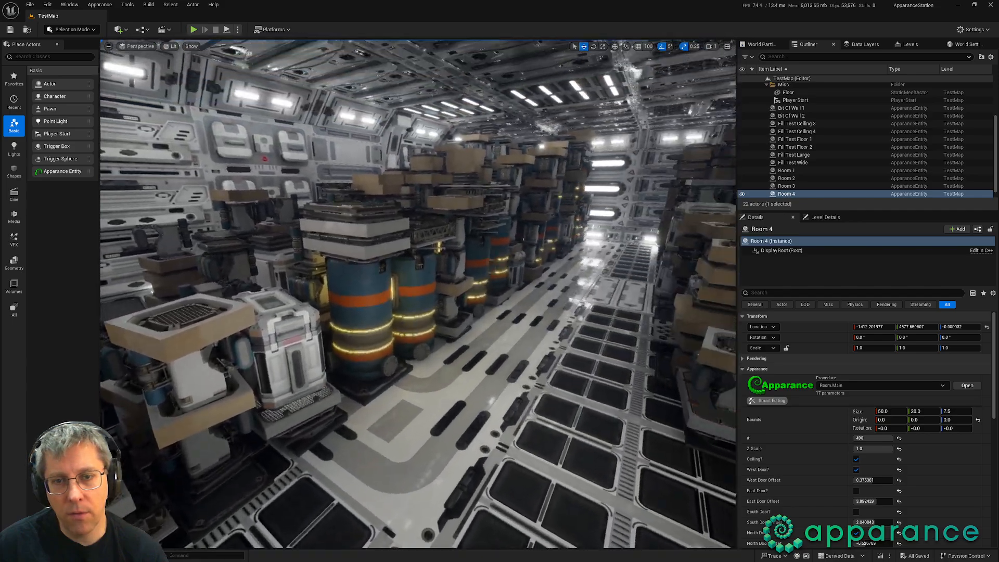
Step: Examine how the stacked crates fill the corner spaces of Room 4 between the aisles and doorways
{"action": "key", "text": "s"}
{"action": "right_click_drag", "start_coordinate": [539, 194], "coordinate": [539, 194]}
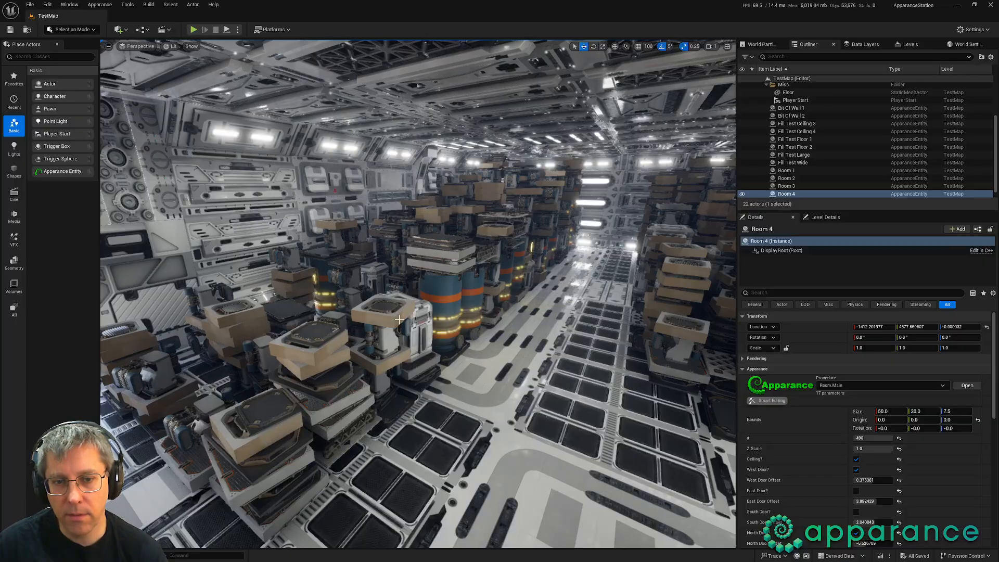
{"action": "right_click_drag", "start_coordinate": [399, 319], "coordinate": [383, 355]}
{"action": "key", "text": "d"}
{"action": "key", "text": "a"}
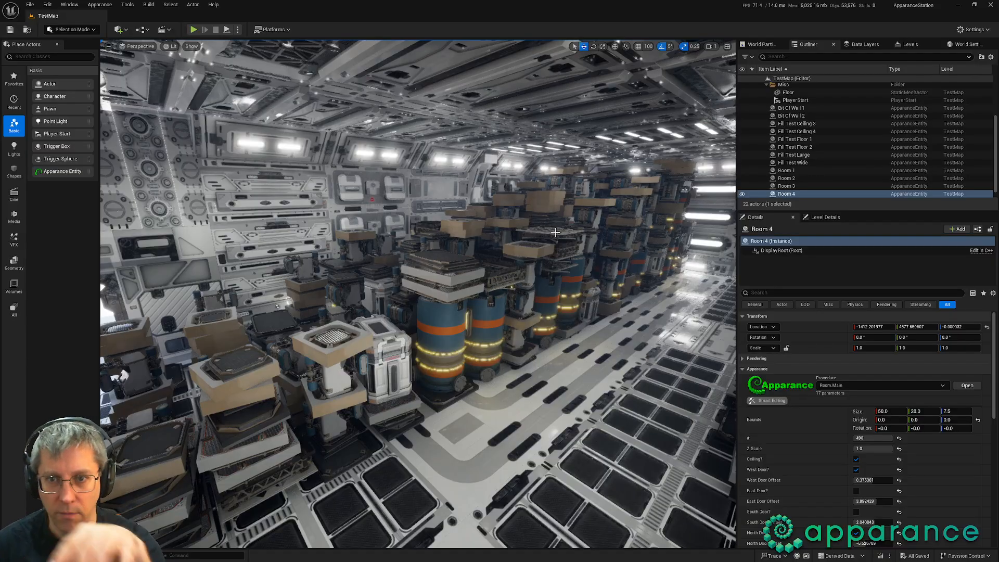
{"action": "right_click_drag", "start_coordinate": [529, 287], "coordinate": [348, 317]}
{"action": "key", "text": "w"}
Step: Switch to the Apparance Editor and add a procedure named Content.Quarter to the Room category
{"action": "key", "text": "alt+Tab"}
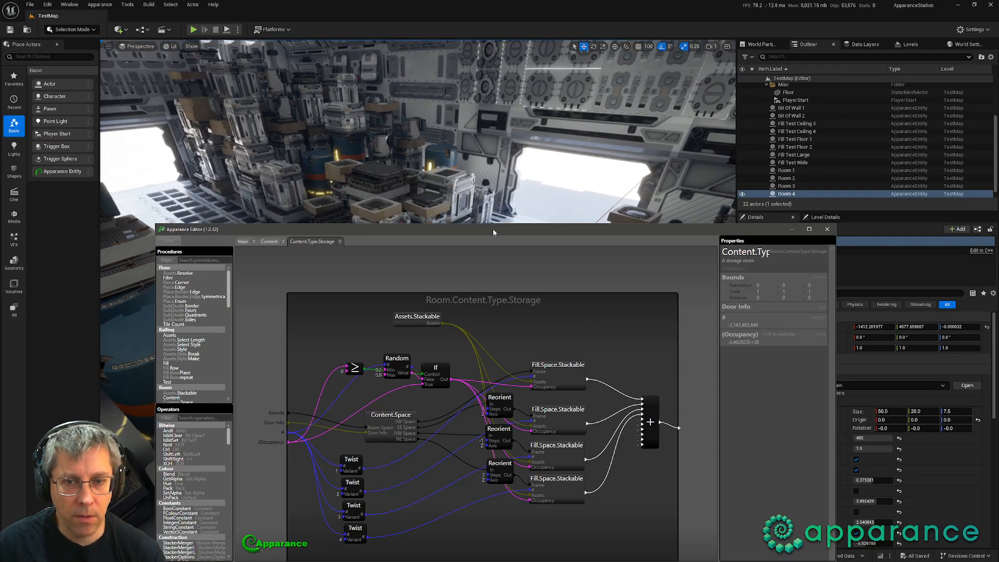
{"action": "left_click_drag", "start_coordinate": [493, 232], "coordinate": [493, 267]}
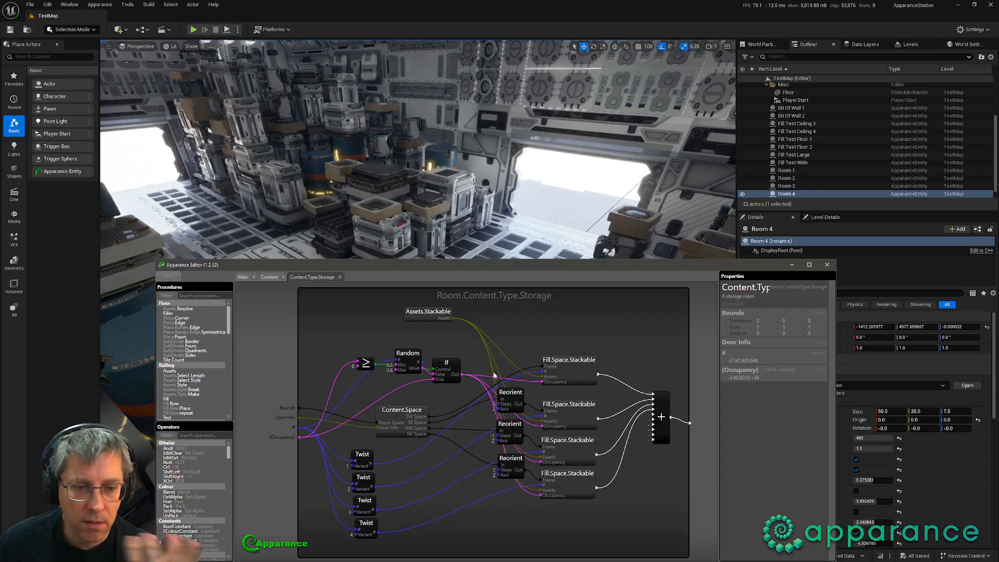
{"action": "scroll", "coordinate": [193, 385], "scroll_direction": "down", "scroll_amount": 5}
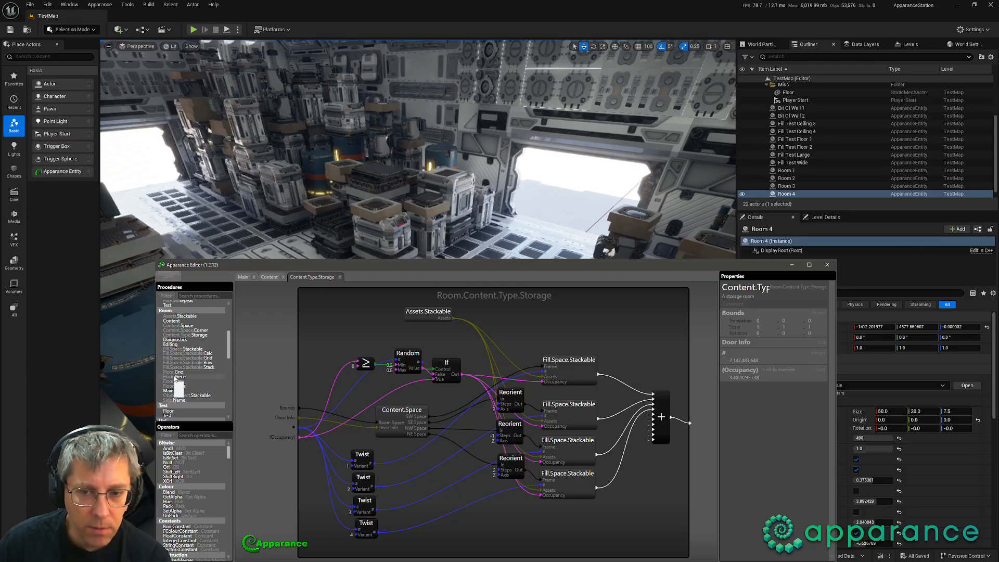
{"action": "right_click", "coordinate": [188, 326]}
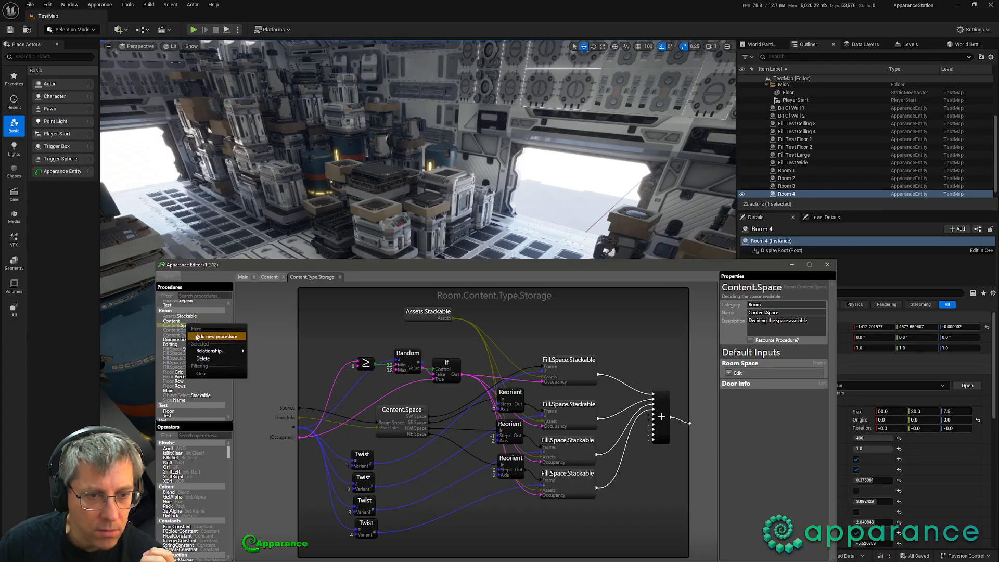
{"action": "left_click", "coordinate": [213, 336]}
{"action": "double_click", "coordinate": [775, 312]}
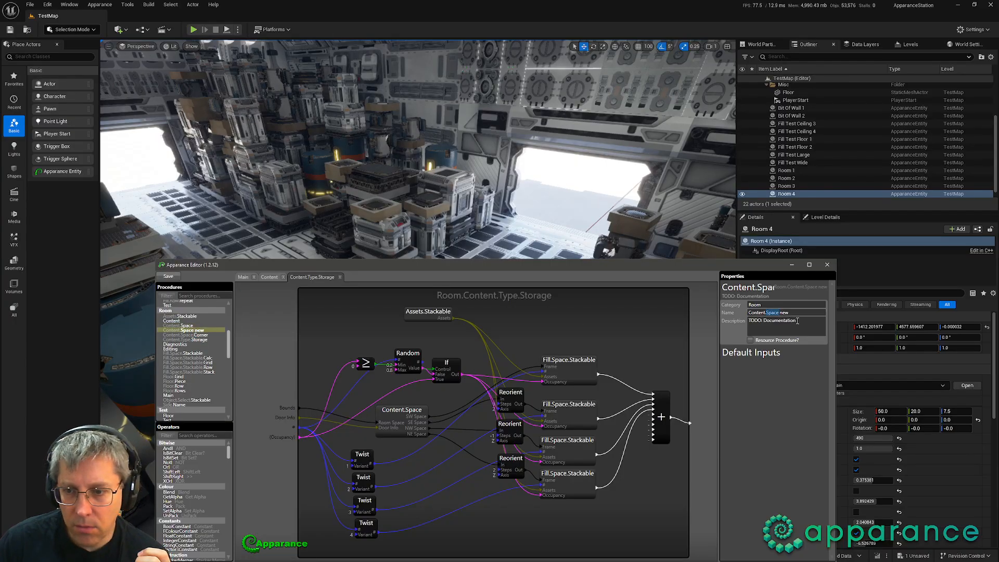
{"action": "key", "text": "shift+End"}
{"action": "type", "text": "Qu"}
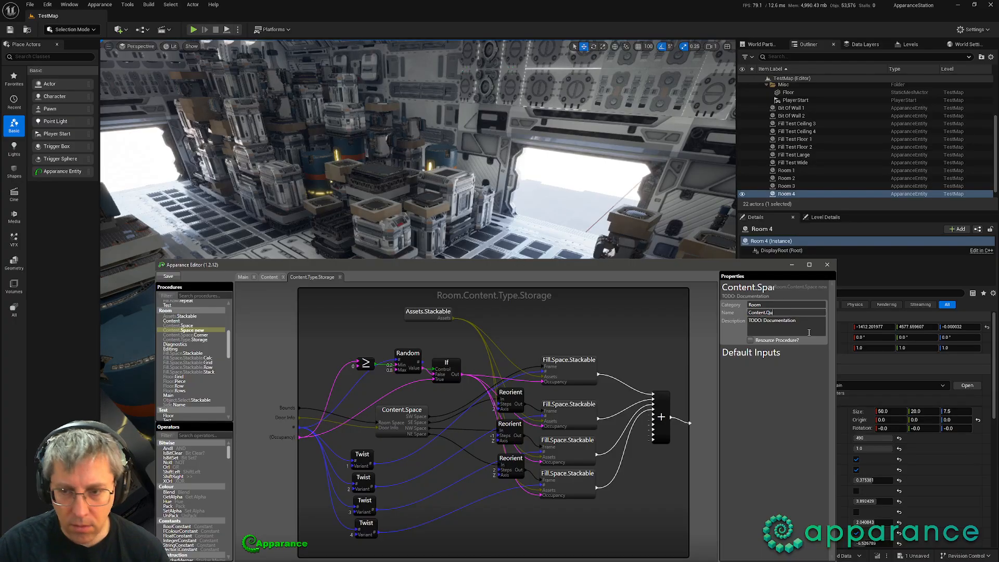
{"action": "type", "text": "arter"}
{"action": "key", "text": "Tab"}
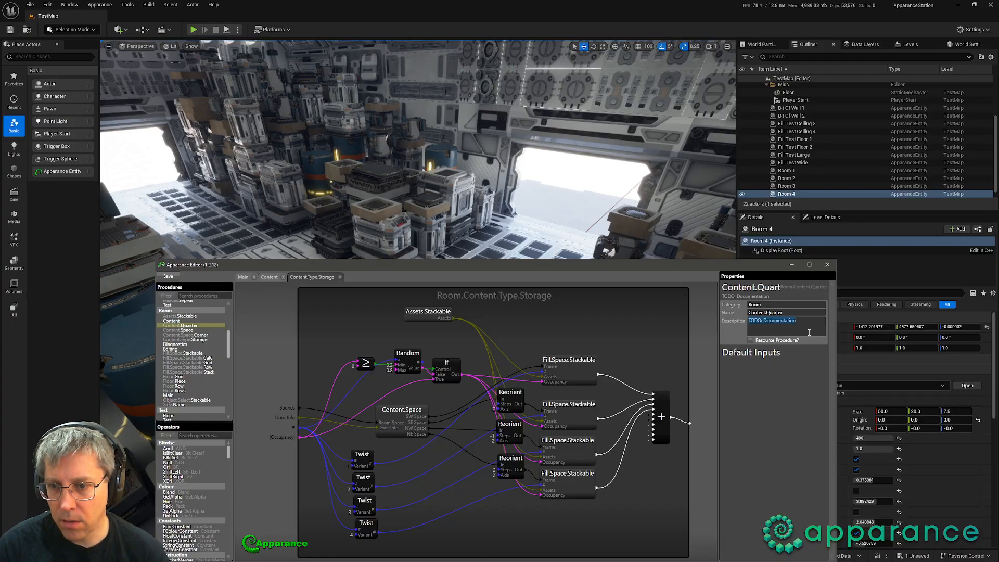
Step: Describe the Content.Quarter procedure as "Layout for a quarter of a room"
{"action": "type", "text": "Q"}
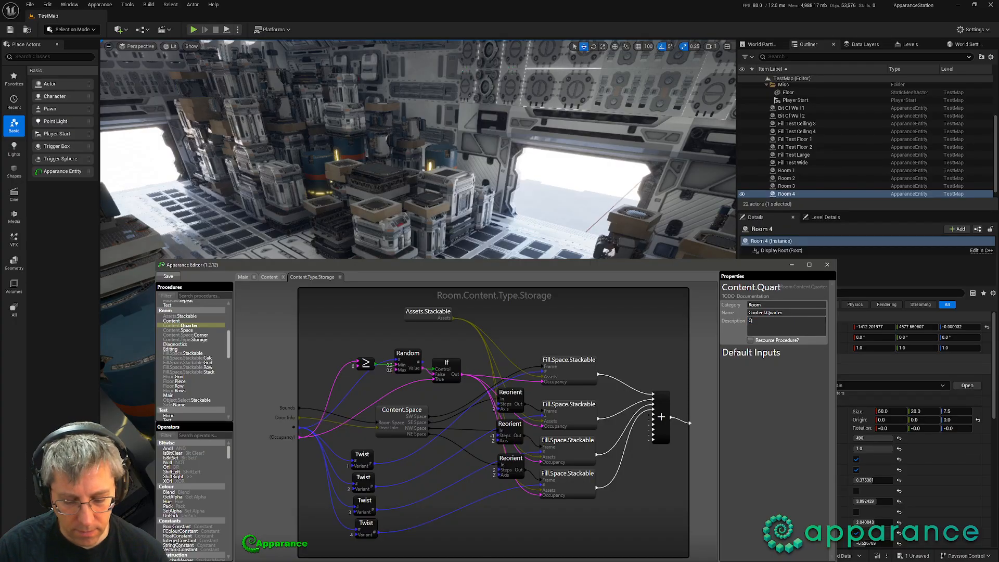
{"action": "type", "text": "uarter of a room"}
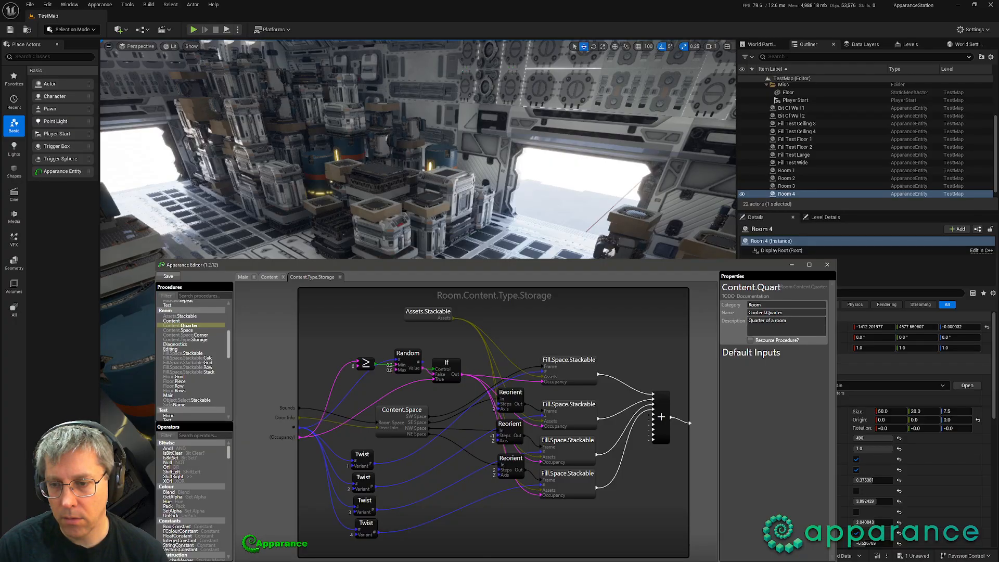
{"action": "type", "text": "Layou"}
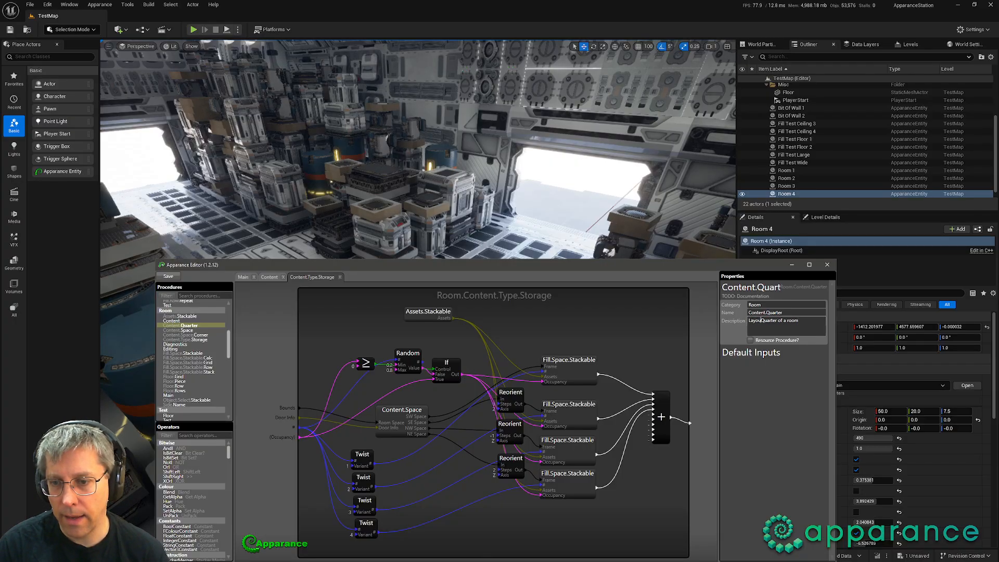
{"action": "type", "text": "t for a"}
{"action": "key", "text": "Delete"}
{"action": "type", "text": "q"}
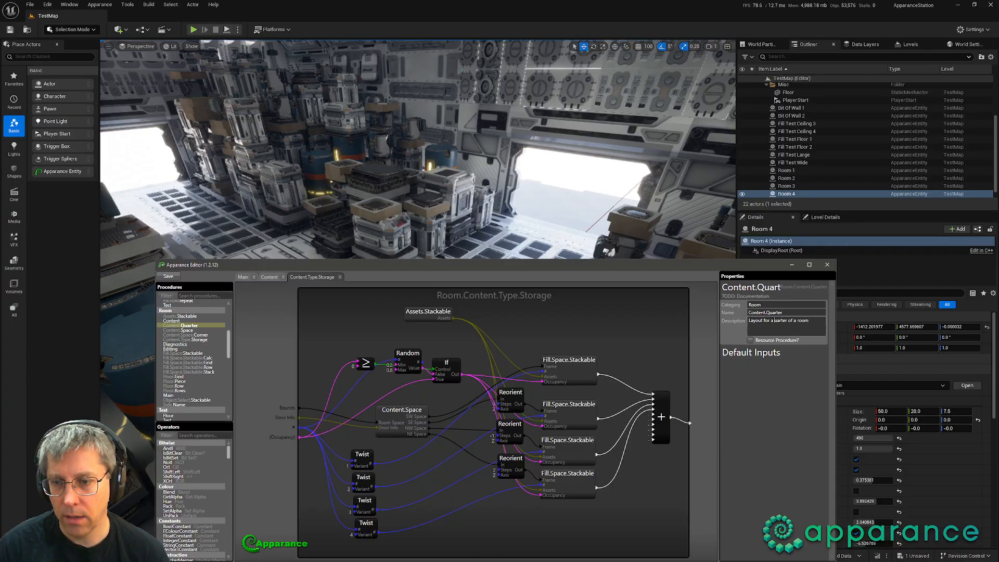
{"action": "key", "text": "Tab"}
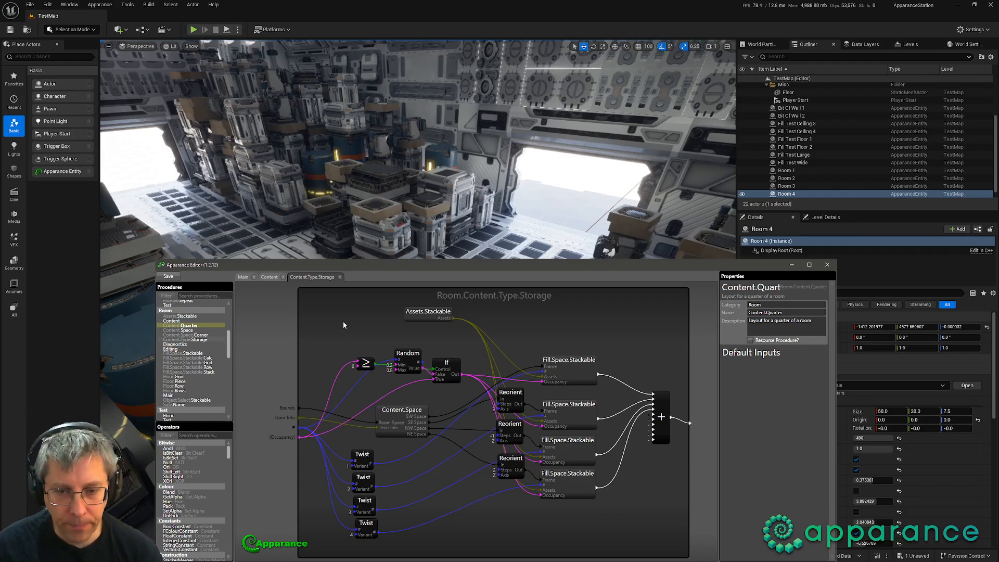
Step: Open Content.Quarter and add a Show.Frame node wired between a new Frame input and the procedure output
{"action": "double_click", "coordinate": [185, 326]}
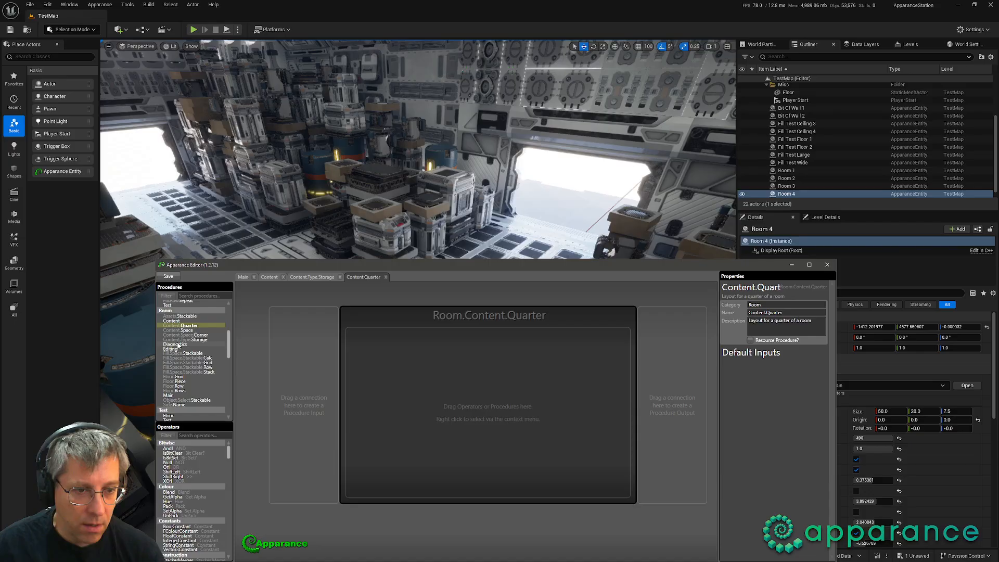
{"action": "scroll", "coordinate": [188, 371], "scroll_direction": "down", "scroll_amount": 6}
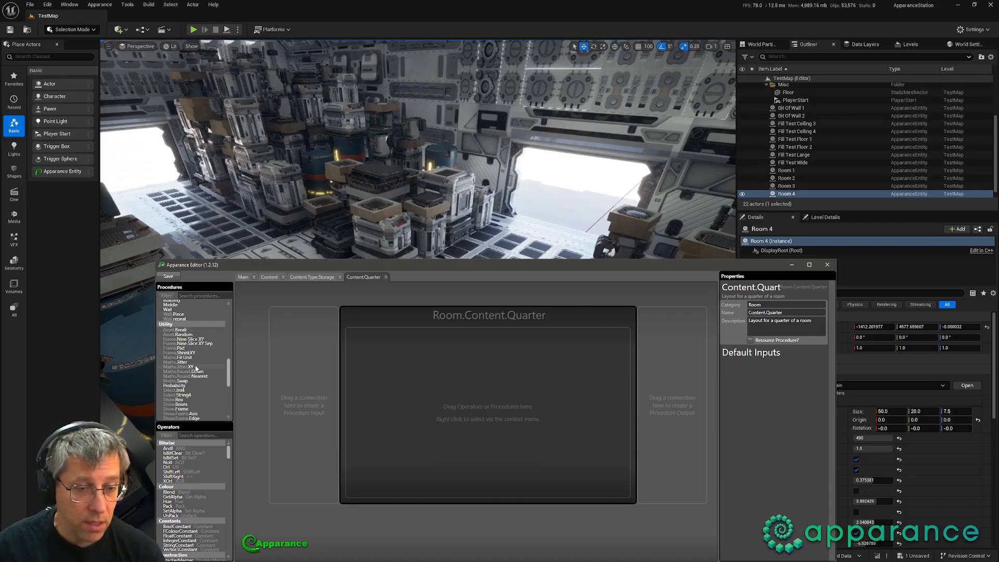
{"action": "scroll", "coordinate": [195, 368], "scroll_direction": "down", "scroll_amount": 3}
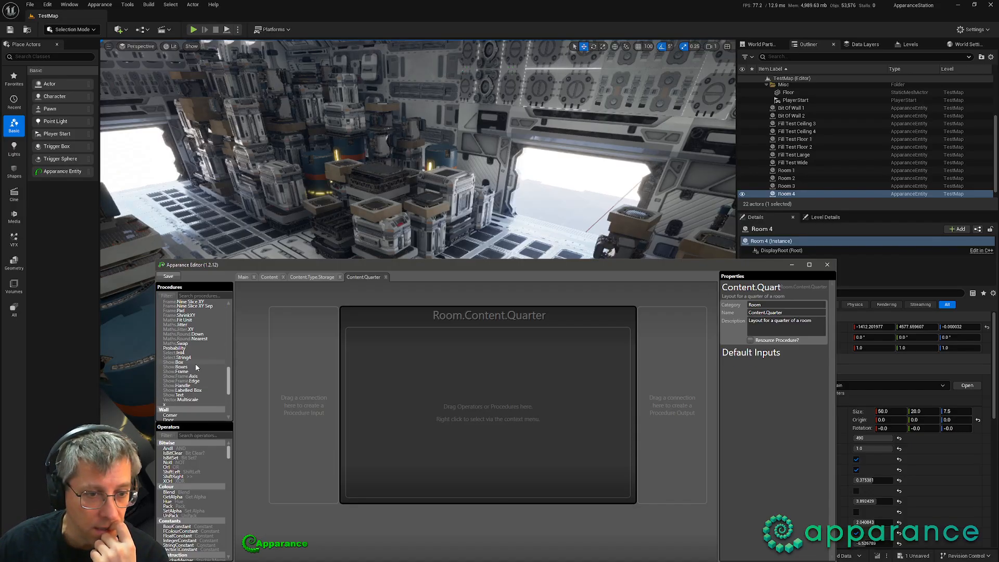
{"action": "left_click_drag", "start_coordinate": [183, 371], "coordinate": [305, 398]}
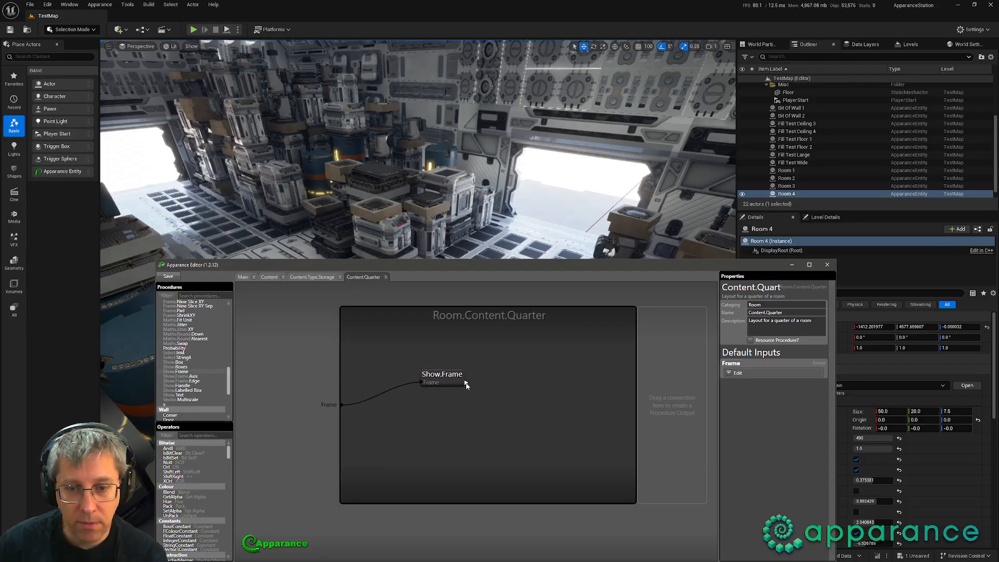
{"action": "left_click_drag", "start_coordinate": [466, 385], "coordinate": [493, 395]}
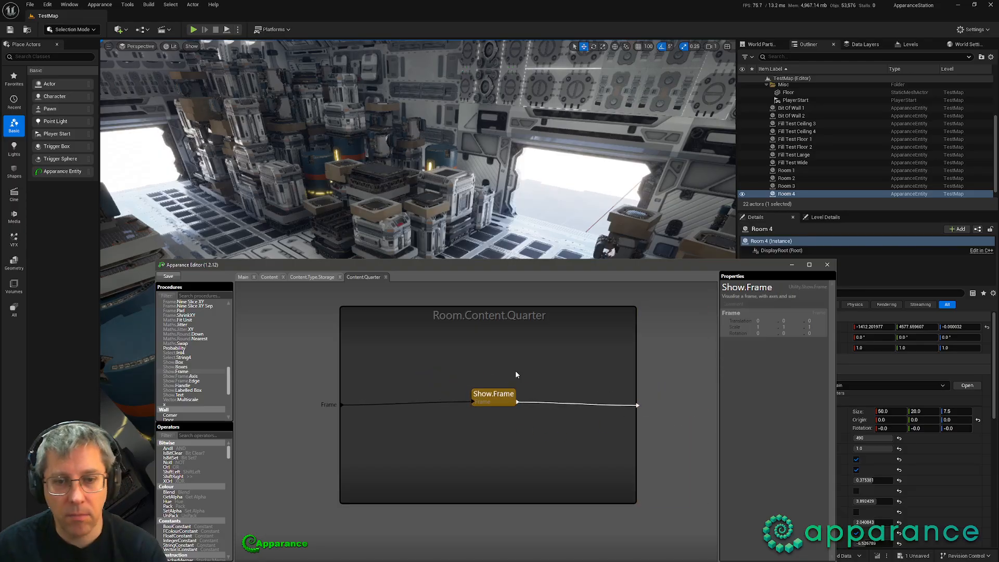
{"action": "left_click", "coordinate": [516, 374]}
Step: Add a Content.Quarter node to the Content.Type.Storage procedure, just above the uppermost Fill.Space.Stackable node
{"action": "left_click", "coordinate": [311, 277]}
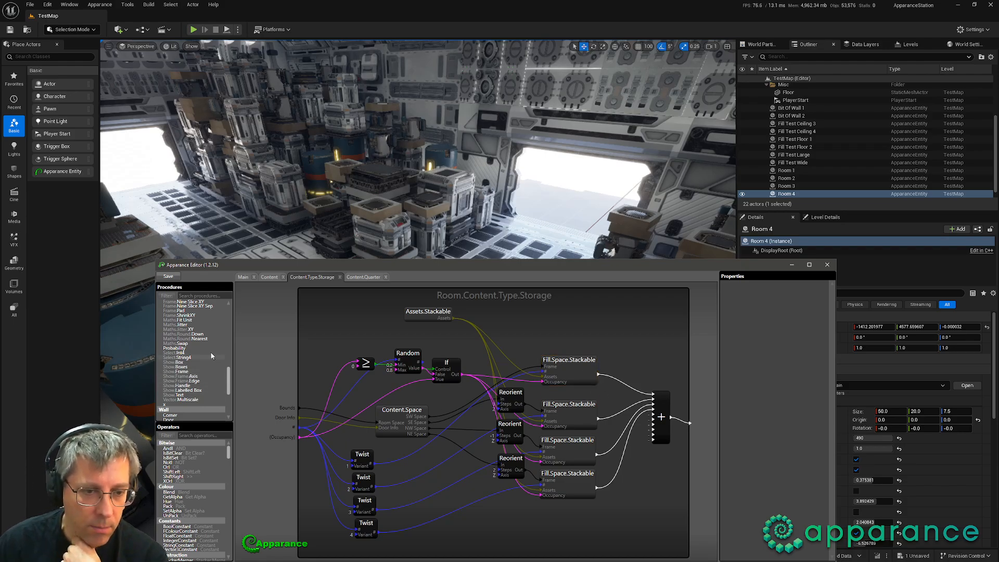
{"action": "scroll", "coordinate": [211, 357], "scroll_direction": "up", "scroll_amount": 5}
{"action": "scroll", "coordinate": [211, 356], "scroll_direction": "down", "scroll_amount": 2}
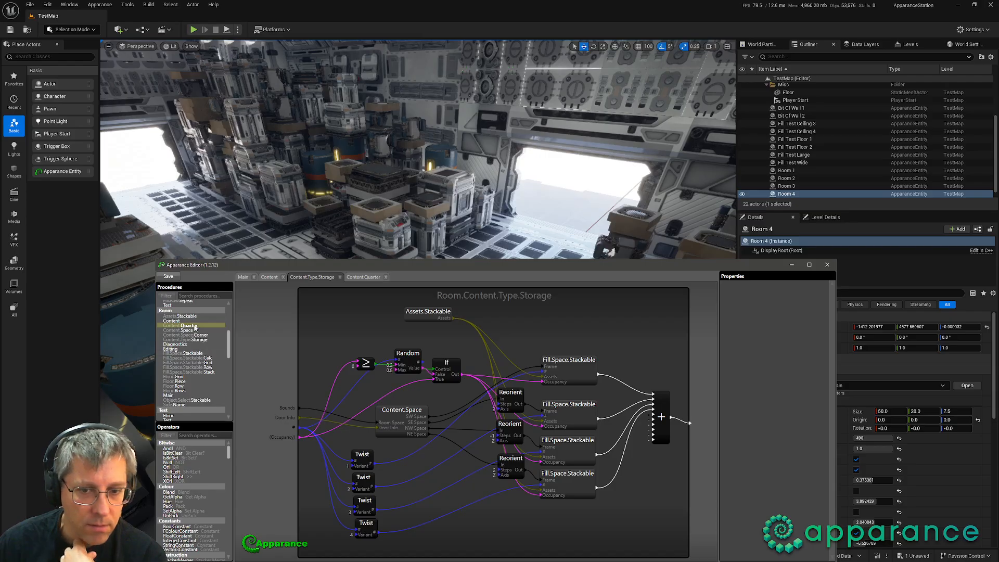
{"action": "left_click_drag", "start_coordinate": [196, 326], "coordinate": [577, 325]}
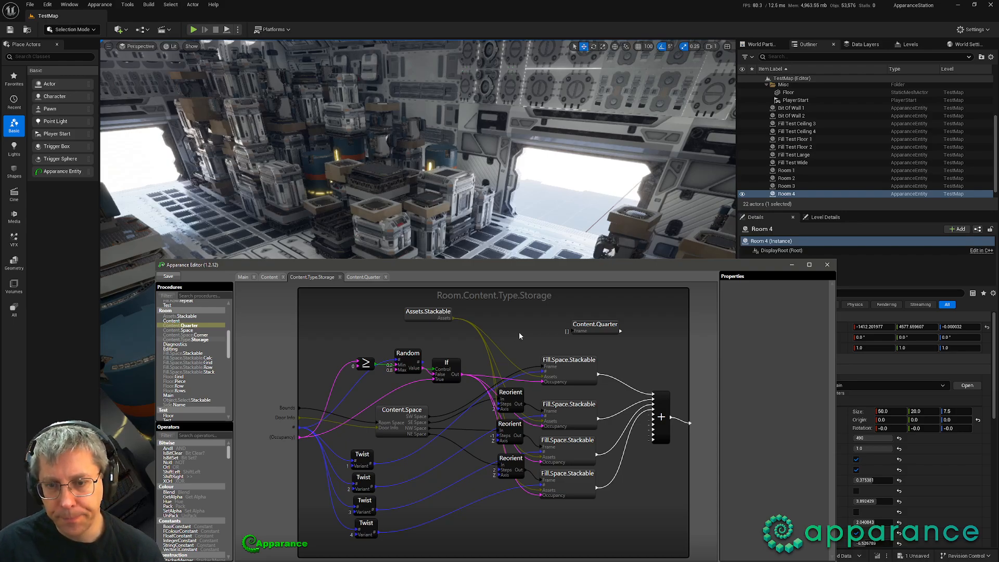
{"action": "left_click_drag", "start_coordinate": [600, 329], "coordinate": [567, 333]}
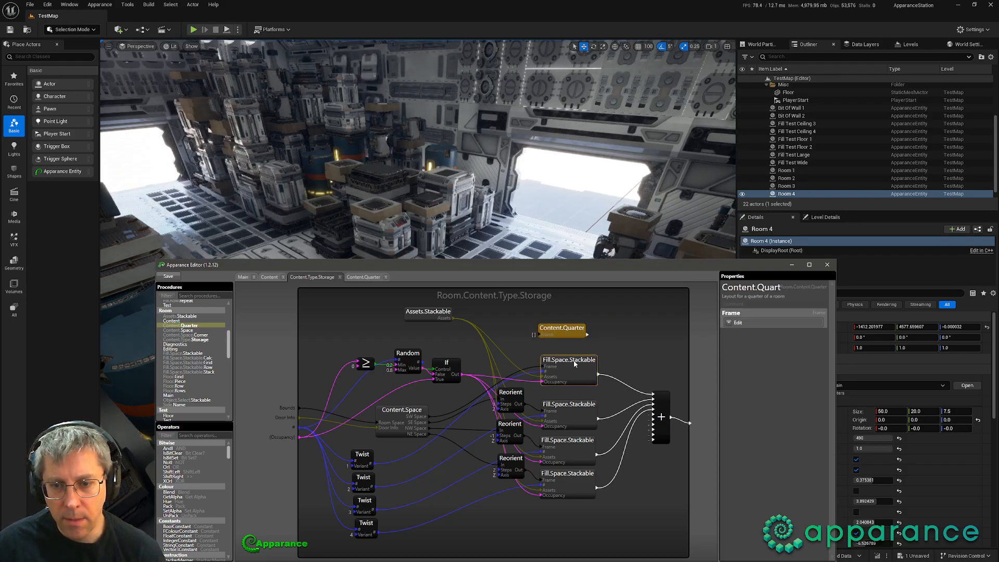
Step: Look inside Content.Quarter and the uppermost Fill.Space.Stackable procedure, then close Fill.Space.Stackable and return to Content.Quarter
{"action": "double_click", "coordinate": [559, 326]}
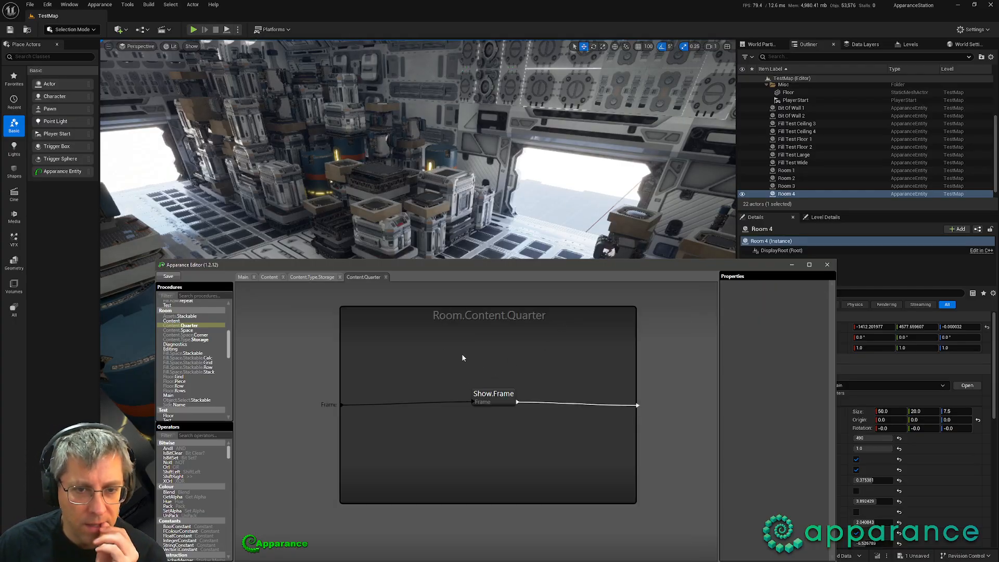
{"action": "left_click", "coordinate": [318, 279]}
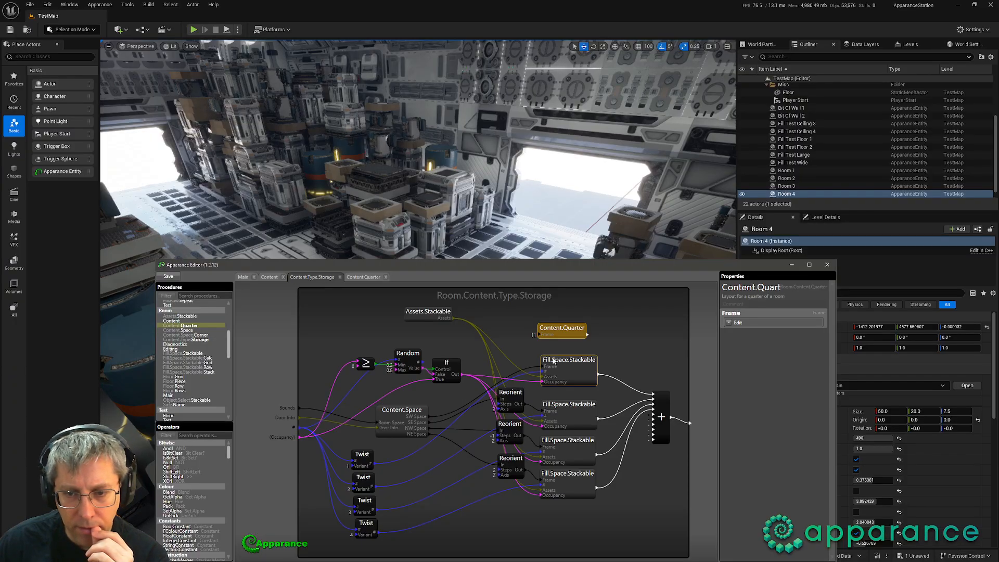
{"action": "double_click", "coordinate": [583, 370]}
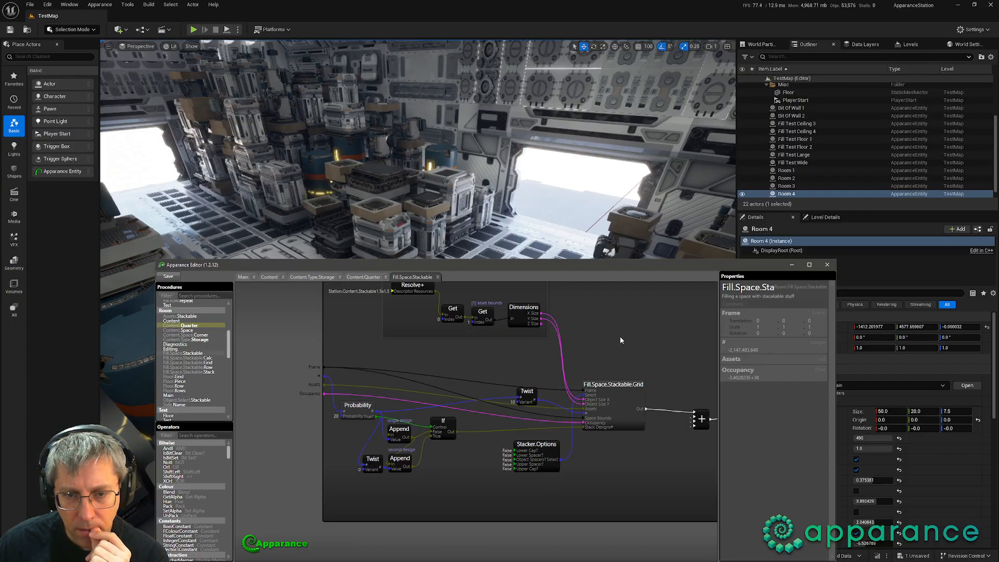
{"action": "middle_click", "coordinate": [412, 279]}
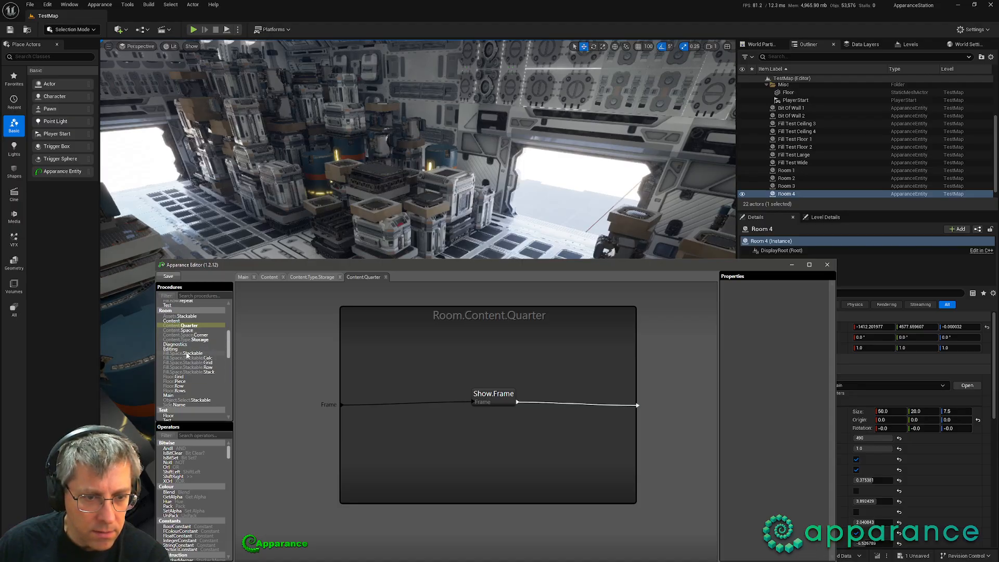
Step: Place a Fill.Space.Stackable node in Content.Quarter and create #, Assets and Occupancy procedure inputs from its connectors
{"action": "left_click_drag", "start_coordinate": [188, 353], "coordinate": [384, 359]}
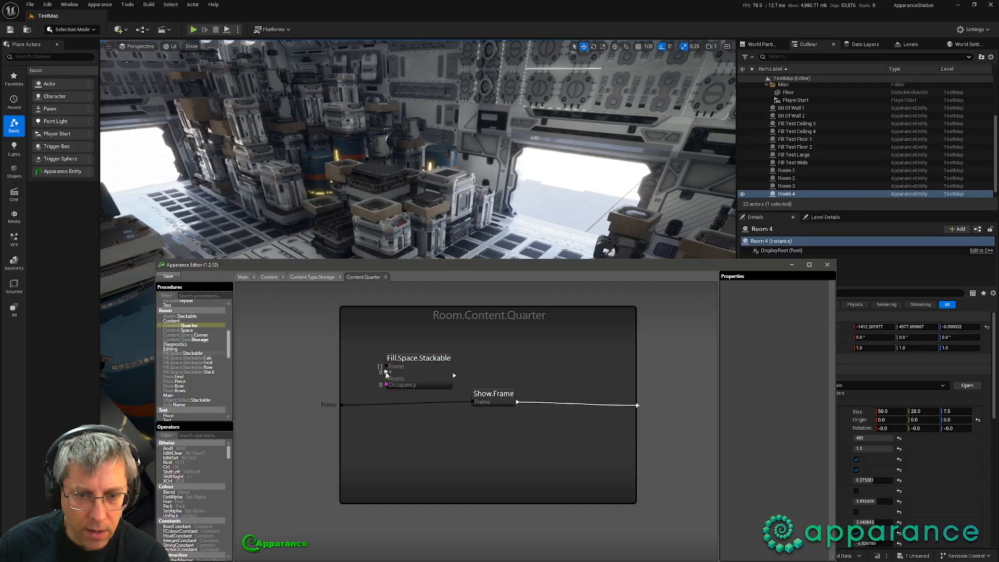
{"action": "left_click_drag", "start_coordinate": [317, 440], "coordinate": [318, 440]}
{"action": "left_click_drag", "start_coordinate": [385, 379], "coordinate": [331, 435]}
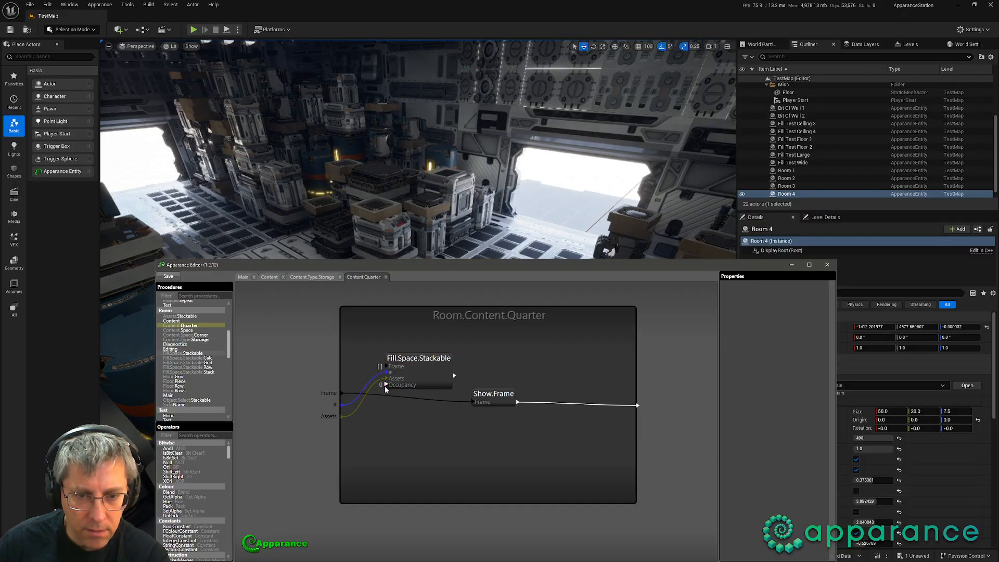
{"action": "left_click_drag", "start_coordinate": [386, 385], "coordinate": [333, 445]}
{"action": "left_click", "coordinate": [440, 378]}
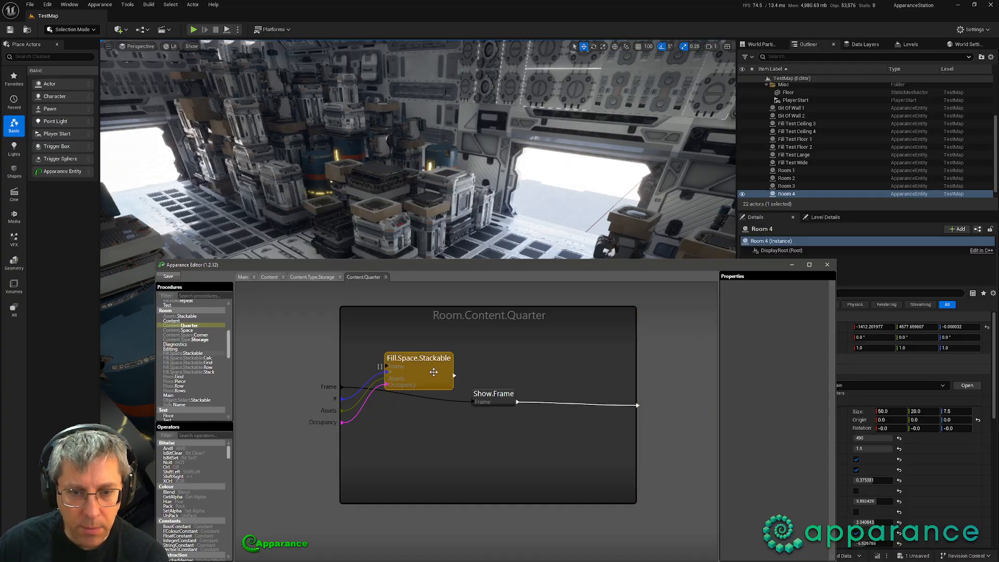
Step: Delete the Fill.Space.Stackable node from Content.Quarter, keeping the procedure inputs it was wired to
{"action": "left_click_drag", "start_coordinate": [419, 359], "coordinate": [451, 440]}
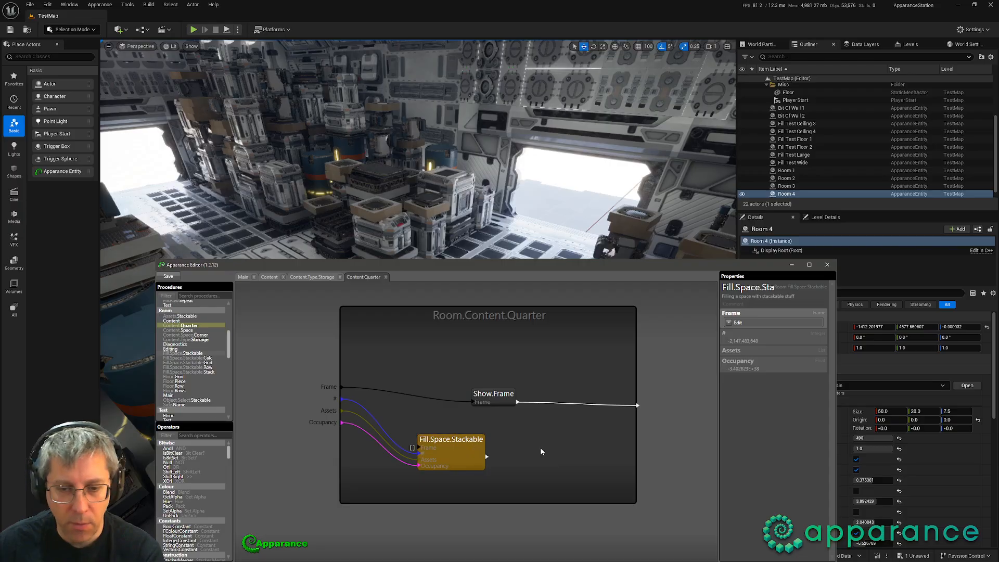
{"action": "key", "text": "Delete"}
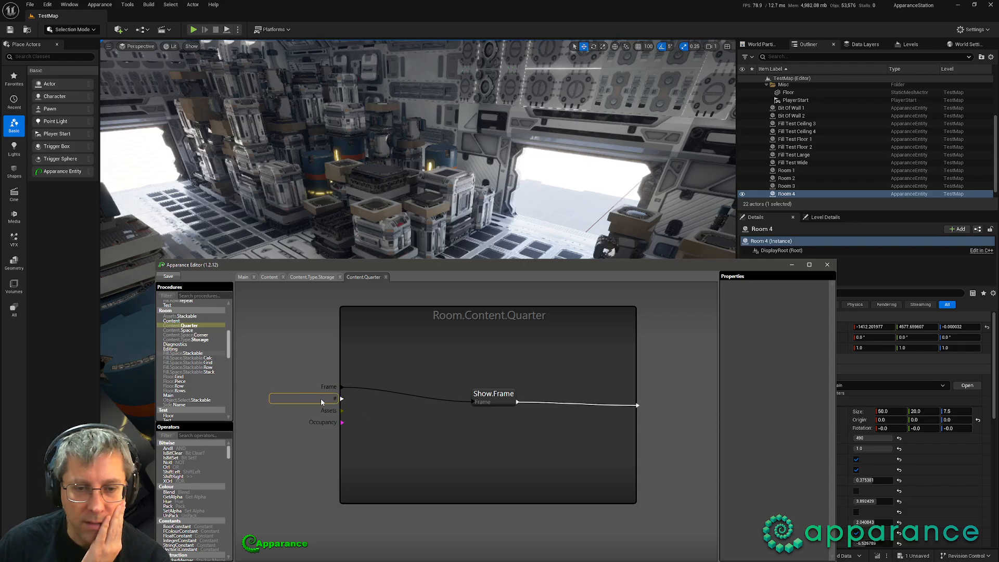
{"action": "left_click", "coordinate": [317, 448]}
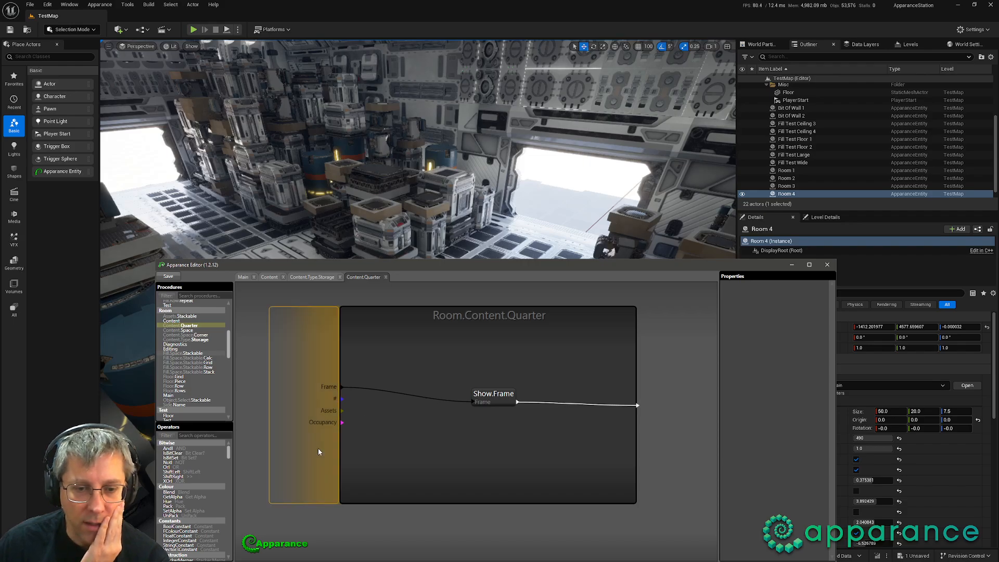
{"action": "left_click", "coordinate": [412, 424]}
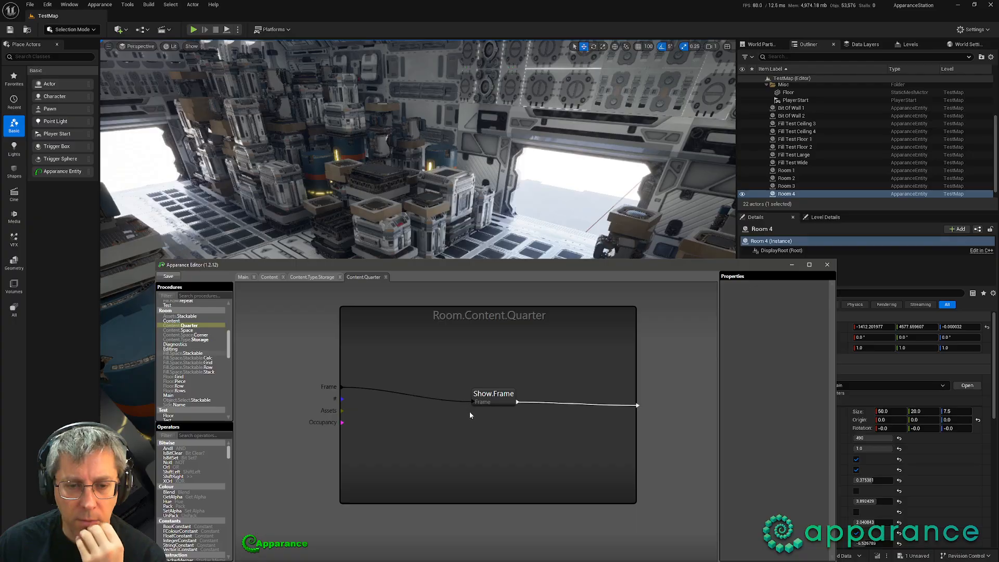
Step: In Content.Type.Storage, transfer all input and output connections of the uppermost Fill.Space.Stackable node to the Content.Quarter node
{"action": "left_click", "coordinate": [318, 278]}
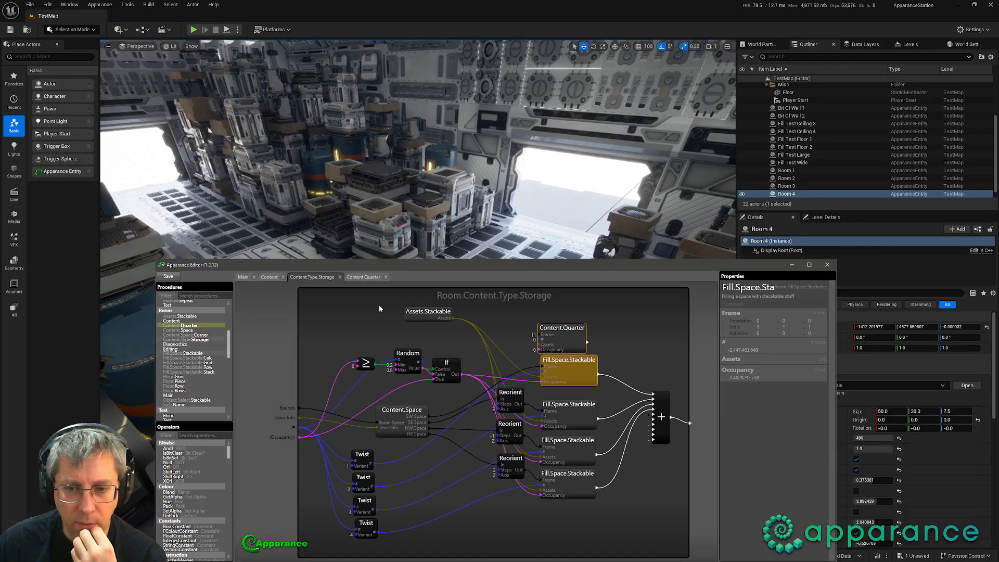
{"action": "left_click", "coordinate": [544, 336]}
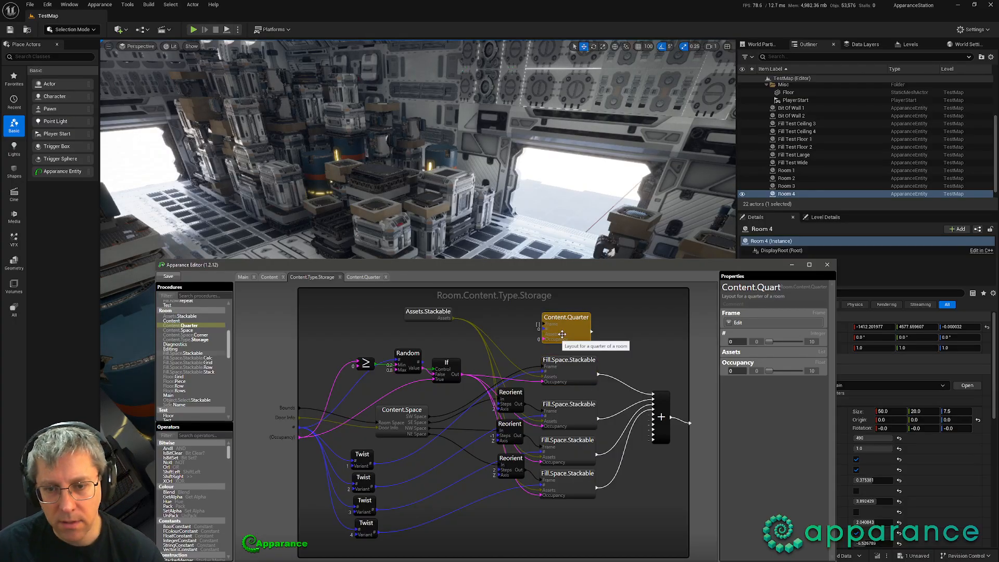
{"action": "left_click_drag", "start_coordinate": [536, 368], "coordinate": [543, 325]}
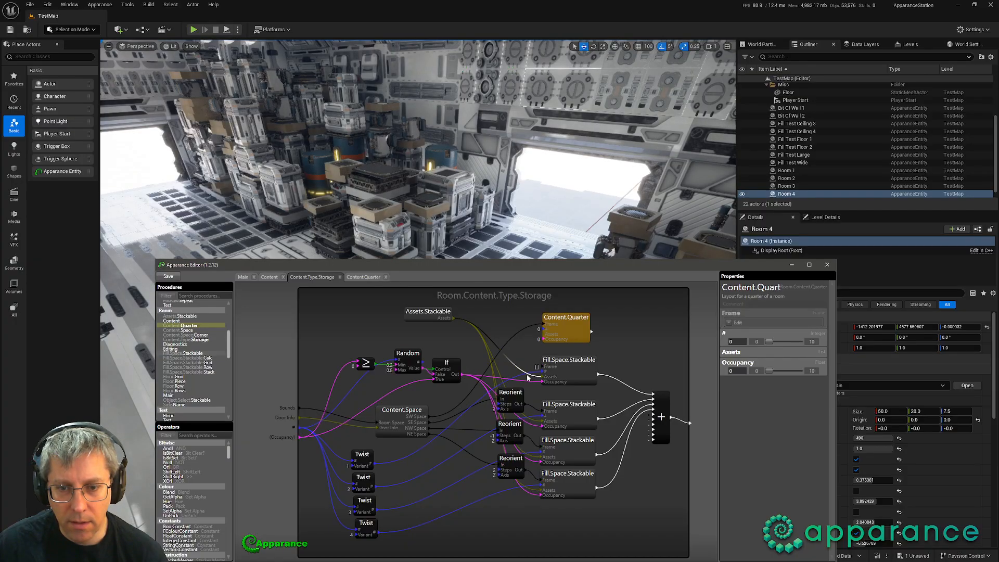
{"action": "left_click_drag", "start_coordinate": [543, 331], "coordinate": [543, 340]}
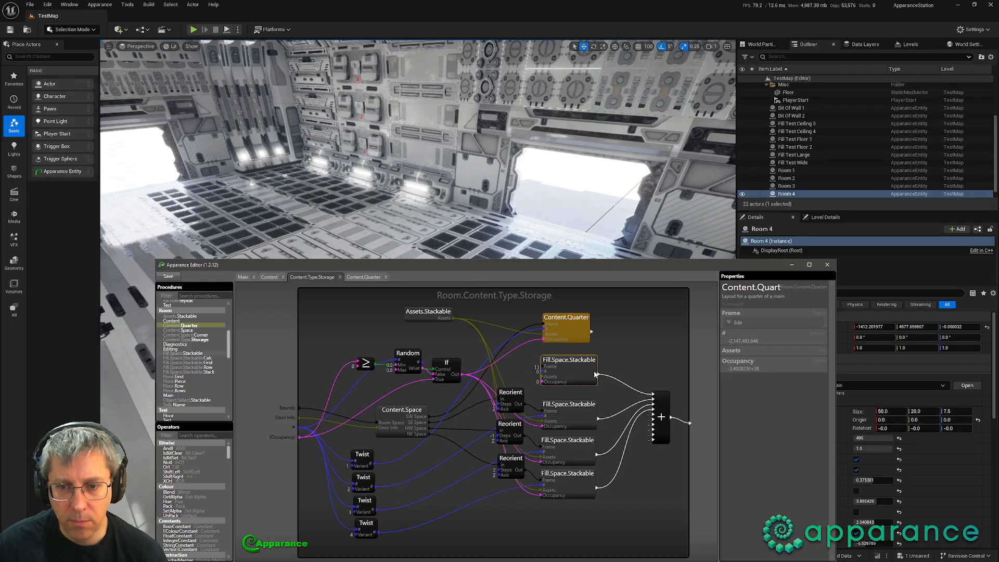
{"action": "left_click_drag", "start_coordinate": [598, 374], "coordinate": [593, 333]}
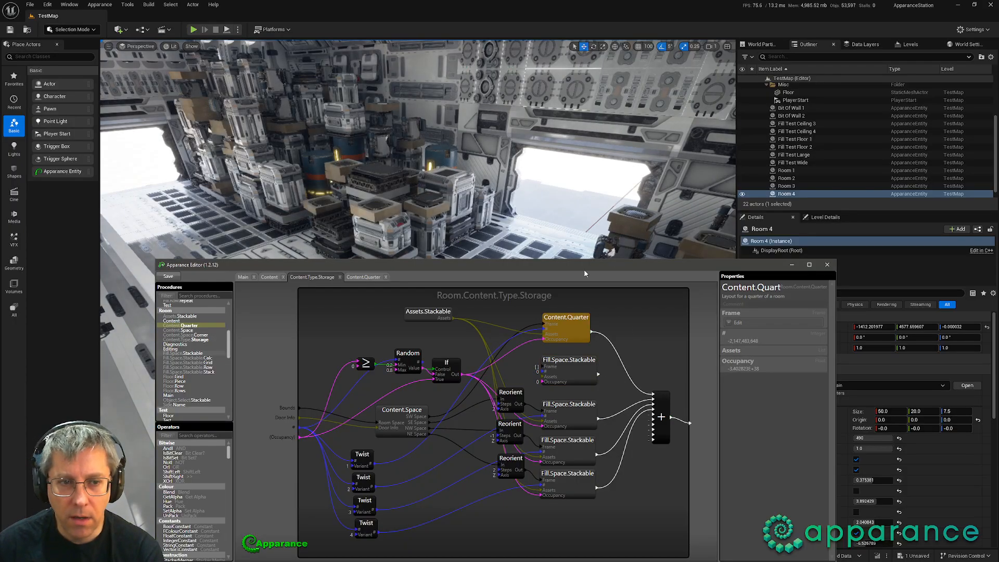
Step: Examine the frame drawn for the first quarter of Room 4 in the viewport, and switch back to the Apparance Editor
{"action": "right_click_drag", "start_coordinate": [566, 232], "coordinate": [501, 226]}
{"action": "key", "text": "s"}
{"action": "key", "text": "a"}
{"action": "key", "text": "alt+Tab"}
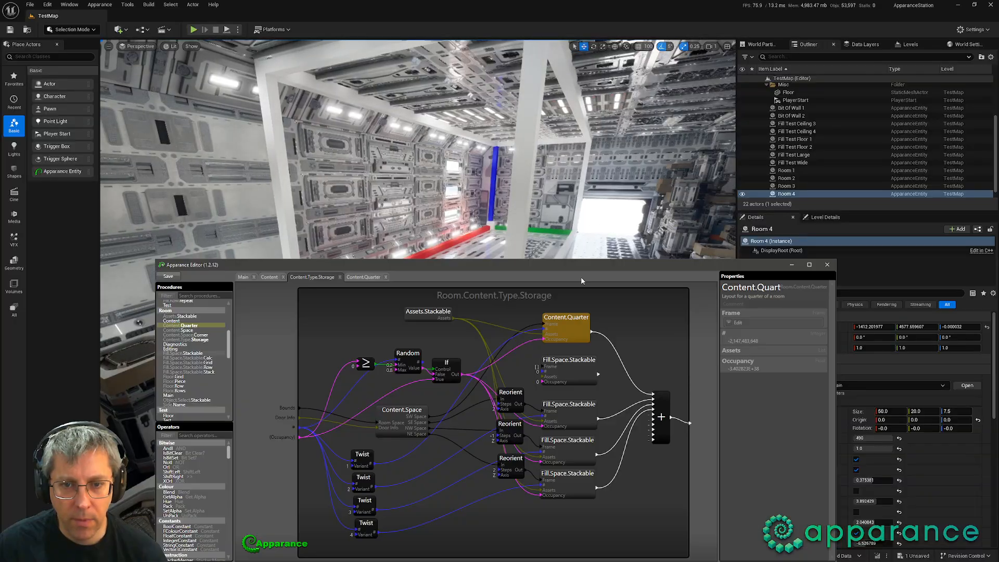
Step: Delete the disconnected Fill.Space.Stackable node and add a second Content.Quarter node just above the next one
{"action": "left_click", "coordinate": [575, 361]}
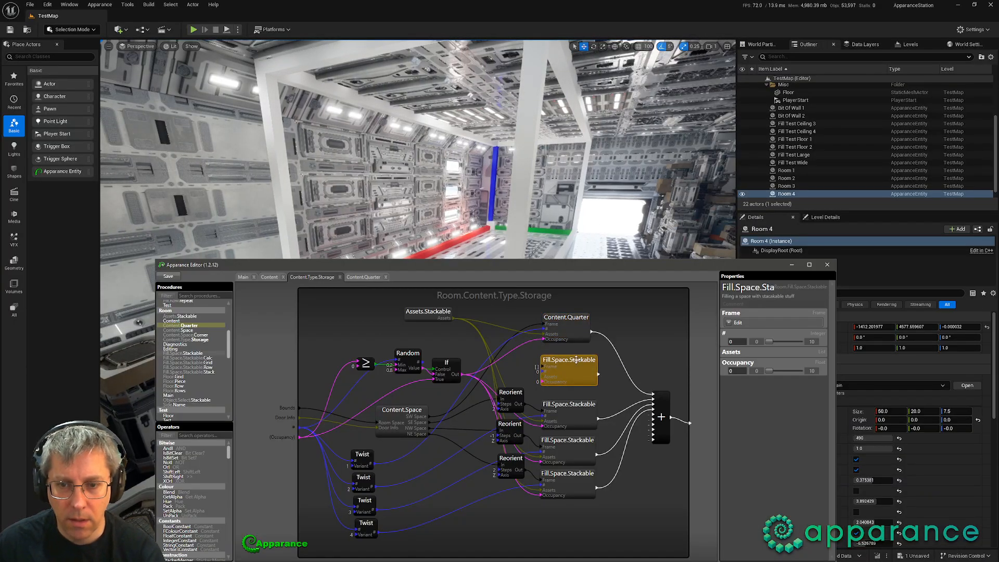
{"action": "key", "text": "Delete"}
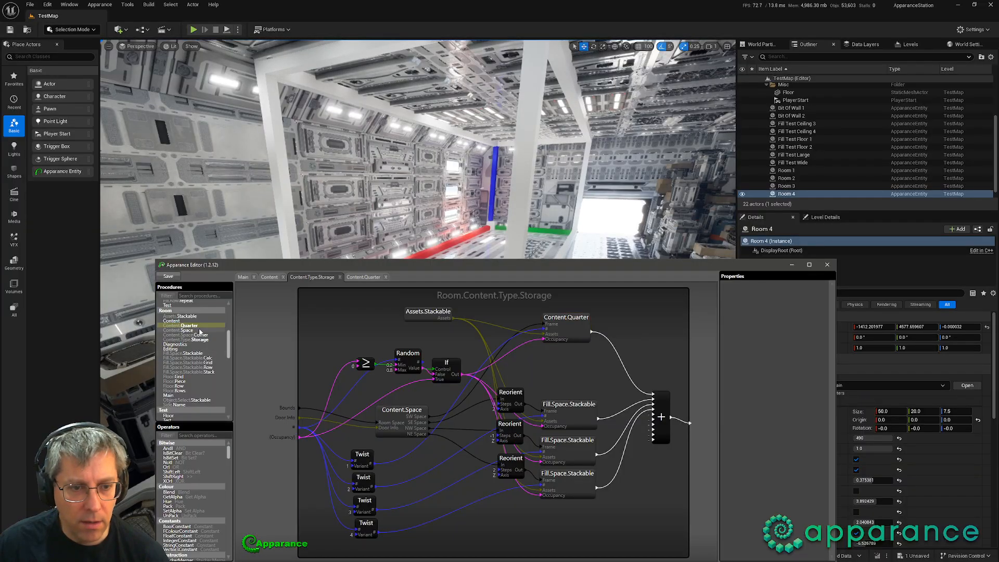
{"action": "left_click_drag", "start_coordinate": [197, 326], "coordinate": [614, 370]}
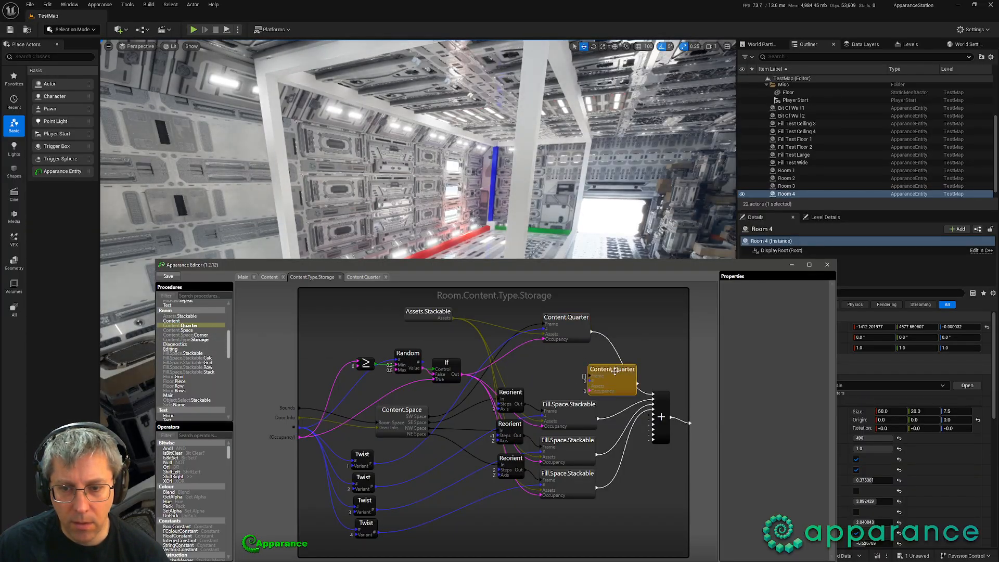
{"action": "scroll", "coordinate": [619, 375], "scroll_direction": "up", "scroll_amount": 4}
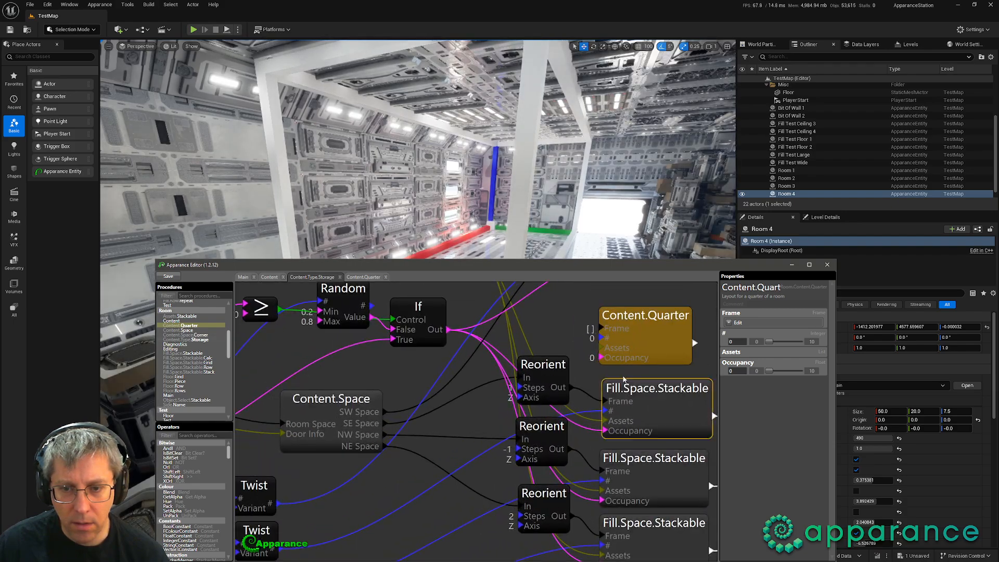
Step: Transfer all input and output connections of the uppermost remaining Fill.Space.Stackable node to the second Content.Quarter node
{"action": "middle_click_drag", "start_coordinate": [623, 379], "coordinate": [486, 378]}
{"action": "left_click_drag", "start_coordinate": [503, 337], "coordinate": [516, 336]}
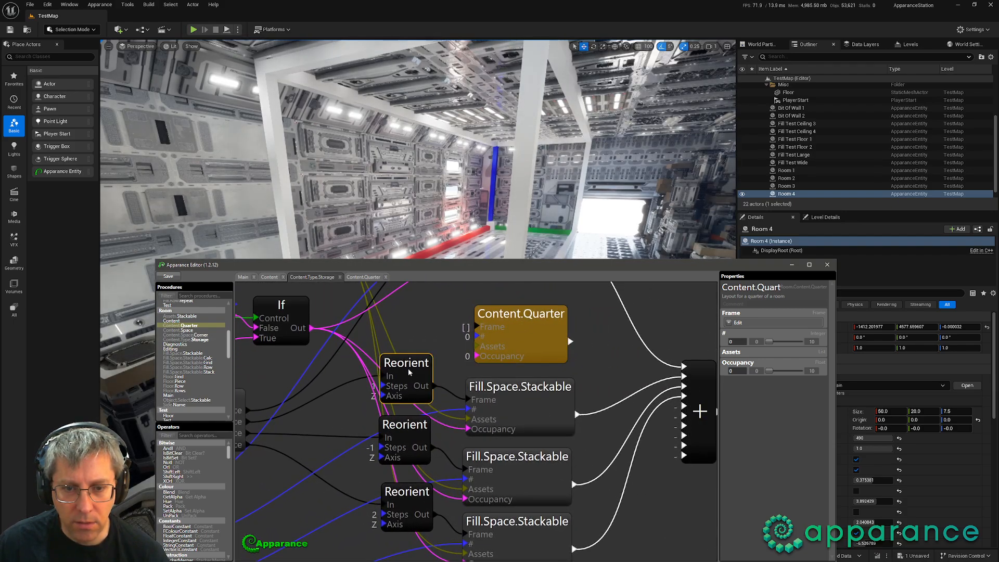
{"action": "left_click_drag", "start_coordinate": [408, 372], "coordinate": [390, 366]}
{"action": "left_click_drag", "start_coordinate": [450, 395], "coordinate": [474, 329]}
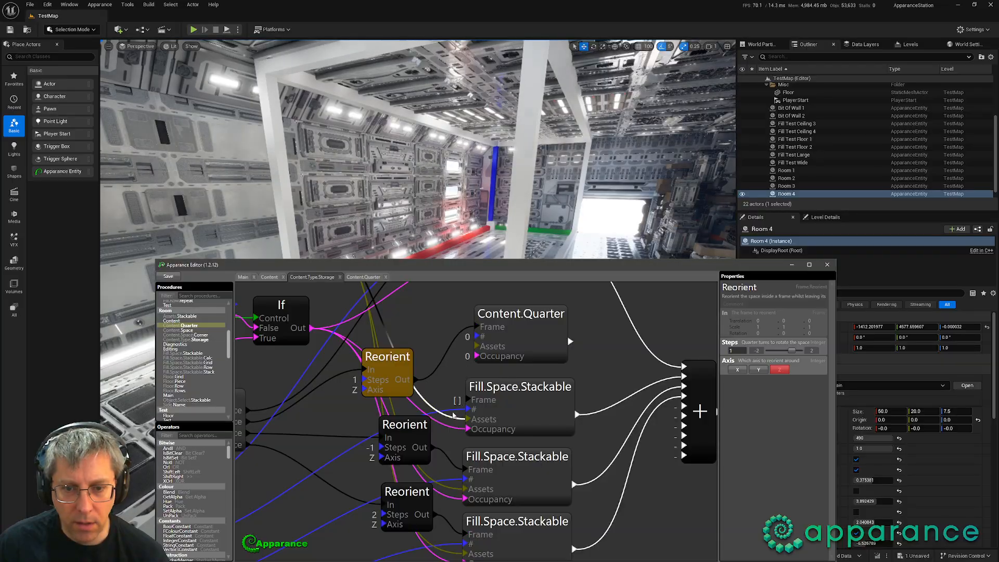
{"action": "scroll", "coordinate": [438, 339], "scroll_direction": "down", "scroll_amount": 1}
{"action": "middle_click_drag", "start_coordinate": [438, 338], "coordinate": [430, 388]}
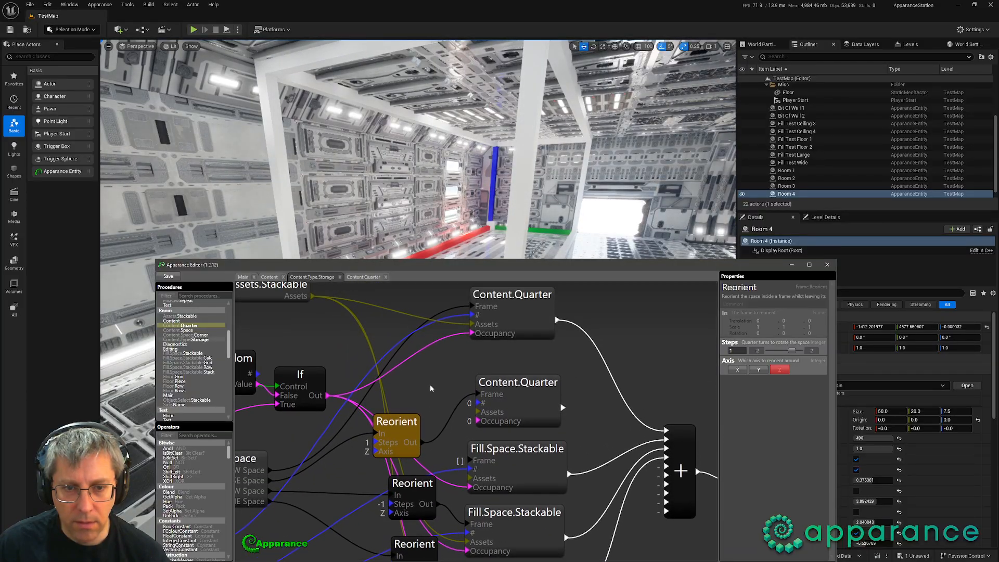
{"action": "left_click_drag", "start_coordinate": [313, 296], "coordinate": [475, 404]}
{"action": "left_click_drag", "start_coordinate": [470, 488], "coordinate": [477, 421]}
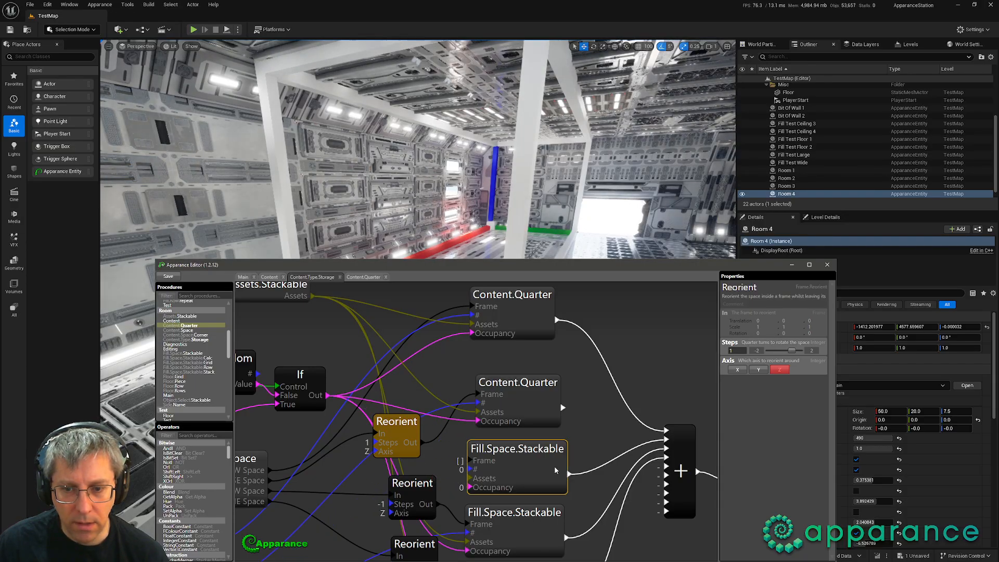
{"action": "left_click_drag", "start_coordinate": [582, 473], "coordinate": [561, 409]}
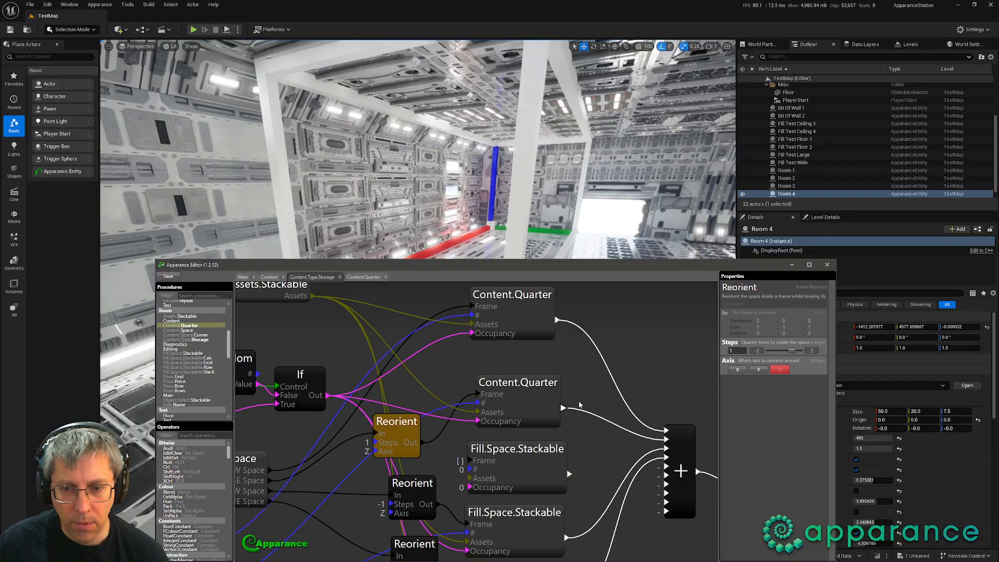
Step: Delete the disconnected Fill.Space.Stackable node and line up the two Content.Quarter nodes one above the other
{"action": "left_click", "coordinate": [530, 458]}
{"action": "key", "text": "Delete"}
{"action": "left_click", "coordinate": [529, 398]}
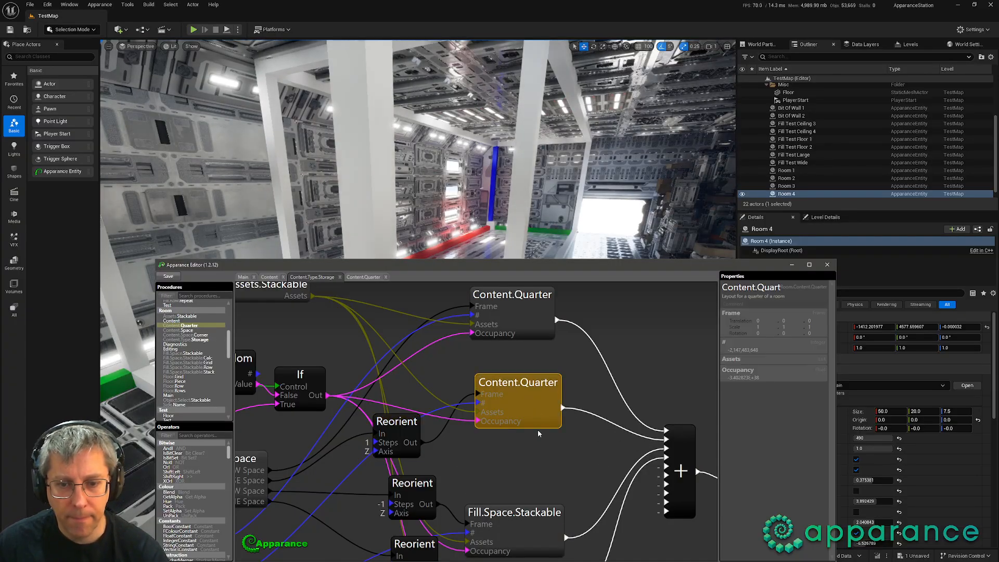
{"action": "mouse_move", "coordinate": [529, 398]}
{"action": "left_mouse_down"}
{"action": "mouse_move", "coordinate": [524, 427]}
{"action": "mouse_move", "coordinate": [525, 416]}
{"action": "left_mouse_up"}
{"action": "scroll", "coordinate": [534, 367], "scroll_direction": "down", "scroll_amount": 3}
{"action": "mouse_move", "coordinate": [536, 366]}
{"action": "middle_mouse_down"}
{"action": "mouse_move", "coordinate": [534, 304]}
{"action": "mouse_move", "coordinate": [526, 358]}
{"action": "middle_mouse_up"}
{"action": "left_click_drag", "start_coordinate": [520, 308], "coordinate": [523, 337]}
{"action": "left_click", "coordinate": [522, 389]}
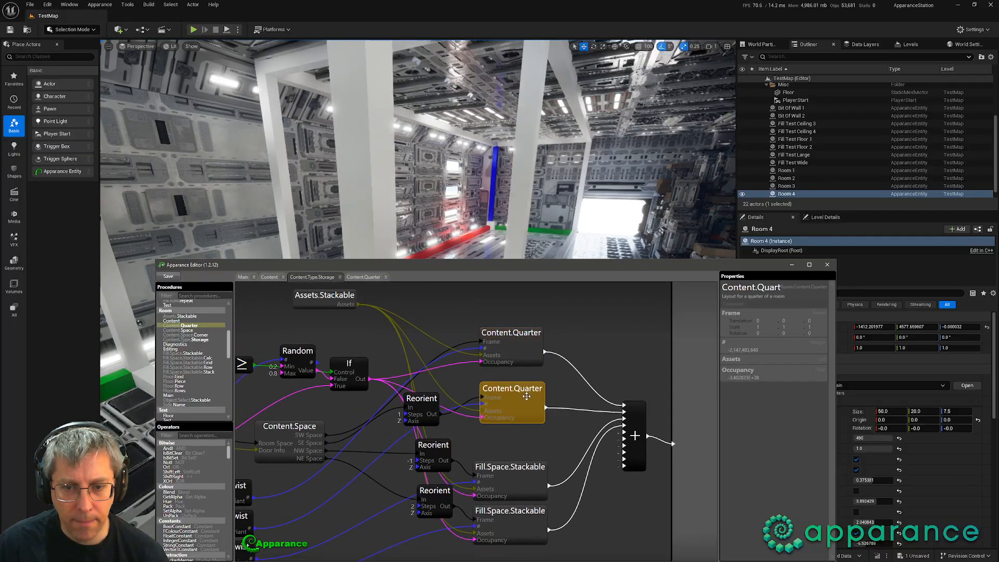
{"action": "left_click_drag", "start_coordinate": [522, 389], "coordinate": [522, 407]}
Step: Move the two remaining Fill.Space.Stackable nodes down and add a third Content.Quarter node above them
{"action": "middle_click_drag", "start_coordinate": [523, 469], "coordinate": [523, 360]}
{"action": "left_click_drag", "start_coordinate": [535, 437], "coordinate": [535, 499]}
{"action": "left_click_drag", "start_coordinate": [531, 368], "coordinate": [534, 400]}
{"action": "left_click_drag", "start_coordinate": [189, 325], "coordinate": [515, 344]}
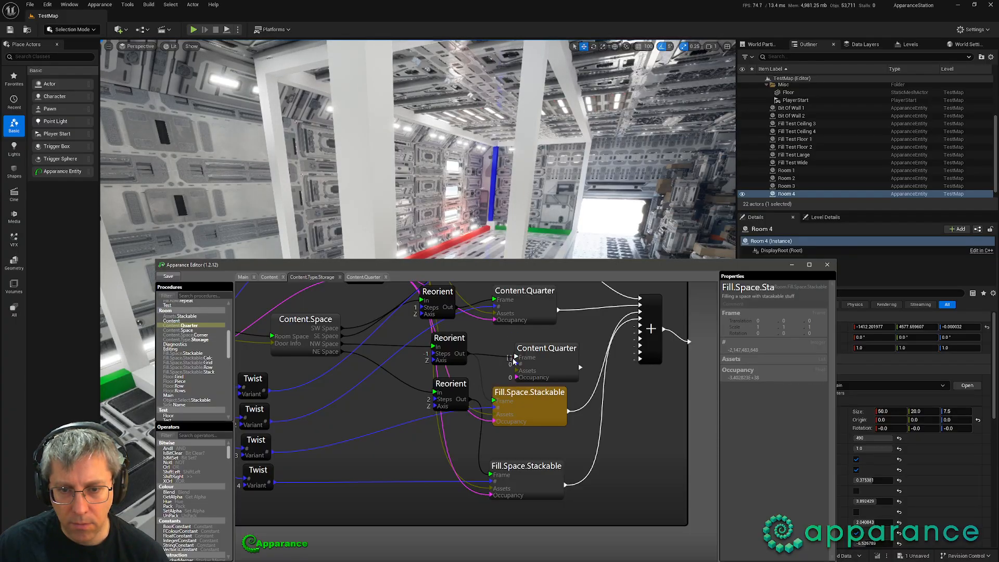
Step: Move the upper Fill.Space.Stackable node aside, and transfer all its input and output connections to the third Content.Quarter node
{"action": "left_click_drag", "start_coordinate": [557, 401], "coordinate": [613, 406]}
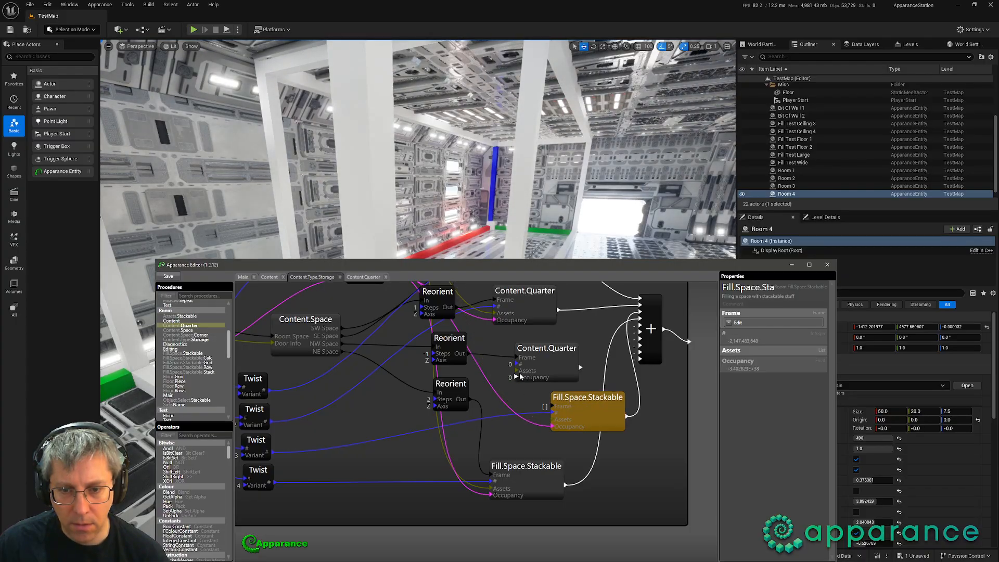
{"action": "scroll", "coordinate": [402, 338], "scroll_direction": "up", "scroll_amount": 3}
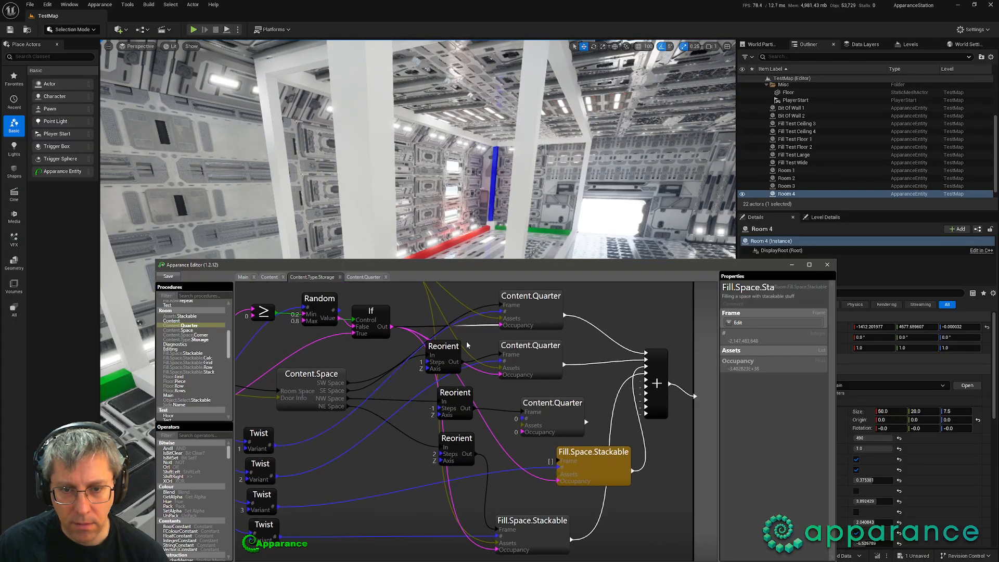
{"action": "left_click_drag", "start_coordinate": [459, 406], "coordinate": [536, 502]}
{"action": "middle_click_drag", "start_coordinate": [506, 471], "coordinate": [464, 371]}
{"action": "left_click_drag", "start_coordinate": [507, 447], "coordinate": [495, 397]}
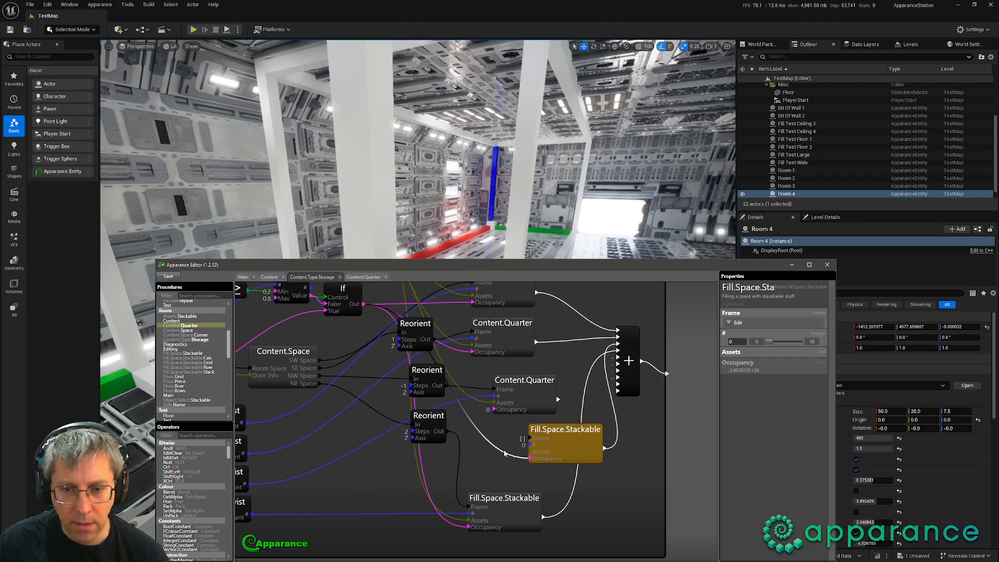
{"action": "left_click_drag", "start_coordinate": [509, 454], "coordinate": [495, 410]}
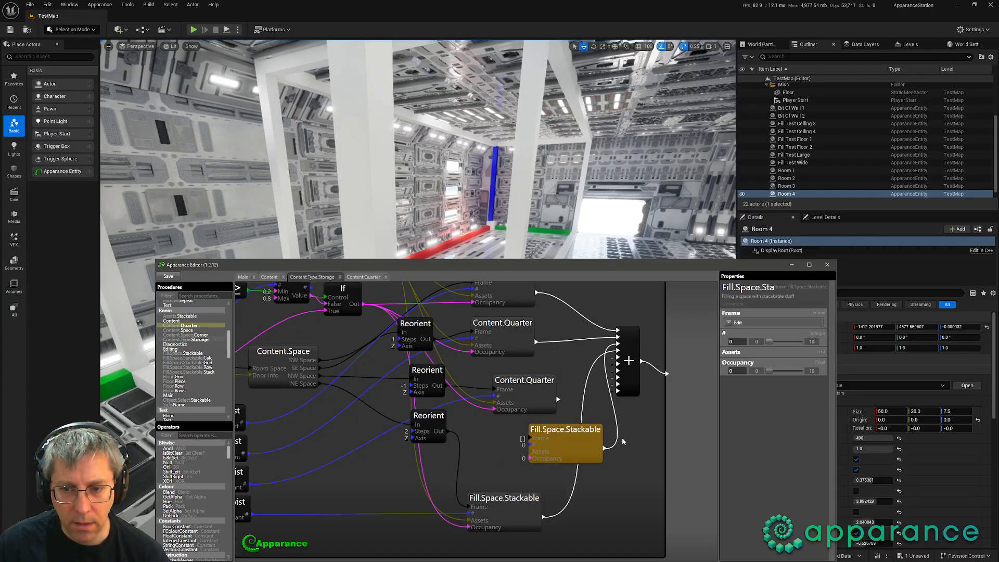
{"action": "left_click_drag", "start_coordinate": [604, 448], "coordinate": [501, 371]}
Step: Delete the disconnected Fill.Space.Stackable node and add a fourth Content.Quarter node just above the last one
{"action": "left_click", "coordinate": [525, 379]}
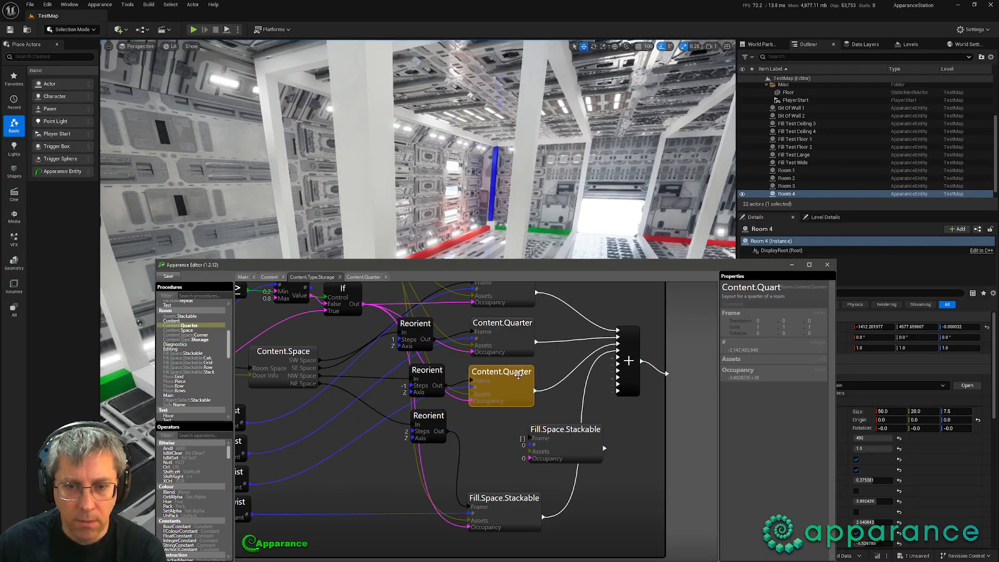
{"action": "left_click", "coordinate": [565, 428]}
{"action": "key", "text": "Delete"}
{"action": "left_click_drag", "start_coordinate": [183, 326], "coordinate": [515, 428]}
Step: Examine the quarter frames drawn in Room 4 from farther back in the viewport, and switch back to the Apparance Editor
{"action": "mouse_move", "coordinate": [483, 218]}
{"action": "right_mouse_down"}
{"action": "mouse_move", "coordinate": [536, 236]}
{"action": "mouse_move", "coordinate": [588, 234]}
{"action": "mouse_move", "coordinate": [541, 229]}
{"action": "mouse_move", "coordinate": [551, 224]}
{"action": "mouse_move", "coordinate": [551, 252]}
{"action": "mouse_move", "coordinate": [536, 265]}
{"action": "mouse_move", "coordinate": [480, 210]}
{"action": "mouse_move", "coordinate": [485, 200]}
{"action": "right_mouse_up"}
{"action": "key", "text": "s"}
{"action": "key", "text": "alt+Tab"}
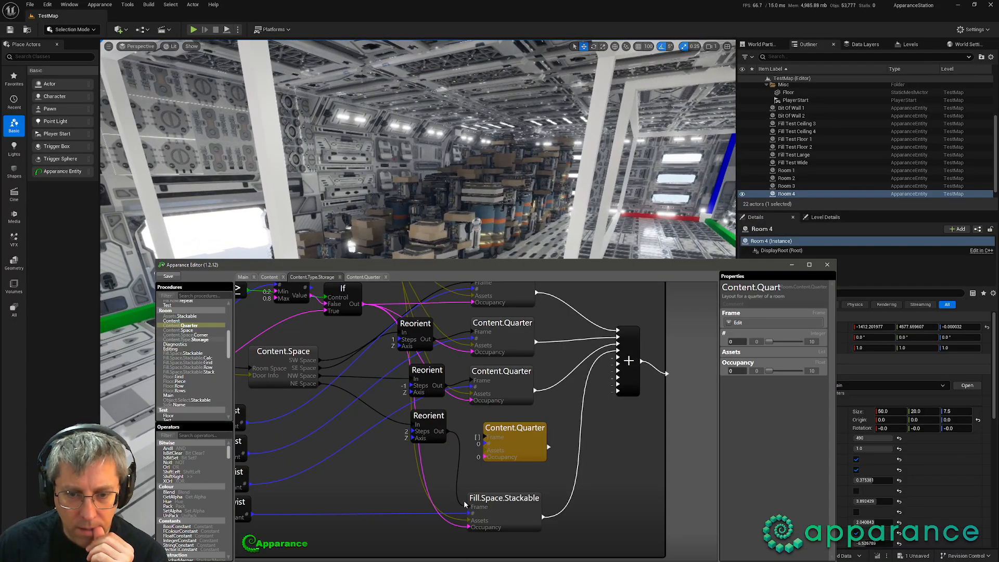
Step: Transfer all connections of the last Fill.Space.Stackable node to the fourth Content.Quarter node and delete the old node
{"action": "left_click_drag", "start_coordinate": [480, 439], "coordinate": [483, 442]}
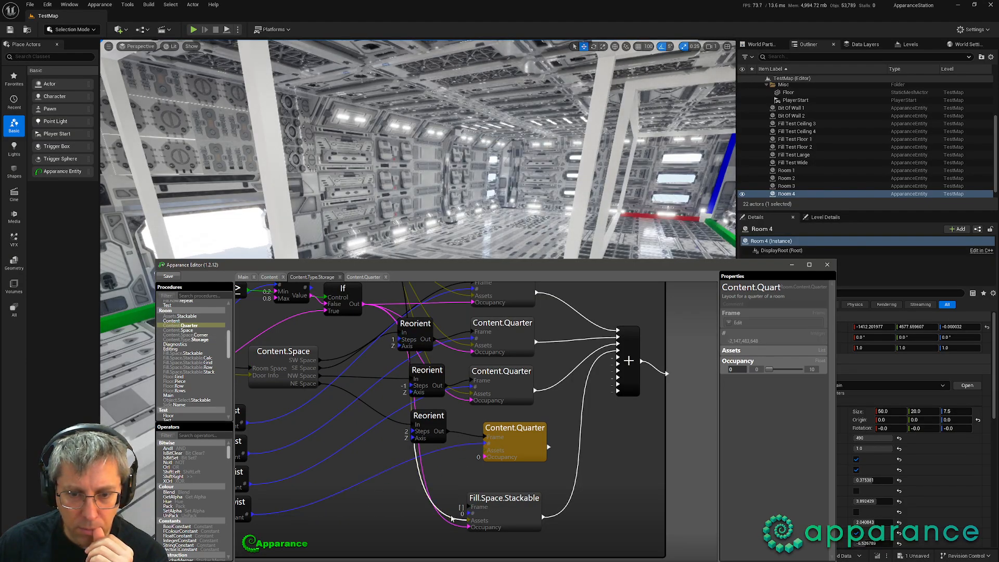
{"action": "left_click_drag", "start_coordinate": [460, 519], "coordinate": [485, 458]}
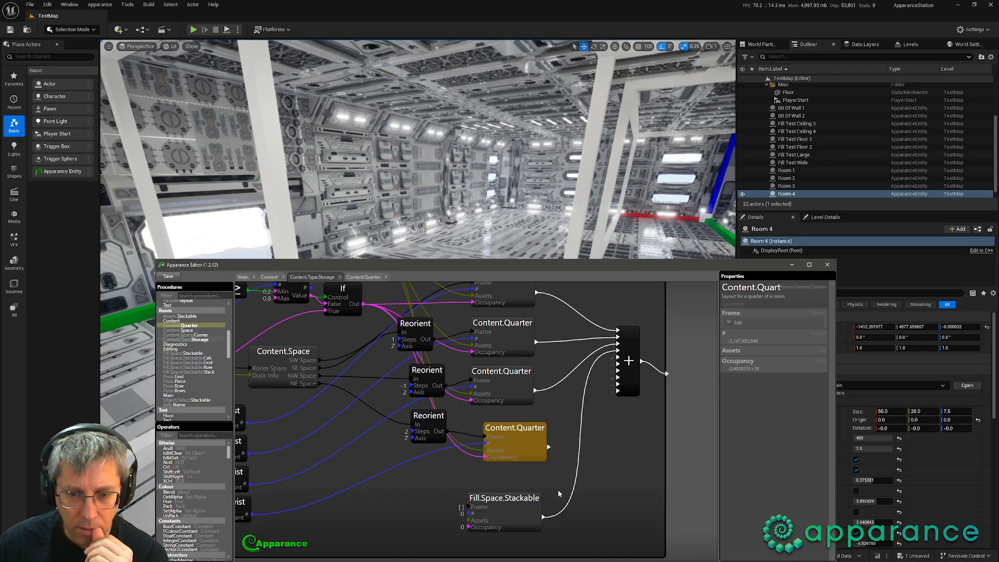
{"action": "left_click_drag", "start_coordinate": [557, 510], "coordinate": [515, 422]}
{"action": "left_click", "coordinate": [522, 498]}
{"action": "key", "text": "Delete"}
{"action": "scroll", "coordinate": [515, 423], "scroll_direction": "down", "scroll_amount": 4}
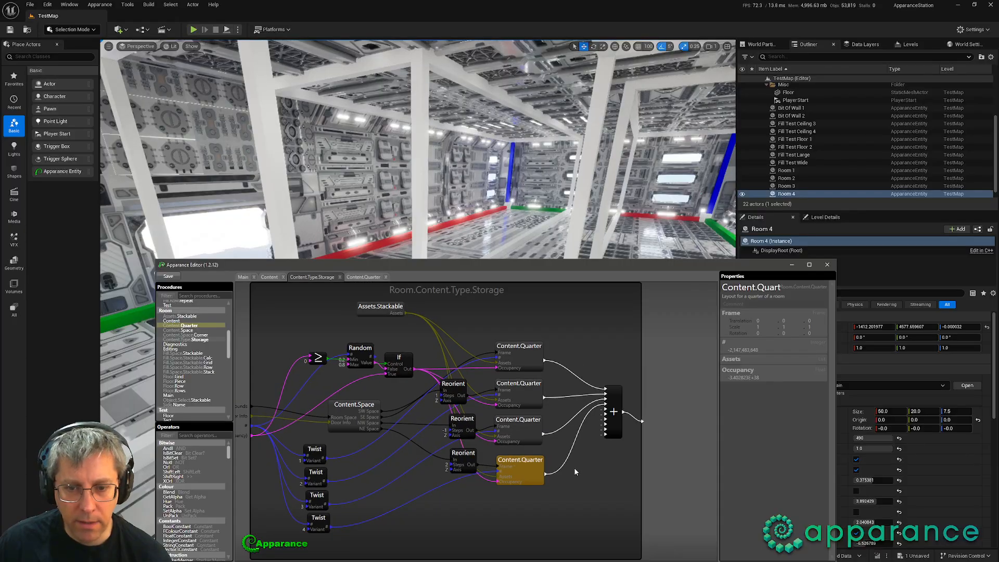
{"action": "middle_click_drag", "start_coordinate": [467, 522], "coordinate": [508, 511]}
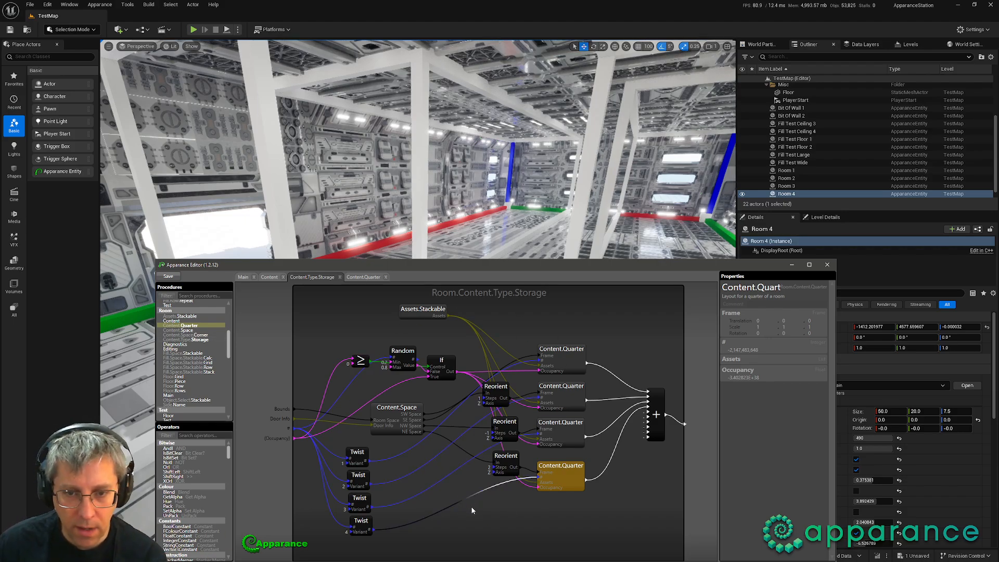
Step: Inside Content.Quarter, add a Fill.Space.Stackable node wired to all four inputs and the output, and delete the Show.Frame node
{"action": "double_click", "coordinate": [579, 353]}
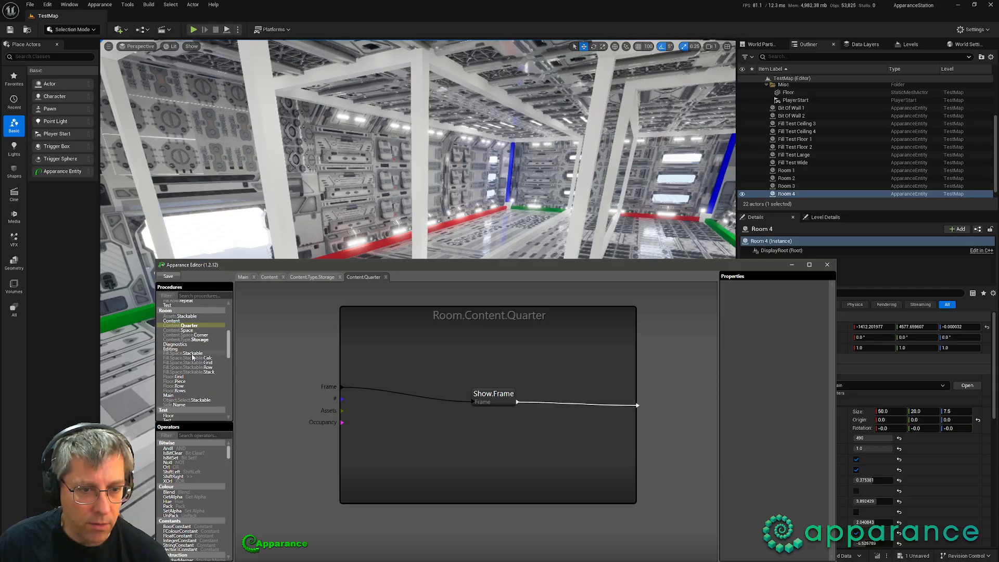
{"action": "left_click_drag", "start_coordinate": [192, 357], "coordinate": [517, 456]}
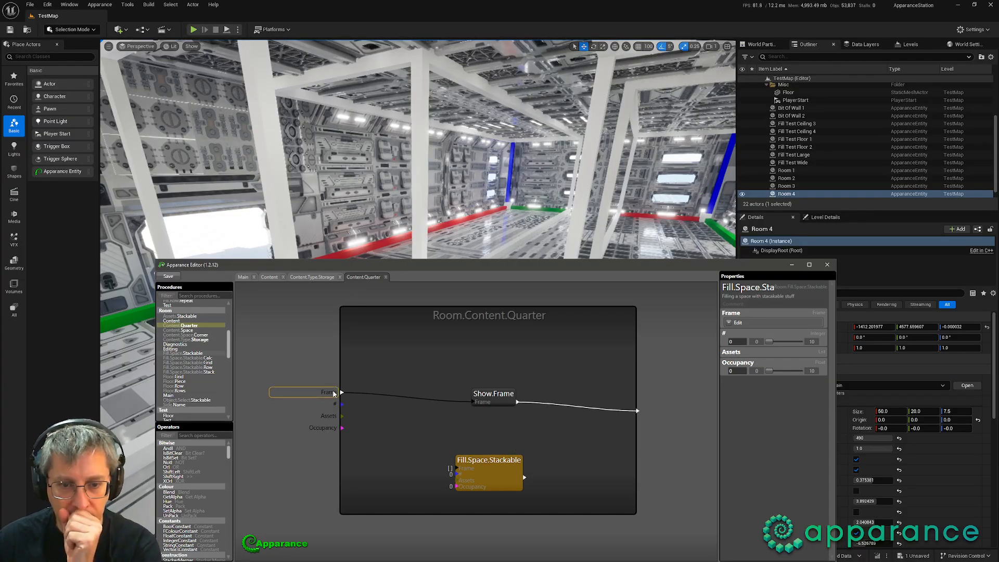
{"action": "left_click_drag", "start_coordinate": [336, 393], "coordinate": [410, 445]}
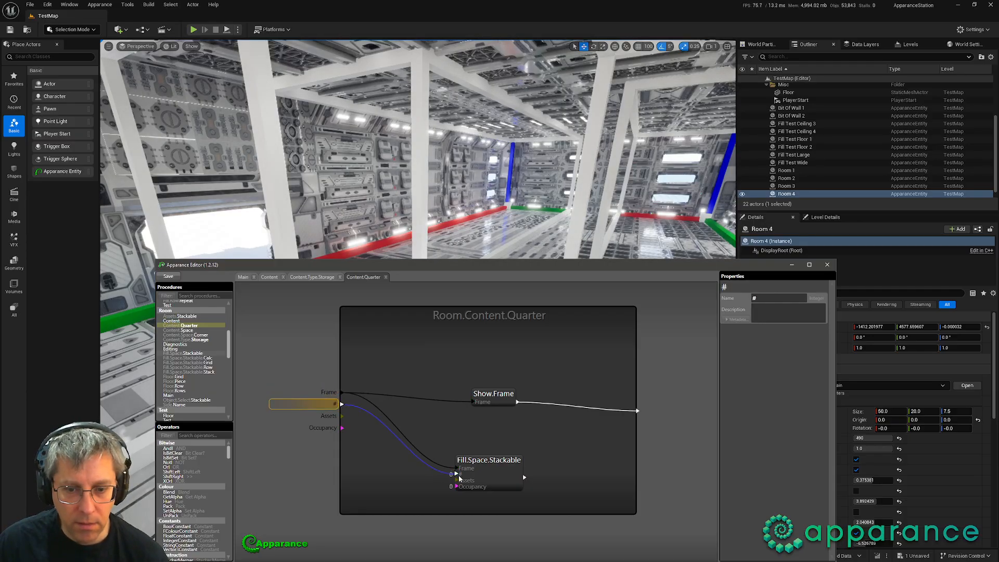
{"action": "left_click_drag", "start_coordinate": [459, 476], "coordinate": [636, 410]}
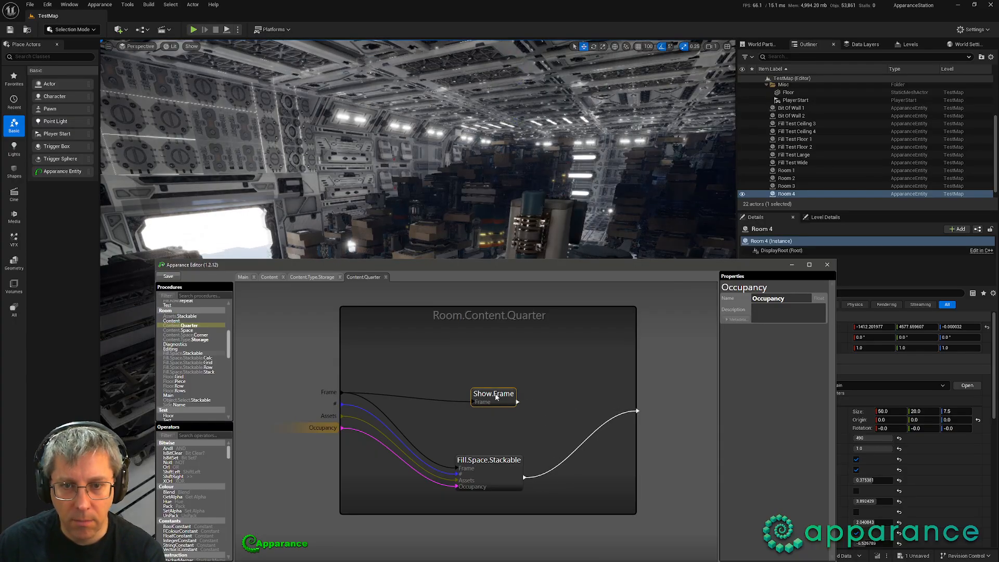
{"action": "left_click", "coordinate": [497, 395]}
{"action": "key", "text": "Delete"}
Step: Examine the stacked contents filling Room 4 from inside the viewport, and switch back to the Apparance Editor
{"action": "right_click_drag", "start_coordinate": [498, 223], "coordinate": [100, 267]}
{"action": "key", "text": "w"}
{"action": "key", "text": "alt+Tab"}
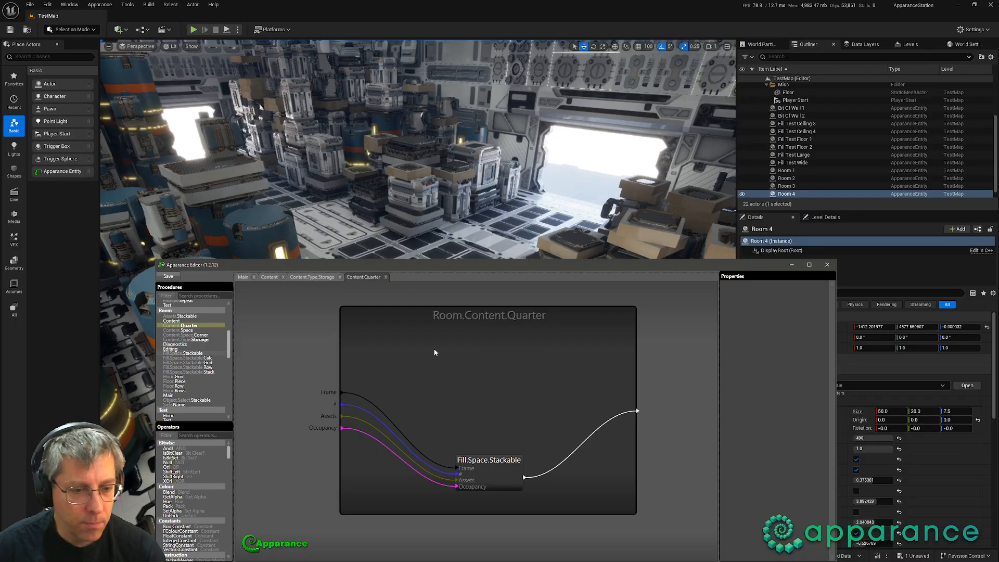
Step: Search the operators for "fra", add a Split node above Fill.Space.Stackable, and connect the procedure's Frame input to it
{"action": "left_click", "coordinate": [195, 435]}
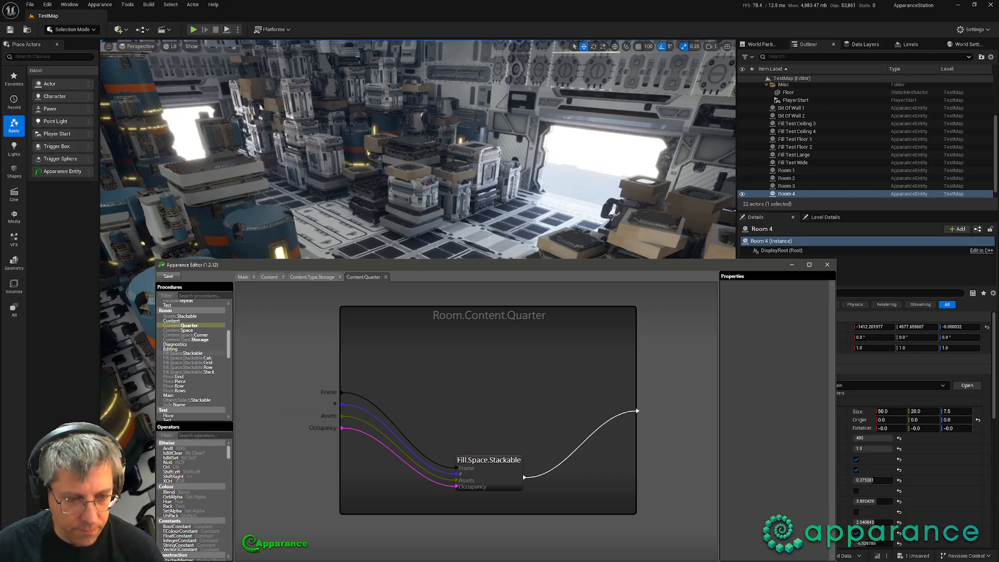
{"action": "type", "text": "fra"}
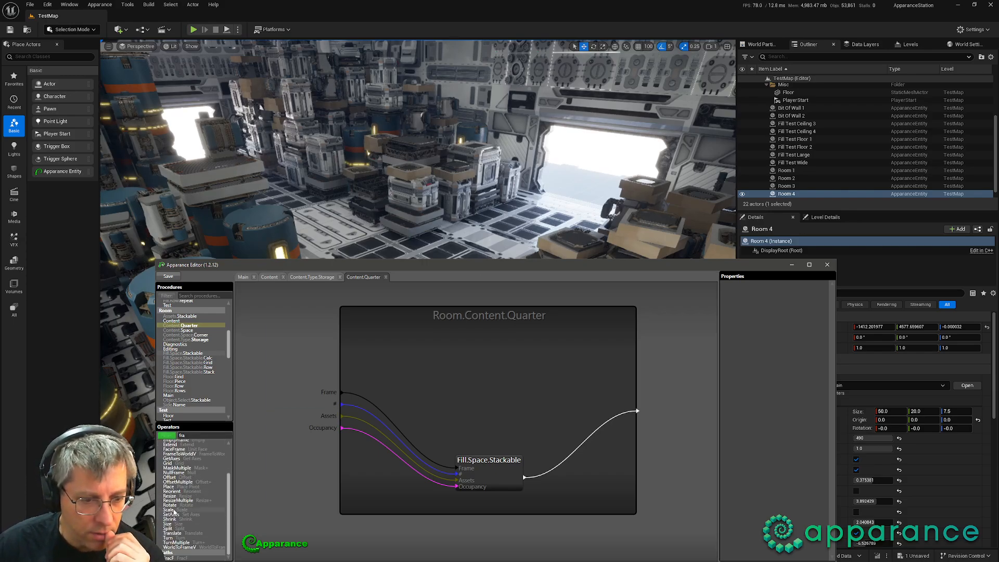
{"action": "left_click", "coordinate": [169, 528]}
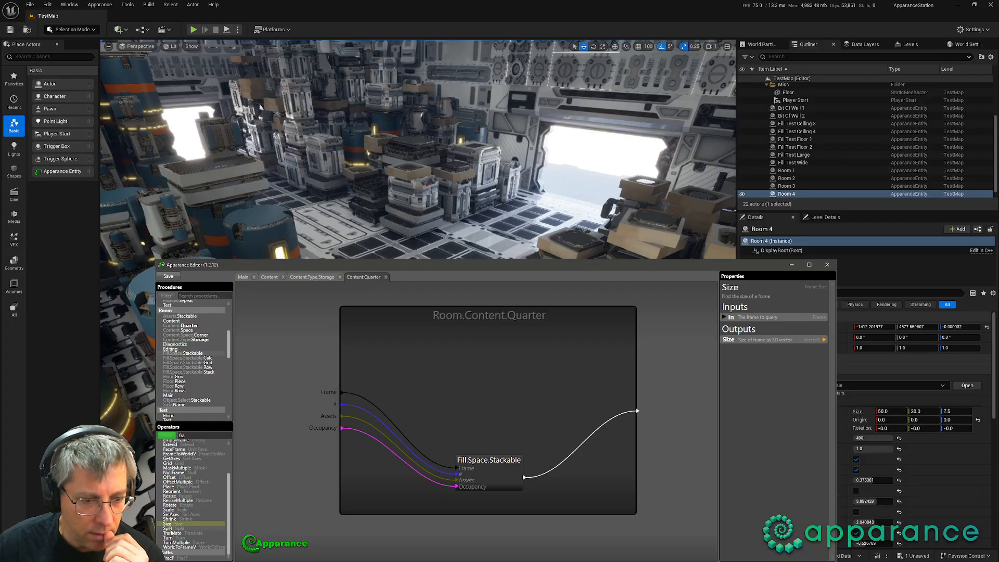
{"action": "left_click_drag", "start_coordinate": [169, 528], "coordinate": [446, 365]}
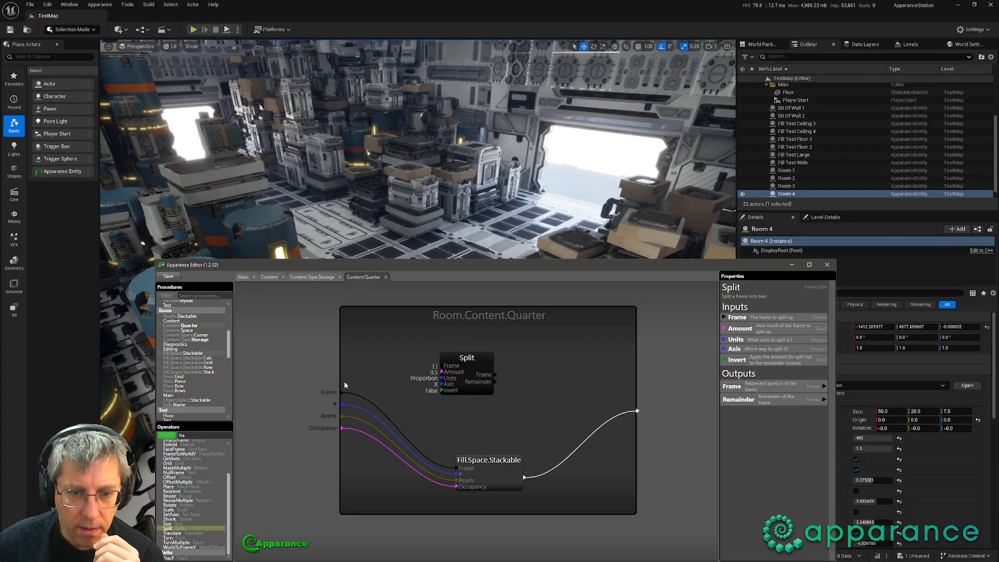
{"action": "left_click_drag", "start_coordinate": [328, 392], "coordinate": [470, 351]}
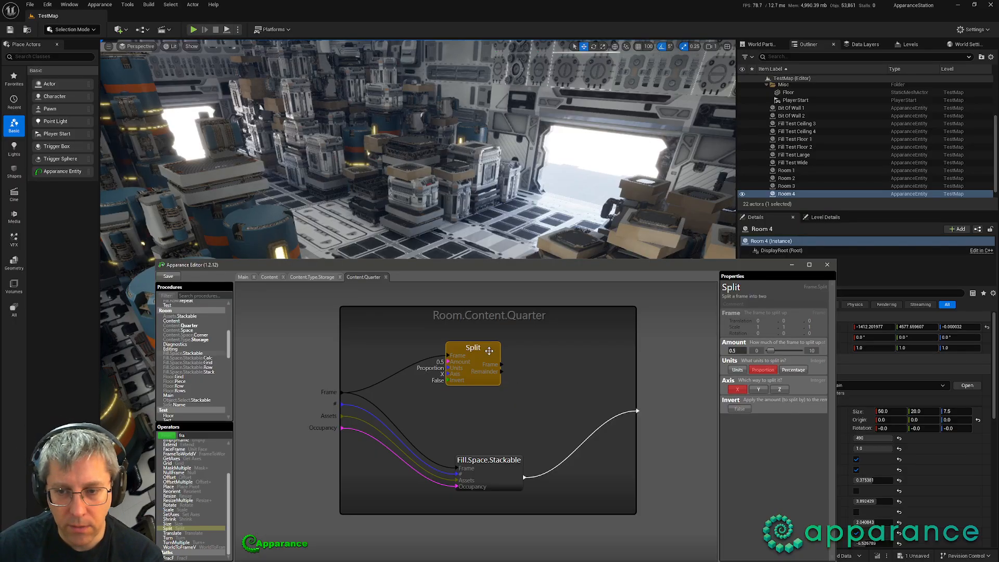
Step: Set the Split node to Units with Amount 1 and Invert true, and feed its Frame output into Fill.Space.Stackable
{"action": "left_click", "coordinate": [739, 409]}
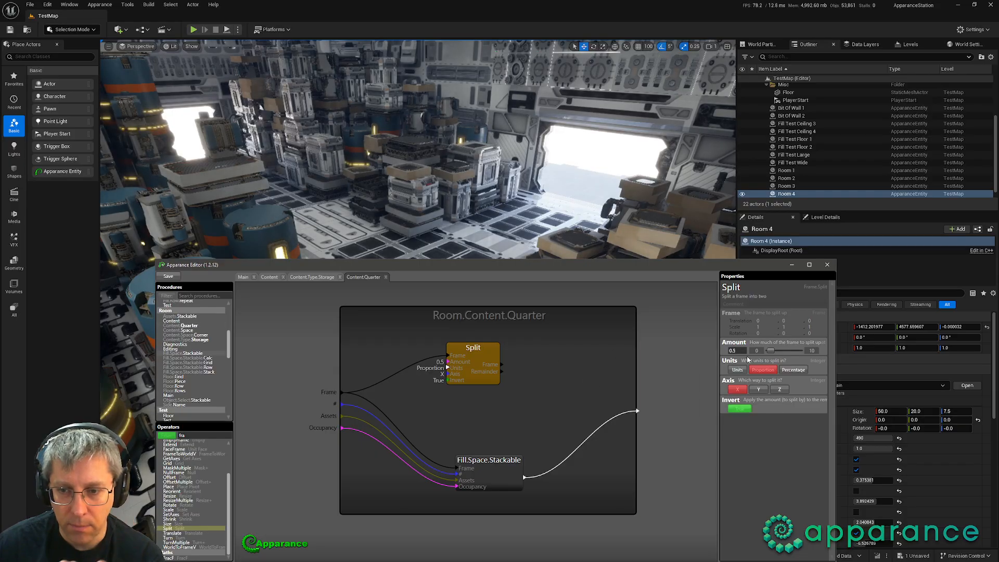
{"action": "left_click", "coordinate": [739, 369]}
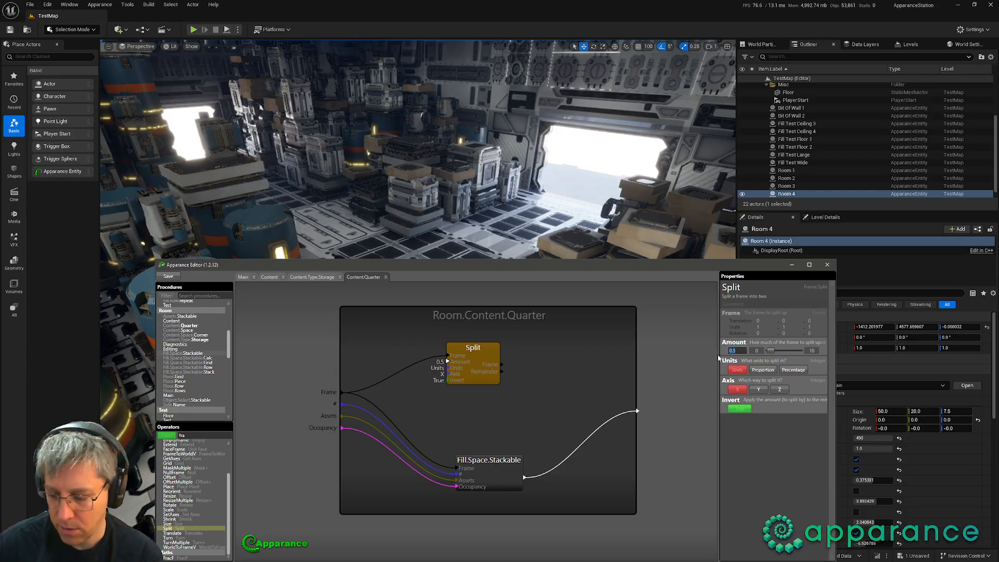
{"action": "type", "text": "1"}
{"action": "left_click", "coordinate": [575, 374]}
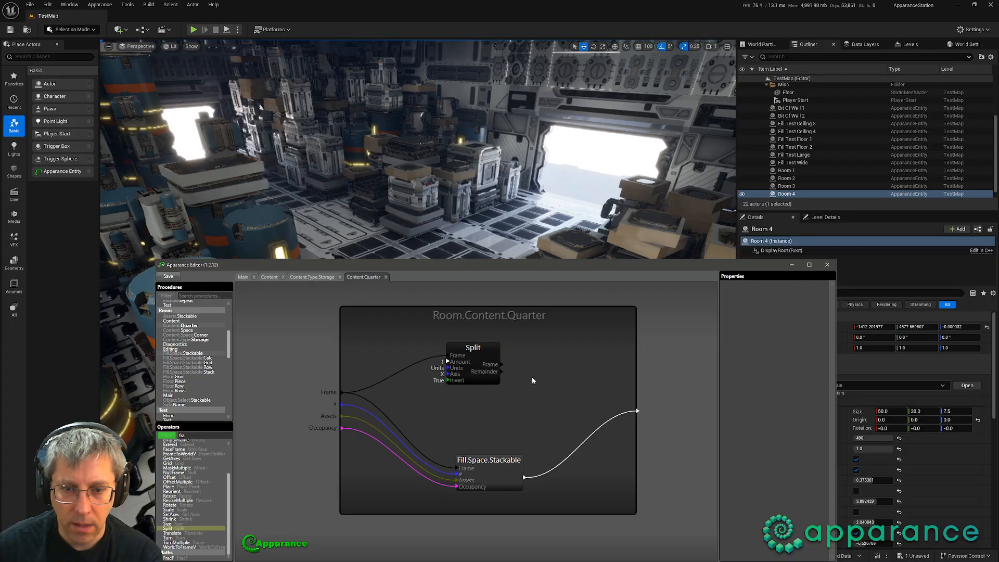
{"action": "left_click_drag", "start_coordinate": [501, 366], "coordinate": [557, 430]}
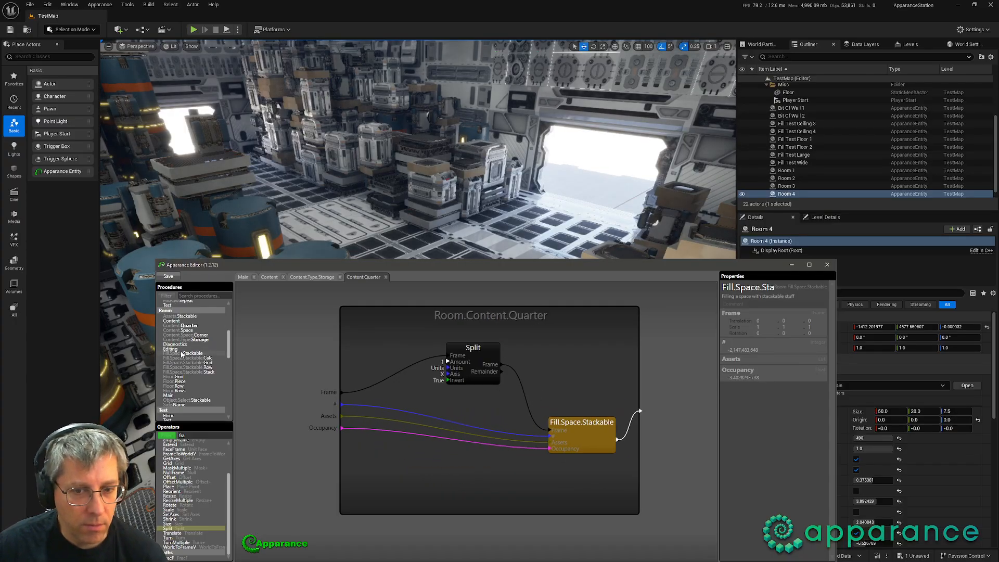
Step: Add a Show.Frame procedure node to Content.Quarter and feed the Split node's Remainder output into it
{"action": "scroll", "coordinate": [190, 354], "scroll_direction": "down", "scroll_amount": 5}
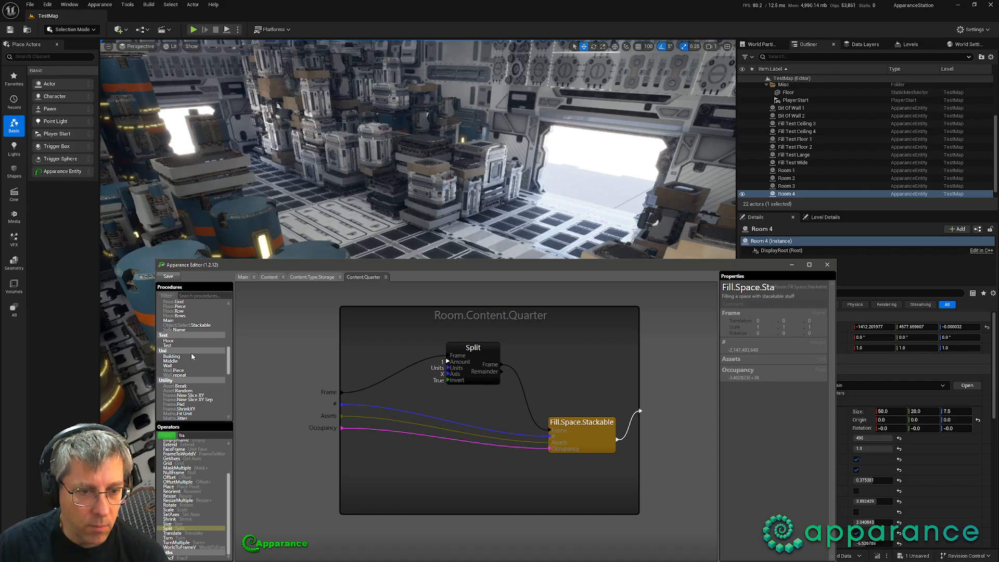
{"action": "scroll", "coordinate": [192, 354], "scroll_direction": "down", "scroll_amount": 1}
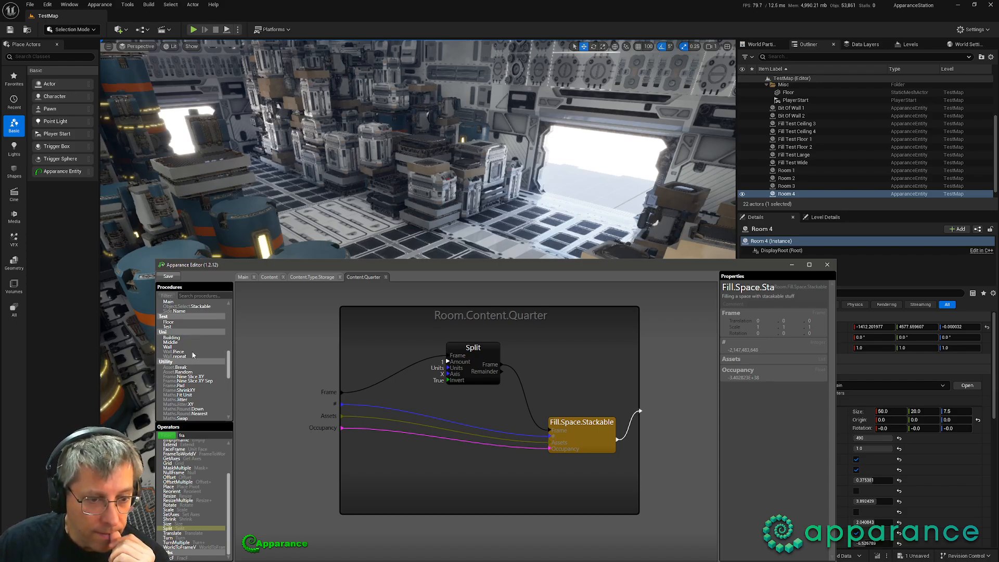
{"action": "scroll", "coordinate": [192, 355], "scroll_direction": "down", "scroll_amount": 5}
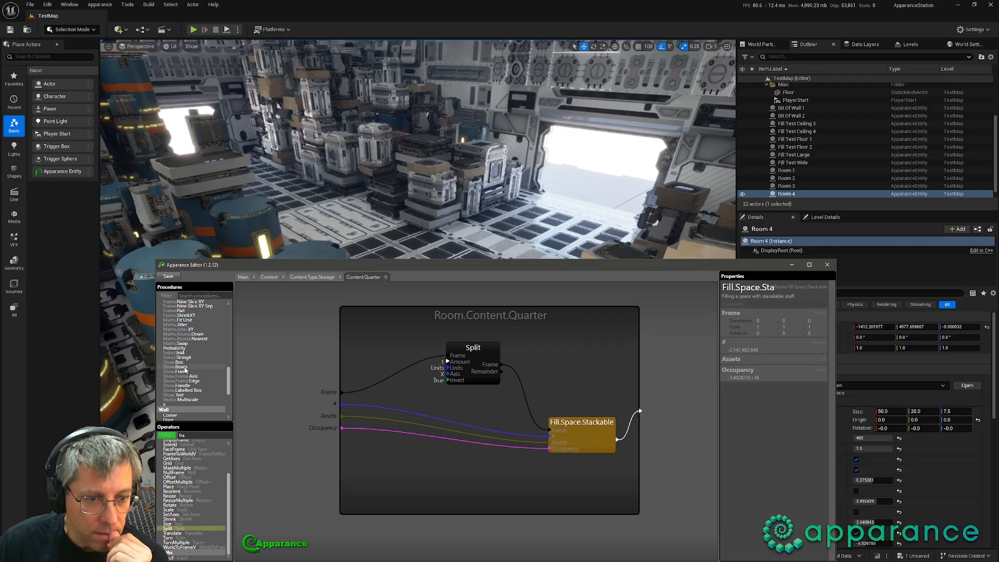
{"action": "left_click_drag", "start_coordinate": [182, 372], "coordinate": [547, 379]}
Step: Rearrange the nodes so Split sits near the inputs, with Fill.Space.Stackable above and Show.Frame below it
{"action": "left_click_drag", "start_coordinate": [577, 418], "coordinate": [597, 317]}
{"action": "left_click_drag", "start_coordinate": [473, 347], "coordinate": [450, 415]}
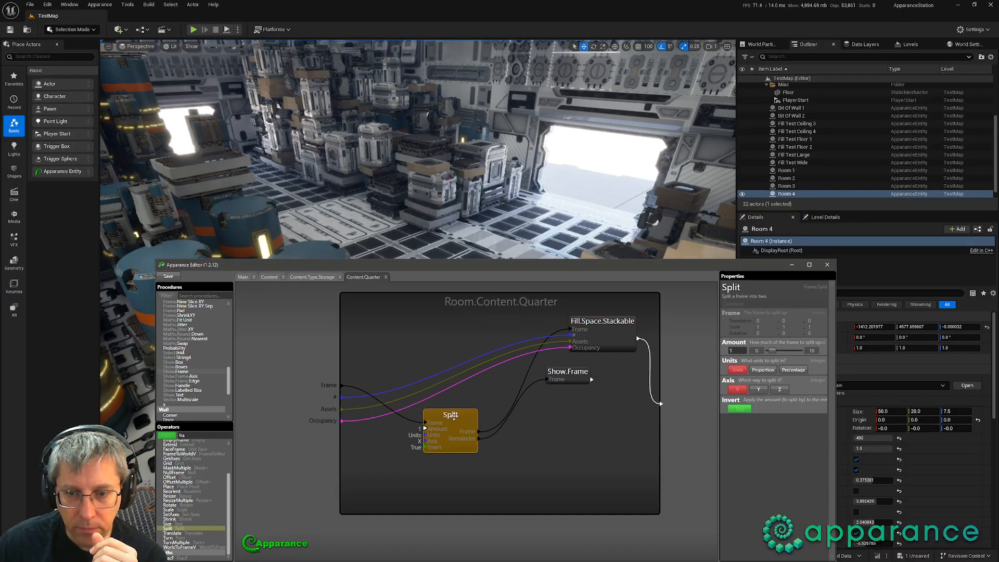
{"action": "left_click", "coordinate": [576, 376]}
{"action": "left_click_drag", "start_coordinate": [576, 375], "coordinate": [569, 458]}
{"action": "left_click_drag", "start_coordinate": [612, 327], "coordinate": [583, 345]}
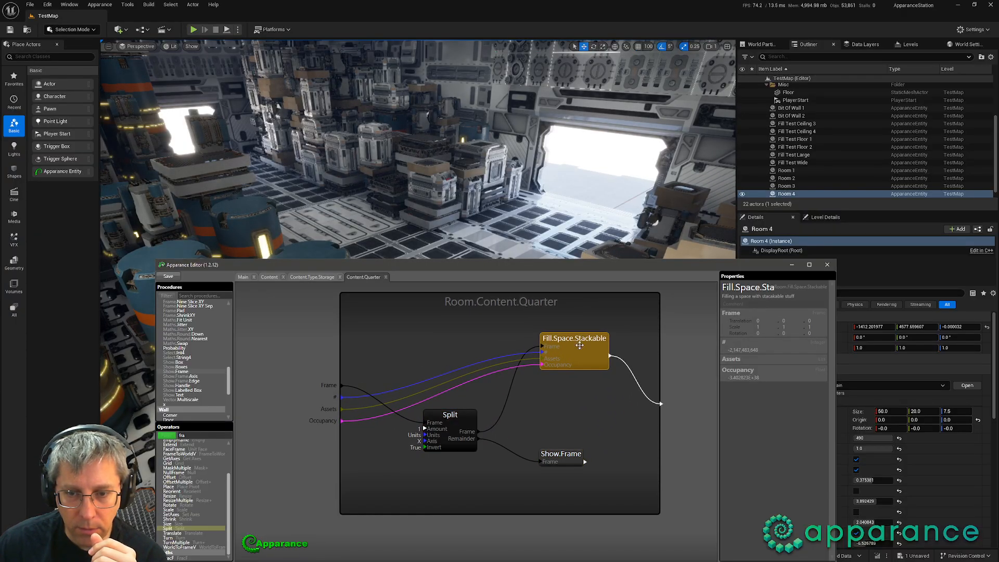
{"action": "middle_click_drag", "start_coordinate": [557, 412], "coordinate": [538, 428]}
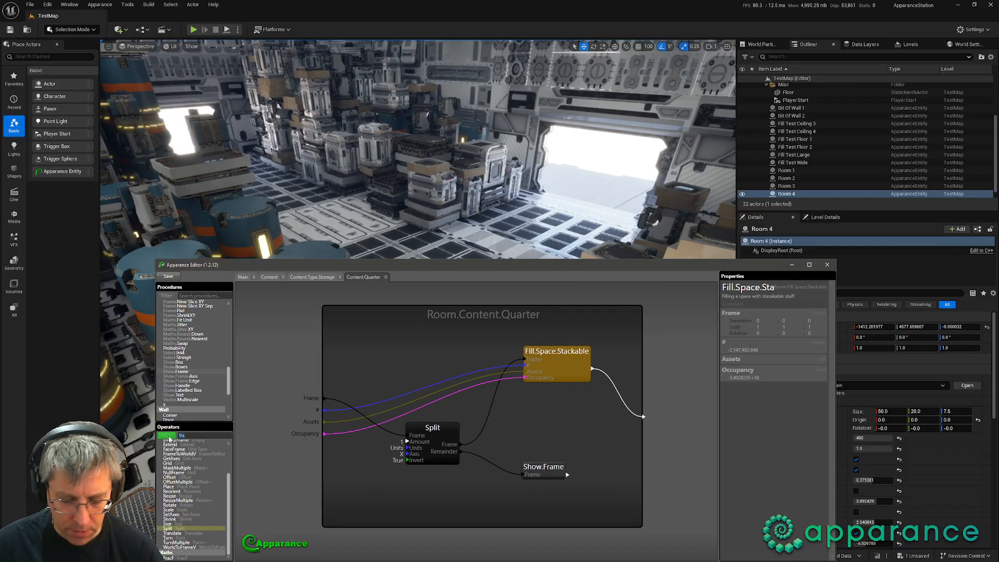
Step: Search the operators for "mer" and add a four-input Merge node combining Fill.Space.Stackable and Show.Frame into the procedure's output
{"action": "left_click", "coordinate": [168, 436]}
{"action": "type", "text": "mer"}
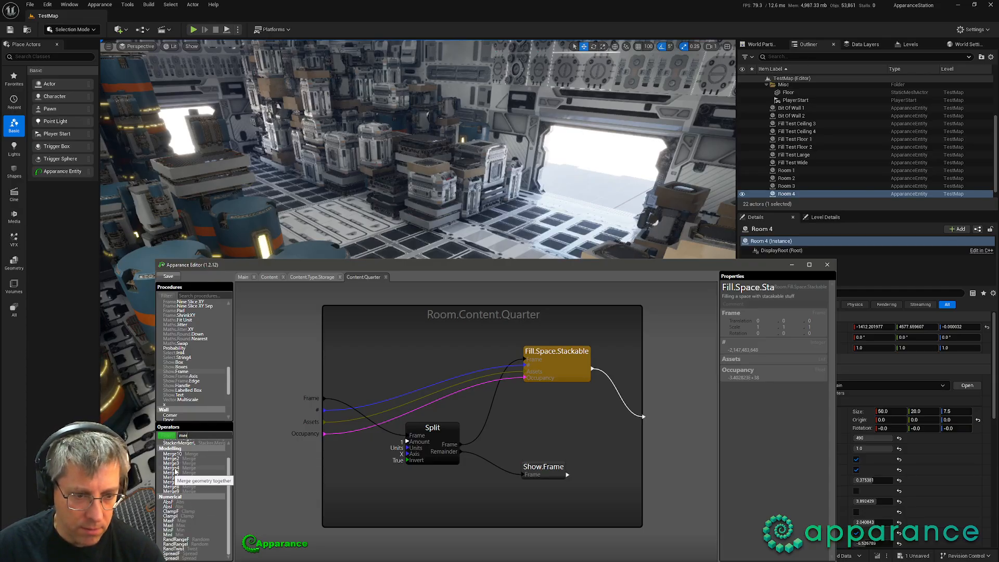
{"action": "left_click_drag", "start_coordinate": [173, 468], "coordinate": [554, 411]}
{"action": "left_click_drag", "start_coordinate": [591, 369], "coordinate": [568, 474]}
{"action": "left_click", "coordinate": [561, 419]}
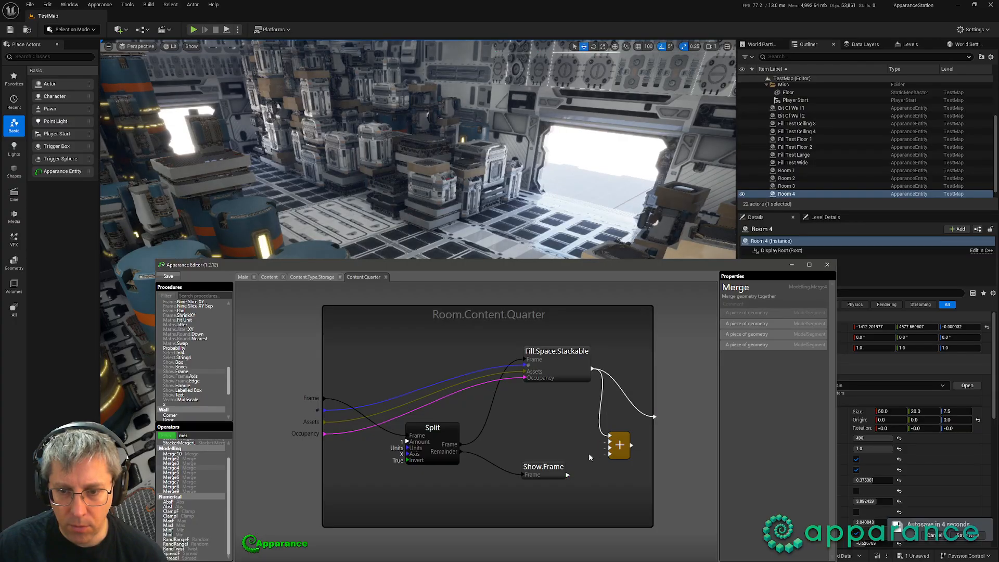
{"action": "left_click_drag", "start_coordinate": [655, 416], "coordinate": [631, 445]}
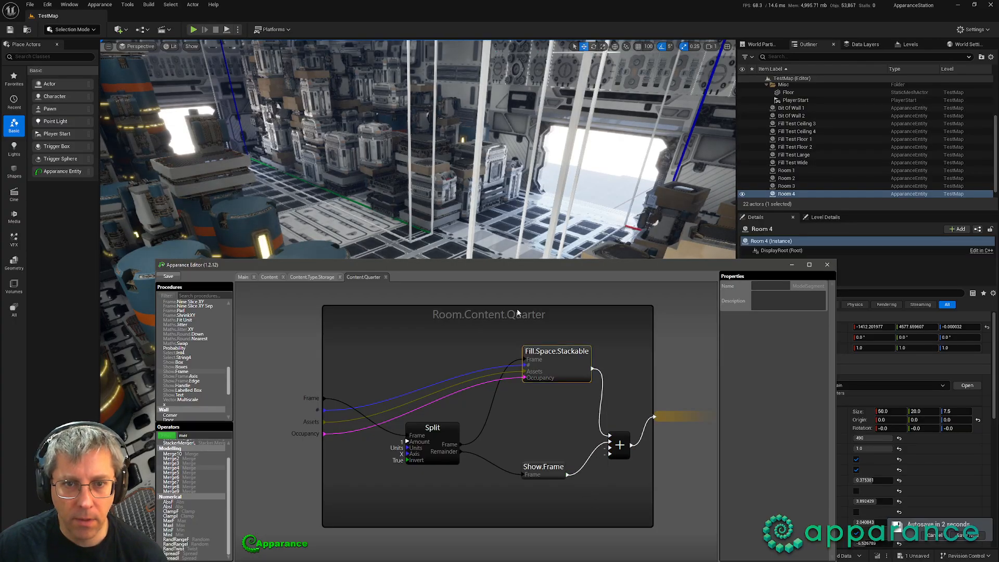
Step: Examine the remainder frames beside the stacked contents throughout Room 4 in the viewport, and switch back to the Apparance Editor
{"action": "right_click_drag", "start_coordinate": [499, 198], "coordinate": [458, 223]}
{"action": "right_click_drag", "start_coordinate": [497, 265], "coordinate": [509, 244]}
{"action": "key", "text": "alt+Tab"}
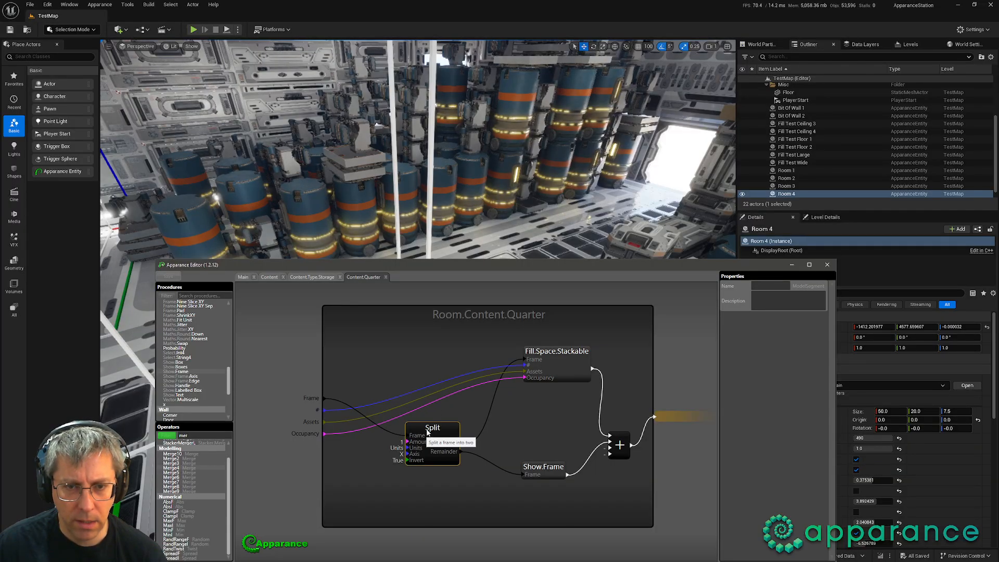
{"action": "right_click_drag", "start_coordinate": [516, 208], "coordinate": [725, 234]}
{"action": "right_click_drag", "start_coordinate": [338, 291], "coordinate": [319, 331]}
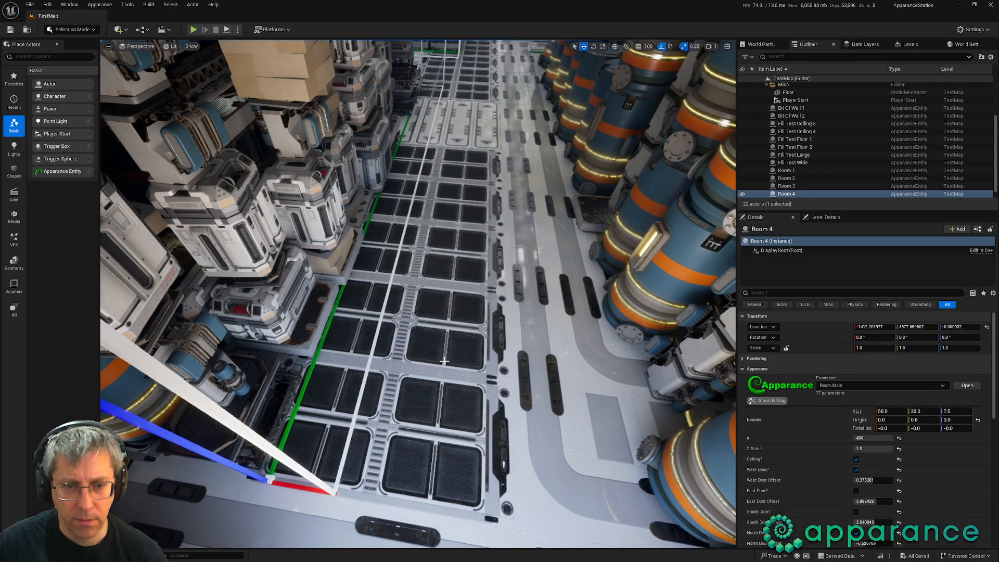
{"action": "right_click_drag", "start_coordinate": [242, 347], "coordinate": [243, 245]}
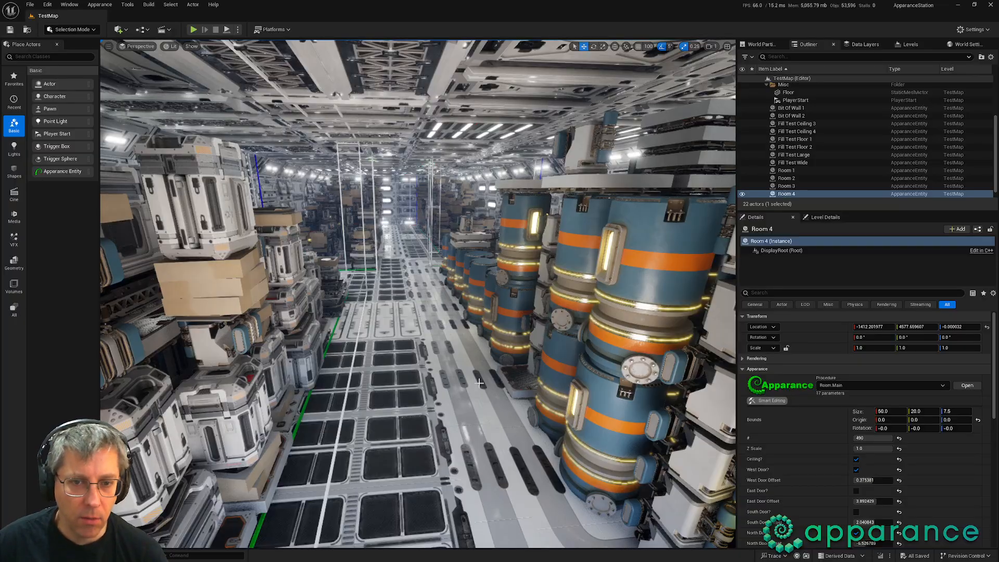
{"action": "key", "text": "w"}
{"action": "right_click_drag", "start_coordinate": [479, 383], "coordinate": [349, 377]}
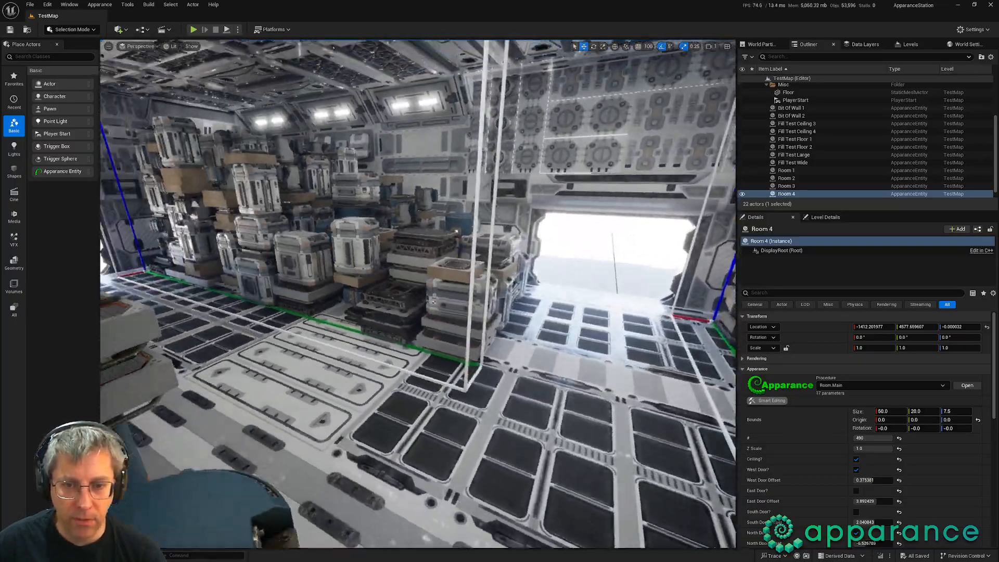
{"action": "key", "text": "d"}
{"action": "right_click_drag", "start_coordinate": [494, 300], "coordinate": [440, 327]}
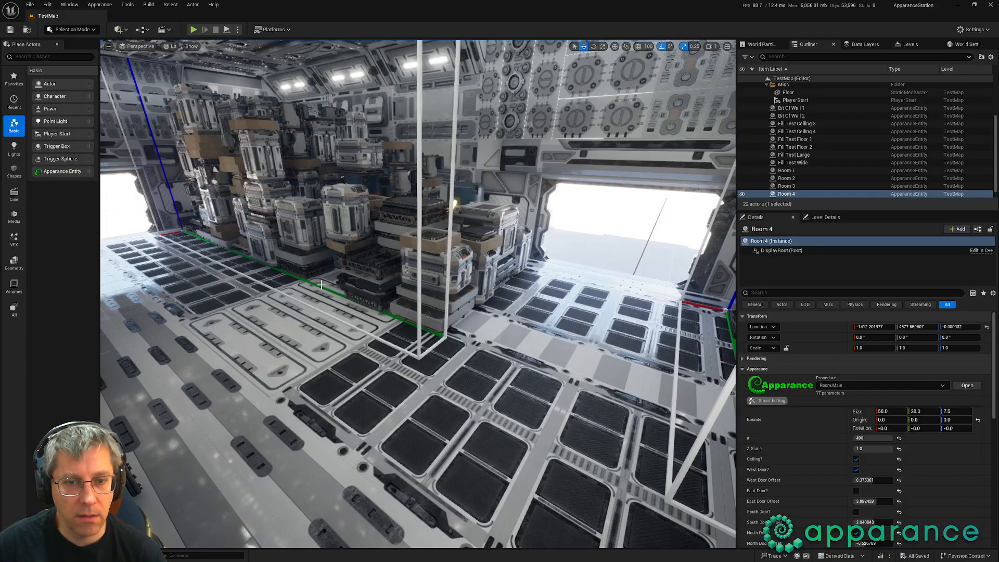
{"action": "right_click_drag", "start_coordinate": [432, 279], "coordinate": [430, 314]}
{"action": "key", "text": "alt+Tab"}
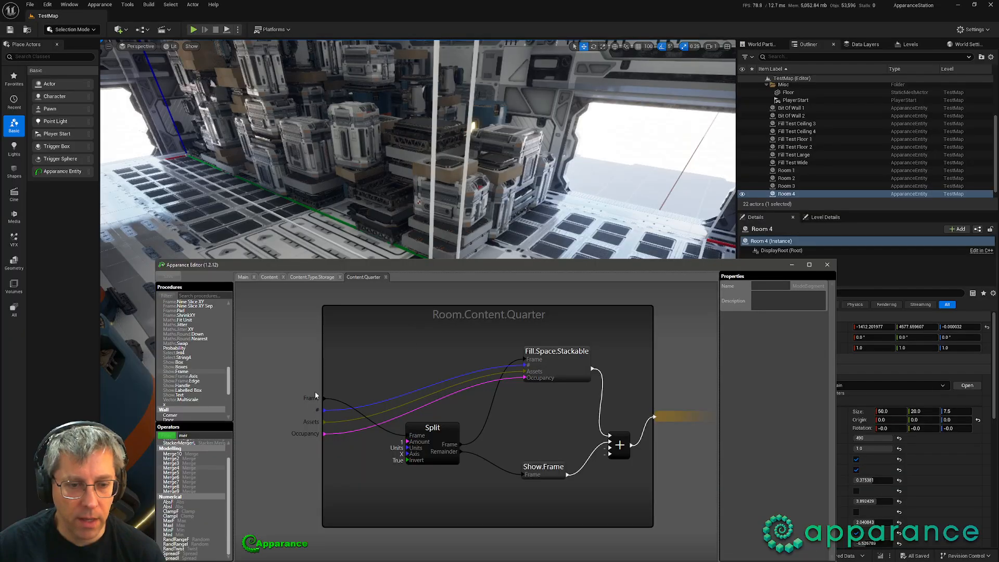
Step: Search the operators for "fra", add a Dimensions node above the procedure's inputs, and connect the Frame input to it
{"action": "left_click", "coordinate": [206, 433]}
{"action": "type", "text": "mer"}
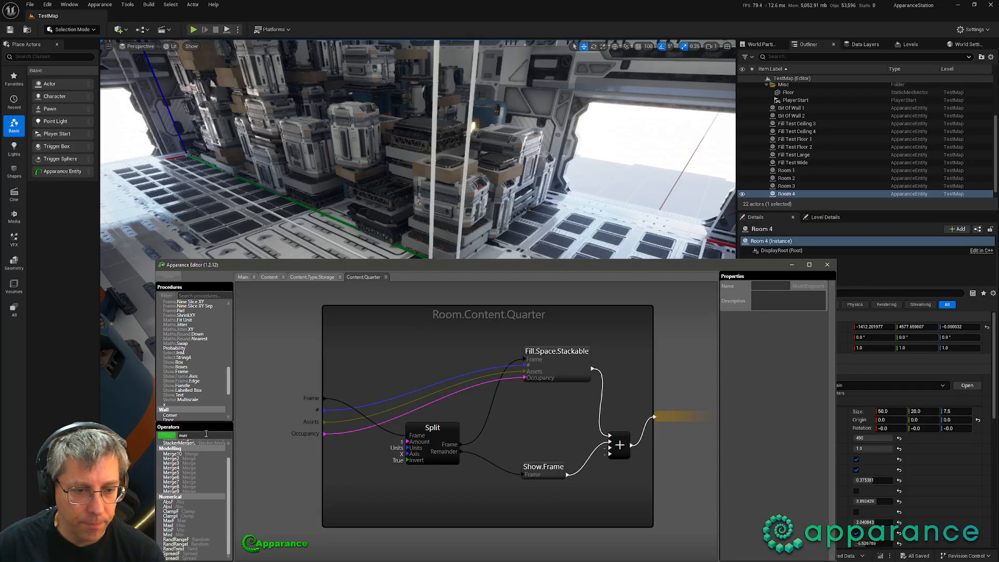
{"action": "key", "text": "BackSpace"}
{"action": "key", "text": "BackSpace"}
{"action": "key", "text": "BackSpace"}
{"action": "type", "text": "gr"}
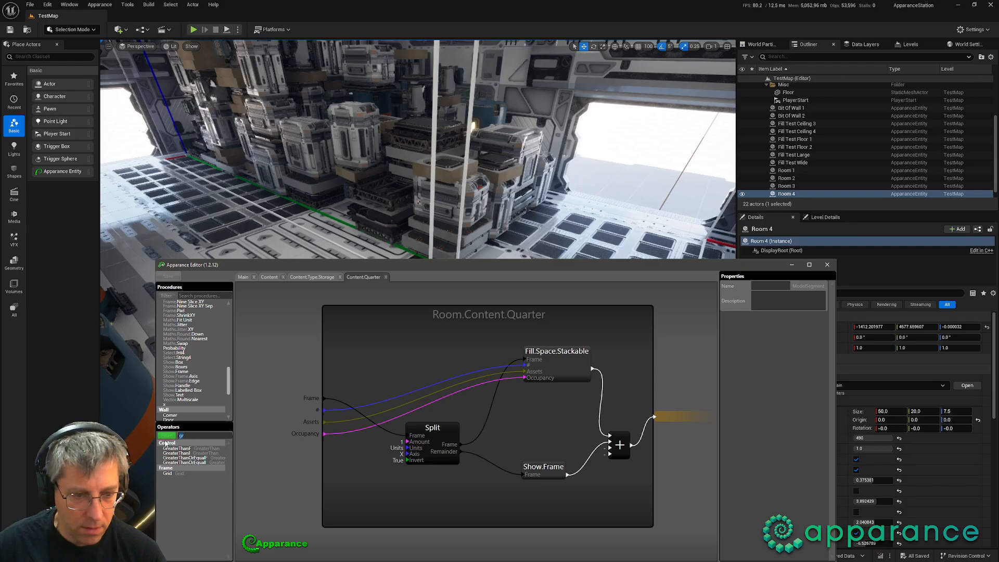
{"action": "key", "text": "BackSpace"}
{"action": "key", "text": "BackSpace"}
{"action": "type", "text": "fra"}
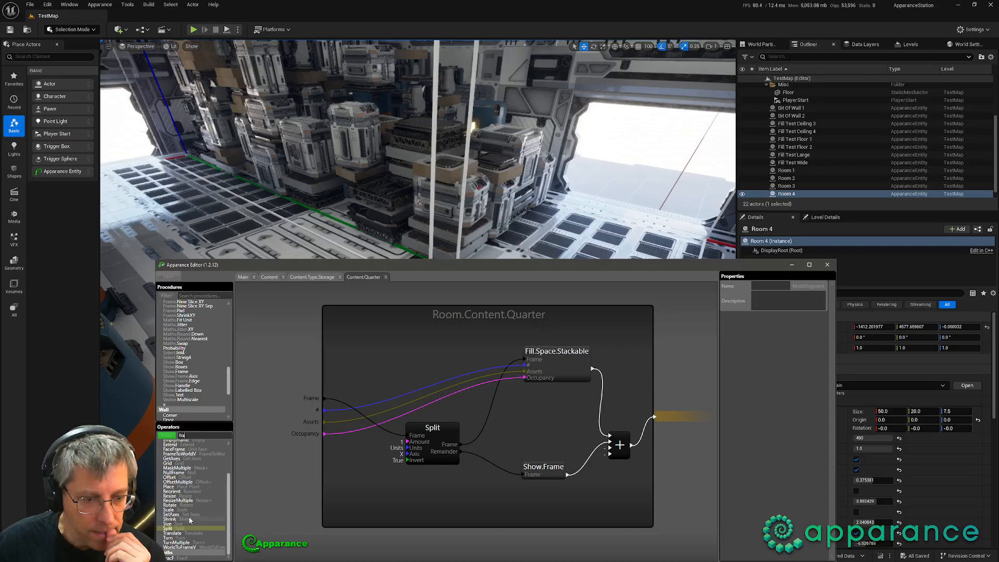
{"action": "scroll", "coordinate": [184, 488], "scroll_direction": "up", "scroll_amount": 3}
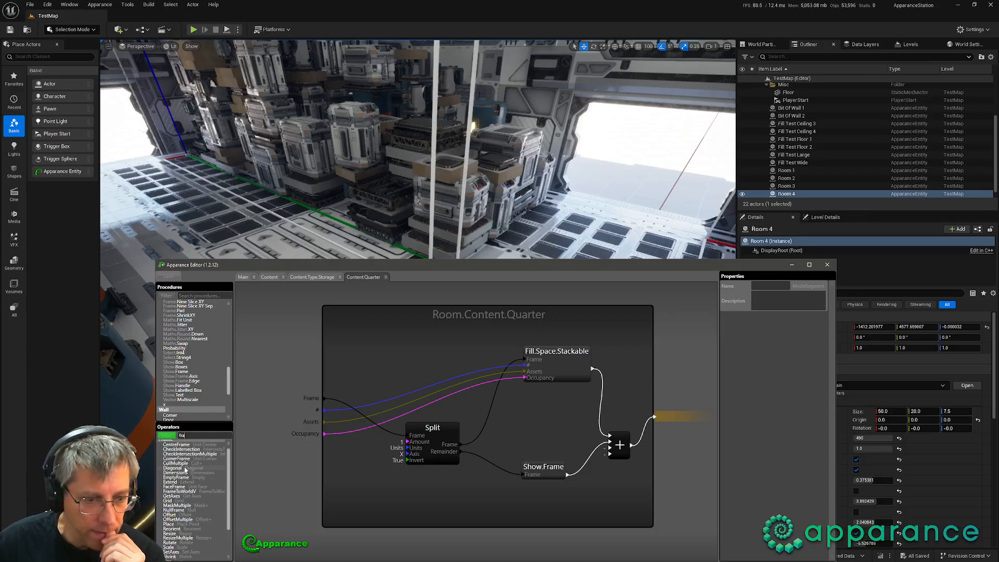
{"action": "left_click_drag", "start_coordinate": [175, 473], "coordinate": [368, 364]}
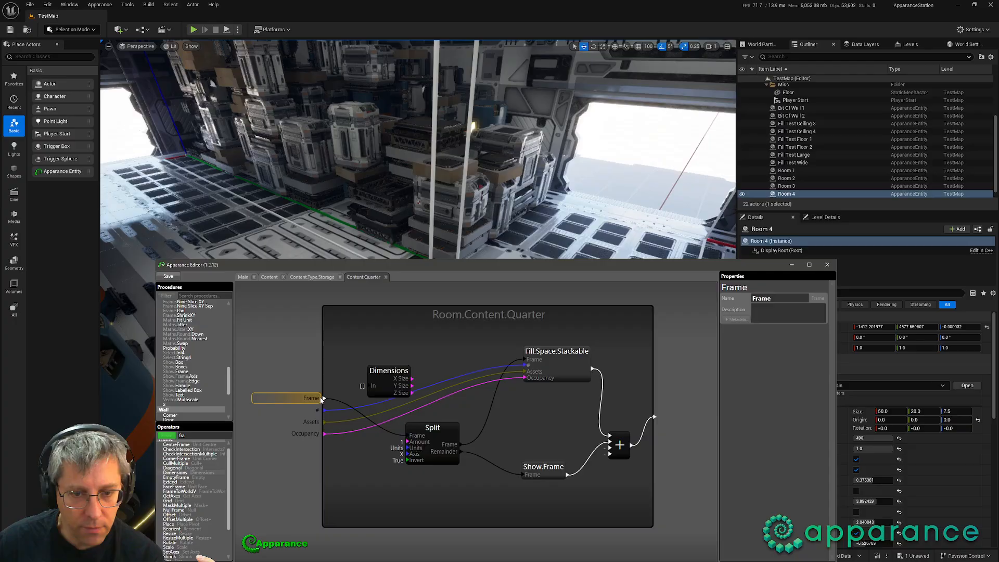
{"action": "left_click_drag", "start_coordinate": [323, 399], "coordinate": [313, 343]}
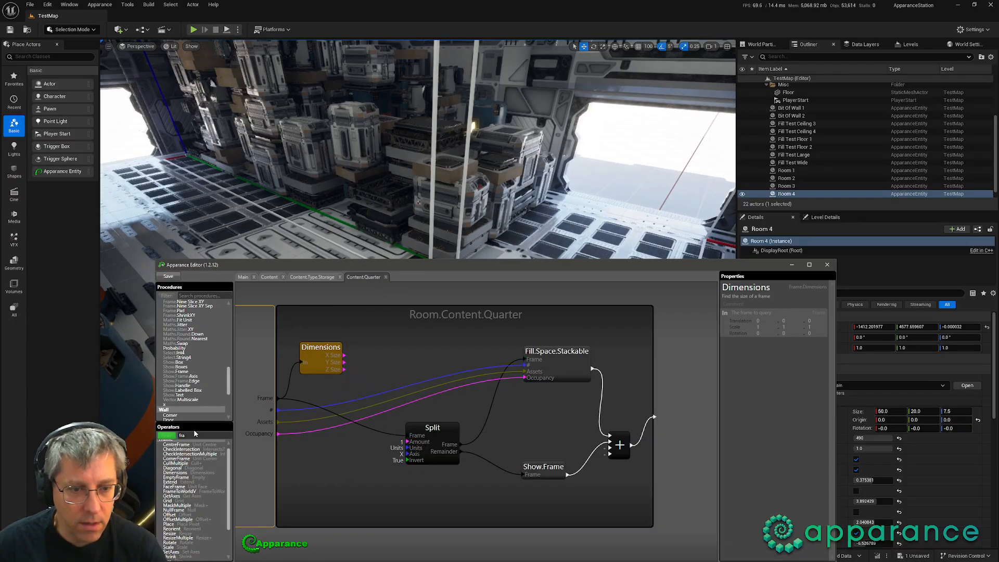
Step: Add a GreaterThan node comparing the Dimensions node's X Size with its Y Size, and search the operators for "if"
{"action": "left_click", "coordinate": [172, 437]}
{"action": "type", "text": "gre"}
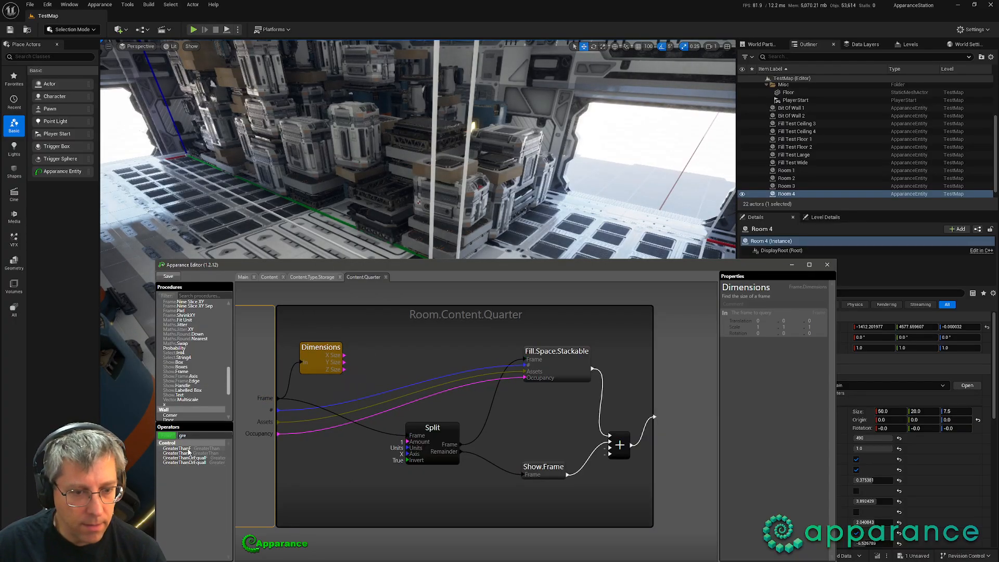
{"action": "left_click_drag", "start_coordinate": [380, 349], "coordinate": [379, 351]}
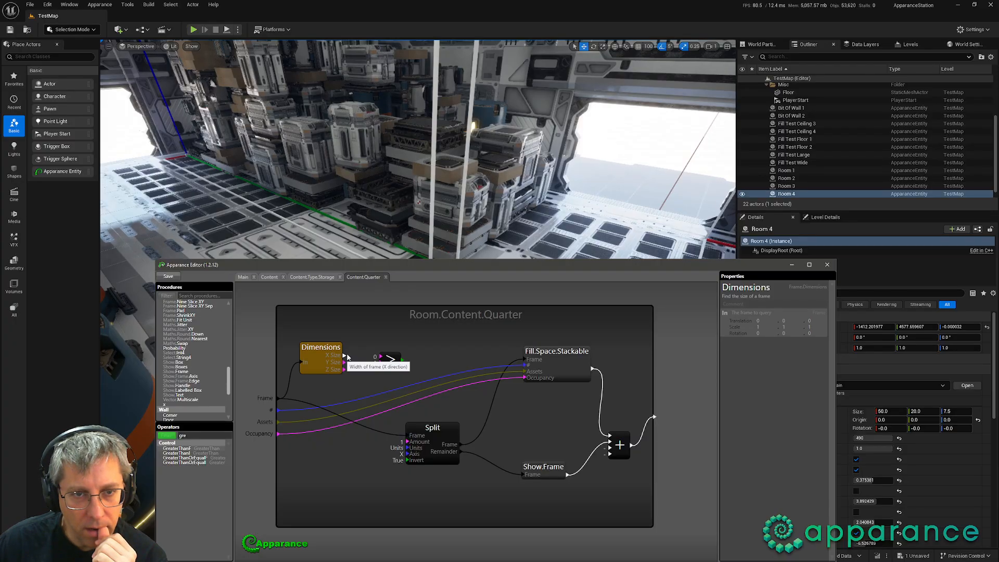
{"action": "left_click_drag", "start_coordinate": [346, 355], "coordinate": [374, 358]}
{"action": "double_click", "coordinate": [198, 434]}
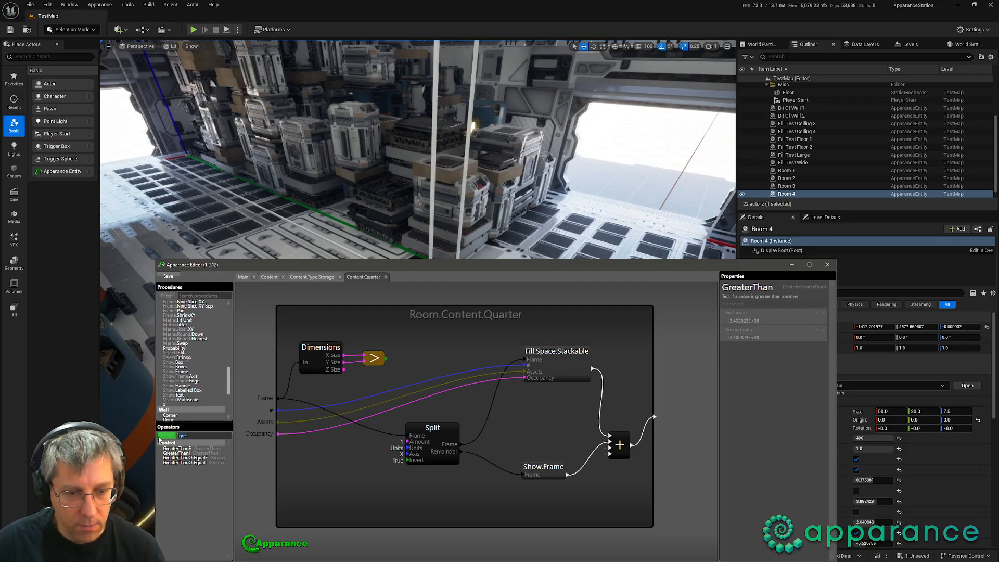
{"action": "type", "text": "if"}
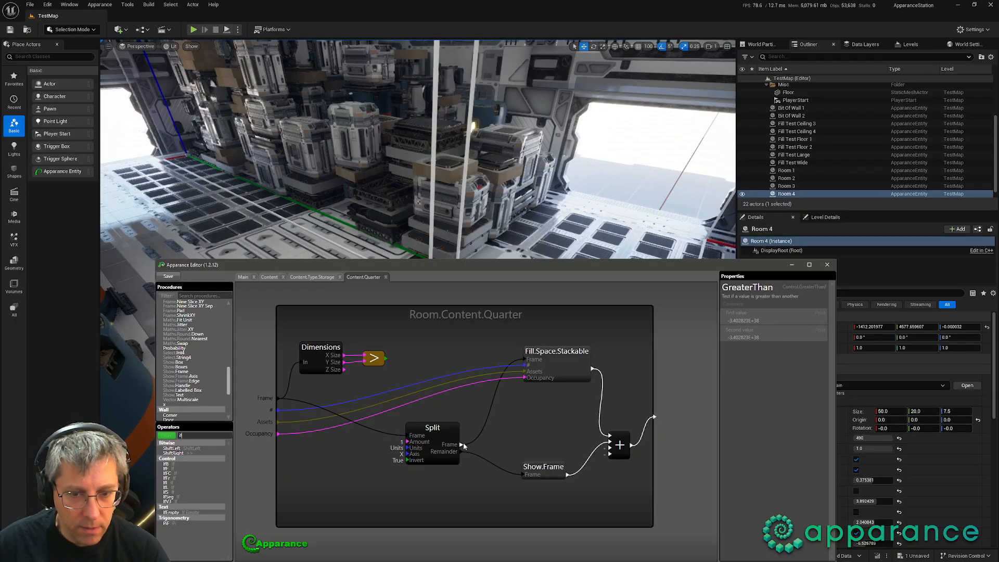
Step: Try the Split node's Axis on Y, and switch it back to X
{"action": "left_click", "coordinate": [432, 440]}
{"action": "left_click", "coordinate": [758, 389]}
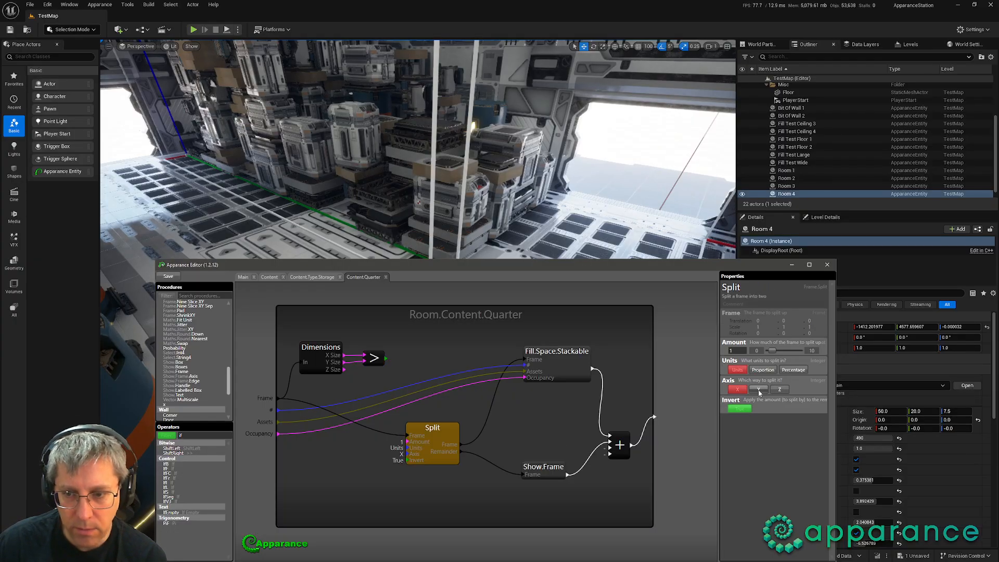
{"action": "left_click", "coordinate": [741, 390]}
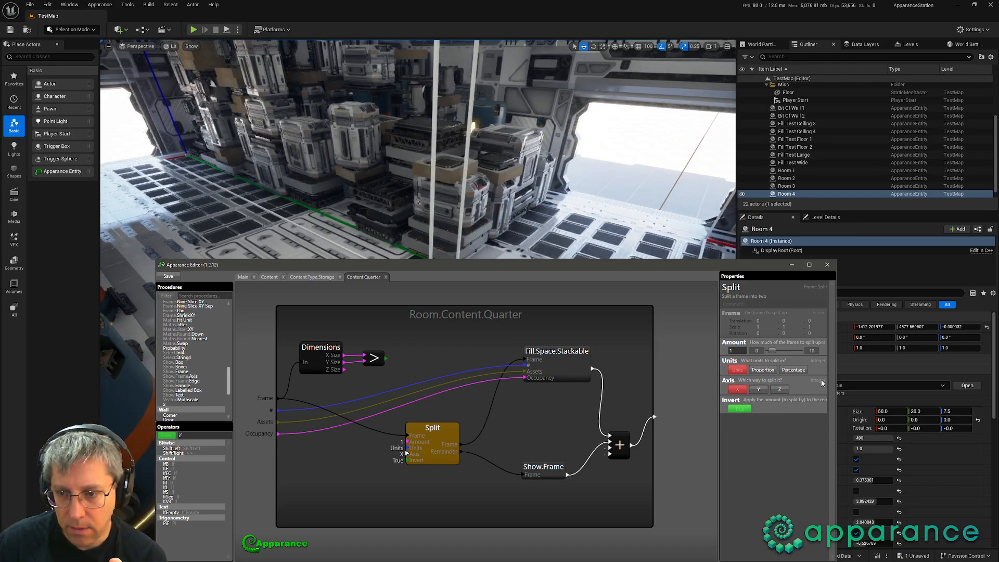
{"action": "left_click", "coordinate": [759, 390]}
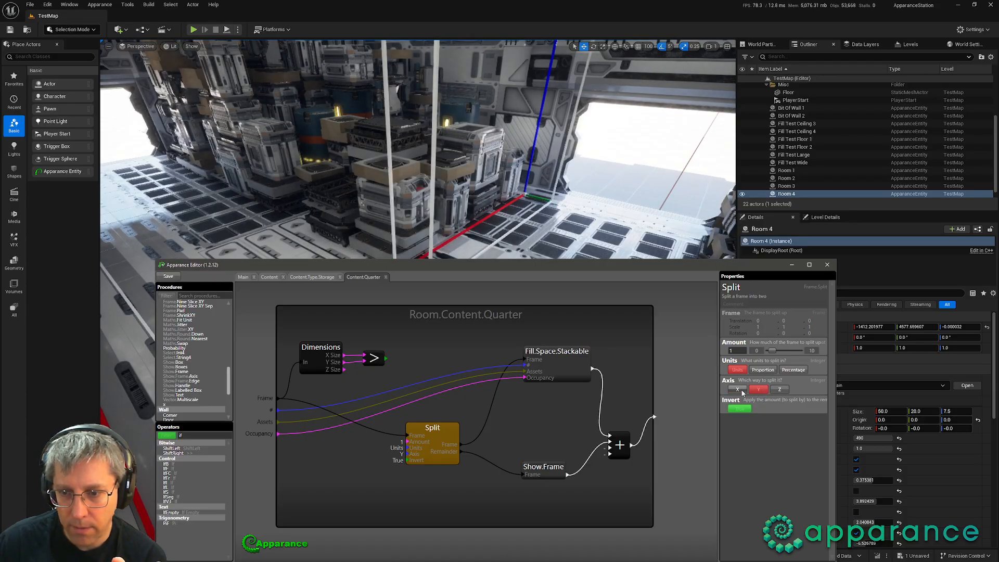
{"action": "left_click", "coordinate": [742, 390]}
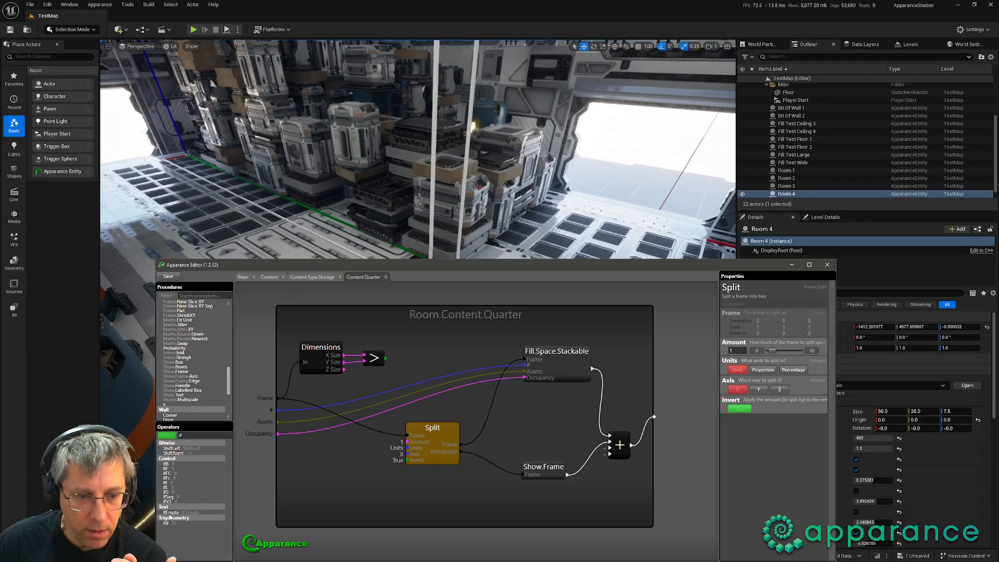
Step: Add an integer If node controlled by GreaterThan, with False 0 and True 1, and feed its output into Split's Axis
{"action": "left_click_drag", "start_coordinate": [167, 481], "coordinate": [434, 360]}
{"action": "left_click_drag", "start_coordinate": [409, 351], "coordinate": [407, 348]}
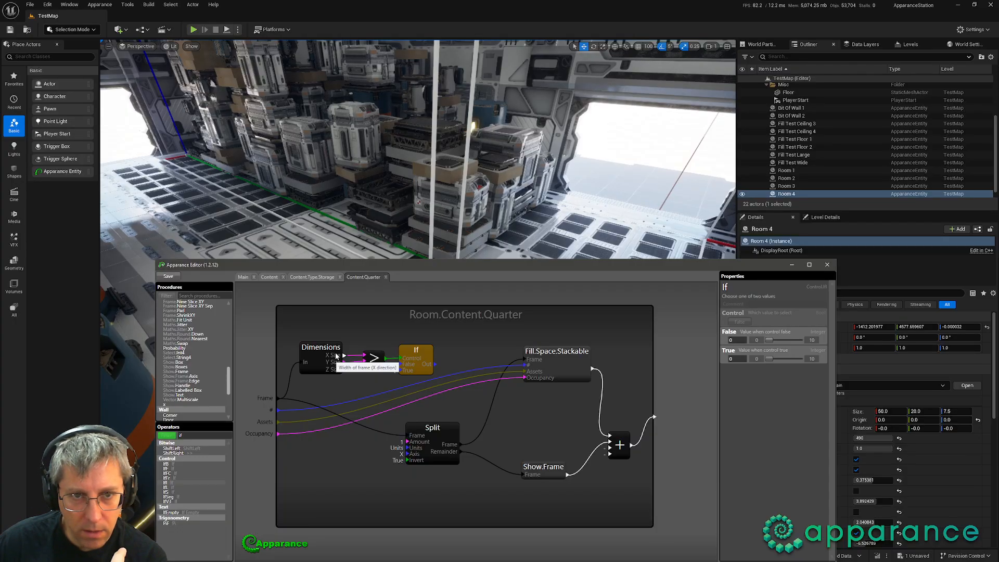
{"action": "left_click_drag", "start_coordinate": [344, 362], "coordinate": [364, 362]}
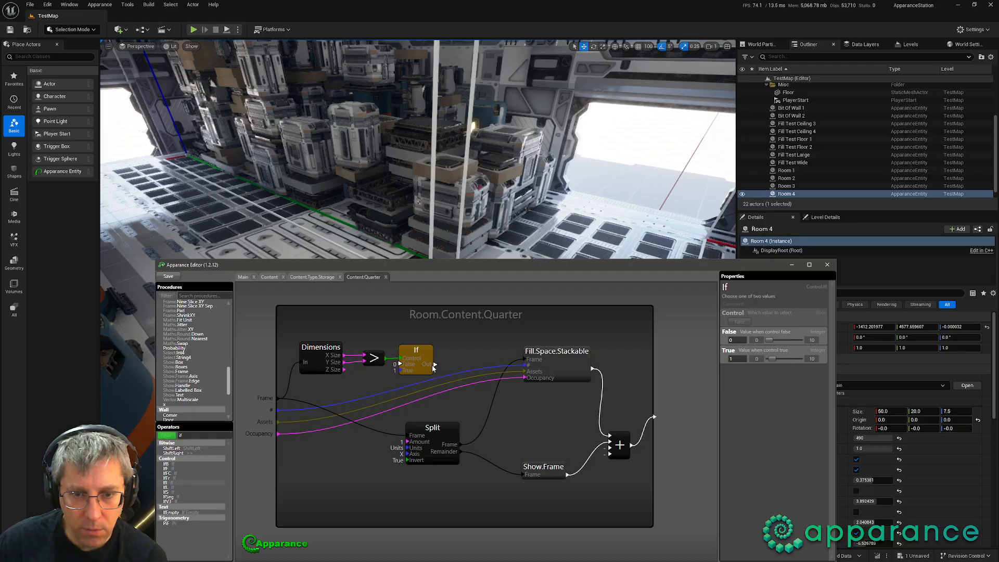
{"action": "left_click_drag", "start_coordinate": [405, 454], "coordinate": [406, 453]}
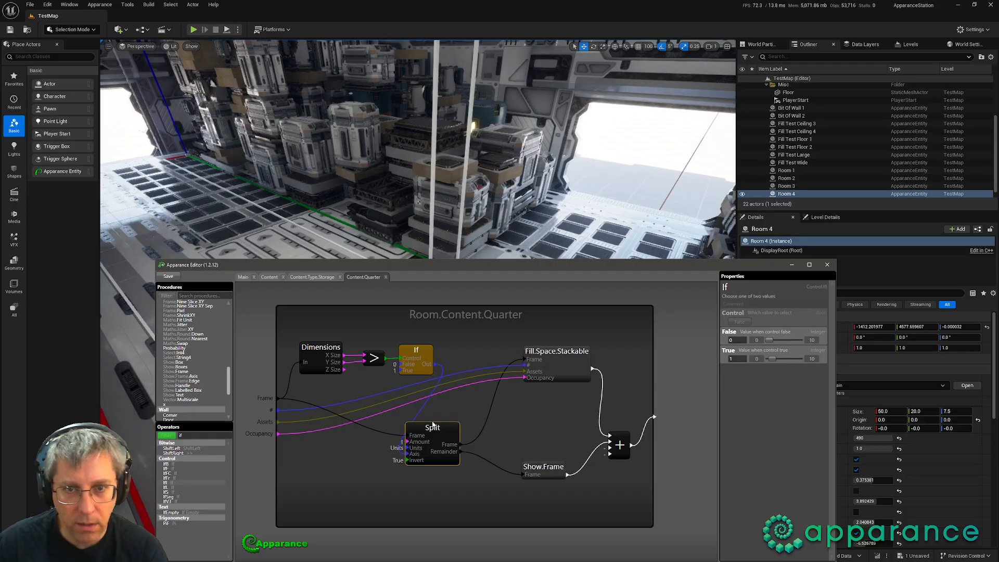
{"action": "left_click_drag", "start_coordinate": [437, 425], "coordinate": [485, 423]}
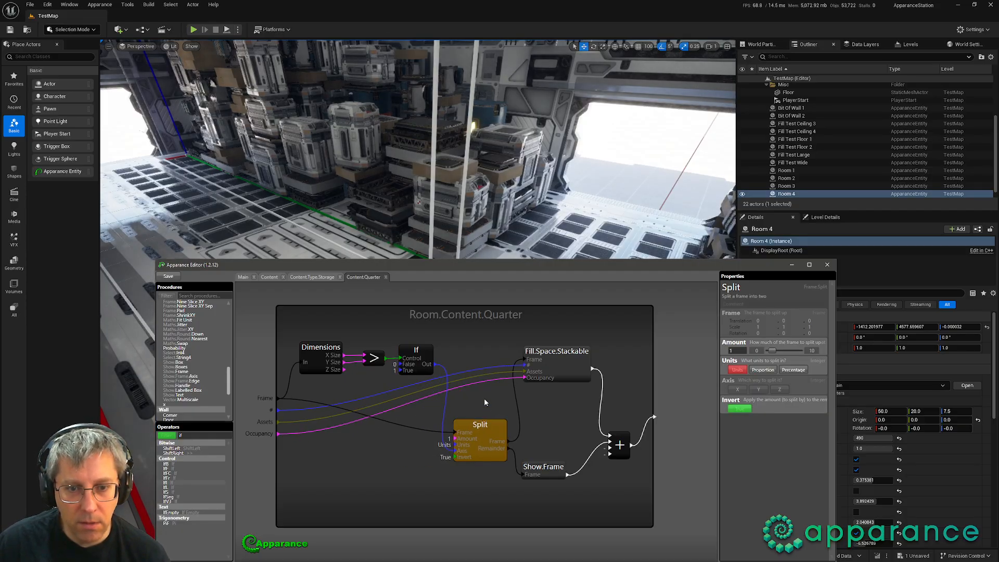
Step: Examine how the quarters are split in the Room 4 viewport, then return to the Apparance Editor and select the If node
{"action": "right_click_drag", "start_coordinate": [500, 212], "coordinate": [240, 237]}
{"action": "right_click_drag", "start_coordinate": [418, 270], "coordinate": [322, 263]}
{"action": "right_click_drag", "start_coordinate": [511, 218], "coordinate": [512, 226]}
{"action": "key", "text": "alt+Tab"}
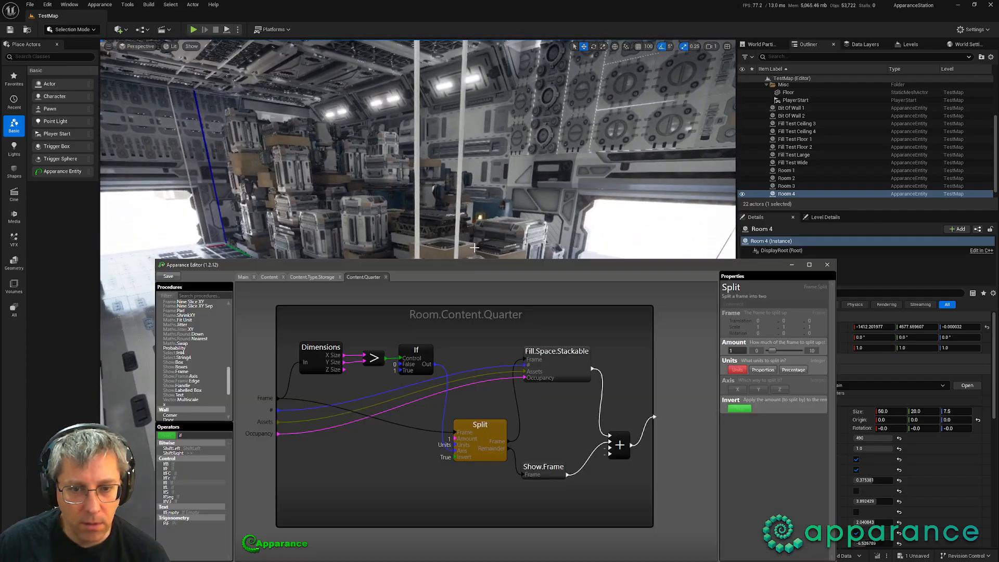
{"action": "left_click", "coordinate": [416, 351]}
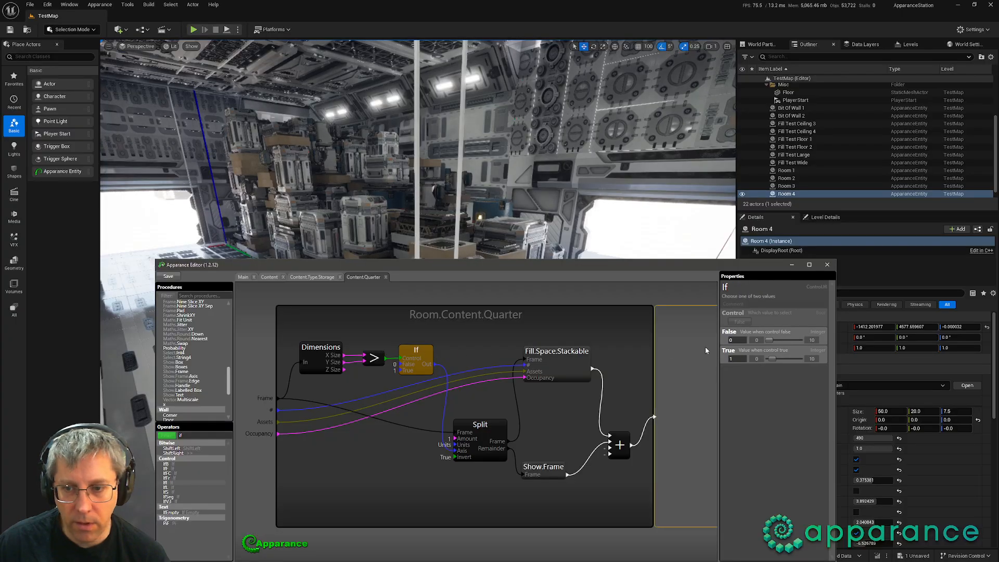
Step: Set the If node's False value to 1 and True value to 0, and inspect the resulting quarter strips in the Room 4 viewport
{"action": "left_click", "coordinate": [767, 359]}
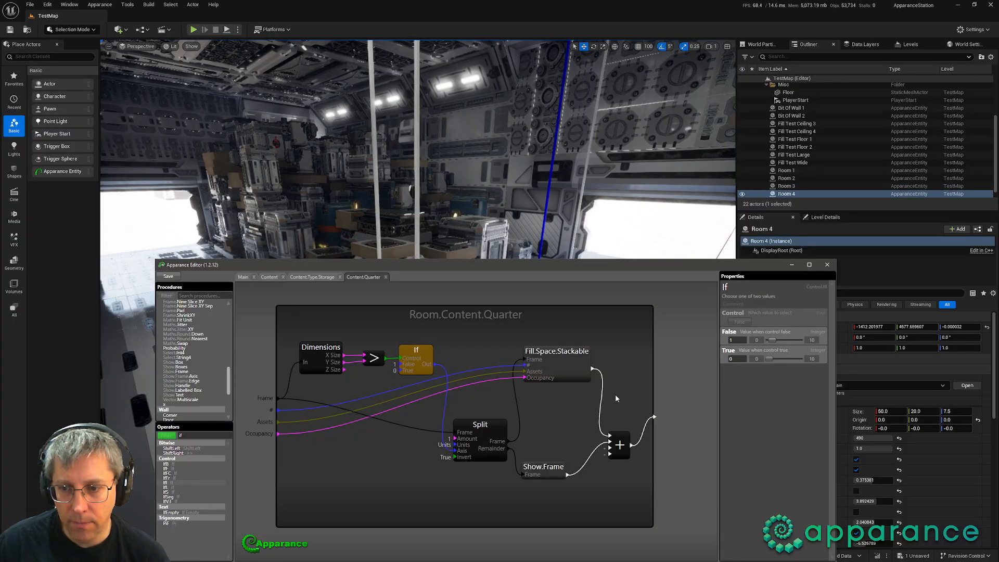
{"action": "right_click_drag", "start_coordinate": [657, 236], "coordinate": [616, 252]}
{"action": "key", "text": "a"}
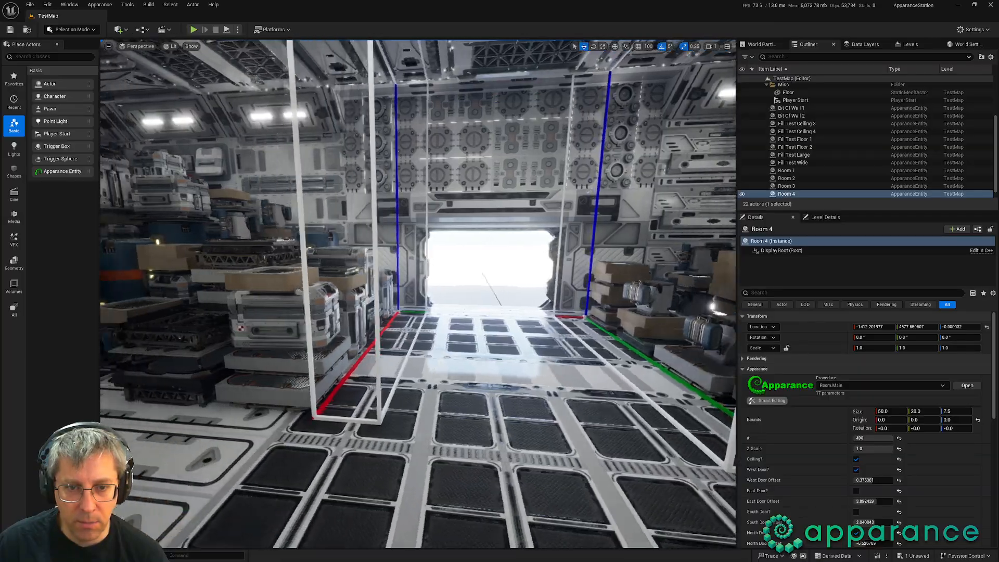
{"action": "key", "text": "d"}
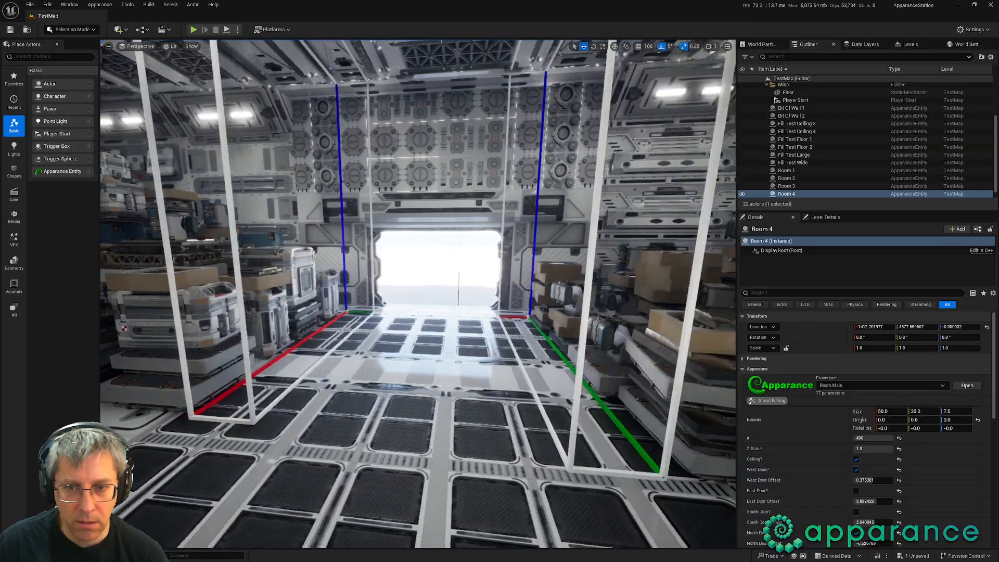
{"action": "key", "text": "d"}
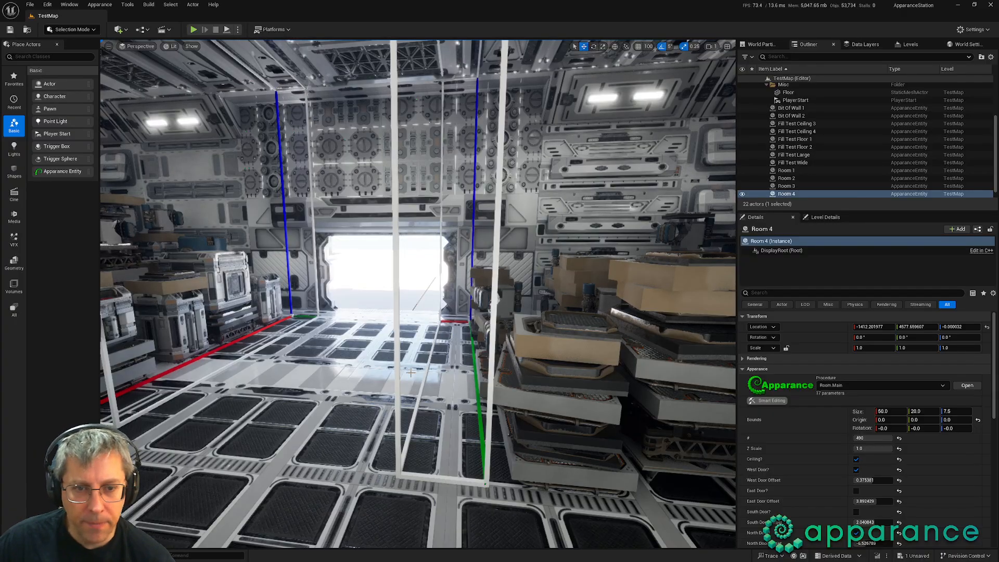
Step: Examine the split strips along the stacked items on both sides of Room 4's doorway aisle
{"action": "key", "text": "a"}
{"action": "right_click_drag", "start_coordinate": [411, 372], "coordinate": [440, 362]}
{"action": "key", "text": "w"}
{"action": "key", "text": "e"}
{"action": "key", "text": "s"}
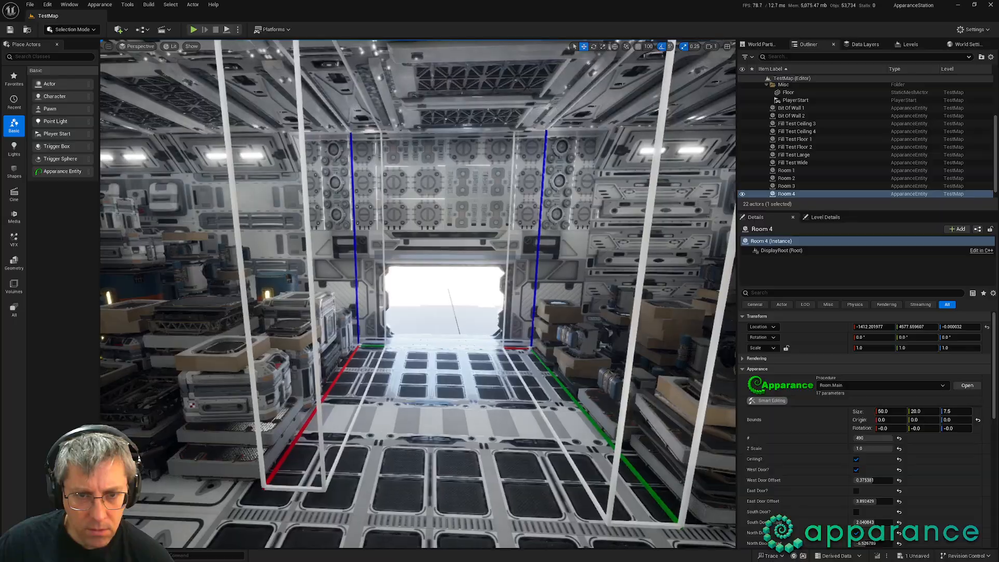
{"action": "key", "text": "a"}
{"action": "right_click_drag", "start_coordinate": [429, 286], "coordinate": [431, 285]}
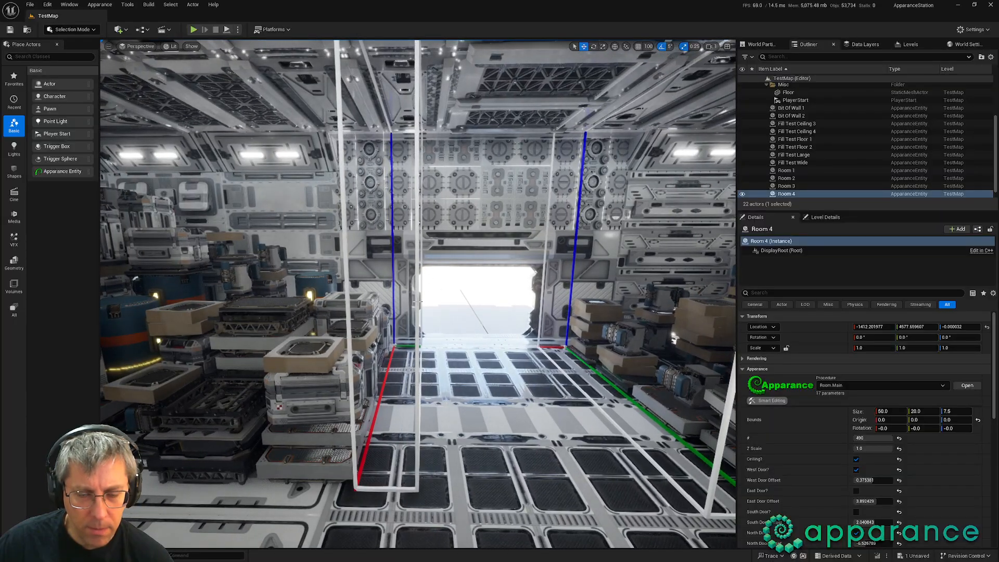
{"action": "right_click_drag", "start_coordinate": [412, 368], "coordinate": [400, 365]}
{"action": "key", "text": "d"}
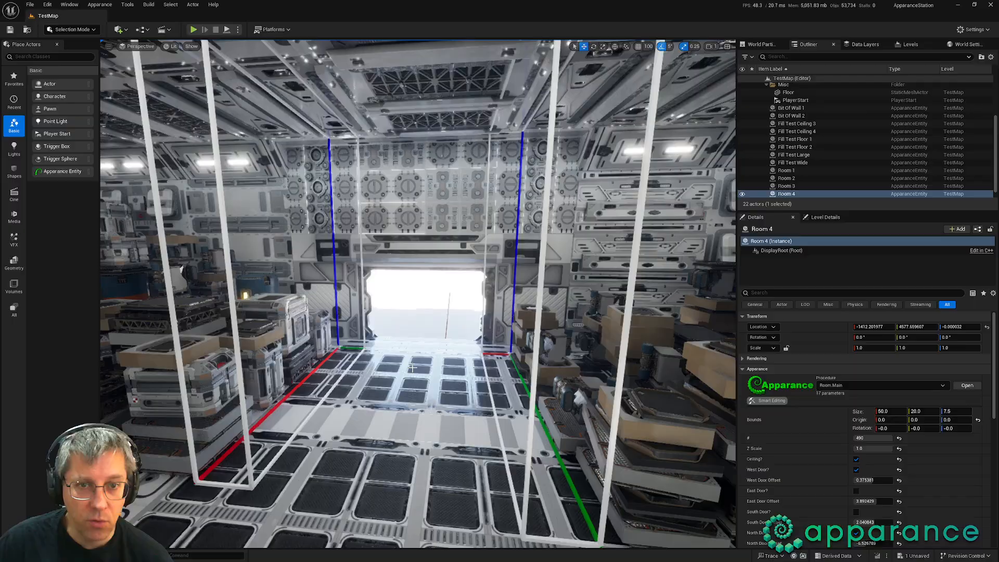
Step: Open the Content.Space procedure from Content.Type.Storage, and open its SW Content.Space.Corner procedure
{"action": "key", "text": "alt+Tab"}
{"action": "left_click", "coordinate": [324, 277]}
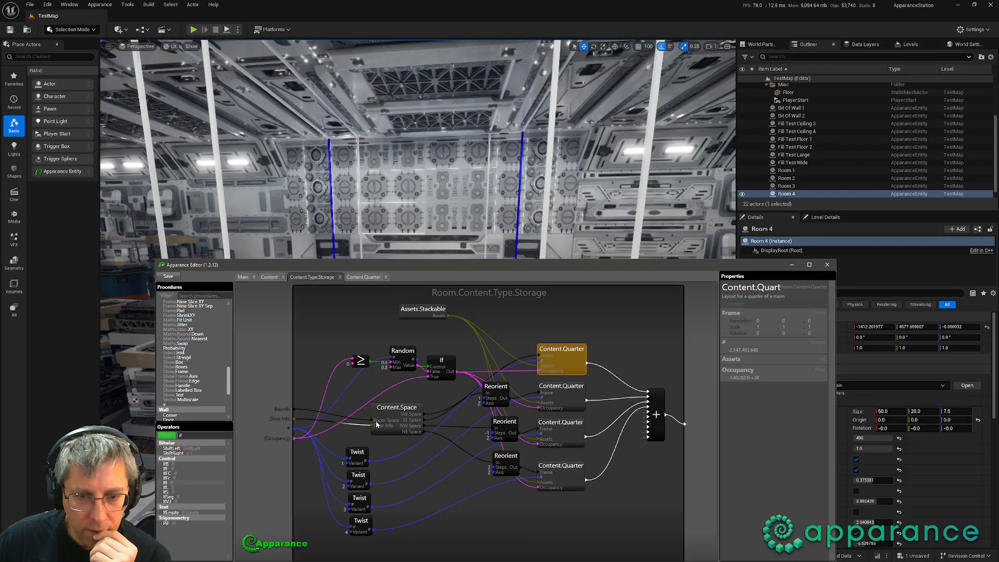
{"action": "double_click", "coordinate": [389, 413]}
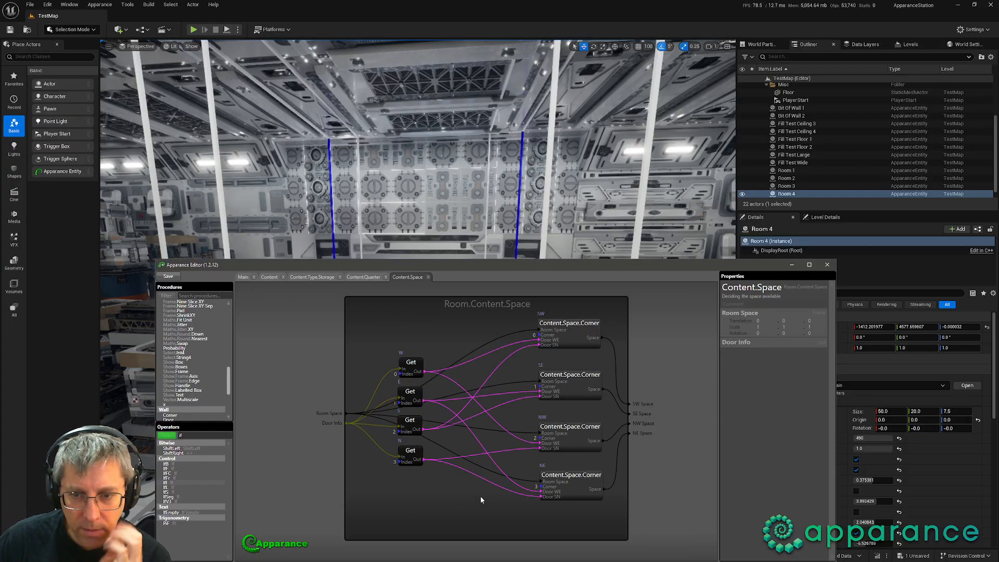
{"action": "double_click", "coordinate": [578, 339]}
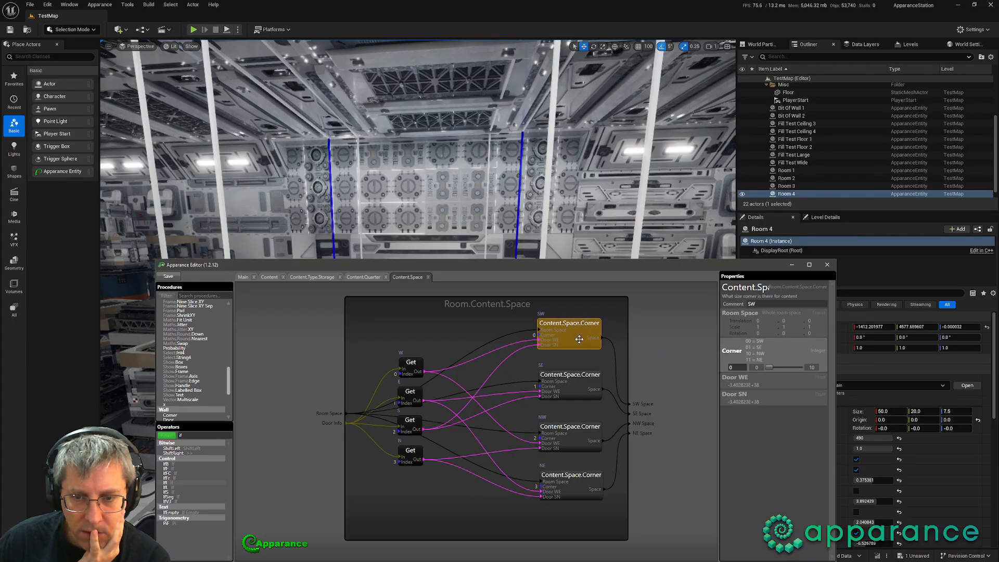
Step: Set the Float value of the Constant node in Content.Space.Corner to 5
{"action": "middle_click_drag", "start_coordinate": [532, 357], "coordinate": [456, 307]}
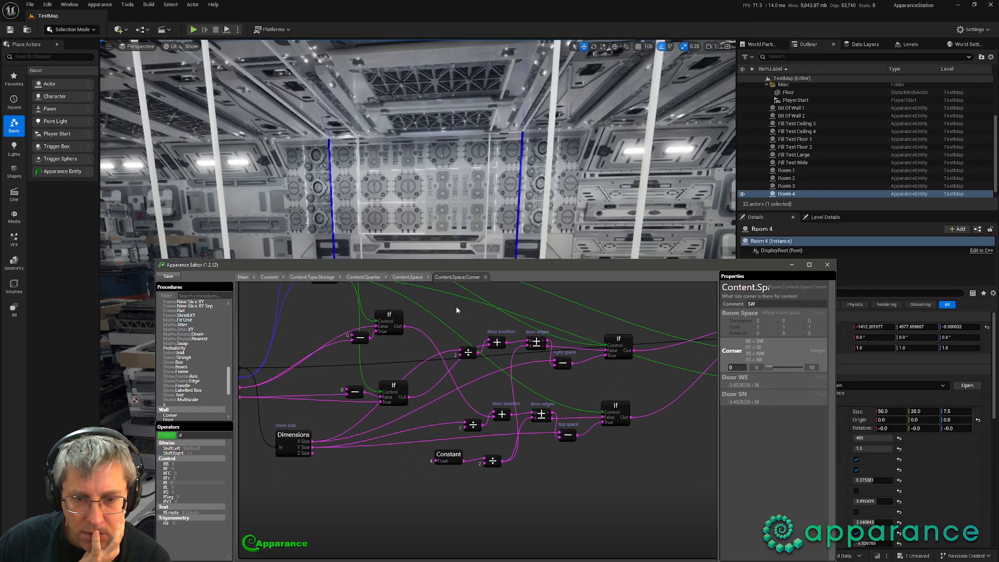
{"action": "left_click", "coordinate": [447, 455]}
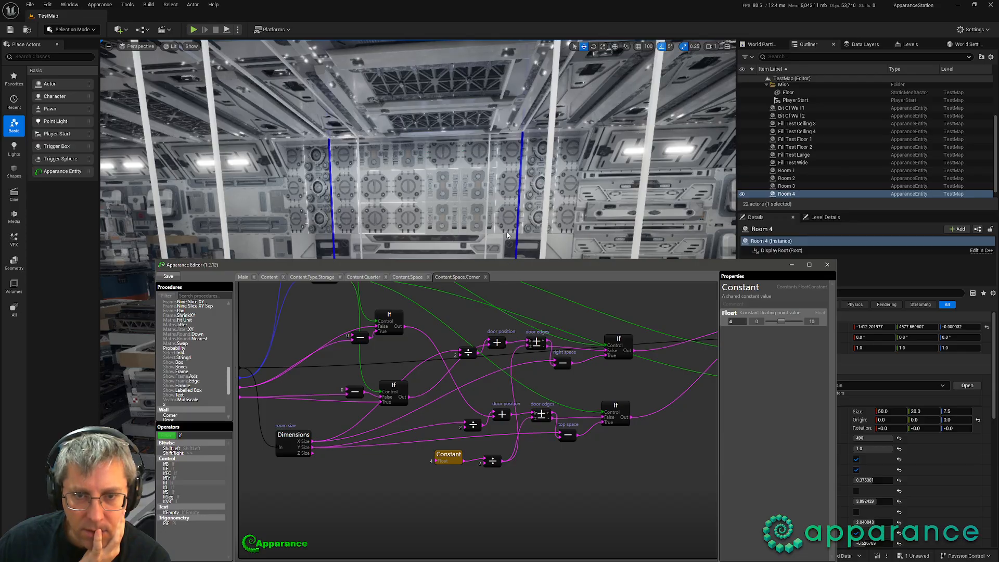
{"action": "right_click_drag", "start_coordinate": [506, 235], "coordinate": [502, 295]}
{"action": "key", "text": "alt+Tab"}
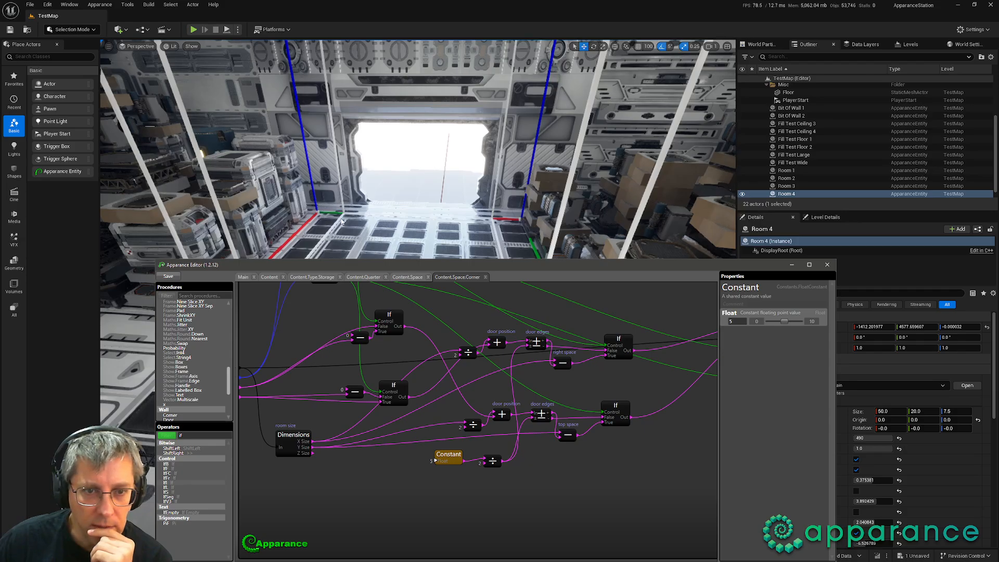
Step: Examine the clearance between the stacked items, the split strips and the doorway in the Room 4 viewport
{"action": "right_click_drag", "start_coordinate": [343, 225], "coordinate": [426, 234]}
{"action": "key", "text": "a"}
{"action": "right_click_drag", "start_coordinate": [439, 347], "coordinate": [441, 346]}
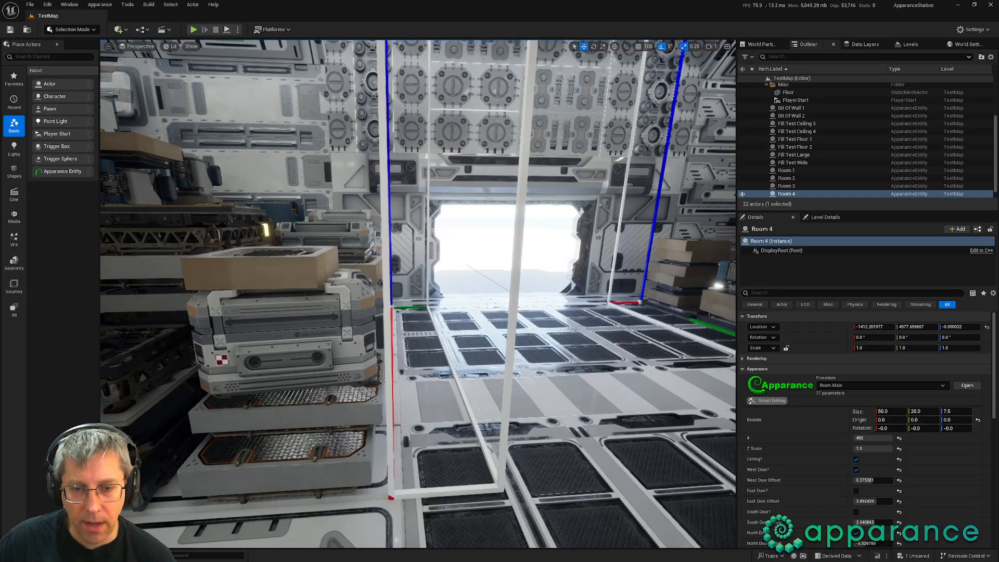
{"action": "key", "text": "d"}
{"action": "mouse_move", "coordinate": [508, 384]}
{"action": "right_mouse_down"}
{"action": "mouse_move", "coordinate": [530, 384]}
{"action": "mouse_move", "coordinate": [508, 385]}
{"action": "right_mouse_up"}
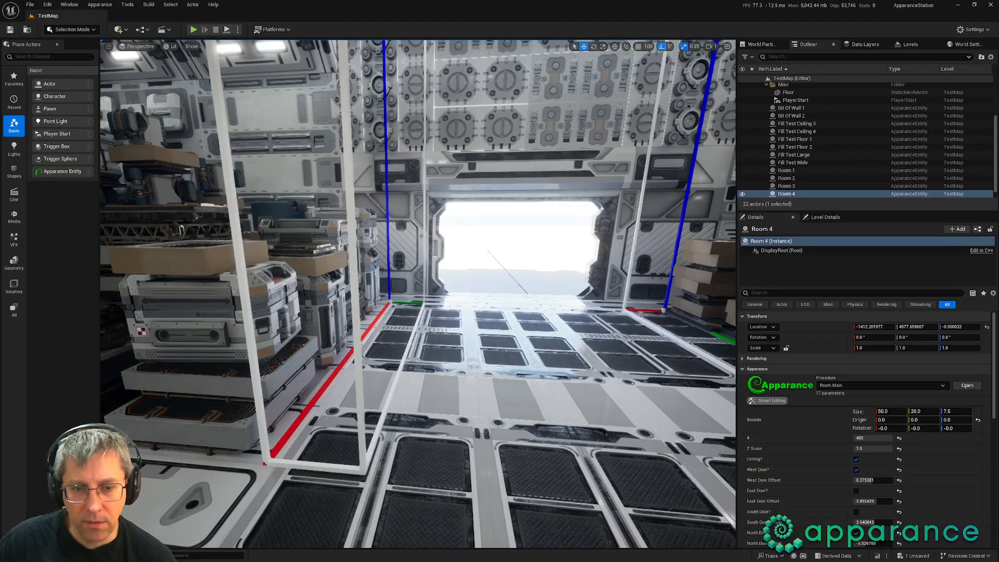
{"action": "right_click_drag", "start_coordinate": [489, 393], "coordinate": [469, 379]}
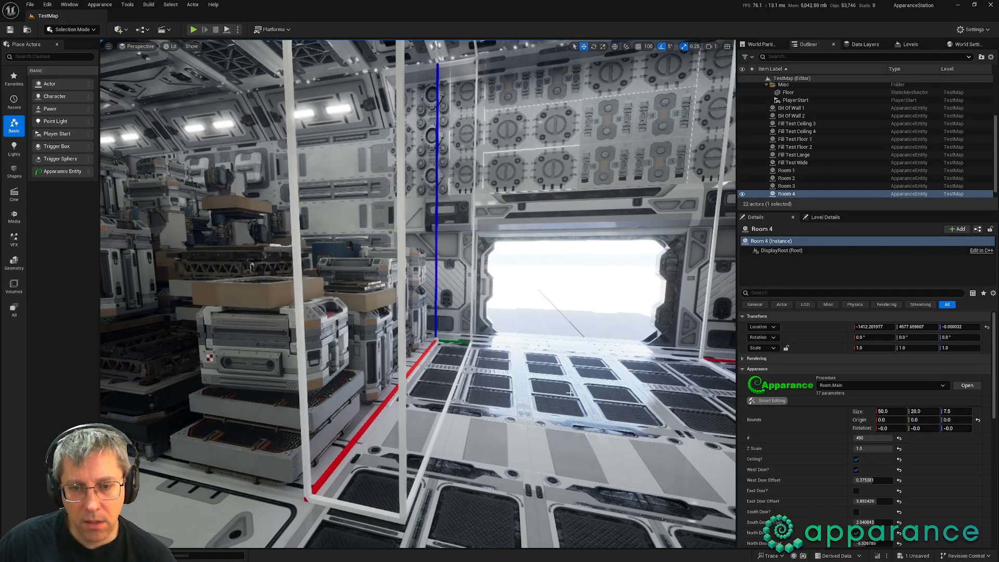
{"action": "key", "text": "s"}
{"action": "key", "text": "d"}
{"action": "right_click_drag", "start_coordinate": [590, 380], "coordinate": [562, 403]}
{"action": "key", "text": "a"}
{"action": "key", "text": "e"}
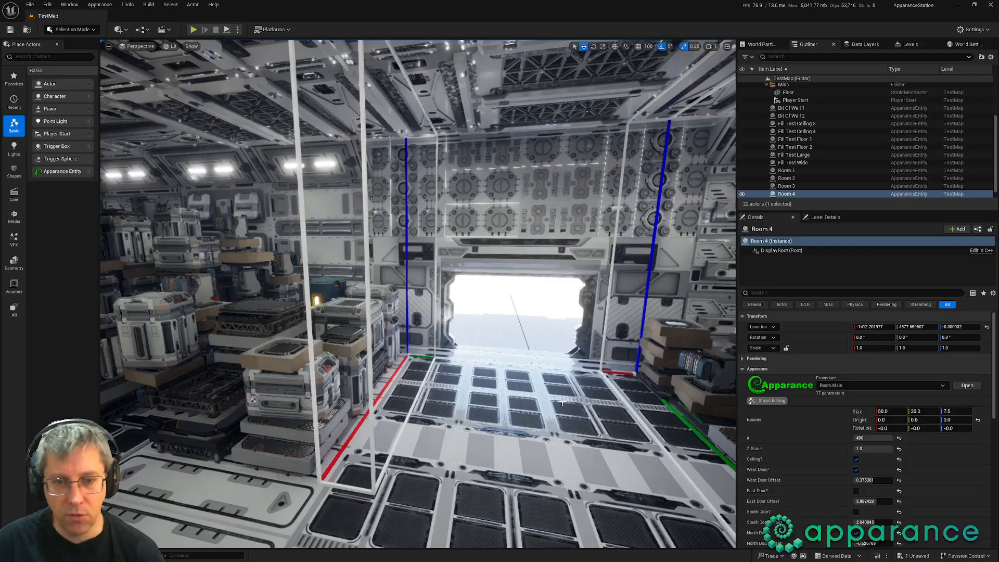
Step: Close the Content.Space.Corner and Content.Space procedures and return to the Content.Quarter graph
{"action": "key", "text": "alt+Tab"}
{"action": "middle_click", "coordinate": [448, 278]}
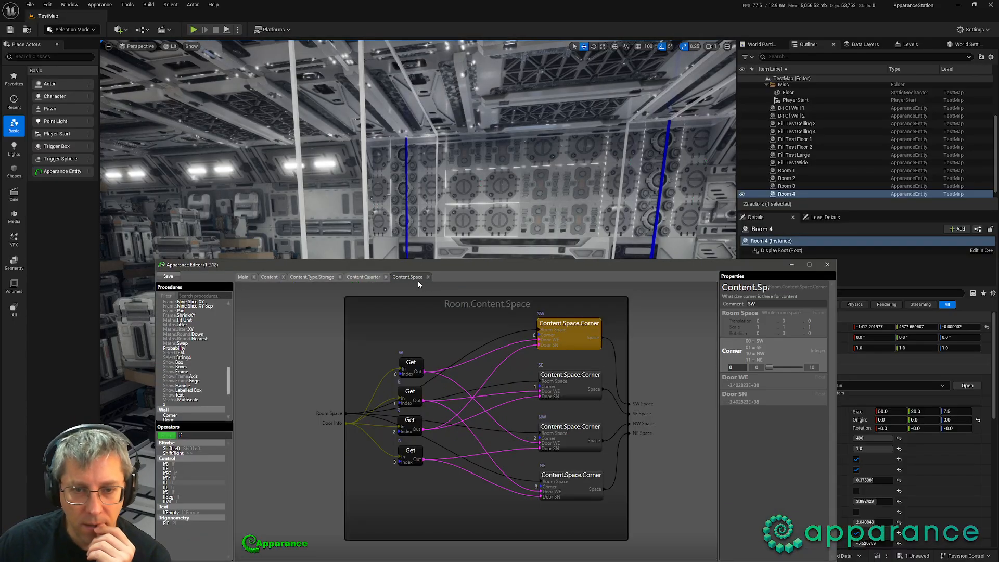
{"action": "middle_click", "coordinate": [417, 280]}
{"action": "left_click", "coordinate": [544, 419]}
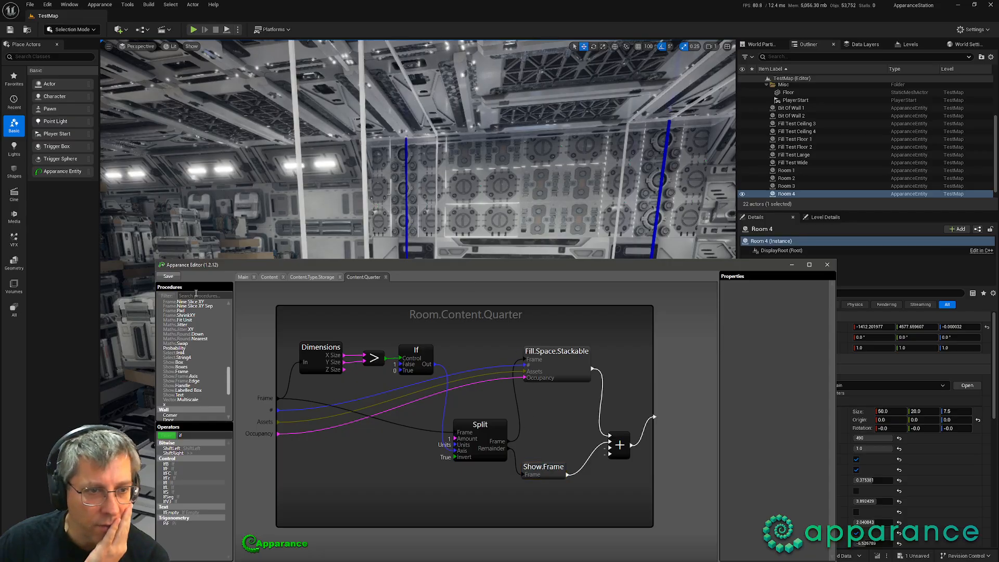
Step: Add a Railing Fill node, feed it Split's Remainder frame, and move Show.Frame's connection on the + node to Fill's output
{"action": "scroll", "coordinate": [197, 354], "scroll_direction": "up", "scroll_amount": 10}
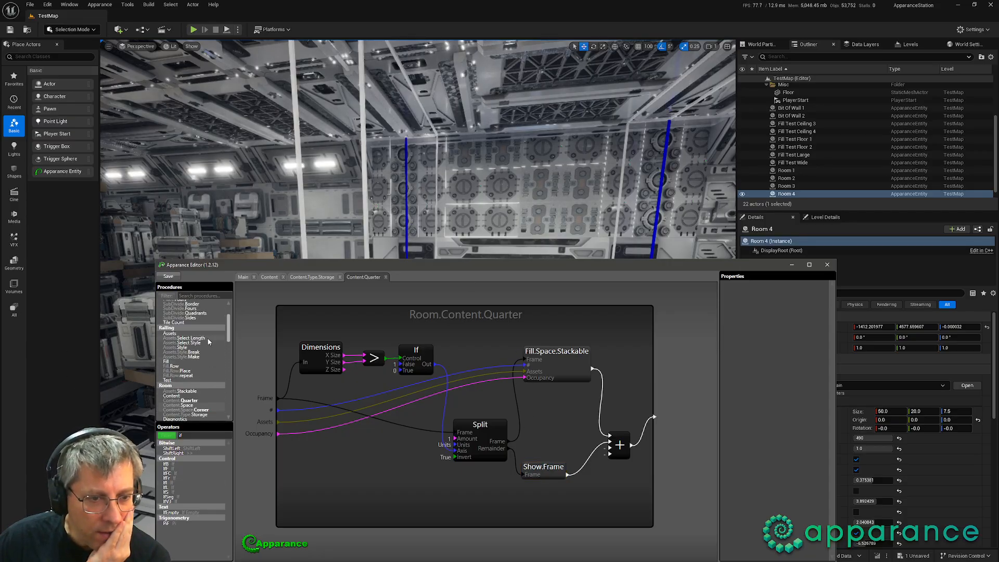
{"action": "left_click_drag", "start_coordinate": [172, 363], "coordinate": [543, 499]}
{"action": "left_click_drag", "start_coordinate": [509, 448], "coordinate": [534, 507]}
{"action": "left_click_drag", "start_coordinate": [576, 474], "coordinate": [552, 510]}
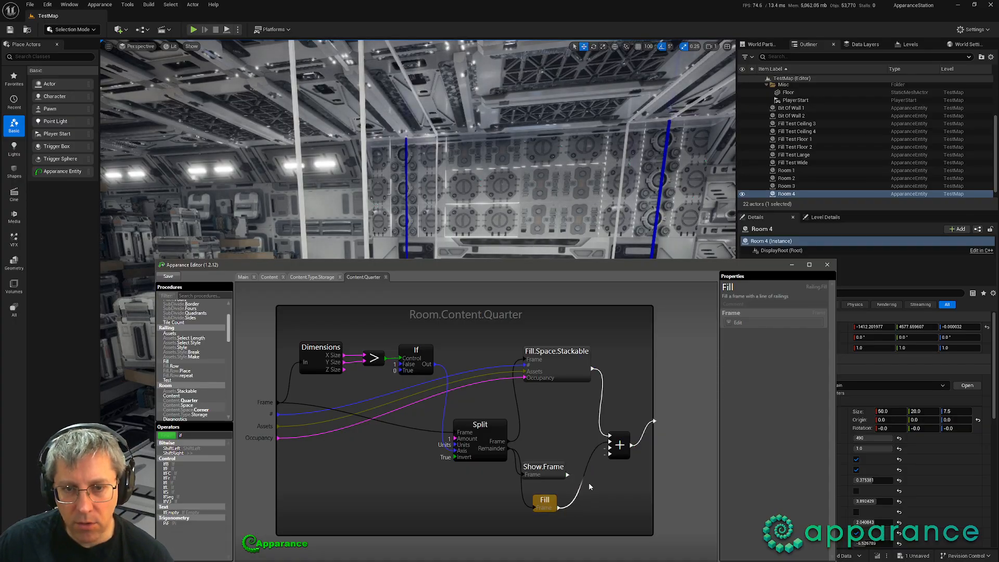
Step: Examine the railings and the axis directions of the quarter strip frames in the Room 4 viewport
{"action": "right_click_drag", "start_coordinate": [562, 219], "coordinate": [822, 223]}
{"action": "right_click_drag", "start_coordinate": [572, 242], "coordinate": [458, 242]}
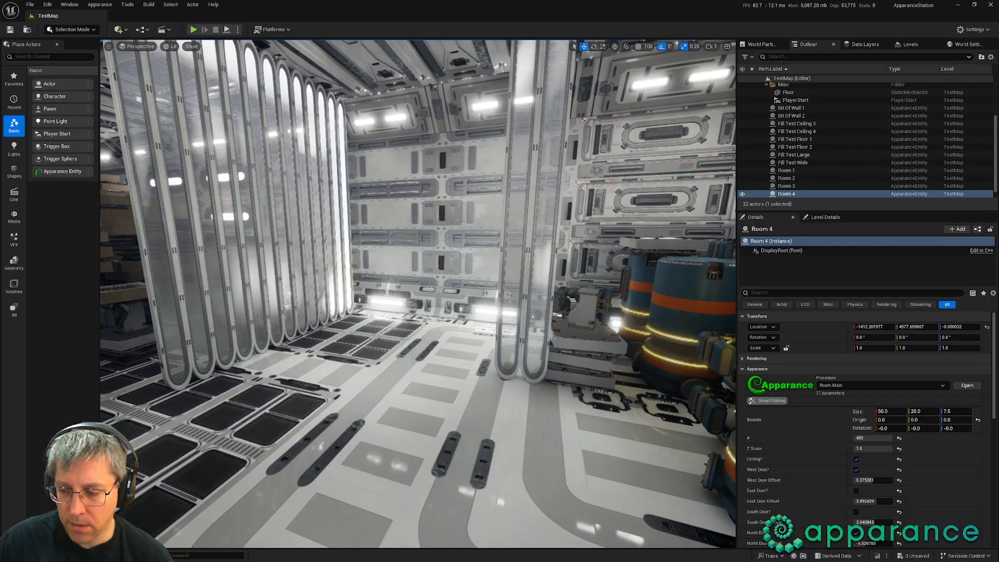
{"action": "right_click_drag", "start_coordinate": [520, 312], "coordinate": [419, 312]}
{"action": "right_click_drag", "start_coordinate": [582, 364], "coordinate": [613, 340]}
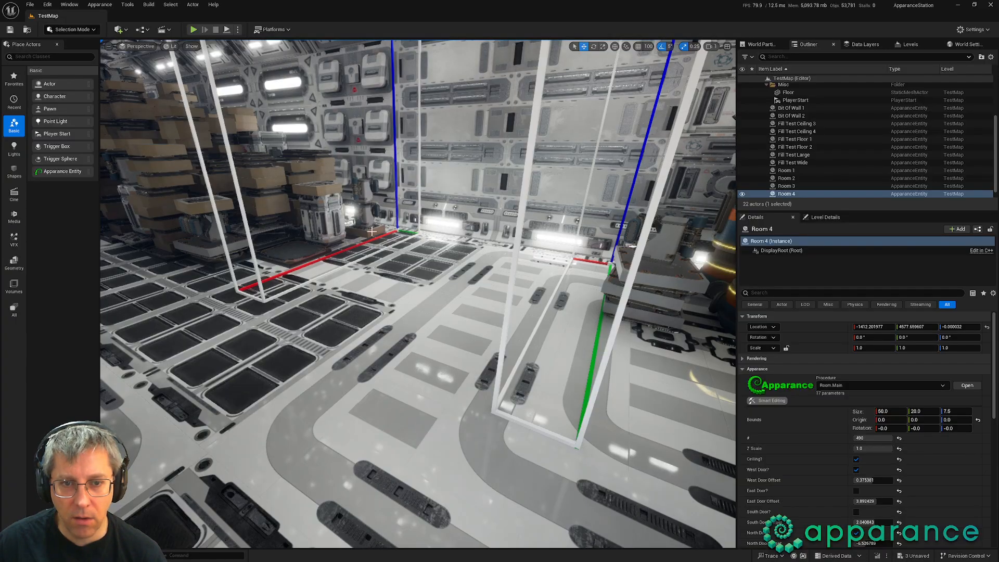
{"action": "right_click_drag", "start_coordinate": [371, 232], "coordinate": [338, 174]}
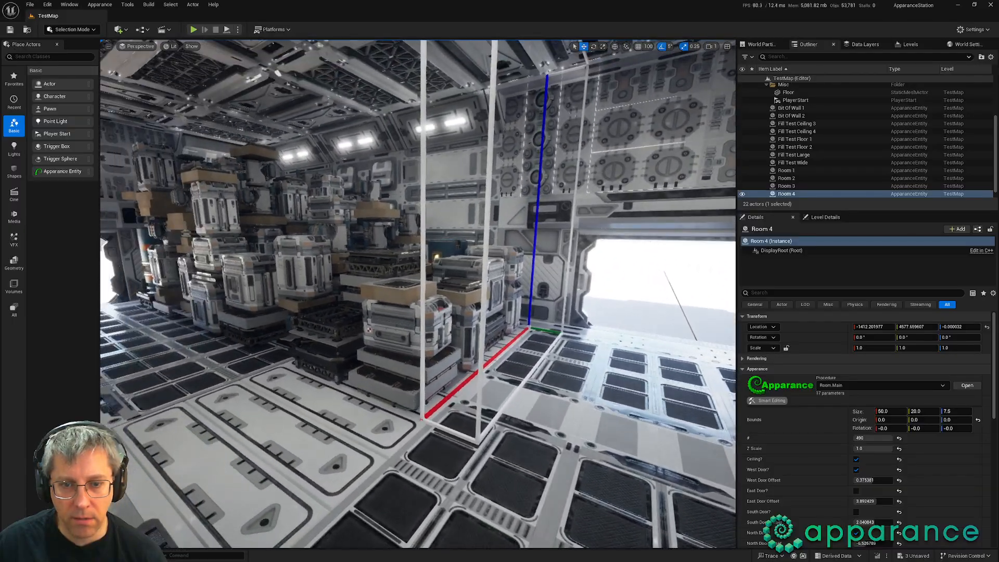
{"action": "mouse_move", "coordinate": [401, 325]}
{"action": "right_mouse_down"}
{"action": "mouse_move", "coordinate": [359, 325]}
{"action": "mouse_move", "coordinate": [390, 323]}
{"action": "right_mouse_up"}
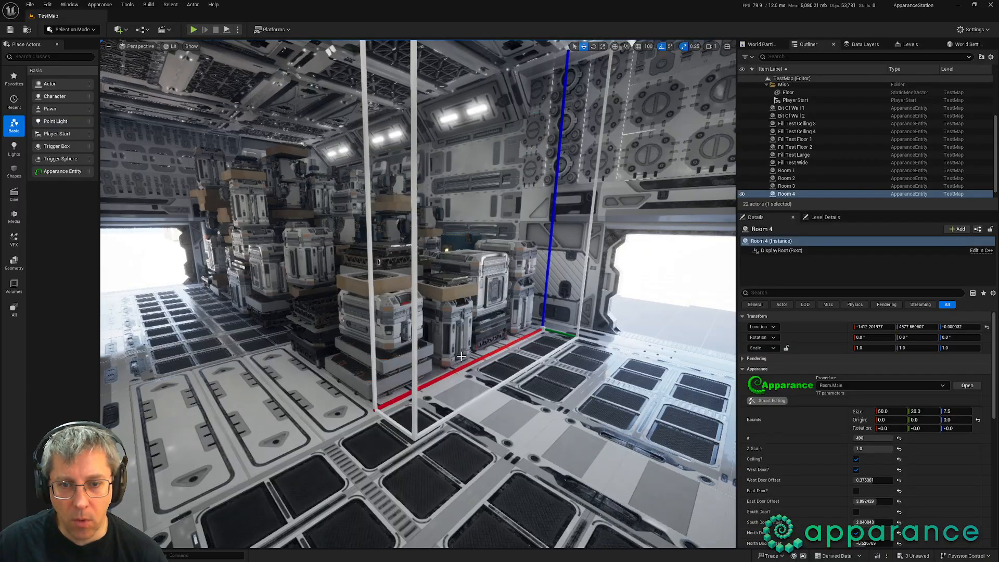
Step: Space the GreaterThan and If nodes further apart in the Content.Quarter graph
{"action": "key", "text": "alt+Tab"}
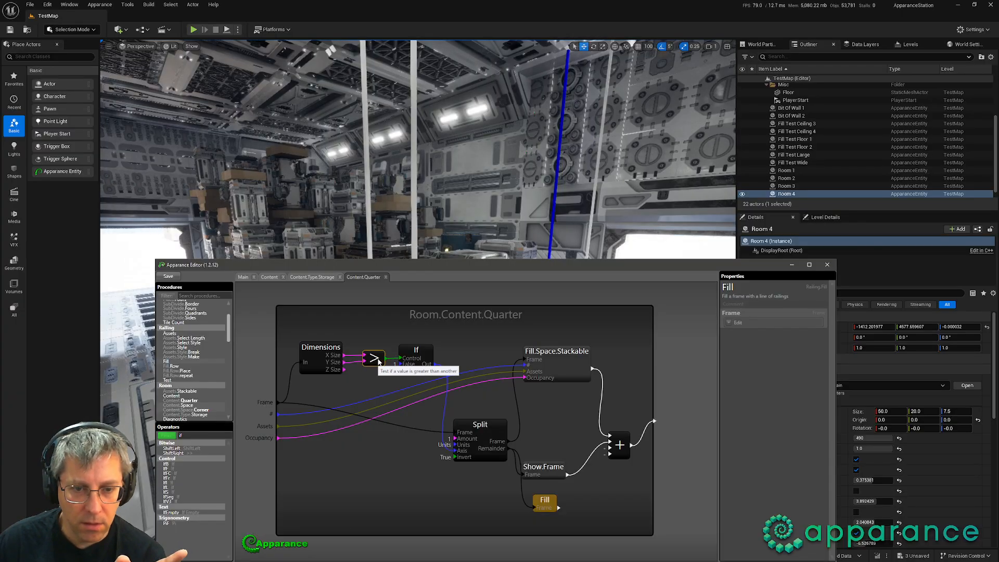
{"action": "left_click_drag", "start_coordinate": [417, 352], "coordinate": [429, 352]}
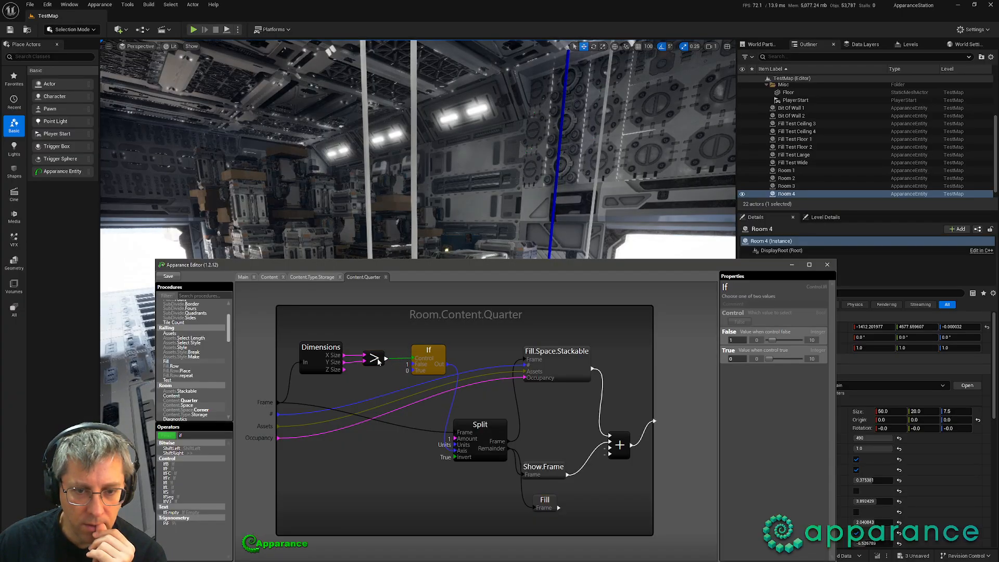
{"action": "left_click", "coordinate": [359, 354]}
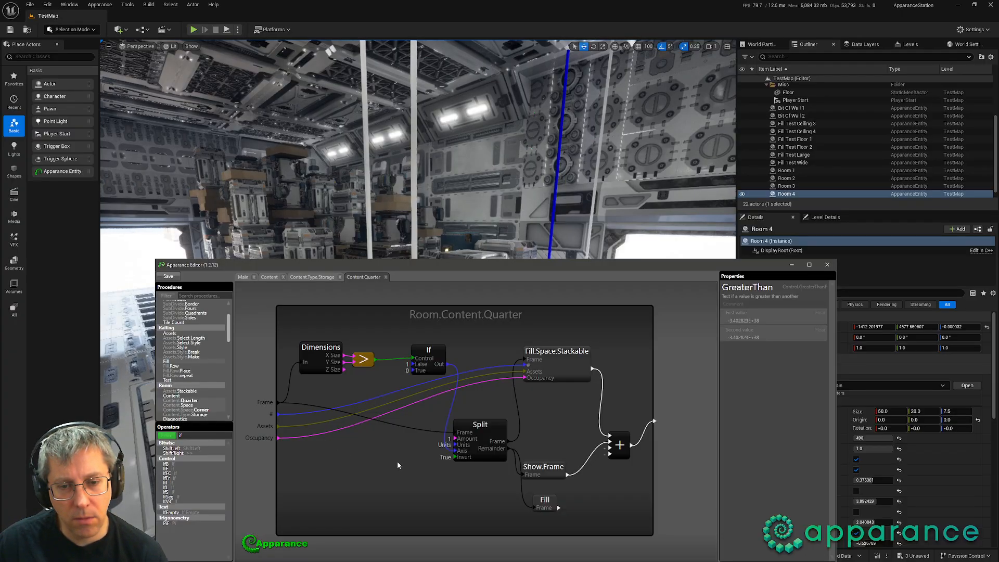
Step: Duplicate the If node, place the copy below the original near Split, and set its False value to 0 and True value to 1
{"action": "right_click_drag", "start_coordinate": [400, 229], "coordinate": [397, 281]}
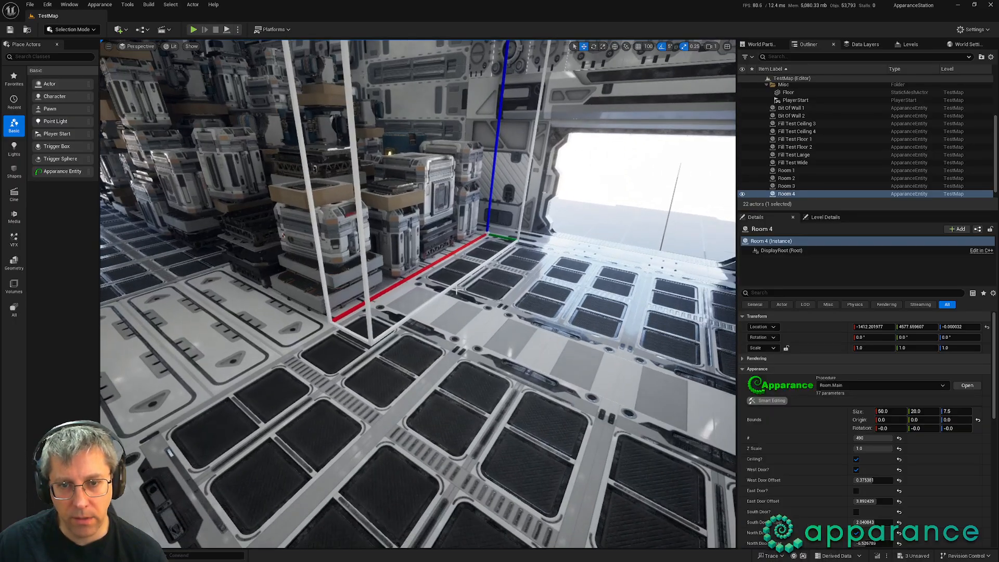
{"action": "right_click_drag", "start_coordinate": [456, 290], "coordinate": [492, 272]}
{"action": "key", "text": "alt+Tab"}
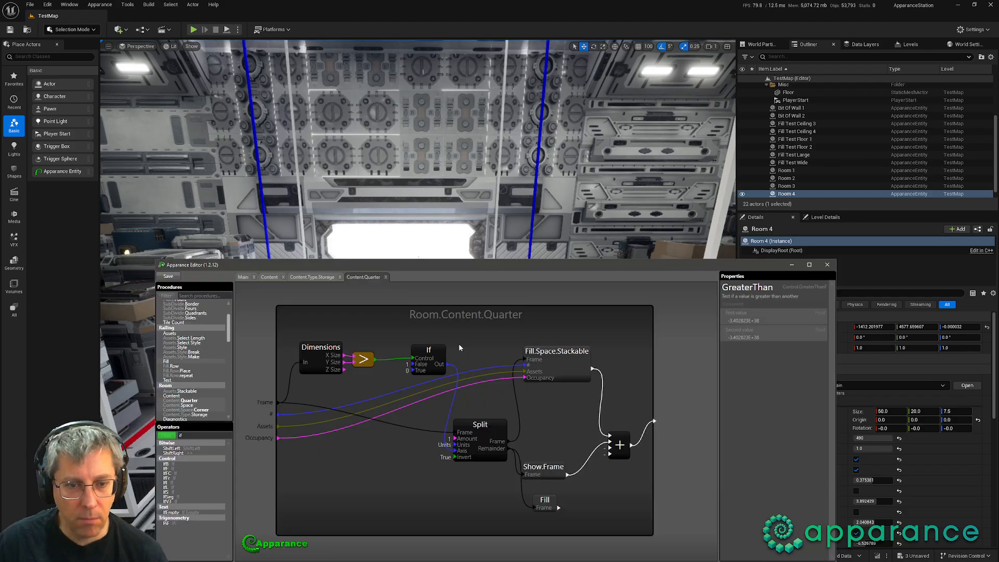
{"action": "left_click", "coordinate": [433, 350]}
{"action": "key", "text": "ctrl+d"}
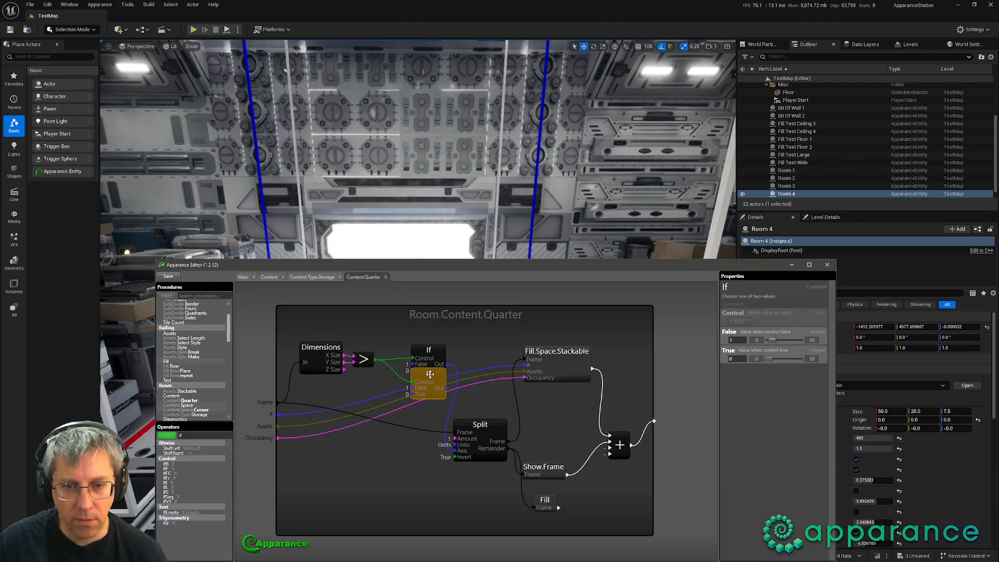
{"action": "left_click_drag", "start_coordinate": [428, 373], "coordinate": [400, 457]}
{"action": "left_click", "coordinate": [767, 341]}
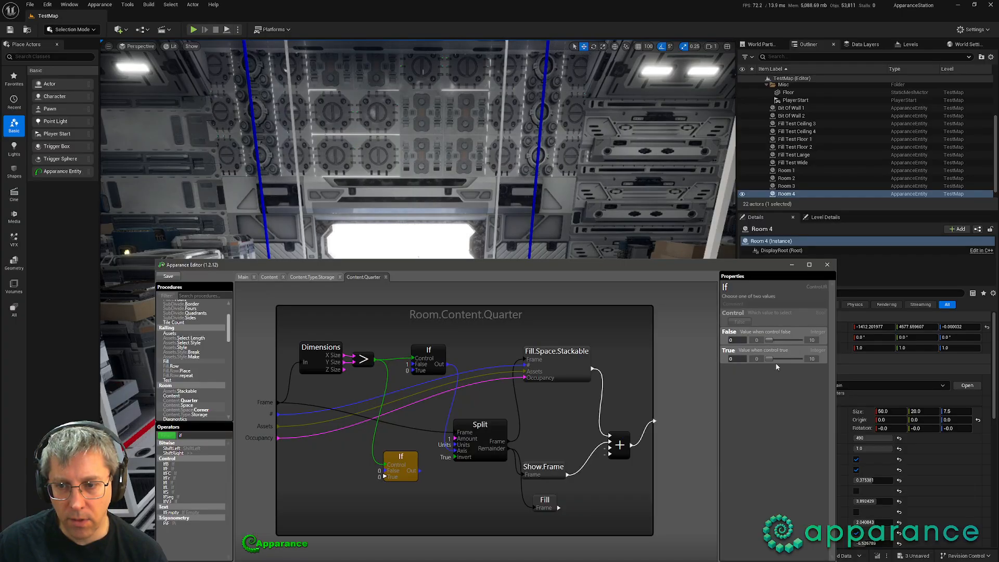
{"action": "left_click", "coordinate": [774, 360]}
Step: Rearrange the Split, Fill.Space.Stackable, +, Show.Frame and Fill nodes to make room after Split
{"action": "left_click_drag", "start_coordinate": [491, 425], "coordinate": [491, 410]}
{"action": "middle_click_drag", "start_coordinate": [563, 406], "coordinate": [486, 390]}
{"action": "left_click_drag", "start_coordinate": [485, 342], "coordinate": [555, 342]}
{"action": "left_click_drag", "start_coordinate": [542, 428], "coordinate": [645, 427]}
{"action": "left_click_drag", "start_coordinate": [489, 459], "coordinate": [553, 465]}
{"action": "left_click_drag", "start_coordinate": [479, 484], "coordinate": [498, 491]}
{"action": "left_click_drag", "start_coordinate": [522, 492], "coordinate": [538, 492]}
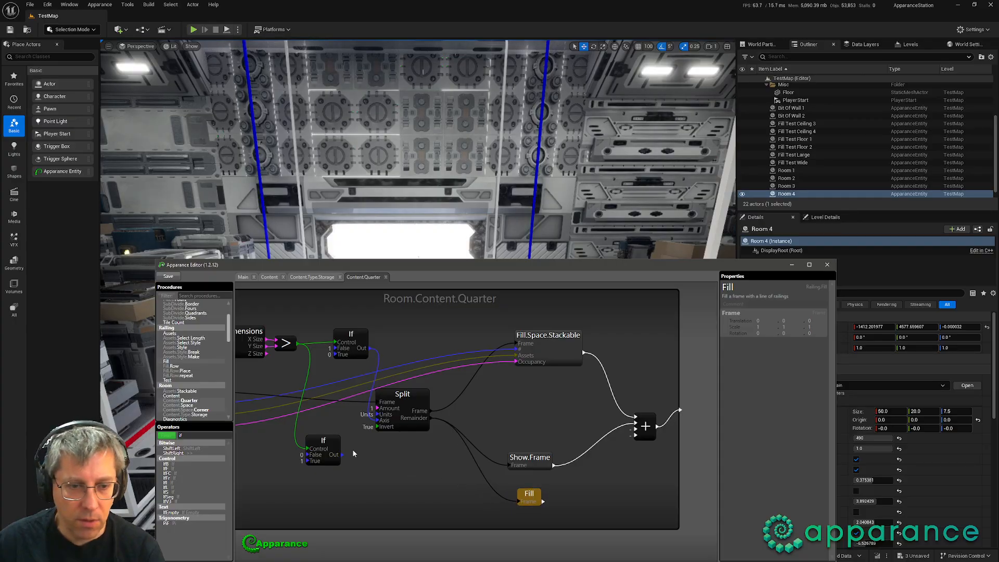
Step: Search the operators for "fra", add a Reorient node fed by Split's Remainder, connect the duplicated If to Steps, and set Axis to Z
{"action": "left_click", "coordinate": [166, 436]}
{"action": "type", "text": "fra"}
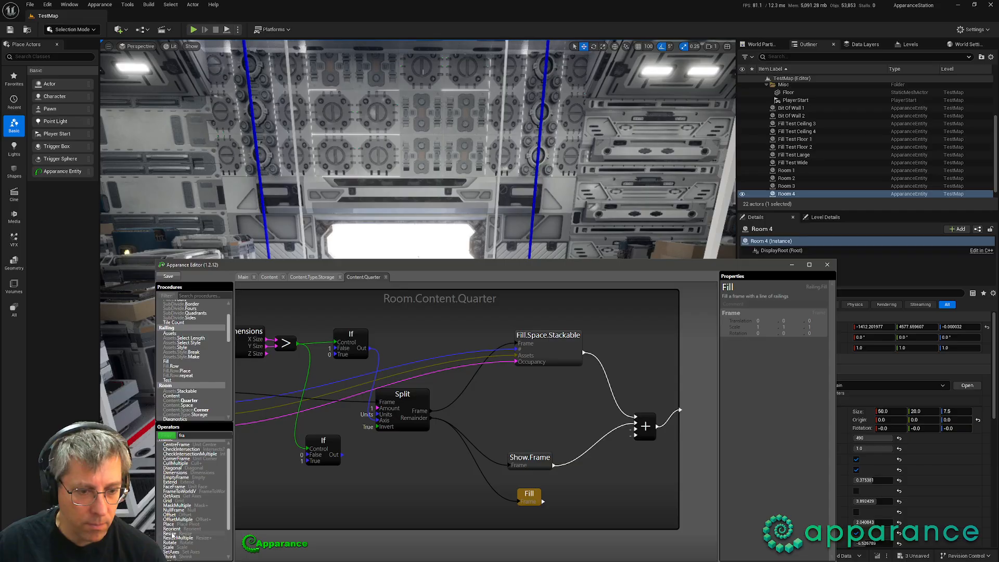
{"action": "left_click_drag", "start_coordinate": [172, 528], "coordinate": [429, 420]}
{"action": "left_click_drag", "start_coordinate": [342, 454], "coordinate": [511, 430]}
{"action": "left_click", "coordinate": [525, 416]}
{"action": "left_click", "coordinate": [778, 368]}
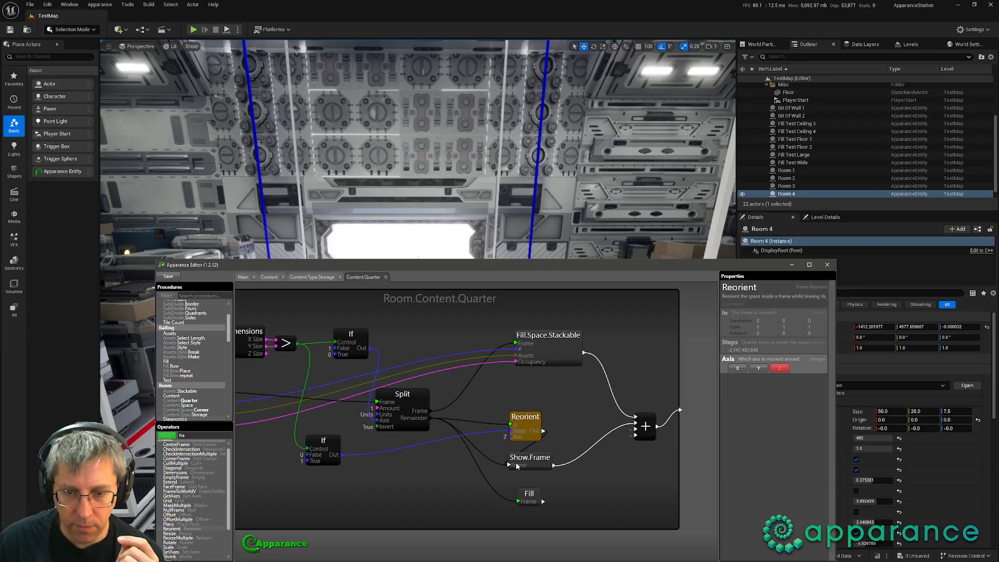
Step: Feed Show.Frame from the Reorient node's output, place it to the right of Reorient, and inspect the quarter frames in the room
{"action": "left_click_drag", "start_coordinate": [516, 466], "coordinate": [515, 465]}
{"action": "left_click_drag", "start_coordinate": [531, 458], "coordinate": [577, 458]}
{"action": "mouse_move", "coordinate": [501, 217]}
{"action": "right_mouse_down"}
{"action": "mouse_move", "coordinate": [502, 244]}
{"action": "mouse_move", "coordinate": [500, 217]}
{"action": "right_mouse_up"}
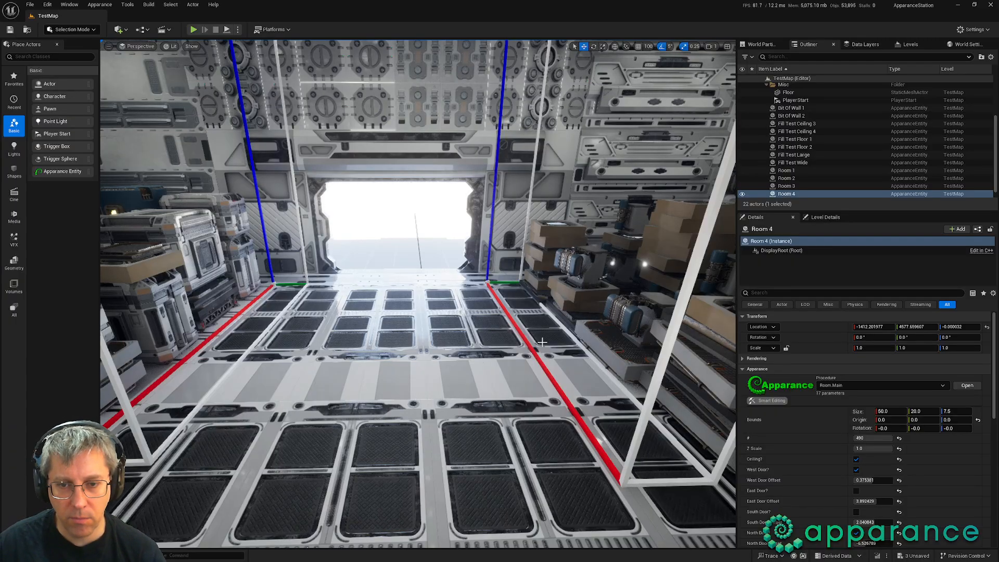
Step: Set the lower If node's True value to -1 and check the frame orientations in the room
{"action": "key", "text": "alt+Tab"}
{"action": "left_click", "coordinate": [336, 447]}
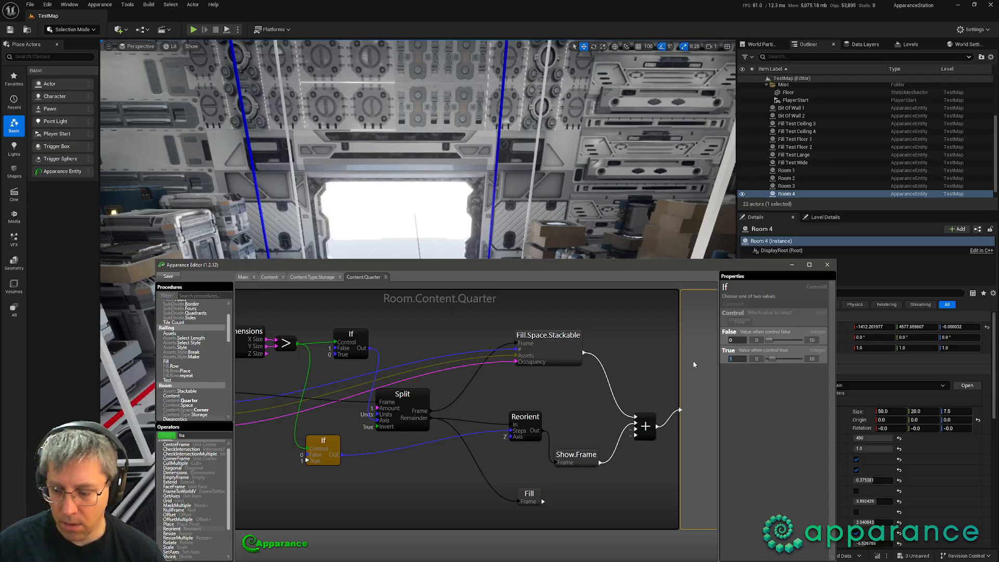
{"action": "key", "text": "Return"}
{"action": "mouse_move", "coordinate": [614, 219]}
{"action": "right_mouse_down"}
{"action": "mouse_move", "coordinate": [595, 242]}
{"action": "mouse_move", "coordinate": [605, 206]}
{"action": "right_mouse_up"}
{"action": "key", "text": "s"}
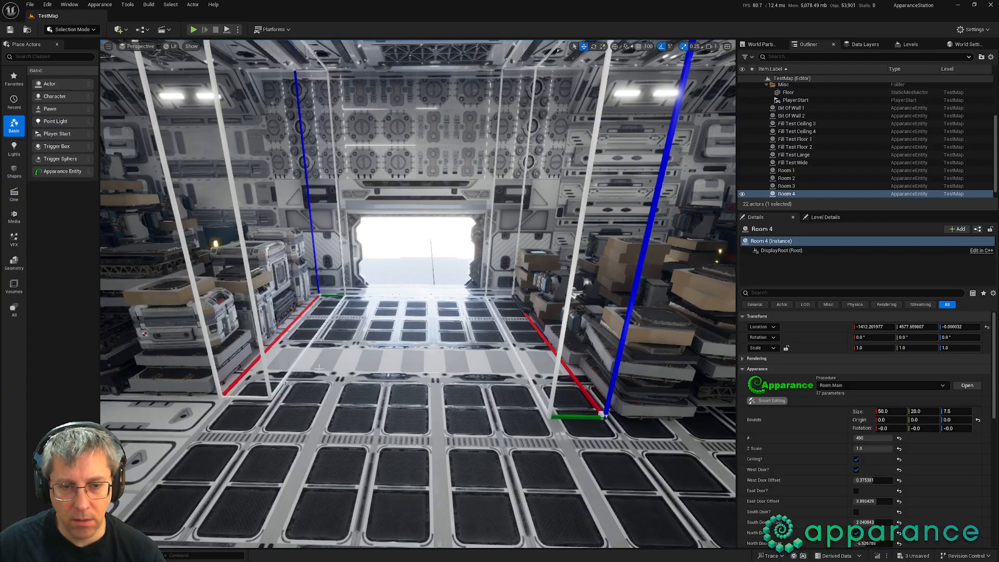
Step: Move the Fill node below Show.Frame, feed it from Reorient, and connect its output to + in place of Show.Frame's
{"action": "key", "text": "alt+Tab"}
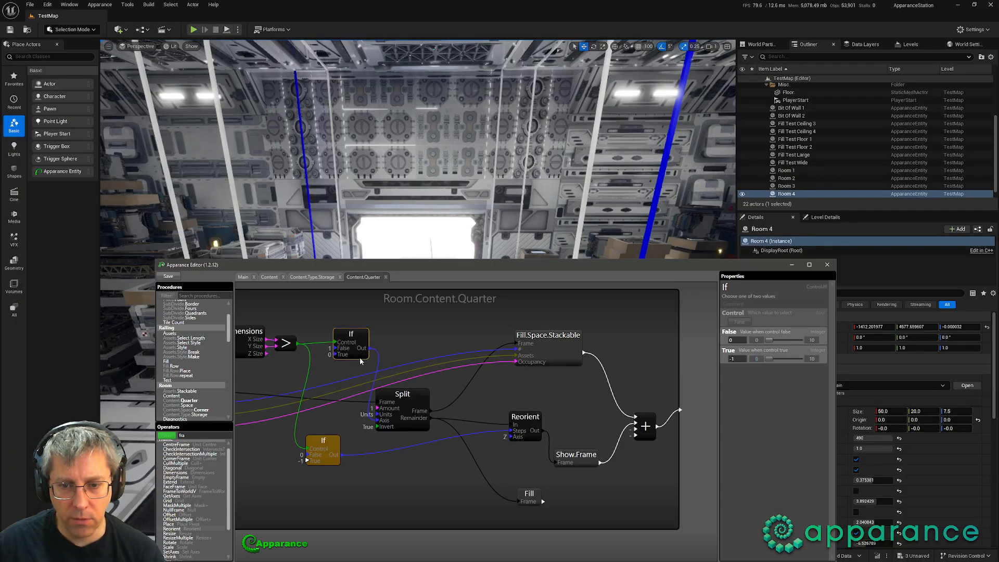
{"action": "left_click_drag", "start_coordinate": [517, 498], "coordinate": [567, 494]}
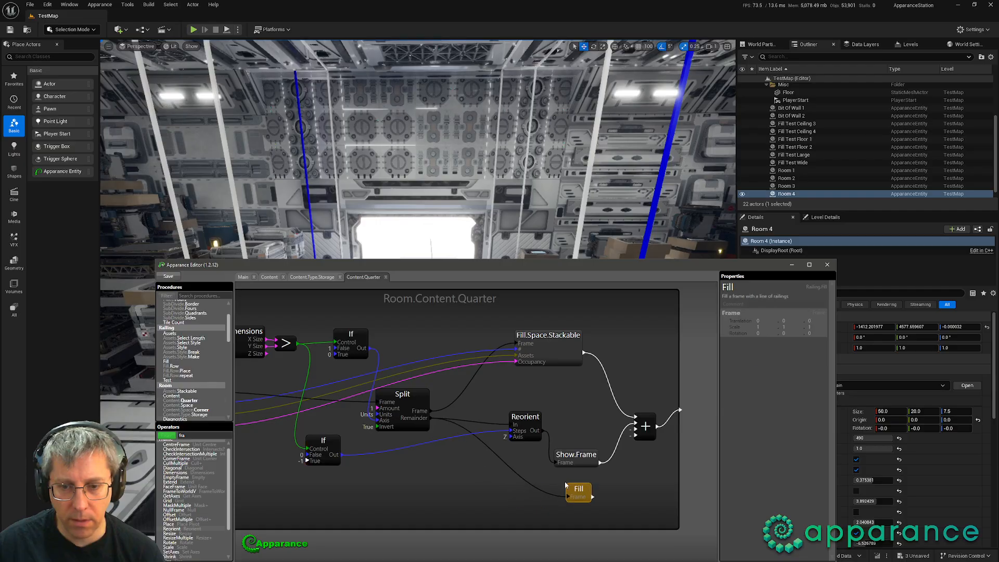
{"action": "left_click_drag", "start_coordinate": [635, 434], "coordinate": [595, 498]}
Step: Fly around the storage room to examine the size, placement and orientation of the generated railings from both sides
{"action": "right_click_drag", "start_coordinate": [494, 248], "coordinate": [604, 242]}
{"action": "key", "text": "w"}
{"action": "key", "text": "w"}
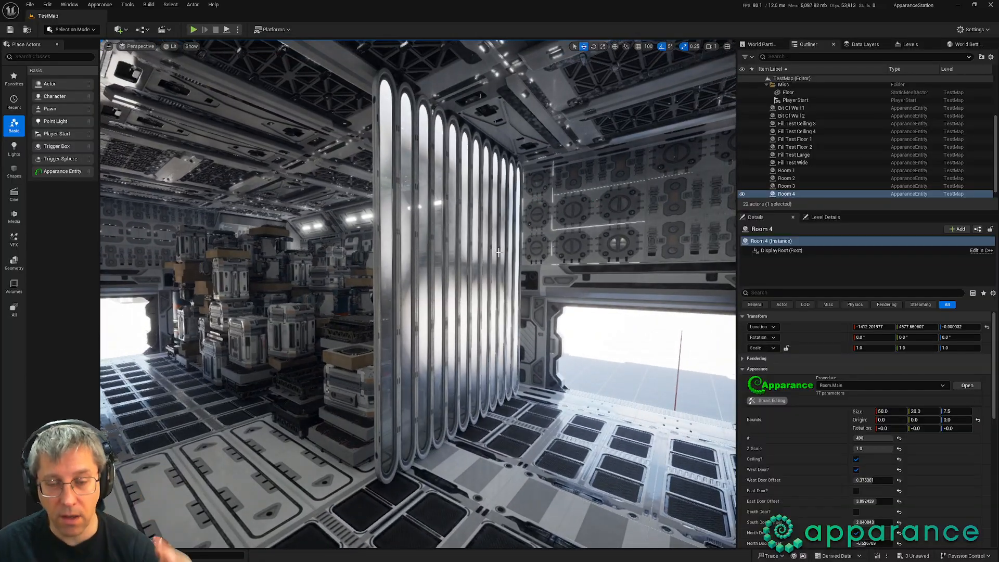
{"action": "right_click_drag", "start_coordinate": [463, 462], "coordinate": [481, 434]}
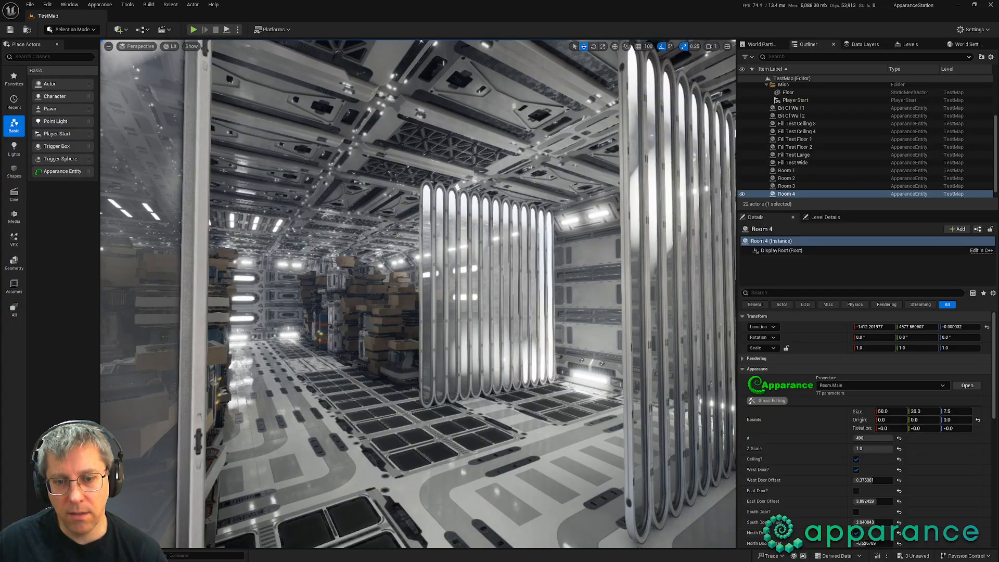
{"action": "key", "text": "d"}
{"action": "right_click_drag", "start_coordinate": [418, 293], "coordinate": [288, 293]}
{"action": "key", "text": "s"}
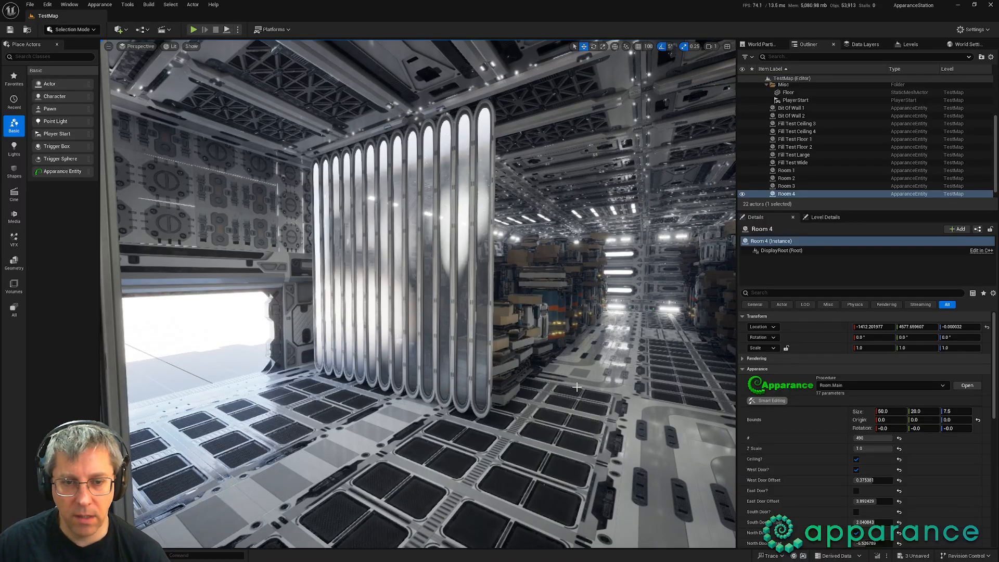
{"action": "key", "text": "d"}
{"action": "right_click_drag", "start_coordinate": [591, 390], "coordinate": [387, 385]}
{"action": "key", "text": "d"}
{"action": "key", "text": "s"}
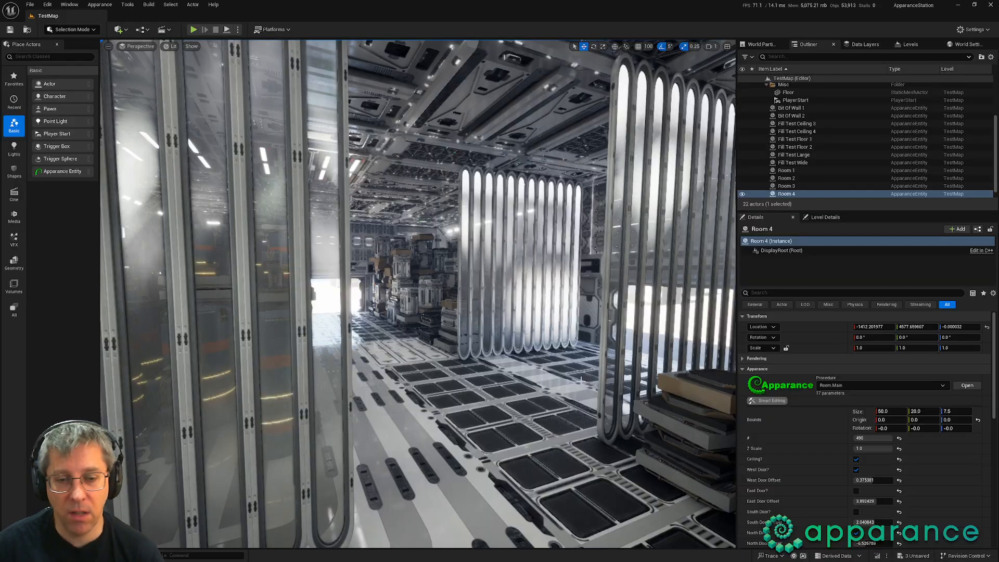
{"action": "key", "text": "s"}
{"action": "right_click_drag", "start_coordinate": [581, 380], "coordinate": [539, 397]}
{"action": "key", "text": "alt+Tab"}
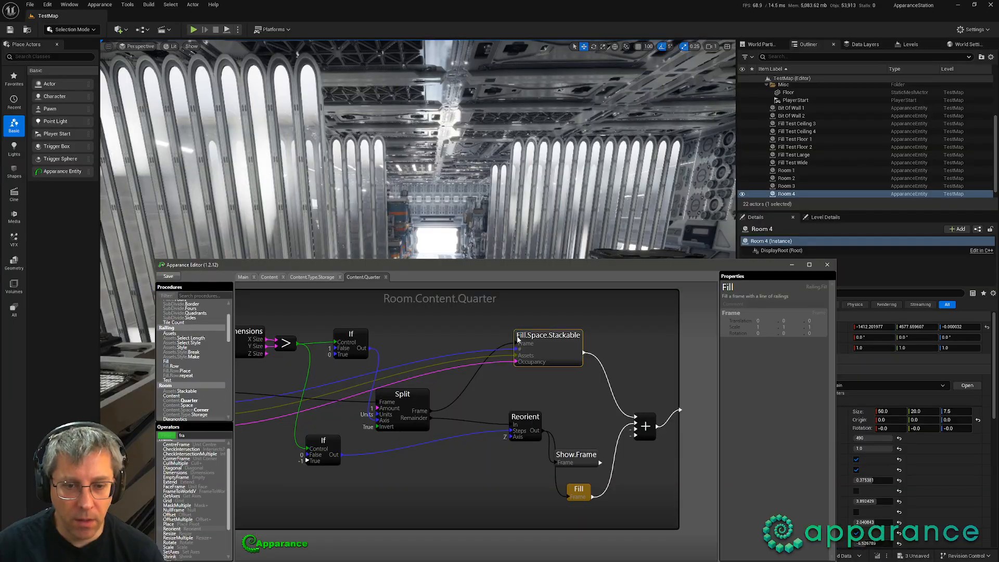
{"action": "mouse_move", "coordinate": [491, 251]}
{"action": "right_mouse_down"}
{"action": "mouse_move", "coordinate": [493, 262]}
{"action": "mouse_move", "coordinate": [491, 251]}
{"action": "right_mouse_up"}
Step: Duplicate the Split node, set the copy's Axis to Z, and turn its Invert off
{"action": "key", "text": "alt+Tab"}
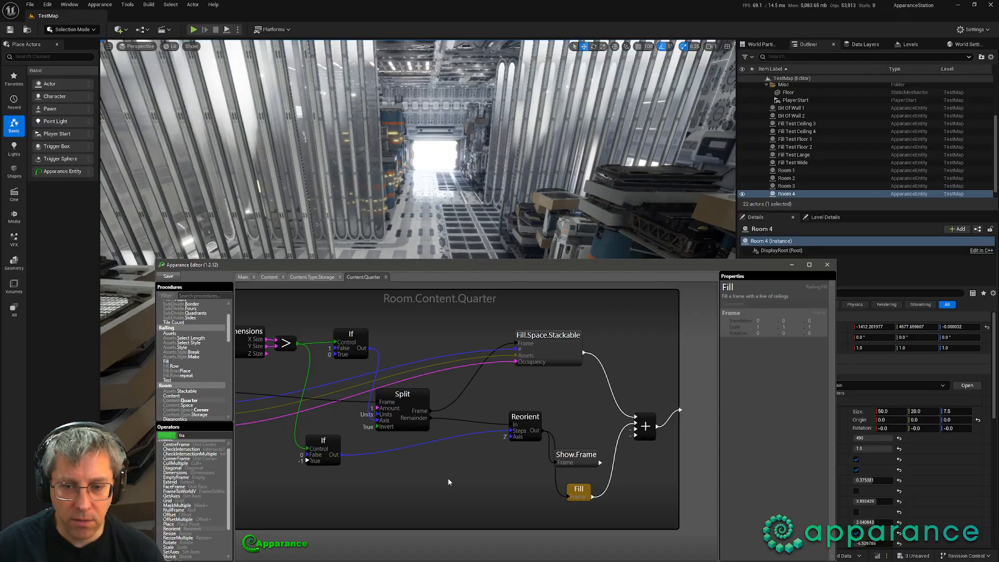
{"action": "middle_click_drag", "start_coordinate": [452, 482], "coordinate": [531, 484]}
{"action": "scroll", "coordinate": [532, 484], "scroll_direction": "down", "scroll_amount": 1}
{"action": "scroll", "coordinate": [522, 481], "scroll_direction": "down", "scroll_amount": 1}
{"action": "left_click_drag", "start_coordinate": [487, 412], "coordinate": [358, 461], "text": "ctrl"}
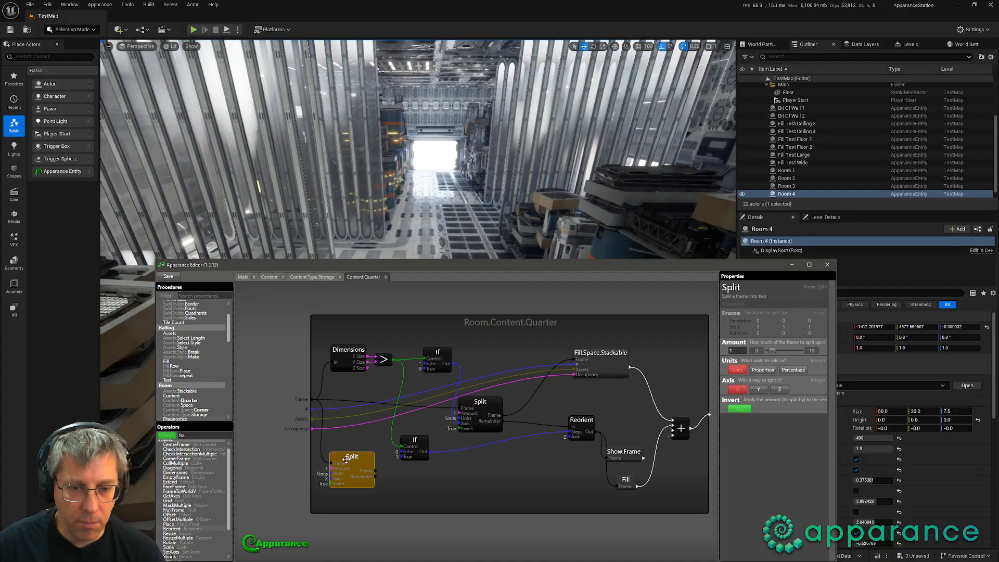
{"action": "left_click", "coordinate": [779, 390]}
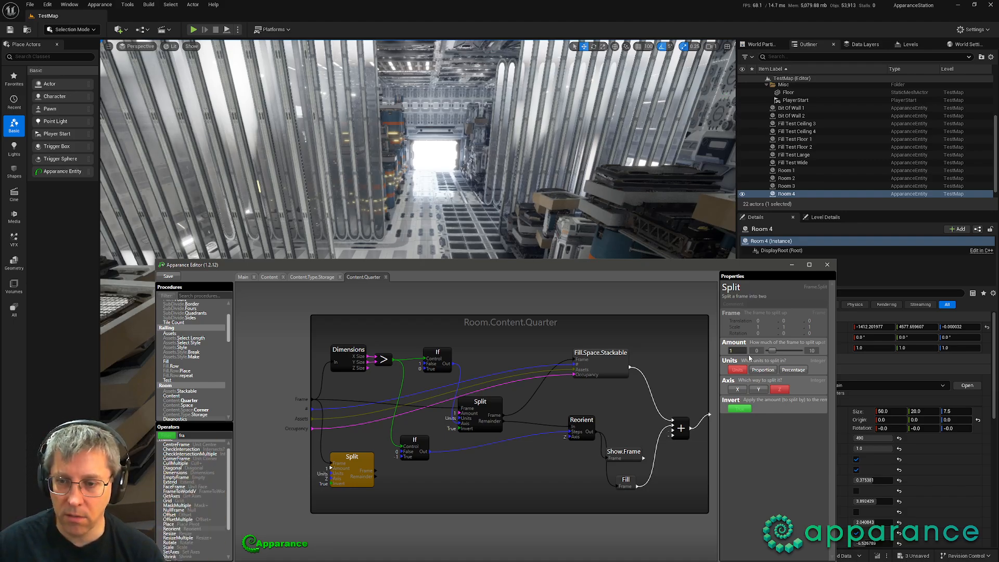
{"action": "left_click", "coordinate": [739, 408]}
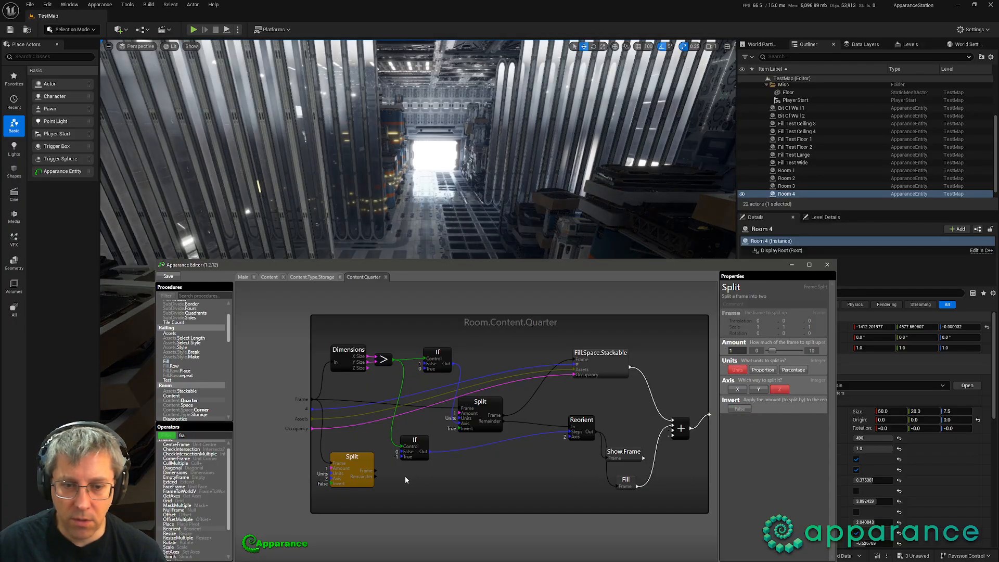
Step: Insert the duplicated Split between the original Split's Remainder and Reorient, keeping the procedure's Frame input wired directly to the original Split
{"action": "middle_click_drag", "start_coordinate": [393, 477], "coordinate": [411, 475]}
{"action": "left_click_drag", "start_coordinate": [362, 455], "coordinate": [301, 440]}
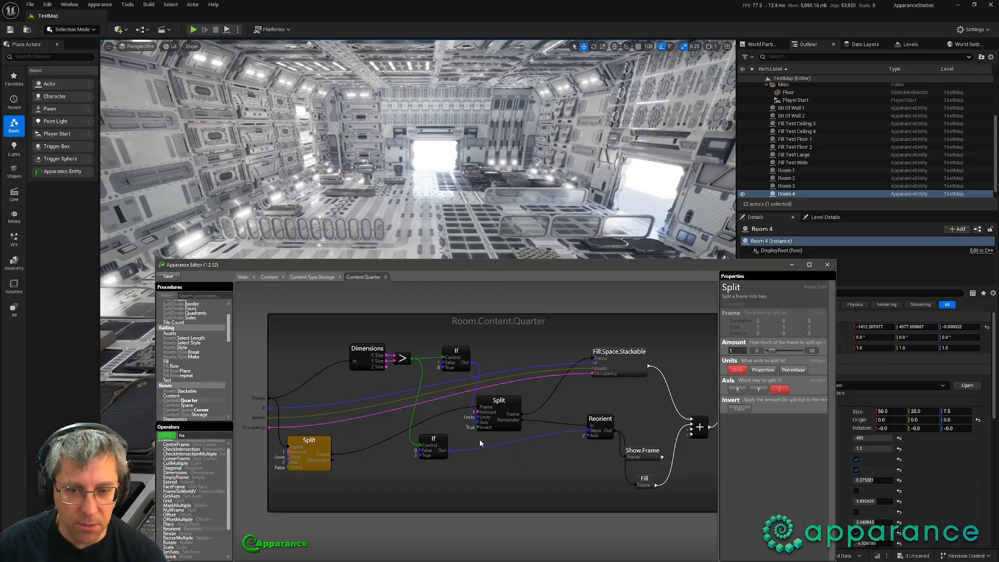
{"action": "left_click_drag", "start_coordinate": [258, 397], "coordinate": [473, 407]}
{"action": "left_click_drag", "start_coordinate": [310, 440], "coordinate": [563, 461]}
{"action": "left_click_drag", "start_coordinate": [522, 421], "coordinate": [542, 467]}
{"action": "left_click_drag", "start_coordinate": [587, 425], "coordinate": [587, 474]}
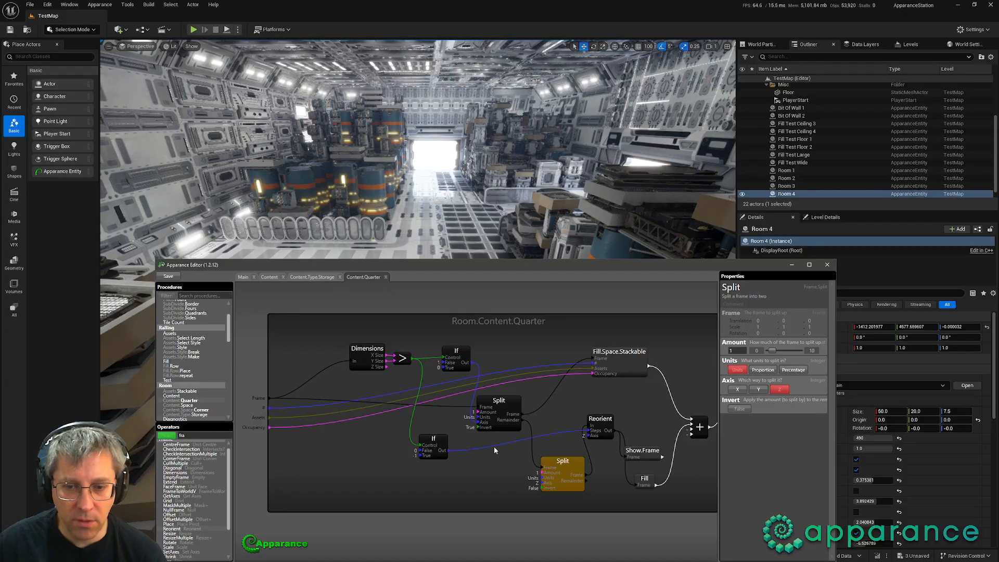
Step: Search the operators for "ran" and add a Random node below the Dimensions node in the Content.Quarter graph
{"action": "mouse_move", "coordinate": [499, 477]}
{"action": "middle_mouse_down"}
{"action": "mouse_move", "coordinate": [463, 463]}
{"action": "mouse_move", "coordinate": [495, 472]}
{"action": "middle_mouse_up"}
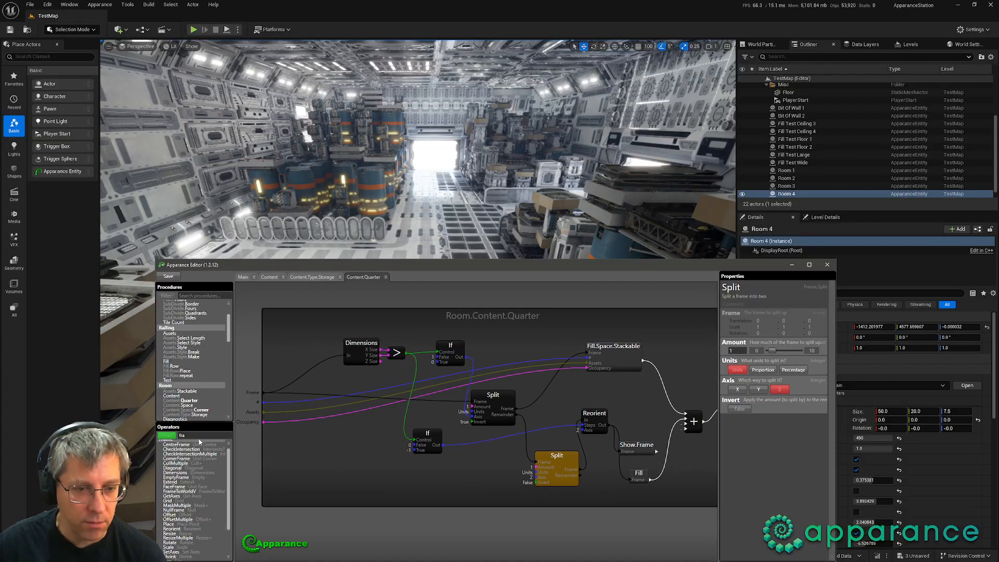
{"action": "left_click_drag", "start_coordinate": [198, 435], "coordinate": [176, 440]}
{"action": "type", "text": "ran"}
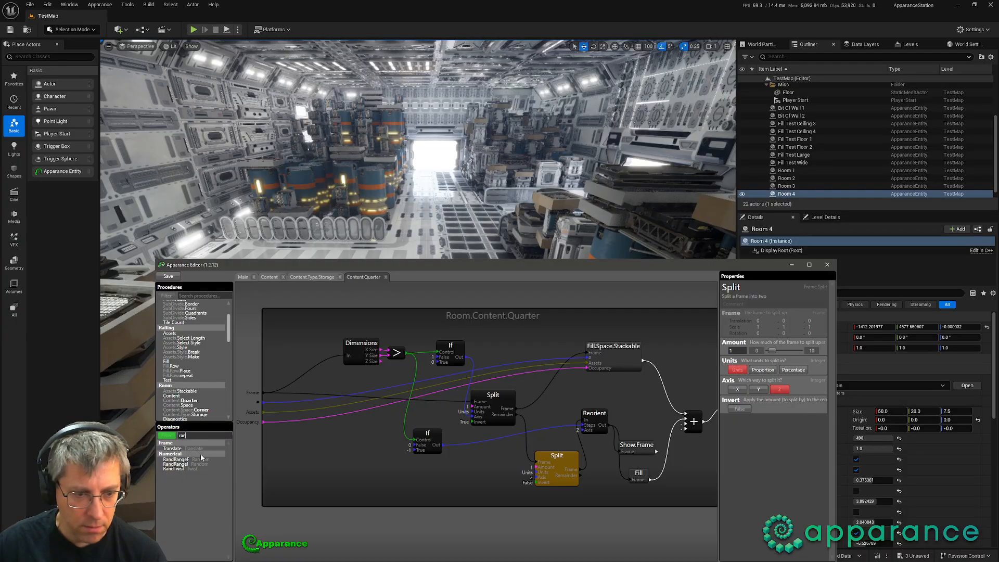
{"action": "left_click_drag", "start_coordinate": [183, 461], "coordinate": [325, 463]}
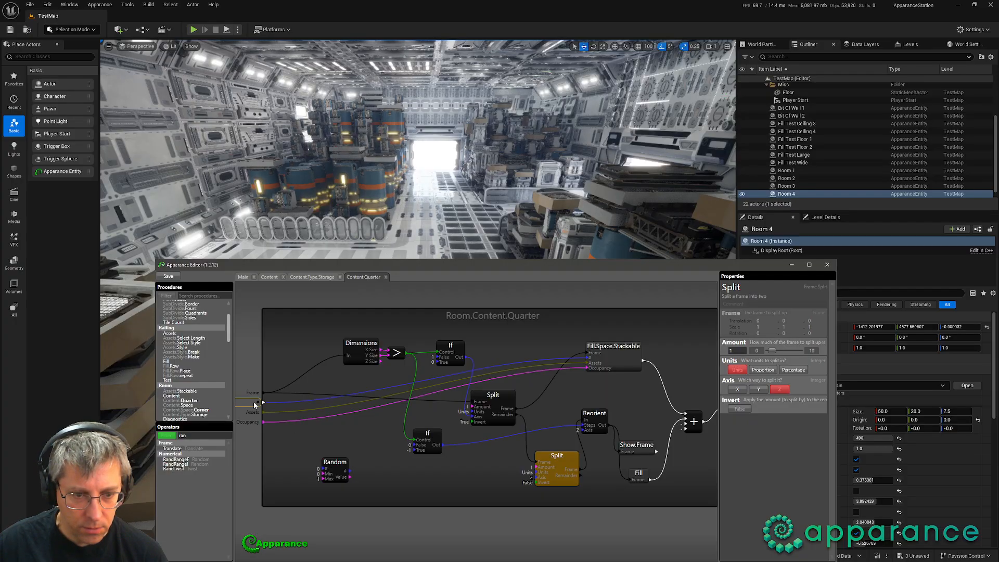
{"action": "left_click_drag", "start_coordinate": [255, 405], "coordinate": [300, 455]}
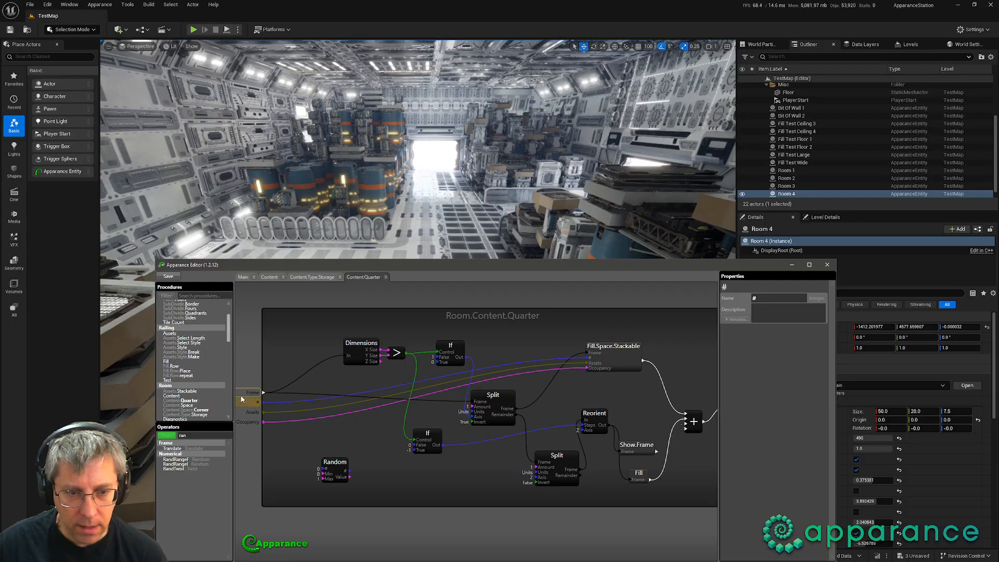
Step: Trace the # input back through the parent procedures to Main, and rename the Content procedure's # input as Room#
{"action": "left_click", "coordinate": [312, 276]}
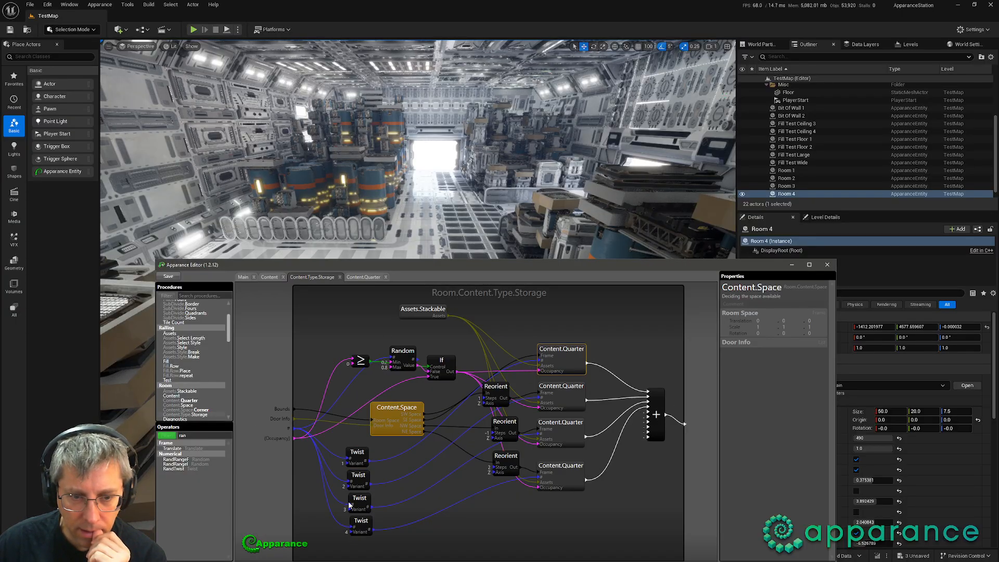
{"action": "left_click", "coordinate": [274, 279]}
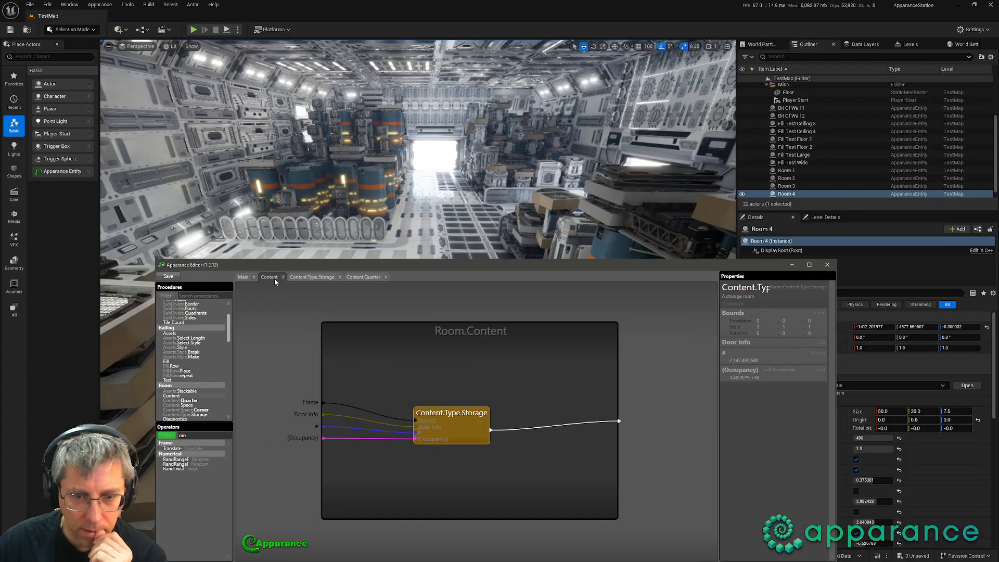
{"action": "left_click", "coordinate": [249, 278]}
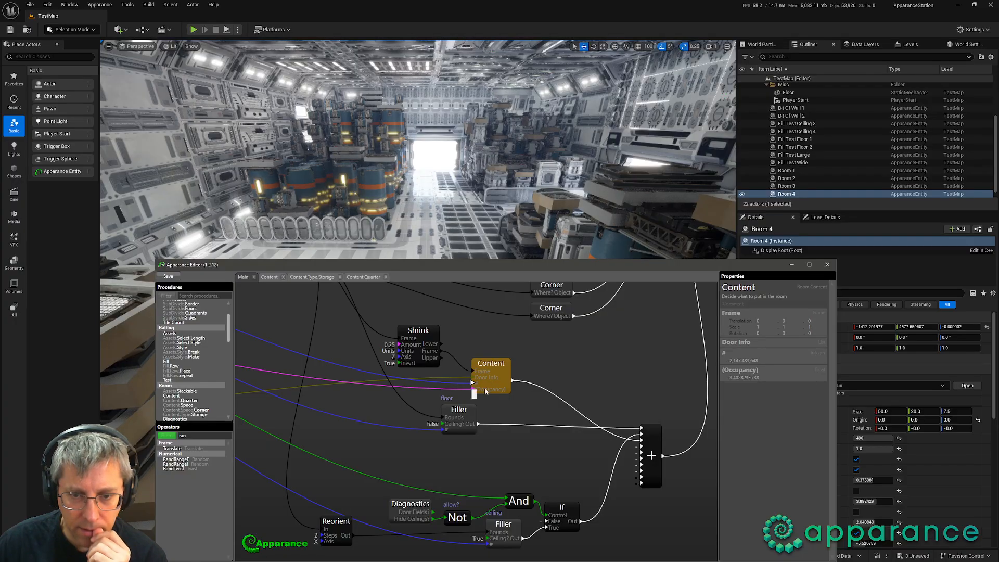
{"action": "middle_click_drag", "start_coordinate": [534, 418], "coordinate": [562, 448]}
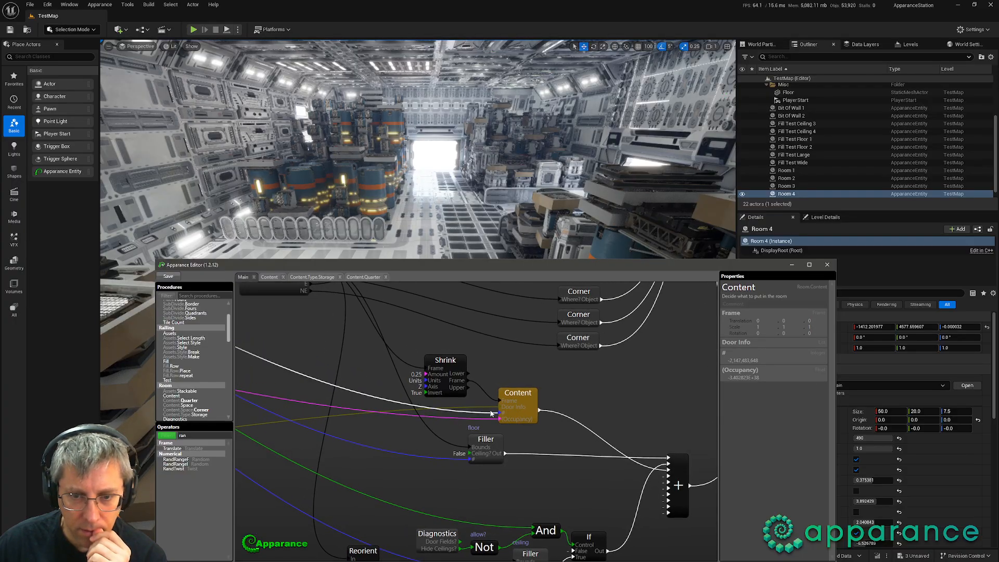
{"action": "double_click", "coordinate": [530, 397]}
{"action": "left_click", "coordinate": [278, 479]}
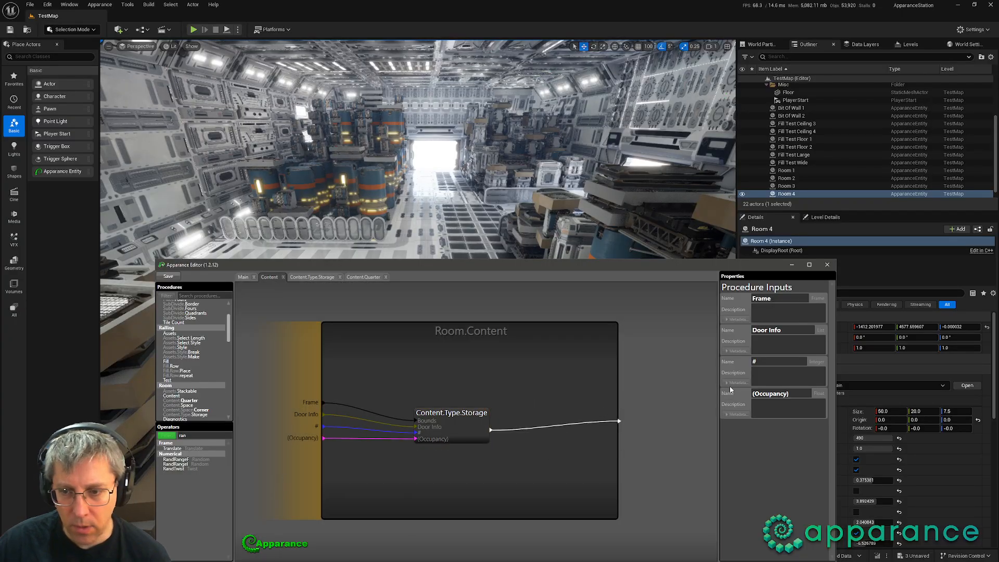
{"action": "left_click", "coordinate": [760, 362]}
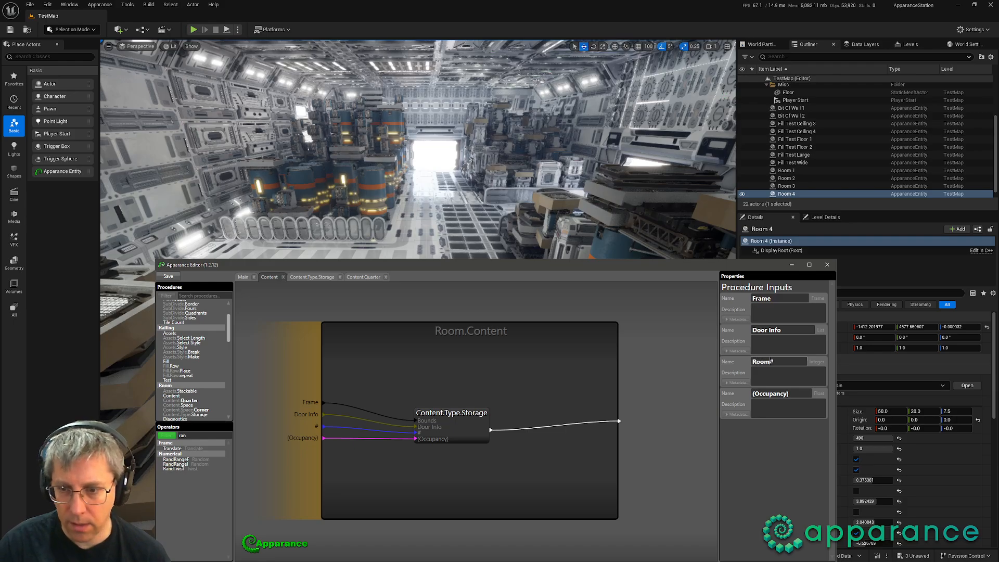
{"action": "key", "text": "Return"}
Step: Open Content.Type.Storage and rename its # input as Room#
{"action": "double_click", "coordinate": [466, 427]}
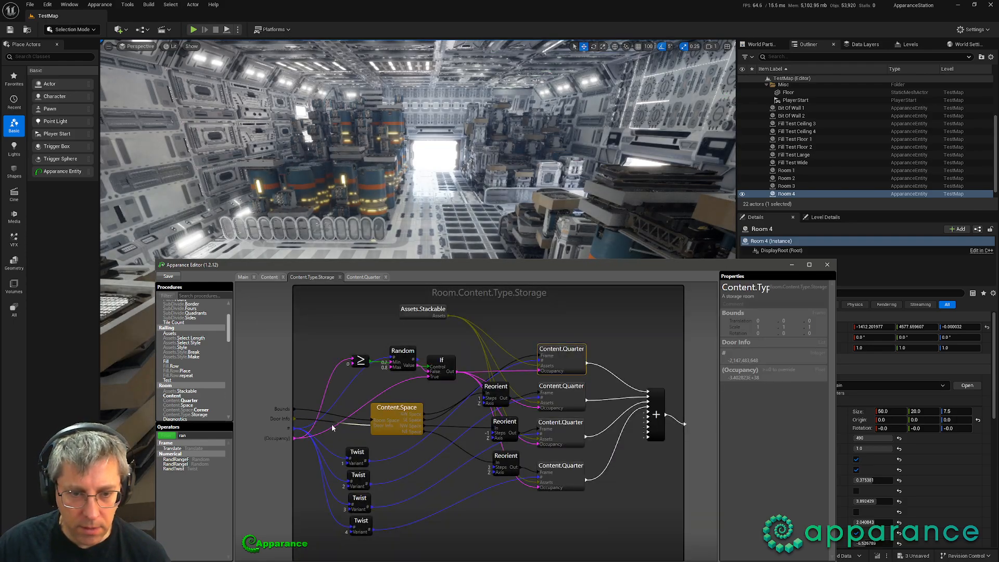
{"action": "left_click", "coordinate": [333, 427]}
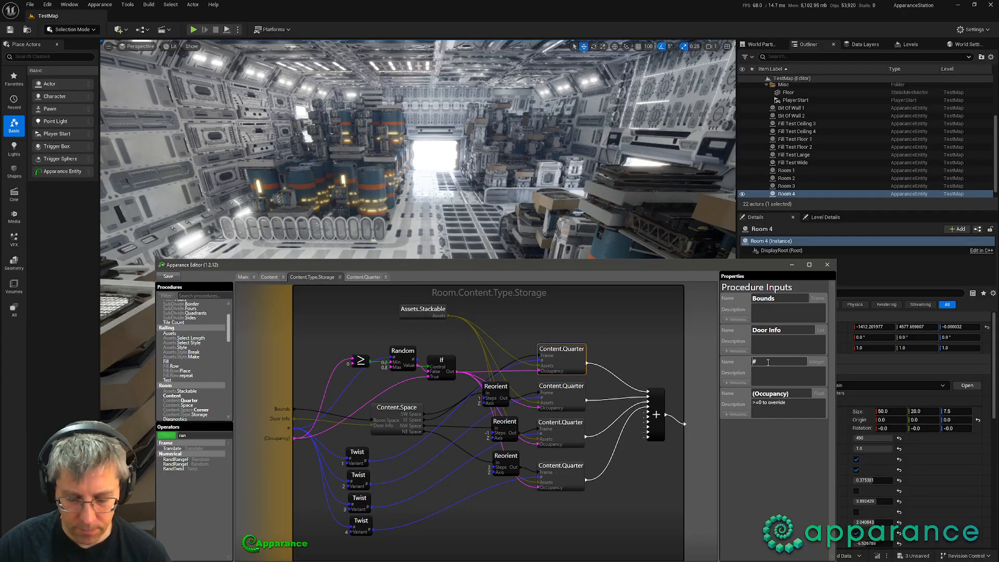
{"action": "key", "text": "Return"}
{"action": "left_click", "coordinate": [491, 524]}
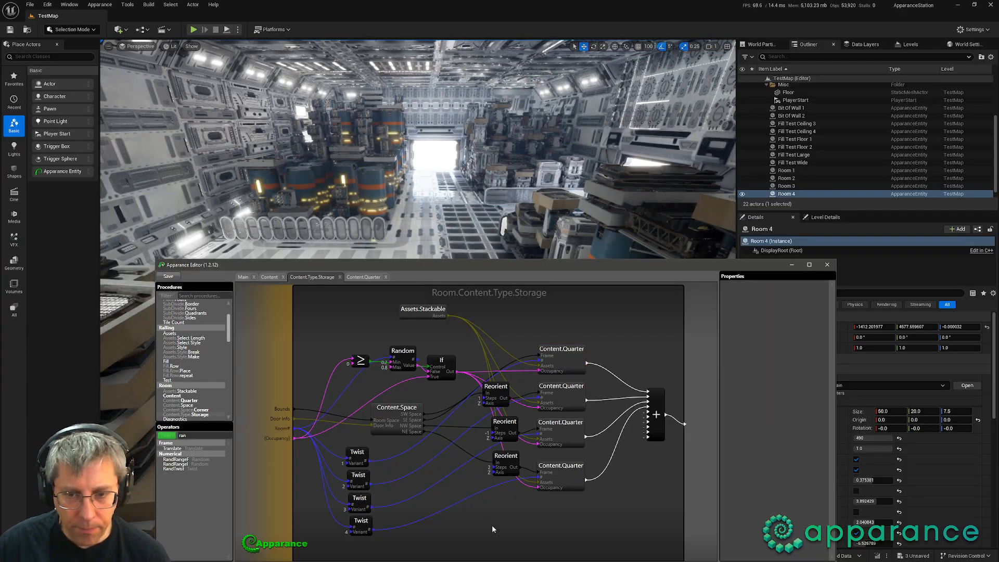
Step: Open Content.Quarter from the storage graph and rename its # input as Quarter#
{"action": "double_click", "coordinate": [564, 362]}
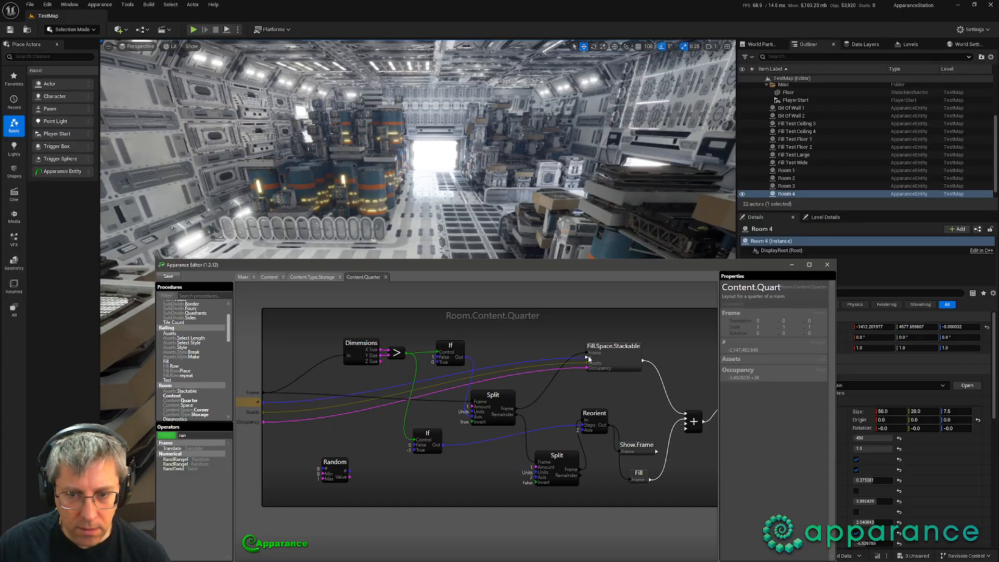
{"action": "middle_click_drag", "start_coordinate": [299, 453], "coordinate": [363, 451]}
{"action": "left_click", "coordinate": [316, 451]}
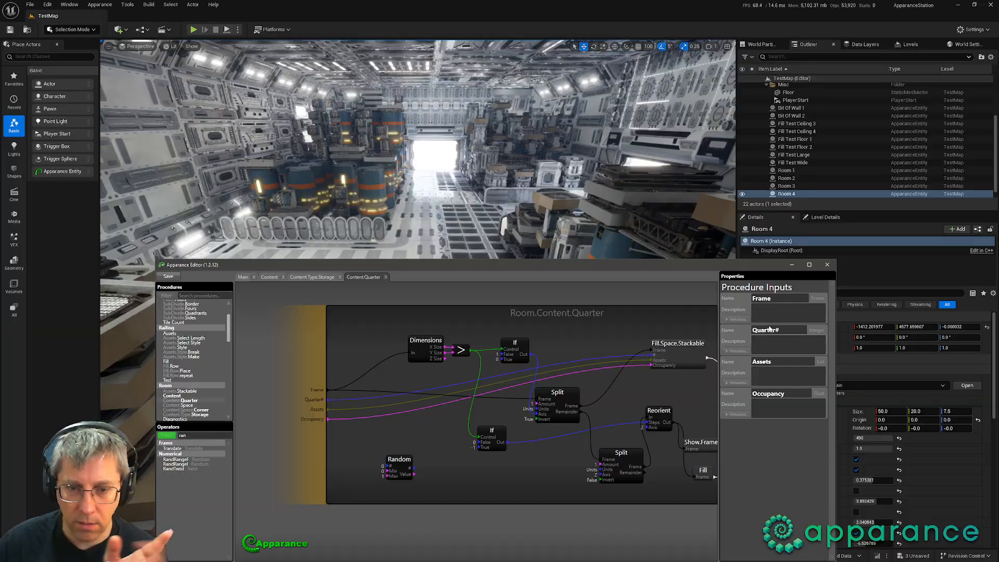
{"action": "left_click", "coordinate": [432, 426]}
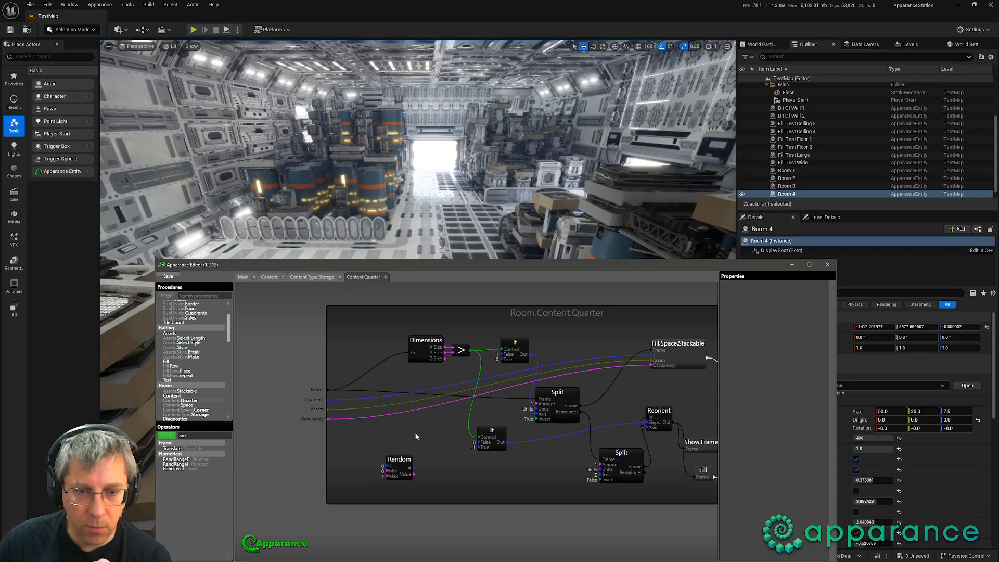
Step: Add a new procedure input to Content.Quarter from the Random node's # and name it Room#
{"action": "left_click_drag", "start_coordinate": [390, 467], "coordinate": [304, 439]}
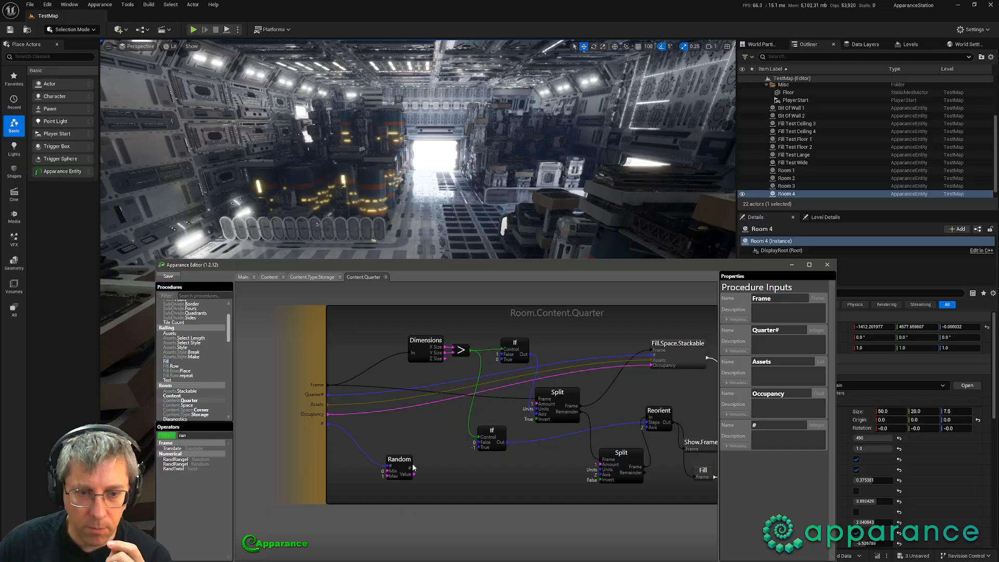
{"action": "left_click", "coordinate": [754, 425]}
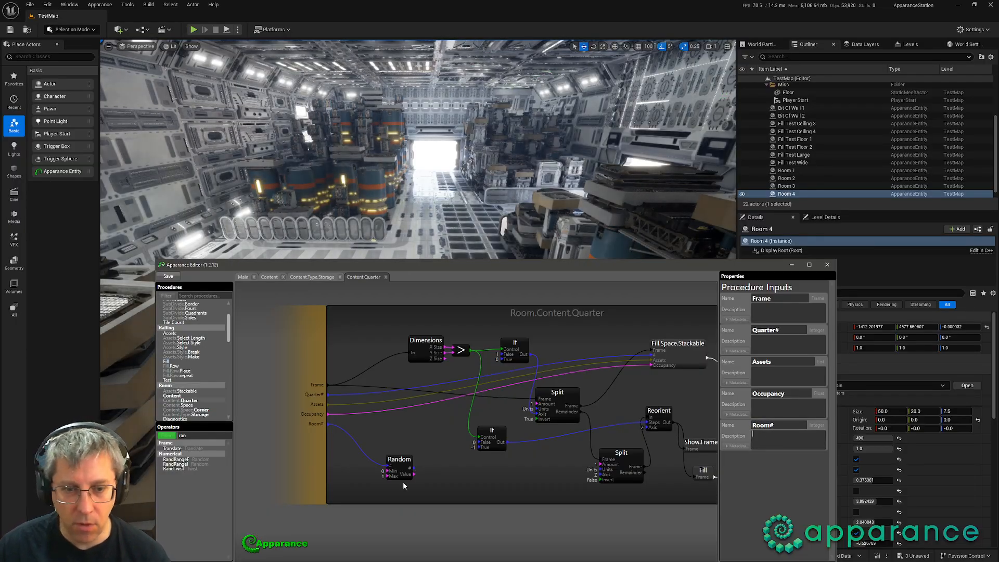
{"action": "left_click", "coordinate": [408, 424]}
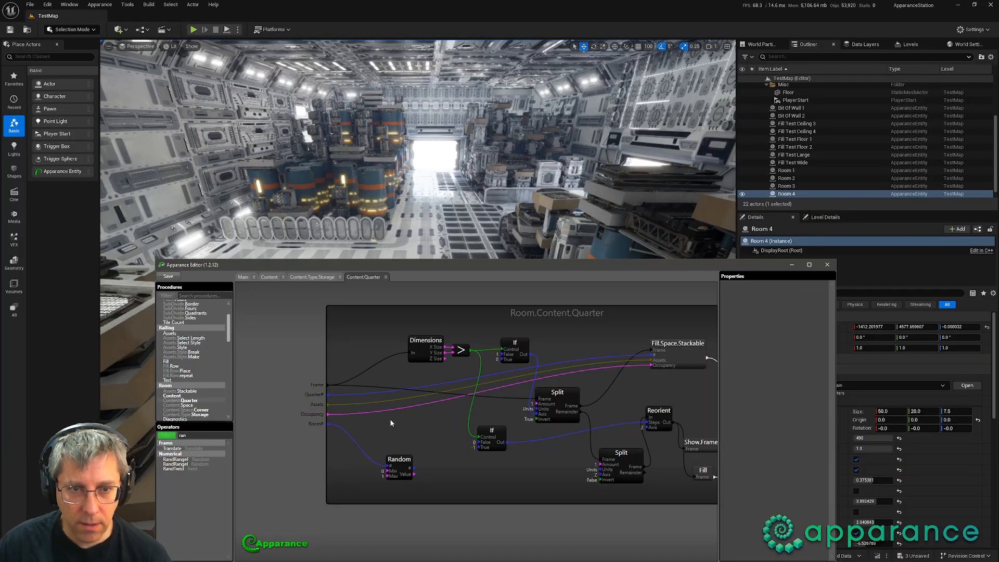
Step: Set the Random node's range to Min 1 and Max 6, and connect its value to the lower Split's Amount
{"action": "left_click_drag", "start_coordinate": [405, 463], "coordinate": [536, 471]}
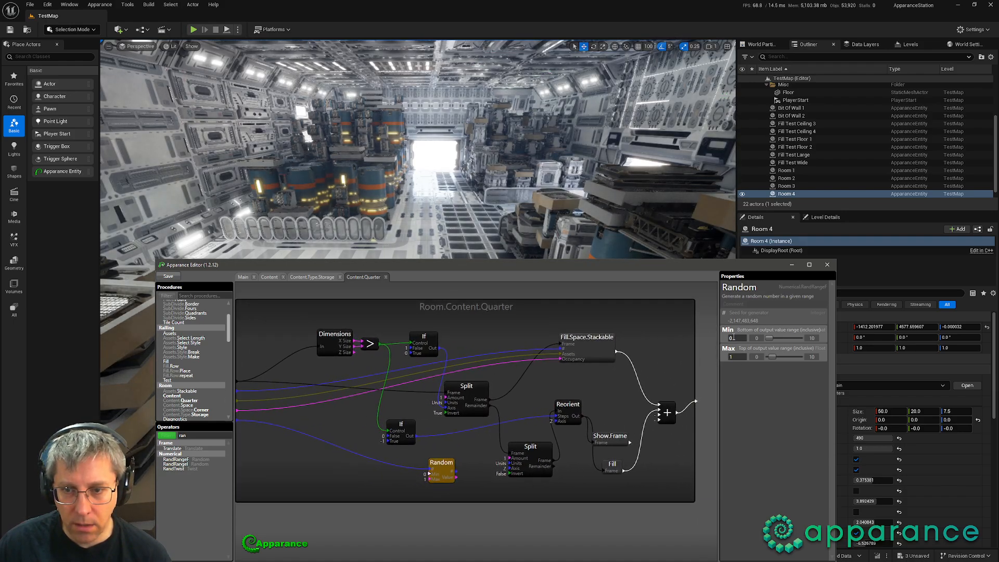
{"action": "left_click_drag", "start_coordinate": [735, 357], "coordinate": [723, 358]}
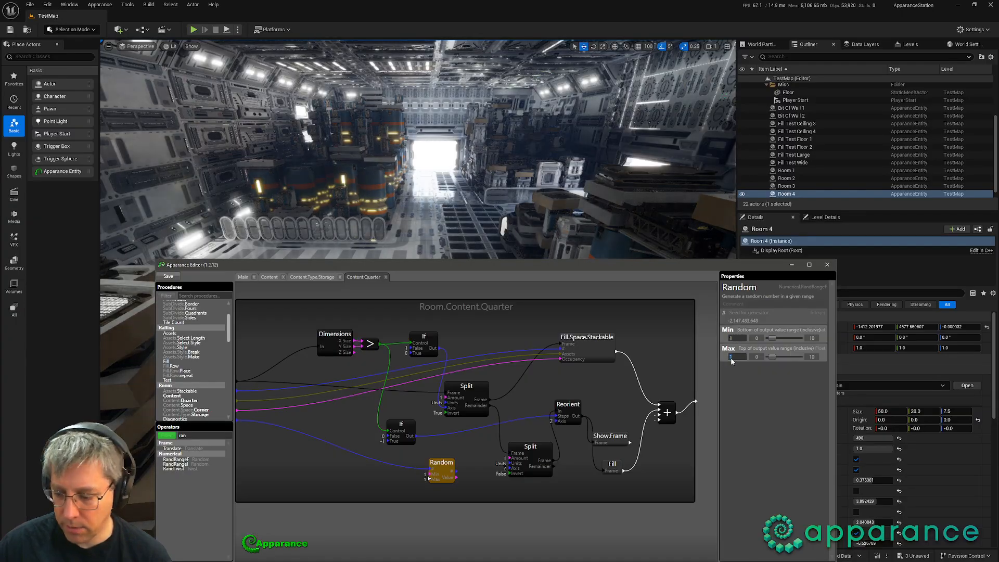
{"action": "type", "text": "6"}
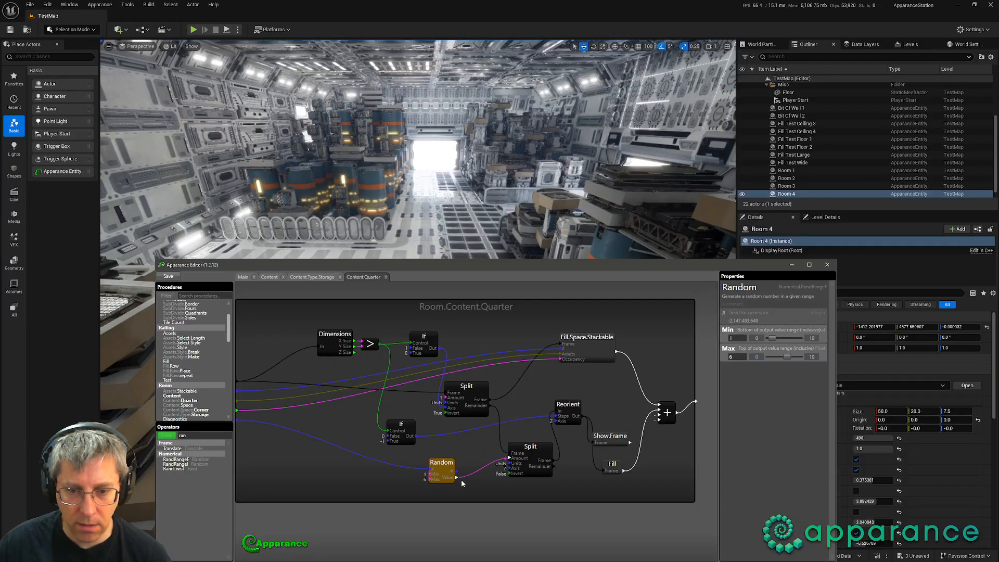
{"action": "left_click_drag", "start_coordinate": [452, 462], "coordinate": [469, 462]}
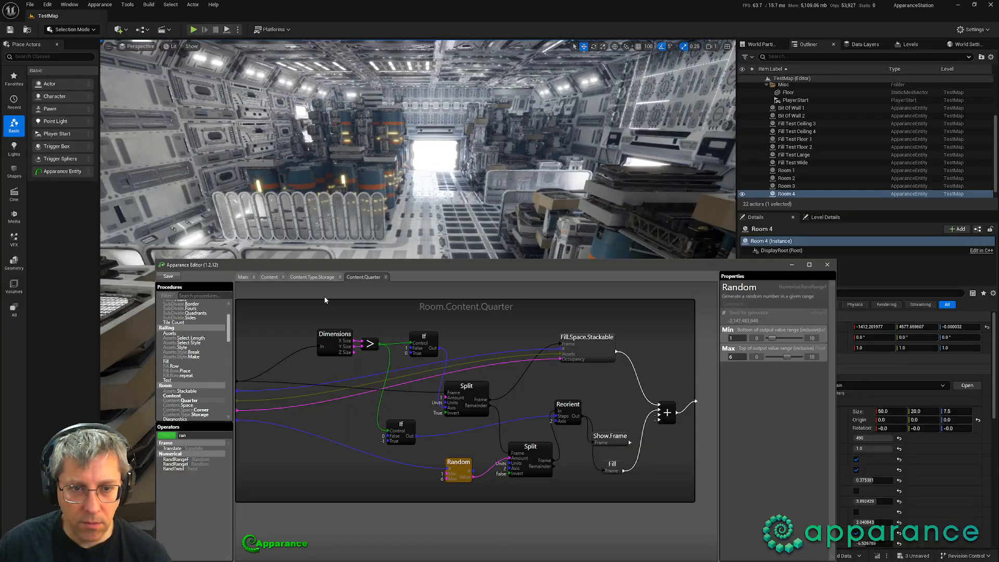
Step: In Content.Type.Storage, connect the Room# input to the Room# of all four Content.Quarter nodes
{"action": "left_click", "coordinate": [312, 277]}
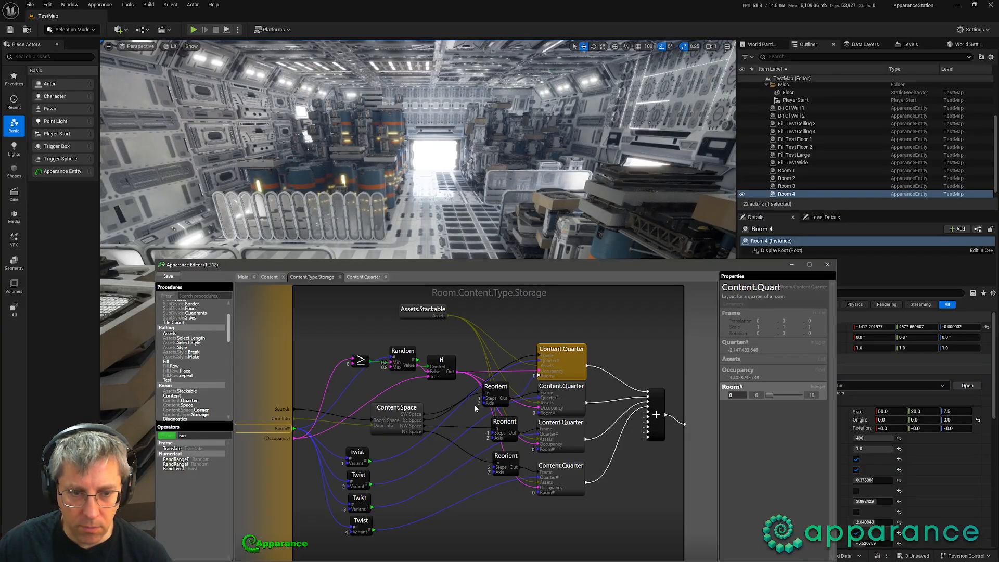
{"action": "left_click", "coordinate": [287, 430]}
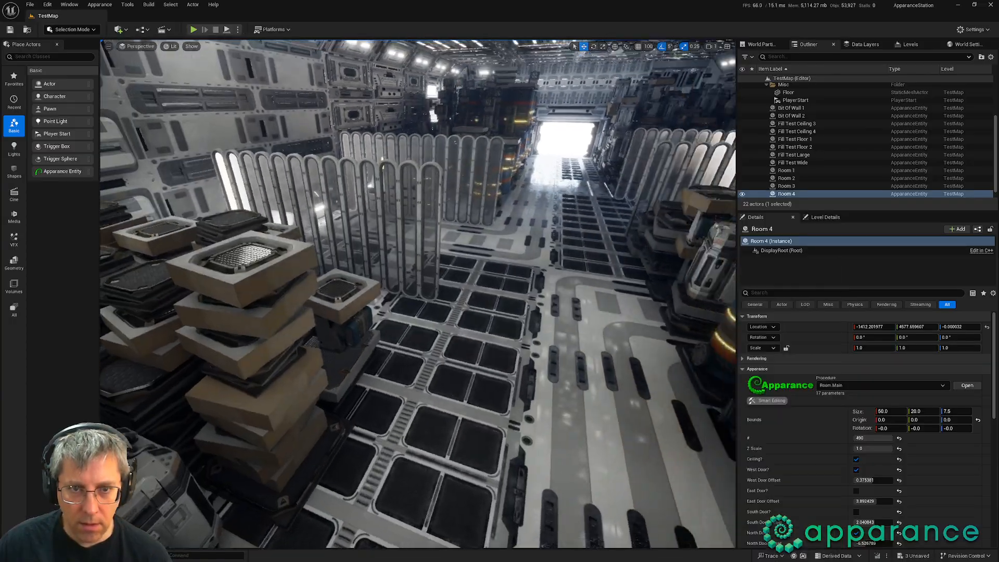
Step: Check the railing heights in the room, and set the Random node's Max to 4 in Content.Quarter
{"action": "key", "text": "w"}
{"action": "right_click_drag", "start_coordinate": [417, 294], "coordinate": [208, 271]}
{"action": "key", "text": "s"}
{"action": "right_click_drag", "start_coordinate": [452, 188], "coordinate": [468, 187]}
{"action": "key", "text": "w"}
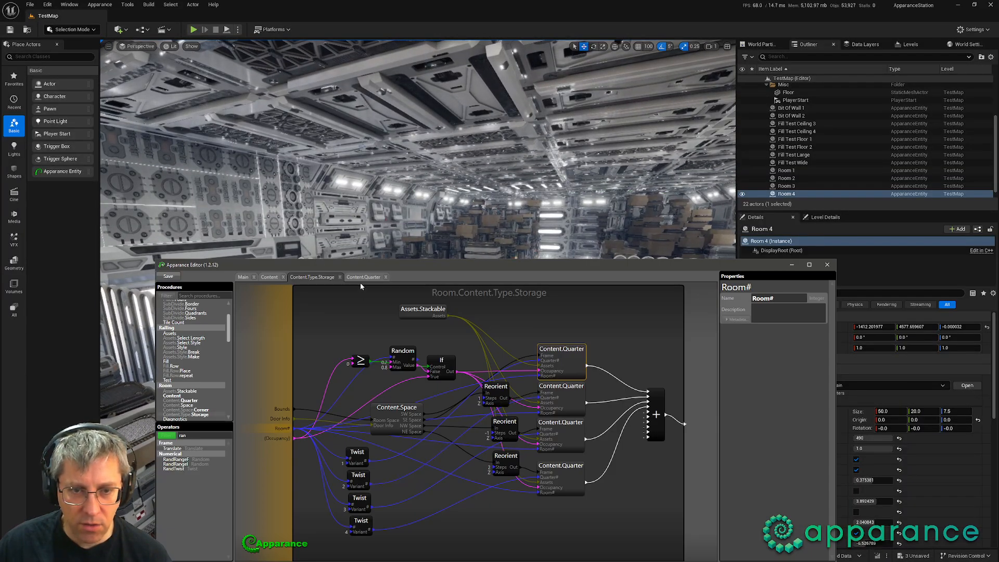
{"action": "left_click", "coordinate": [363, 277]}
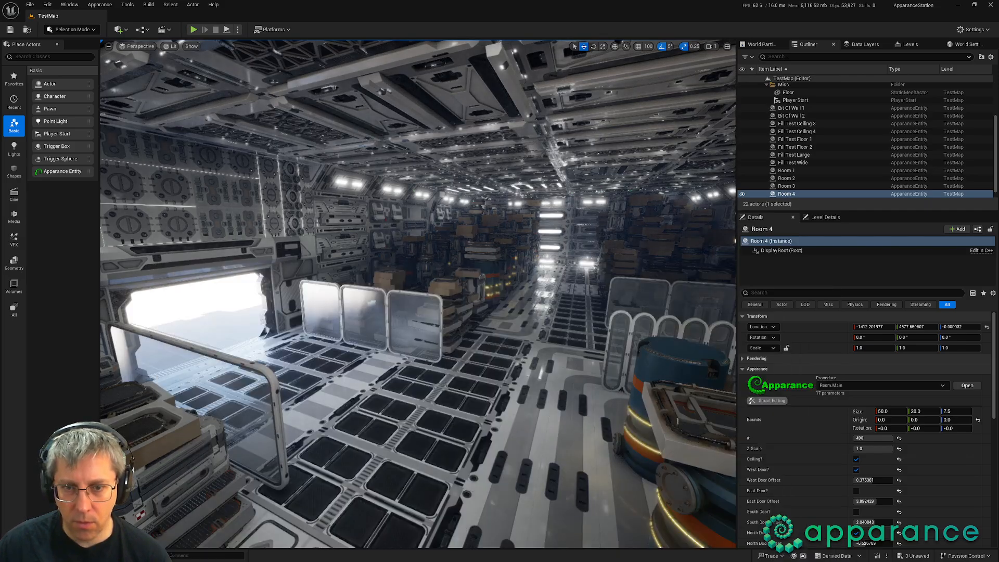
Step: Examine the height, style and orientation of the railings around each quarter of the storage room
{"action": "right_click_drag", "start_coordinate": [464, 187], "coordinate": [728, 208]}
{"action": "right_click_drag", "start_coordinate": [418, 293], "coordinate": [427, 258]}
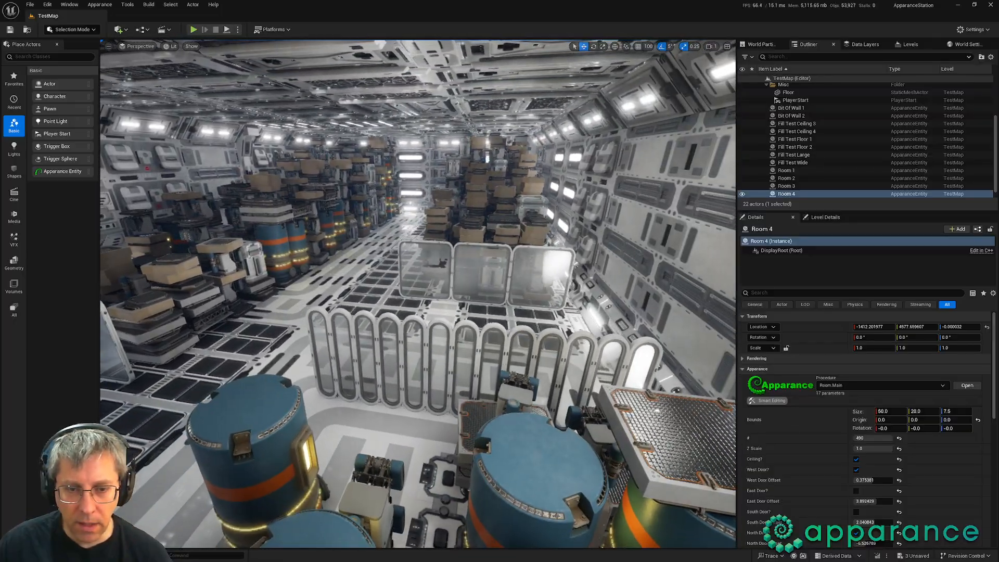
{"action": "right_click_drag", "start_coordinate": [418, 294], "coordinate": [411, 266]}
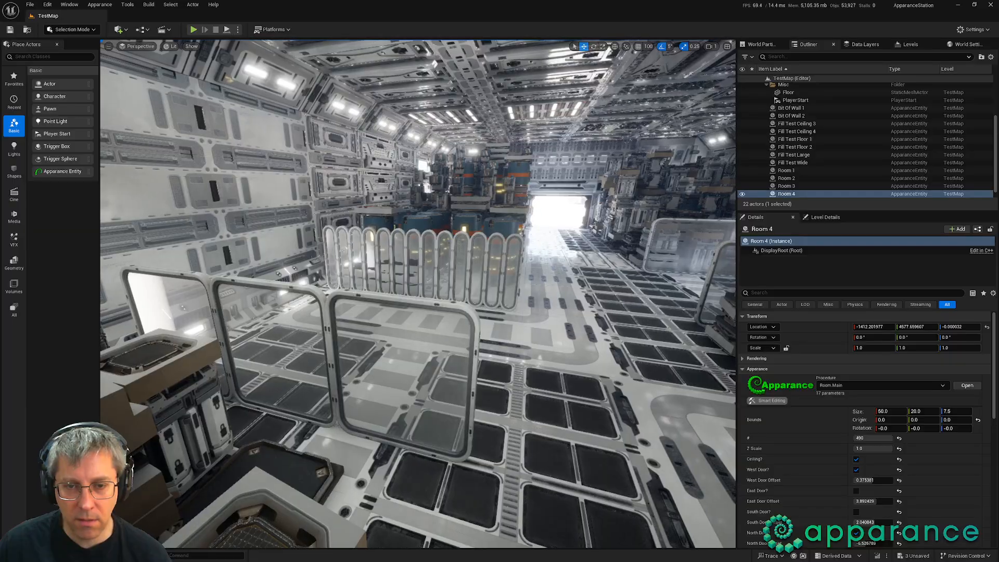
{"action": "right_click_drag", "start_coordinate": [418, 293], "coordinate": [470, 276]}
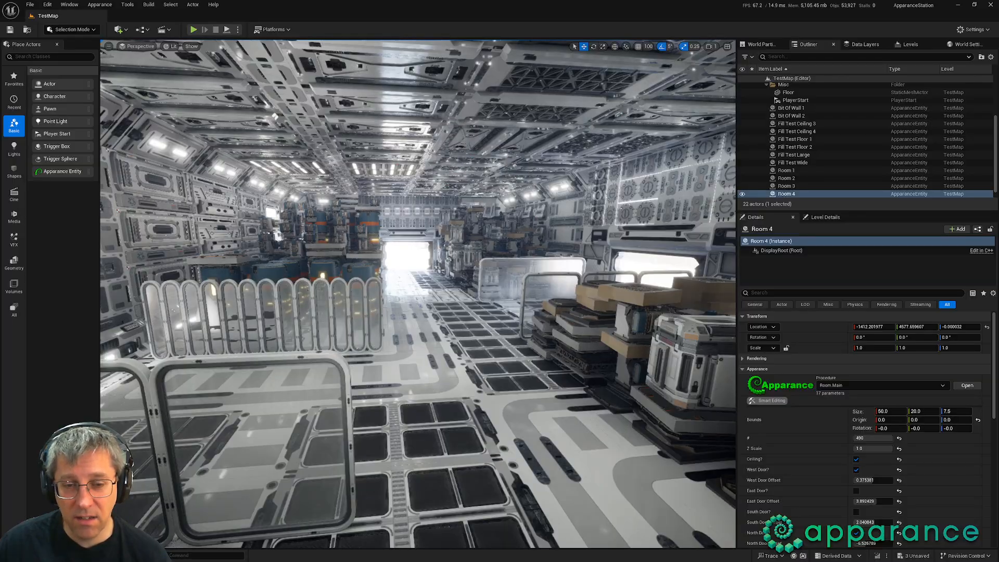
{"action": "right_click_drag", "start_coordinate": [469, 277], "coordinate": [431, 290]}
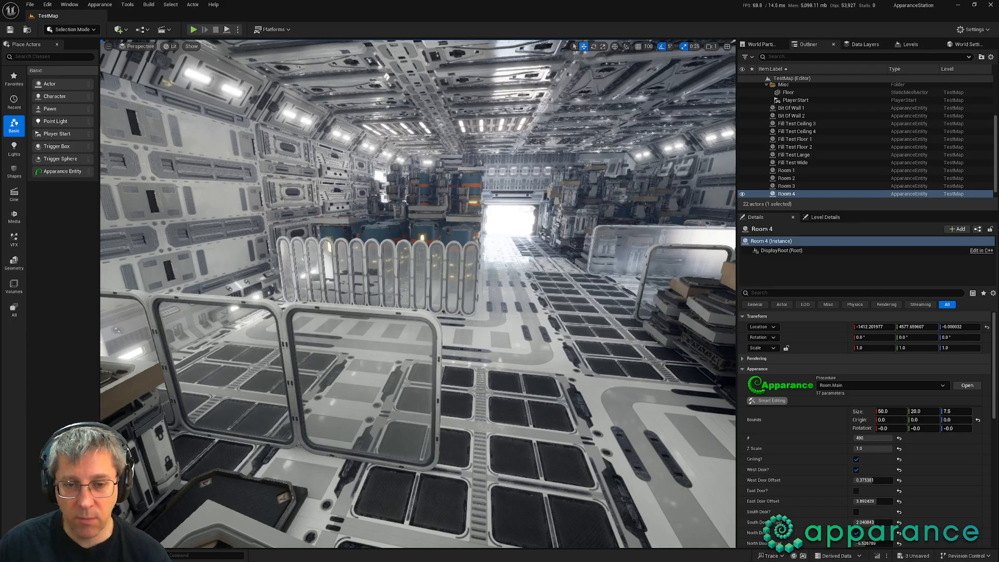
{"action": "right_click_drag", "start_coordinate": [485, 289], "coordinate": [489, 287]}
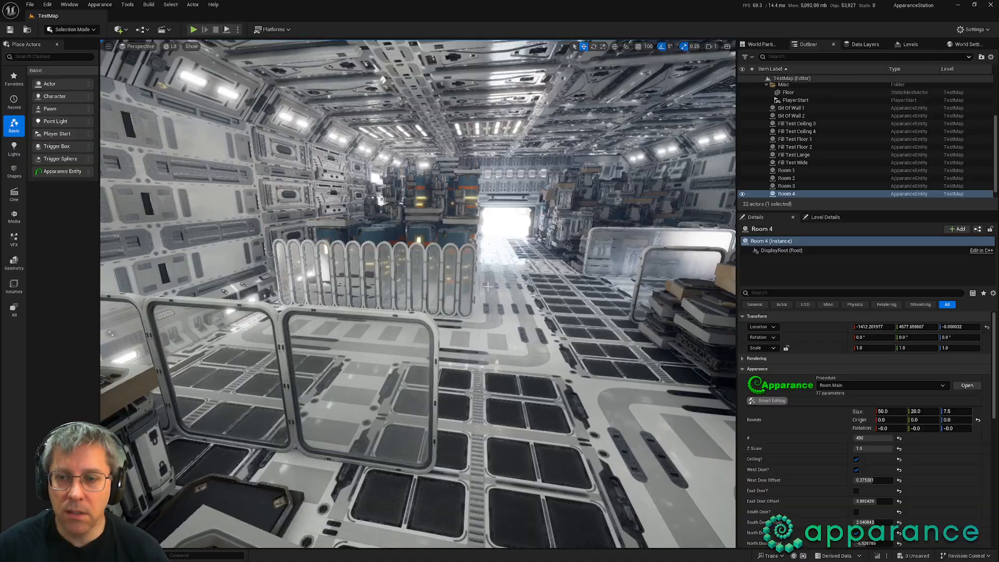
{"action": "key", "text": "w"}
{"action": "right_click_drag", "start_coordinate": [533, 327], "coordinate": [659, 360]}
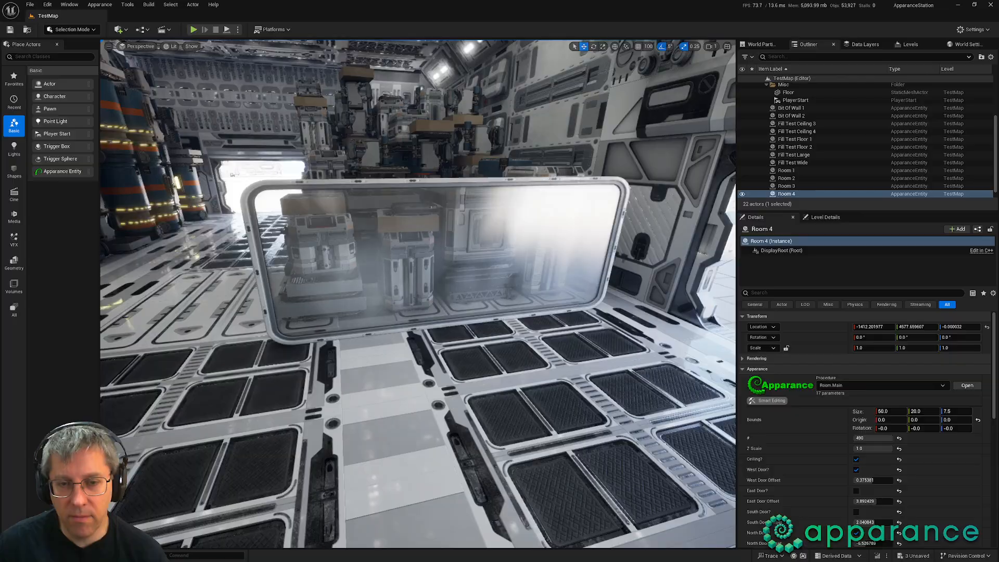
{"action": "right_click_drag", "start_coordinate": [353, 322], "coordinate": [411, 300]}
{"action": "key", "text": "s"}
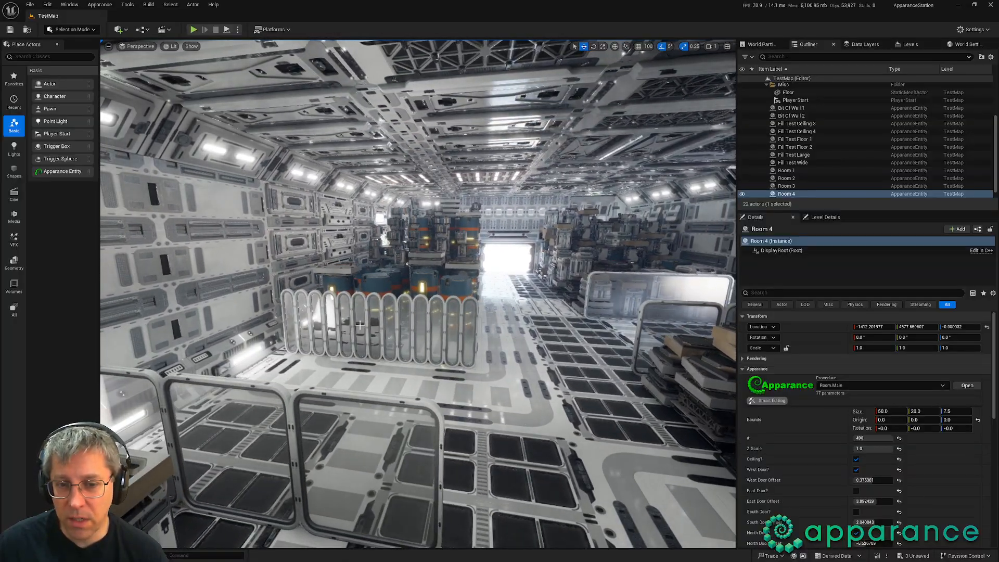
{"action": "right_click_drag", "start_coordinate": [360, 324], "coordinate": [275, 326]}
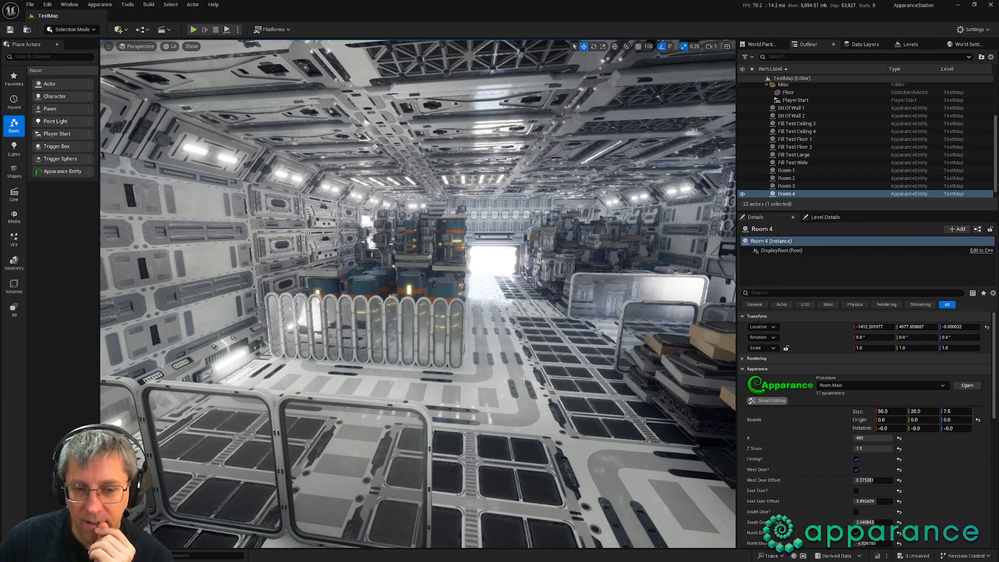
Step: Fly through the other rooms and examine the railings placed in quarters that hold no stacked items
{"action": "right_click_drag", "start_coordinate": [417, 294], "coordinate": [728, 294]}
{"action": "key", "text": "w"}
{"action": "key", "text": "a"}
{"action": "key", "text": "d"}
{"action": "key", "text": "w"}
{"action": "key", "text": "w"}
{"action": "key", "text": "s"}
{"action": "key", "text": "w"}
{"action": "key", "text": "s"}
{"action": "right_click_drag", "start_coordinate": [520, 294], "coordinate": [644, 291]}
{"action": "key", "text": "s"}
{"action": "right_click_drag", "start_coordinate": [416, 292], "coordinate": [392, 320]}
{"action": "key", "text": "w"}
{"action": "key", "text": "e"}
{"action": "key", "text": "w"}
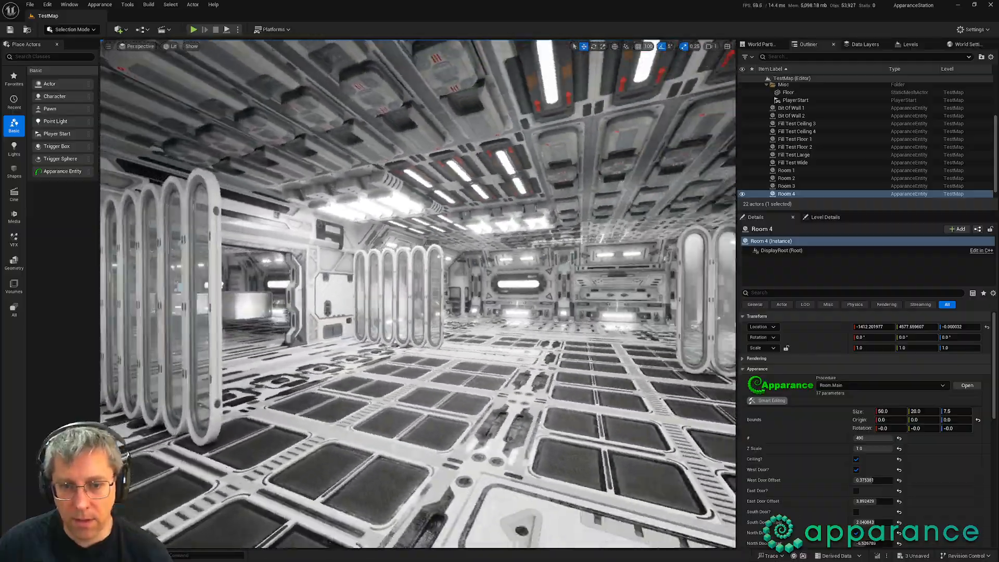
{"action": "key", "text": "w"}
{"action": "mouse_move", "coordinate": [418, 294]}
{"action": "right_mouse_down"}
{"action": "mouse_move", "coordinate": [468, 294]}
{"action": "mouse_move", "coordinate": [452, 283]}
{"action": "mouse_move", "coordinate": [470, 283]}
{"action": "mouse_move", "coordinate": [323, 291]}
{"action": "mouse_move", "coordinate": [463, 293]}
{"action": "mouse_move", "coordinate": [385, 292]}
{"action": "mouse_move", "coordinate": [343, 317]}
{"action": "mouse_move", "coordinate": [484, 273]}
{"action": "mouse_move", "coordinate": [650, 288]}
{"action": "mouse_move", "coordinate": [437, 289]}
{"action": "mouse_move", "coordinate": [505, 299]}
{"action": "mouse_move", "coordinate": [358, 289]}
{"action": "mouse_move", "coordinate": [307, 299]}
{"action": "mouse_move", "coordinate": [421, 294]}
{"action": "right_mouse_up"}
{"action": "key", "text": "w"}
{"action": "key", "text": "w"}
{"action": "key", "text": "w"}
{"action": "key", "text": "w"}
{"action": "key", "text": "w"}
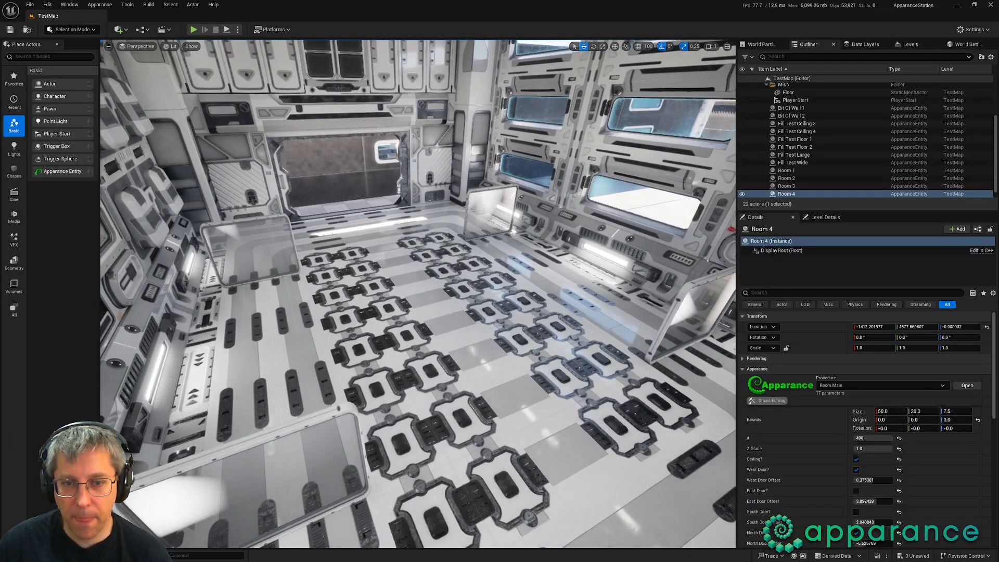
{"action": "right_click_drag", "start_coordinate": [527, 384], "coordinate": [530, 424]}
Step: Return to the Content.Quarter graph and move the Merge and Fill.Space.Stackable nodes further along to free up space
{"action": "key", "text": "alt+Tab"}
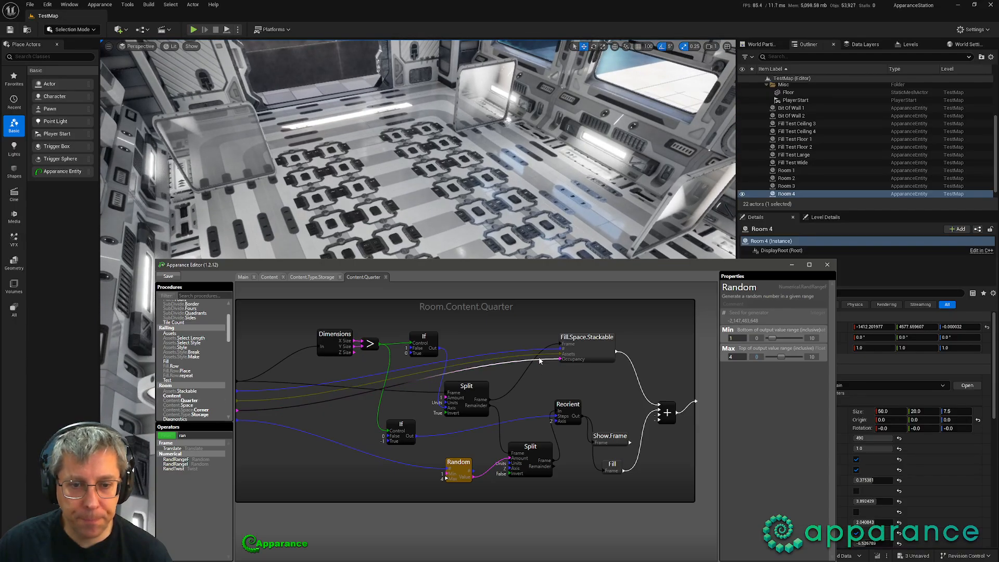
{"action": "middle_click_drag", "start_coordinate": [270, 321], "coordinate": [311, 342]}
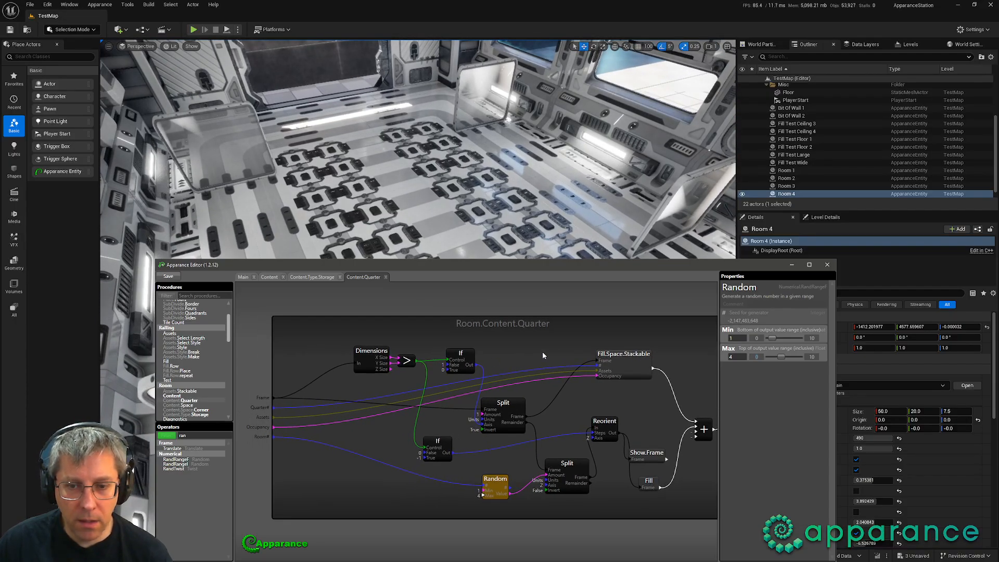
{"action": "middle_click_drag", "start_coordinate": [543, 353], "coordinate": [512, 350]}
{"action": "scroll", "coordinate": [512, 350], "scroll_direction": "down", "scroll_amount": 2}
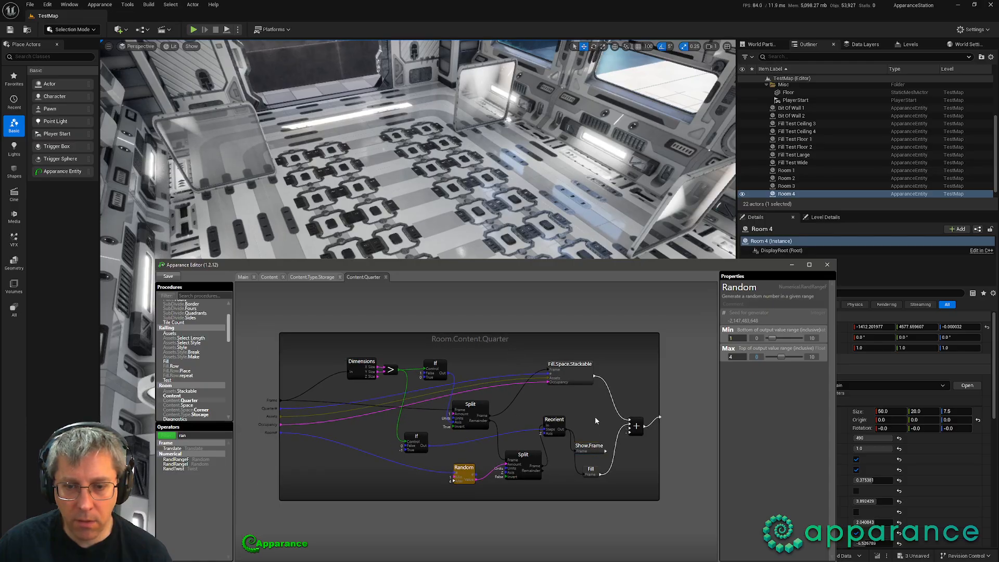
{"action": "left_click_drag", "start_coordinate": [639, 424], "coordinate": [675, 415]}
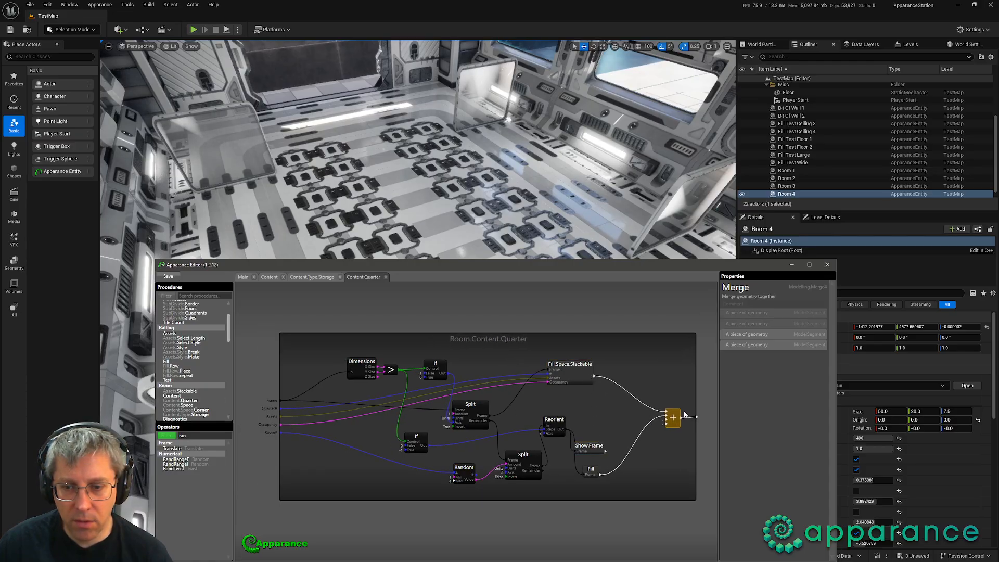
{"action": "left_click_drag", "start_coordinate": [569, 364], "coordinate": [596, 365]}
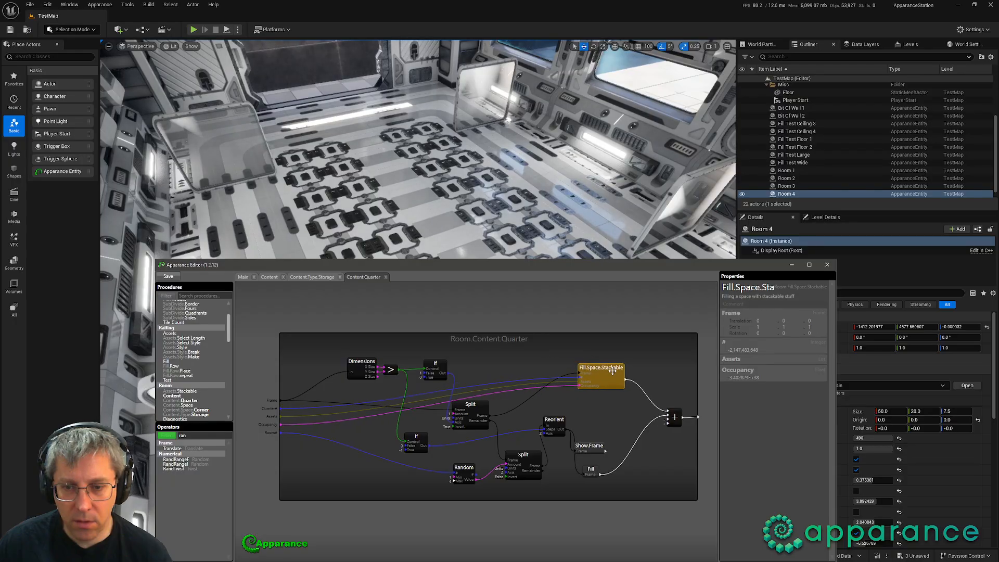
{"action": "left_click", "coordinate": [612, 413]}
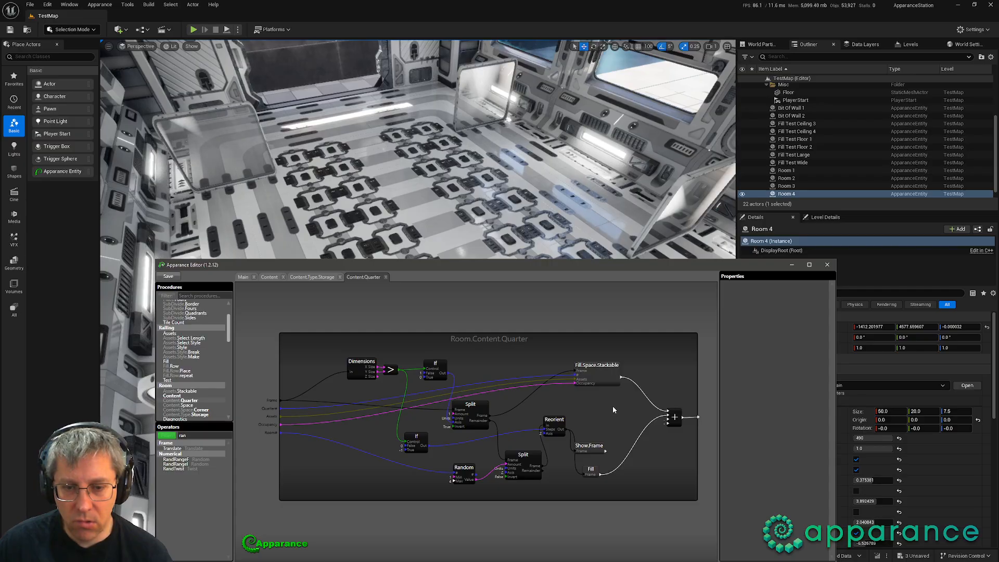
Step: Set the upper Split's Amount to 0.5, and reposition it and the Dimensions, GreaterThan and upper If nodes
{"action": "left_click", "coordinate": [473, 411]}
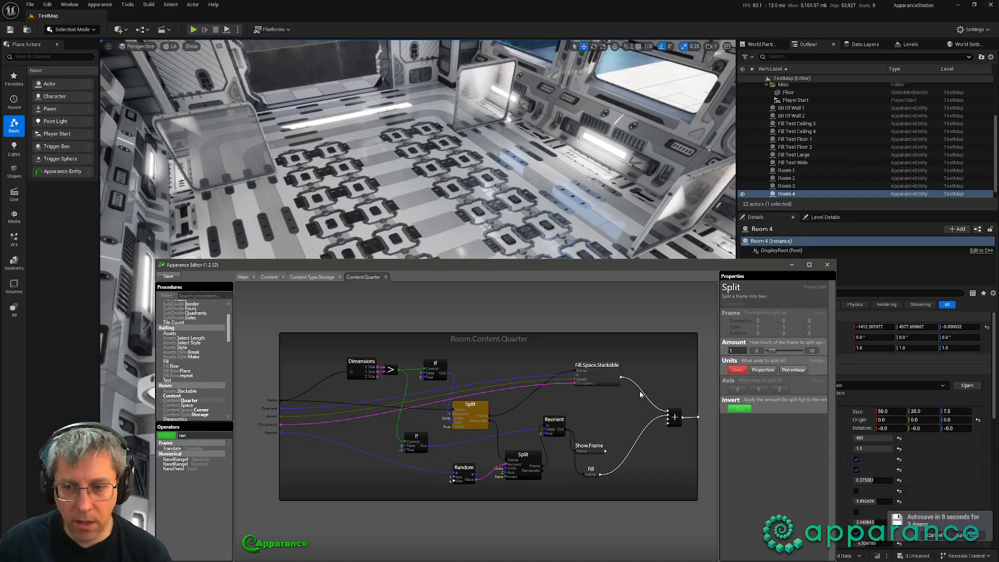
{"action": "key", "text": "Return"}
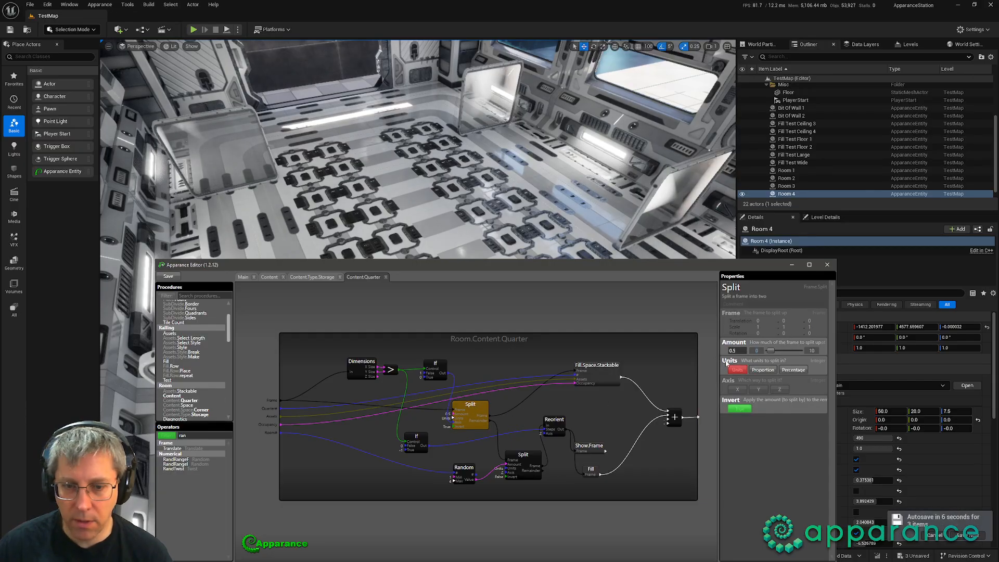
{"action": "left_click", "coordinate": [361, 360]}
{"action": "left_click_drag", "start_coordinate": [361, 359], "coordinate": [318, 360]}
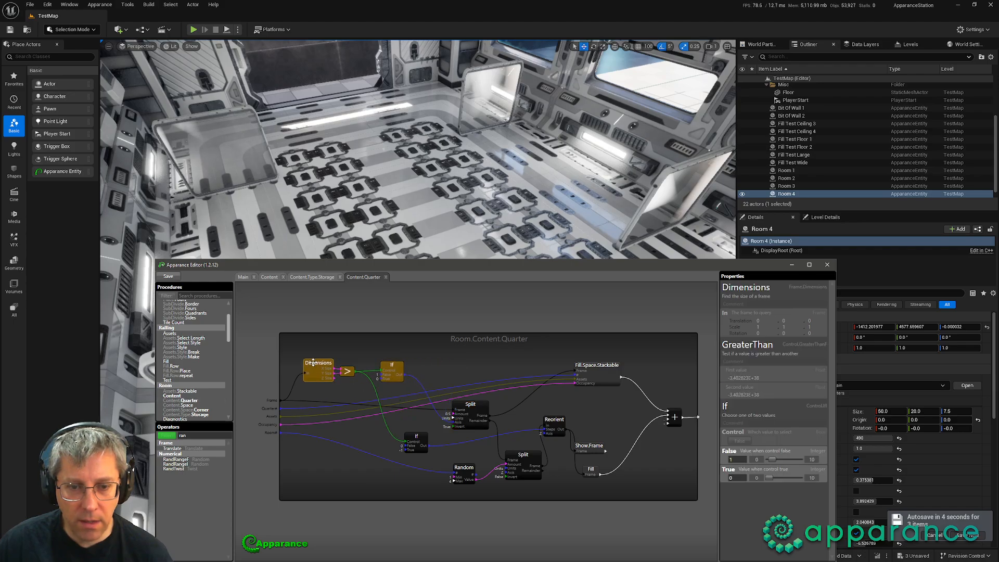
{"action": "left_click", "coordinate": [453, 359]}
{"action": "left_click_drag", "start_coordinate": [475, 409], "coordinate": [478, 398]}
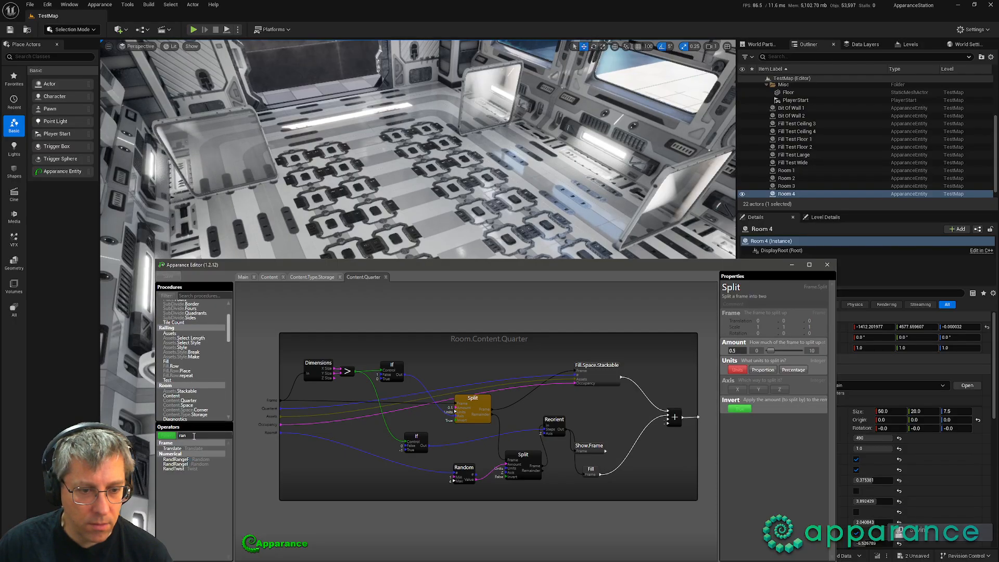
Step: Add a GreaterThan operator fed by the Occupancy input and set its second value to 0.1
{"action": "type", "text": "gre"}
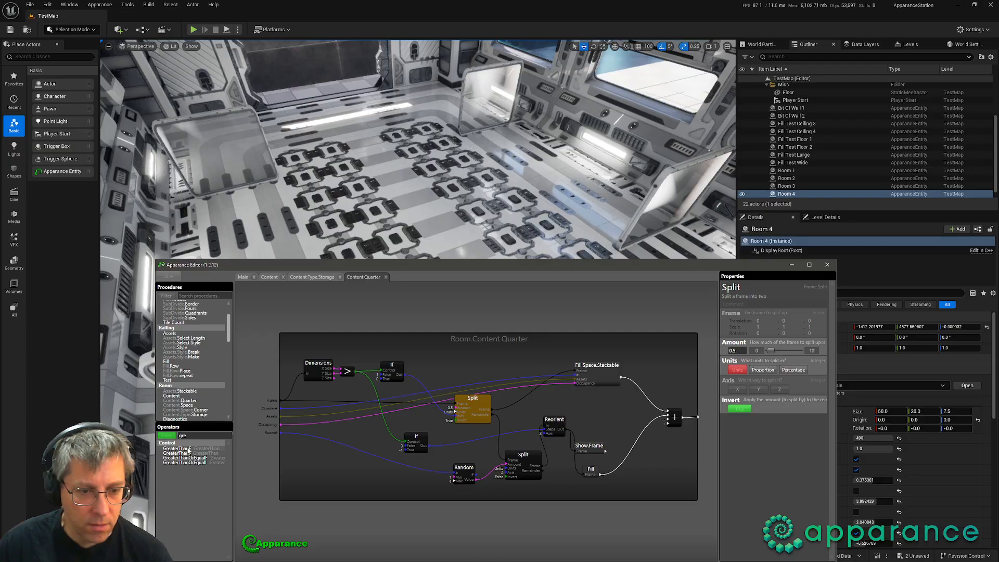
{"action": "left_click_drag", "start_coordinate": [188, 449], "coordinate": [295, 456]}
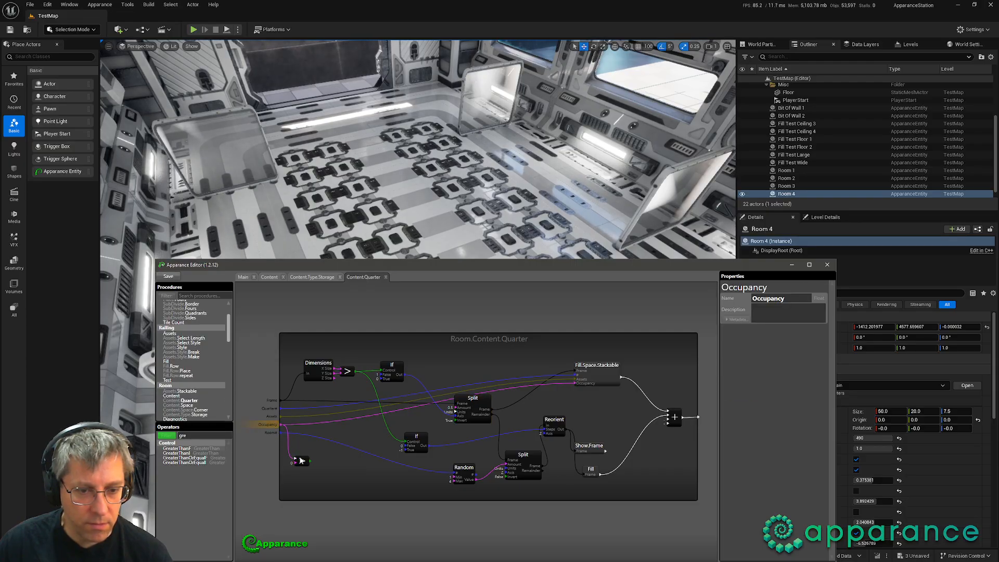
{"action": "left_click", "coordinate": [301, 460]}
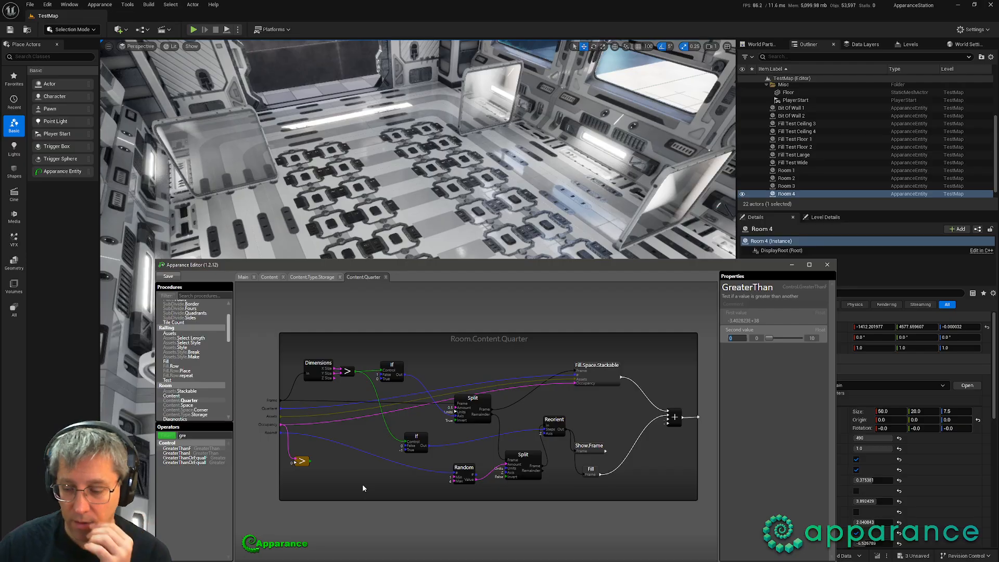
{"action": "type", "text": "2"}
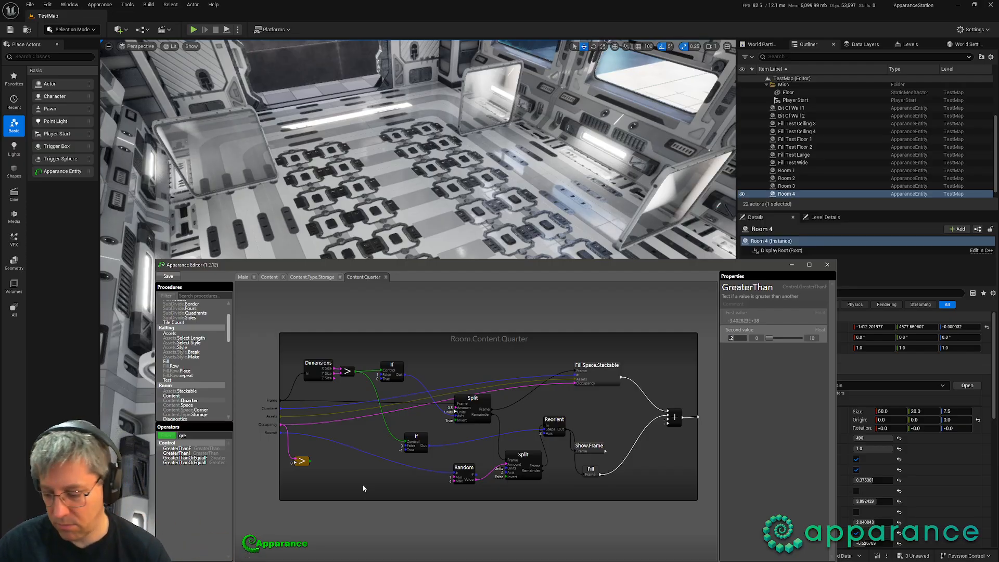
{"action": "key", "text": "Tab"}
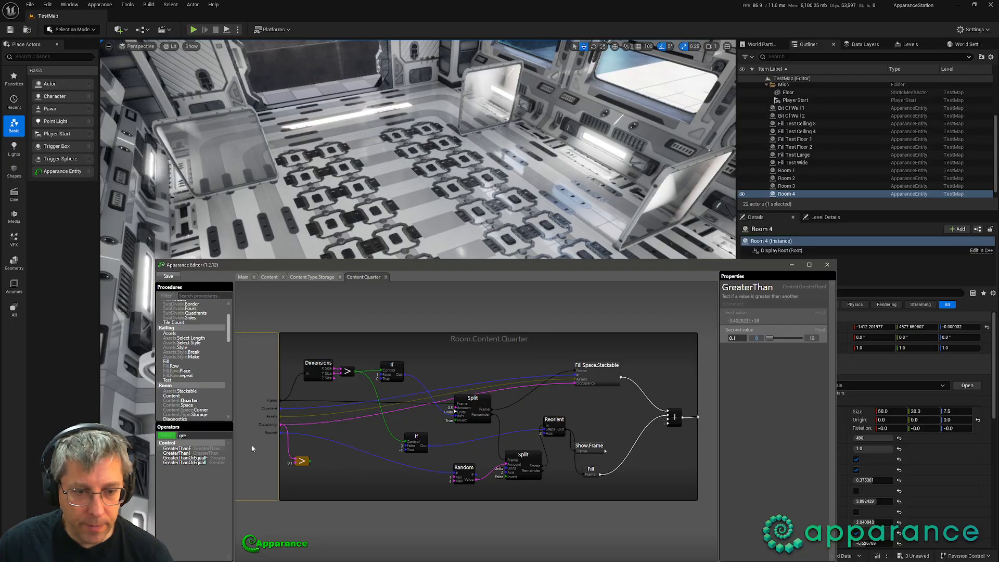
Step: Add an If controlled by the new GreaterThan, set its True value to 0.5, and feed its output into the upper Split's Amount
{"action": "type", "text": "if"}
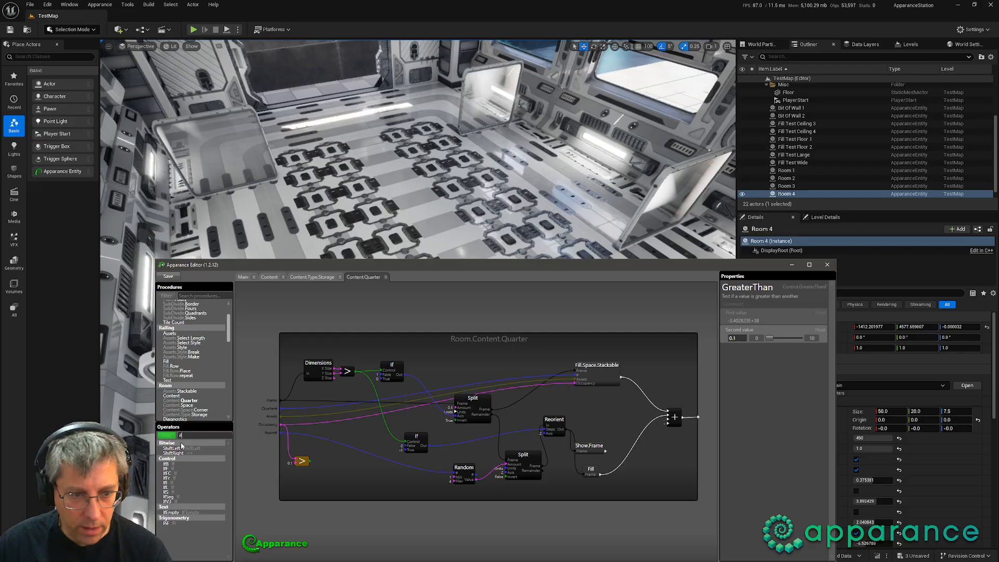
{"action": "left_click_drag", "start_coordinate": [177, 470], "coordinate": [338, 457]}
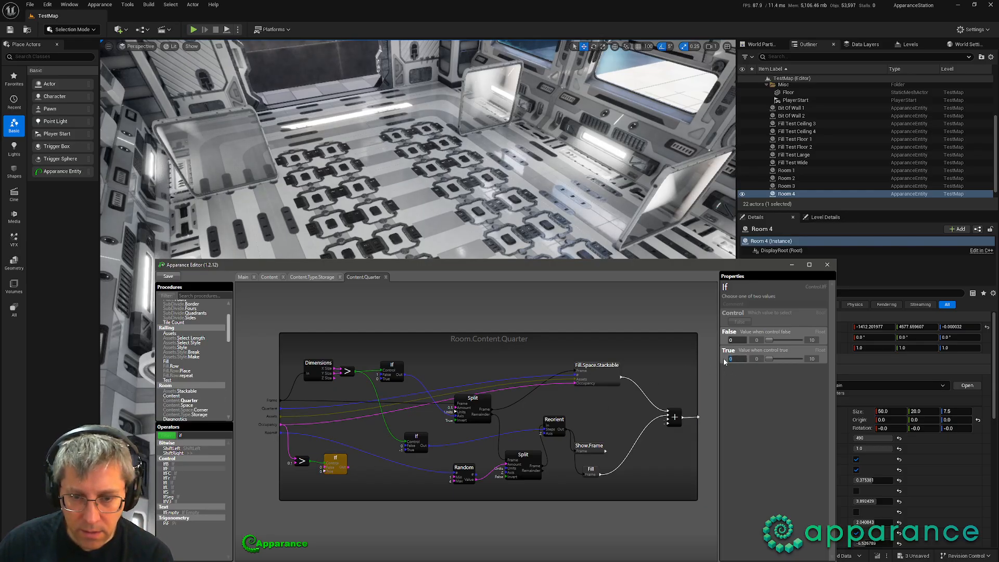
{"action": "key", "text": "Tab"}
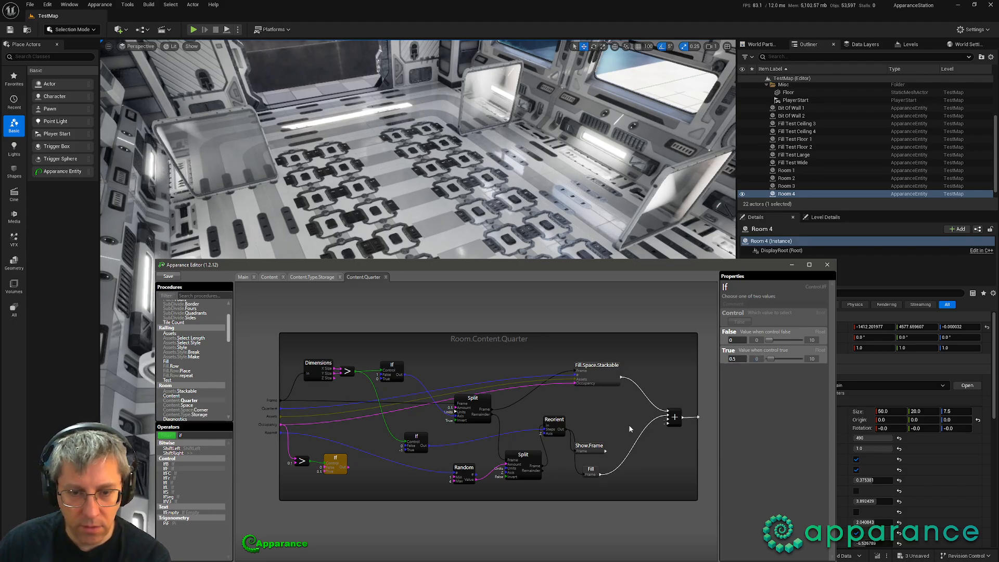
{"action": "left_click_drag", "start_coordinate": [455, 407], "coordinate": [349, 467]}
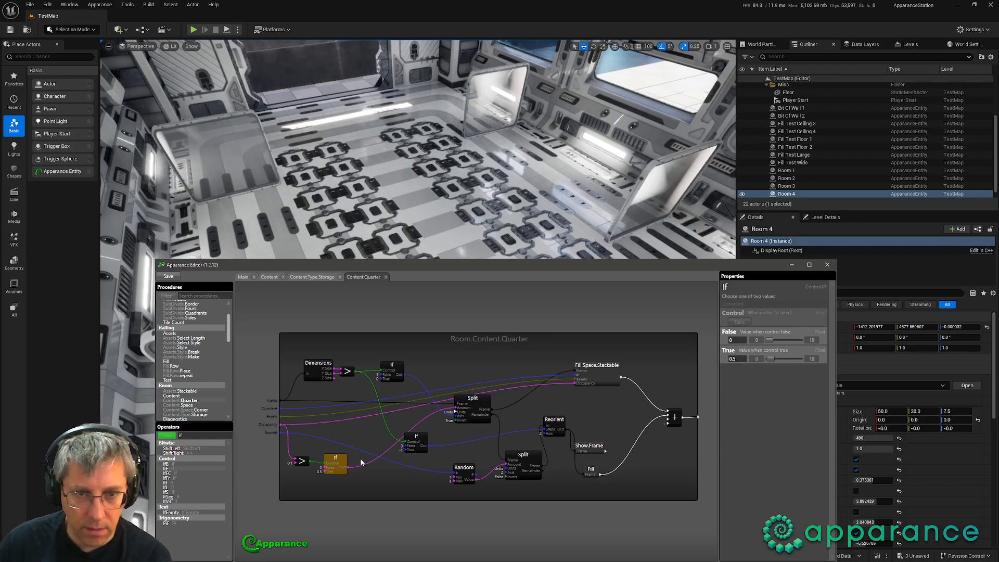
Step: Fly through Room 4 to examine the railings and stacked items, and return to the Content.Quarter graph
{"action": "right_click_drag", "start_coordinate": [471, 189], "coordinate": [284, 190]}
{"action": "key", "text": "w"}
{"action": "scroll", "coordinate": [471, 190], "scroll_direction": "up", "scroll_amount": 5}
{"action": "key", "text": "w"}
{"action": "key", "text": "a"}
{"action": "key", "text": "d"}
{"action": "scroll", "coordinate": [471, 190], "scroll_direction": "down", "scroll_amount": 3}
{"action": "key", "text": "s"}
{"action": "key", "text": "a"}
{"action": "key", "text": "d"}
{"action": "right_click_drag", "start_coordinate": [461, 227], "coordinate": [462, 274]}
{"action": "key", "text": "alt+Tab"}
{"action": "right_click_drag", "start_coordinate": [491, 204], "coordinate": [491, 204]}
{"action": "key", "text": "alt+Tab"}
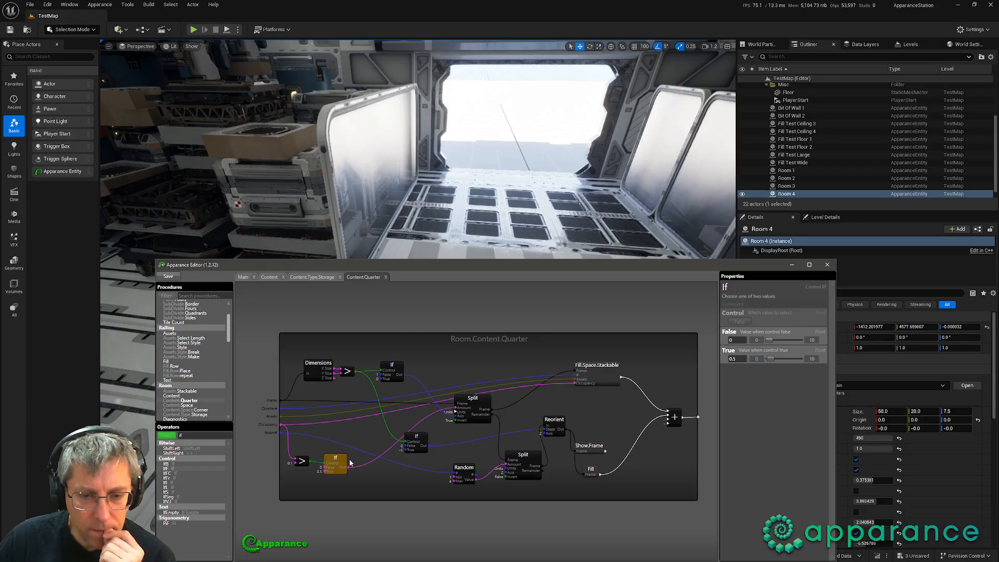
Step: Detach the new If from the GreaterThan and test its Control with true and then false
{"action": "left_click_drag", "start_coordinate": [338, 456], "coordinate": [345, 454]}
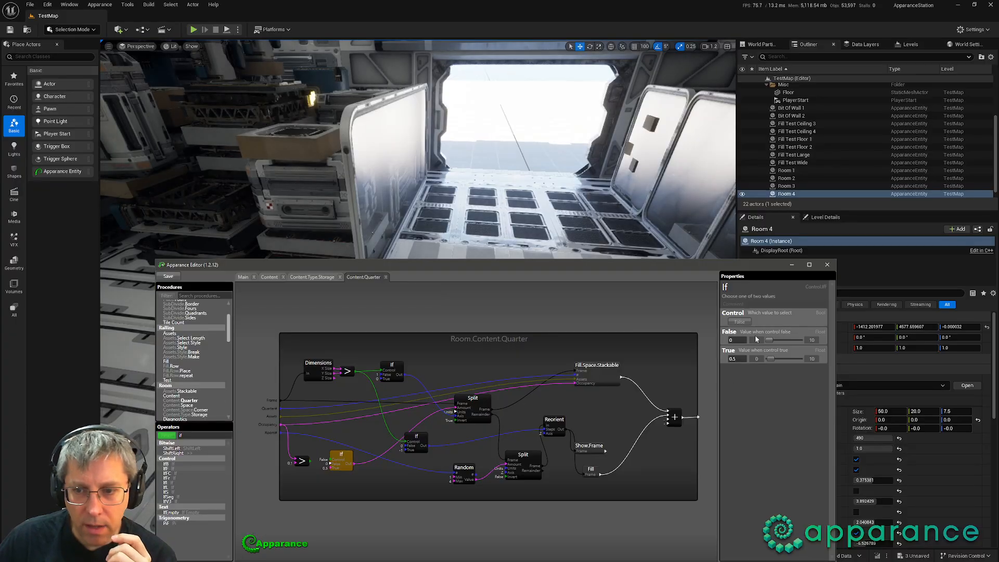
{"action": "left_click", "coordinate": [740, 321]}
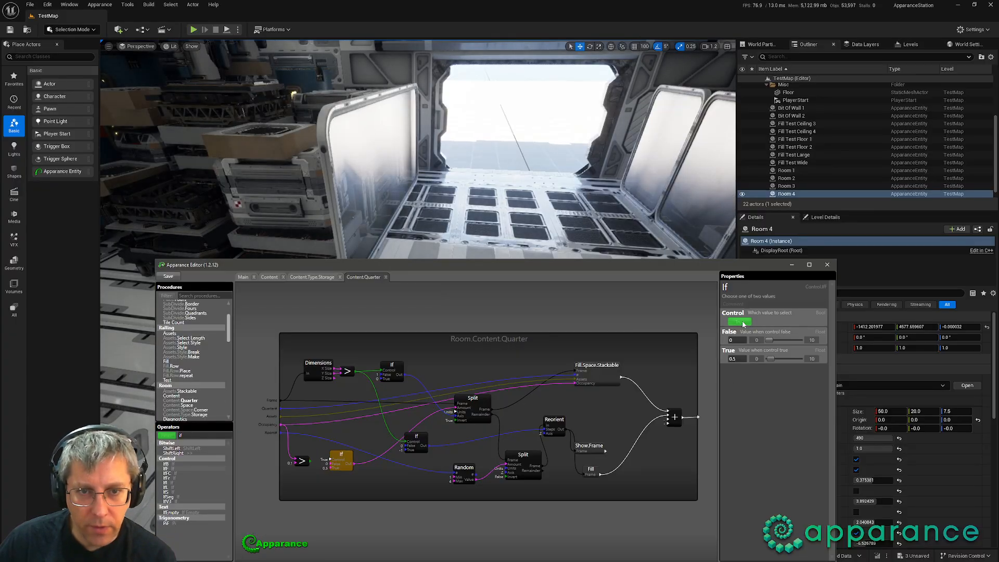
{"action": "left_click", "coordinate": [741, 322]}
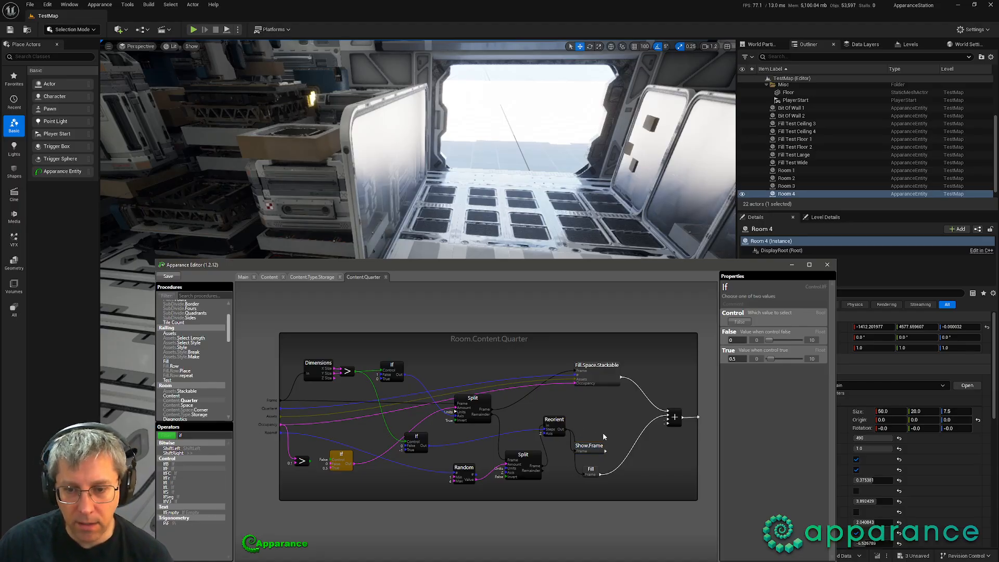
Step: Remove the Show.Frame node and rearrange the Random, lower Split, If, Reorient and Fill nodes into a compact chain
{"action": "left_click_drag", "start_coordinate": [591, 469], "coordinate": [575, 439]}
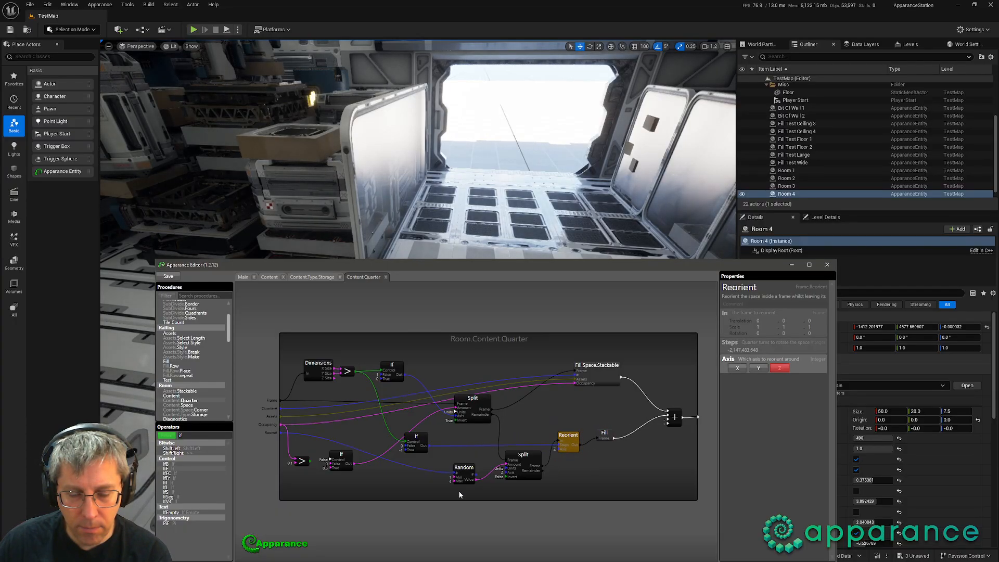
{"action": "left_click_drag", "start_coordinate": [416, 438], "coordinate": [535, 436]}
{"action": "left_click_drag", "start_coordinate": [460, 468], "coordinate": [419, 468]}
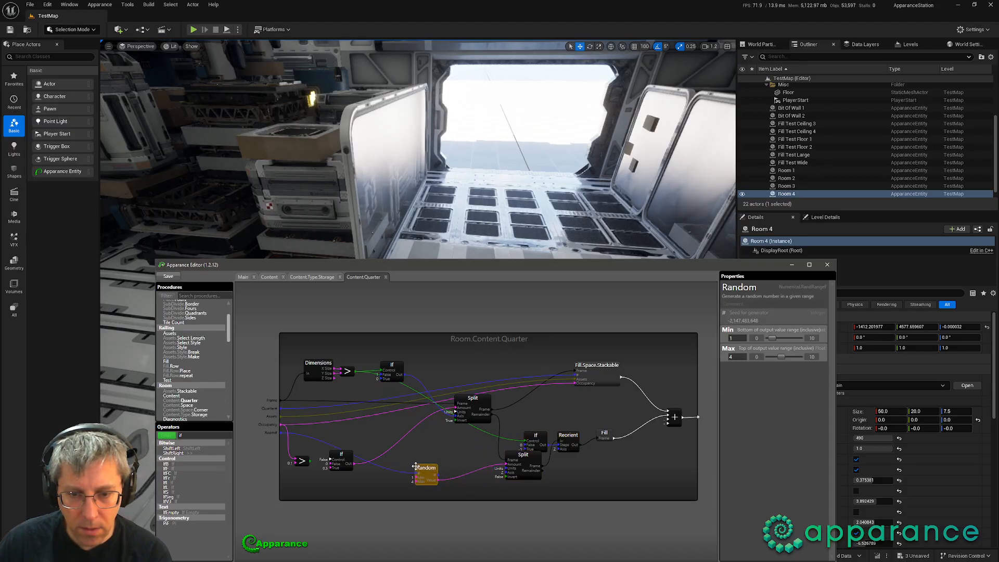
{"action": "left_click_drag", "start_coordinate": [519, 453], "coordinate": [528, 456]}
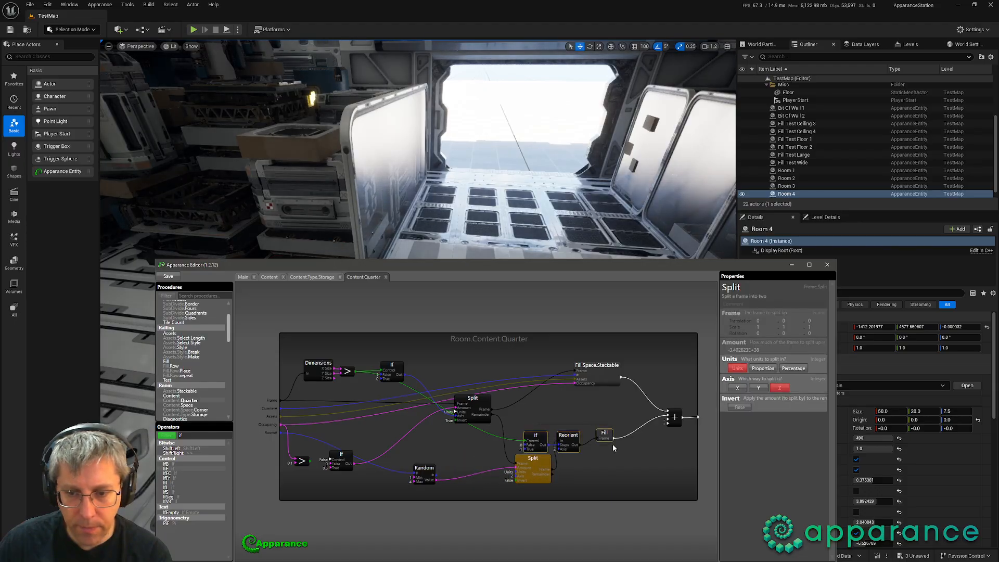
{"action": "left_click_drag", "start_coordinate": [618, 461], "coordinate": [535, 437]}
{"action": "left_click_drag", "start_coordinate": [604, 434], "coordinate": [639, 435]}
{"action": "left_click_drag", "start_coordinate": [567, 458], "coordinate": [528, 455]}
{"action": "left_click_drag", "start_coordinate": [429, 464], "coordinate": [484, 457]}
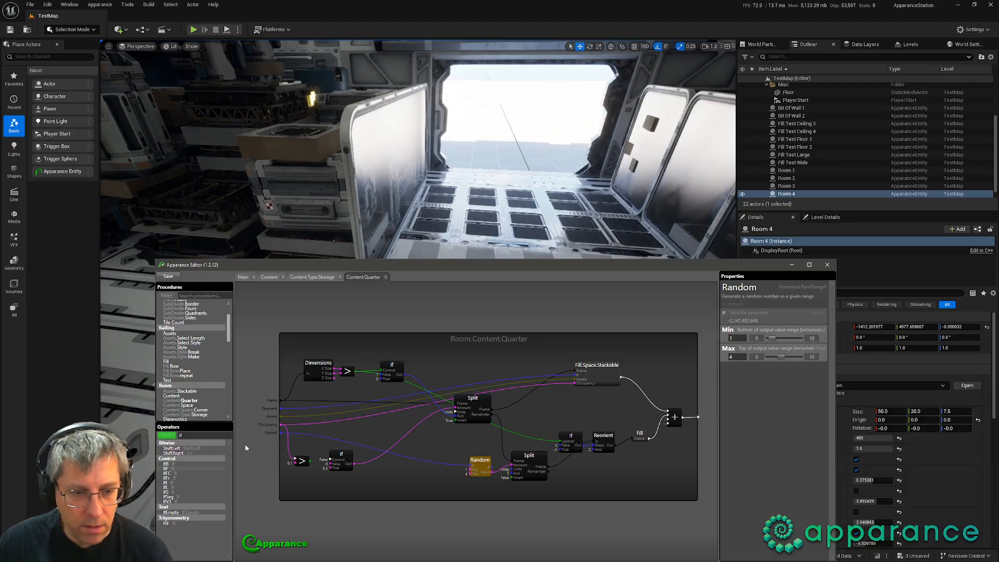
Step: Insert a geometry If between Fill and Merge with Fill feeding its True input, moving Merge further along to make room
{"action": "left_click_drag", "start_coordinate": [182, 496], "coordinate": [640, 454]}
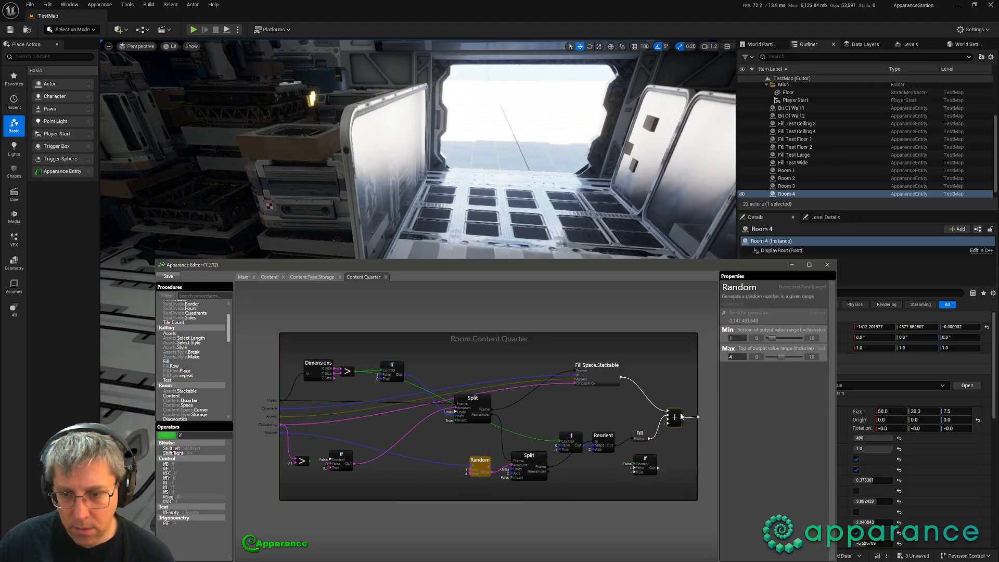
{"action": "left_click_drag", "start_coordinate": [675, 417], "coordinate": [709, 413]}
{"action": "middle_click_drag", "start_coordinate": [676, 451], "coordinate": [588, 457]}
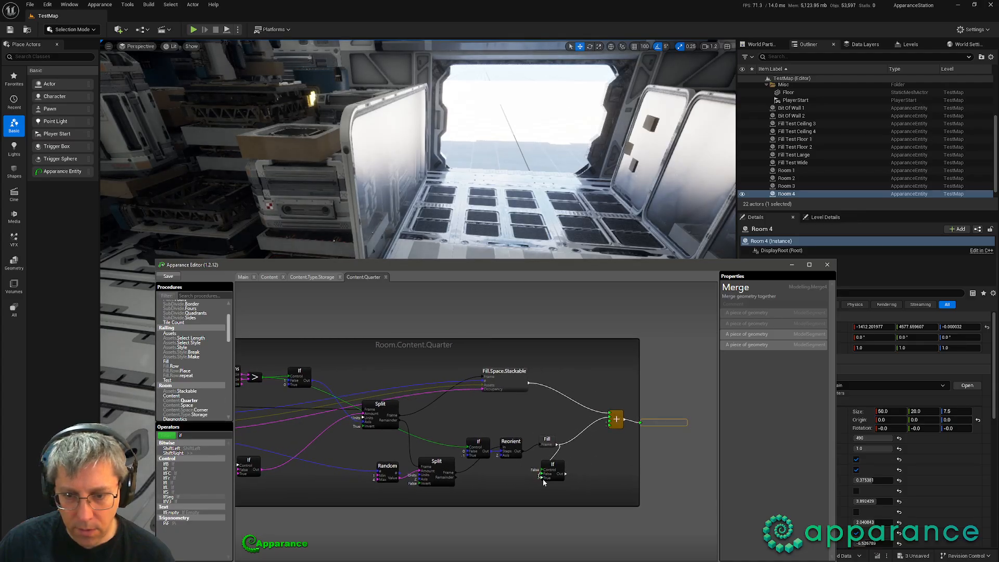
{"action": "left_click_drag", "start_coordinate": [557, 464], "coordinate": [583, 425]}
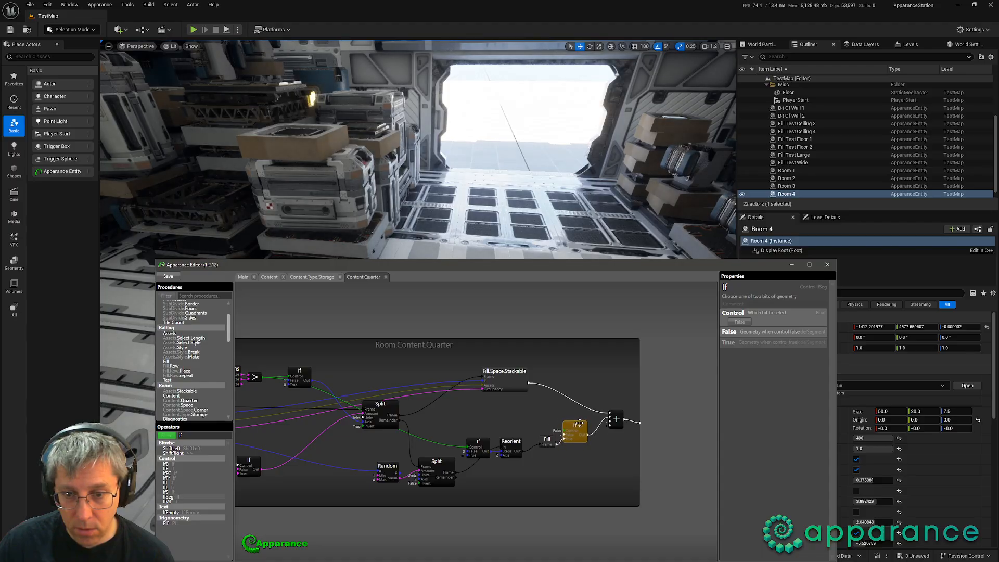
Step: Connect the occupancy GreaterThan to both Ifs' Control inputs and move the value If beside the upper Split
{"action": "middle_click_drag", "start_coordinate": [463, 479], "coordinate": [510, 461]}
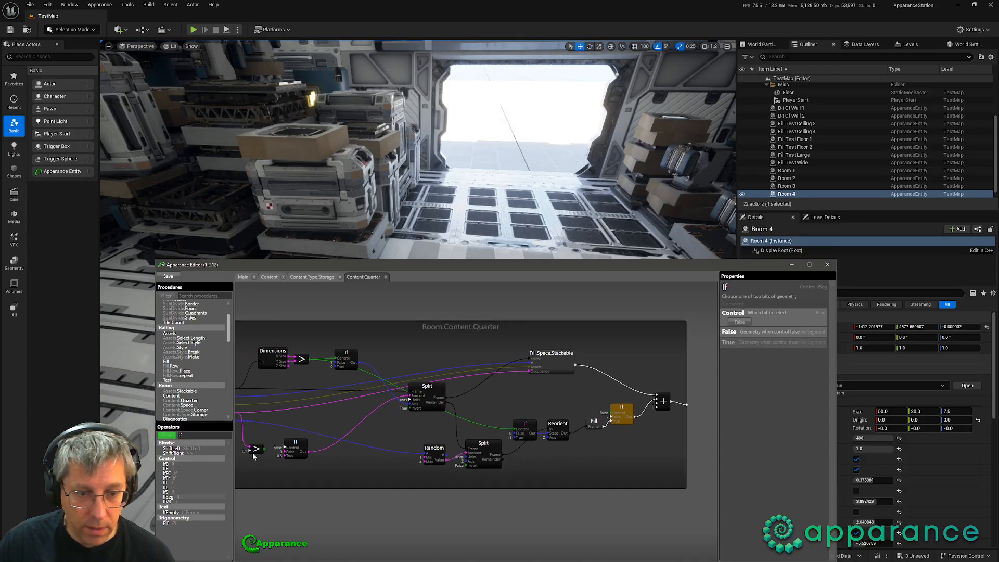
{"action": "left_click_drag", "start_coordinate": [265, 451], "coordinate": [609, 413]}
{"action": "left_click_drag", "start_coordinate": [430, 439], "coordinate": [383, 399]}
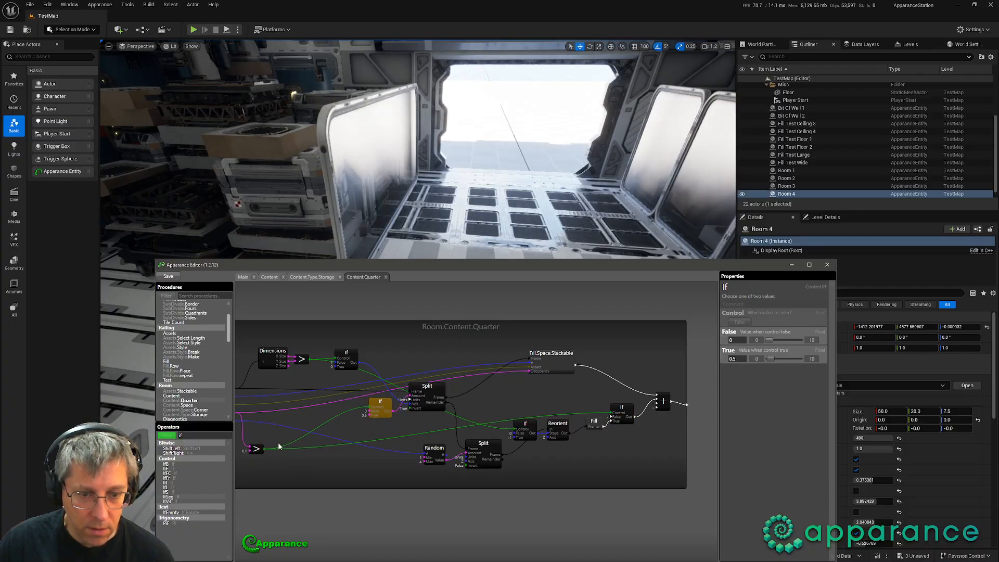
Step: Reposition the occupancy GreaterThan node and give it the comment "dividers?"
{"action": "middle_click_drag", "start_coordinate": [285, 457], "coordinate": [354, 452]}
{"action": "left_click_drag", "start_coordinate": [326, 443], "coordinate": [338, 442]}
{"action": "scroll", "coordinate": [476, 419], "scroll_direction": "up", "scroll_amount": 2}
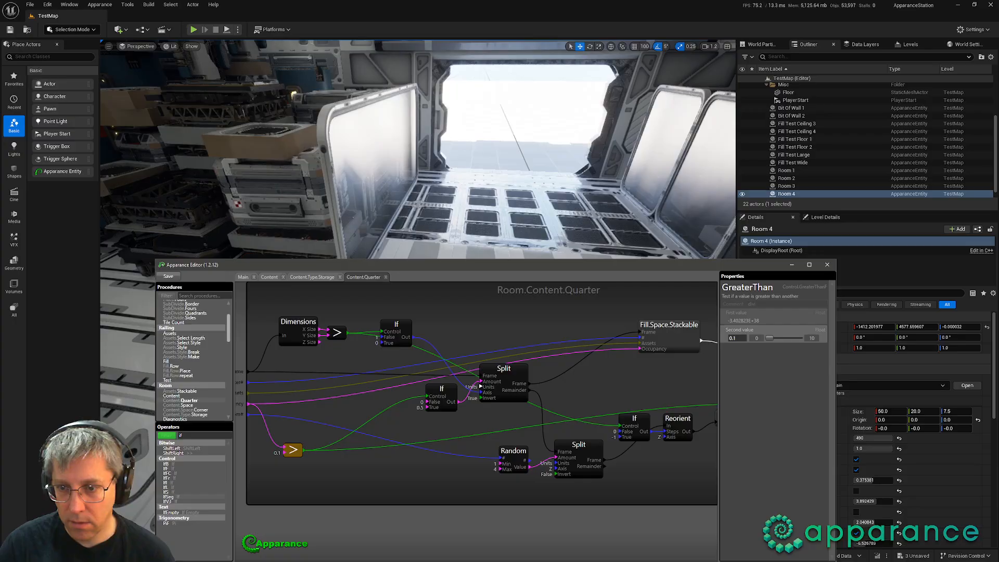
{"action": "type", "text": "?"}
{"action": "key", "text": "Return"}
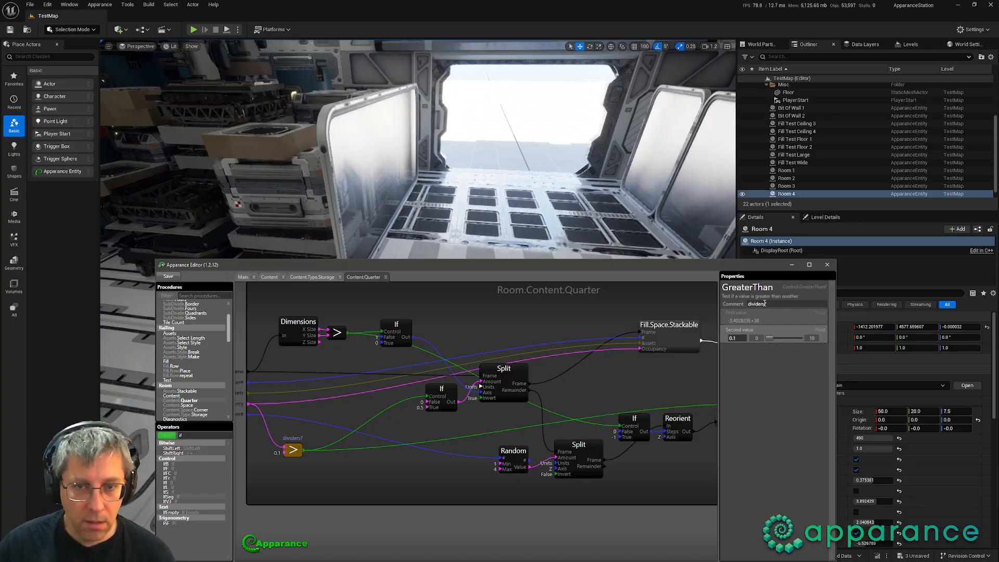
{"action": "left_click", "coordinate": [328, 482]}
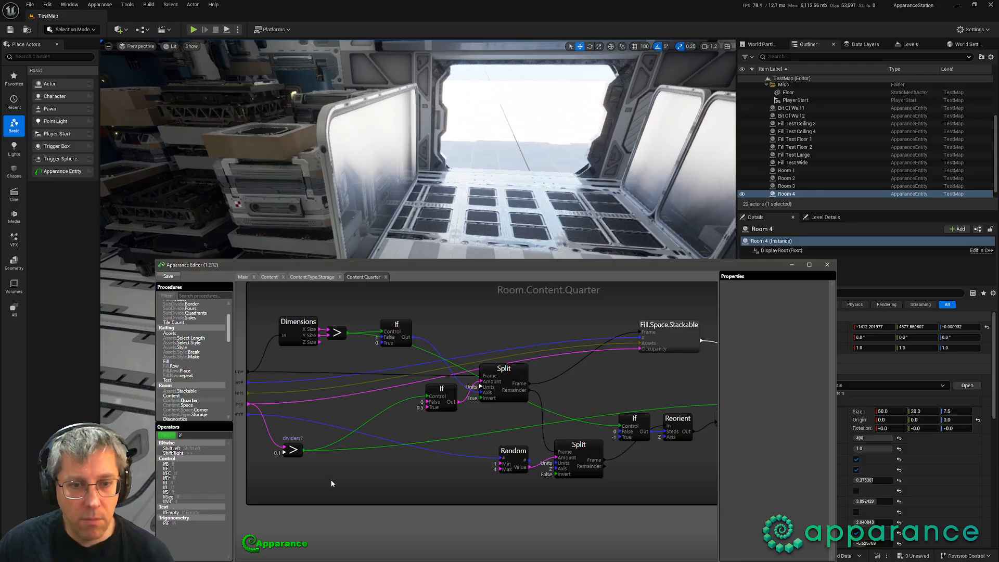
Step: Select Room 2 in the level and raise its Occupancy to about 0.8
{"action": "left_click", "coordinate": [440, 229]}
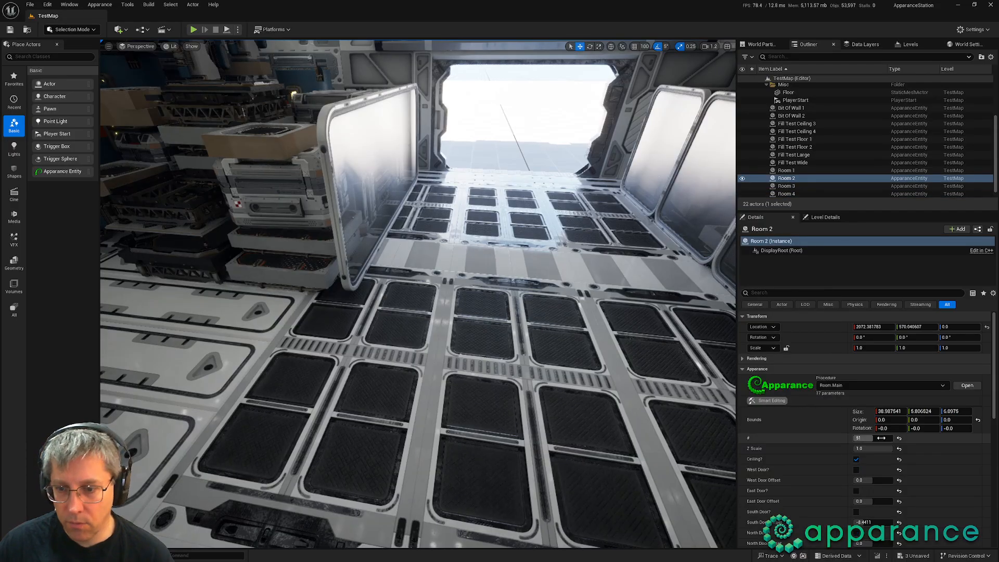
{"action": "scroll", "coordinate": [811, 470], "scroll_direction": "down", "scroll_amount": 3}
{"action": "scroll", "coordinate": [812, 474], "scroll_direction": "down", "scroll_amount": 1}
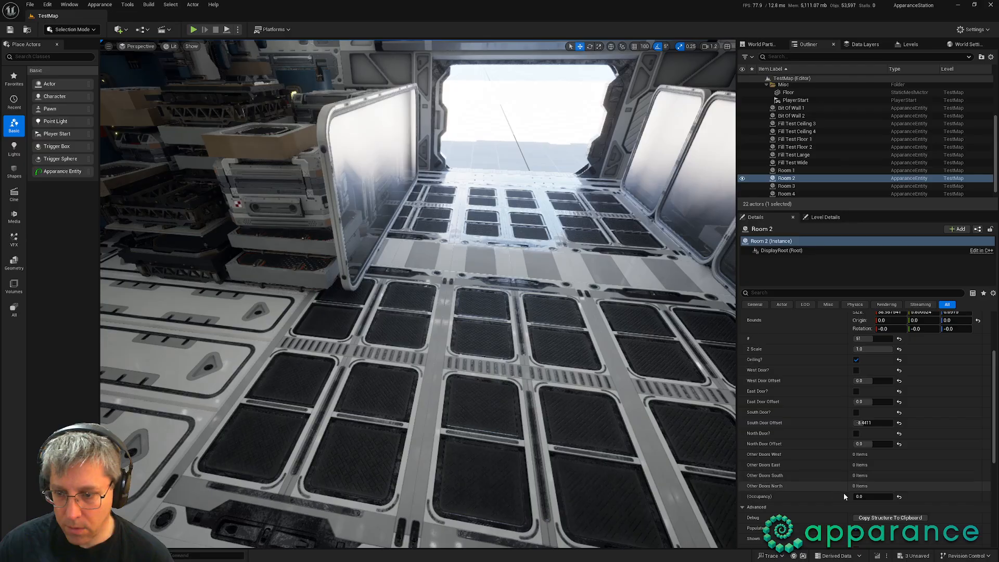
{"action": "left_click_drag", "start_coordinate": [872, 496], "coordinate": [884, 496]}
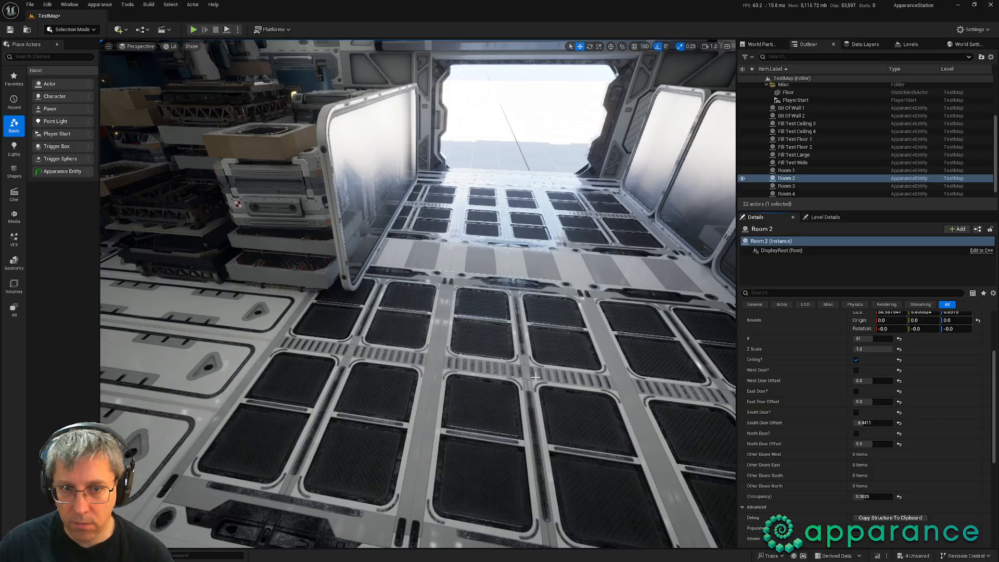
{"action": "right_click_drag", "start_coordinate": [536, 377], "coordinate": [517, 370]}
Step: Select Room 4, lower its Occupancy to 0.1675, and look around the room at the railings
{"action": "left_click", "coordinate": [530, 307]}
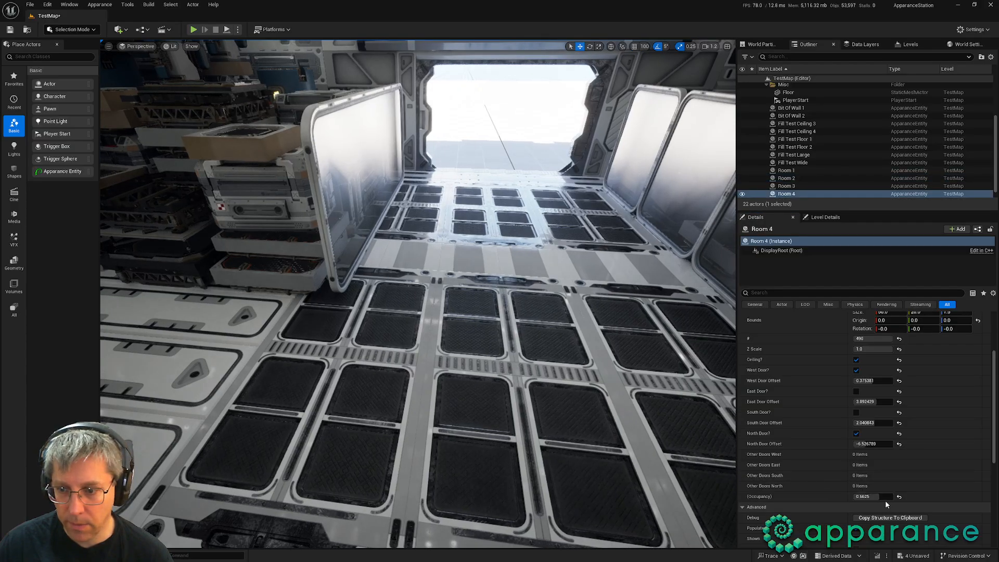
{"action": "left_click_drag", "start_coordinate": [883, 497], "coordinate": [859, 497]}
{"action": "right_click_drag", "start_coordinate": [417, 294], "coordinate": [629, 297]}
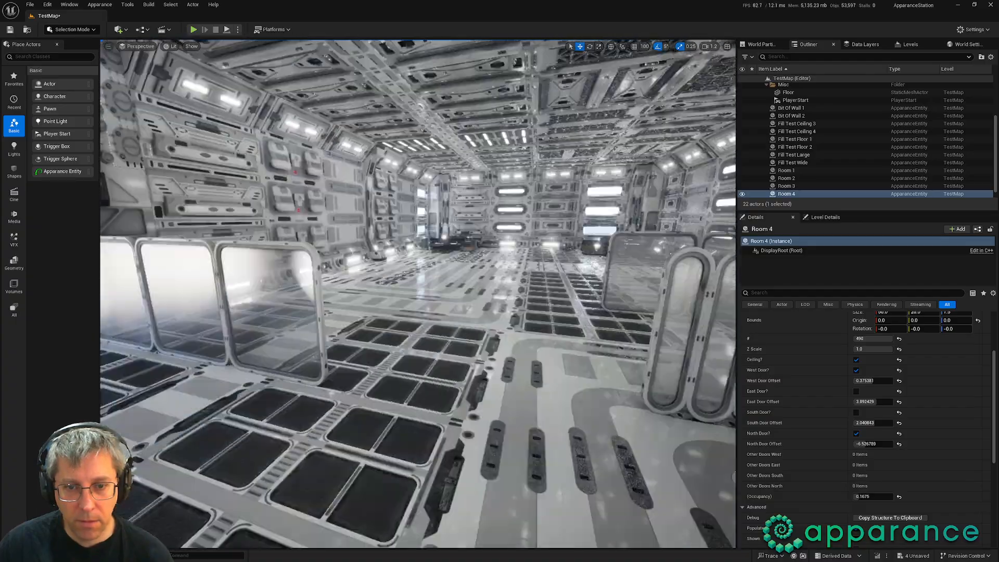
{"action": "key", "text": "s"}
{"action": "right_click_drag", "start_coordinate": [418, 294], "coordinate": [244, 287]}
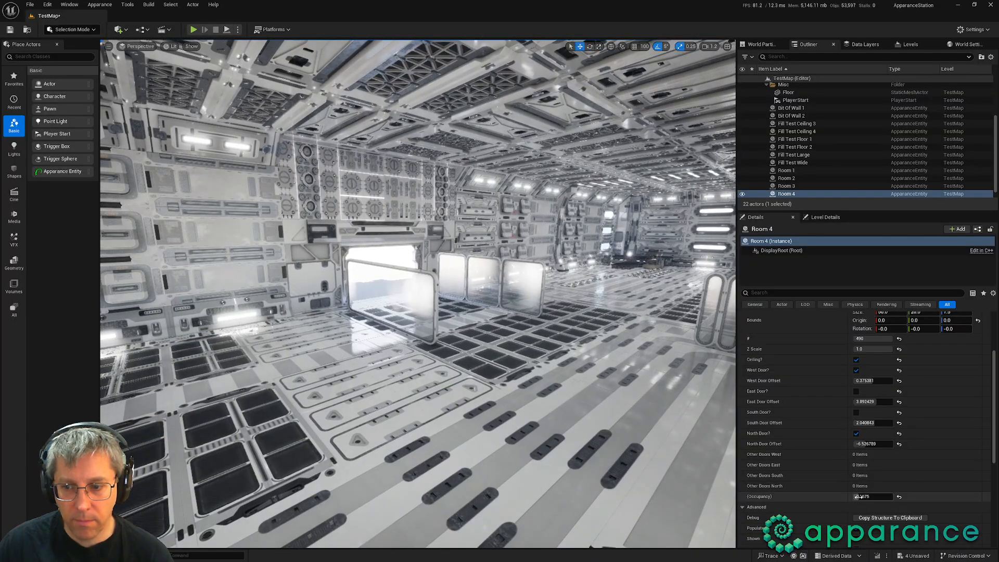
Step: Raise Room 4's Occupancy to 0.525 and inspect the stacked items and railings
{"action": "left_click_drag", "start_coordinate": [859, 497], "coordinate": [879, 498]}
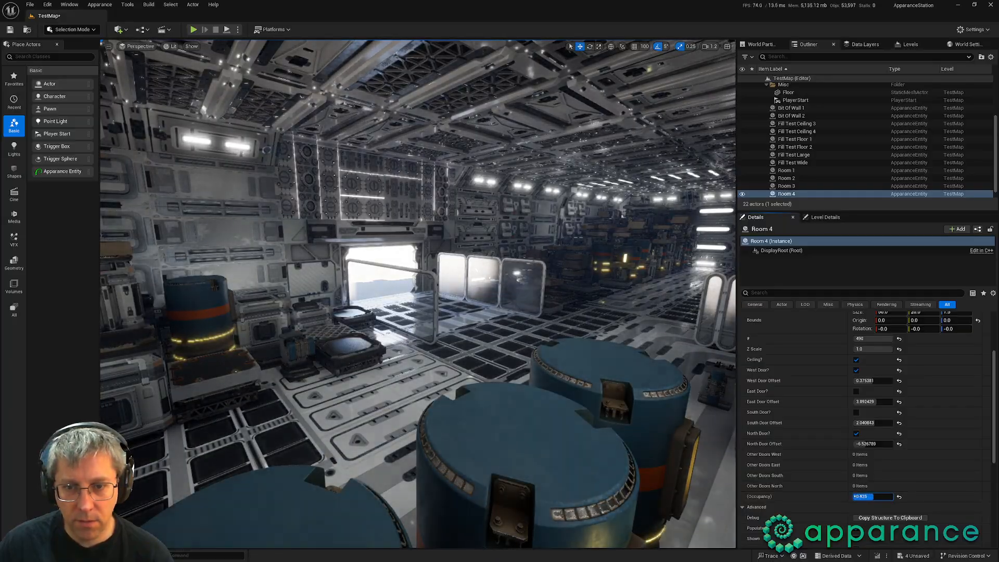
{"action": "right_click_drag", "start_coordinate": [625, 364], "coordinate": [546, 364]}
{"action": "right_click_drag", "start_coordinate": [557, 457], "coordinate": [593, 443]}
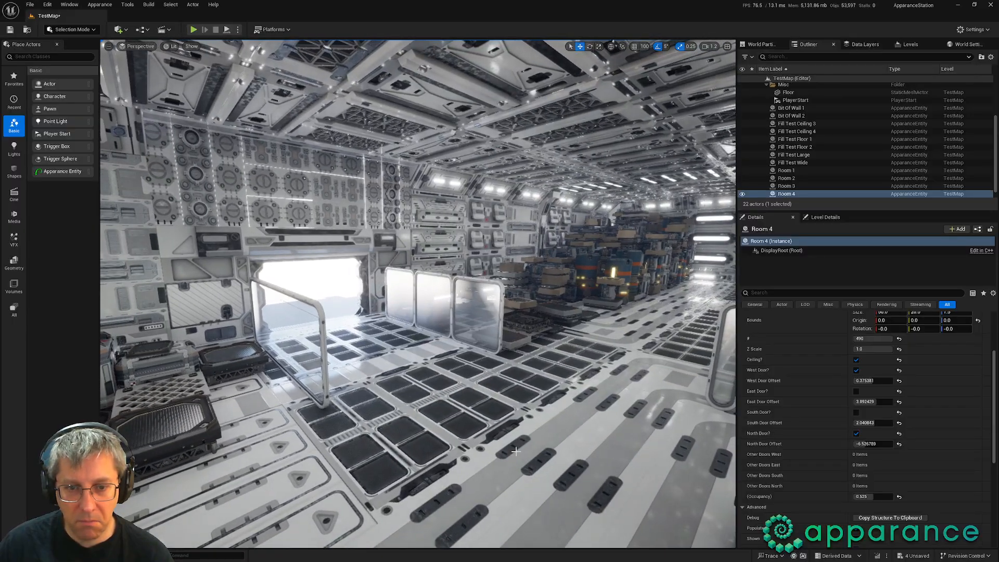
Step: Set the second value of the "dividers?" GreaterThan to 0.5 in the Content.Quarter graph
{"action": "key", "text": "alt+Tab"}
{"action": "left_click", "coordinate": [292, 450]}
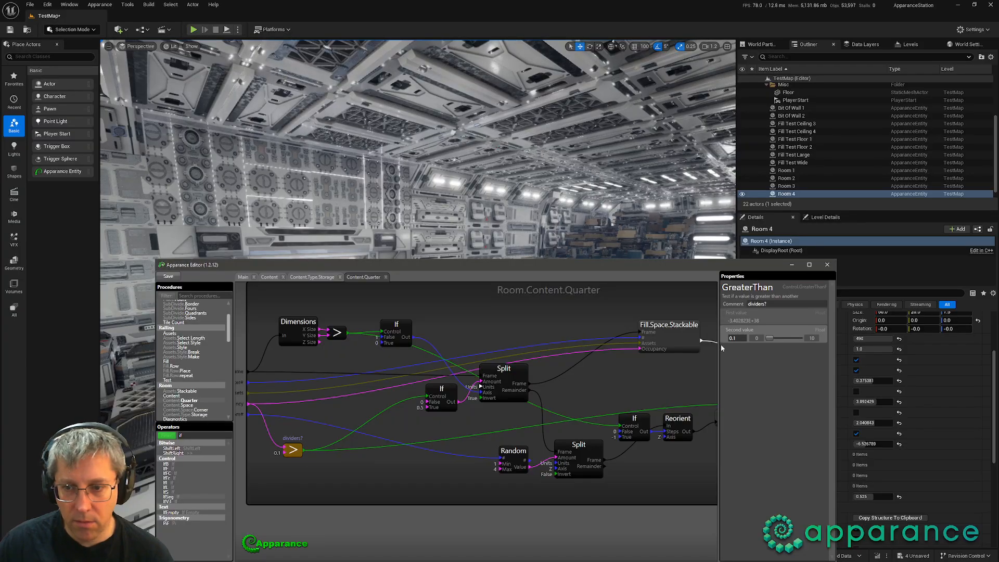
{"action": "type", "text": "0.5"}
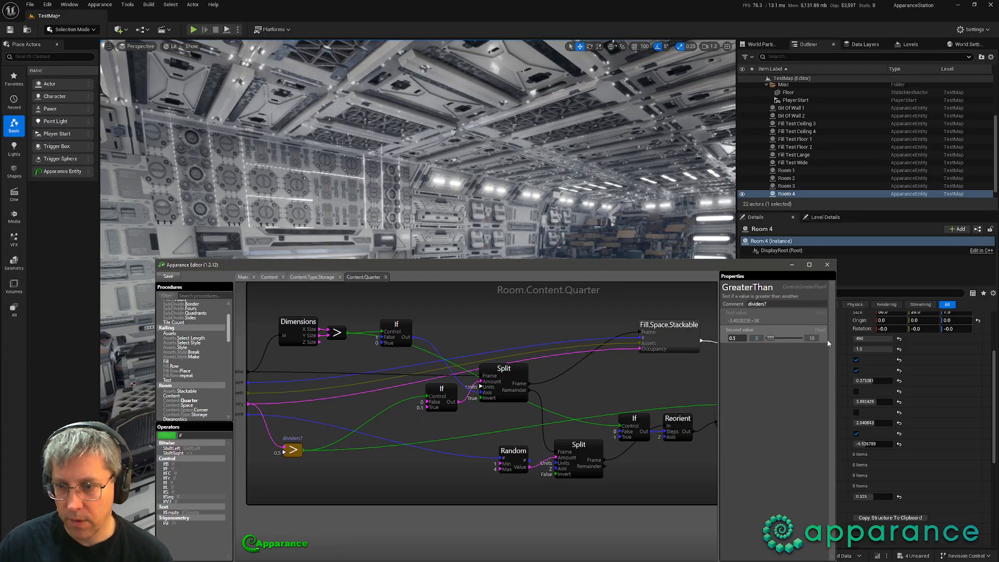
{"action": "left_click", "coordinate": [375, 479]}
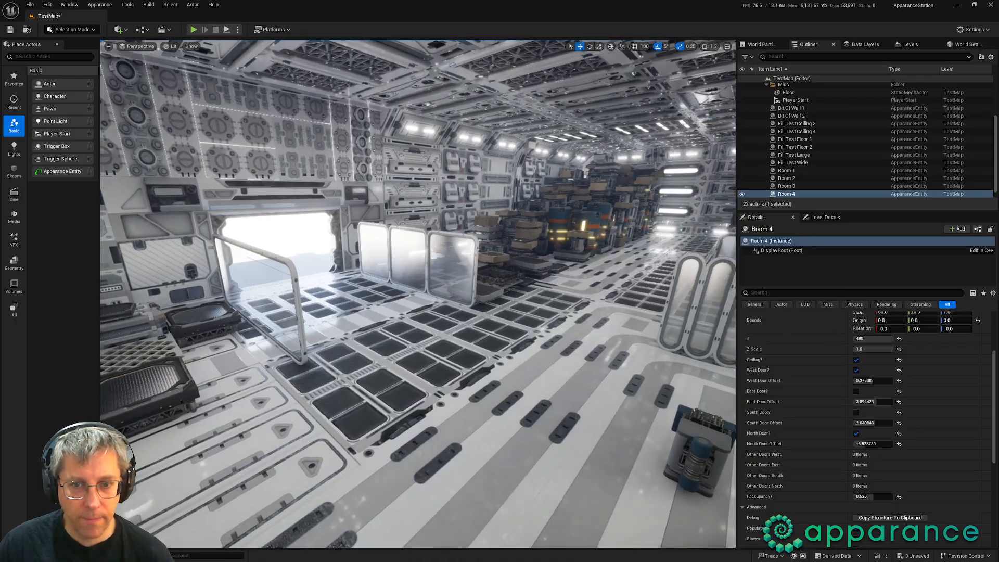
Step: Set Room 4's Occupancy to 0.575 and move through the room to check its railings and stacks
{"action": "right_click_drag", "start_coordinate": [418, 294], "coordinate": [359, 273]}
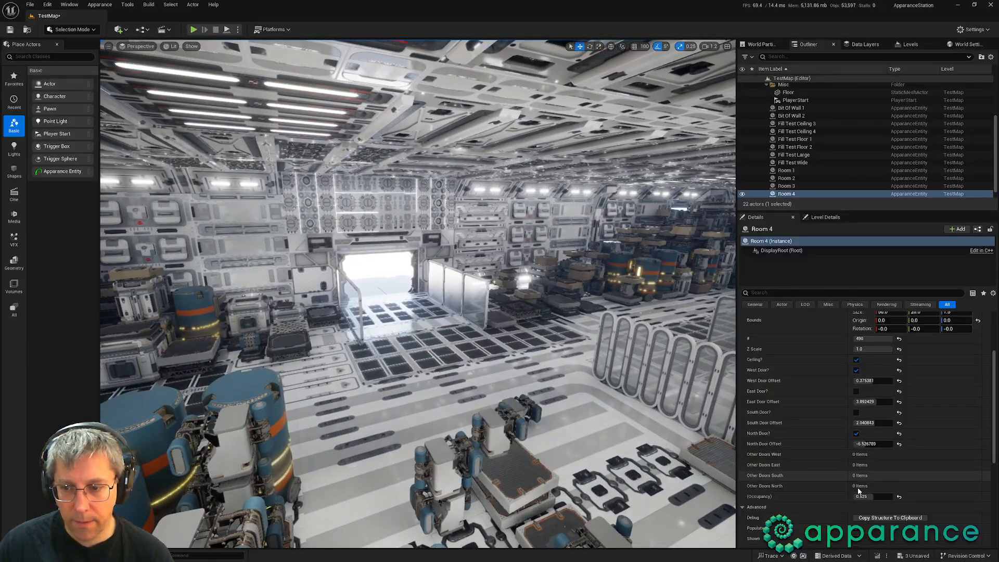
{"action": "left_click_drag", "start_coordinate": [866, 496], "coordinate": [870, 497]}
{"action": "right_click_drag", "start_coordinate": [417, 294], "coordinate": [499, 299]}
{"action": "key", "text": "a"}
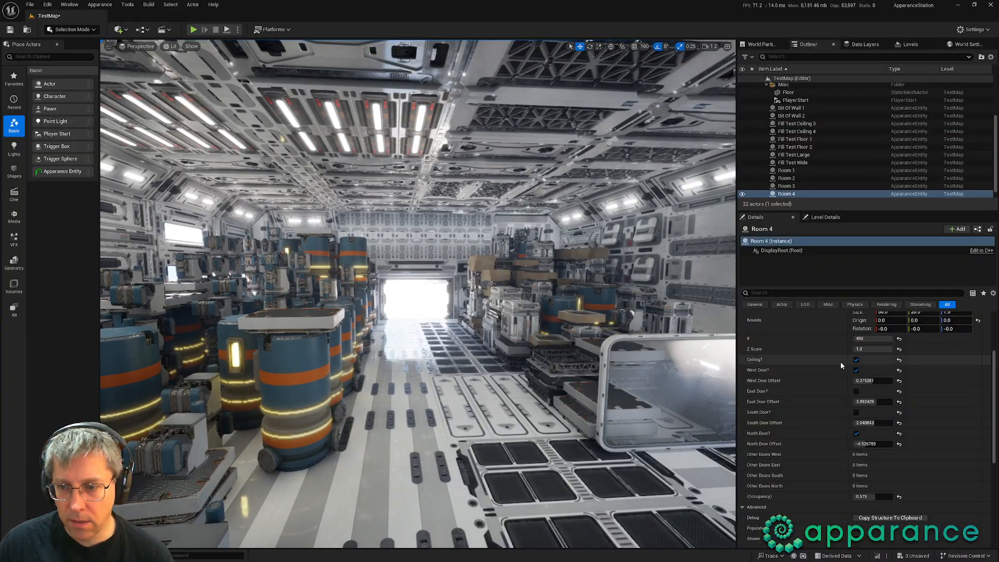
Step: Turn off Room 4's ceiling, frame the room, and inspect its layout from above
{"action": "left_click", "coordinate": [855, 360]}
{"action": "key", "text": "f"}
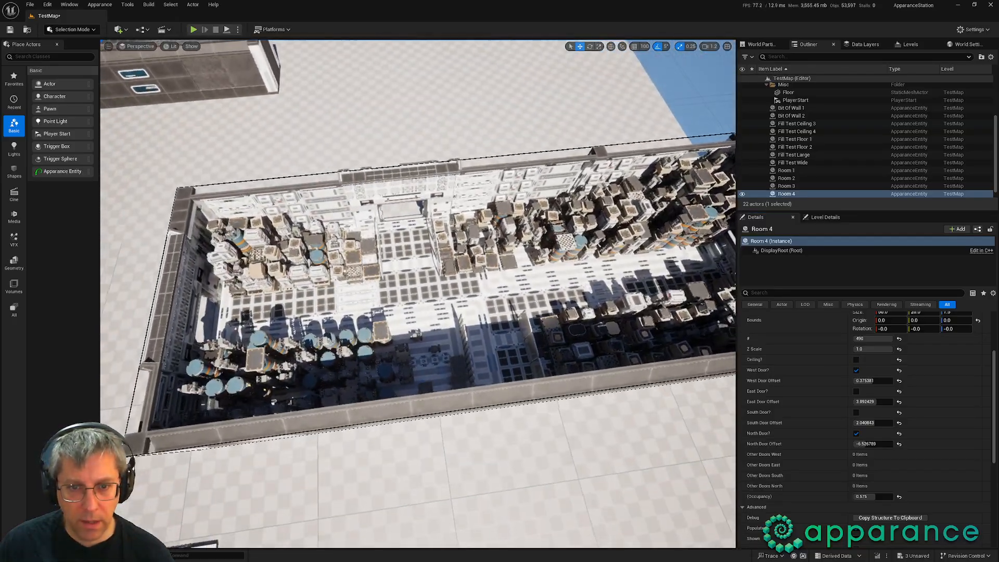
{"action": "right_click_drag", "start_coordinate": [418, 294], "coordinate": [377, 310]}
{"action": "right_click_drag", "start_coordinate": [485, 385], "coordinate": [406, 383]}
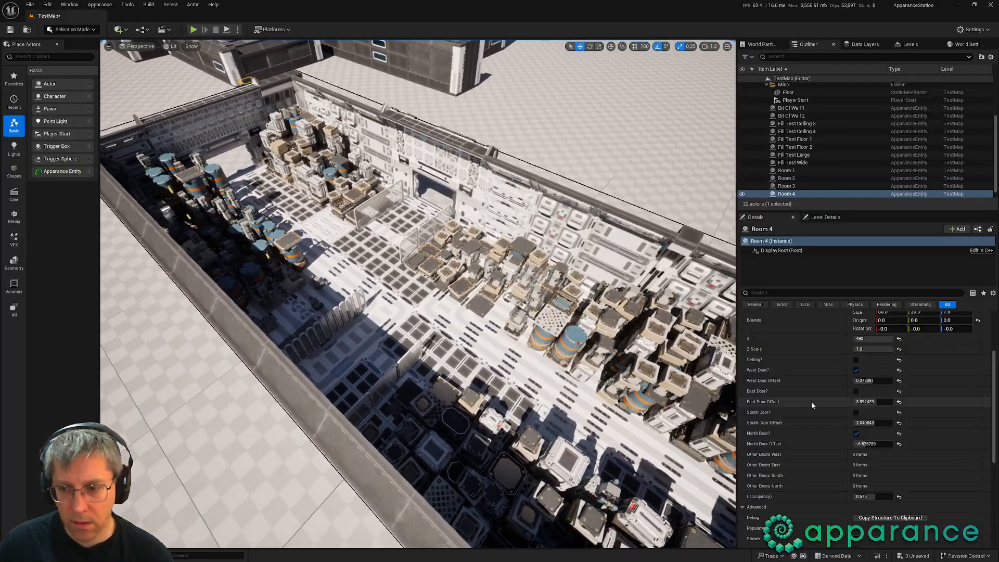
Step: Set the X size of Room 4's bounds to 20 and check the room's layout from above
{"action": "scroll", "coordinate": [886, 338], "scroll_direction": "up", "scroll_amount": 2}
{"action": "left_click", "coordinate": [890, 349]}
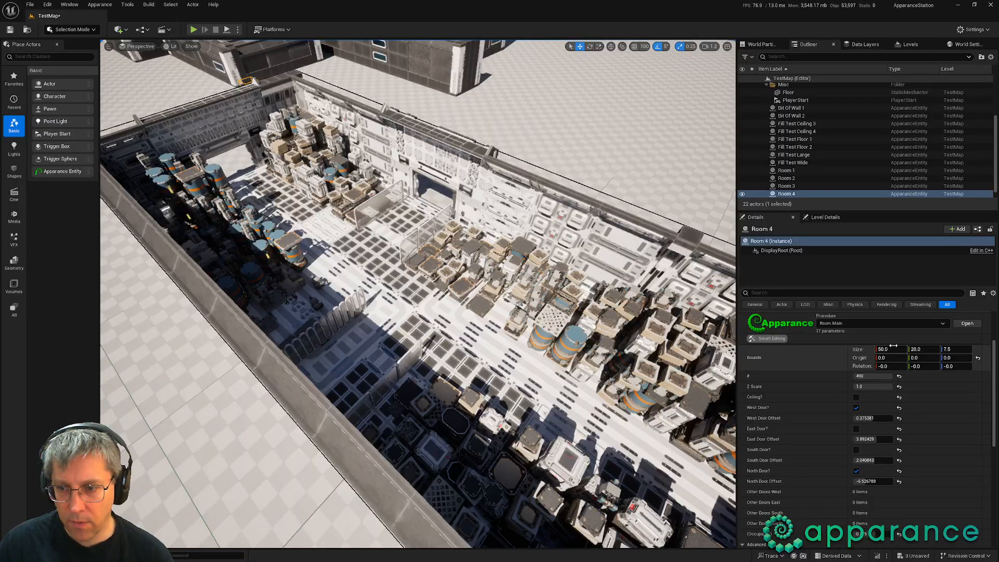
{"action": "type", "text": "20"}
{"action": "key", "text": "Return"}
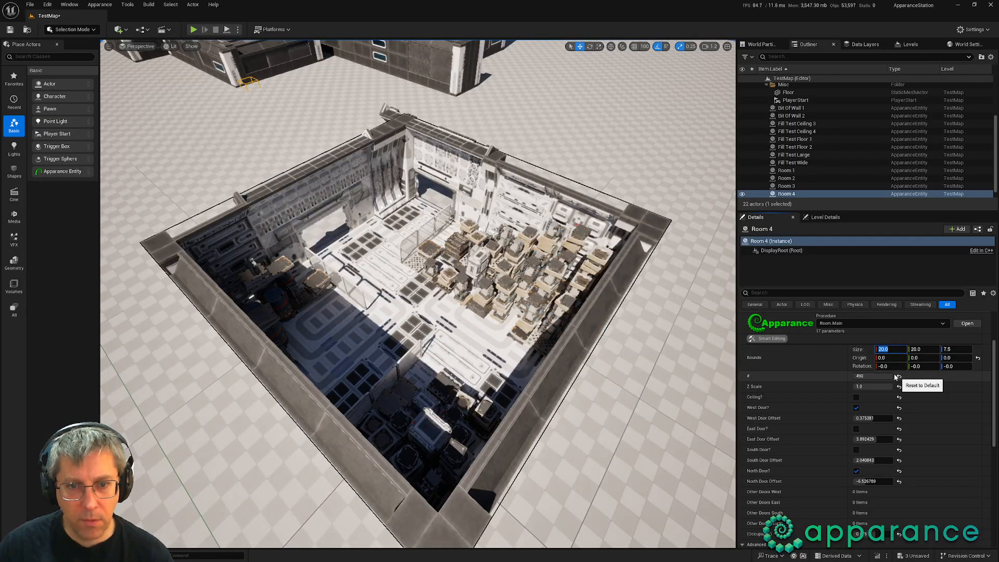
{"action": "right_click_drag", "start_coordinate": [494, 322], "coordinate": [565, 311]}
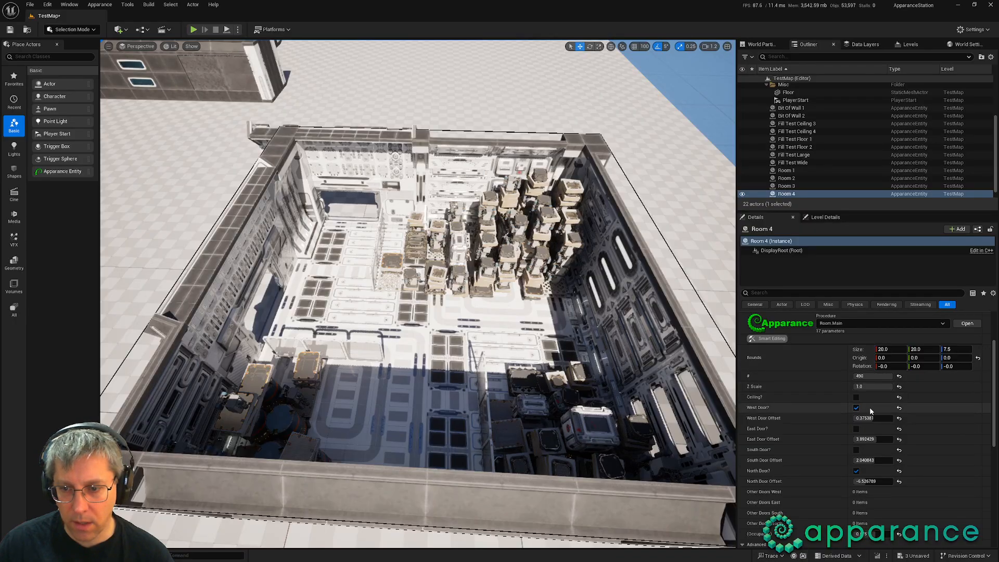
Step: Set the X size of Room 4's bounds to 25
{"action": "left_click", "coordinate": [887, 350]}
{"action": "type", "text": "25"}
{"action": "key", "text": "Return"}
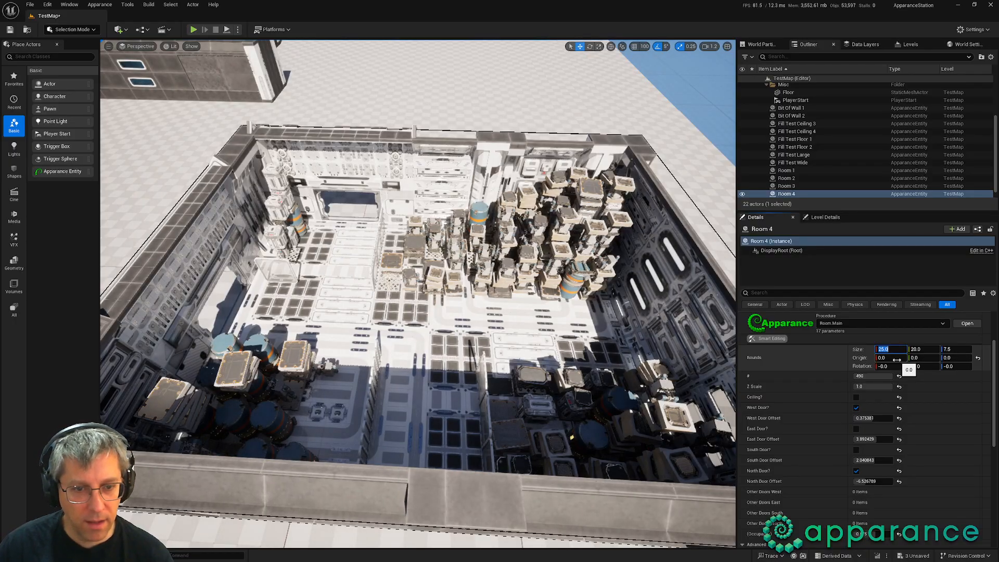
Step: Examine the railings, stacked items and doorway clearances in each quarter of Room 4 from several angles
{"action": "right_click_drag", "start_coordinate": [521, 292], "coordinate": [433, 261]}
{"action": "key", "text": "w"}
{"action": "key", "text": "d"}
{"action": "key", "text": "a"}
{"action": "key", "text": "s"}
{"action": "key", "text": "s"}
{"action": "key", "text": "a"}
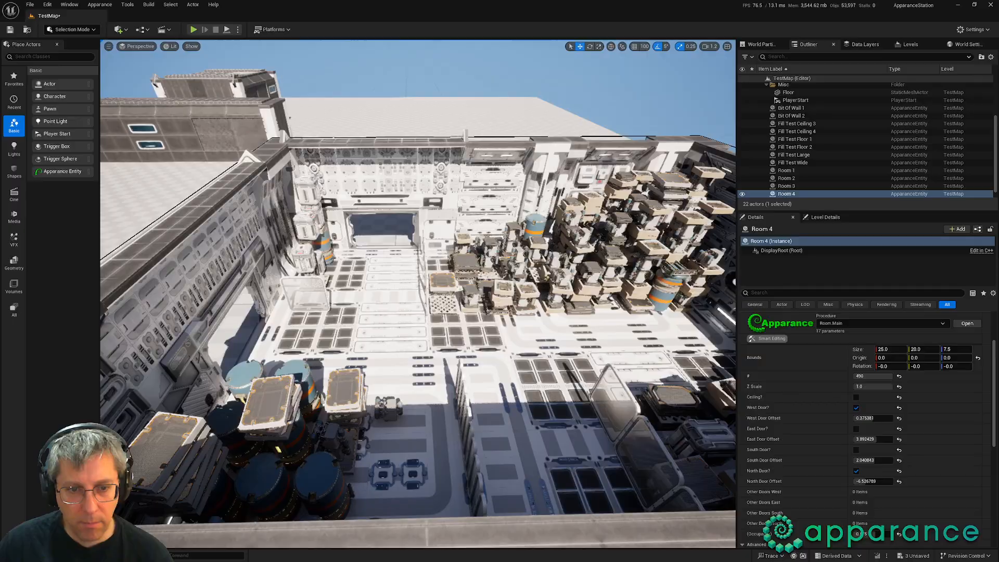
{"action": "right_click_drag", "start_coordinate": [537, 310], "coordinate": [538, 310]}
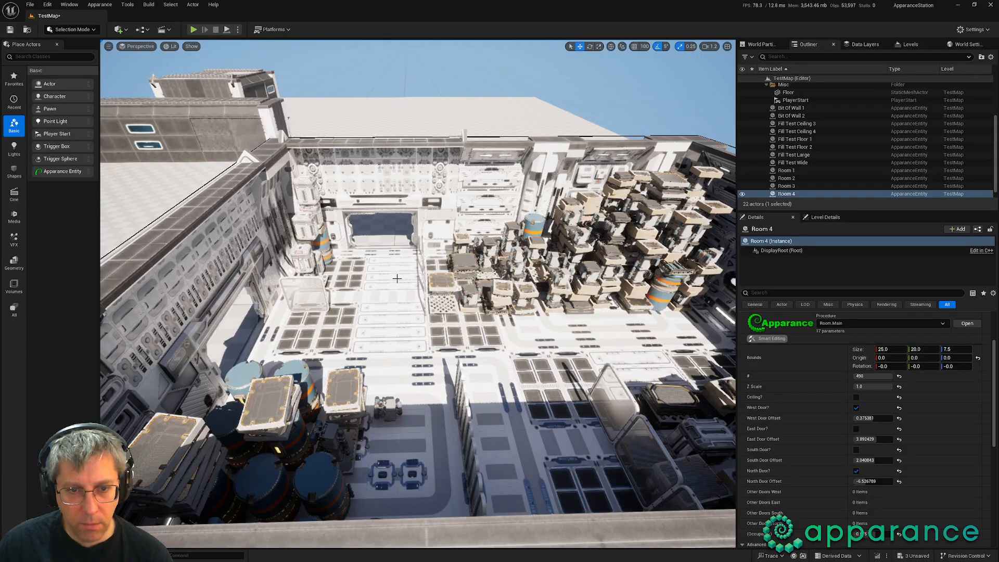
{"action": "right_click", "coordinate": [390, 306]}
{"action": "right_click_drag", "start_coordinate": [390, 307], "coordinate": [322, 294]}
{"action": "key", "text": "w"}
{"action": "right_click_drag", "start_coordinate": [347, 255], "coordinate": [345, 254]}
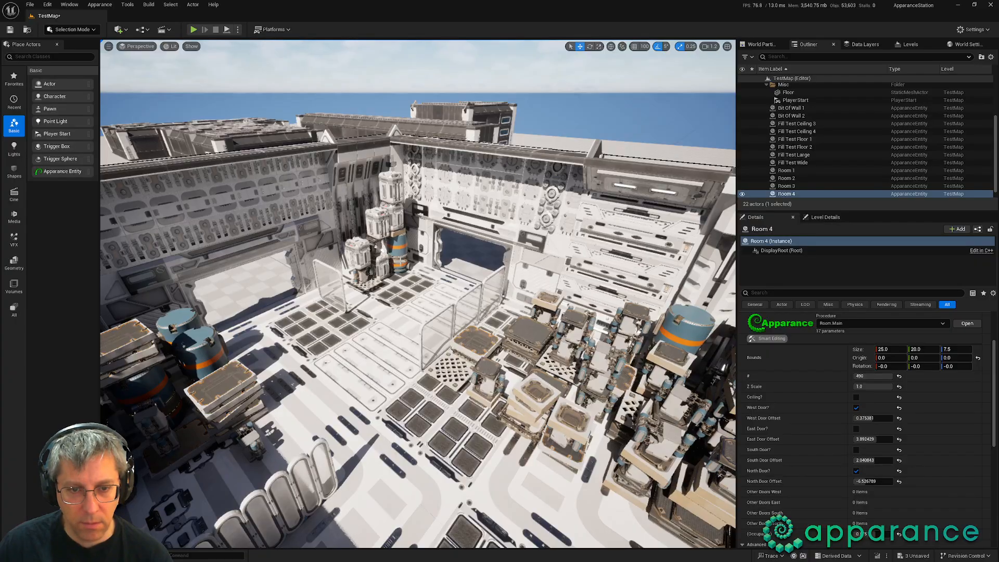
{"action": "key", "text": "a"}
{"action": "mouse_move", "coordinate": [392, 296]}
{"action": "right_mouse_down"}
{"action": "mouse_move", "coordinate": [452, 295]}
{"action": "mouse_move", "coordinate": [408, 295]}
{"action": "right_mouse_up"}
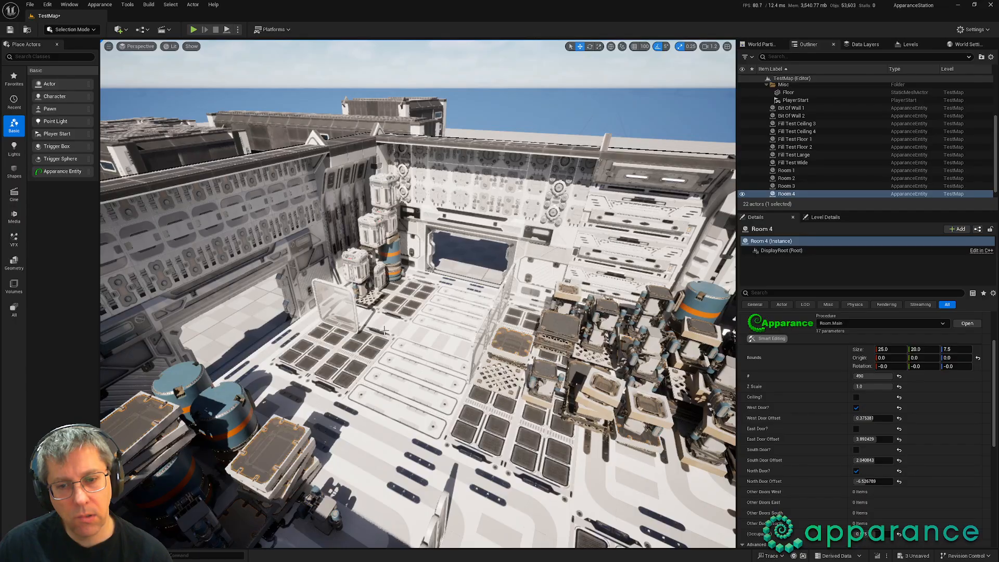
{"action": "right_click_drag", "start_coordinate": [388, 329], "coordinate": [466, 322]}
{"action": "key", "text": "a"}
{"action": "right_click_drag", "start_coordinate": [366, 326], "coordinate": [424, 336]}
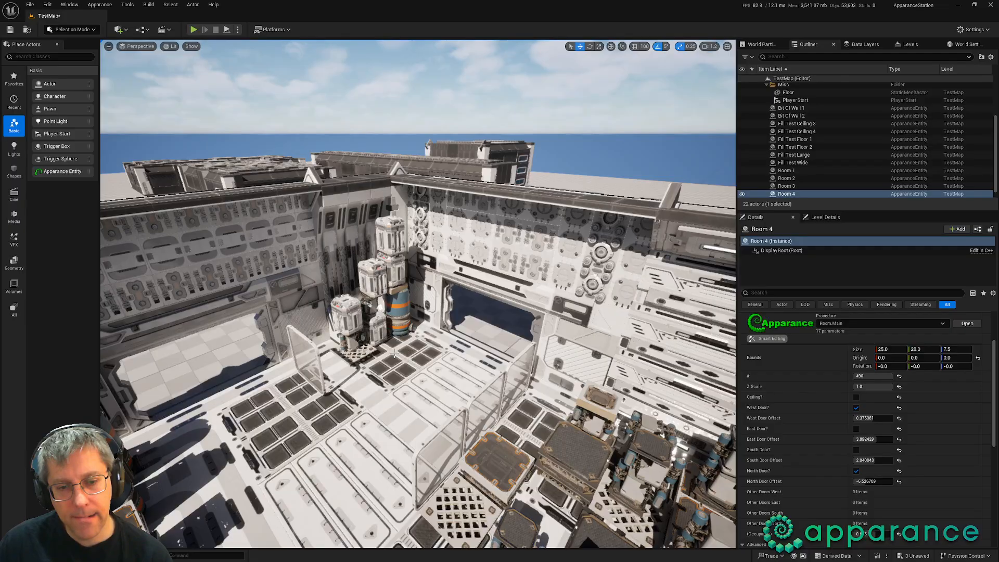
{"action": "right_click_drag", "start_coordinate": [295, 356], "coordinate": [550, 333]}
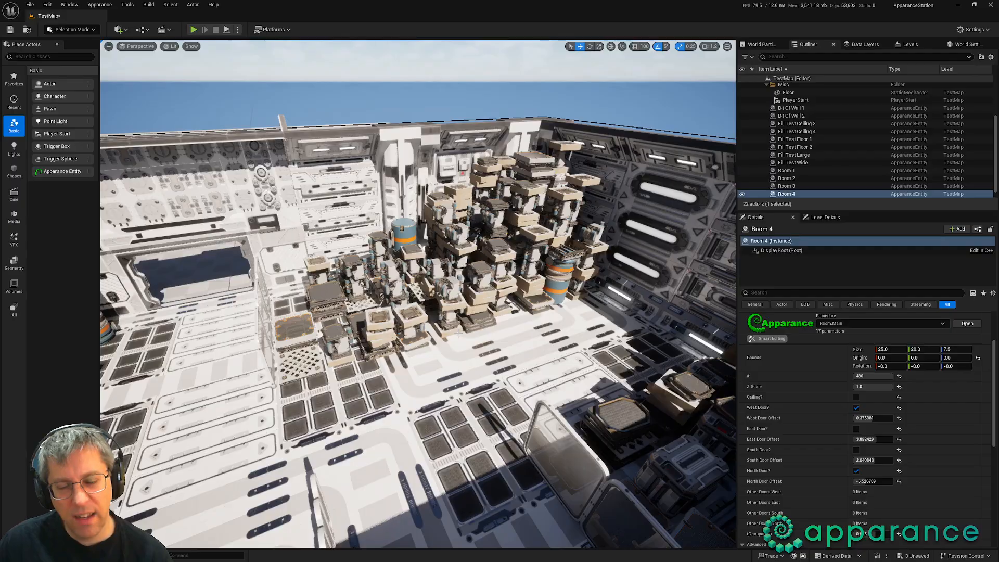
{"action": "right_click_drag", "start_coordinate": [448, 347], "coordinate": [561, 276]}
{"action": "mouse_move", "coordinate": [470, 423]}
{"action": "right_mouse_down"}
{"action": "mouse_move", "coordinate": [468, 435]}
{"action": "mouse_move", "coordinate": [469, 423]}
{"action": "right_mouse_up"}
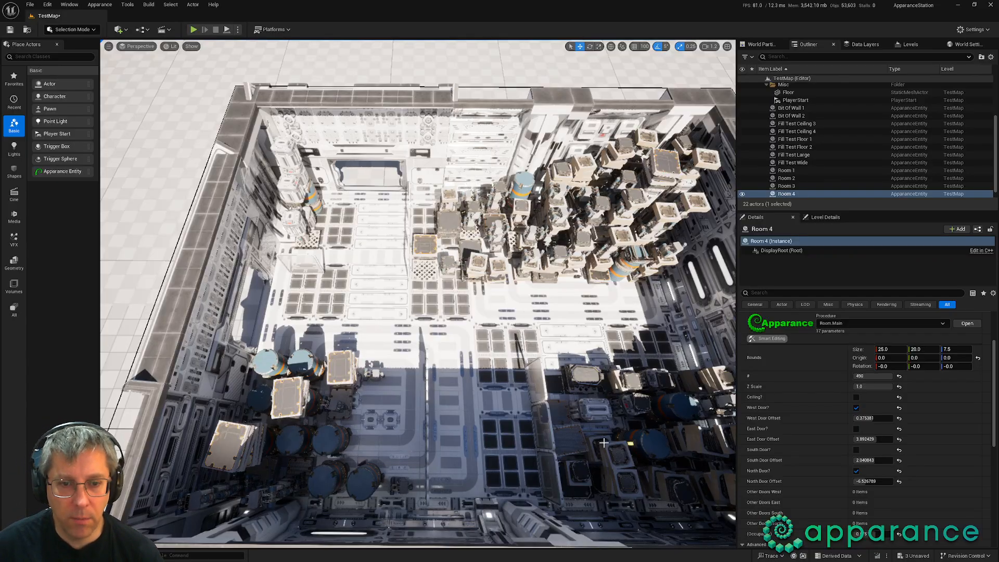
Step: Review how Content.Type.Storage lays out its four Content.Quarter nodes and compare it with Room 4
{"action": "key", "text": "alt+Tab"}
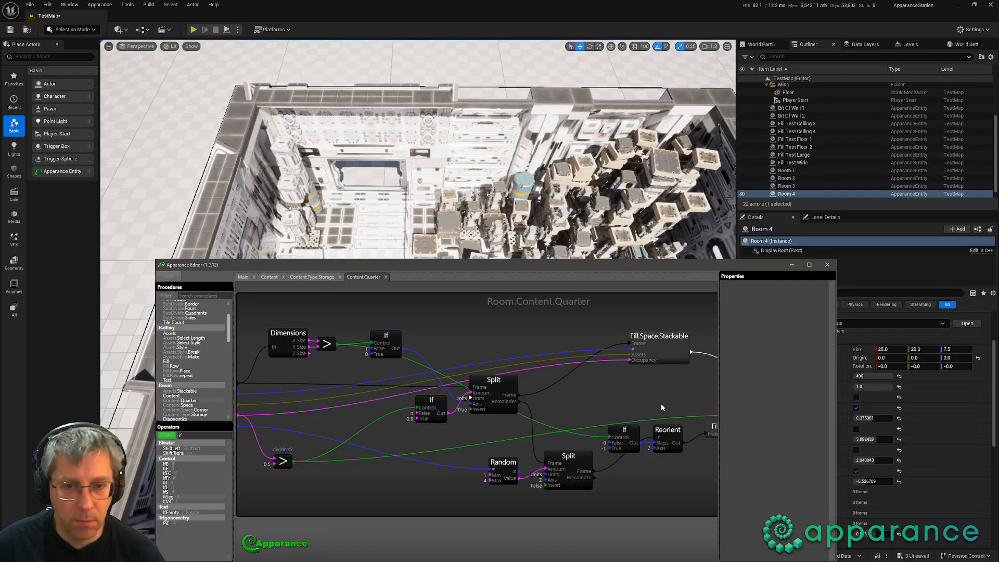
{"action": "left_click", "coordinate": [312, 277]}
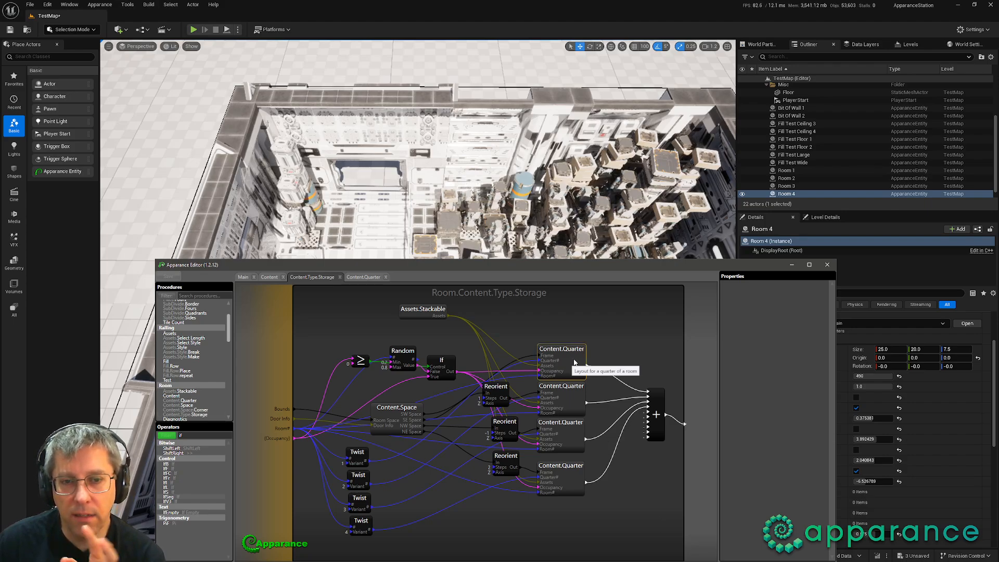
{"action": "left_click", "coordinate": [522, 20]}
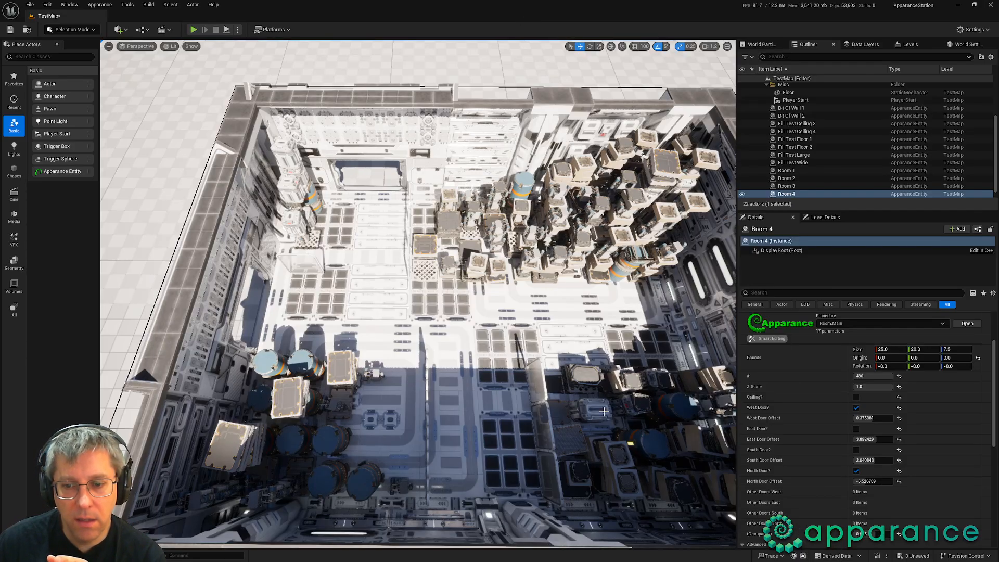
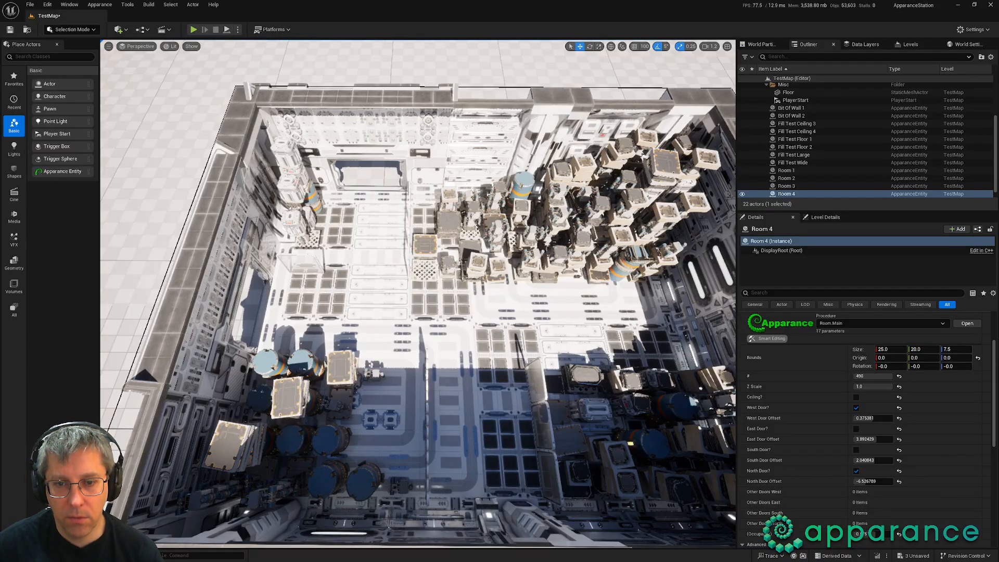
{"action": "right_click_drag", "start_coordinate": [504, 327], "coordinate": [523, 357]}
{"action": "key", "text": "s"}
{"action": "key", "text": "w"}
Step: Open Content.Space and its SW Content.Space.Corner procedure to examine how the door positions determine each corner's space
{"action": "key", "text": "alt+Tab"}
{"action": "double_click", "coordinate": [391, 410]}
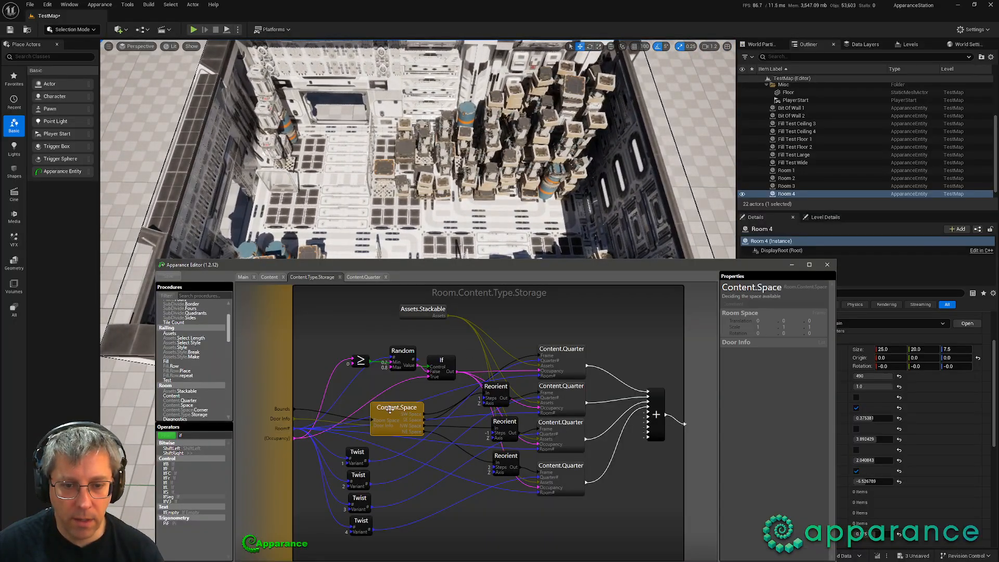
{"action": "left_click", "coordinate": [449, 519]}
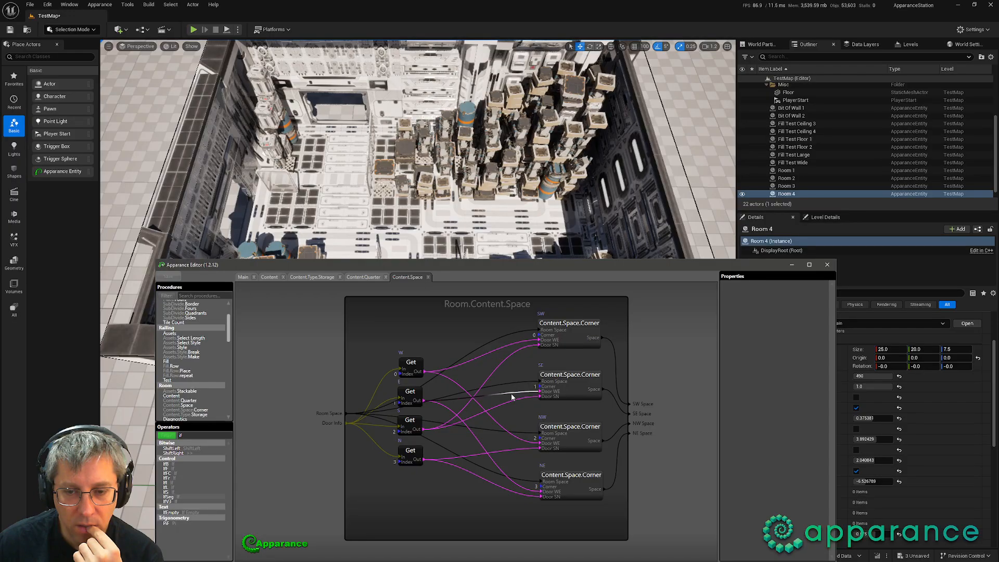
{"action": "double_click", "coordinate": [581, 343]}
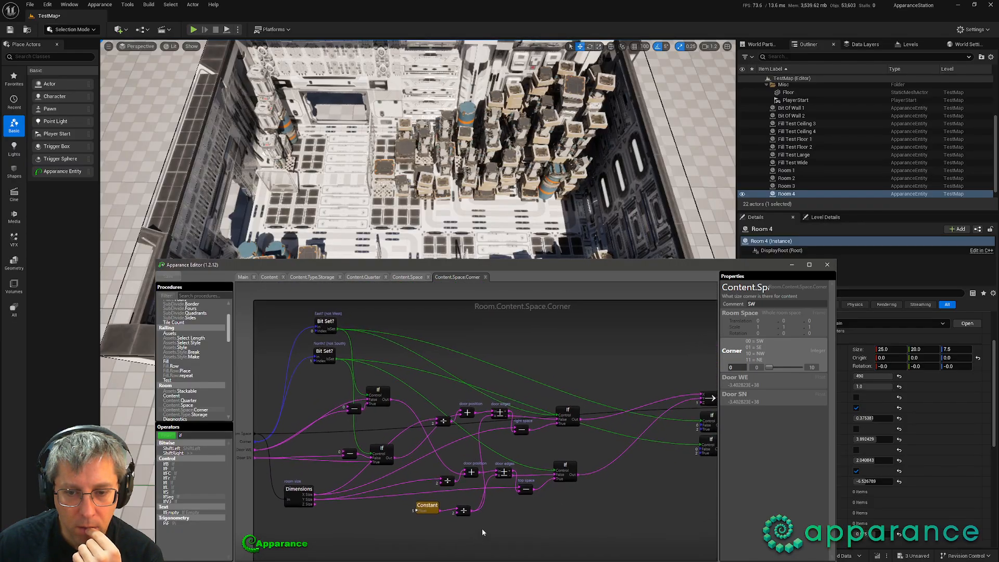
{"action": "left_click", "coordinate": [482, 529]}
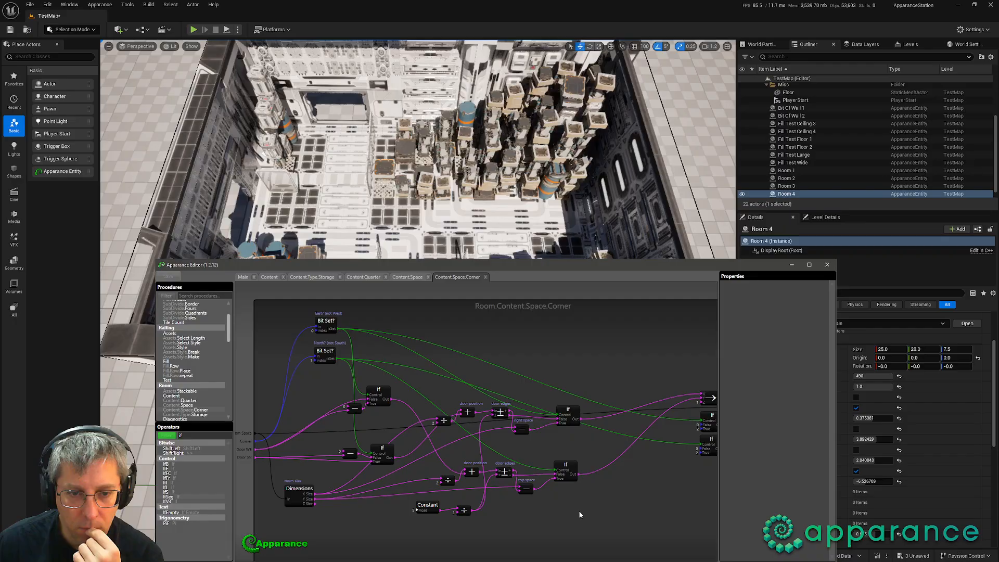
{"action": "right_click_drag", "start_coordinate": [578, 509], "coordinate": [467, 499]}
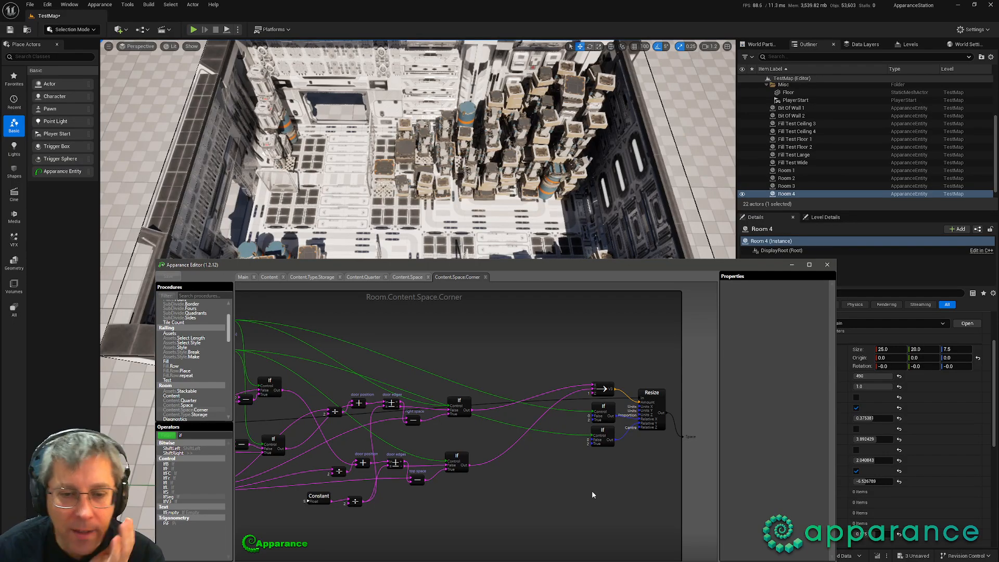
{"action": "middle_click_drag", "start_coordinate": [392, 513], "coordinate": [515, 503]}
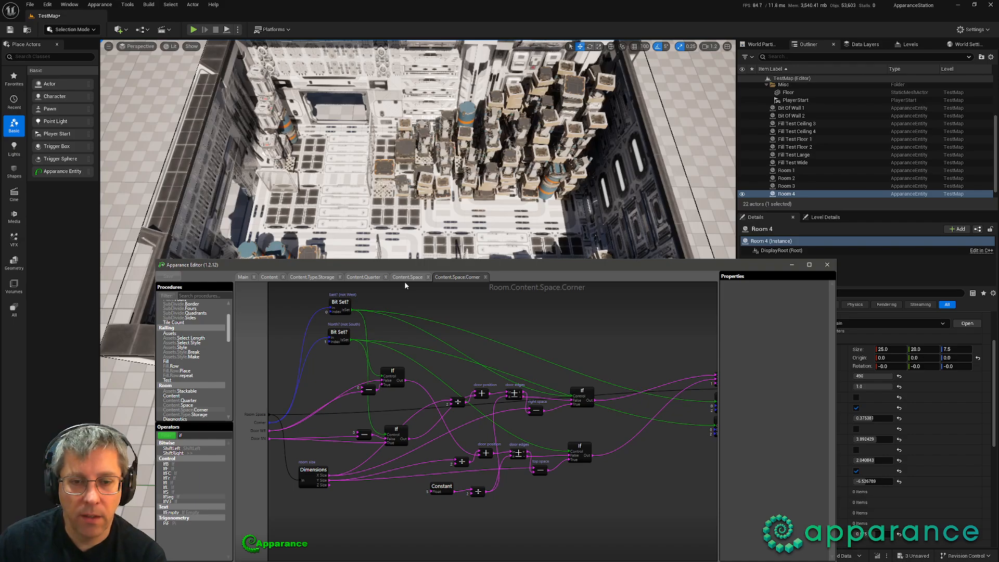
Step: Trace the Door Info input from Content.Type.Storage through Content back to the Door Offsets group in Main
{"action": "left_click", "coordinate": [311, 279]}
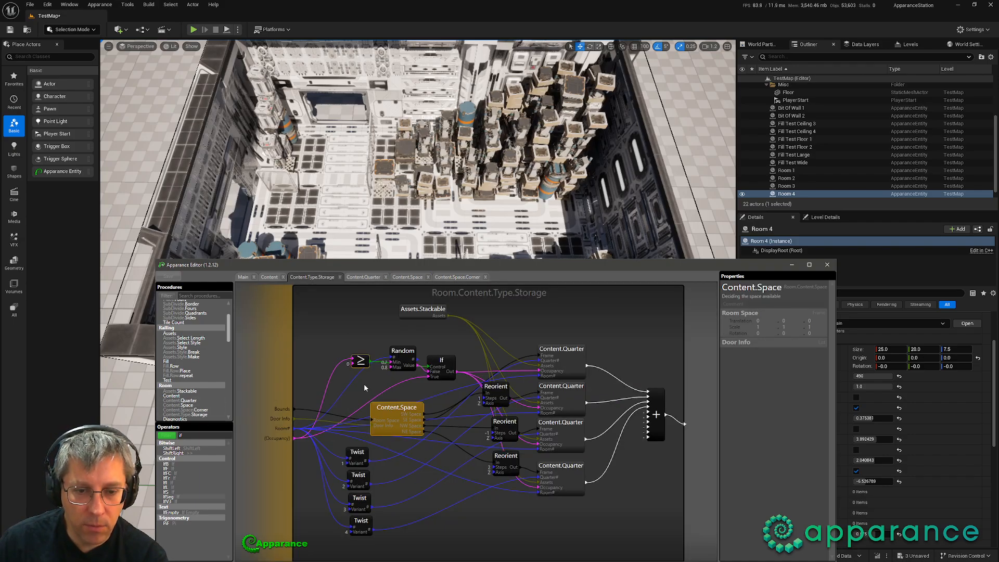
{"action": "left_click", "coordinate": [306, 342]}
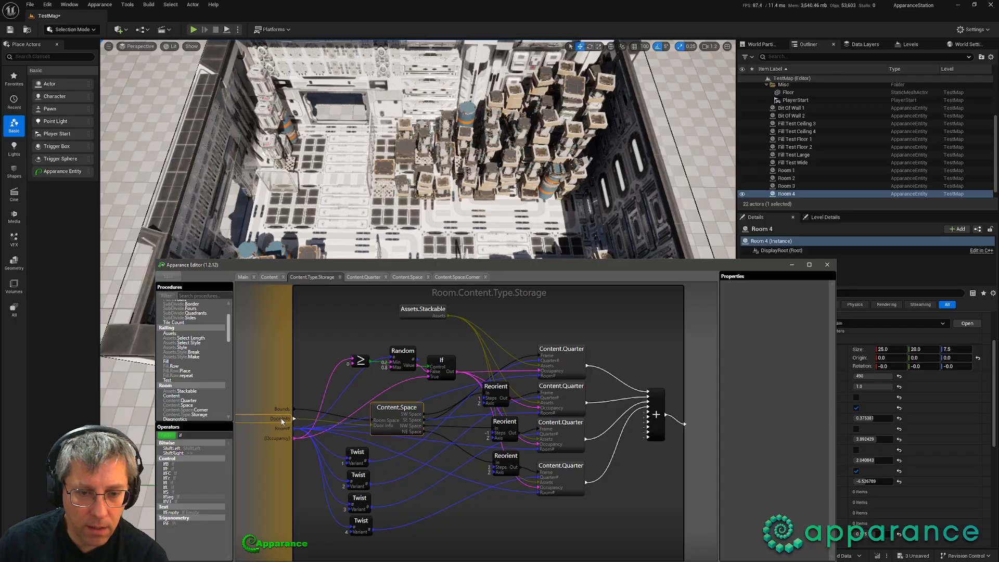
{"action": "left_click", "coordinate": [269, 277]}
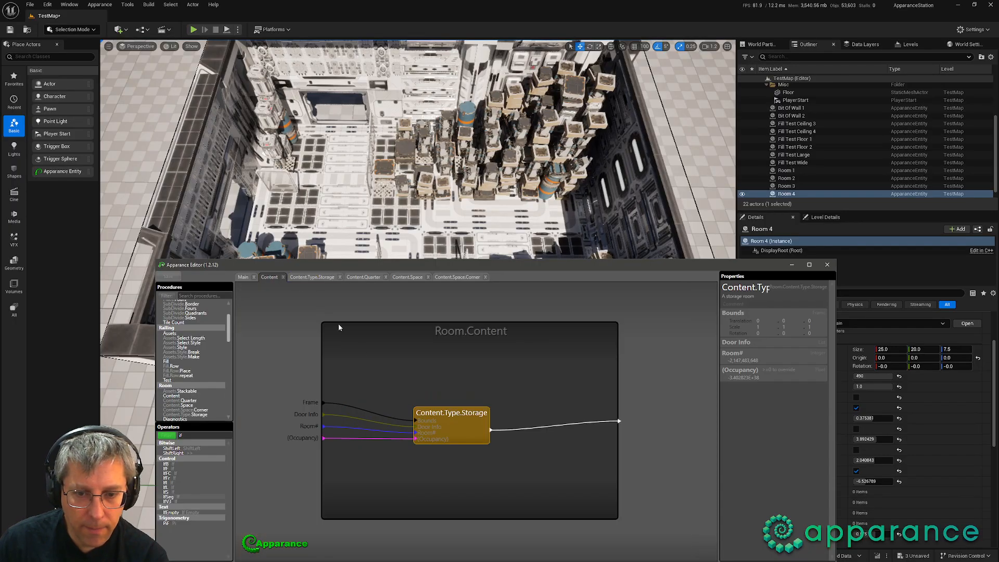
{"action": "left_click", "coordinate": [244, 277]}
{"action": "scroll", "coordinate": [389, 444], "scroll_direction": "down", "scroll_amount": 2}
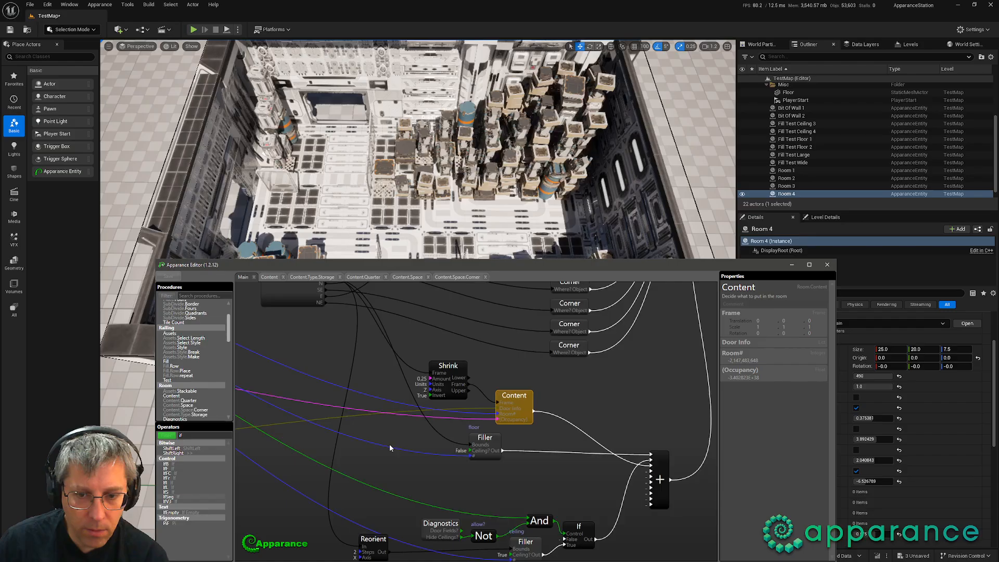
{"action": "middle_click_drag", "start_coordinate": [391, 446], "coordinate": [524, 507]}
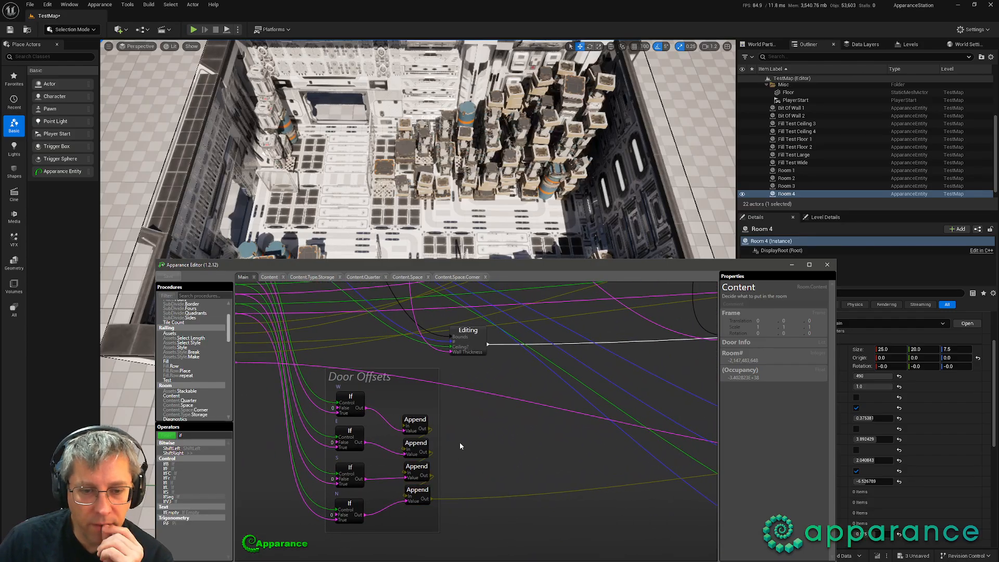
{"action": "scroll", "coordinate": [471, 443], "scroll_direction": "down", "scroll_amount": 2}
{"action": "middle_click_drag", "start_coordinate": [483, 446], "coordinate": [476, 477]}
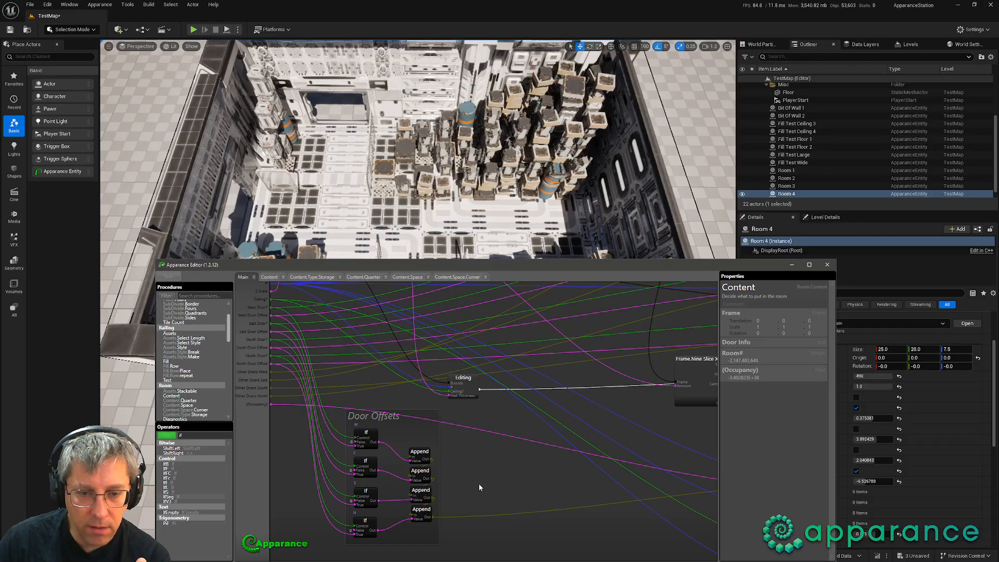
{"action": "scroll", "coordinate": [478, 482], "scroll_direction": "up", "scroll_amount": 2}
{"action": "middle_click_drag", "start_coordinate": [479, 482], "coordinate": [486, 451]}
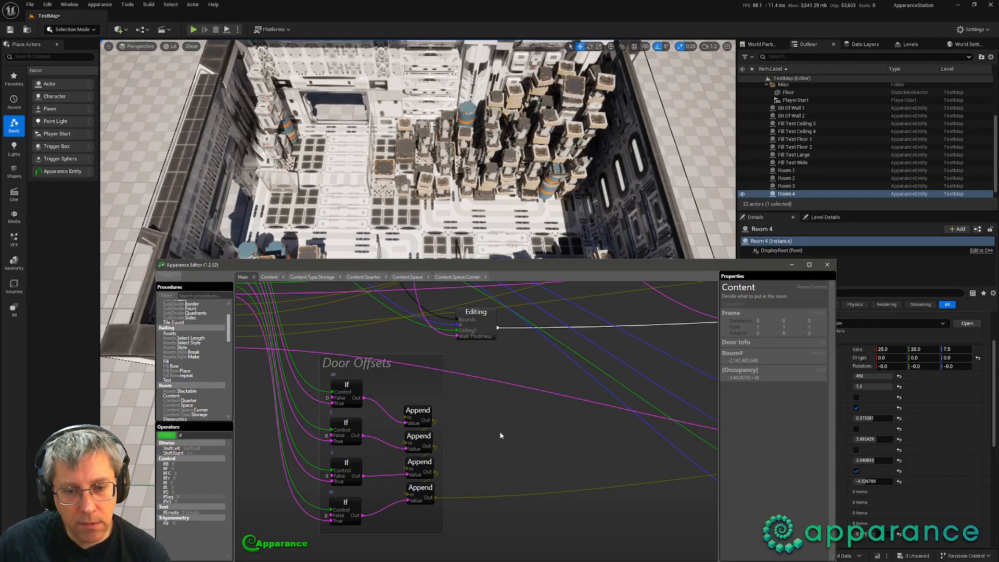
Step: Create a new procedure in the Wall category and name it "Door Info.Make"
{"action": "scroll", "coordinate": [192, 341], "scroll_direction": "down", "scroll_amount": 5}
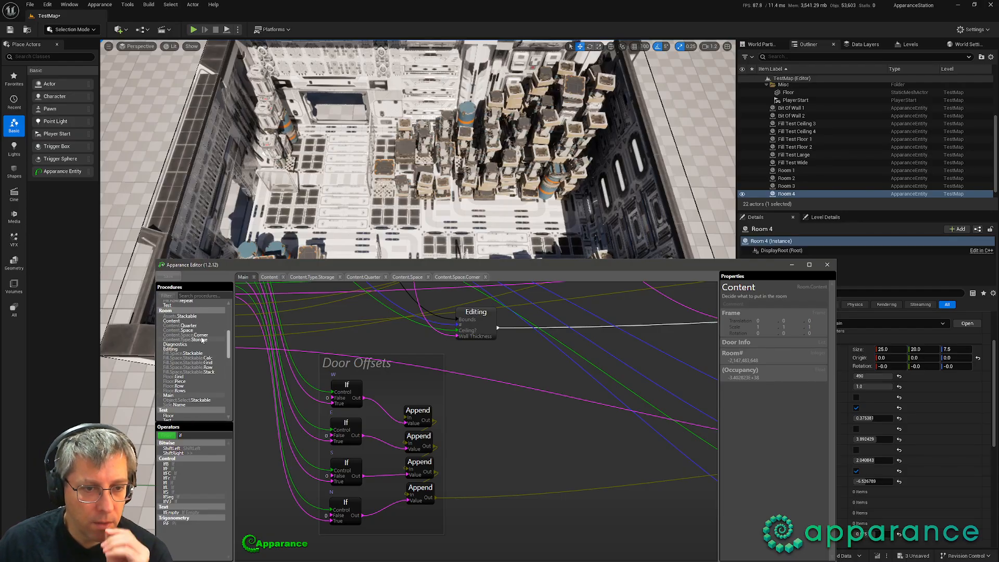
{"action": "scroll", "coordinate": [194, 345], "scroll_direction": "down", "scroll_amount": 10}
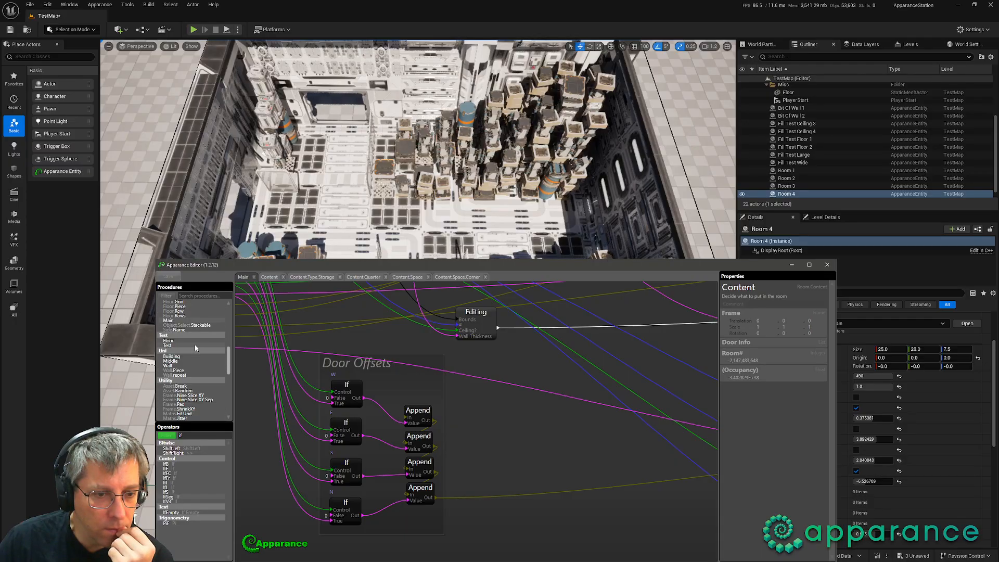
{"action": "scroll", "coordinate": [197, 347], "scroll_direction": "down", "scroll_amount": 6}
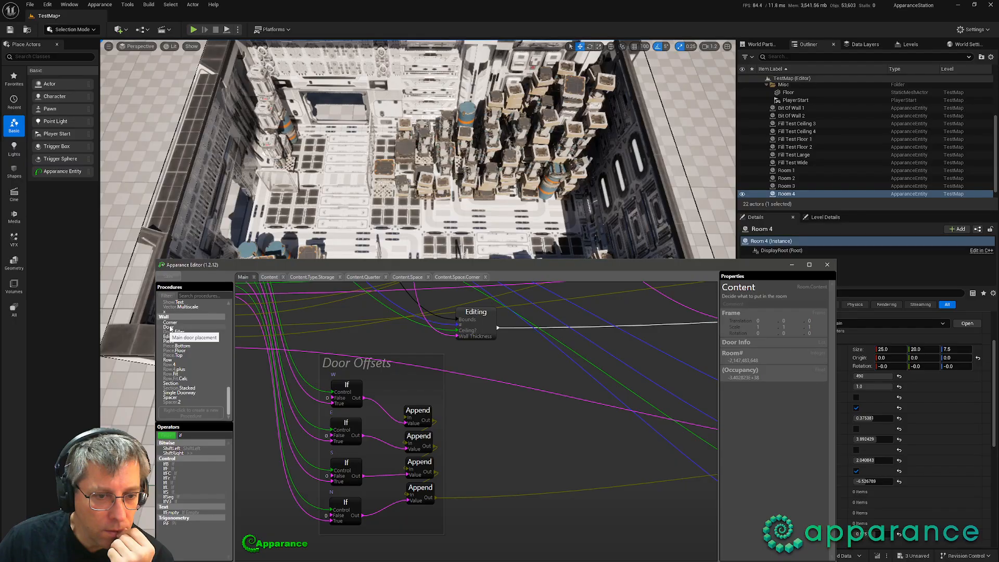
{"action": "left_click", "coordinate": [170, 326]}
{"action": "left_click", "coordinate": [176, 330]}
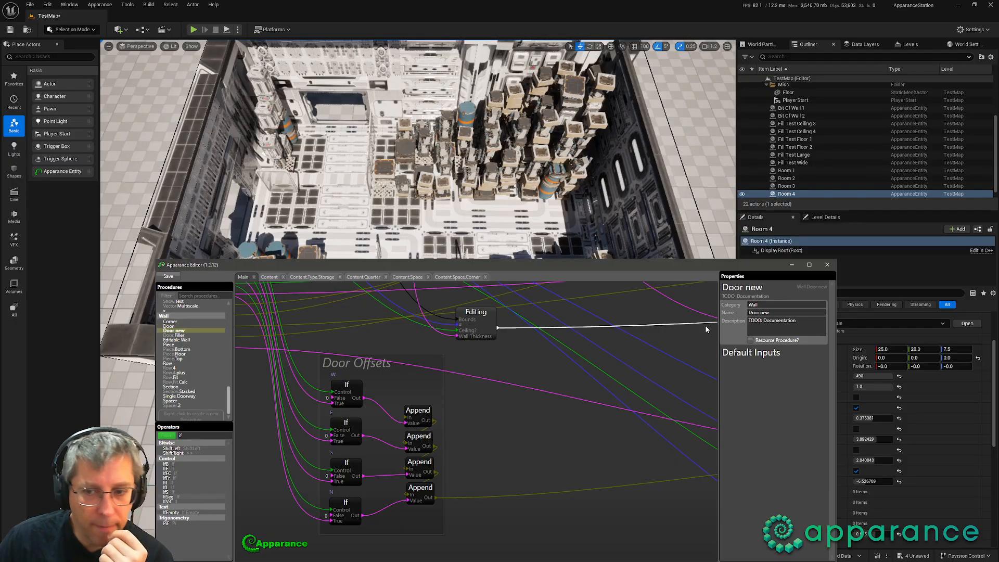
{"action": "key", "text": "BackSpace"}
{"action": "key", "text": "BackSpace"}
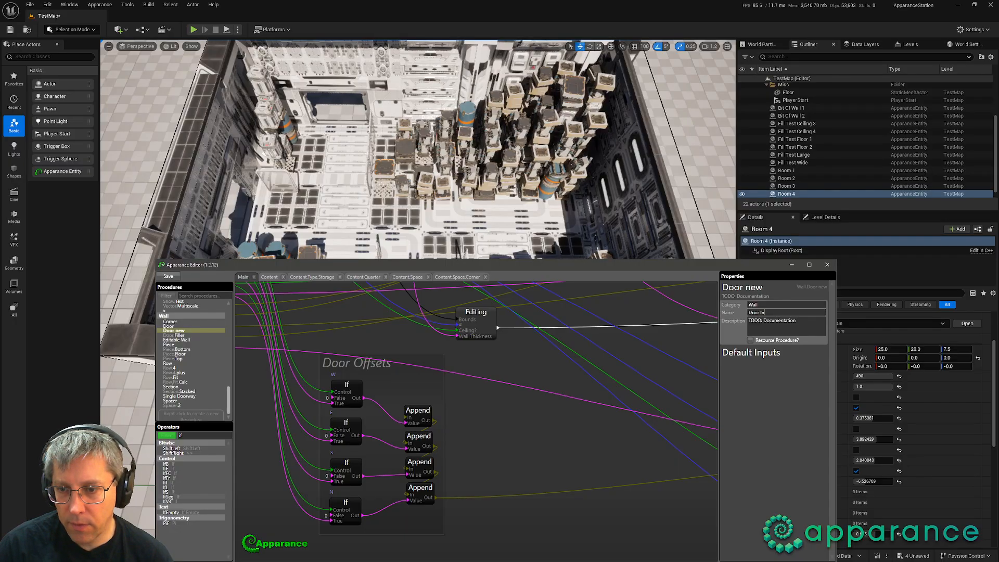
{"action": "type", "text": "Ino"}
{"action": "key", "text": "BackSpace"}
{"action": "type", "text": "fo.Make"}
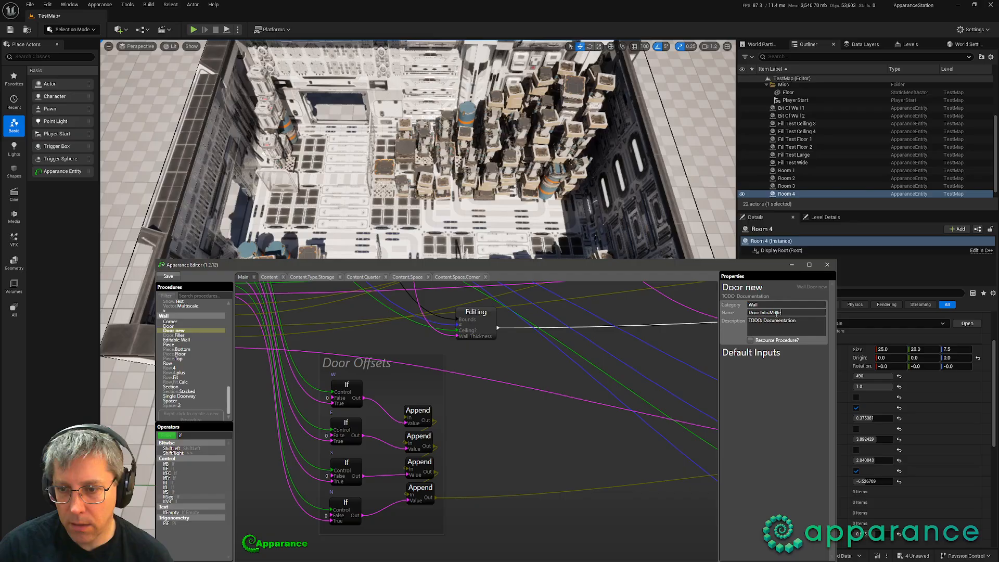
Step: Set the new procedure's description to "A little door info structure"
{"action": "key", "text": "Tab"}
{"action": "type", "text": "M"}
{"action": "key", "text": "BackSpace"}
{"action": "type", "text": "A little "}
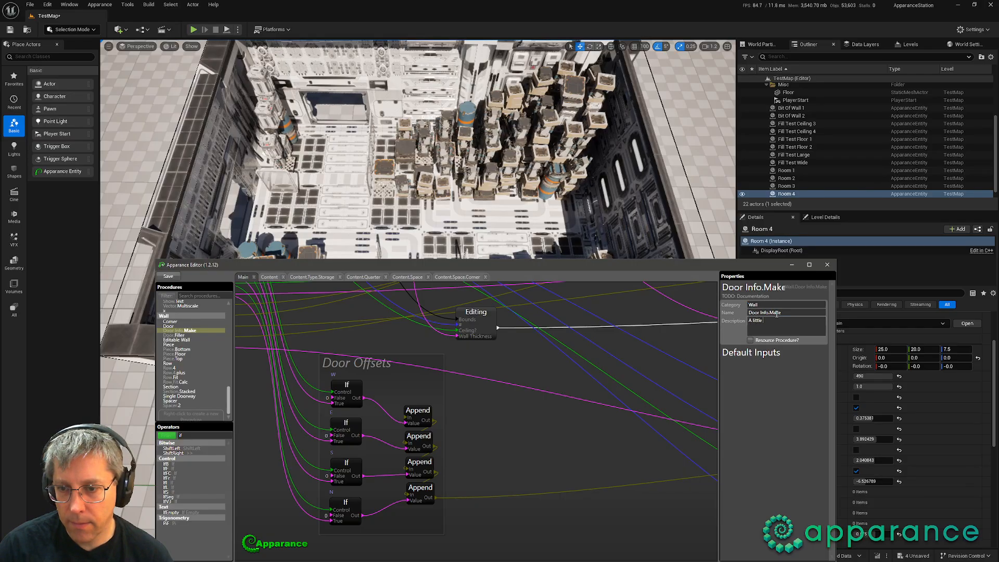
{"action": "type", "text": "door inf"}
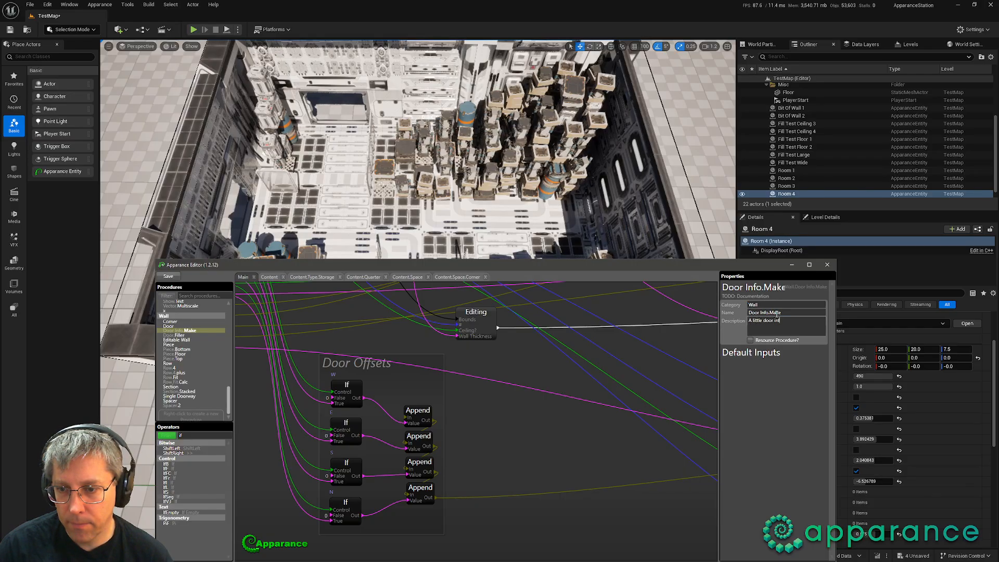
{"action": "type", "text": "o structure"}
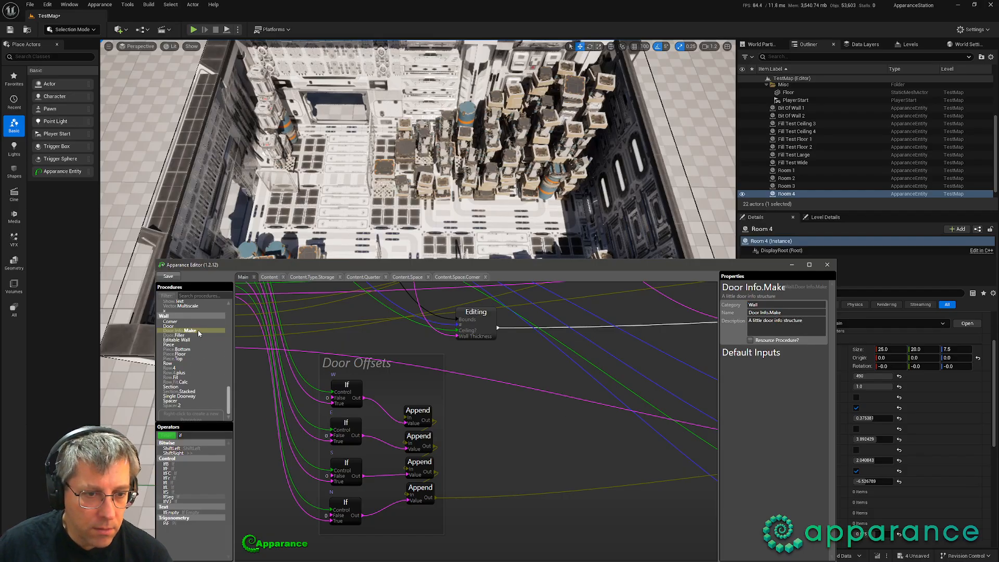
Step: Open the Door Info.Make procedure and add a boolean Append and a floating-point Append operator to its graph
{"action": "double_click", "coordinate": [197, 332]}
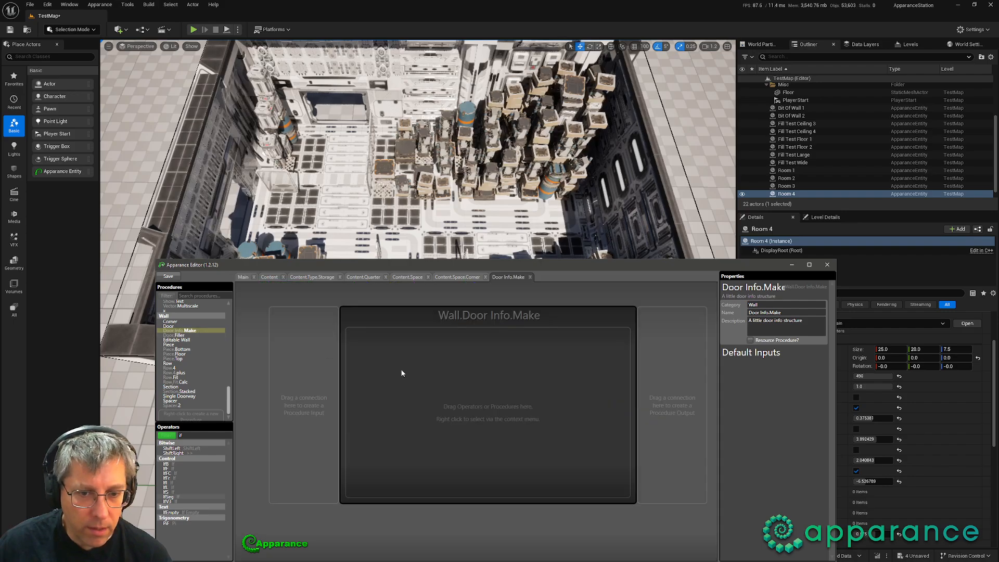
{"action": "double_click", "coordinate": [180, 435]}
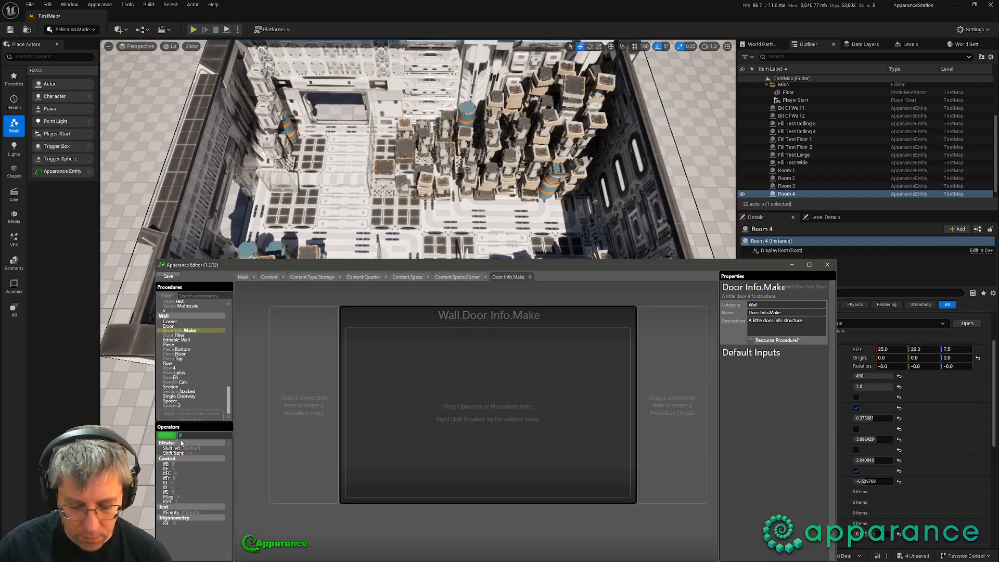
{"action": "type", "text": "app"}
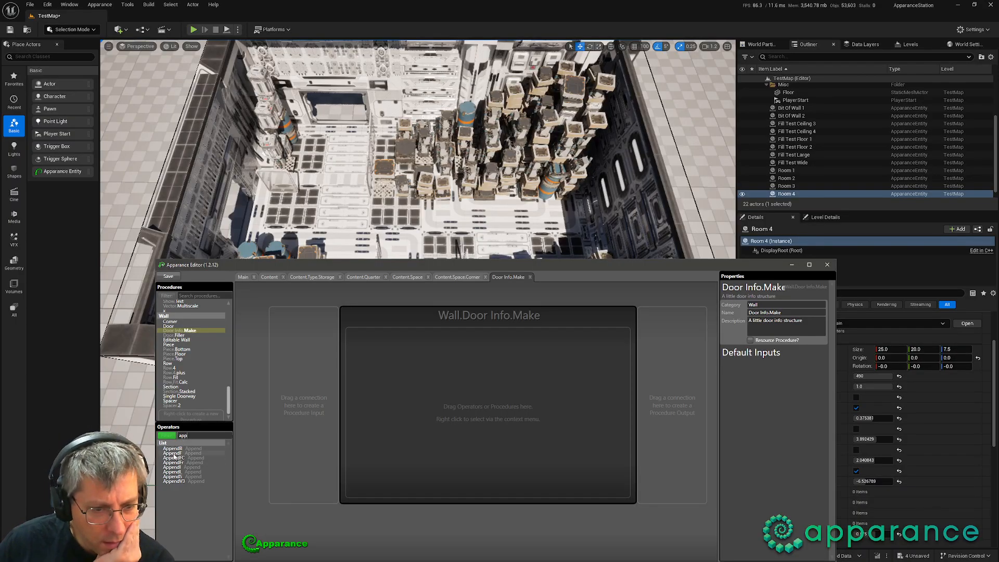
{"action": "left_click_drag", "start_coordinate": [173, 448], "coordinate": [443, 382]}
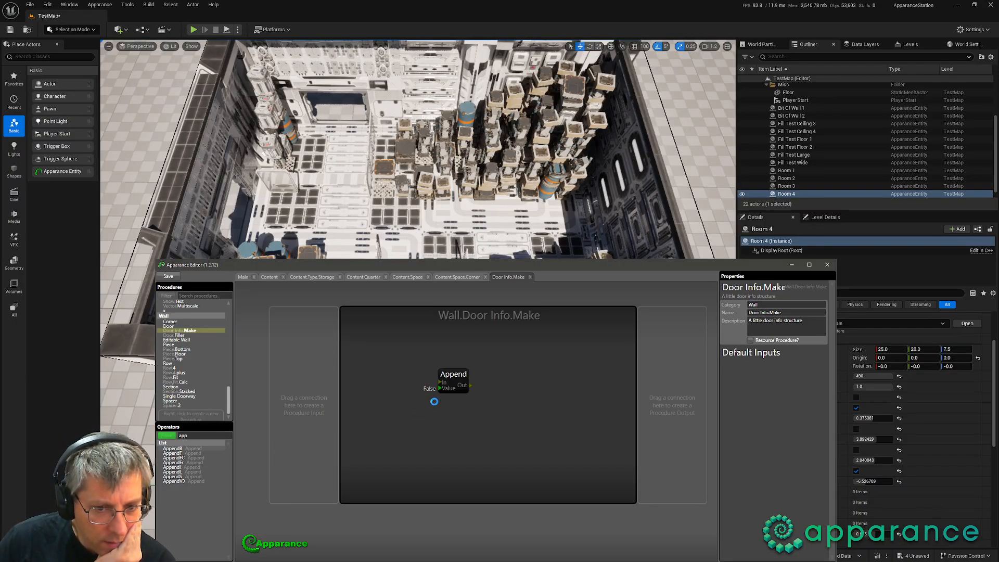
{"action": "left_click_drag", "start_coordinate": [181, 458], "coordinate": [474, 437]}
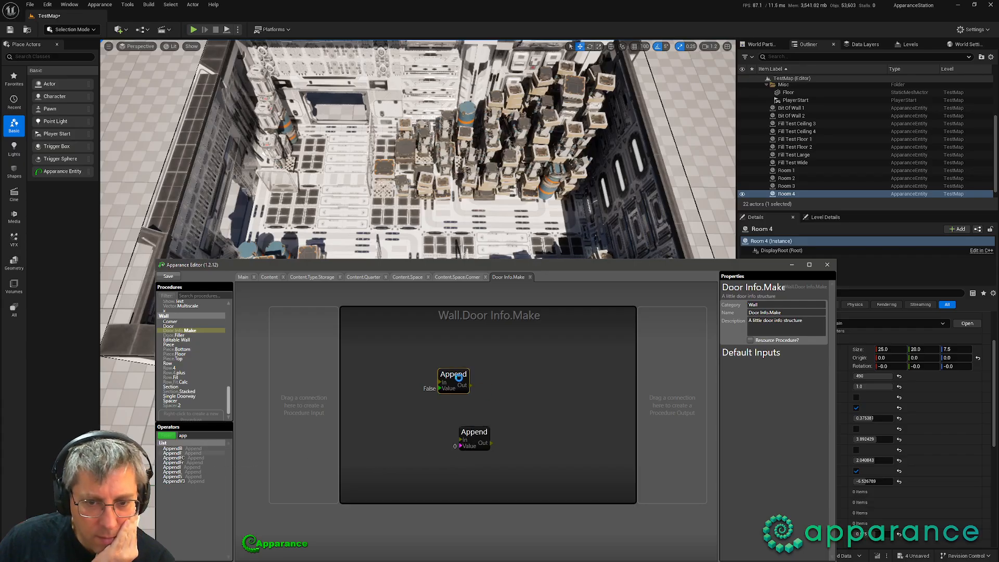
Step: Expose both Append values as procedure inputs, chain the boolean Append into the float one, and output the resulting list
{"action": "left_click_drag", "start_coordinate": [458, 376], "coordinate": [313, 401]}
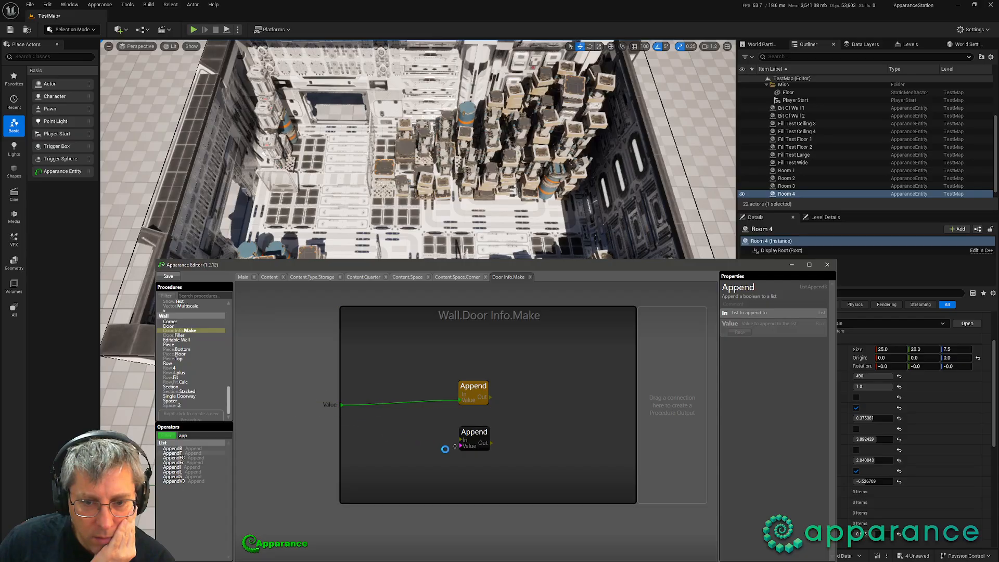
{"action": "left_click_drag", "start_coordinate": [460, 446], "coordinate": [333, 410]}
{"action": "left_click_drag", "start_coordinate": [491, 398], "coordinate": [659, 401]}
{"action": "left_click_drag", "start_coordinate": [479, 433], "coordinate": [480, 421]}
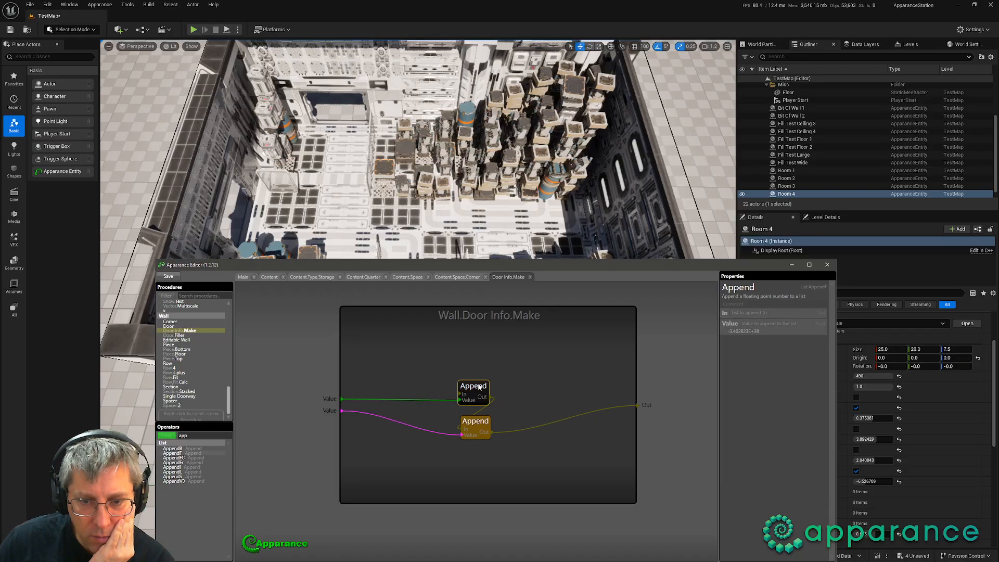
{"action": "left_click_drag", "start_coordinate": [480, 382], "coordinate": [482, 376]}
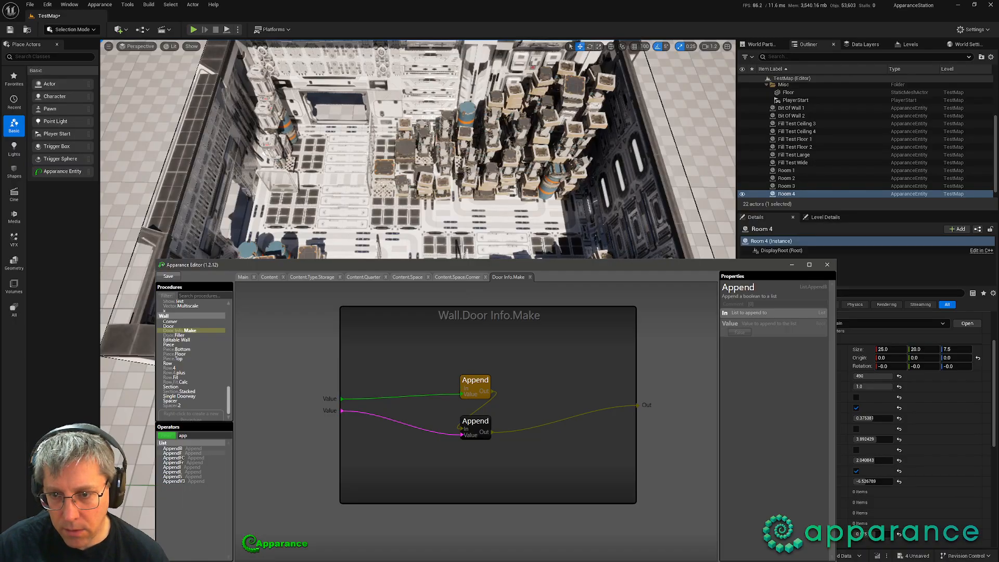
Step: Comment the boolean Append "[0] Is there a door?" and the float Append "[1] Where is the door?"
{"action": "type", "text": "[0] Is there a door?"}
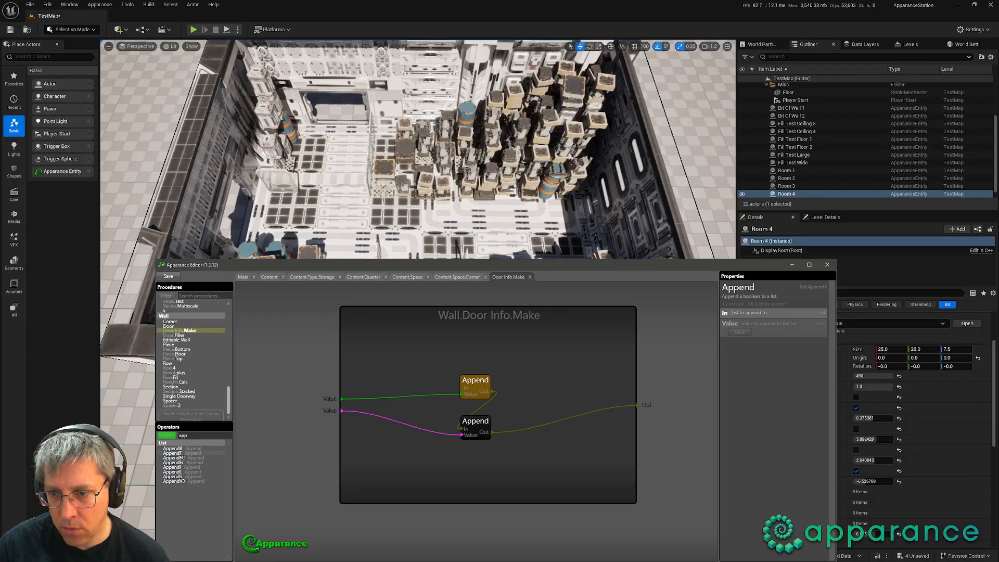
{"action": "key", "text": "Return"}
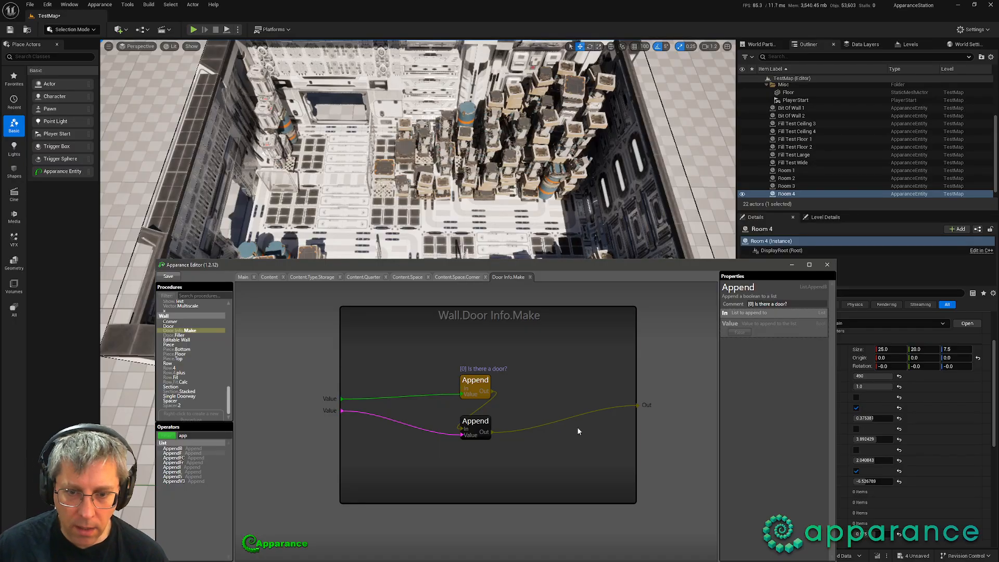
{"action": "left_click", "coordinate": [475, 423]}
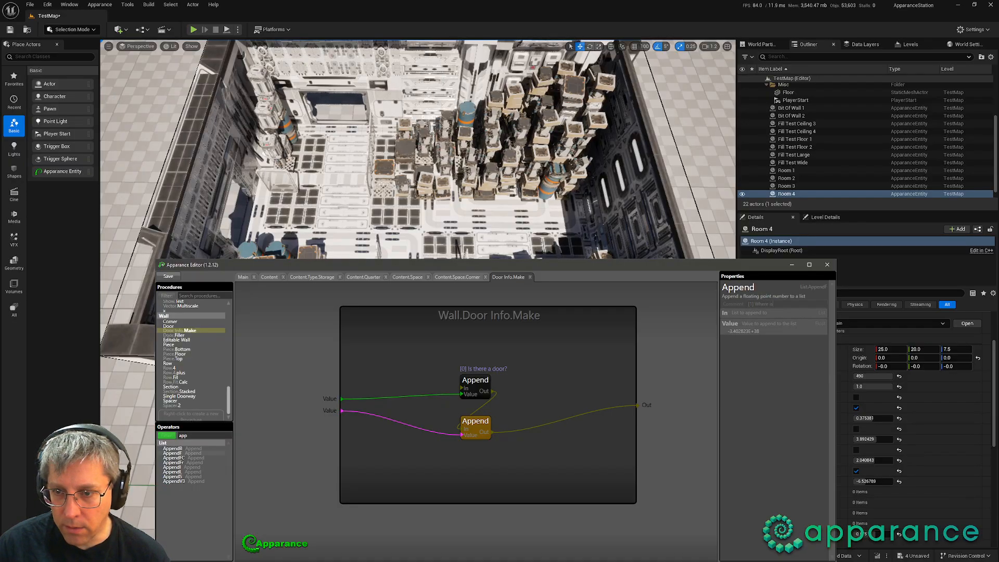
{"action": "key", "text": "Return"}
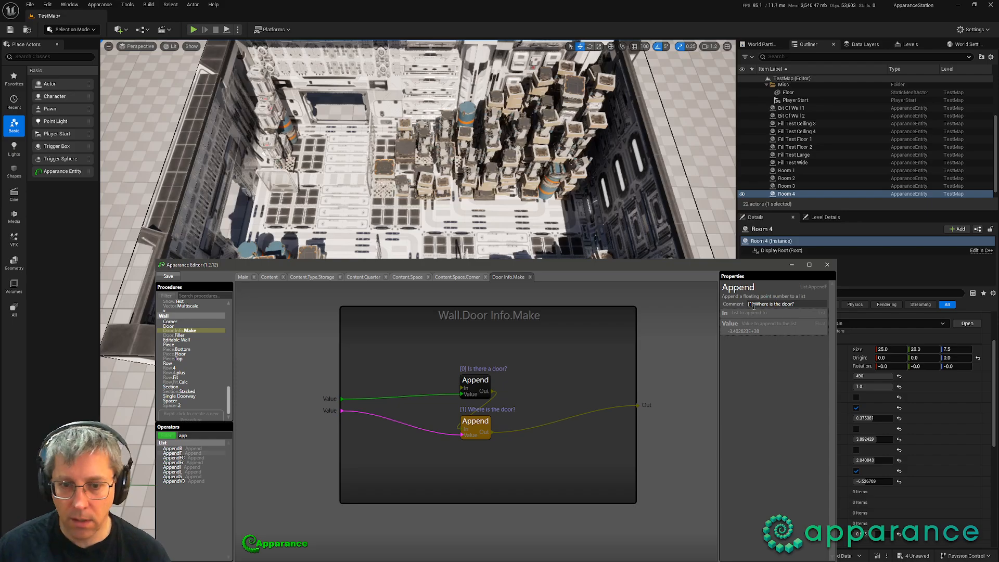
Step: Name the procedure inputs "Door?" and "Offset", and describe the offset as "(from centre)"
{"action": "left_click", "coordinate": [360, 401]}
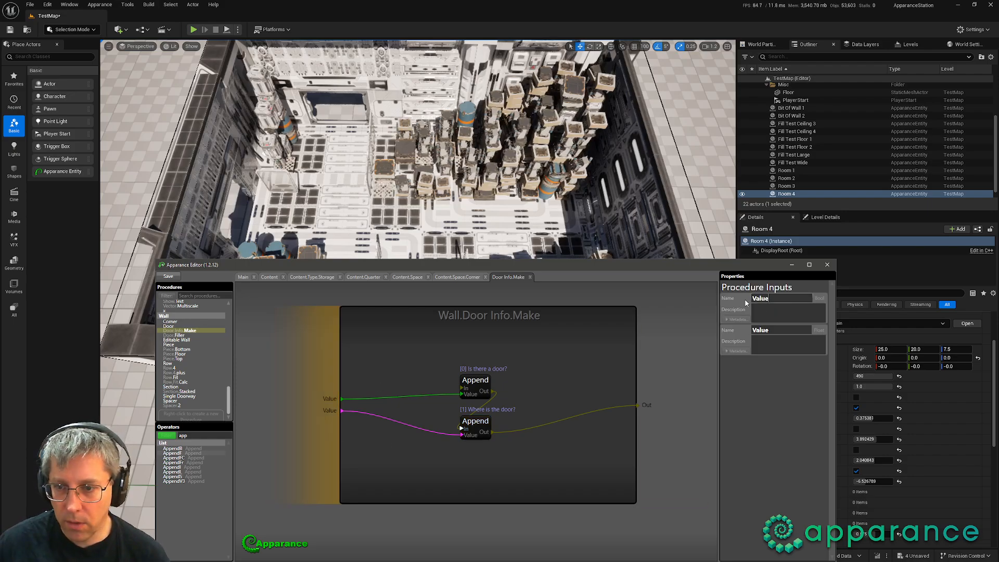
{"action": "type", "text": "Door?"}
{"action": "key", "text": "Tab"}
{"action": "type", "text": "W"}
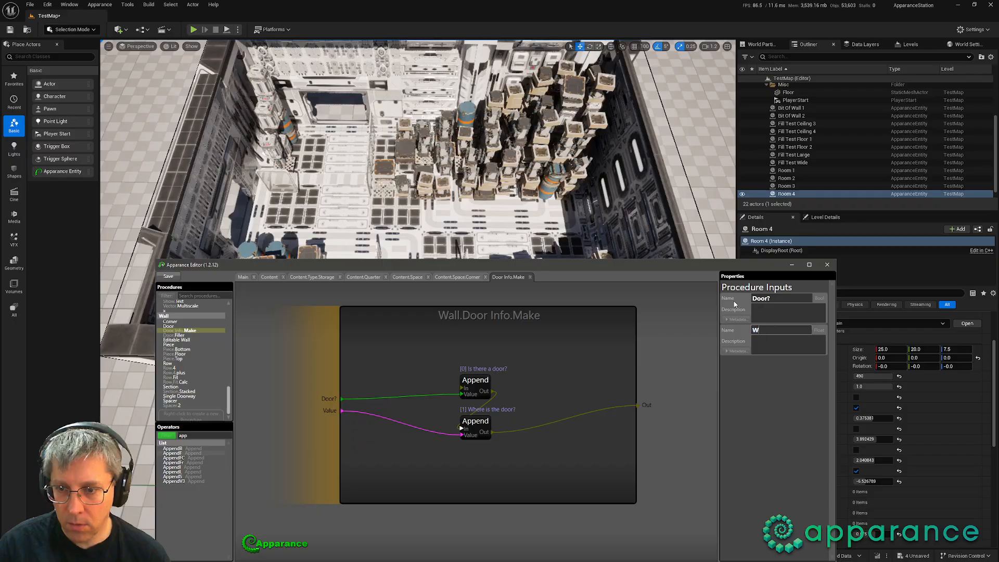
{"action": "type", "text": "here"}
{"action": "key", "text": "BackSpace"}
{"action": "key", "text": "BackSpace"}
{"action": "key", "text": "BackSpace"}
{"action": "key", "text": "BackSpace"}
{"action": "key", "text": "BackSpace"}
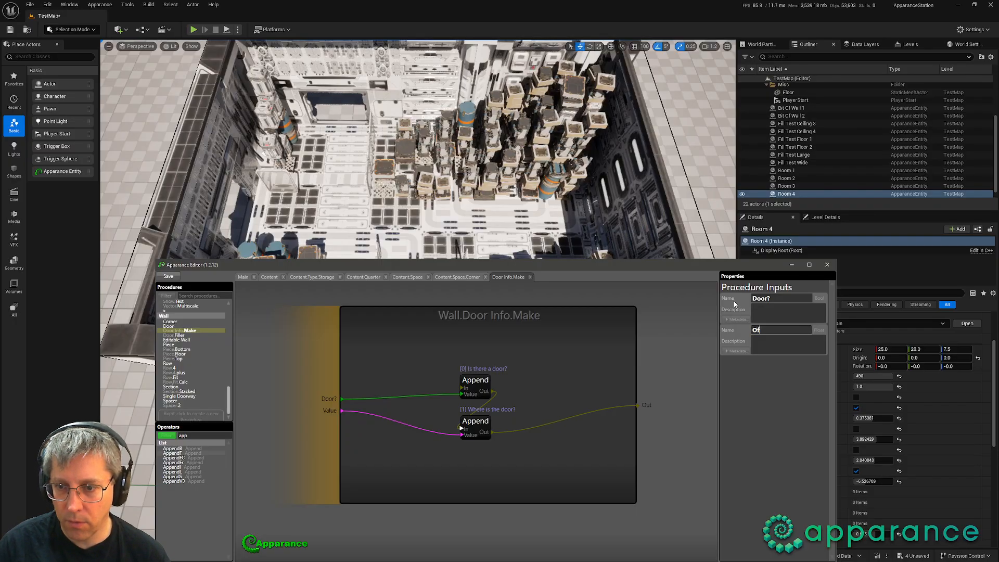
{"action": "type", "text": "Offset"}
{"action": "key", "text": "Tab"}
{"action": "type", "text": "(from centre"}
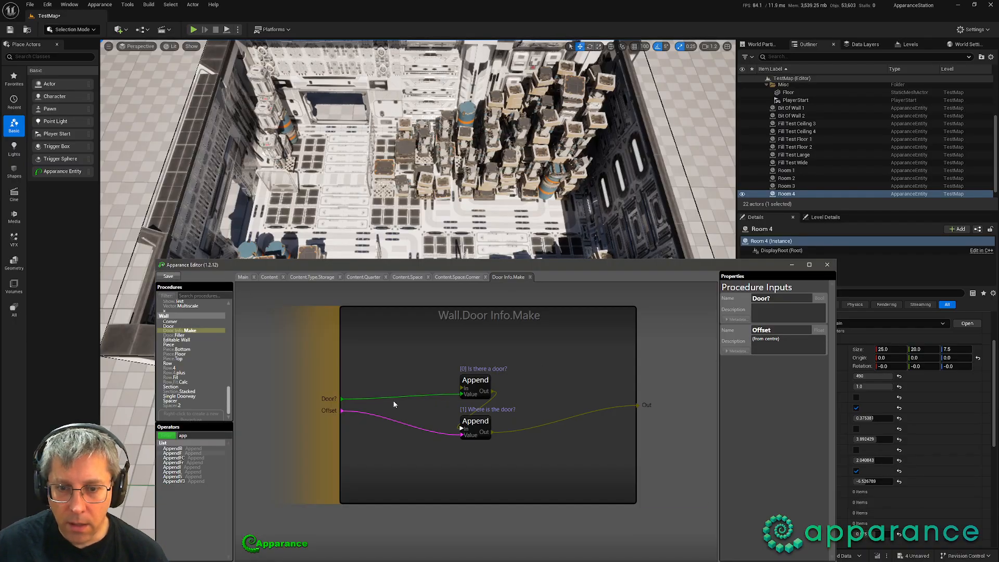
{"action": "left_click", "coordinate": [524, 348]}
Step: Rename the procedure output to "Door Info"
{"action": "left_click", "coordinate": [641, 433]}
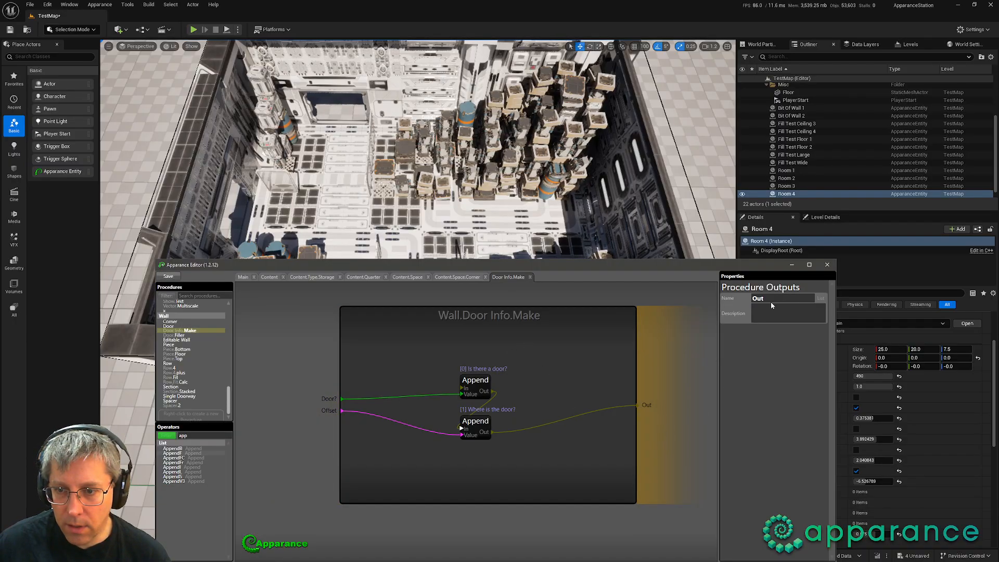
{"action": "type", "text": "Door Info"}
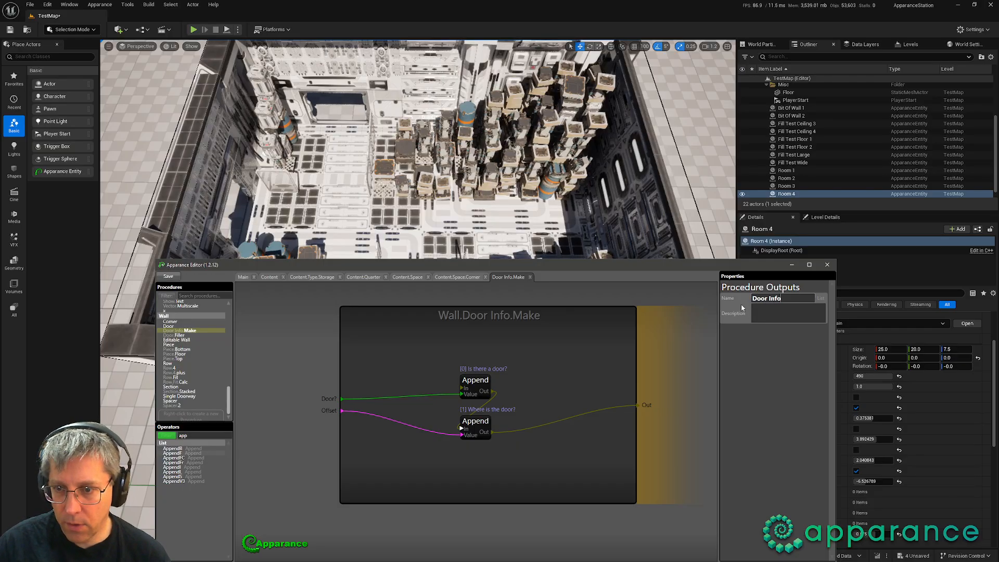
{"action": "key", "text": "Return"}
{"action": "left_click", "coordinate": [432, 352]}
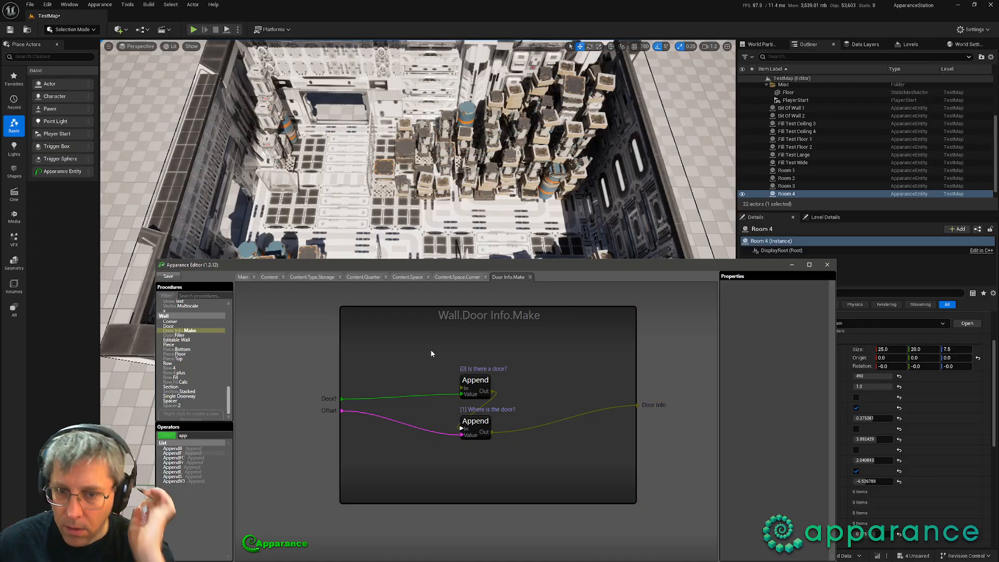
Step: Close Door Info.Make and, in the Main procedure beside the Door Offsets group, add a Door Info.Make node feeding a list Append
{"action": "left_click", "coordinate": [529, 276]}
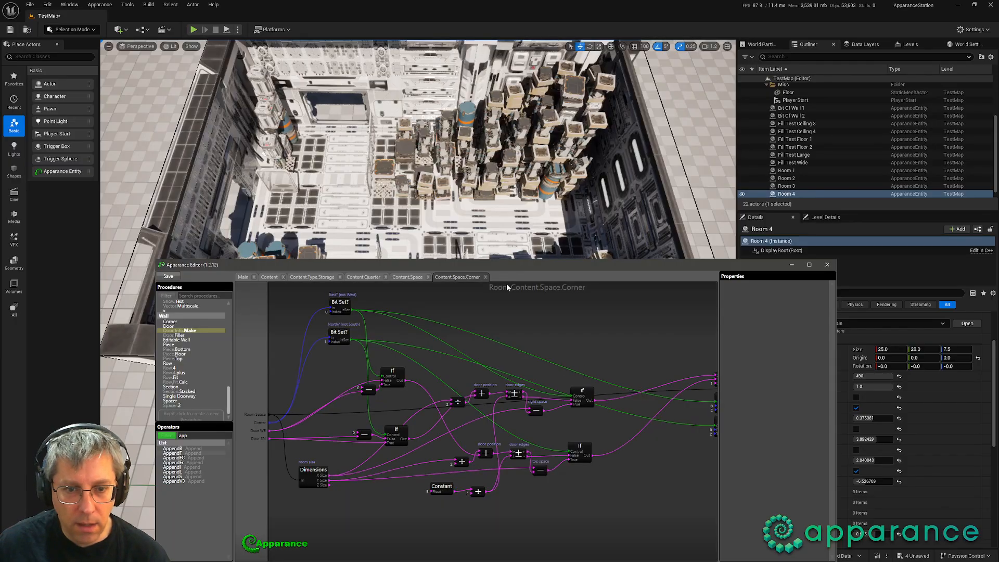
{"action": "left_click", "coordinate": [243, 276]}
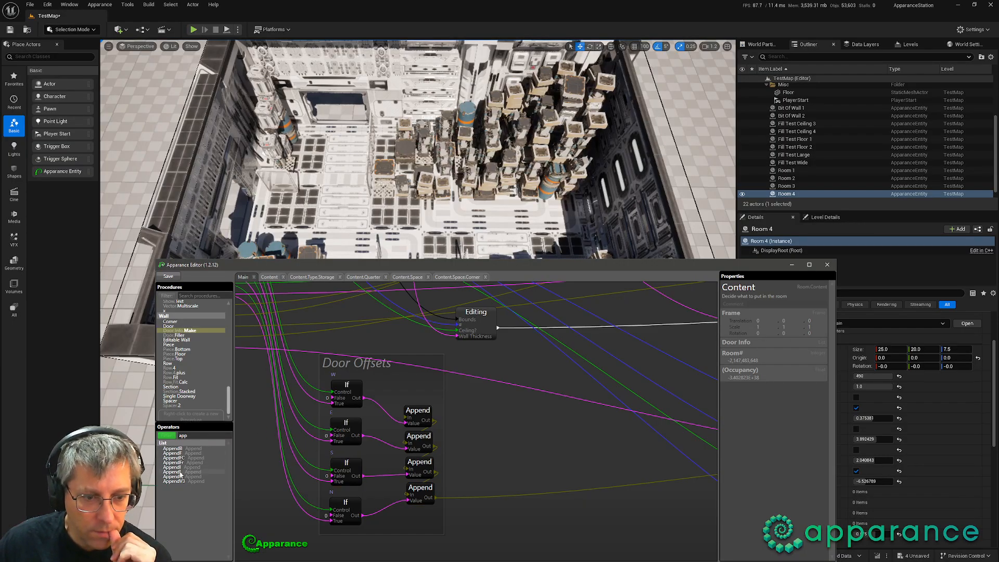
{"action": "left_click_drag", "start_coordinate": [181, 474], "coordinate": [528, 421]}
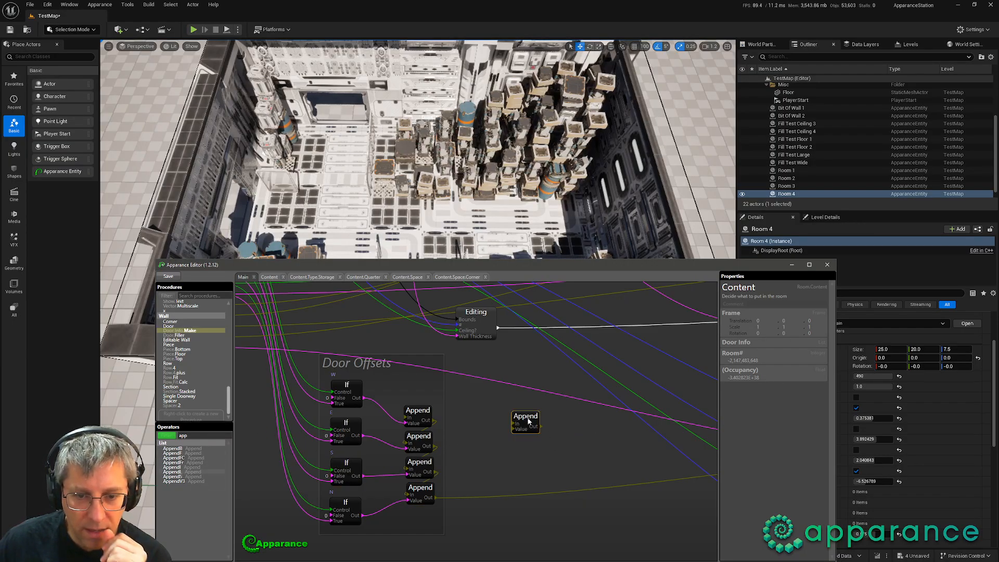
{"action": "left_click_drag", "start_coordinate": [190, 331], "coordinate": [542, 424]}
{"action": "left_click", "coordinate": [555, 414]}
{"action": "left_click_drag", "start_coordinate": [558, 411], "coordinate": [556, 412]}
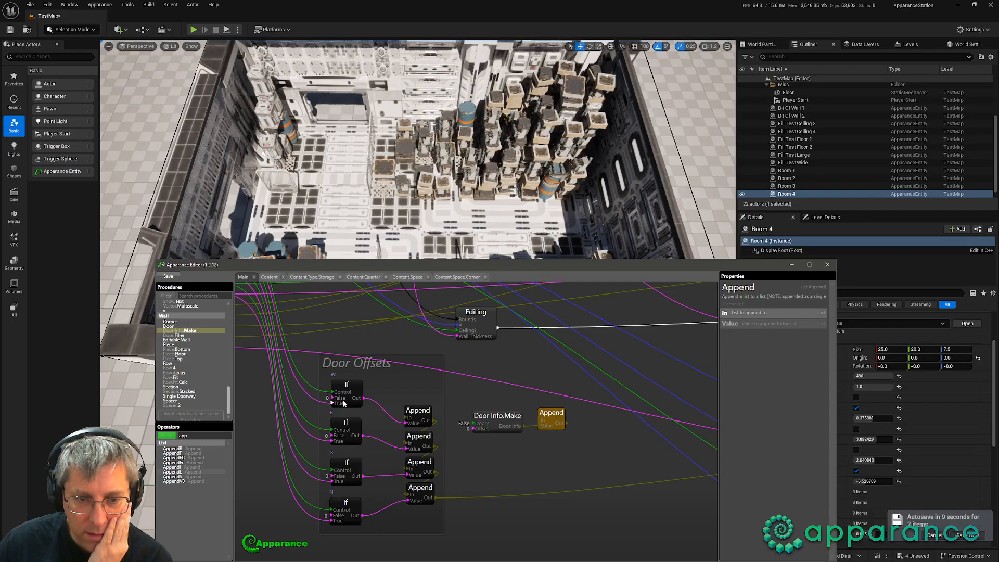
Step: Copy the W If node from Door Offsets into the Door Info.Make procedure and place it before the float Append
{"action": "middle_click_drag", "start_coordinate": [424, 393], "coordinate": [477, 461]}
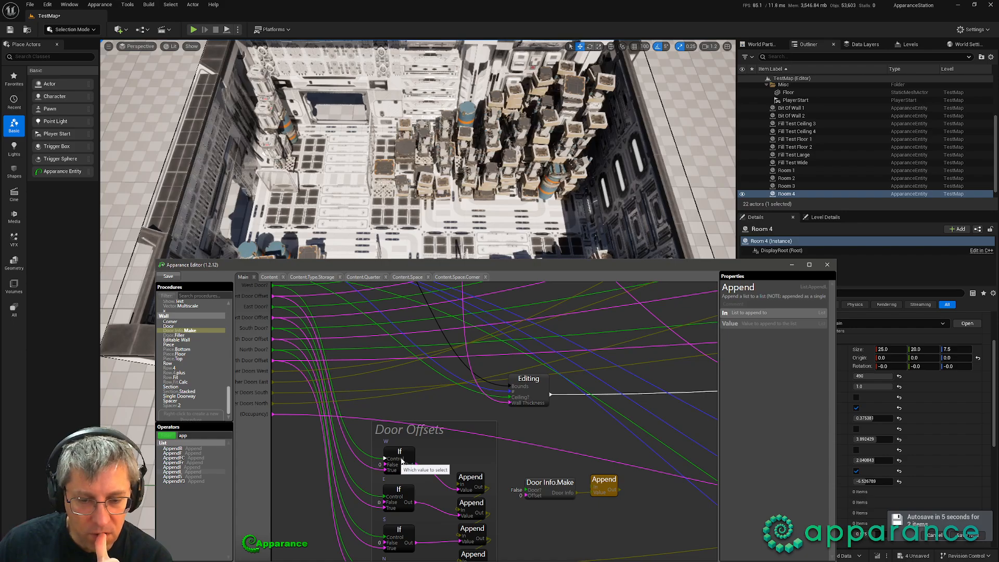
{"action": "scroll", "coordinate": [476, 431], "scroll_direction": "down", "scroll_amount": 1}
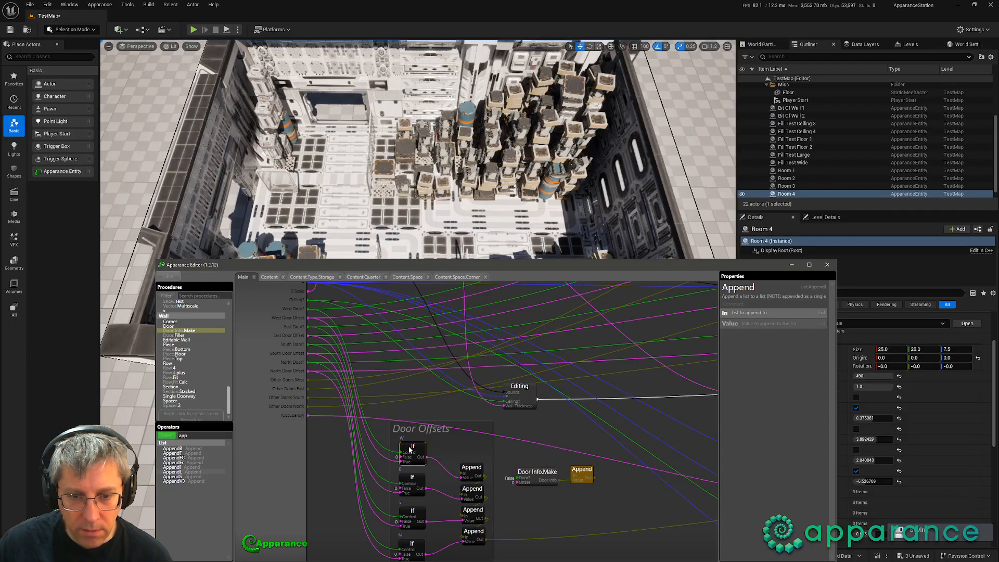
{"action": "double_click", "coordinate": [537, 472]}
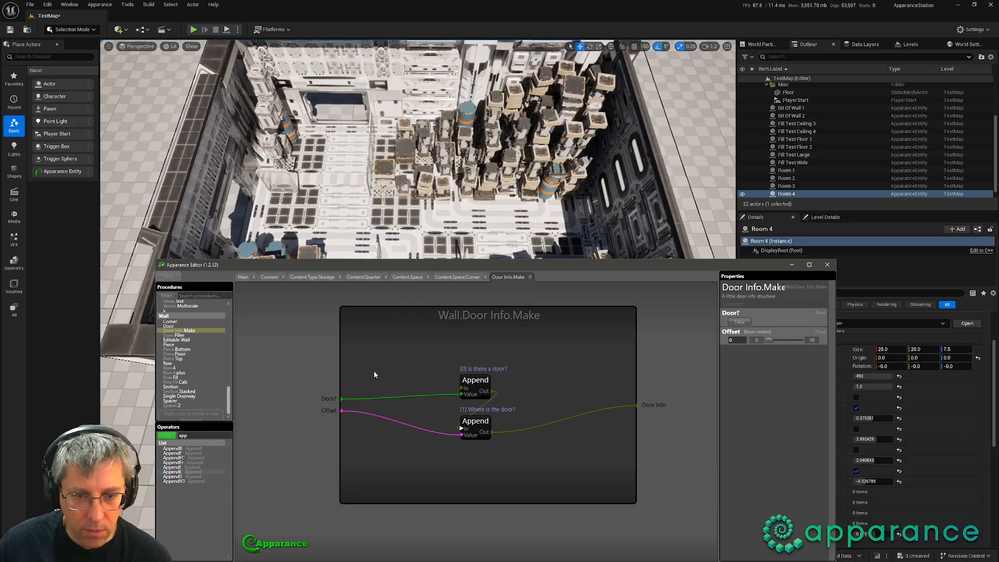
{"action": "key", "text": "ctrl+v"}
{"action": "middle_click_drag", "start_coordinate": [364, 386], "coordinate": [504, 337]}
{"action": "scroll", "coordinate": [484, 398], "scroll_direction": "down", "scroll_amount": 2}
{"action": "middle_click_drag", "start_coordinate": [332, 419], "coordinate": [498, 397]}
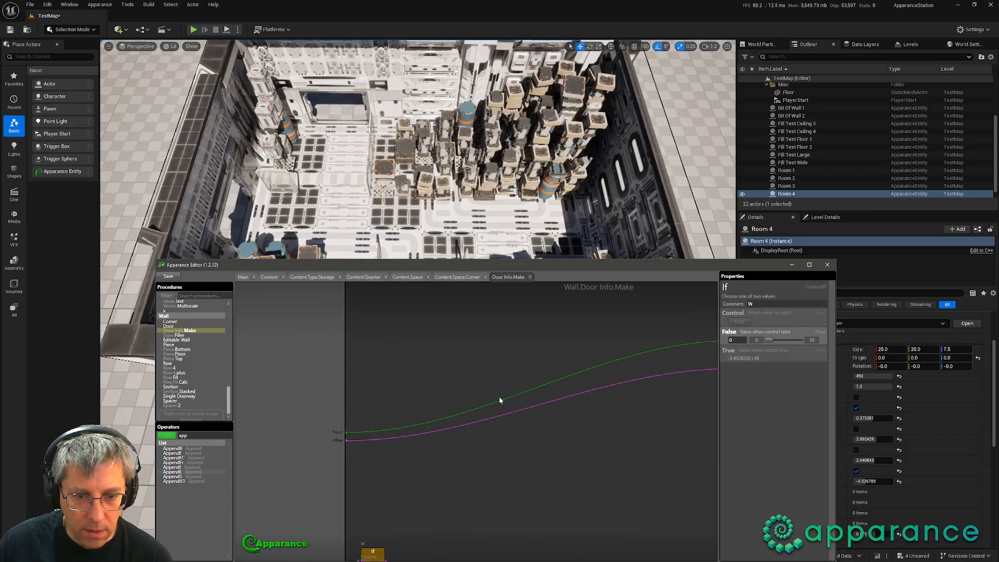
{"action": "middle_click_drag", "start_coordinate": [468, 487], "coordinate": [393, 461]}
{"action": "left_click_drag", "start_coordinate": [591, 351], "coordinate": [616, 333]}
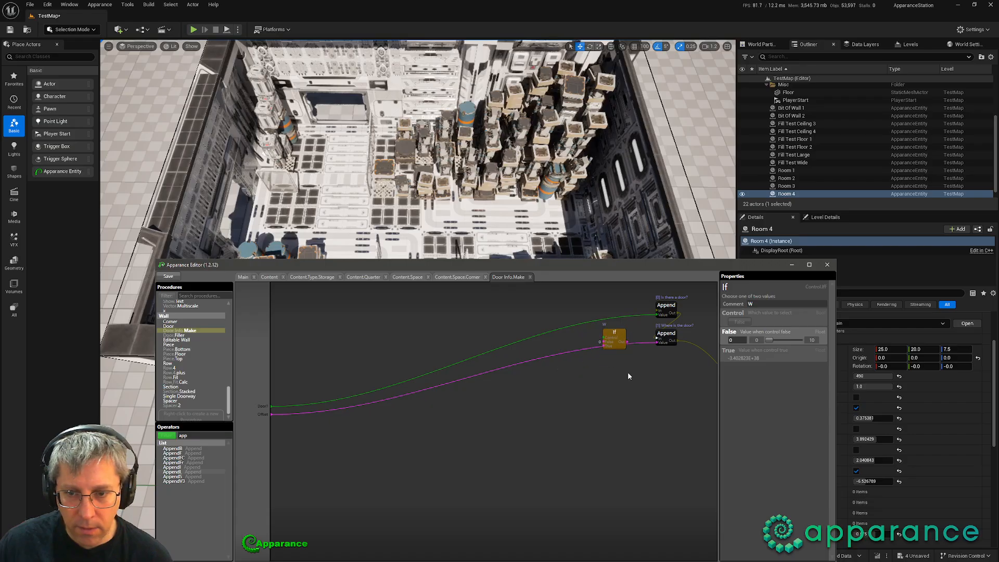
Step: Compact the Door Info.Make graph so the If and Append nodes sit close together
{"action": "right_click", "coordinate": [628, 373]}
{"action": "left_click", "coordinate": [650, 556]}
{"action": "middle_click_drag", "start_coordinate": [667, 317], "coordinate": [512, 418]}
{"action": "scroll", "coordinate": [511, 418], "scroll_direction": "up", "scroll_amount": 2}
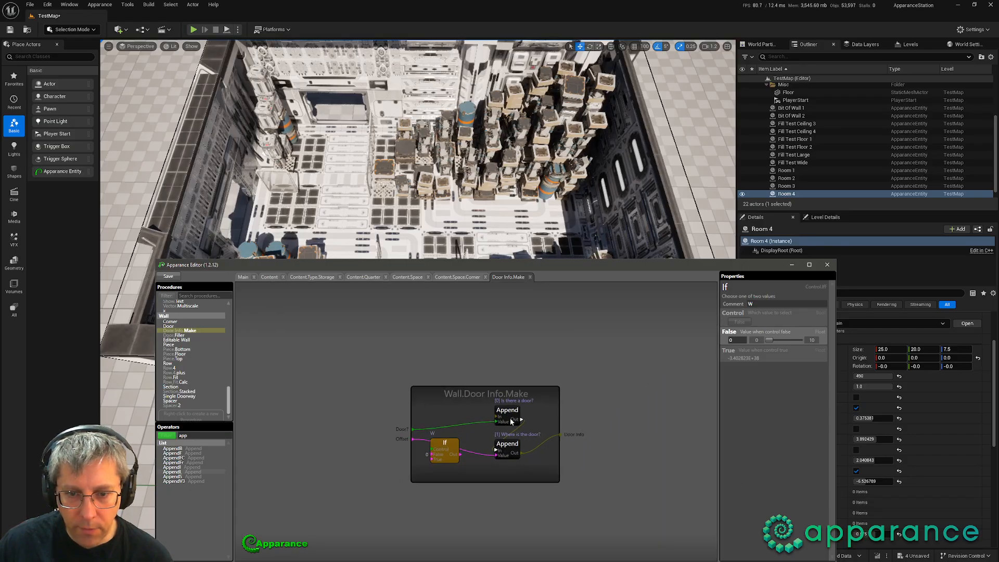
Step: Wire Door? to the If node's Control and Offset to its True value, and feed its result into the float Append
{"action": "mouse_move", "coordinate": [442, 445]}
{"action": "left_mouse_down"}
{"action": "mouse_move", "coordinate": [391, 434]}
{"action": "mouse_move", "coordinate": [457, 441]}
{"action": "left_mouse_up"}
{"action": "left_click", "coordinate": [349, 431]}
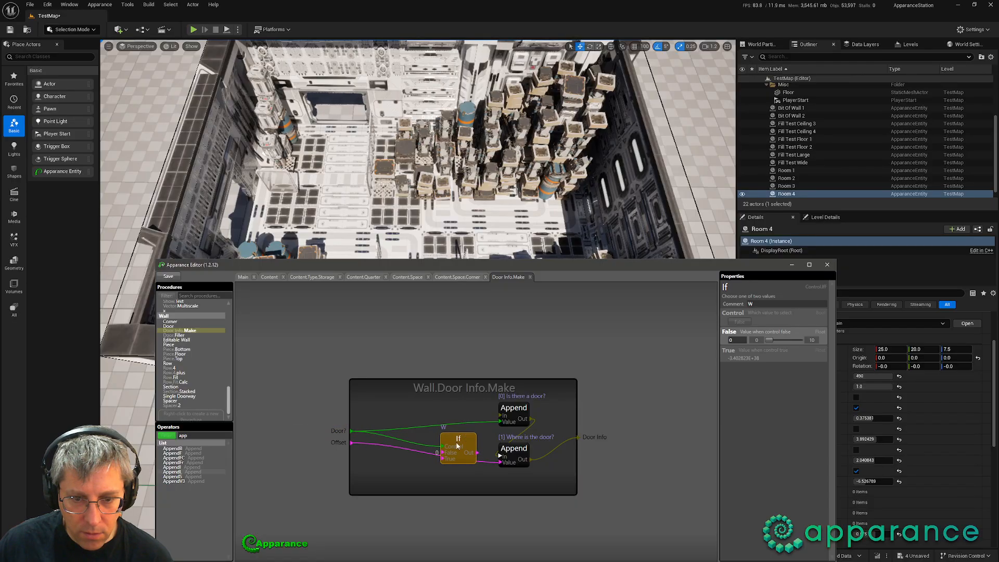
{"action": "left_click", "coordinate": [344, 442]}
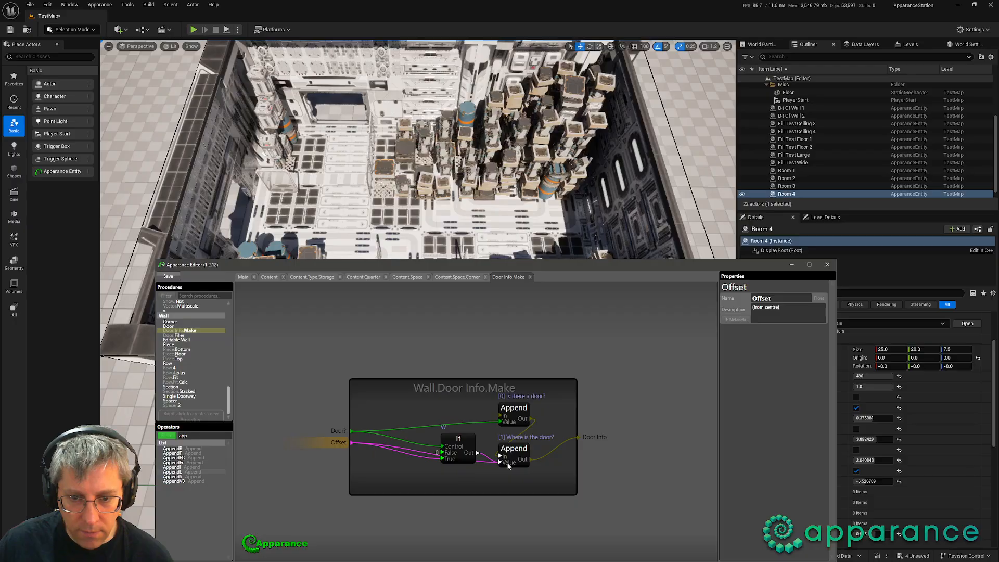
{"action": "left_click_drag", "start_coordinate": [464, 442], "coordinate": [515, 463]}
{"action": "left_click", "coordinate": [465, 458]}
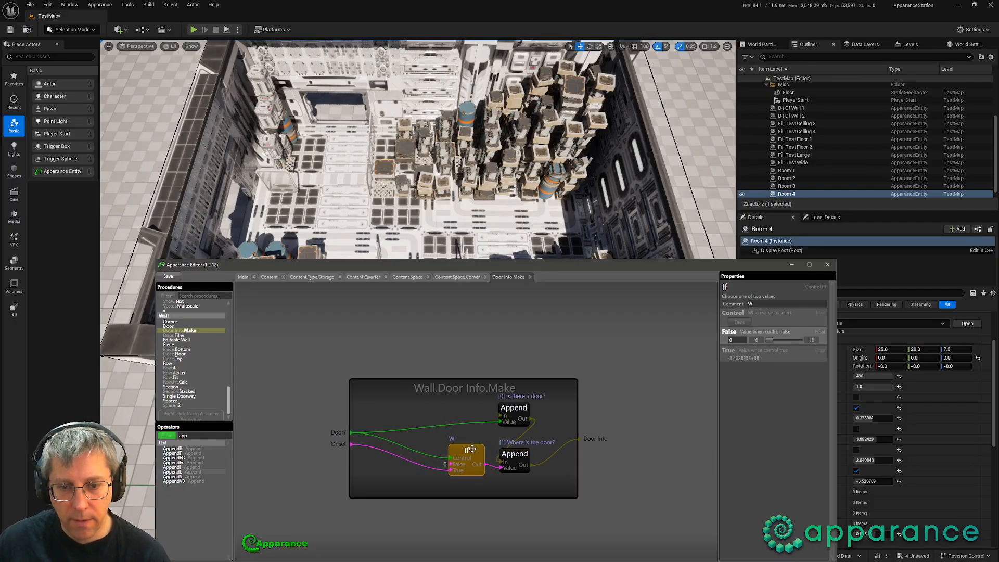
Step: Replace the W comment on the If node with "no door, default to centre.", split over two lines after the comma
{"action": "left_click", "coordinate": [761, 304]}
{"action": "left_click", "coordinate": [417, 409]}
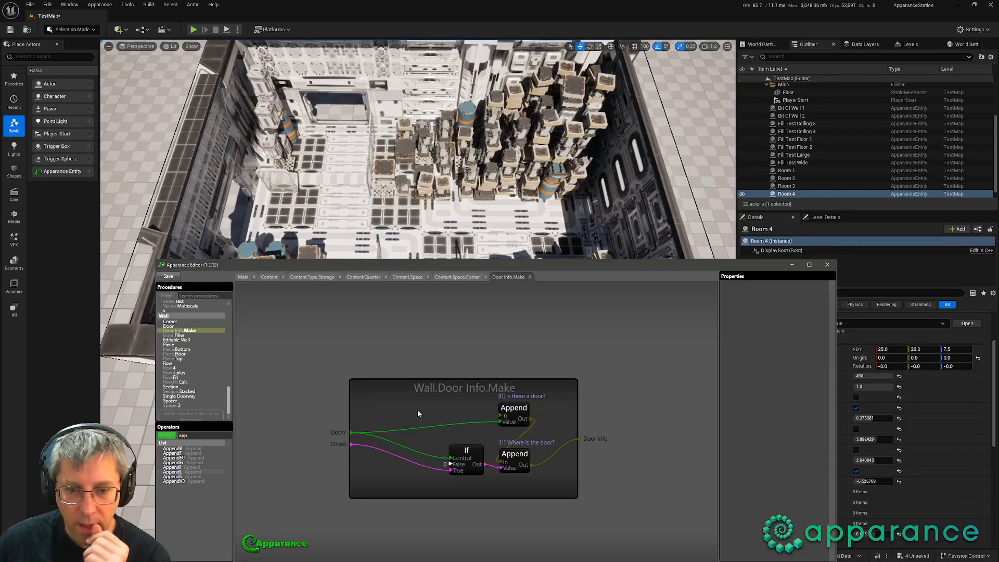
{"action": "left_click", "coordinate": [453, 452]}
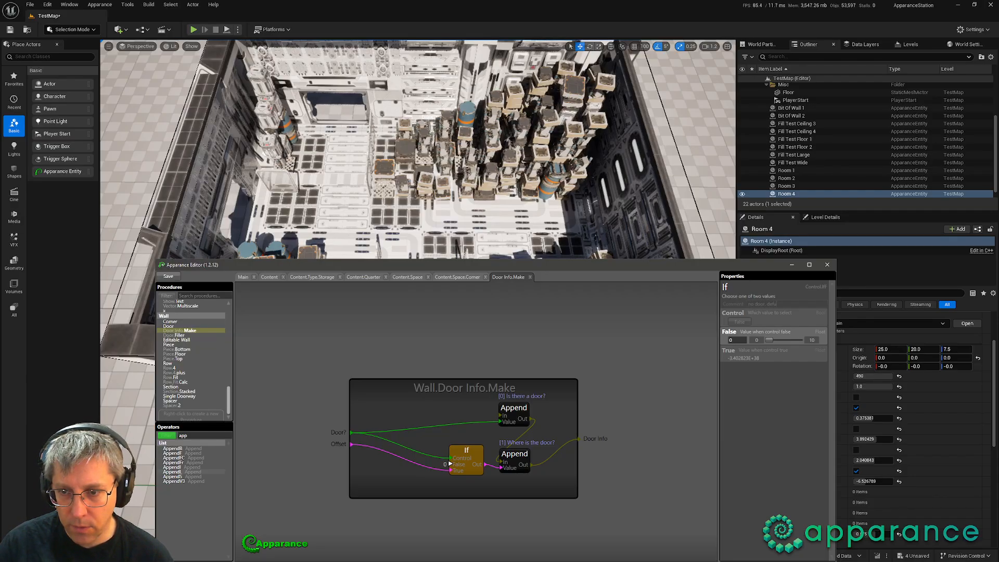
{"action": "type", "text": "to"}
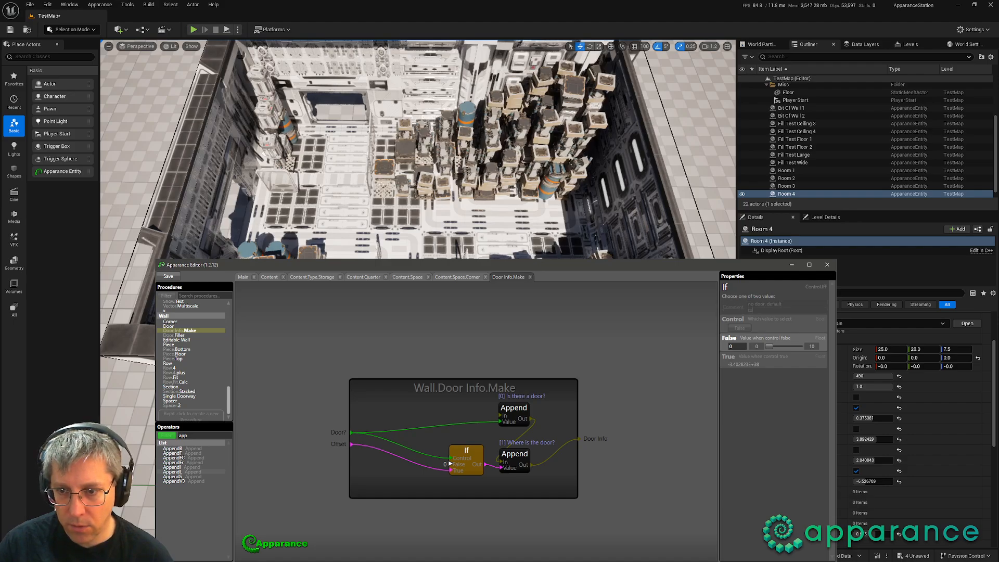
{"action": "type", "text": " centre."}
{"action": "key", "text": "Return"}
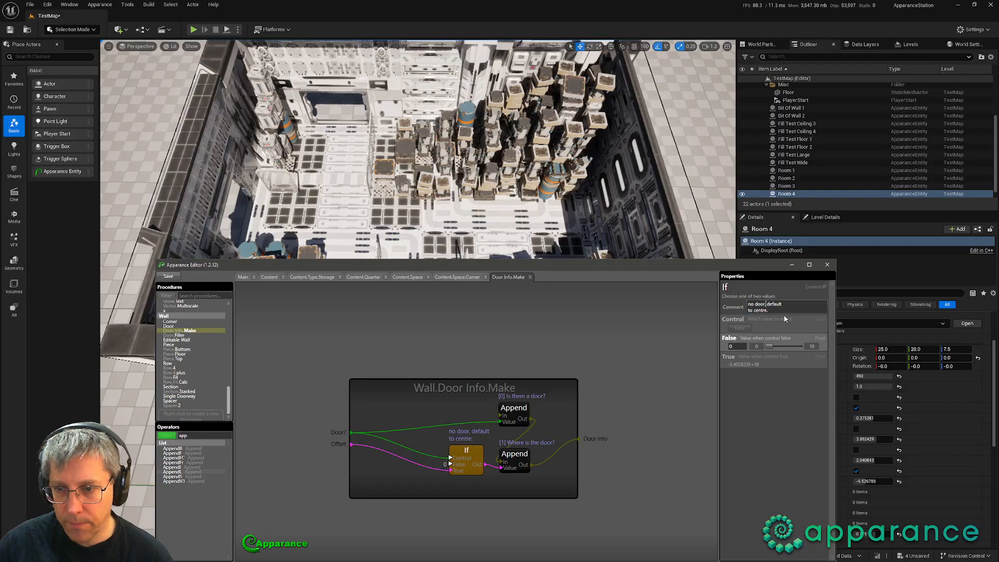
{"action": "key", "text": "Return"}
{"action": "key", "text": "End"}
{"action": "key", "text": "Delete"}
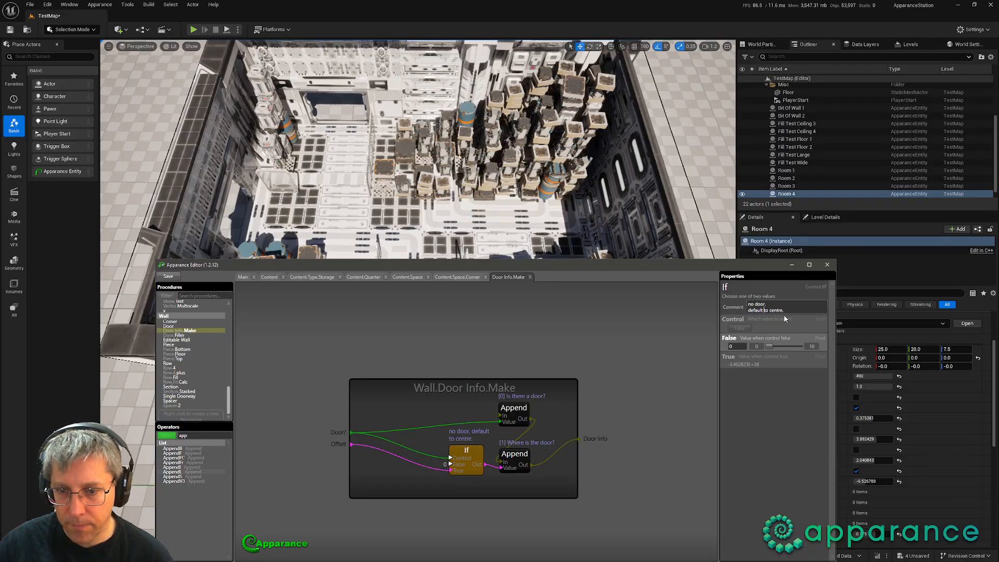
Step: Move the If node slightly farther from the float Append and save the procedure
{"action": "left_click_drag", "start_coordinate": [464, 449], "coordinate": [444, 455]}
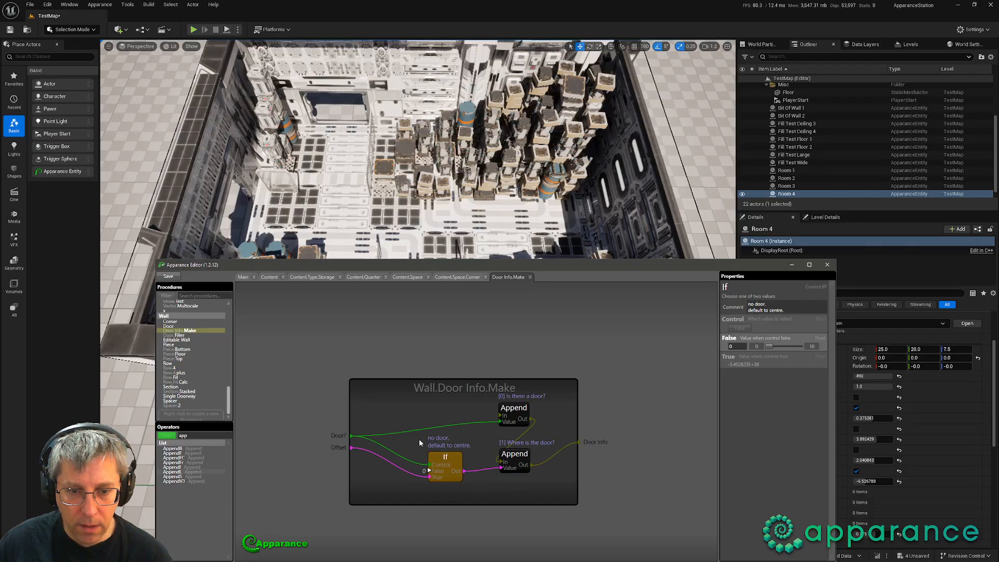
{"action": "left_click", "coordinate": [383, 416]}
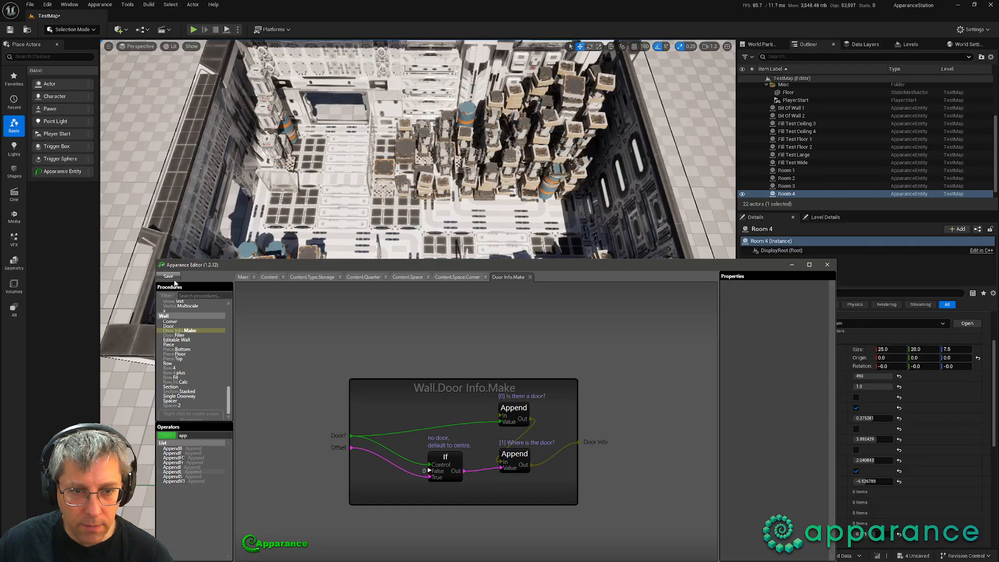
{"action": "left_click", "coordinate": [168, 276]}
Step: In the Main procedure, move the west door presence and offset wires from the W If node to Door Info.Make's Door? and Offset
{"action": "left_click", "coordinate": [242, 276]}
{"action": "right_click_drag", "start_coordinate": [441, 471], "coordinate": [548, 452]}
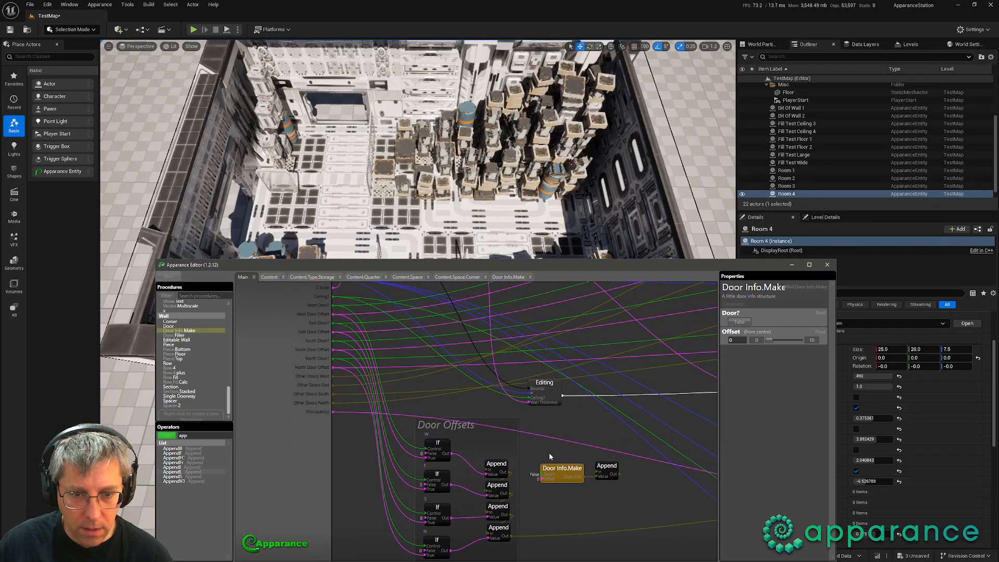
{"action": "left_click_drag", "start_coordinate": [545, 471], "coordinate": [543, 473]}
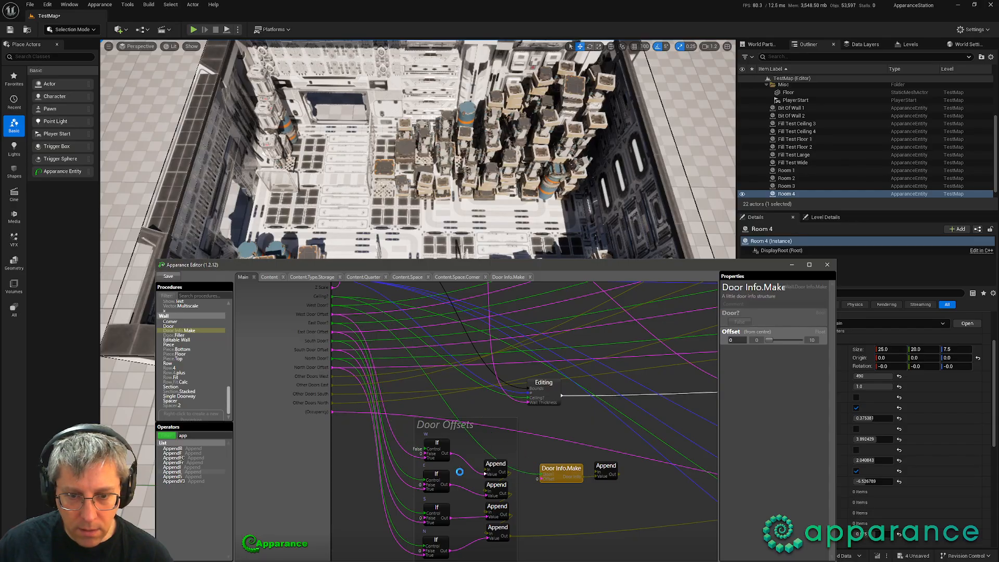
{"action": "left_click_drag", "start_coordinate": [420, 458], "coordinate": [541, 480]}
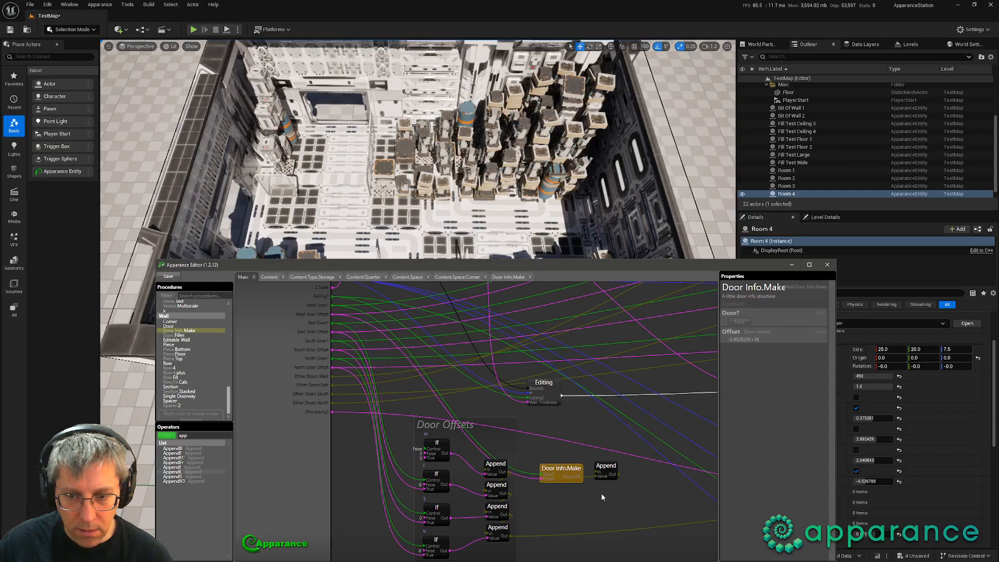
Step: Duplicate the Door Info.Make and list Append pair three times, stacking the copies in rows beneath the original
{"action": "right_click_drag", "start_coordinate": [602, 493], "coordinate": [552, 482]}
{"action": "left_click", "coordinate": [549, 464], "text": "ctrl"}
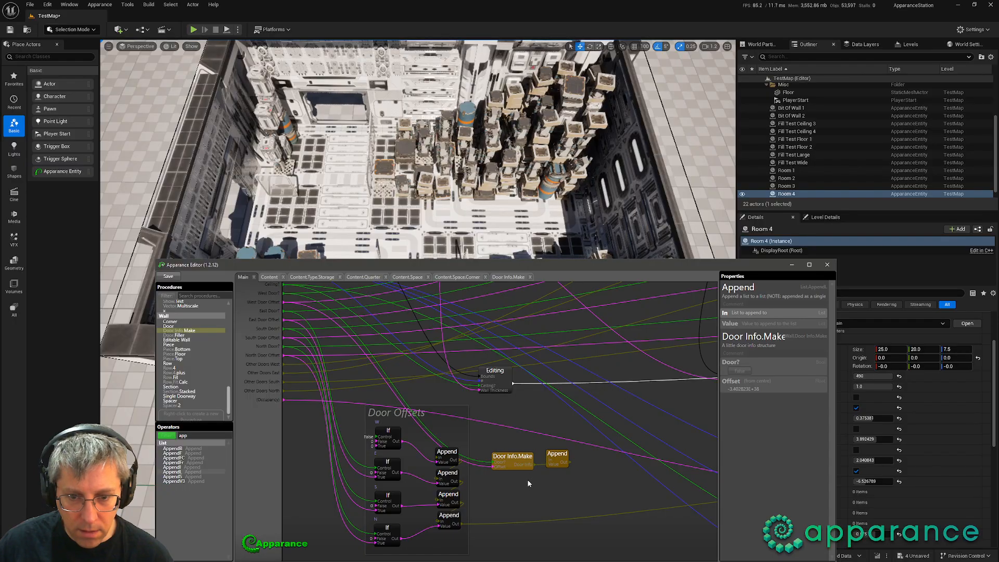
{"action": "key", "text": "ctrl+c"}
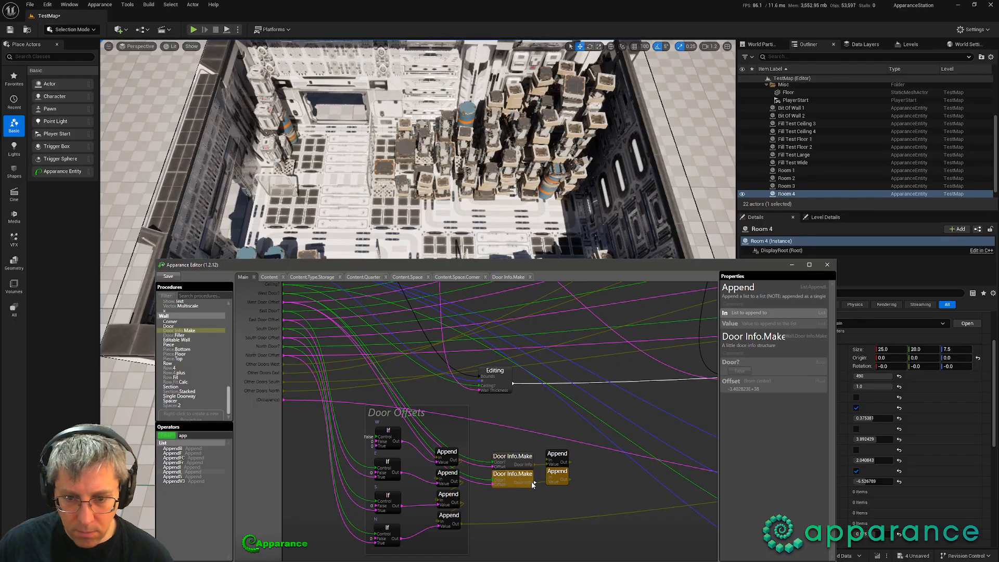
{"action": "key", "text": "ctrl+v"}
{"action": "key", "text": "ctrl+v"}
{"action": "key", "text": "ctrl+v"}
Step: Move the remaining door presence and offset wires from the E, S and N If nodes to the matching Door Info.Make copies
{"action": "right_click_drag", "start_coordinate": [604, 482], "coordinate": [609, 430]}
{"action": "scroll", "coordinate": [610, 430], "scroll_direction": "up", "scroll_amount": 3}
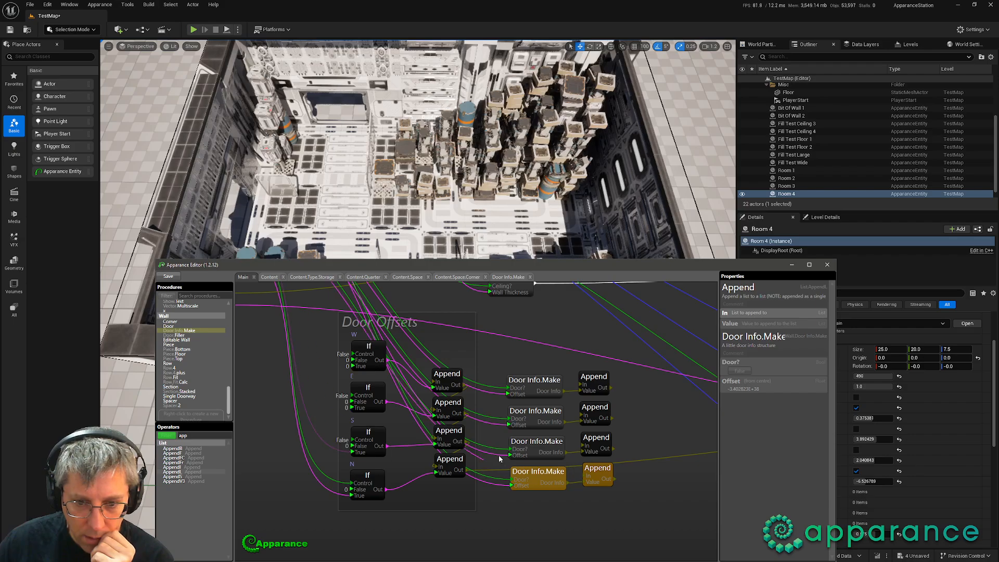
{"action": "left_click_drag", "start_coordinate": [327, 478], "coordinate": [510, 479]}
{"action": "left_click_drag", "start_coordinate": [331, 489], "coordinate": [404, 492]}
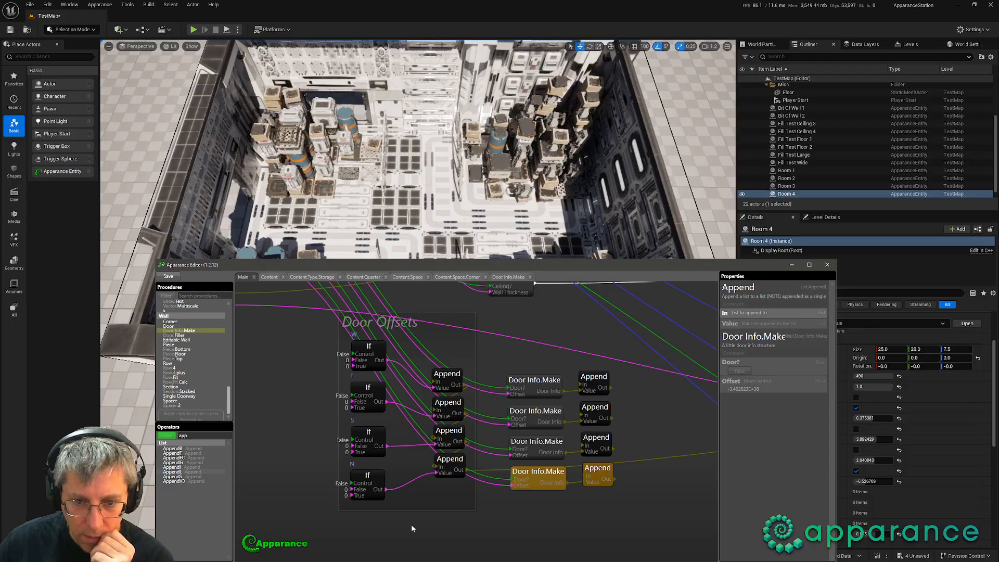
Step: Restore the last Door Info.Make and Append pair, and delete the old If and Append nodes from the Door Offsets group
{"action": "left_click_drag", "start_coordinate": [336, 535], "coordinate": [468, 336]}
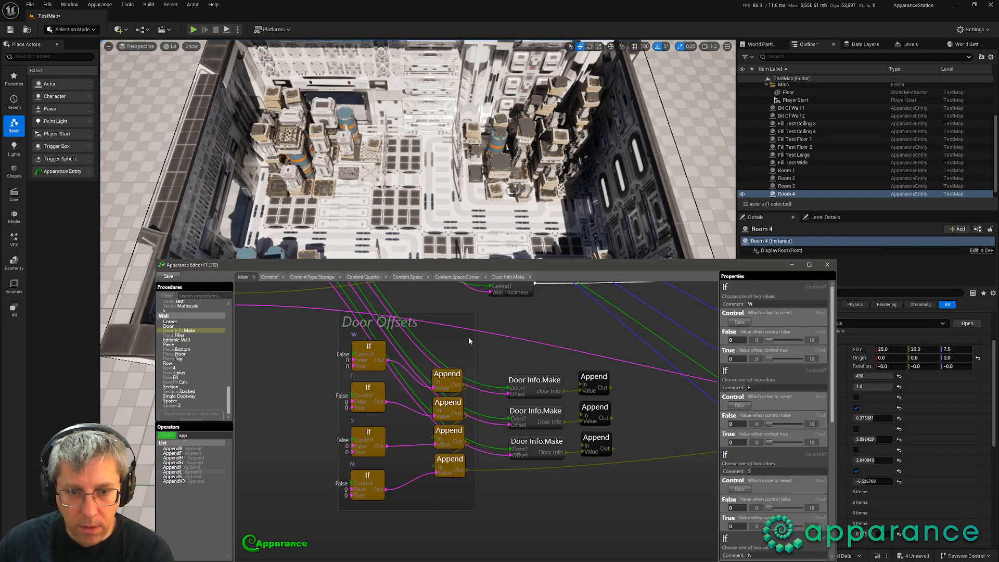
{"action": "left_click", "coordinate": [534, 516]}
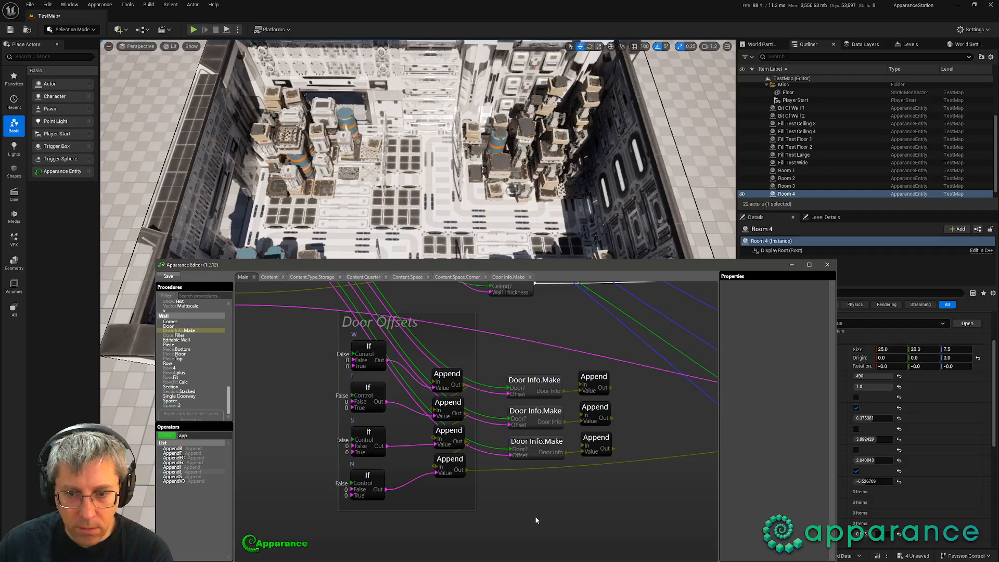
{"action": "key", "text": "ctrl+y"}
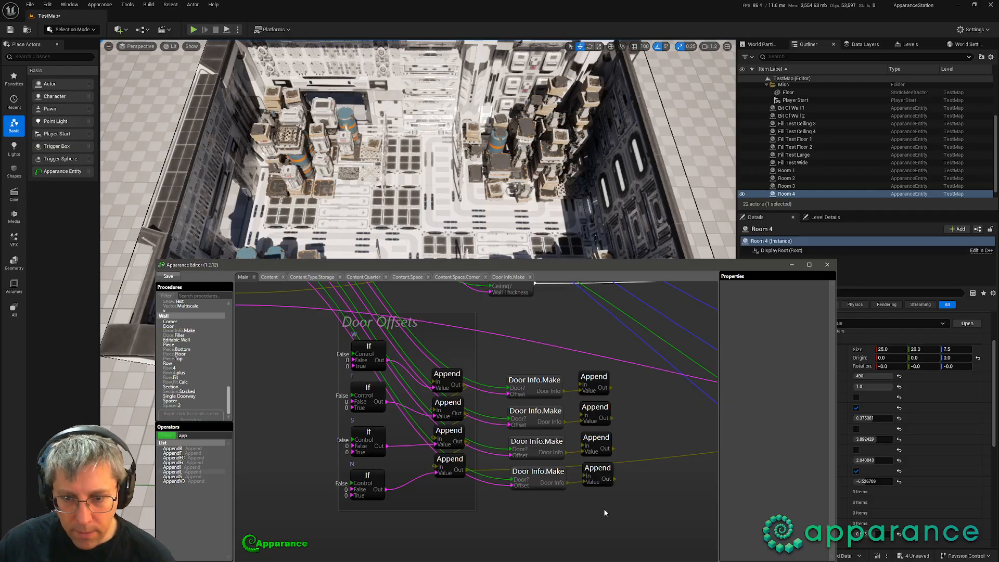
{"action": "left_click_drag", "start_coordinate": [454, 540], "coordinate": [362, 353]}
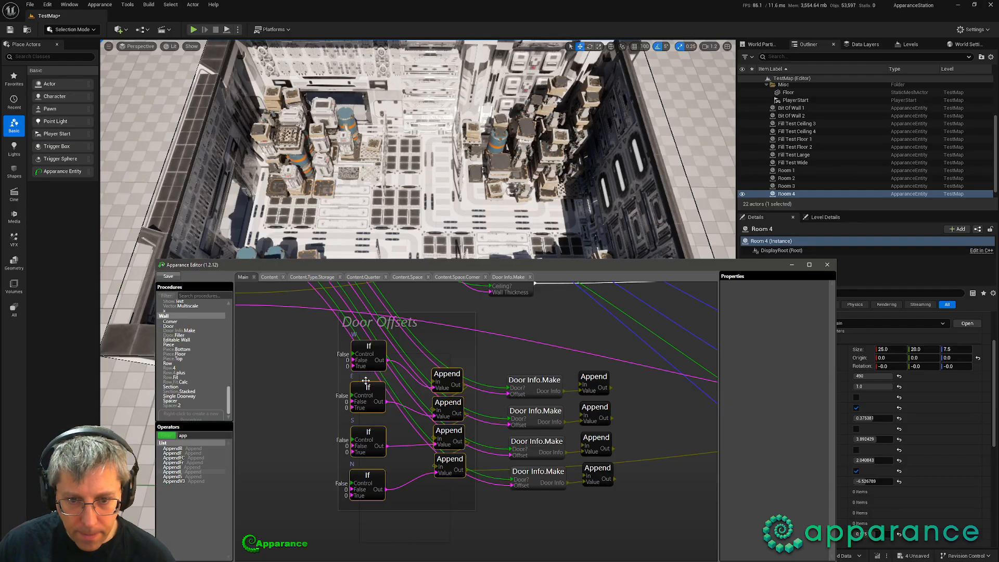
{"action": "key", "text": "Delete"}
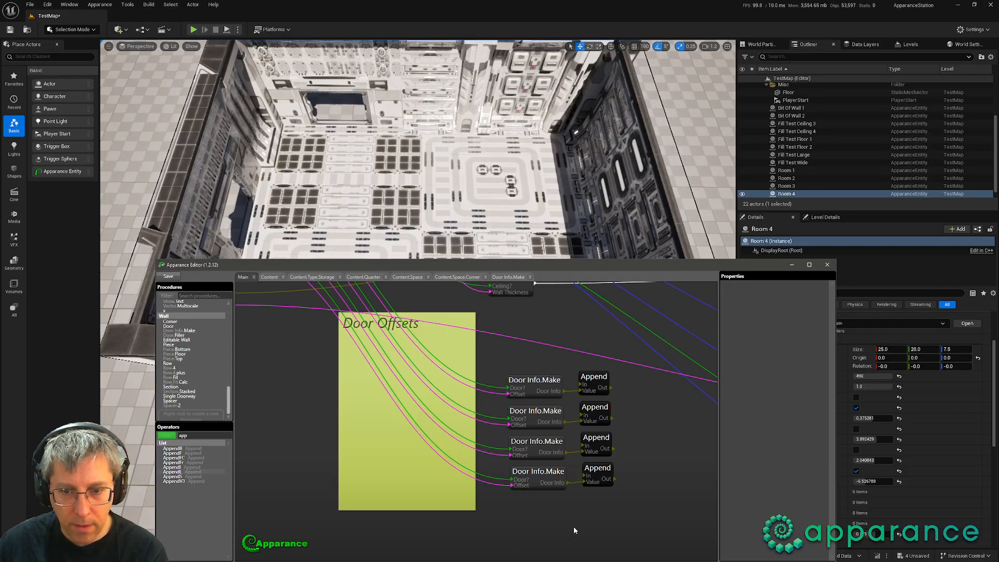
Step: Chain the four list Append nodes in order and move the Door Info.Make rows into the Door Offsets group
{"action": "left_click_drag", "start_coordinate": [612, 387], "coordinate": [588, 477]}
{"action": "left_click_drag", "start_coordinate": [614, 514], "coordinate": [380, 360]}
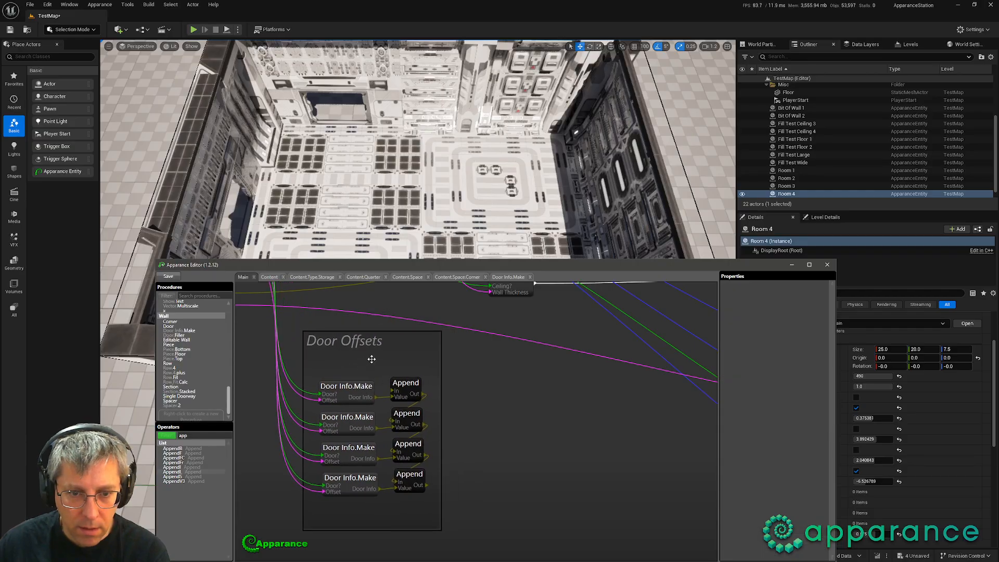
Step: Wire the last list Append's result into the Door Info input of the Content node
{"action": "scroll", "coordinate": [488, 423], "scroll_direction": "down", "scroll_amount": 3}
{"action": "middle_click_drag", "start_coordinate": [524, 456], "coordinate": [379, 455]}
{"action": "scroll", "coordinate": [394, 446], "scroll_direction": "down", "scroll_amount": 2}
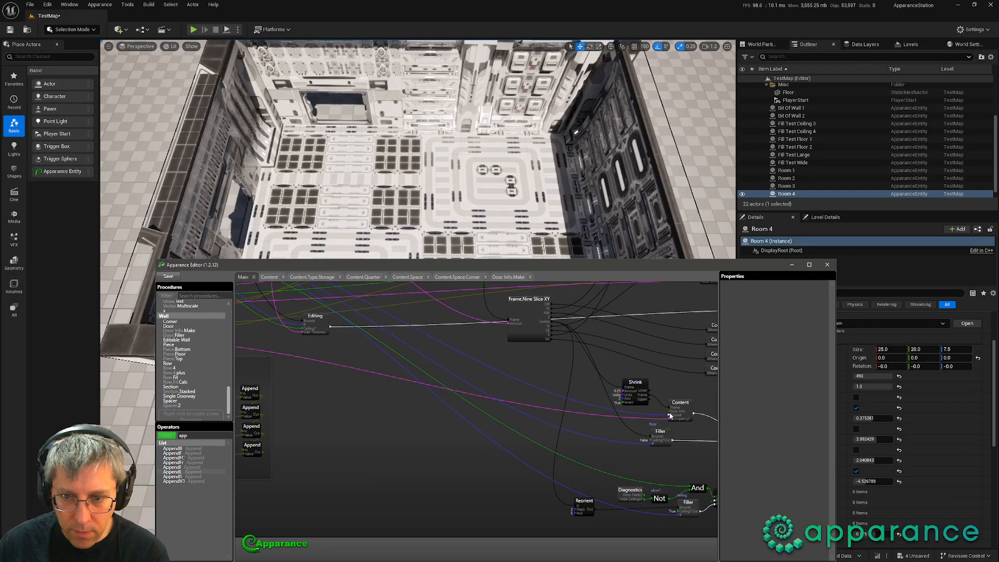
{"action": "left_click_drag", "start_coordinate": [537, 438], "coordinate": [264, 452]}
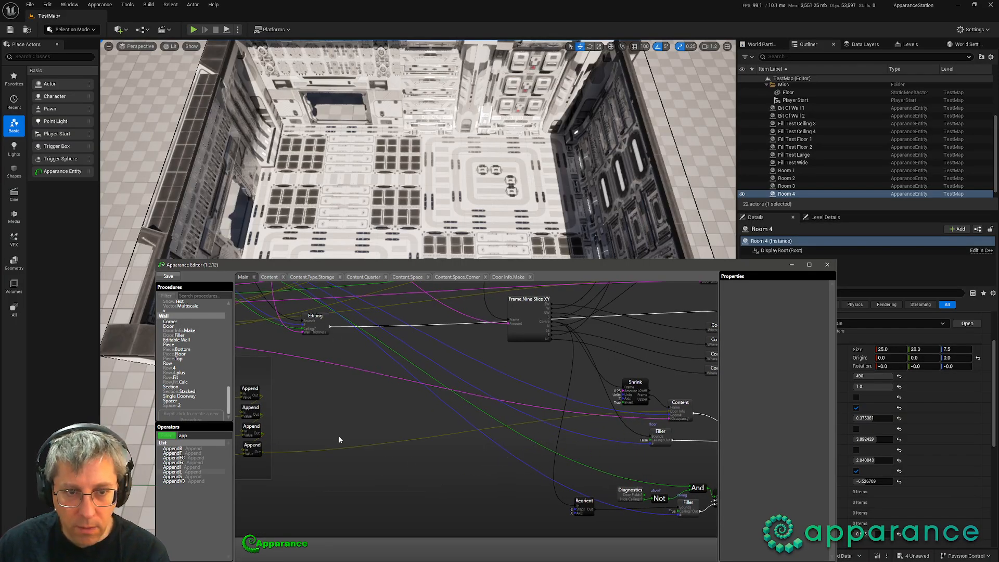
Step: Shrink the Door Offsets group frame to fit its nodes and shift the group farther from the procedure inputs
{"action": "middle_click_drag", "start_coordinate": [310, 482], "coordinate": [459, 497]}
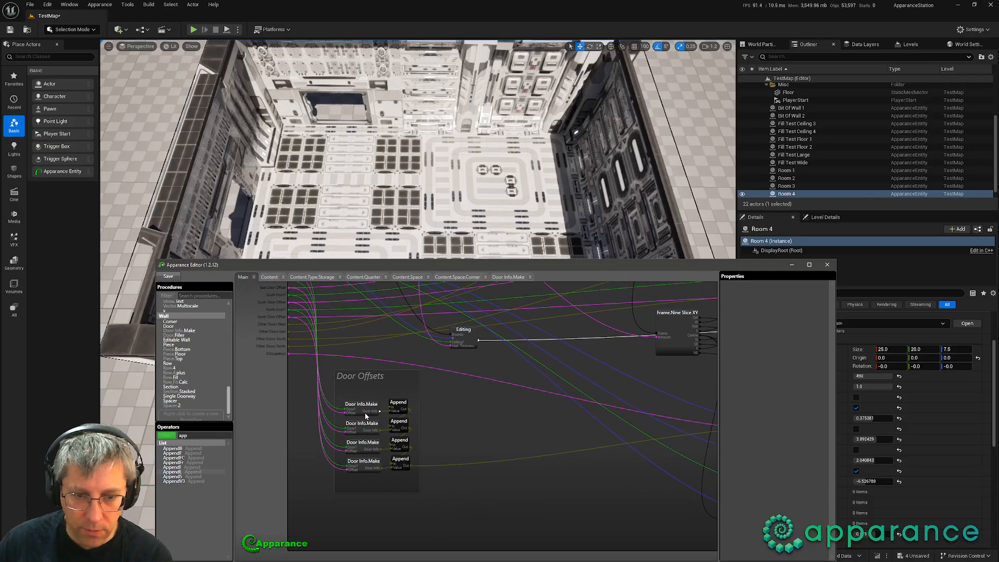
{"action": "left_click_drag", "start_coordinate": [376, 370], "coordinate": [376, 382]}
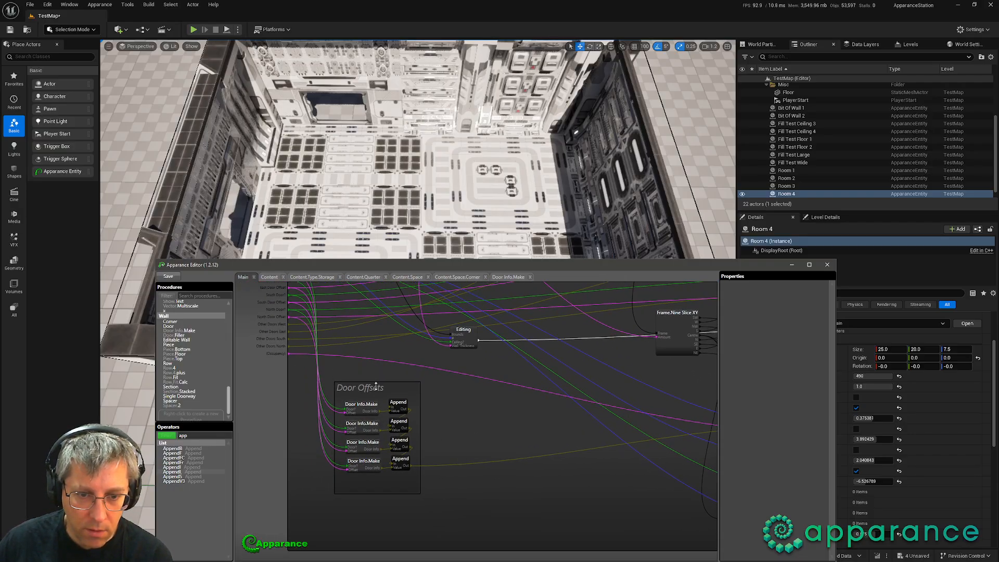
{"action": "left_click_drag", "start_coordinate": [386, 492], "coordinate": [386, 482]}
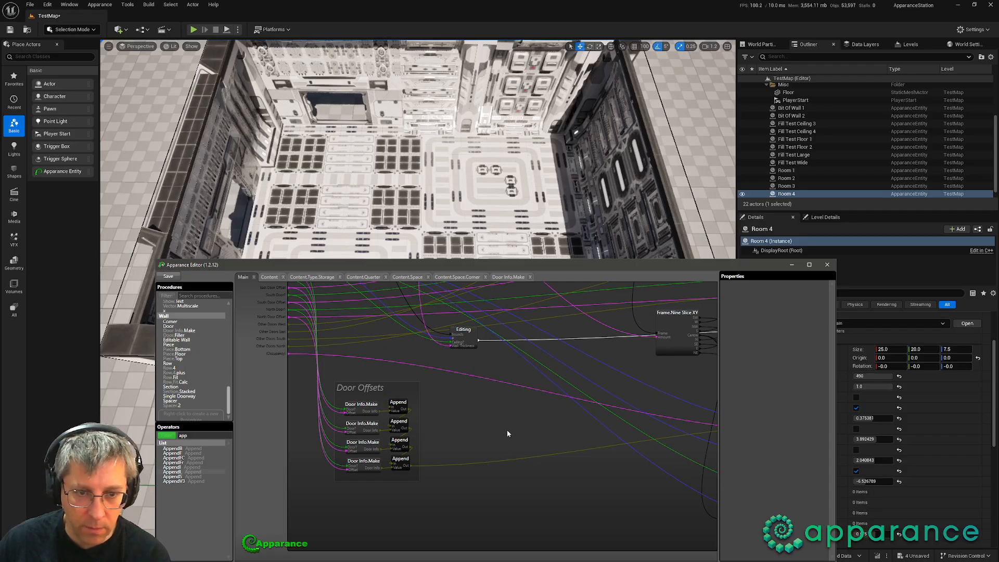
{"action": "left_click_drag", "start_coordinate": [364, 394], "coordinate": [426, 401]}
Step: Open the Content.Space procedure by way of the Content node and Content.Type.Storage
{"action": "middle_click_drag", "start_coordinate": [576, 451], "coordinate": [344, 461]}
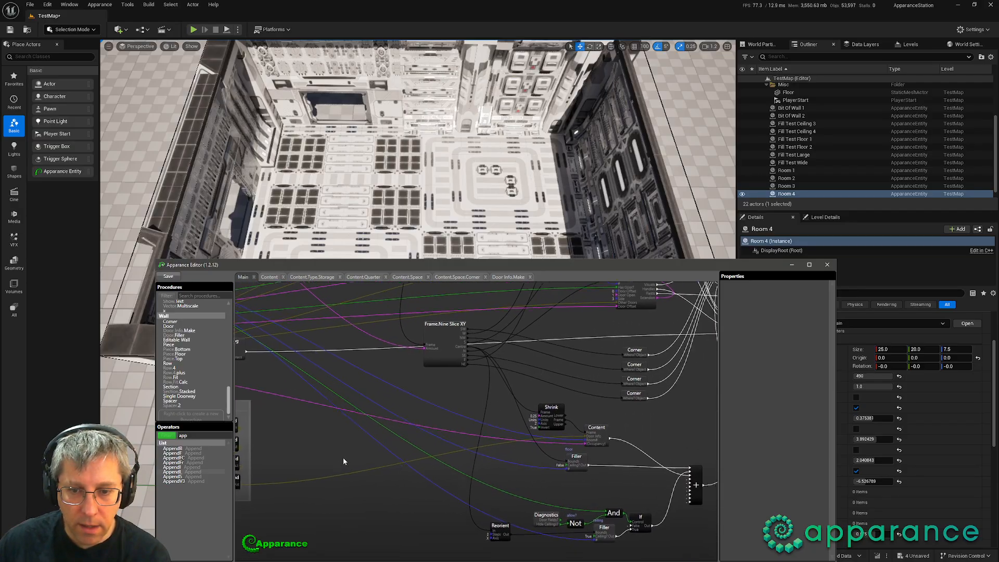
{"action": "scroll", "coordinate": [558, 457], "scroll_direction": "up", "scroll_amount": 4}
{"action": "middle_click_drag", "start_coordinate": [558, 454], "coordinate": [331, 435]}
{"action": "left_click", "coordinate": [398, 406]}
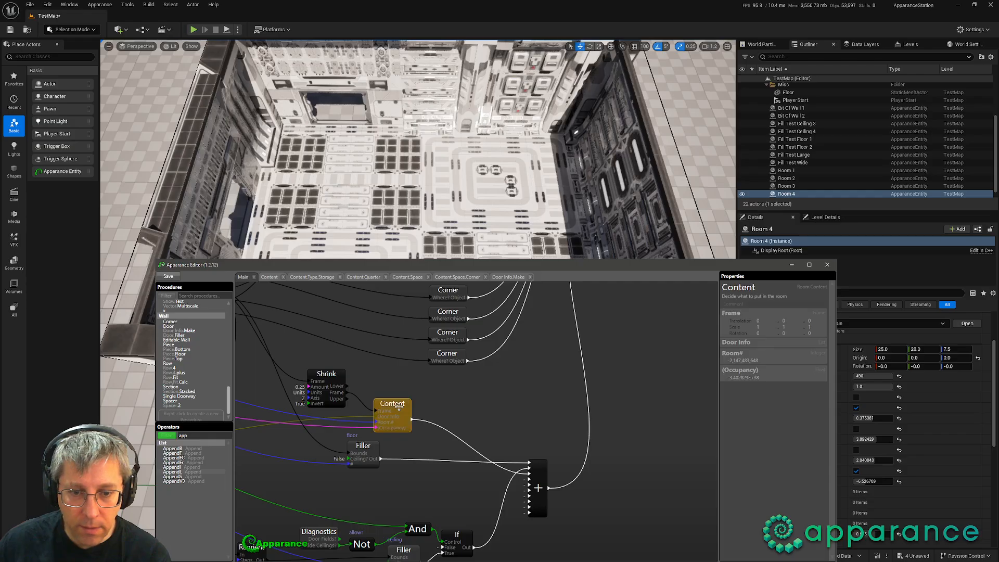
{"action": "double_click", "coordinate": [398, 406]}
{"action": "double_click", "coordinate": [446, 415]}
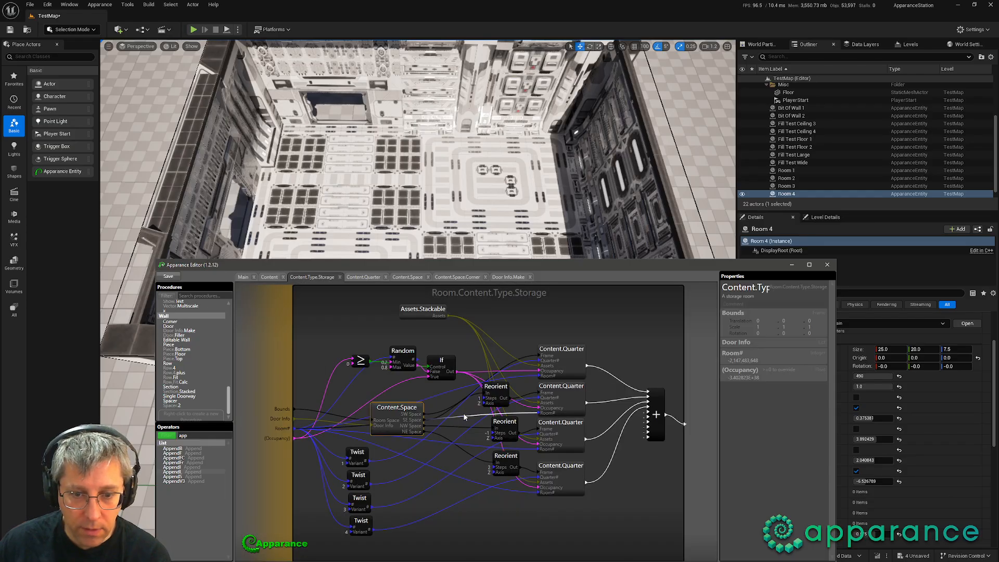
{"action": "double_click", "coordinate": [391, 407]}
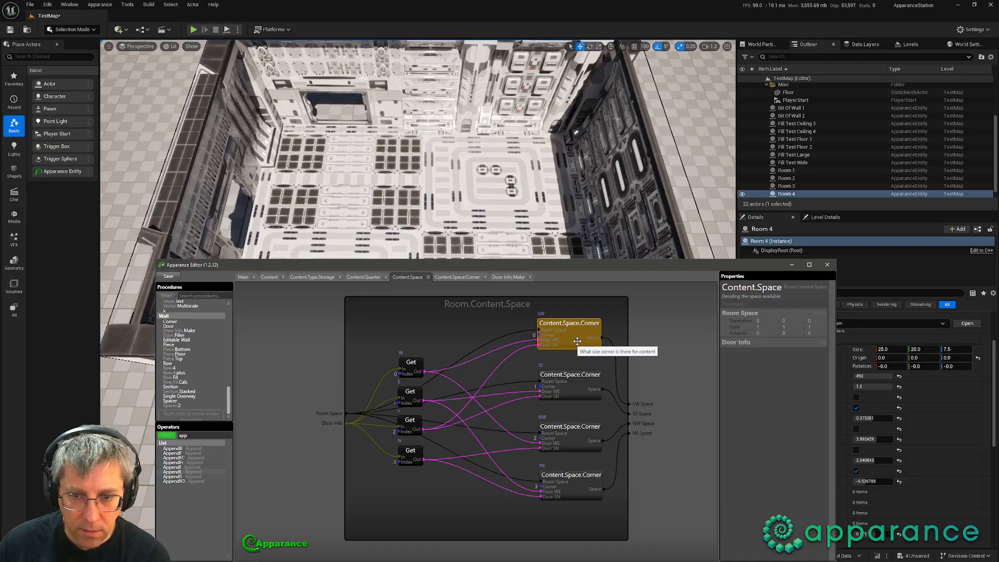
Step: Add a list Get node to Content.Space, feed it from Door Info, and comment it "W"
{"action": "double_click", "coordinate": [184, 435]}
{"action": "type", "text": "get"}
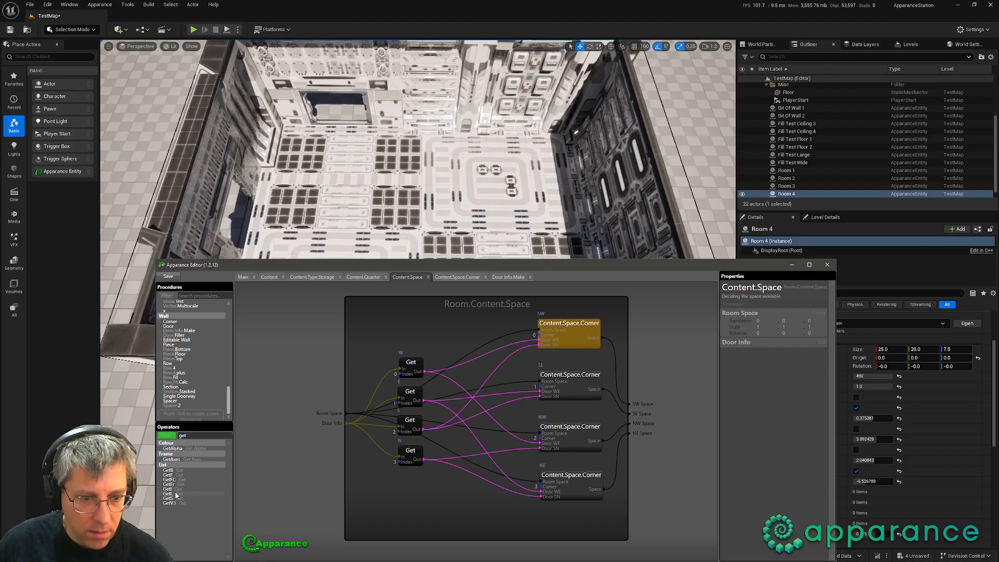
{"action": "left_click_drag", "start_coordinate": [168, 493], "coordinate": [394, 321]}
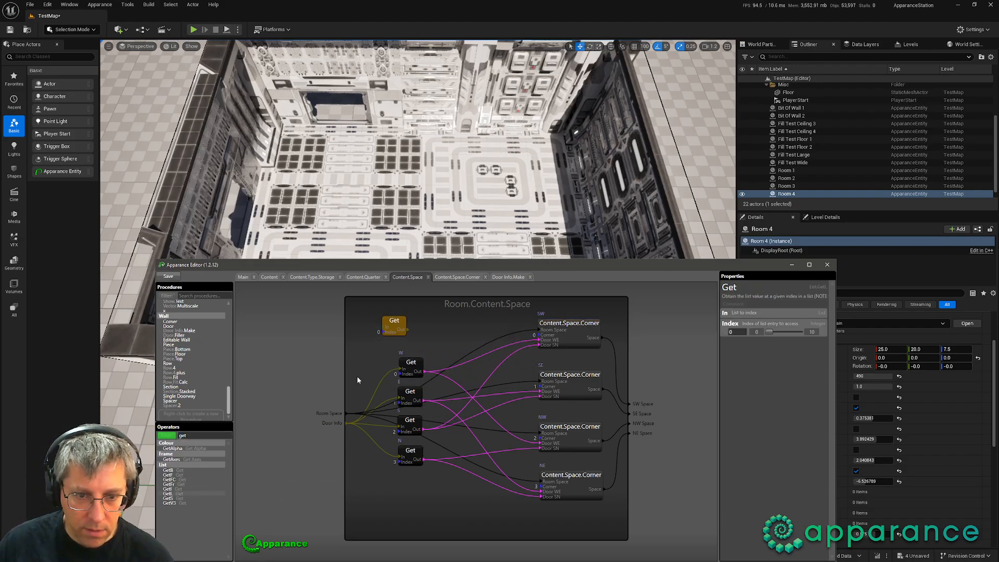
{"action": "left_click_drag", "start_coordinate": [346, 422], "coordinate": [385, 328]}
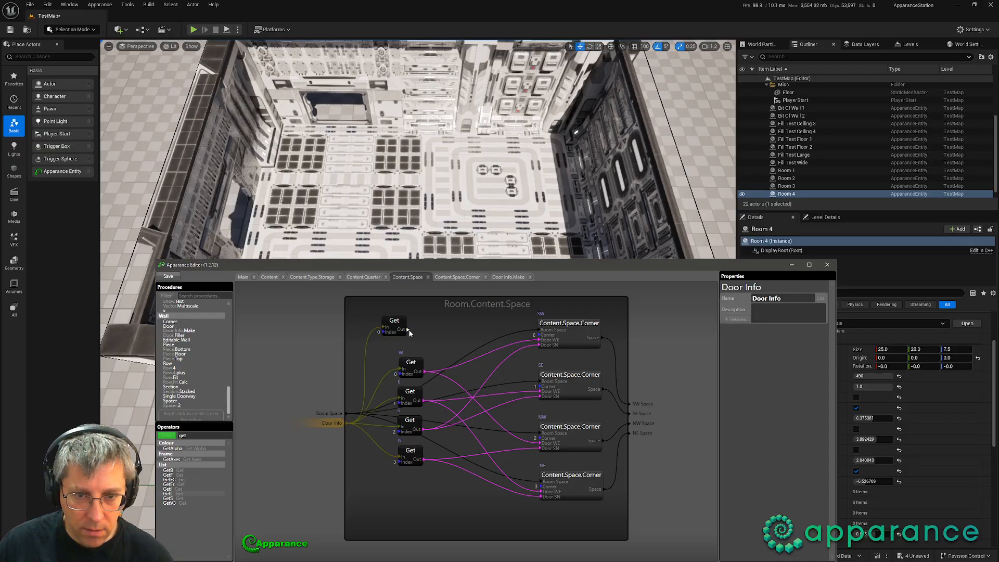
{"action": "left_click", "coordinate": [401, 327]}
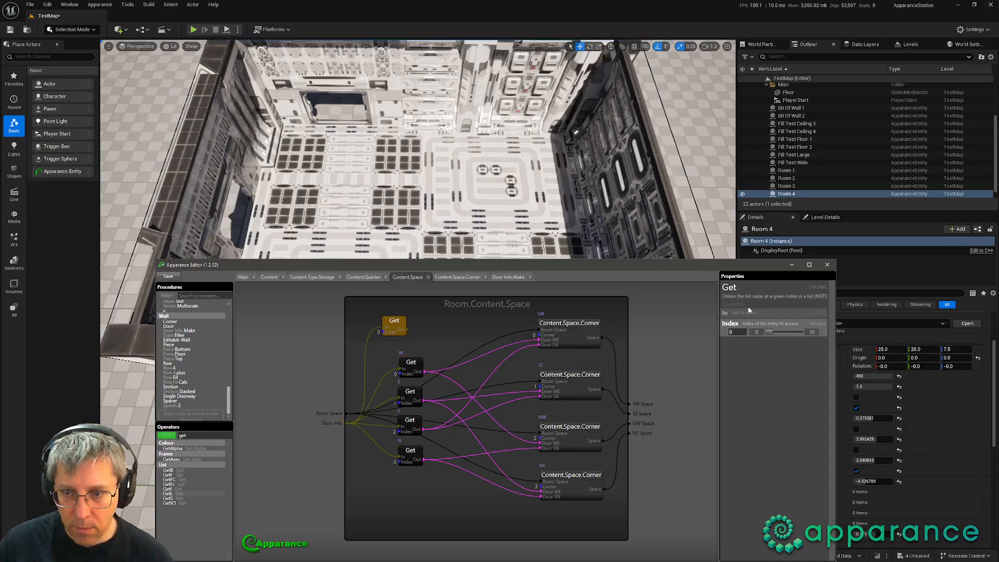
{"action": "left_click", "coordinate": [748, 306]}
{"action": "type", "text": "W"}
{"action": "left_click", "coordinate": [426, 327]}
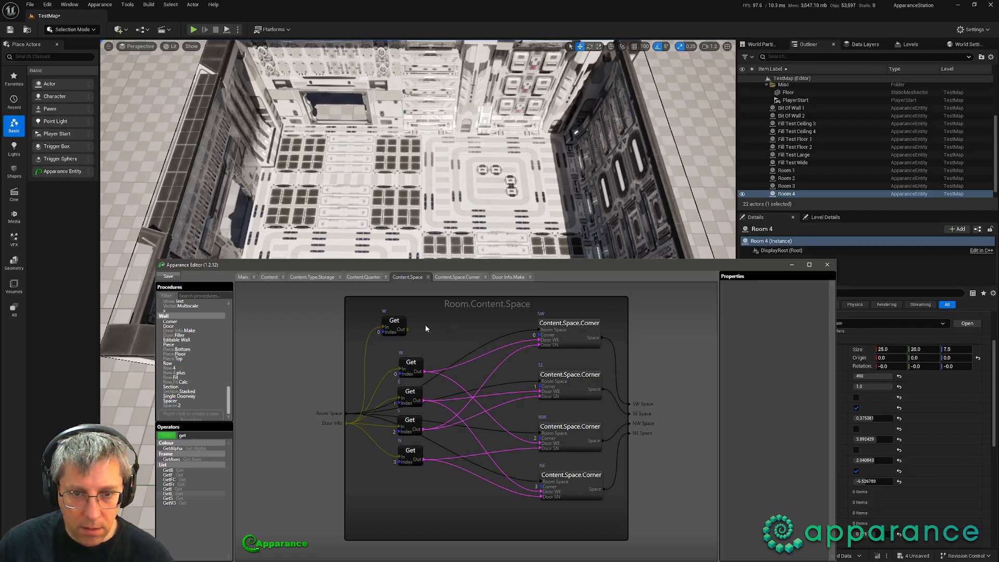
Step: Move the W list Get away from the existing Get nodes and paste a copy of it beneath
{"action": "middle_click_drag", "start_coordinate": [439, 336], "coordinate": [483, 352]}
{"action": "left_click_drag", "start_coordinate": [432, 333], "coordinate": [388, 364]}
{"action": "key", "text": "ctrl+c"}
{"action": "left_click", "coordinate": [413, 349]}
{"action": "key", "text": "ctrl+v"}
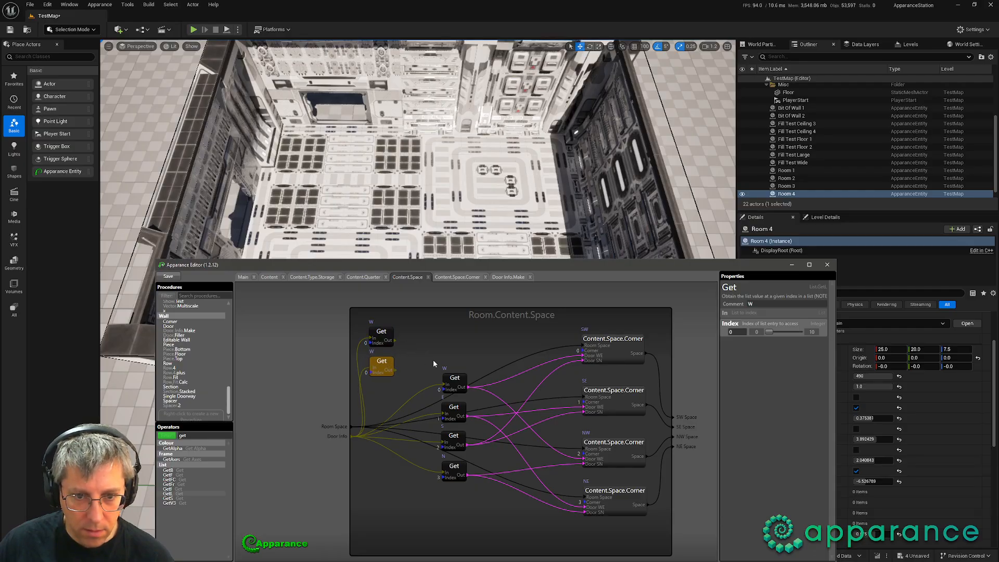
Step: Paste two more copies of the W Get, then comment the first copy E with index 1 and the second S with index 2
{"action": "key", "text": "ctrl+v"}
{"action": "key", "text": "ctrl+v"}
{"action": "left_click", "coordinate": [392, 363]}
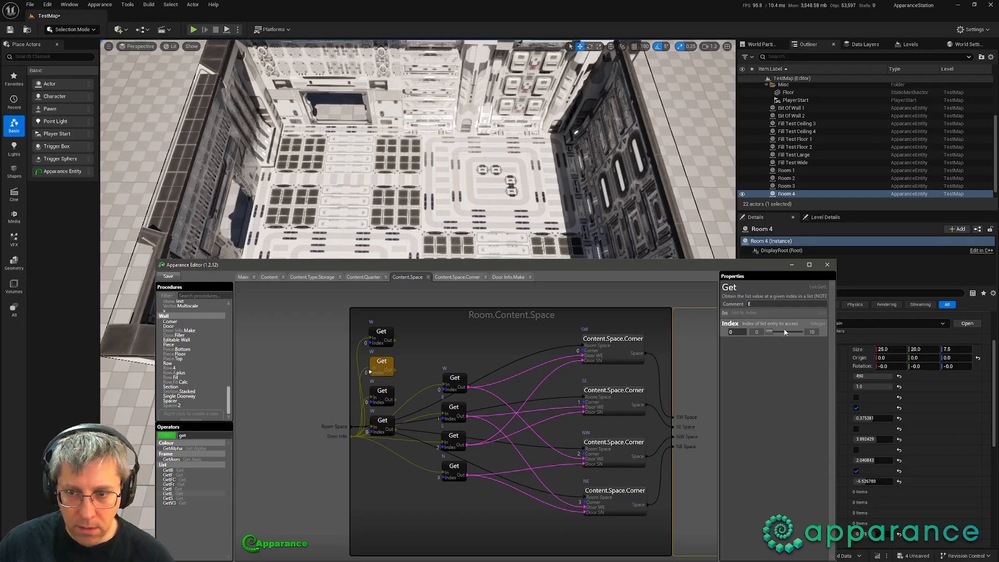
{"action": "key", "text": "Return"}
{"action": "left_click", "coordinate": [385, 391]}
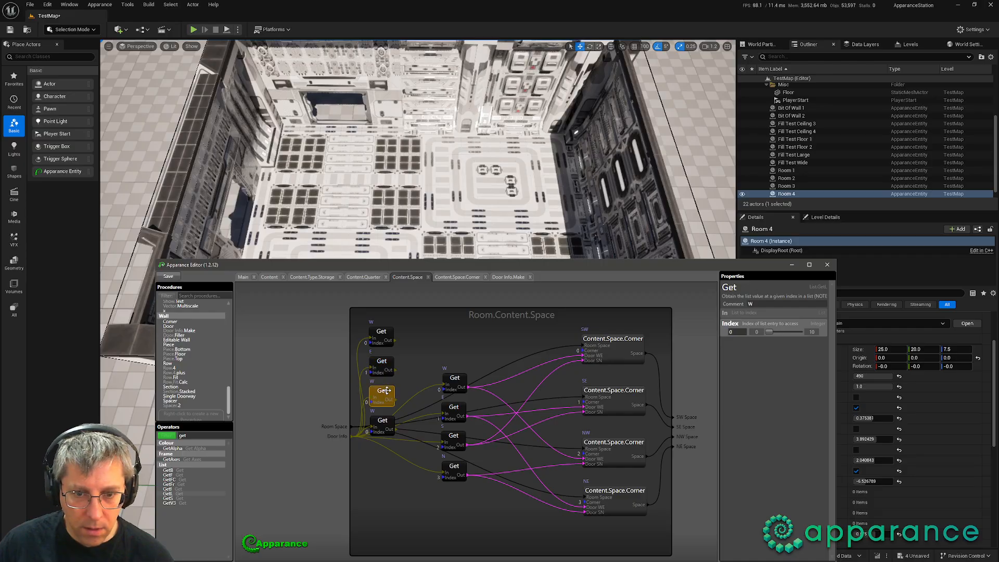
{"action": "left_click_drag", "start_coordinate": [755, 304], "coordinate": [775, 330]}
Step: Comment the last Get copy N with index 3, and stack the four new Gets above the four existing ones
{"action": "left_click", "coordinate": [382, 421]}
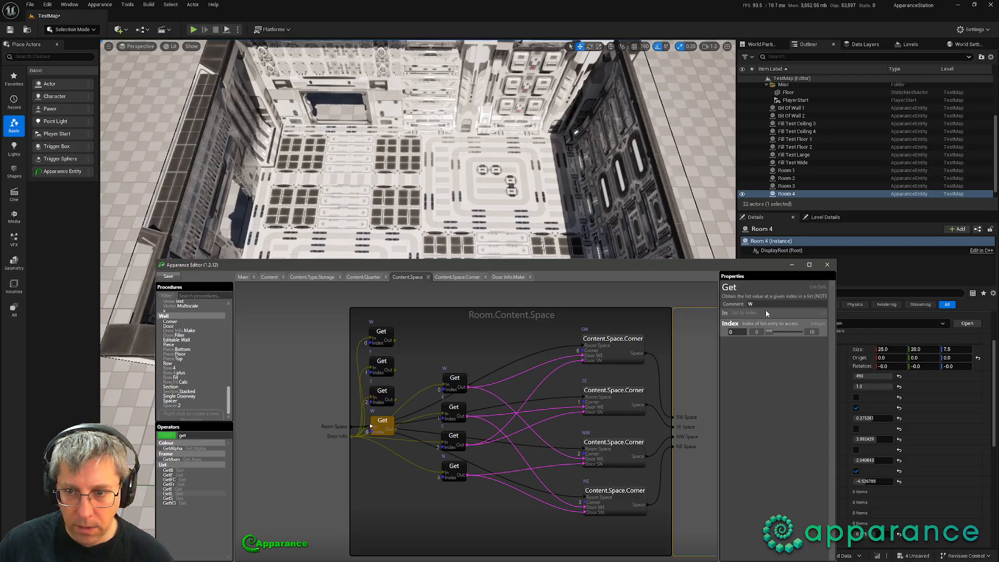
{"action": "type", "text": "N"}
{"action": "left_click_drag", "start_coordinate": [769, 331], "coordinate": [778, 332]}
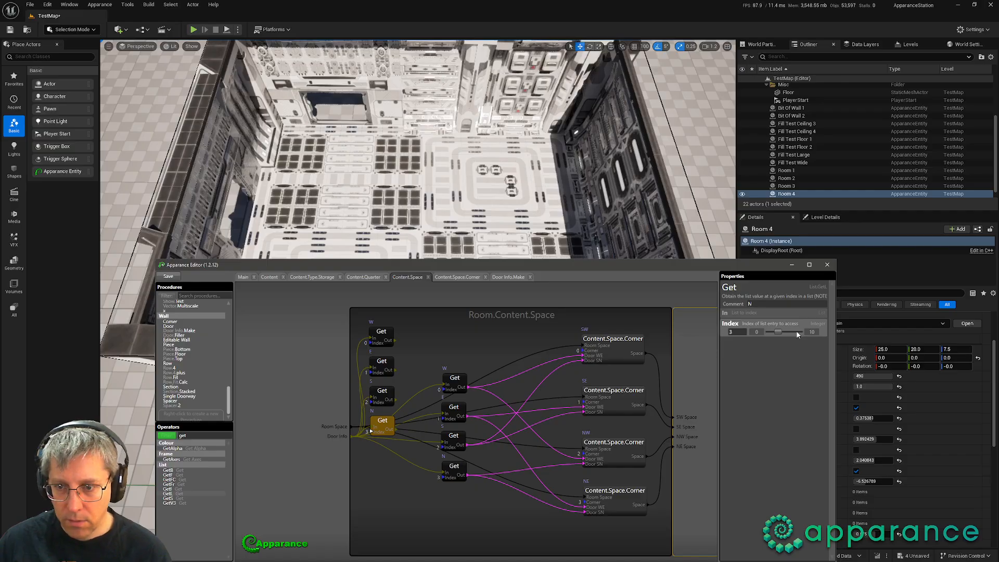
{"action": "left_click_drag", "start_coordinate": [463, 339], "coordinate": [440, 534]}
{"action": "left_click_drag", "start_coordinate": [415, 336], "coordinate": [432, 393]}
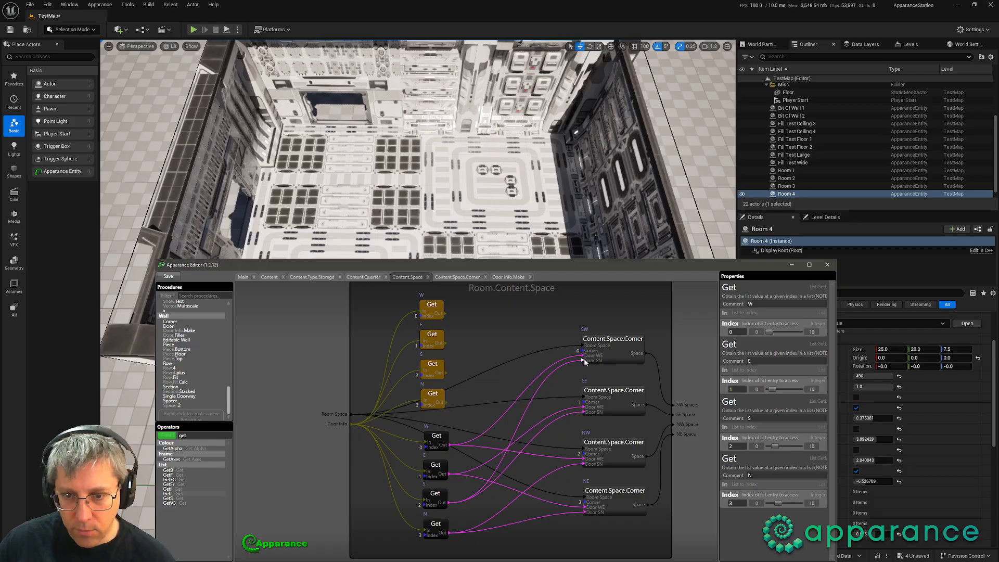
Step: Examine how the Content.Space.Corner procedure uses its door inputs, and return to Content.Space
{"action": "double_click", "coordinate": [621, 356]}
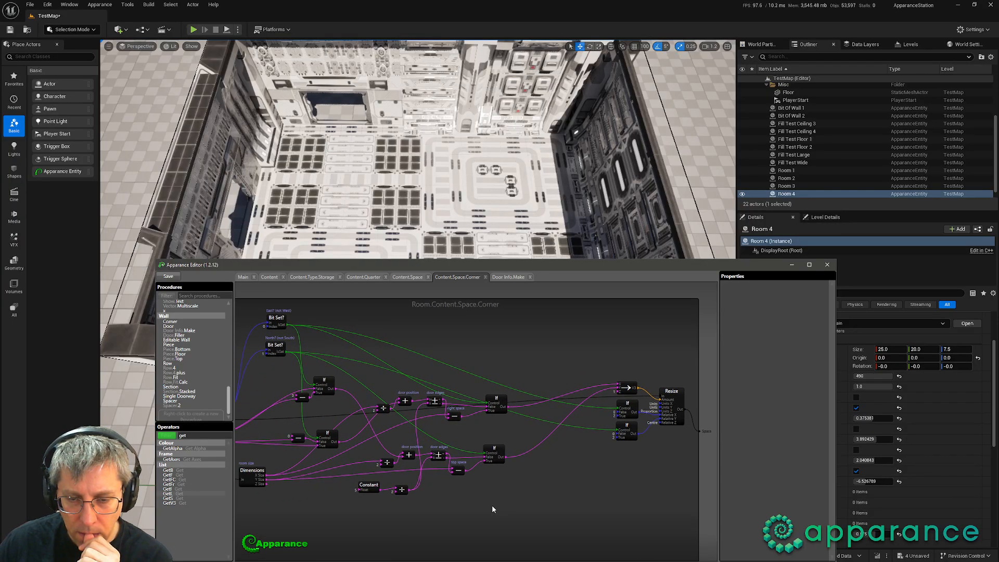
{"action": "middle_click_drag", "start_coordinate": [492, 506], "coordinate": [537, 508]}
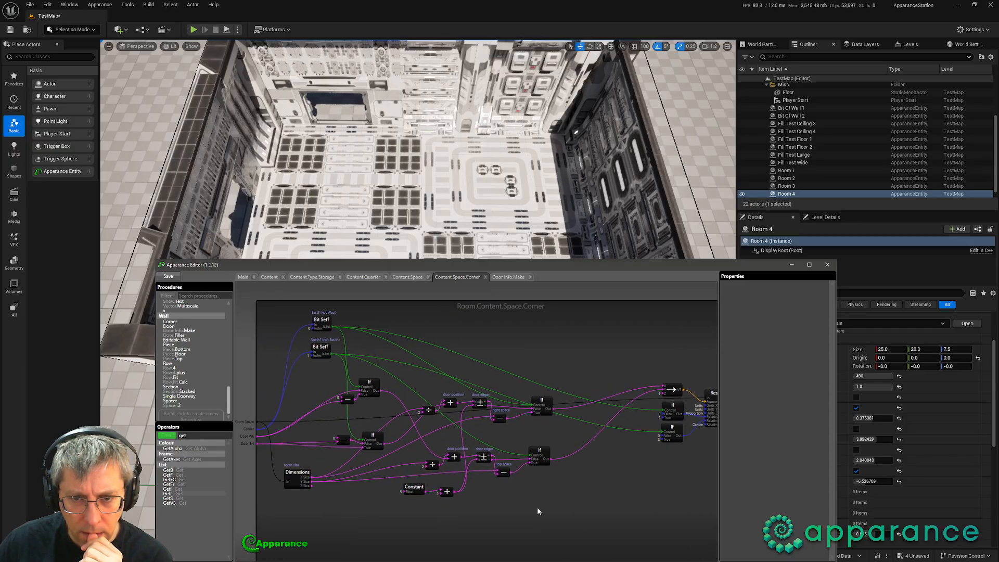
{"action": "left_click", "coordinate": [411, 278]}
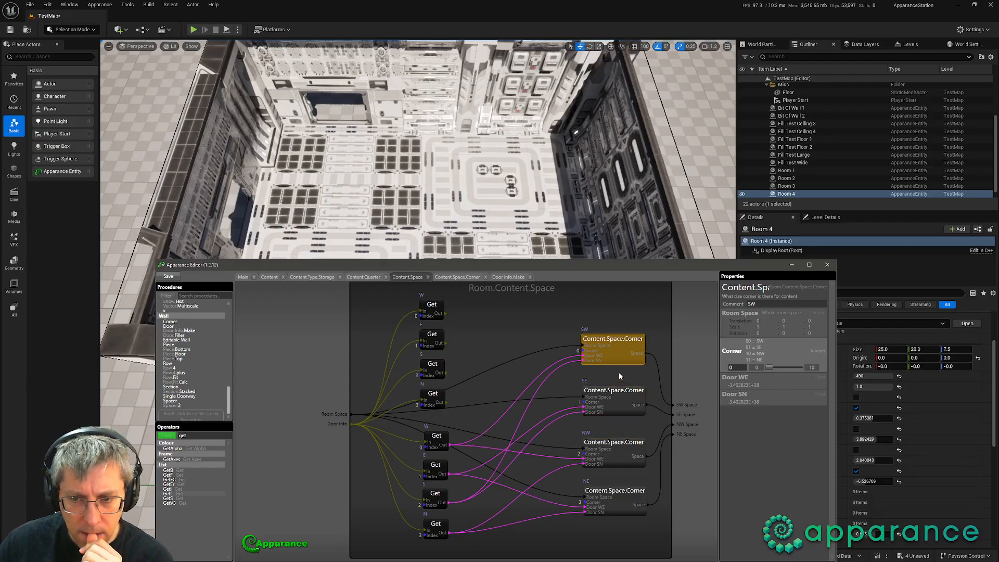
{"action": "scroll", "coordinate": [619, 373], "scroll_direction": "down", "scroll_amount": 1}
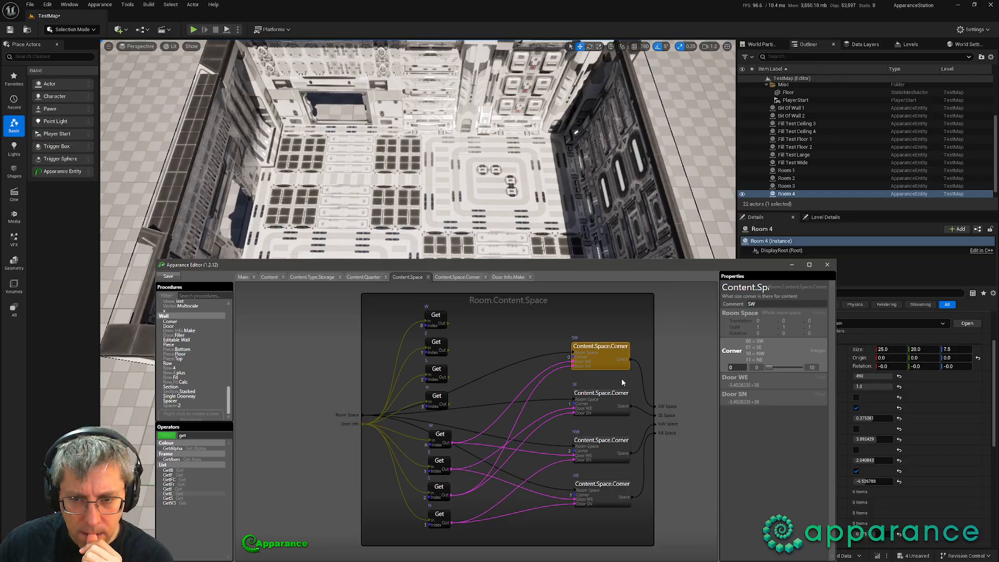
{"action": "middle_click_drag", "start_coordinate": [622, 380], "coordinate": [587, 382]}
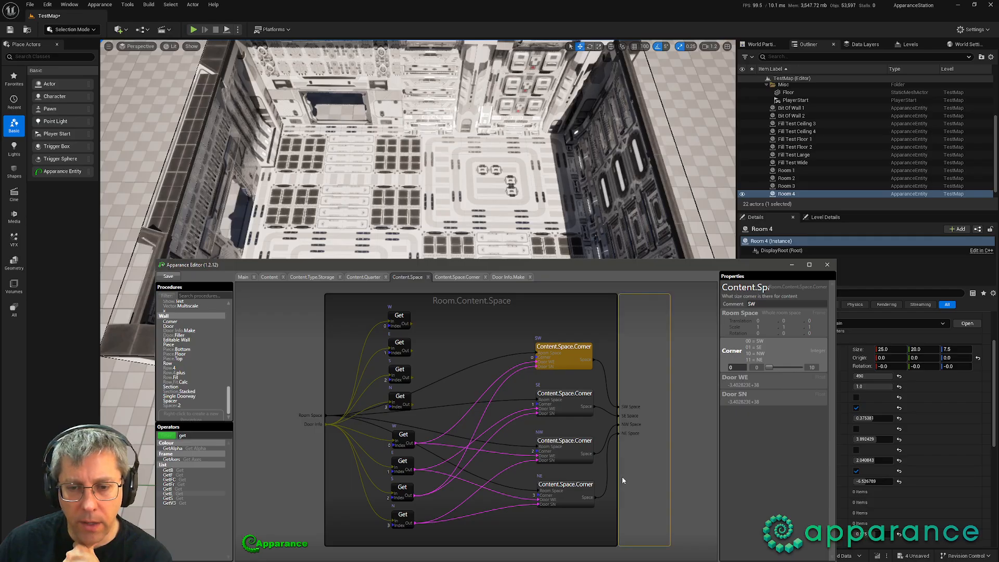
Step: Create a Wall procedure named "Door Info.Break" with the description "Extract door info members"
{"action": "middle_click_drag", "start_coordinate": [444, 390], "coordinate": [456, 417]}
{"action": "scroll", "coordinate": [188, 350], "scroll_direction": "up", "scroll_amount": 3}
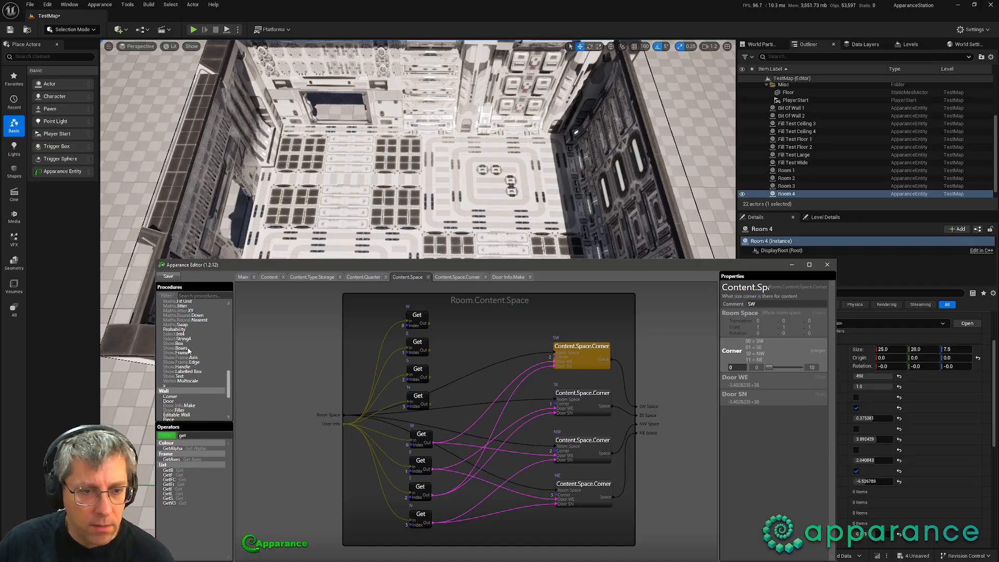
{"action": "scroll", "coordinate": [188, 350], "scroll_direction": "down", "scroll_amount": 3}
{"action": "left_click", "coordinate": [189, 349]}
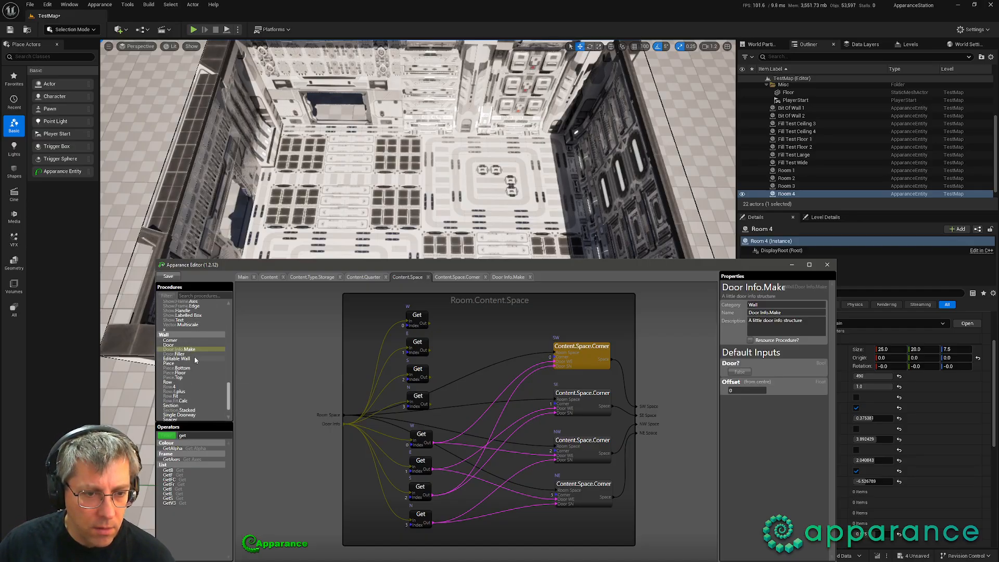
{"action": "key", "text": "Insert"}
{"action": "double_click", "coordinate": [777, 312]}
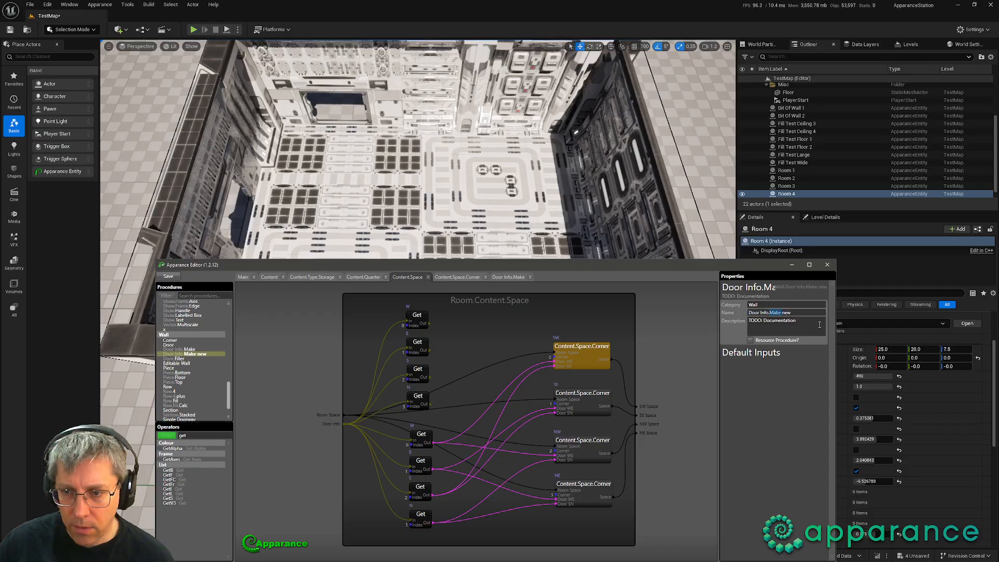
{"action": "key", "text": "shift+End"}
{"action": "type", "text": "Break"}
{"action": "key", "text": "Tab"}
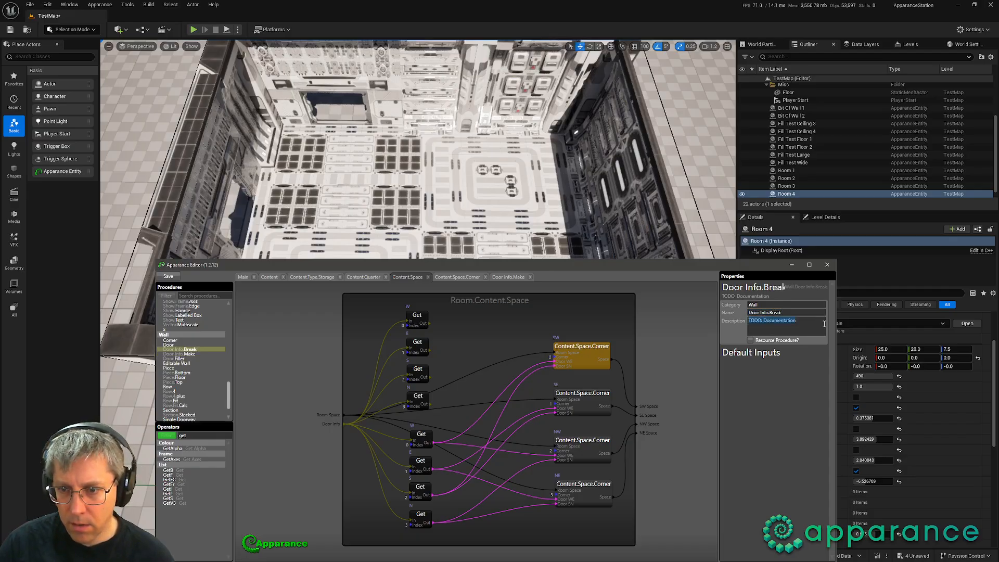
{"action": "type", "text": "Extract door"}
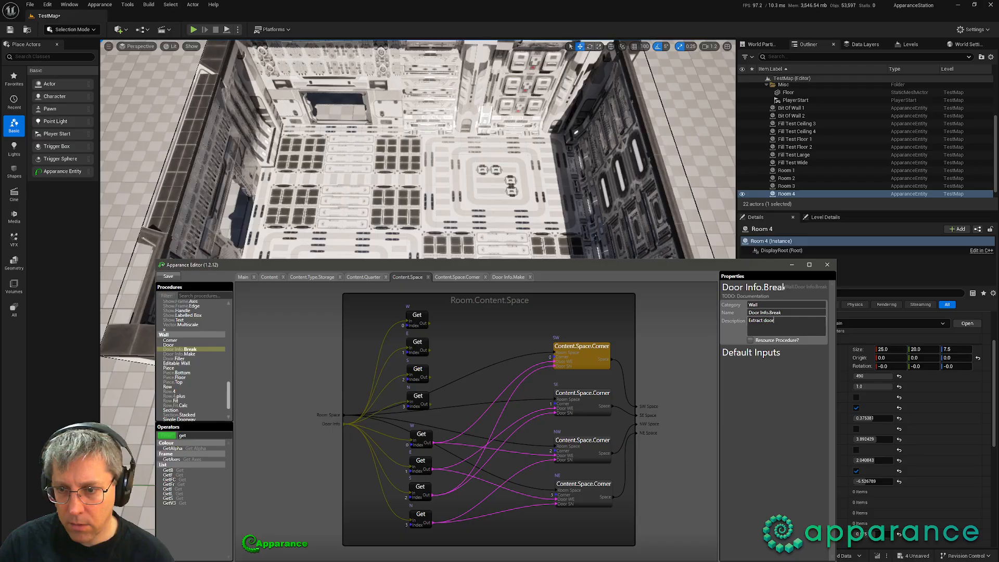
{"action": "type", "text": " info members"}
{"action": "key", "text": "Tab"}
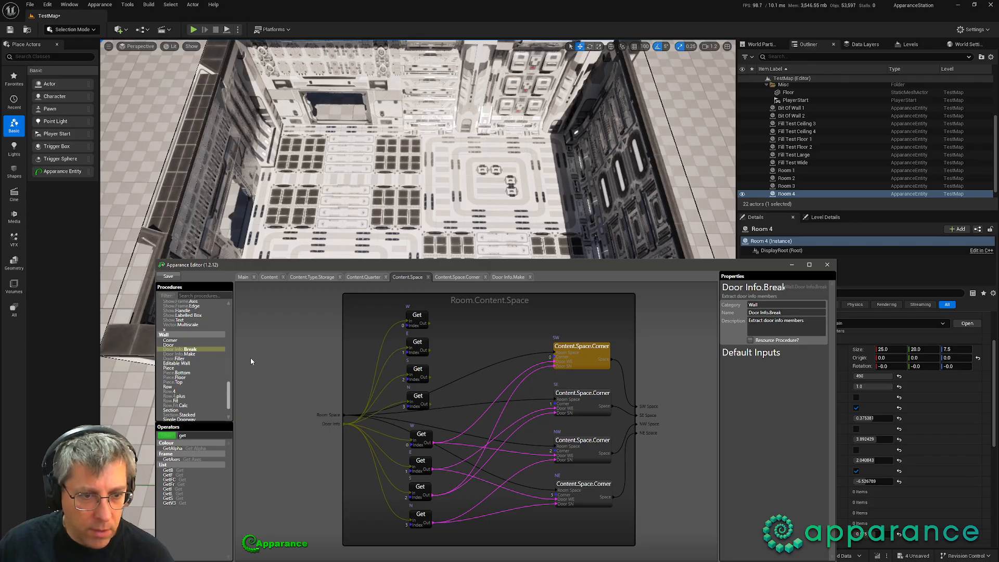
Step: Add a boolean Get and a float Get to Door Info.Break, both fed from a new procedure input named "Door Info"
{"action": "double_click", "coordinate": [195, 350]}
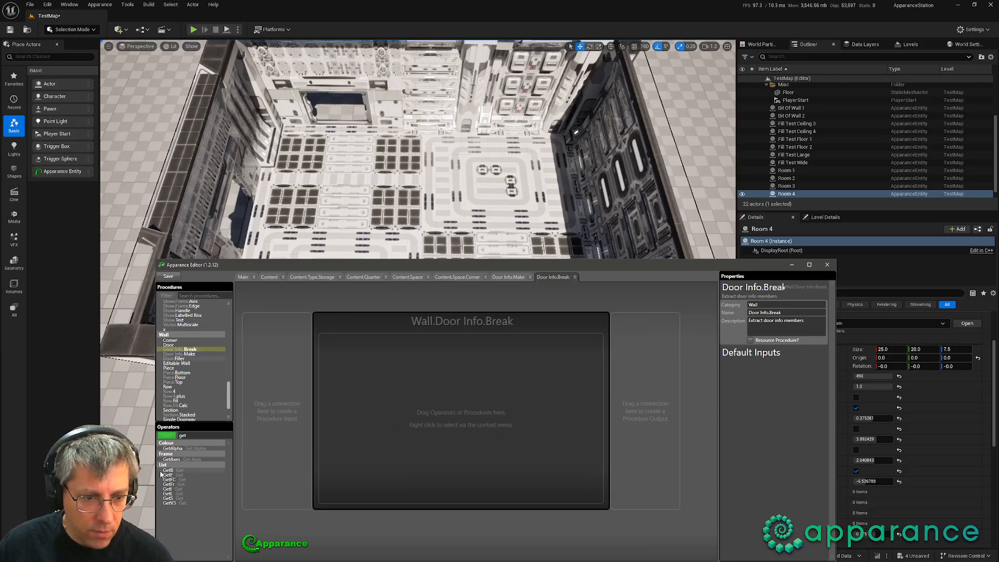
{"action": "left_click_drag", "start_coordinate": [167, 472], "coordinate": [436, 440]}
{"action": "left_click_drag", "start_coordinate": [409, 403], "coordinate": [301, 409]}
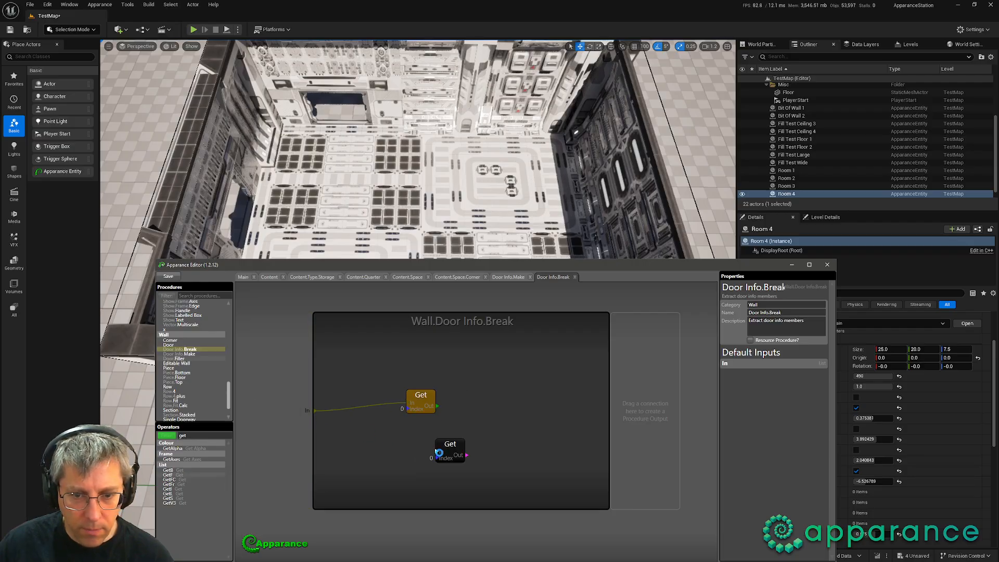
{"action": "left_click_drag", "start_coordinate": [436, 452], "coordinate": [308, 417]}
{"action": "left_click", "coordinate": [307, 417]}
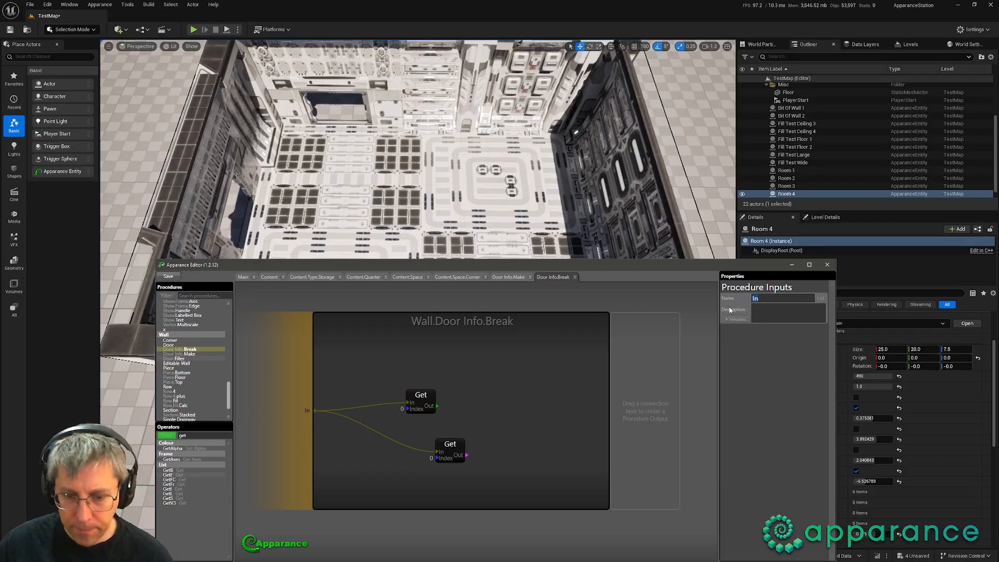
{"action": "type", "text": "Door Info"}
{"action": "key", "text": "Return"}
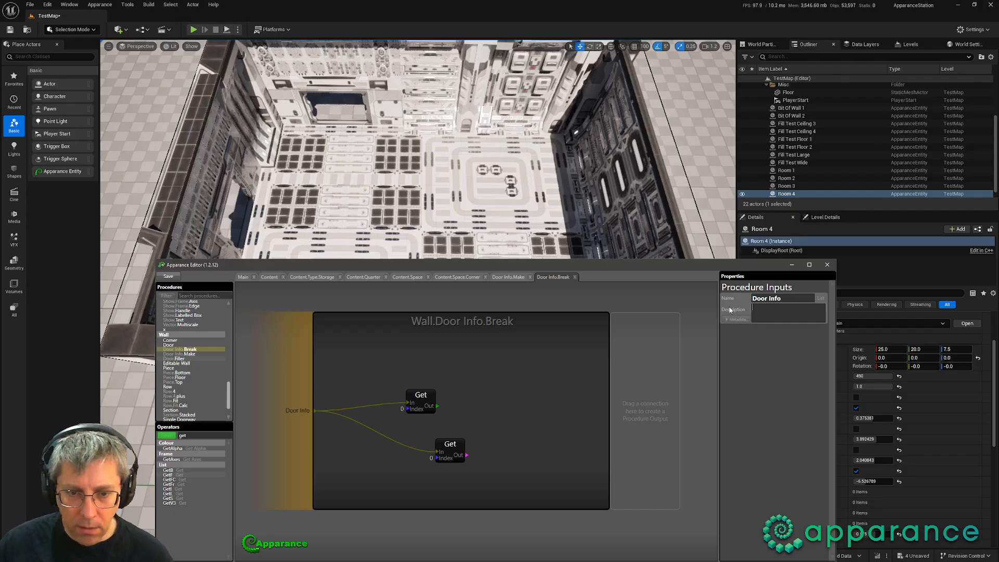
Step: Reposition both Gets, set the float Get's index to 1, and connect each Get to its own new procedure output
{"action": "left_click_drag", "start_coordinate": [431, 396], "coordinate": [488, 367]}
{"action": "left_click_drag", "start_coordinate": [450, 445], "coordinate": [473, 423]}
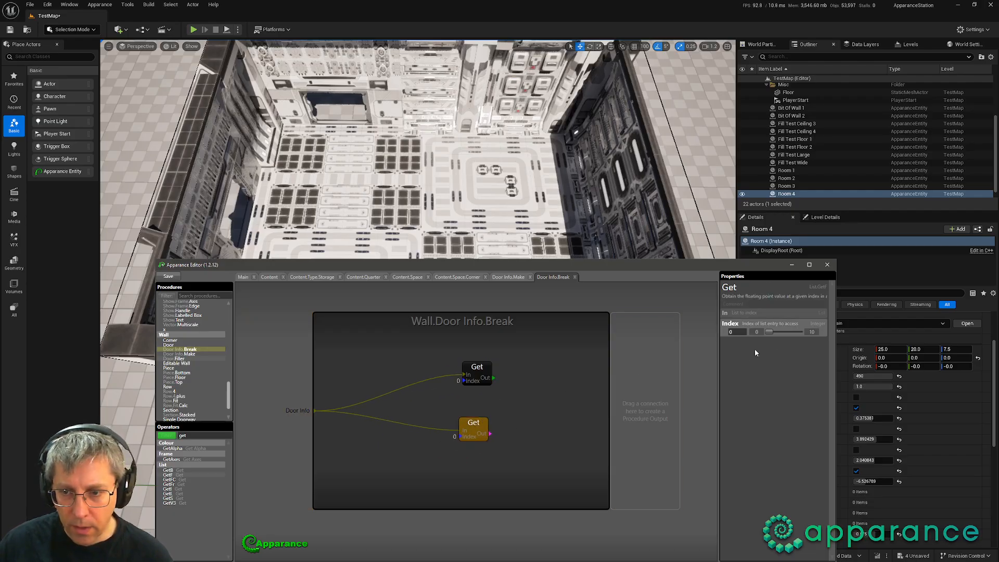
{"action": "left_click_drag", "start_coordinate": [493, 377], "coordinate": [642, 406]}
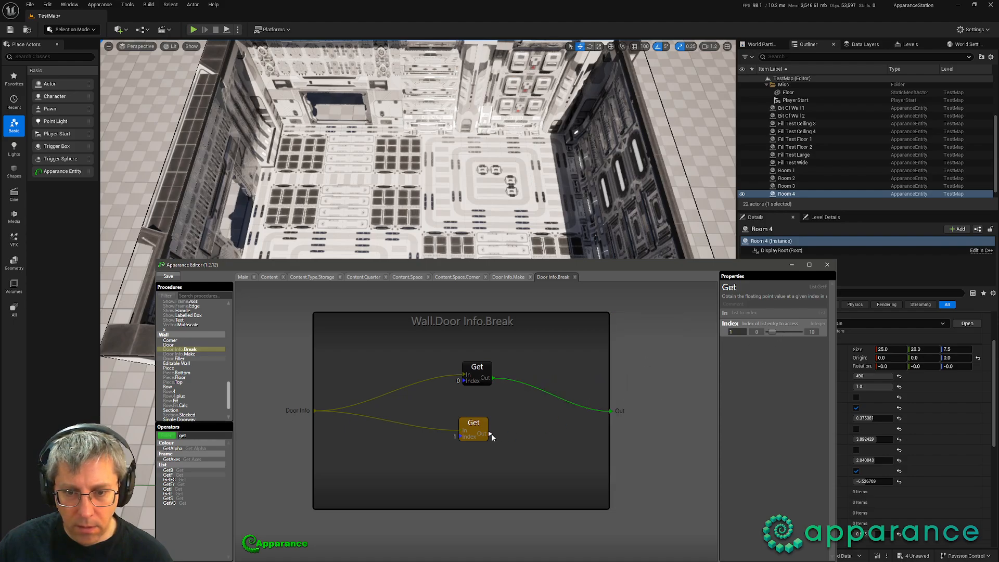
{"action": "left_click_drag", "start_coordinate": [491, 433], "coordinate": [633, 452]}
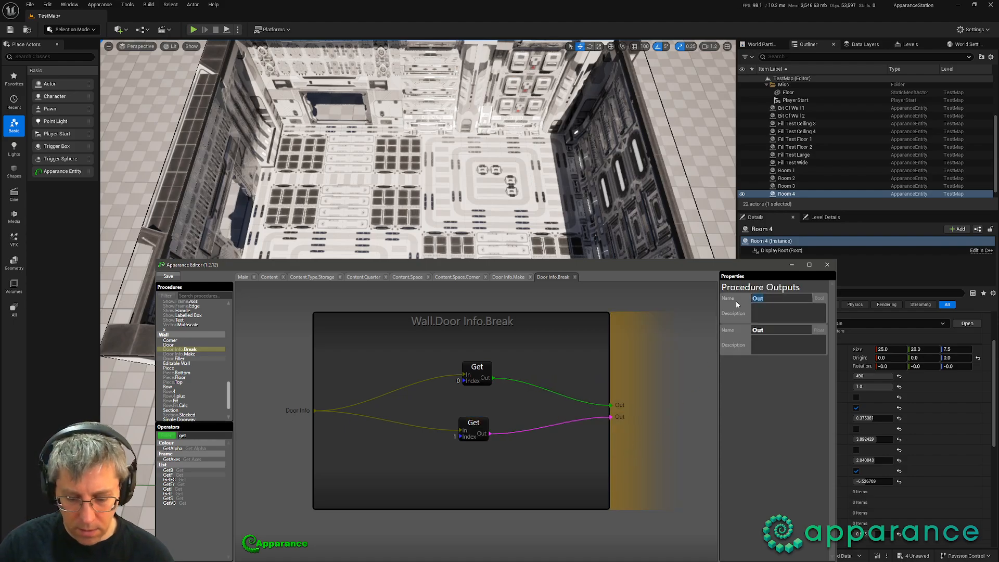
Step: Name the procedure outputs "Has Door?" and "Offset", and move the boolean Get closer above the float Get
{"action": "type", "text": "oor?"}
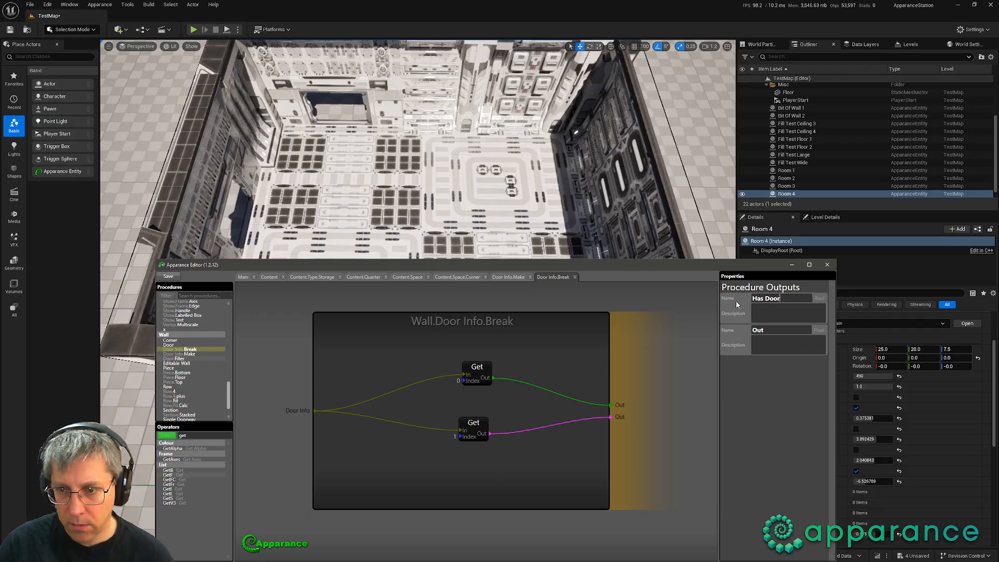
{"action": "key", "text": "Return"}
{"action": "key", "text": "Tab"}
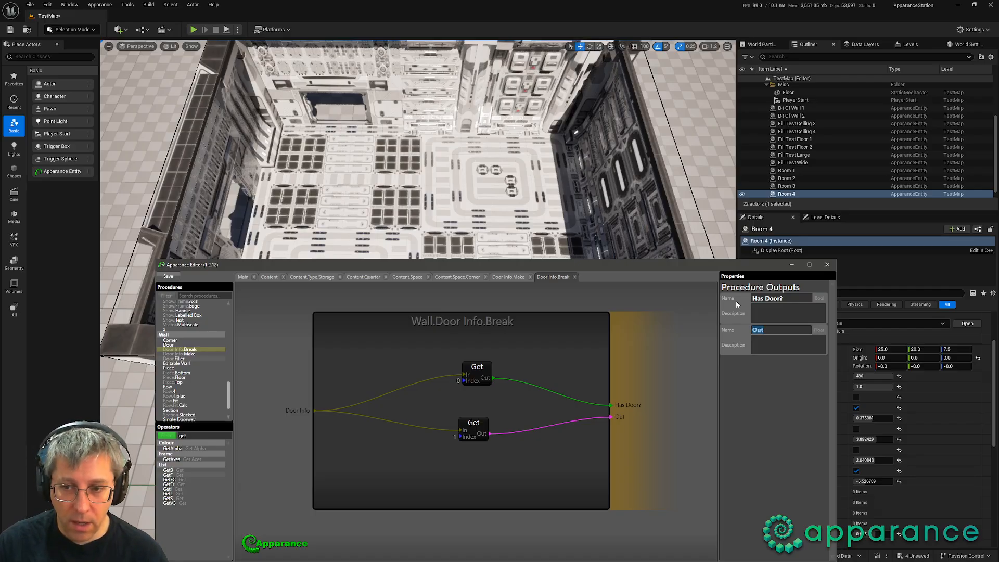
{"action": "type", "text": "Offset"}
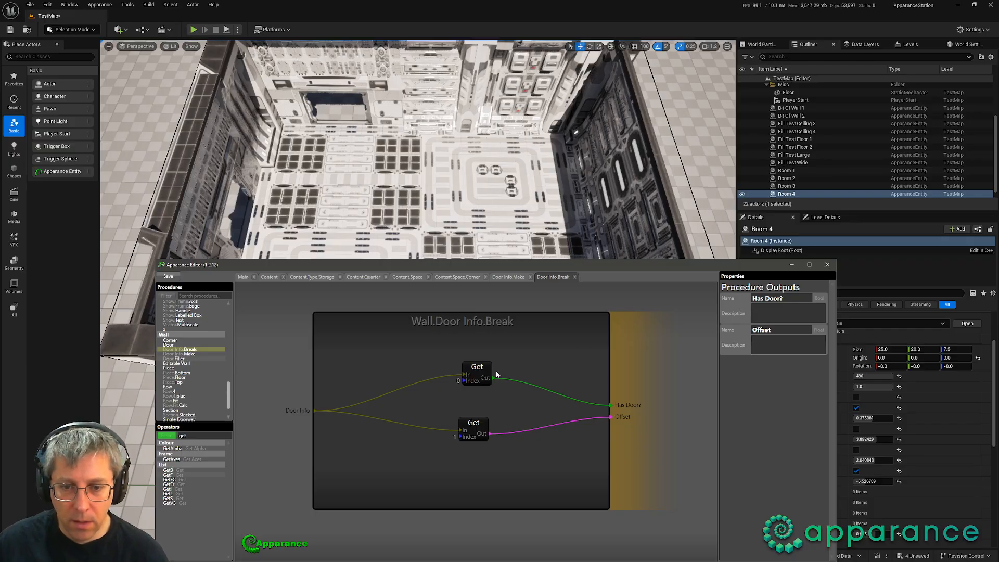
{"action": "left_click_drag", "start_coordinate": [477, 366], "coordinate": [469, 379]}
{"action": "left_click", "coordinate": [516, 351]}
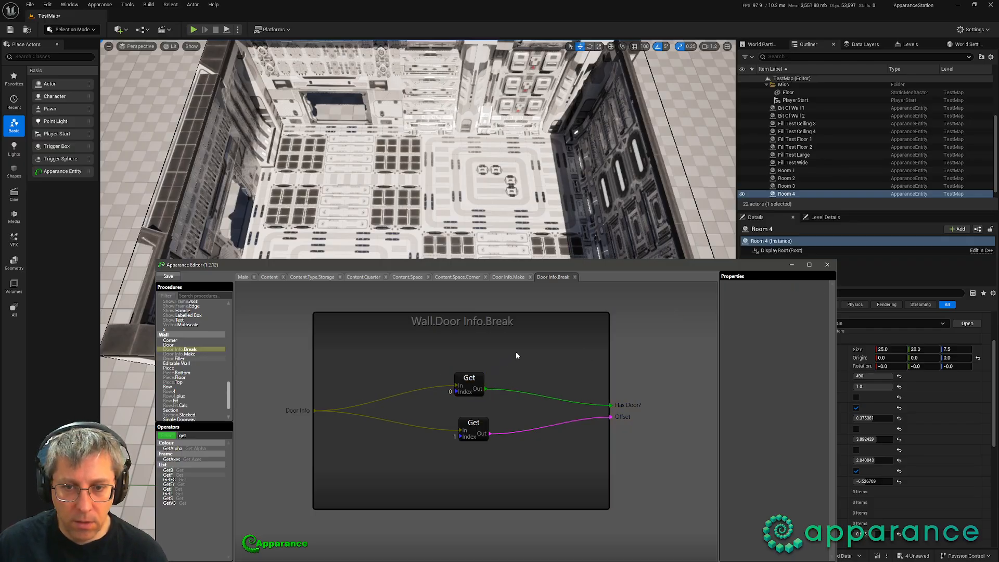
Step: Close the Door Info.Break and Door Info.Make procedures and go back to Content.Space
{"action": "left_click", "coordinate": [574, 276]}
{"action": "left_click", "coordinate": [530, 277]}
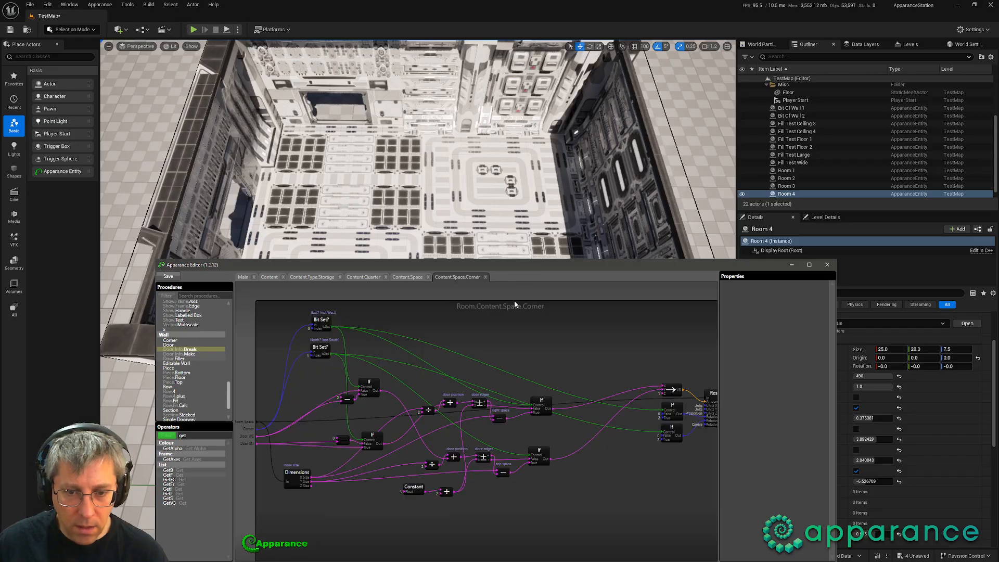
{"action": "left_click", "coordinate": [325, 278]}
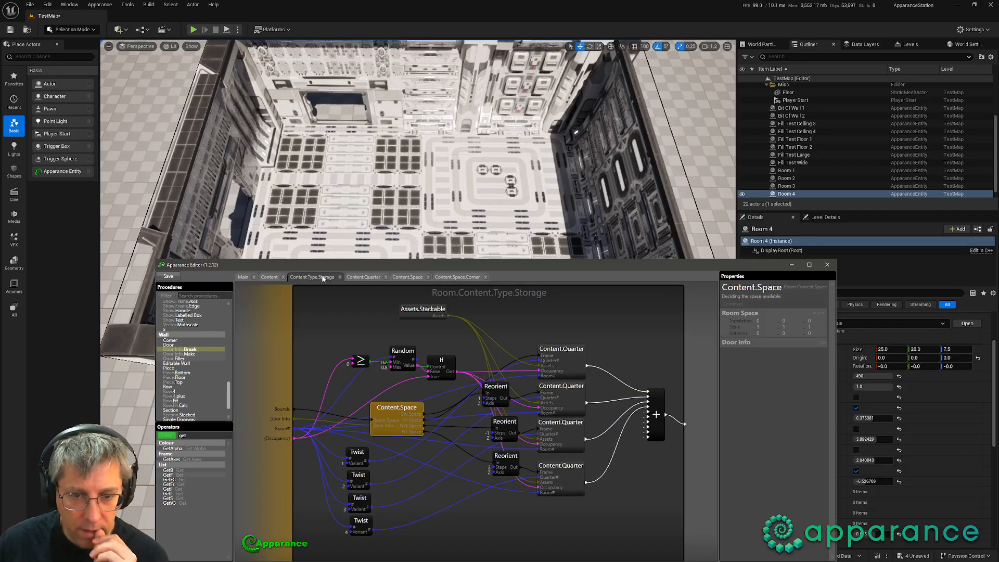
{"action": "left_click", "coordinate": [367, 277]}
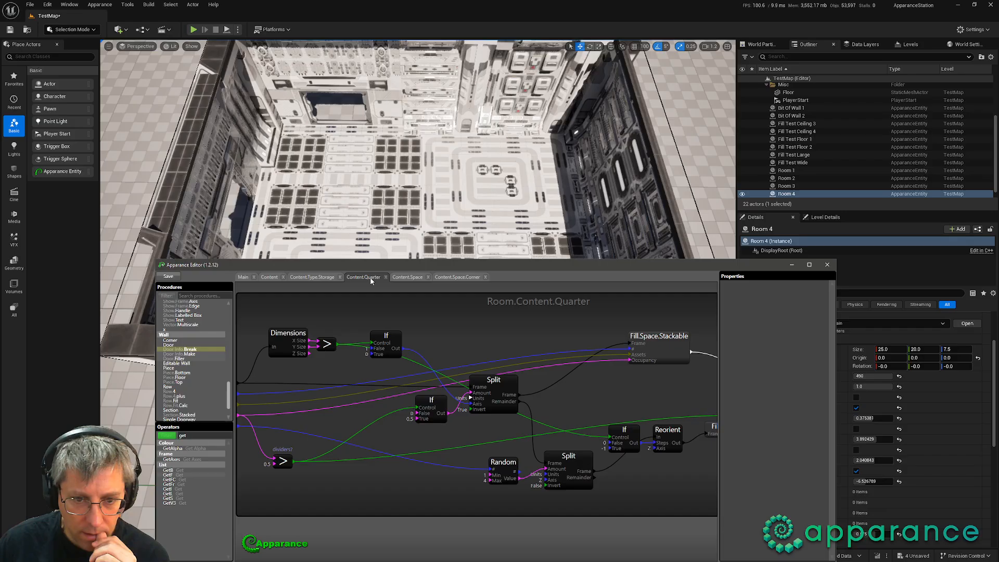
{"action": "left_click", "coordinate": [312, 277]}
{"action": "left_click", "coordinate": [410, 277]}
{"action": "left_click", "coordinate": [468, 314]}
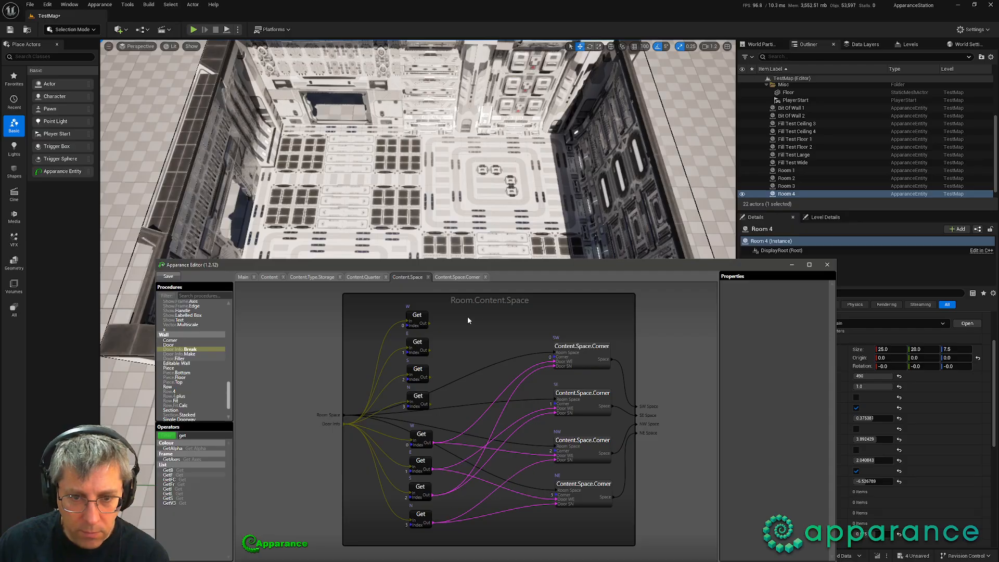
Step: Add four Door Info.Break nodes to Content.Space, one beside each new Get, and feed each from its matching Get
{"action": "left_click_drag", "start_coordinate": [190, 349], "coordinate": [471, 346]}
{"action": "key", "text": "ctrl+d"}
{"action": "key", "text": "ctrl+d"}
{"action": "key", "text": "ctrl+d"}
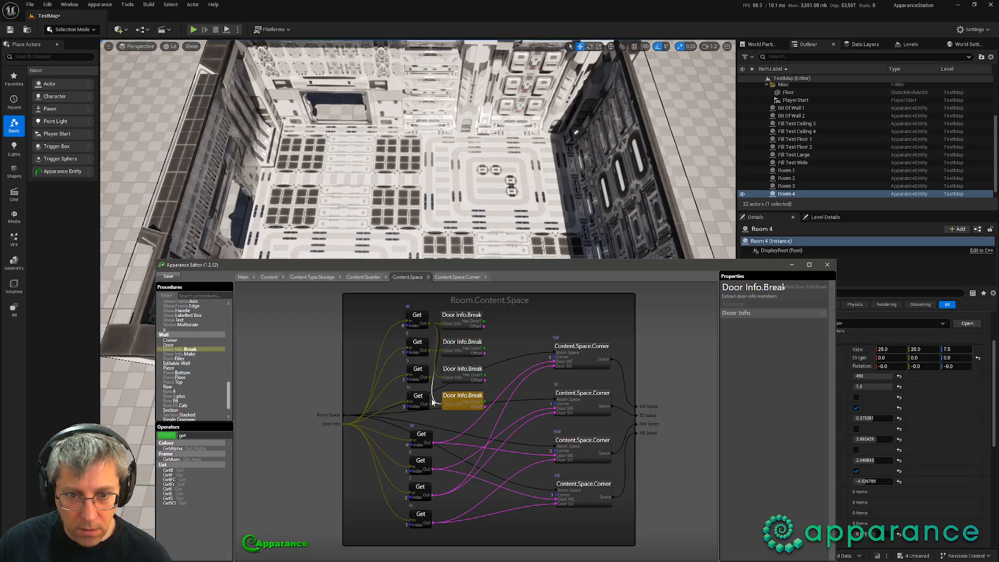
{"action": "left_click_drag", "start_coordinate": [430, 377], "coordinate": [441, 378]}
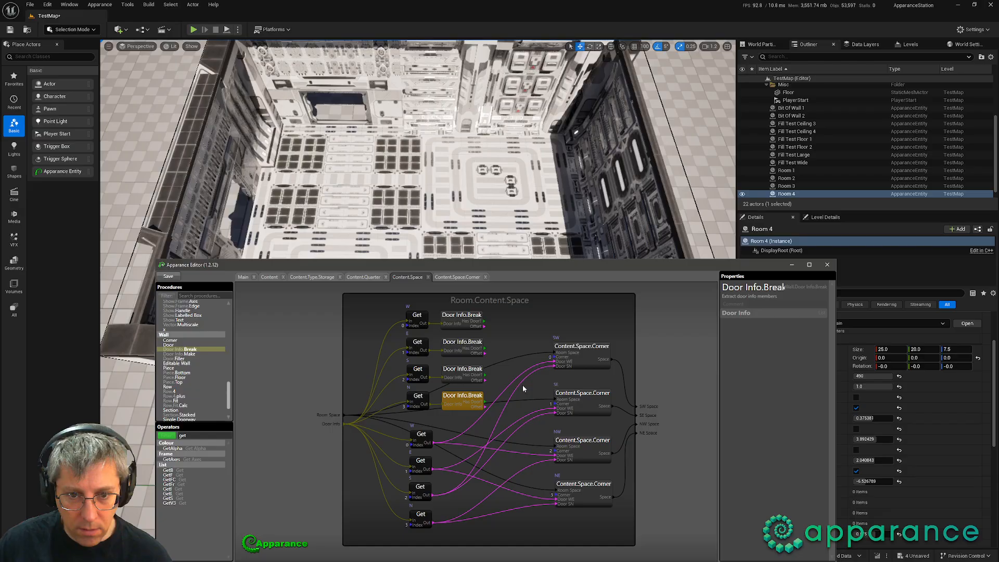
Step: Rewire the corner nodes' Door WE and Door SN inputs from the old Gets to the matching Door Info.Break Offset outputs
{"action": "left_click_drag", "start_coordinate": [546, 359], "coordinate": [484, 328]}
{"action": "left_click_drag", "start_coordinate": [450, 443], "coordinate": [485, 327]}
{"action": "left_click_drag", "start_coordinate": [443, 471], "coordinate": [486, 354]}
{"action": "left_click_drag", "start_coordinate": [436, 469], "coordinate": [482, 357]}
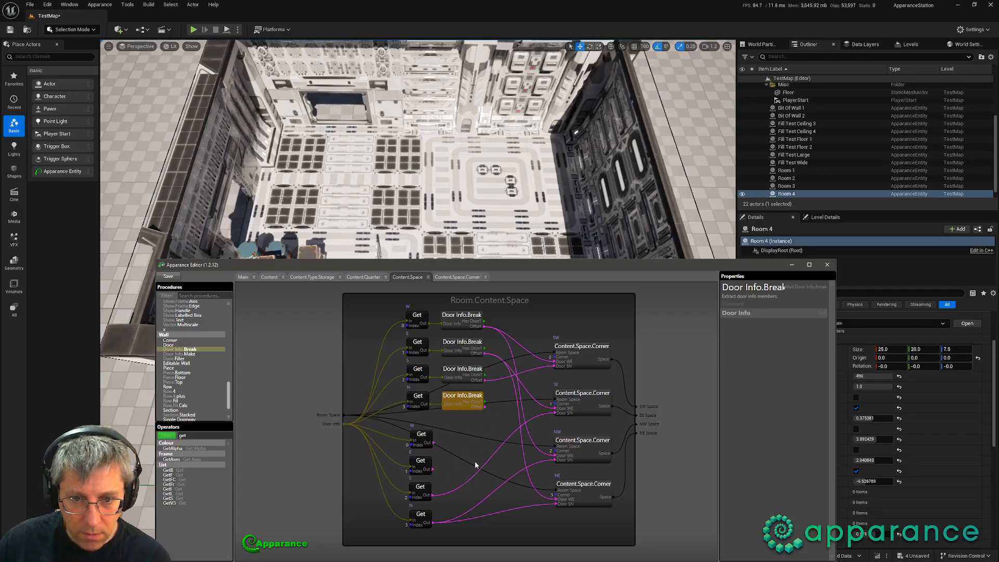
{"action": "left_click_drag", "start_coordinate": [446, 496], "coordinate": [485, 406]}
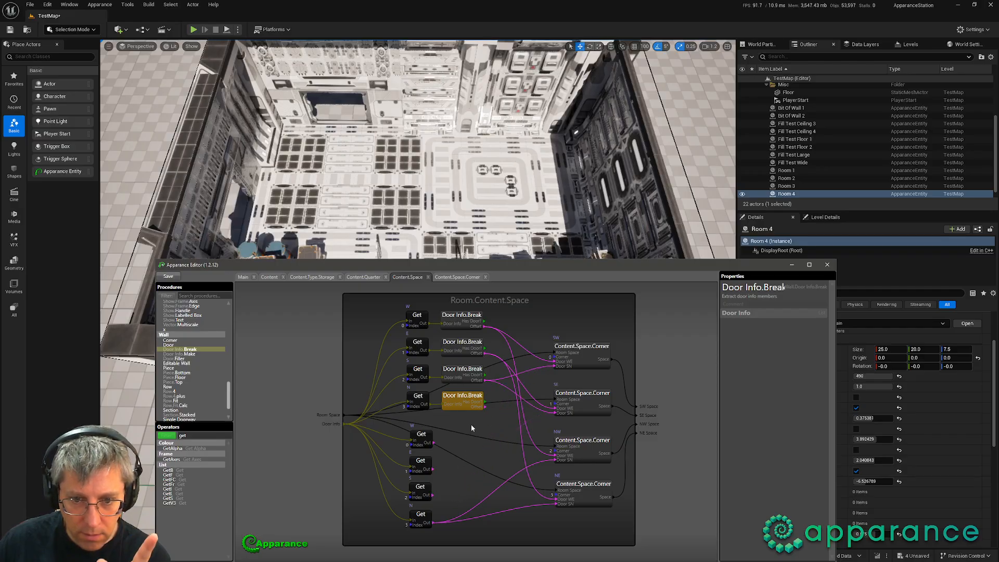
{"action": "left_click_drag", "start_coordinate": [452, 513], "coordinate": [483, 409]}
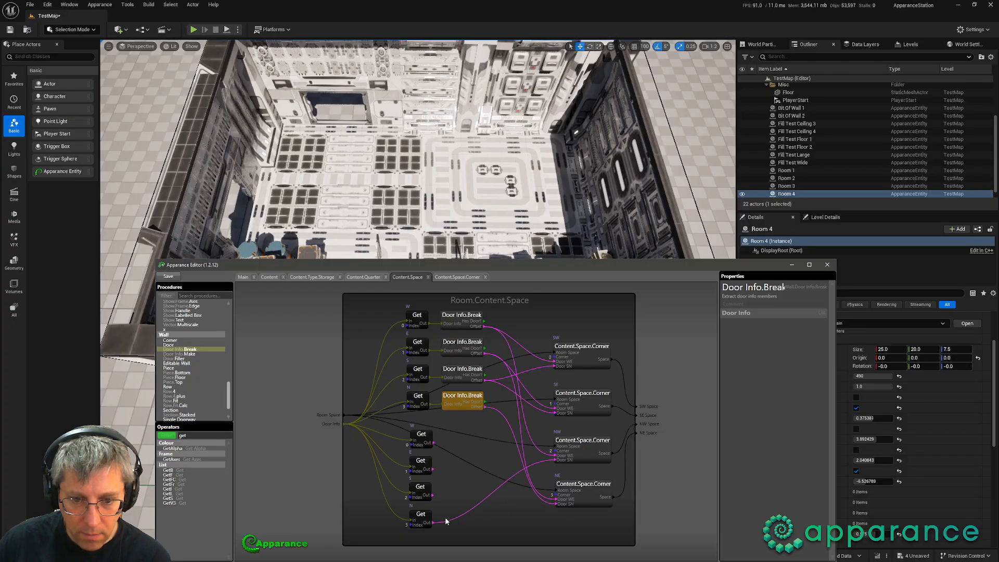
{"action": "left_click_drag", "start_coordinate": [447, 520], "coordinate": [485, 408]}
Step: Delete the four old float Gets and move the remaining Get and Door Info.Break nodes down beside the corner nodes
{"action": "left_click_drag", "start_coordinate": [450, 536], "coordinate": [432, 444]}
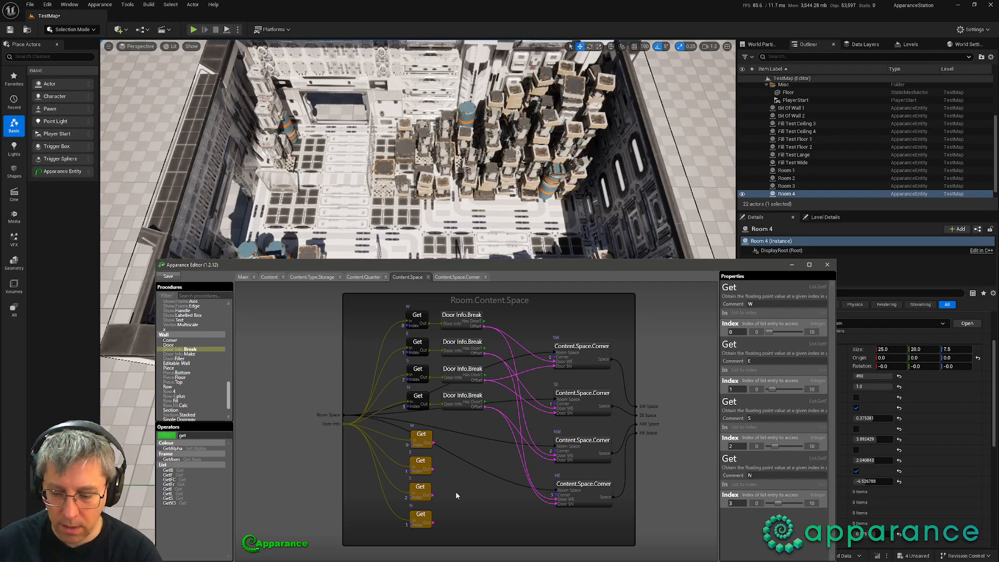
{"action": "middle_click_drag", "start_coordinate": [478, 507], "coordinate": [488, 516]}
{"action": "key", "text": "Delete"}
{"action": "left_click_drag", "start_coordinate": [484, 437], "coordinate": [464, 394]}
{"action": "left_click", "coordinate": [464, 355]}
{"action": "middle_click_drag", "start_coordinate": [500, 388], "coordinate": [466, 377]}
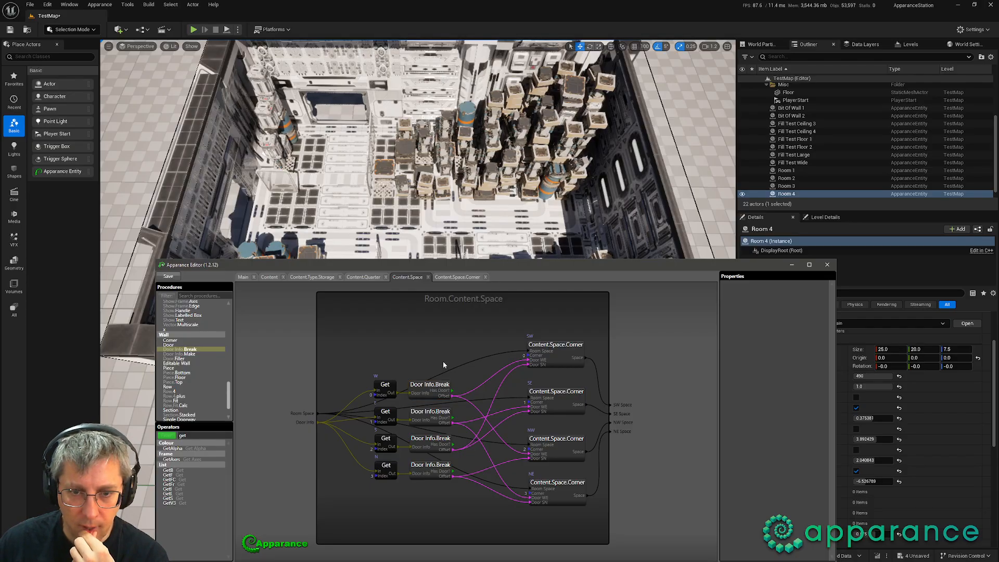
Step: Check Content.Space's use in Content.Type.Storage, and in Content.Space connect each Door Info.Break's Has Door? to its own new procedure output
{"action": "left_click", "coordinate": [321, 277]}
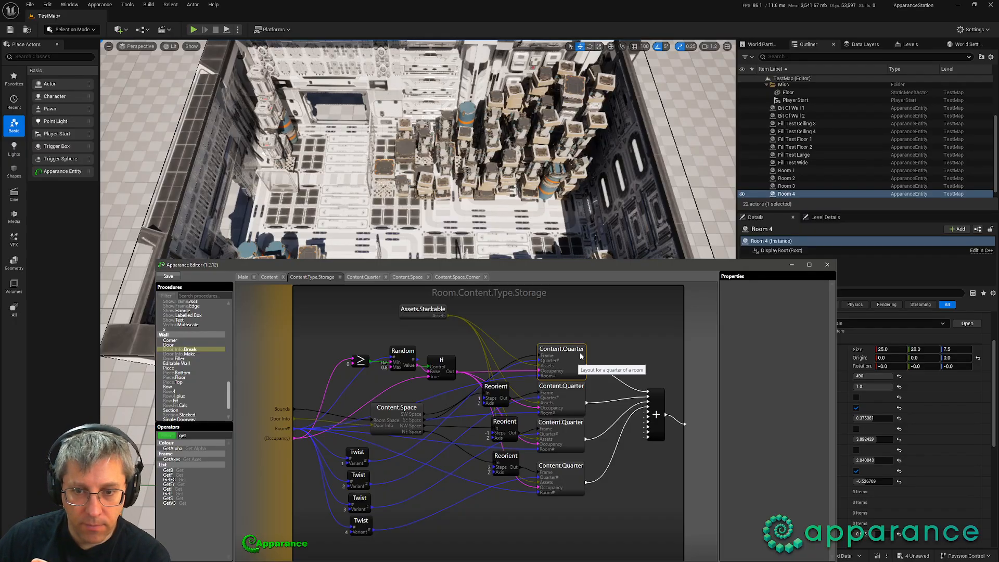
{"action": "double_click", "coordinate": [387, 414]}
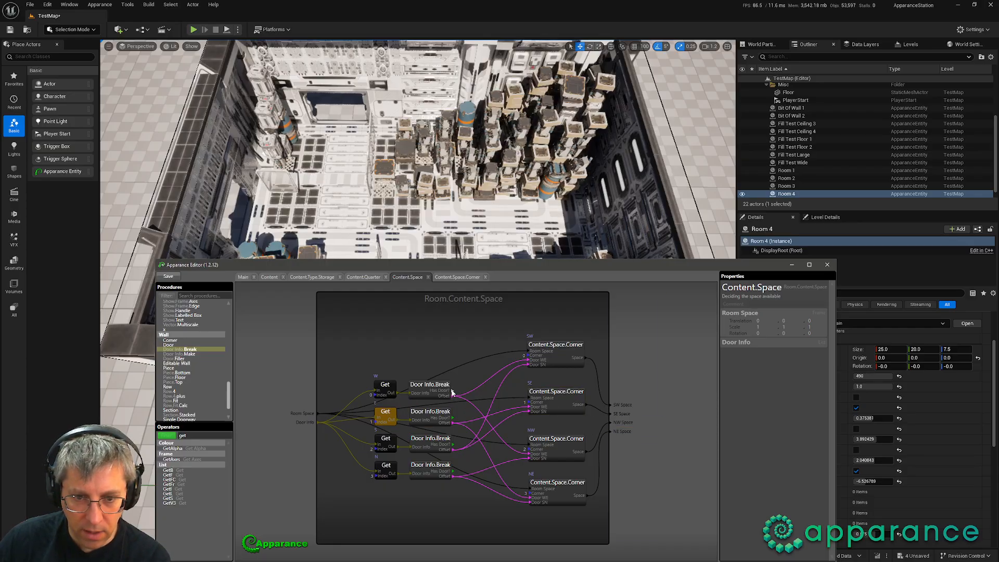
{"action": "left_click_drag", "start_coordinate": [452, 391], "coordinate": [622, 436]}
{"action": "left_click_drag", "start_coordinate": [453, 419], "coordinate": [623, 440]}
{"action": "left_click_drag", "start_coordinate": [453, 445], "coordinate": [629, 473]}
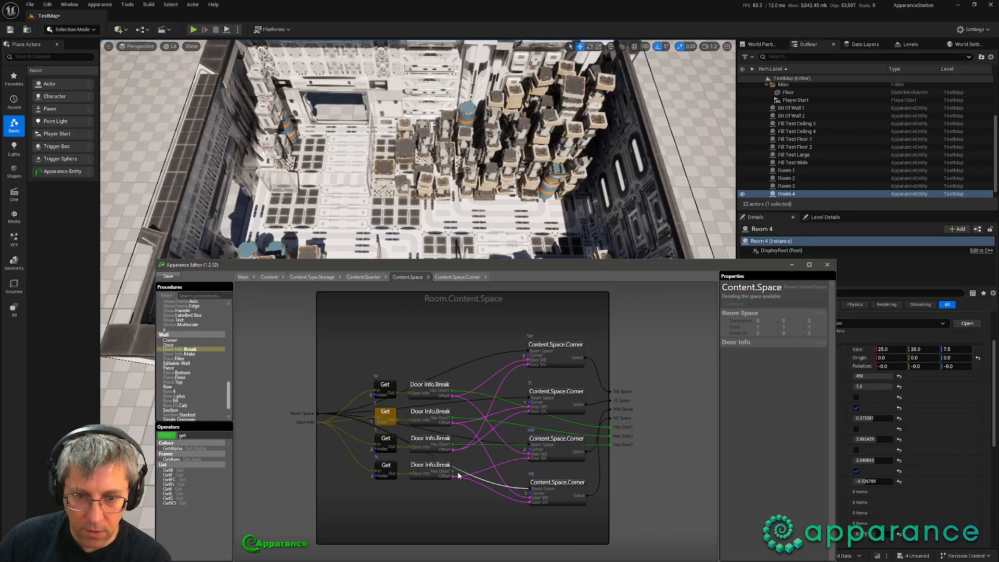
{"action": "left_click_drag", "start_coordinate": [453, 471], "coordinate": [636, 494]}
Step: Rename the four new procedure outputs, in order, as "West Door?", "East Door?", "South Door?" and "North Door?"
{"action": "left_click", "coordinate": [635, 500]}
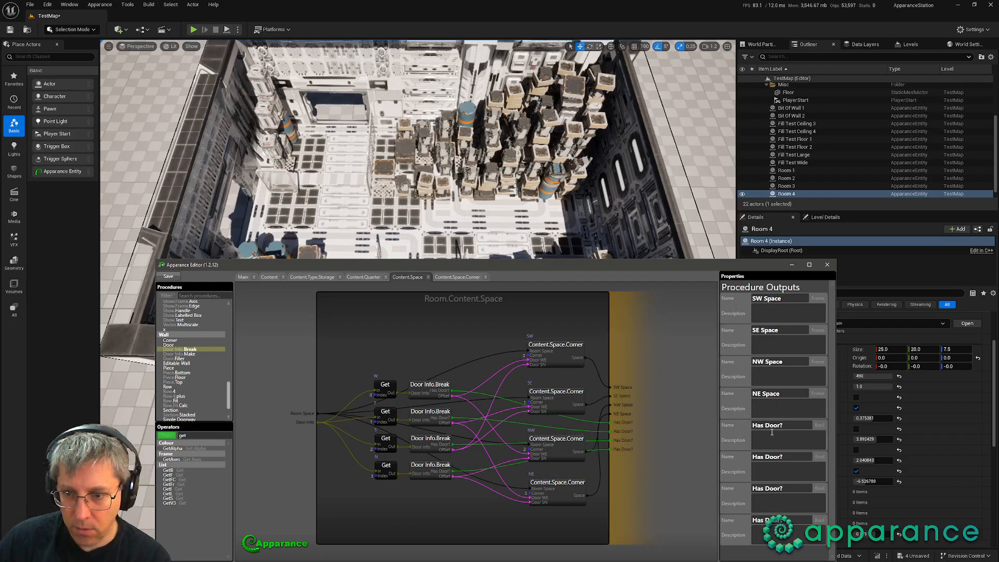
{"action": "double_click", "coordinate": [757, 426]}
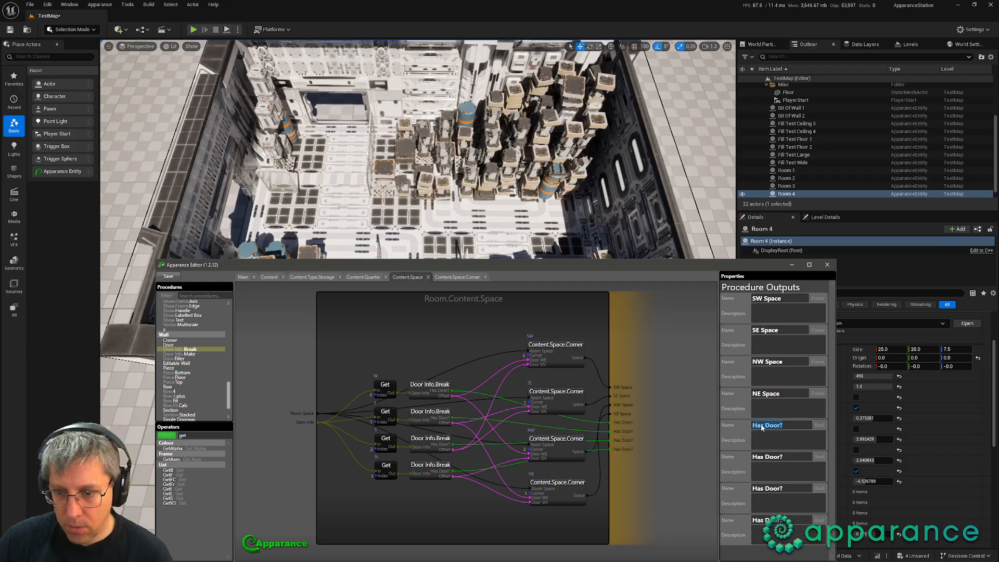
{"action": "type", "text": "West"}
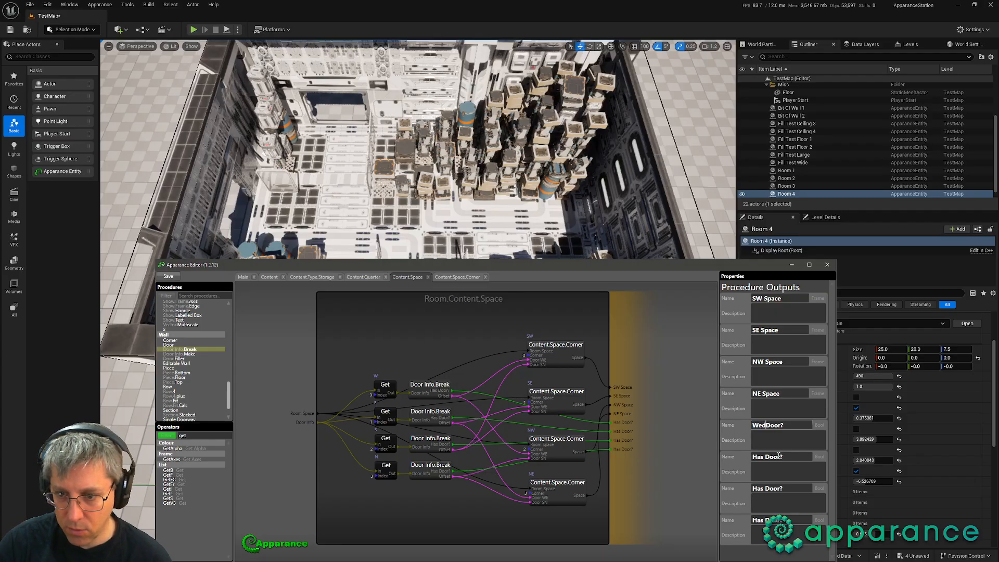
{"action": "key", "text": "Tab"}
{"action": "double_click", "coordinate": [757, 457]}
{"action": "type", "text": "East"}
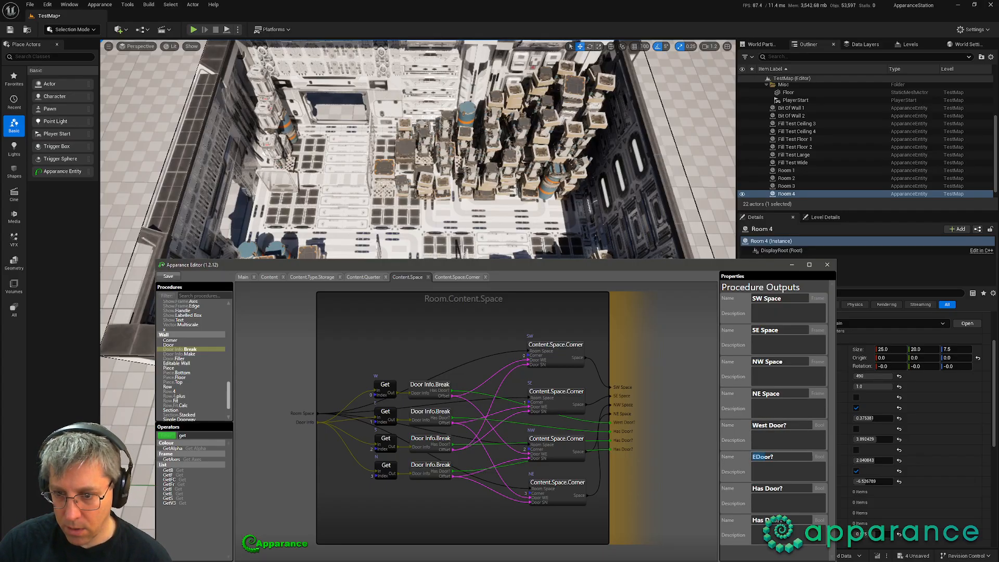
{"action": "double_click", "coordinate": [758, 488]}
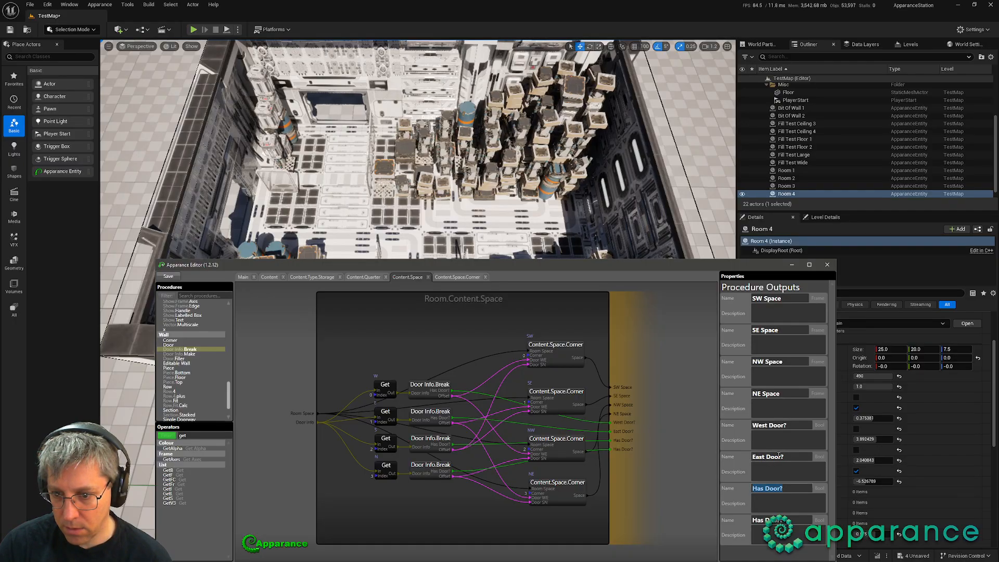
{"action": "type", "text": "South"}
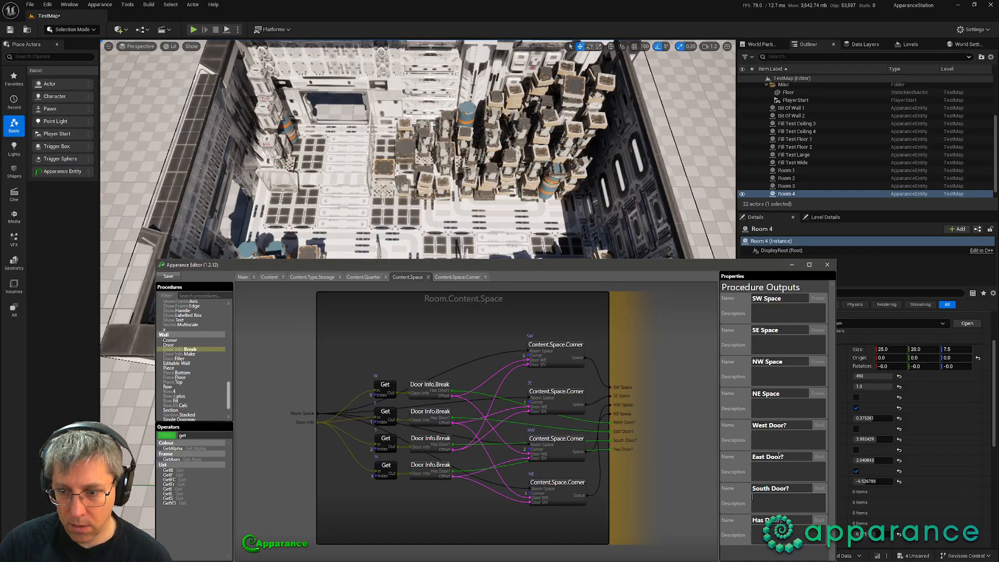
{"action": "key", "text": "Tab"}
{"action": "key", "text": "Tab"}
{"action": "key", "text": "ctrl+shift+Right"}
{"action": "type", "text": "North"}
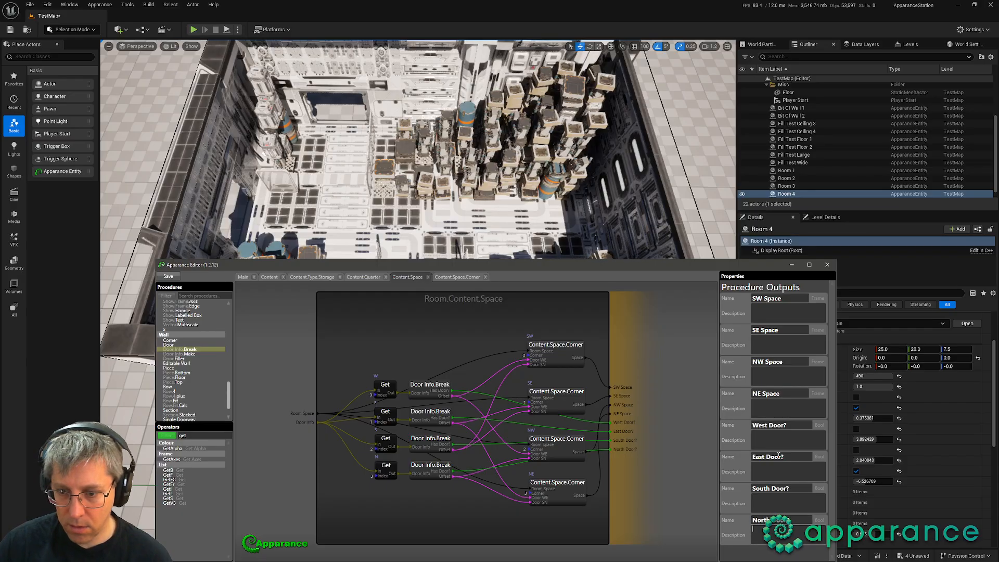
{"action": "left_click", "coordinate": [454, 517]}
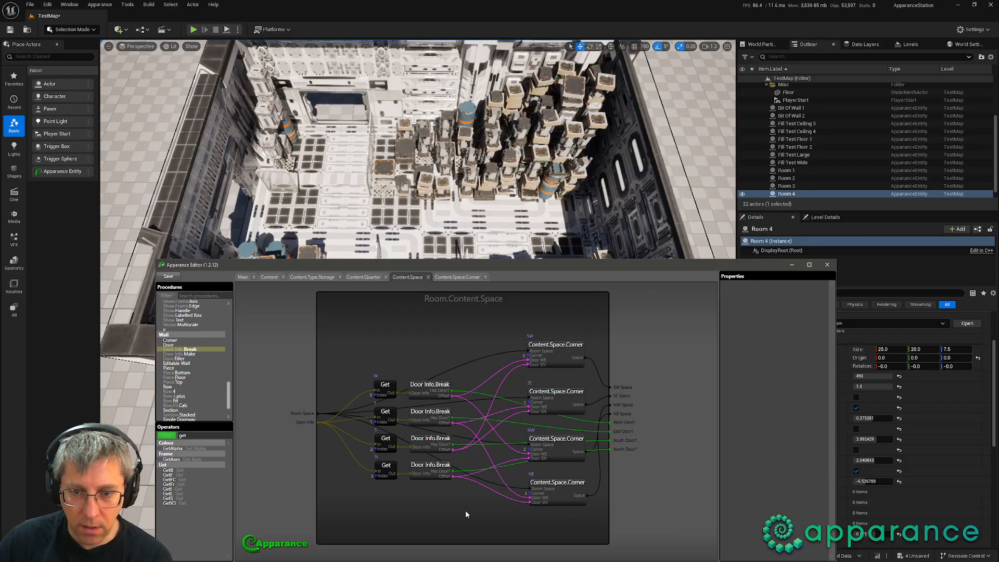
Step: Go back to the Content.Type.Storage procedure and move its Content.Space node slightly up
{"action": "left_click", "coordinate": [445, 278]}
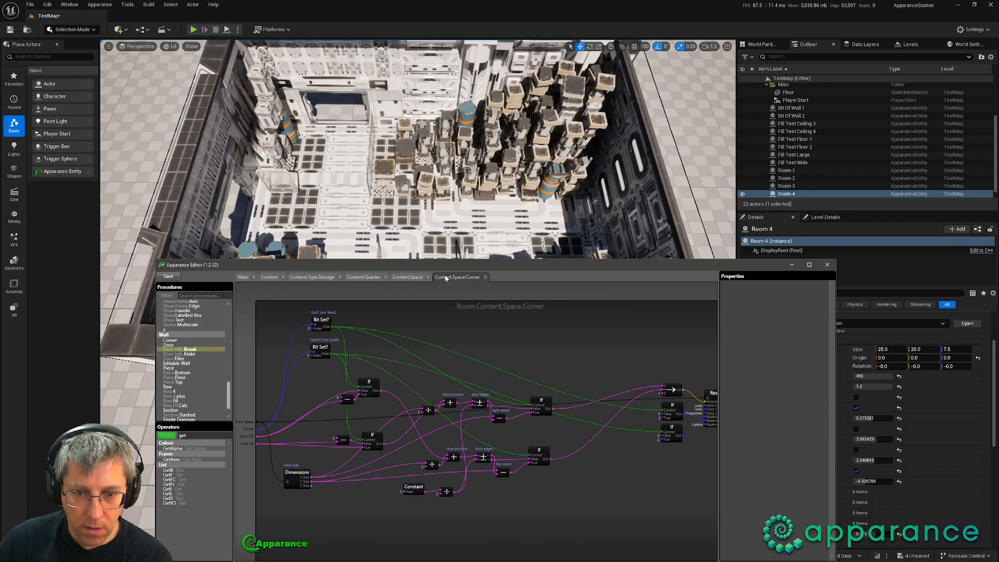
{"action": "left_click", "coordinate": [367, 280]}
{"action": "left_click", "coordinate": [312, 276]}
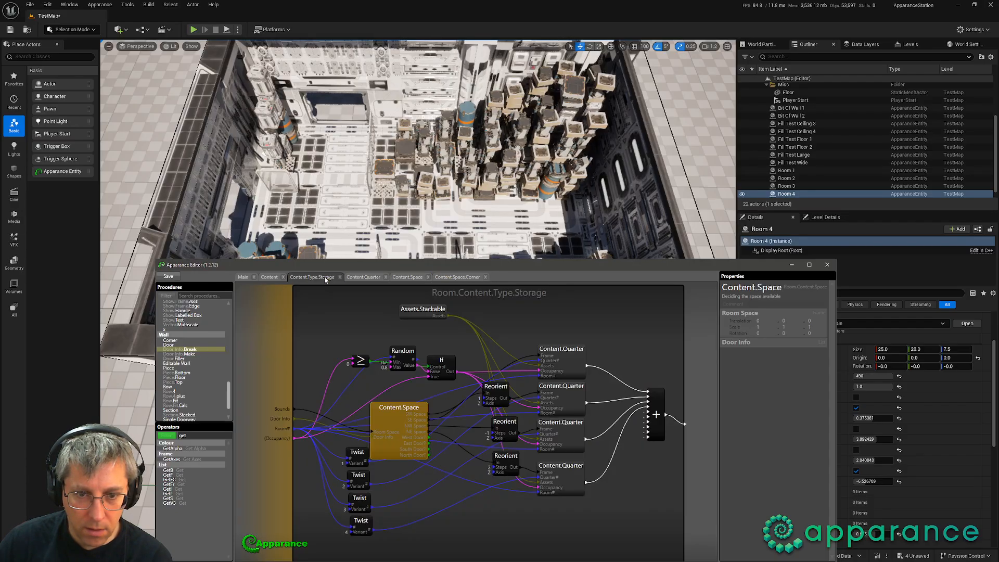
{"action": "left_click", "coordinate": [476, 538]}
{"action": "left_click_drag", "start_coordinate": [399, 407], "coordinate": [400, 400]}
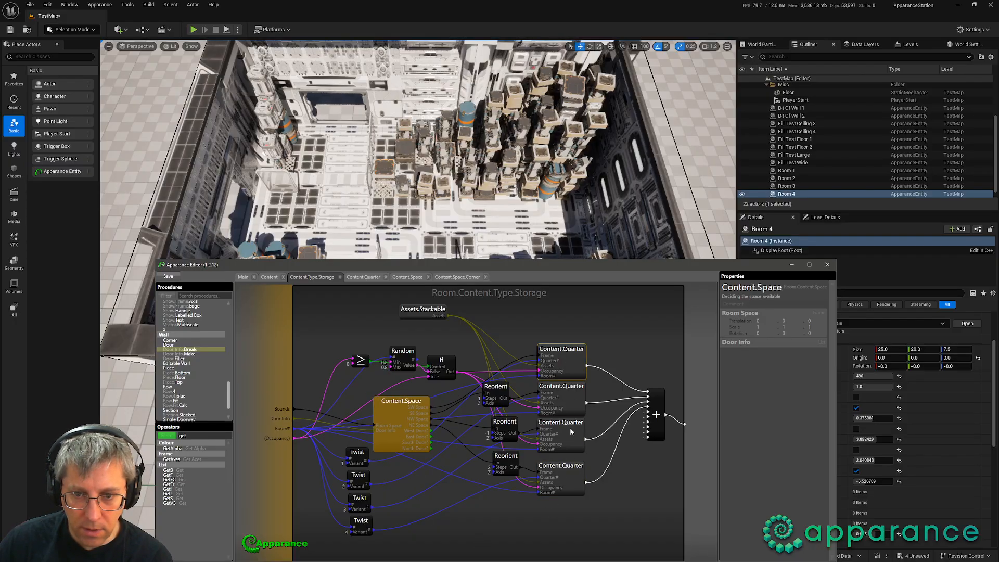
Step: Open the Content.Quarter procedure and add two boolean procedure inputs, deriving the first from an If operator's Control
{"action": "double_click", "coordinate": [579, 366]}
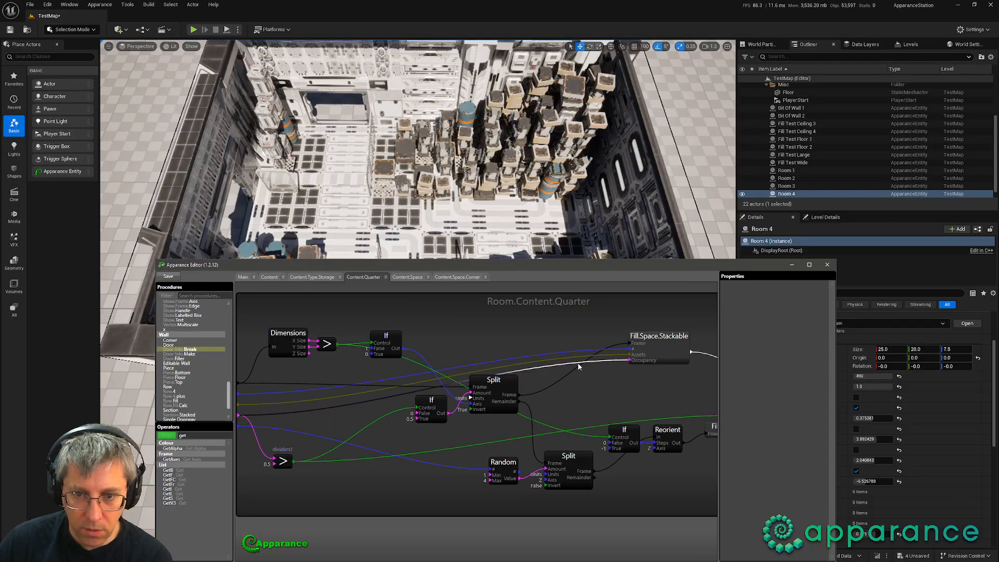
{"action": "scroll", "coordinate": [507, 403], "scroll_direction": "down", "scroll_amount": 3}
{"action": "middle_click_drag", "start_coordinate": [410, 409], "coordinate": [450, 406]}
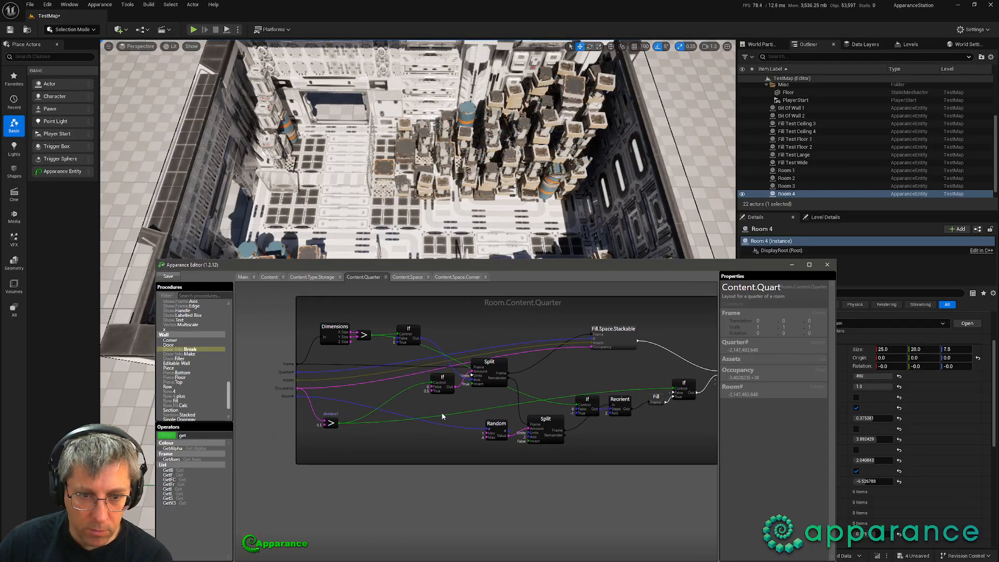
{"action": "left_click", "coordinate": [173, 438]}
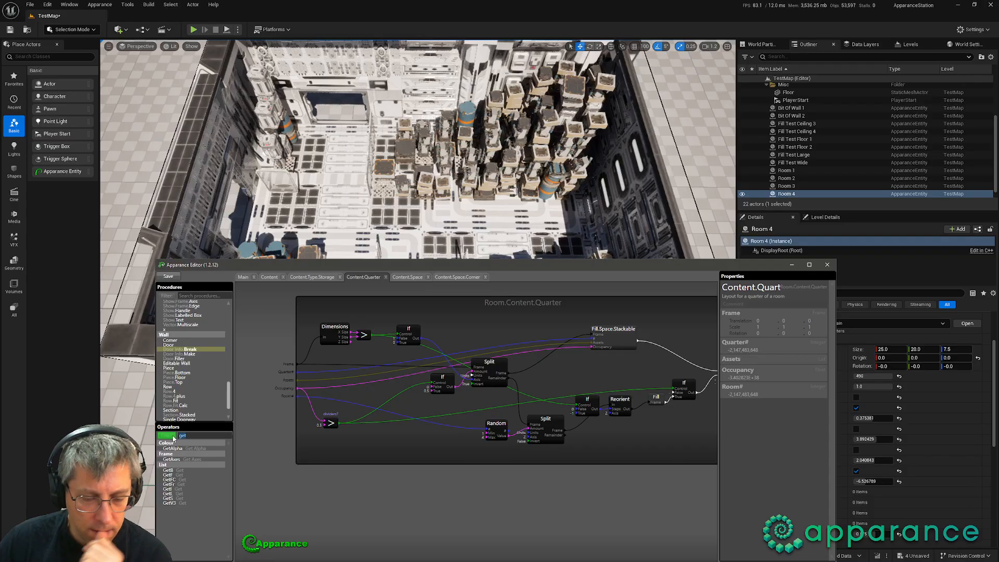
{"action": "type", "text": "if"}
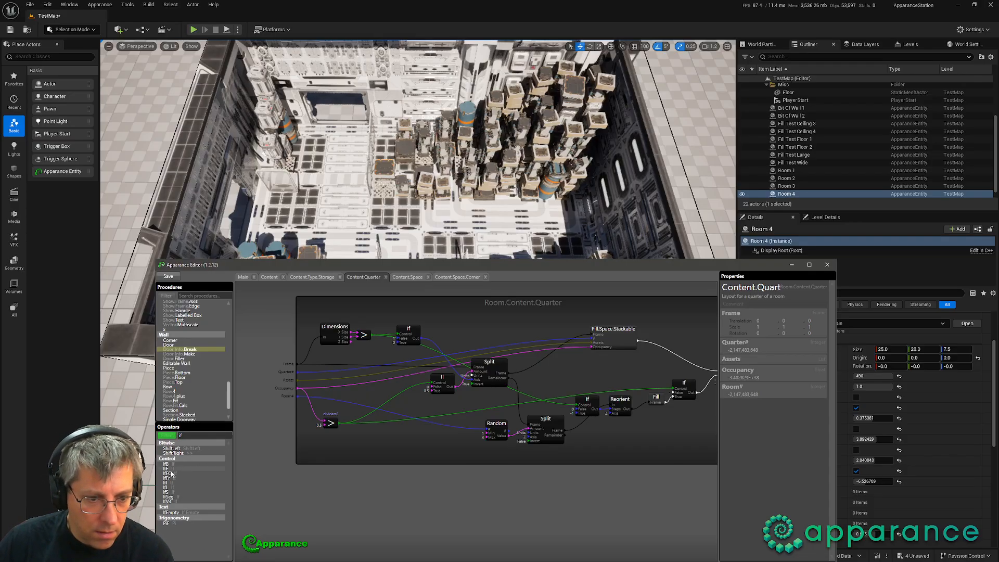
{"action": "left_click_drag", "start_coordinate": [167, 482], "coordinate": [274, 435]}
{"action": "left_click", "coordinate": [278, 443]}
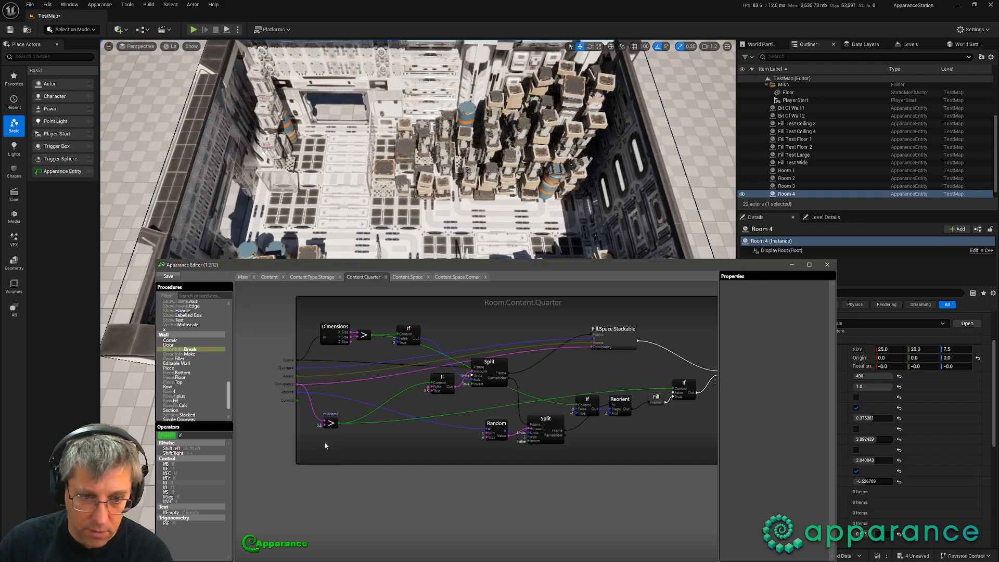
{"action": "right_click", "coordinate": [277, 423]}
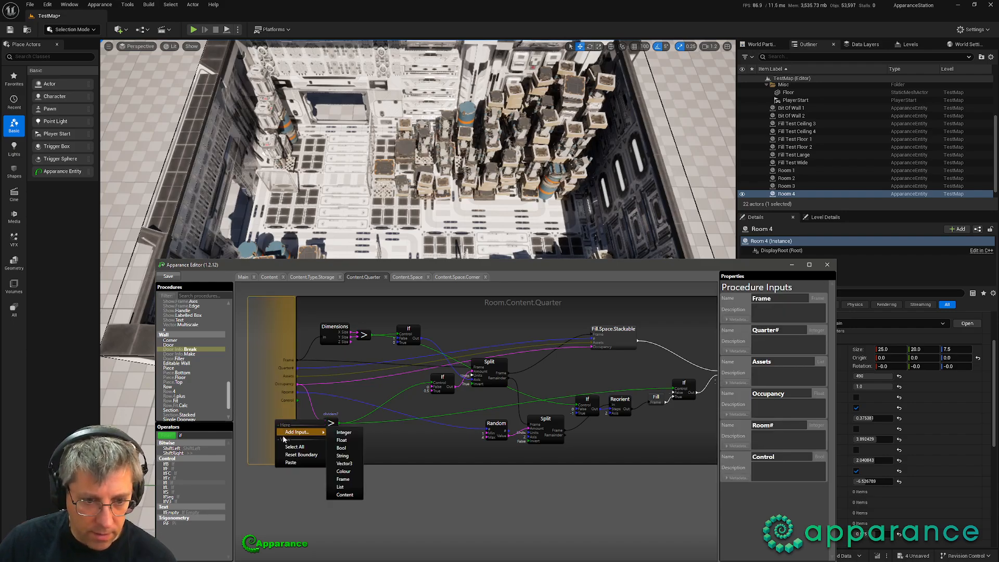
{"action": "left_click", "coordinate": [341, 447]}
Step: Name the two new boolean inputs of Content.Quarter "Door to Left?" and "Door to Right?"
{"action": "left_click", "coordinate": [746, 461]}
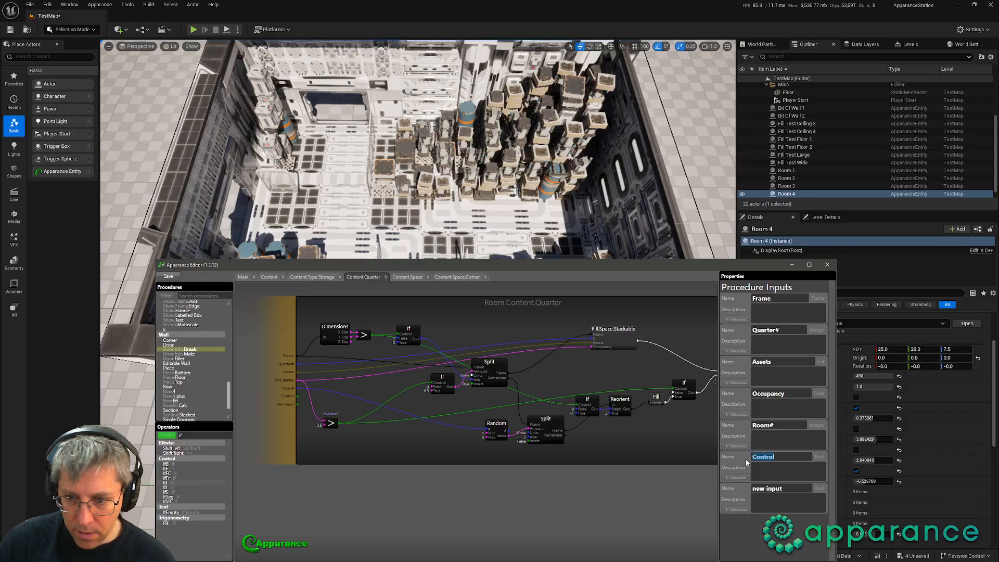
{"action": "type", "text": "Door"}
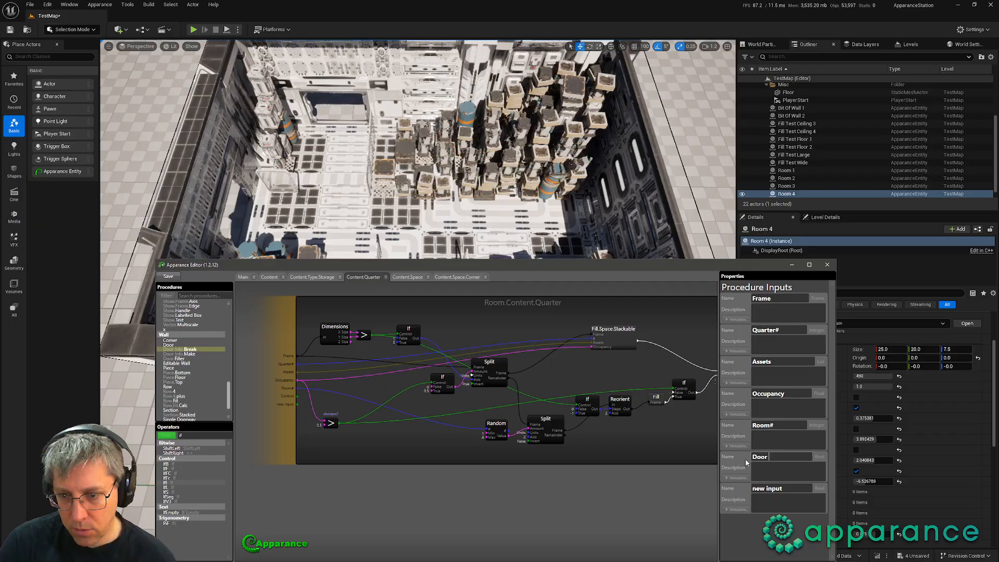
{"action": "type", "text": " to Left?"}
{"action": "key", "text": "Tab"}
{"action": "type", "text": "D"}
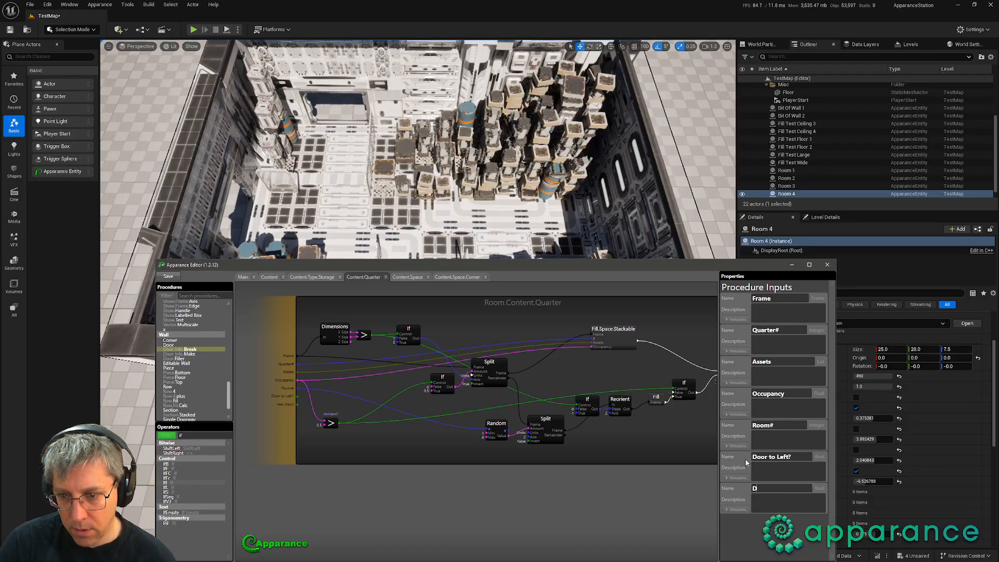
{"action": "type", "text": "oor to Right?"}
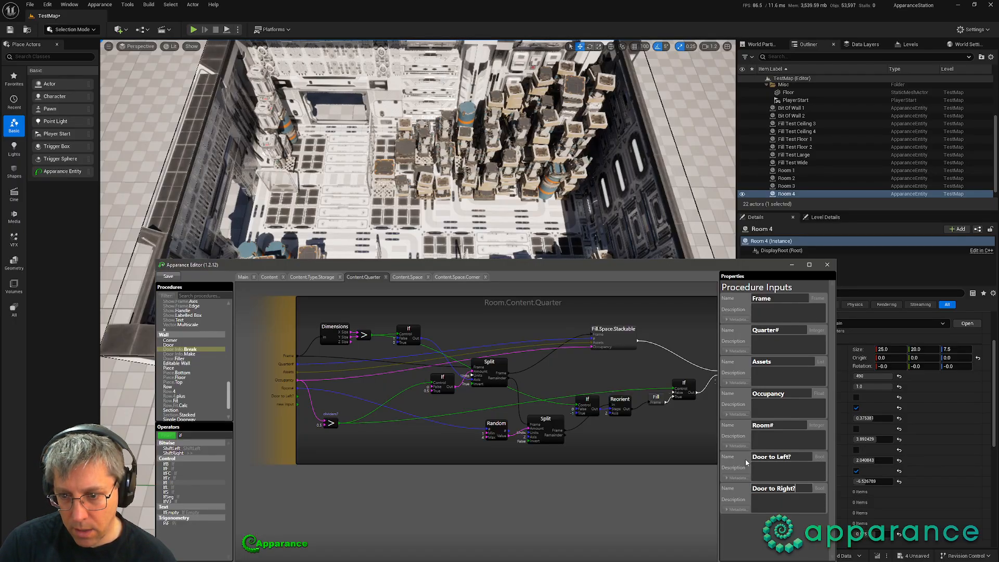
{"action": "key", "text": "Tab"}
{"action": "key", "text": "shift+Tab"}
{"action": "key", "text": "shift+Tab"}
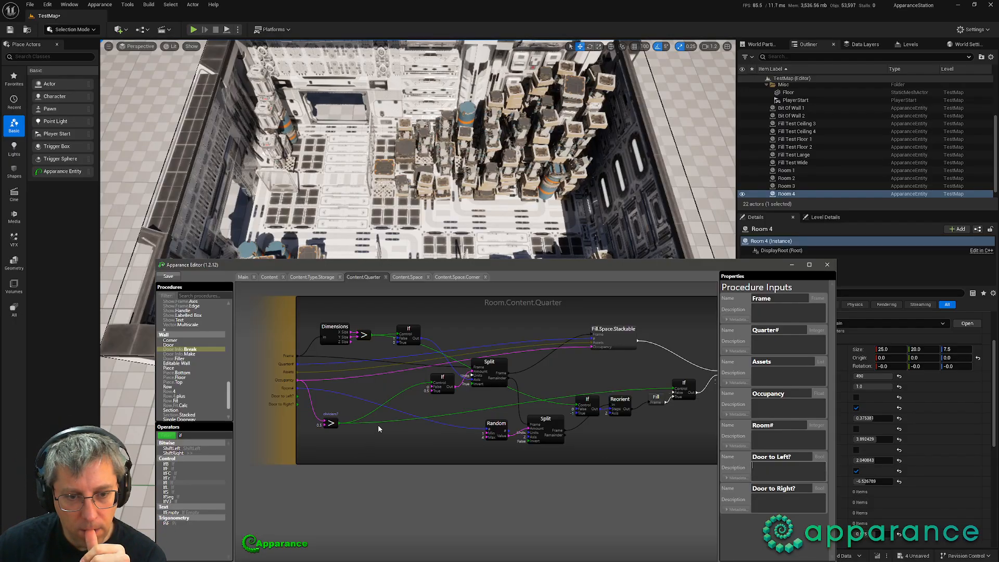
Step: In Content.Type.Storage, spread out the four Content.Quarter nodes vertically and place each Reorient beside the quarter it feeds
{"action": "left_click", "coordinate": [312, 277]}
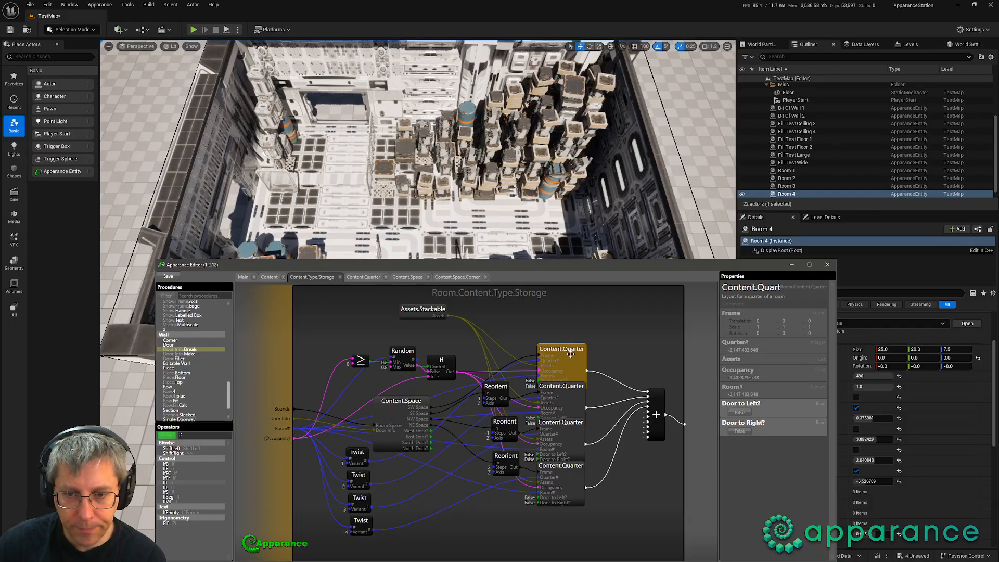
{"action": "left_click_drag", "start_coordinate": [572, 346], "coordinate": [588, 486]}
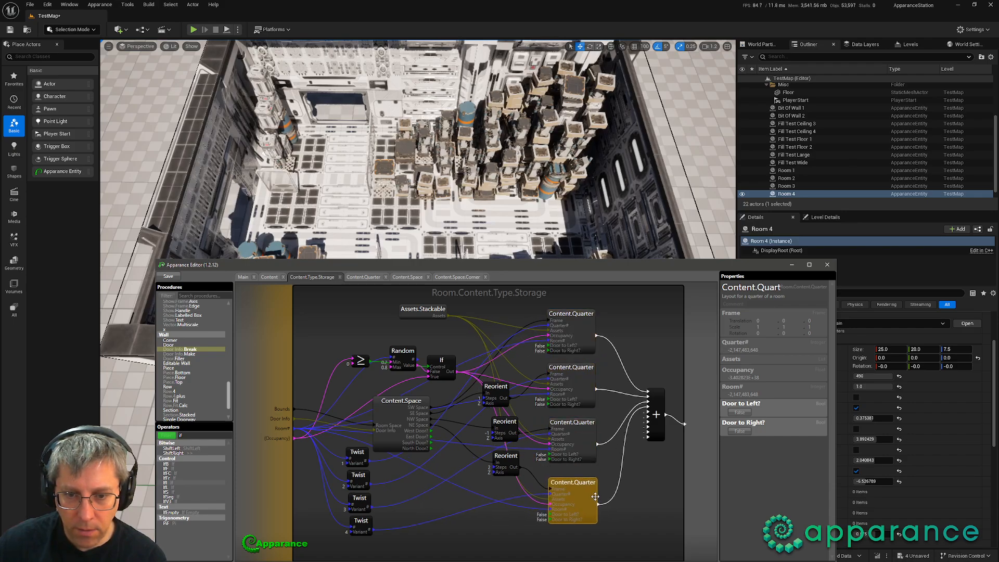
{"action": "left_click_drag", "start_coordinate": [495, 389], "coordinate": [526, 366]}
{"action": "left_click_drag", "start_coordinate": [514, 422], "coordinate": [539, 419]}
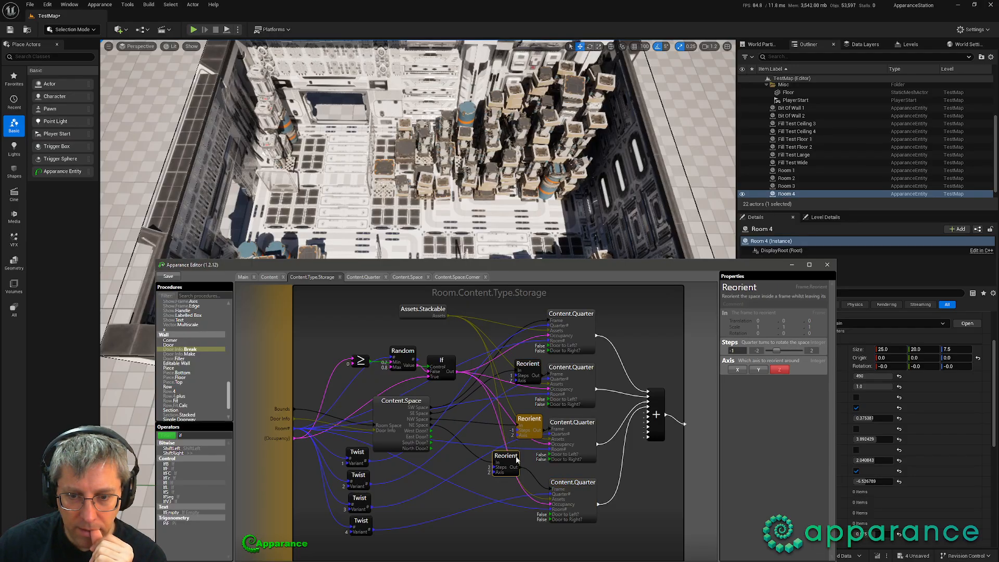
{"action": "left_click_drag", "start_coordinate": [518, 459], "coordinate": [541, 478]}
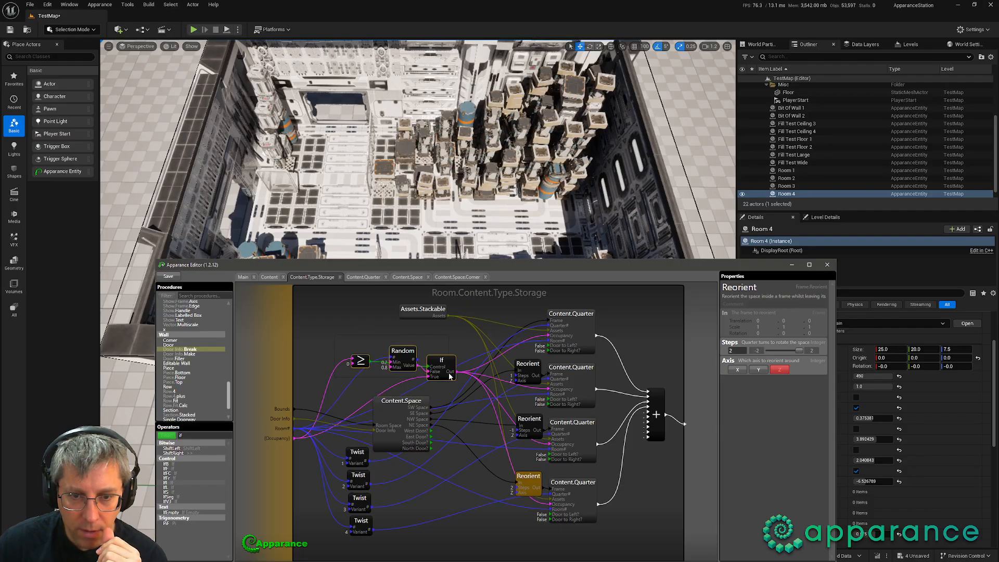
Step: Move the comparison, Random, If, Assets.Stackable and Content.Space nodes up and away from the Content.Quarter nodes to free wiring room
{"action": "left_click_drag", "start_coordinate": [462, 386], "coordinate": [360, 345]}
{"action": "left_click_drag", "start_coordinate": [432, 353], "coordinate": [384, 298]}
{"action": "left_click", "coordinate": [422, 309]}
{"action": "left_click_drag", "start_coordinate": [411, 424], "coordinate": [407, 405]}
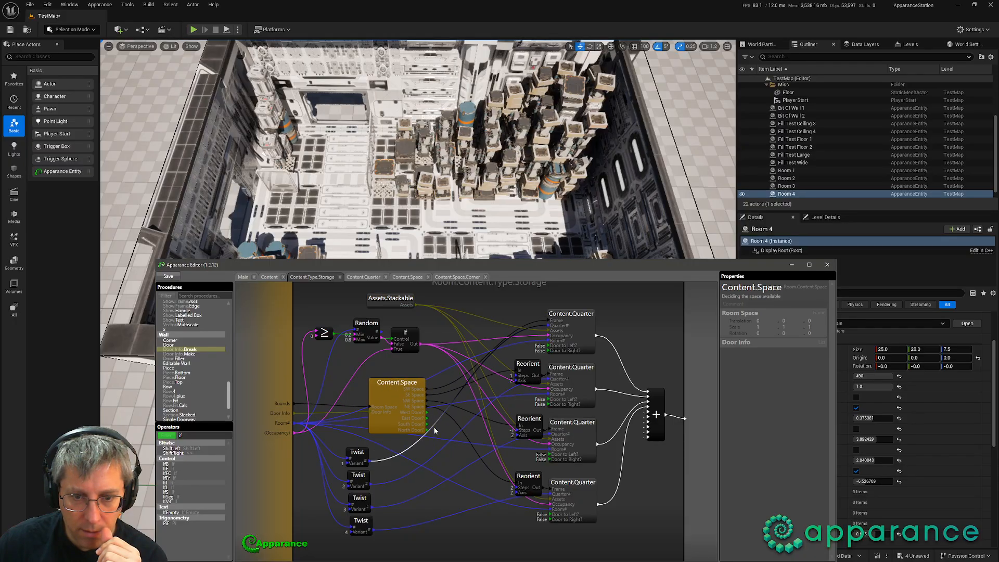
Step: Connect Content.Space's West Door? output to the first Content.Quarter's Door to Left? and South Door? to its Door to Right?
{"action": "left_click", "coordinate": [491, 532]}
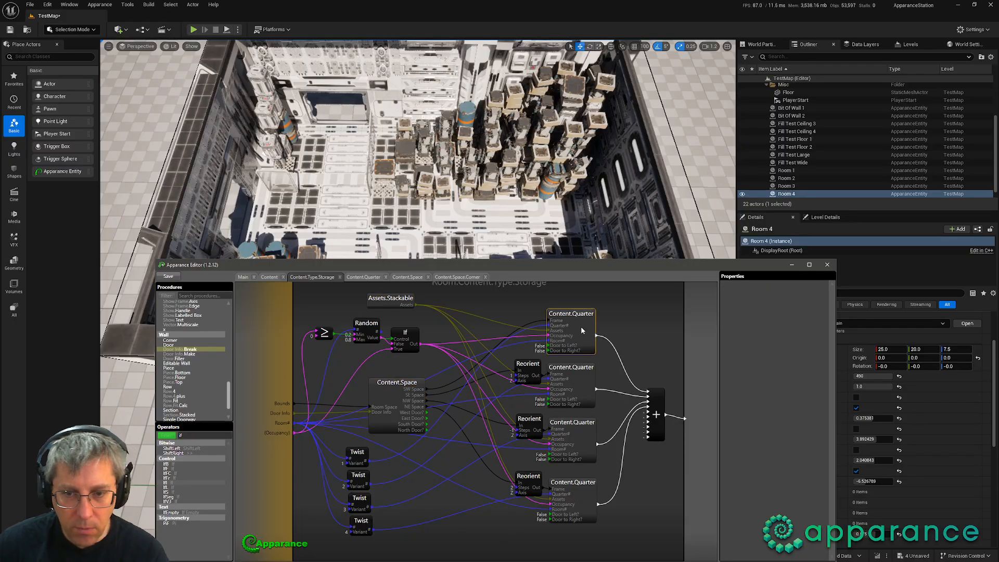
{"action": "middle_click_drag", "start_coordinate": [627, 331], "coordinate": [633, 351]}
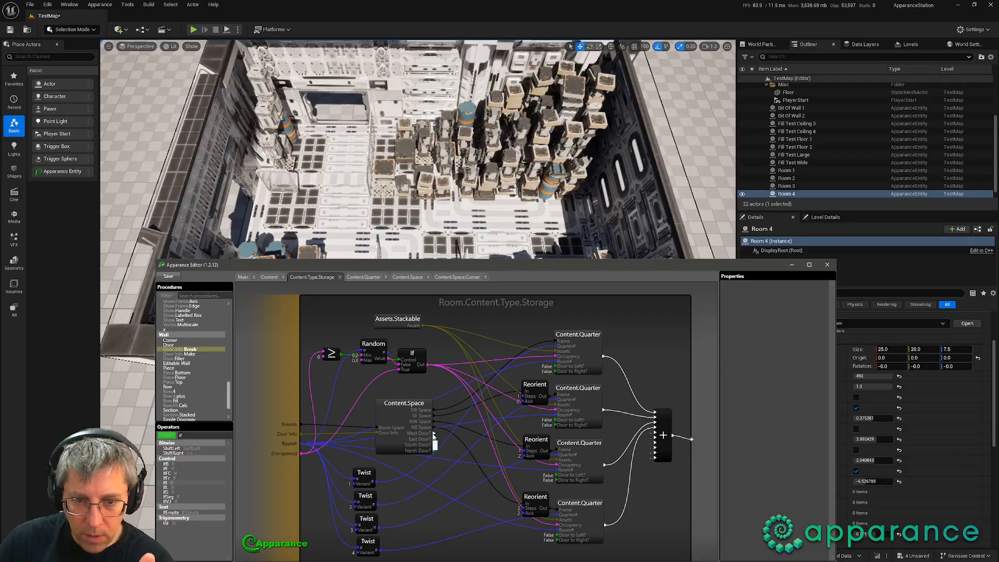
{"action": "left_click_drag", "start_coordinate": [434, 433], "coordinate": [554, 366]}
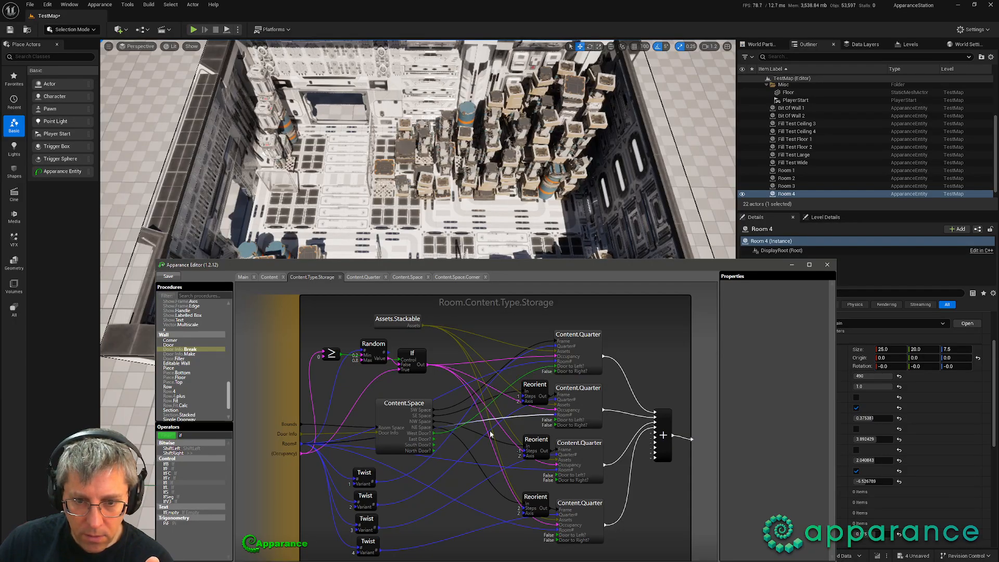
{"action": "left_click_drag", "start_coordinate": [434, 445], "coordinate": [555, 371]}
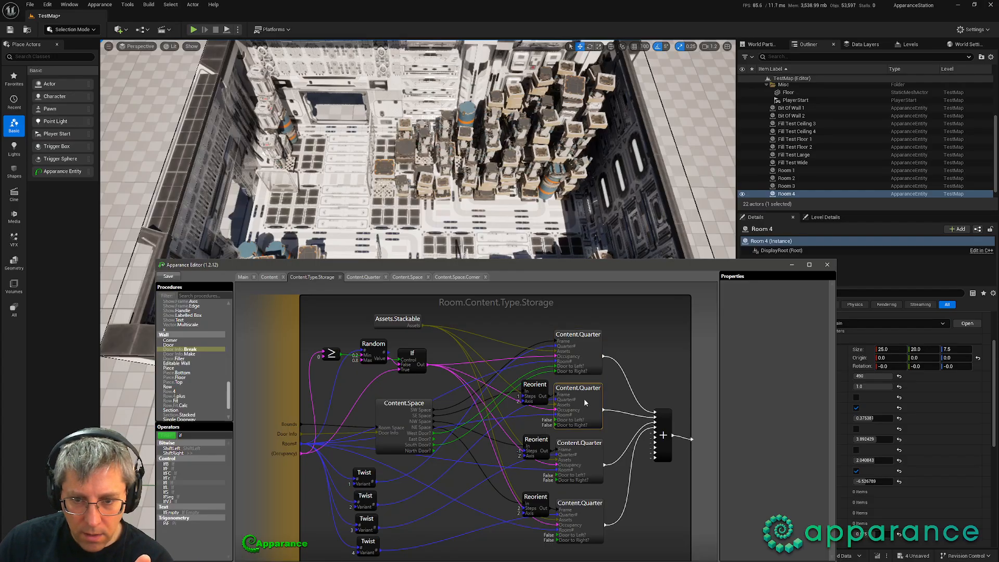
Step: Comment the first Content.Quarter node "SW quarter" and the second one "SE quarter", shifting the first slightly up for label room
{"action": "left_click", "coordinate": [579, 362]}
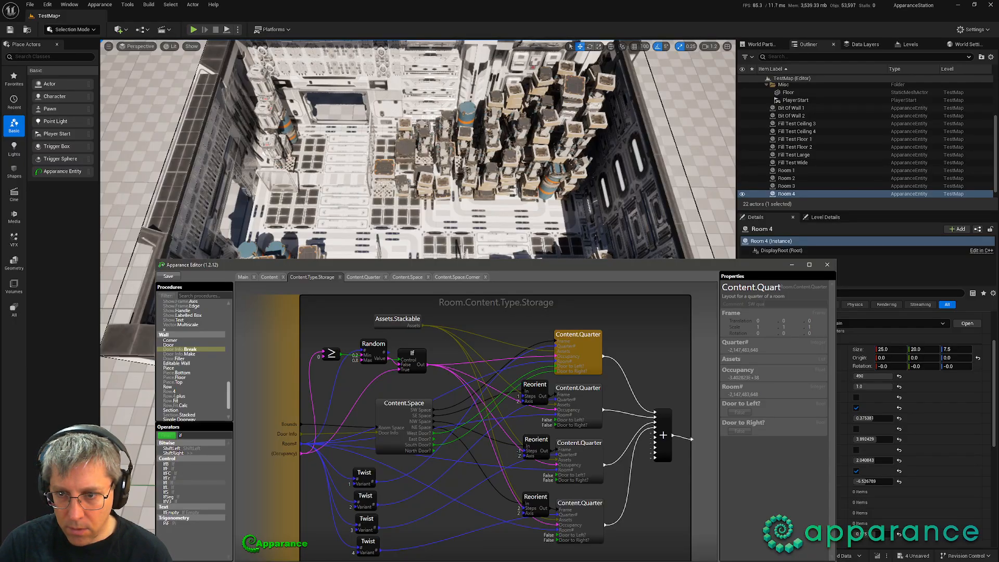
{"action": "key", "text": "Return"}
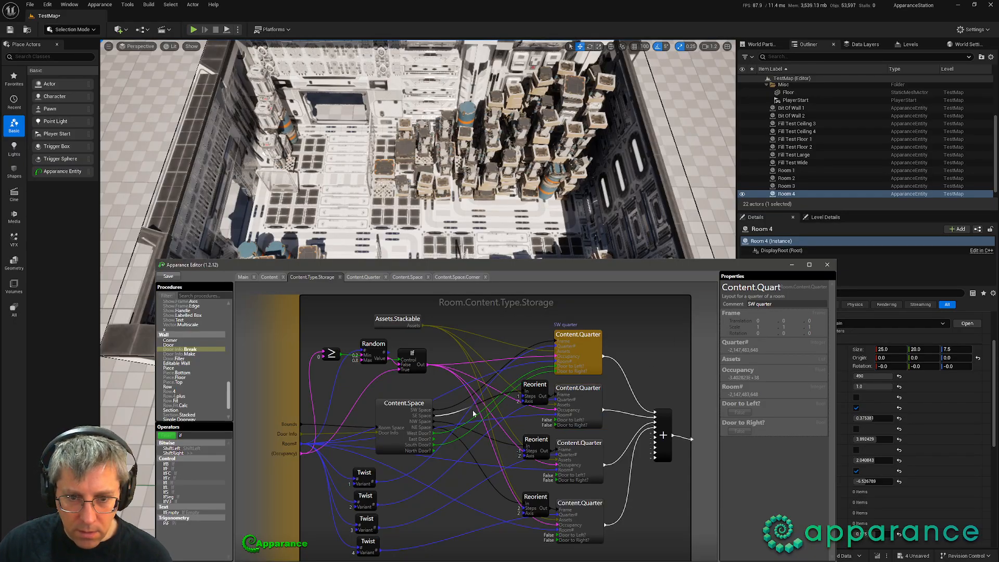
{"action": "left_click", "coordinate": [578, 390]}
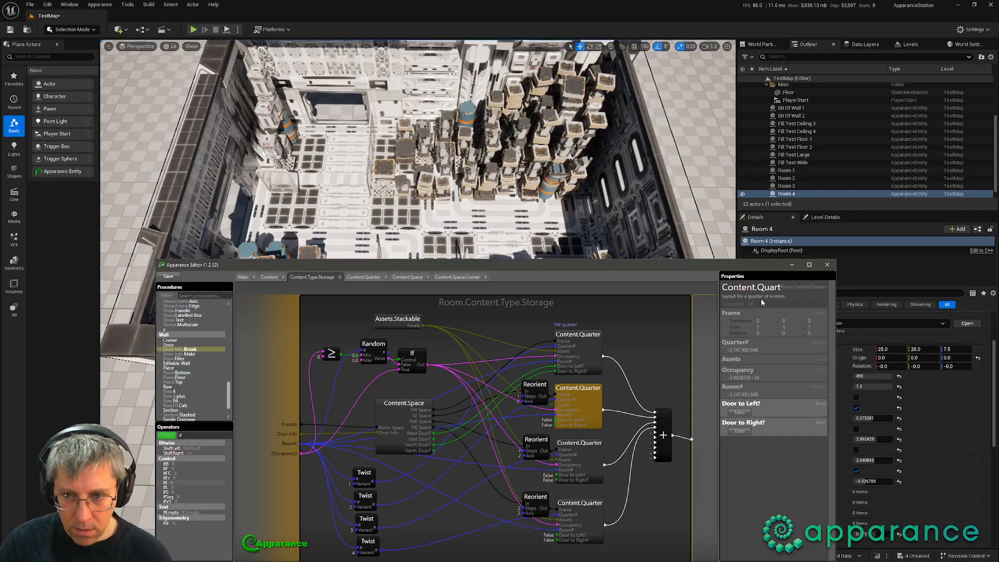
{"action": "left_click", "coordinate": [761, 298]}
{"action": "type", "text": "SE quarter"}
{"action": "key", "text": "Return"}
{"action": "left_click", "coordinate": [596, 341]}
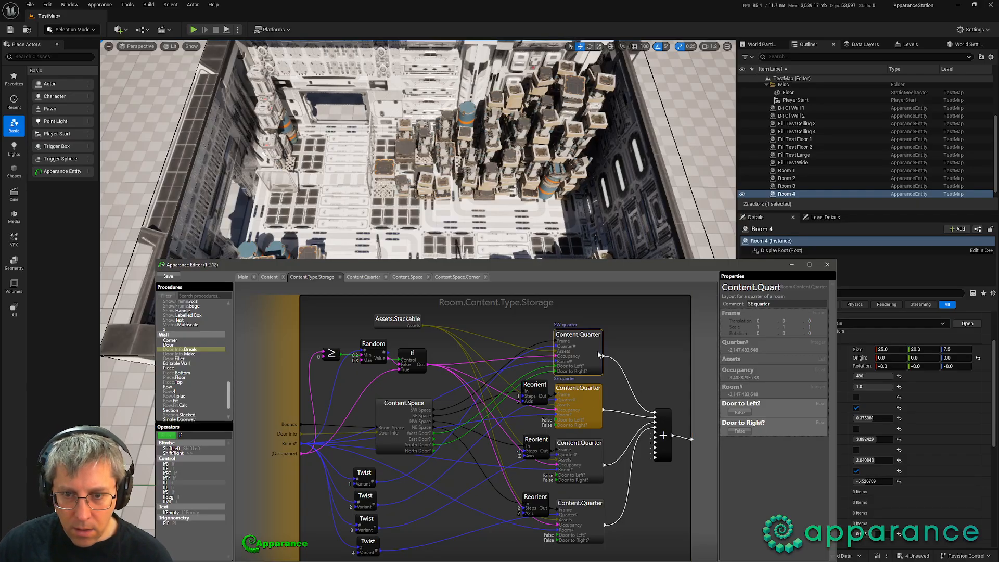
Step: Comment the third Content.Quarter node "NW quarter" and the fourth "NE quarter", nudging the SE quarter node up slightly
{"action": "left_click", "coordinate": [578, 445]}
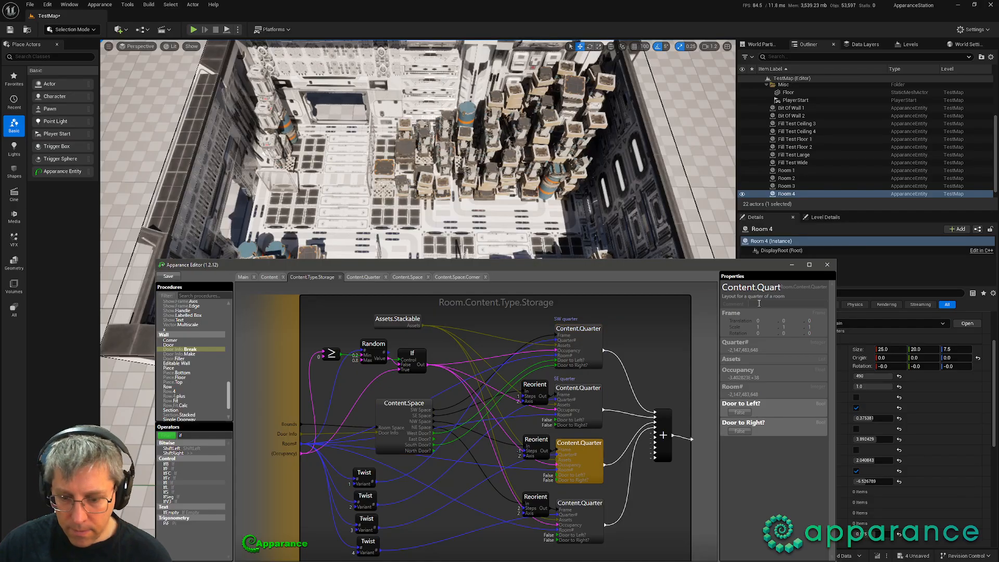
{"action": "type", "text": "NW"}
{"action": "type", "text": "quarter"}
{"action": "key", "text": "Return"}
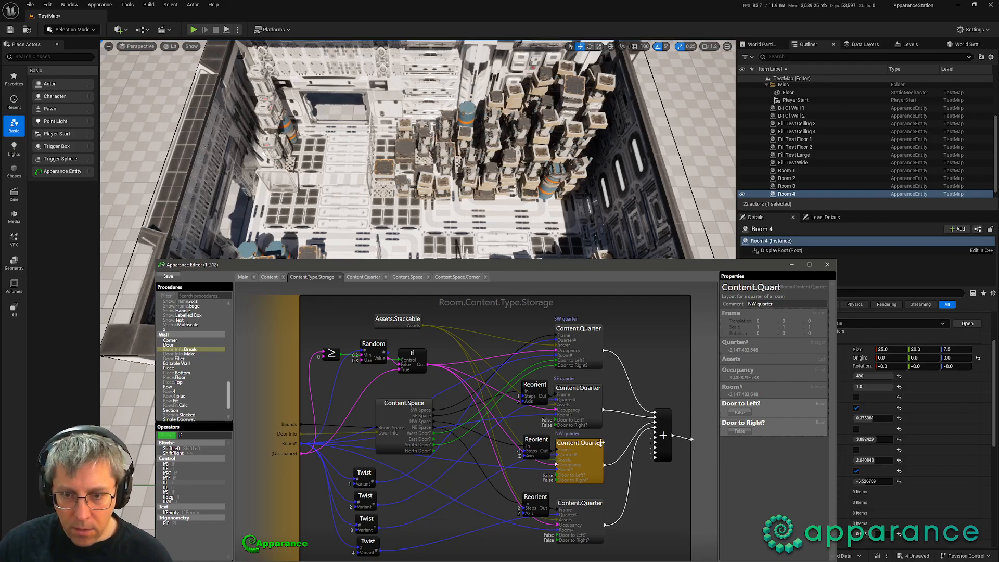
{"action": "left_click_drag", "start_coordinate": [598, 391], "coordinate": [598, 385]}
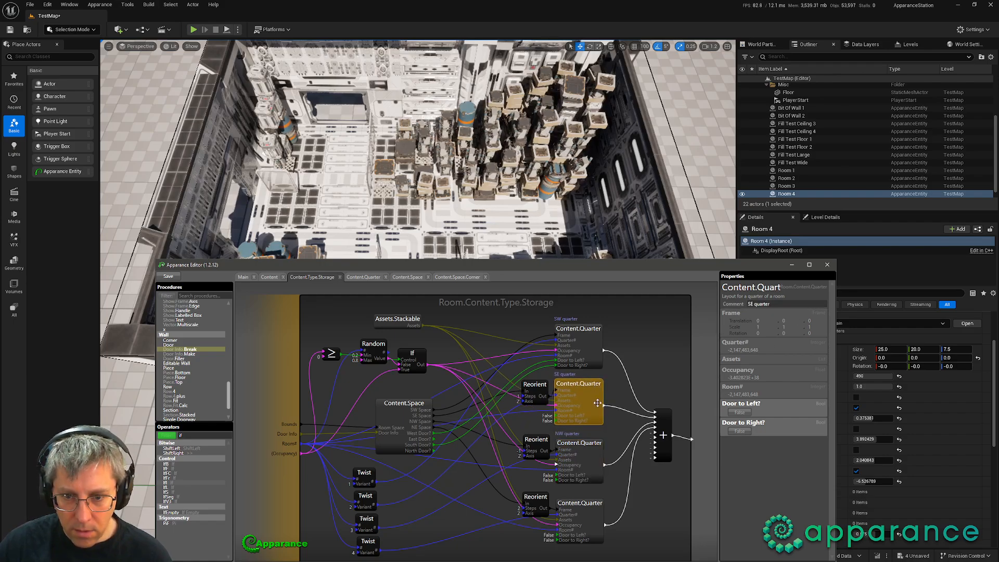
{"action": "left_click", "coordinate": [579, 503]}
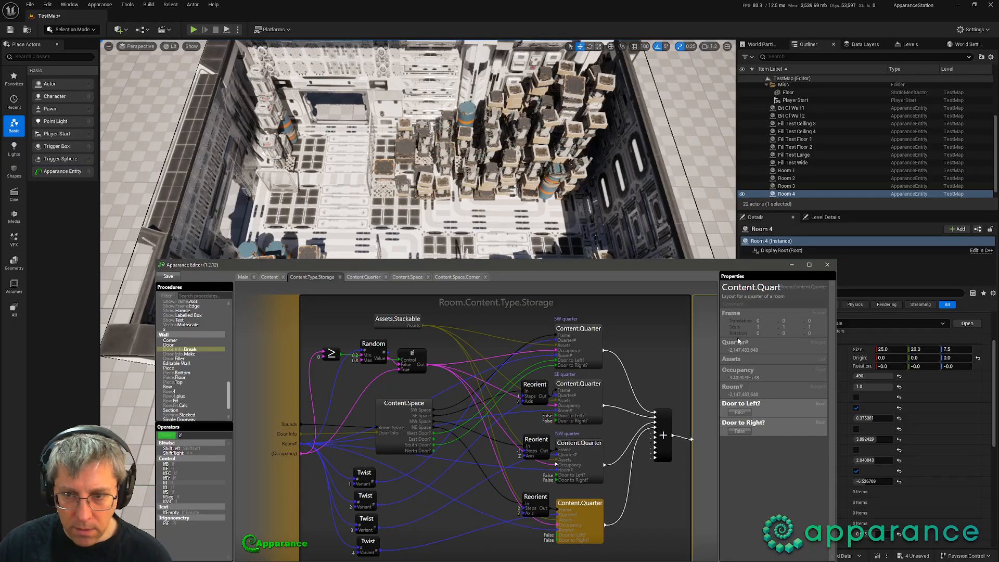
{"action": "left_click", "coordinate": [756, 307]}
{"action": "type", "text": "NE quarter"}
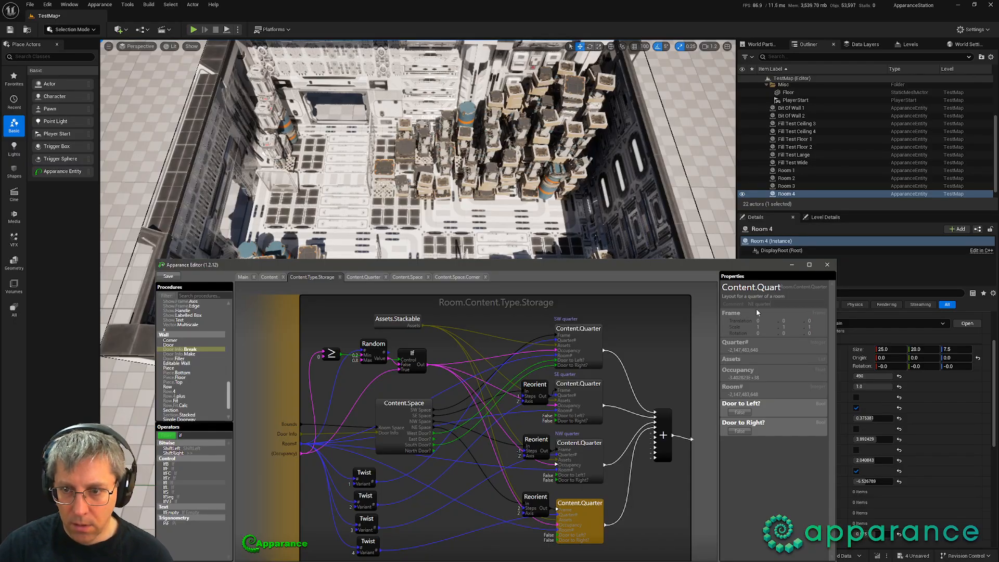
{"action": "type", "text": "quarter"}
{"action": "key", "text": "Return"}
{"action": "left_click", "coordinate": [648, 510]}
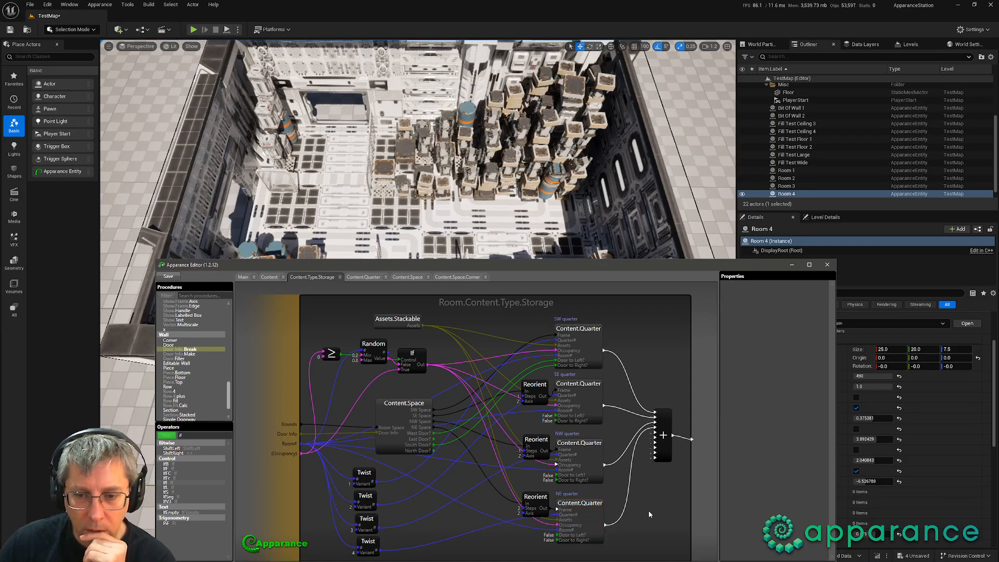
Step: Wire Content.Space's door outputs into both door inputs of the SE, NW and NE quarters, with North Door? feeding NW's Door to Left?
{"action": "left_click", "coordinate": [529, 447]}
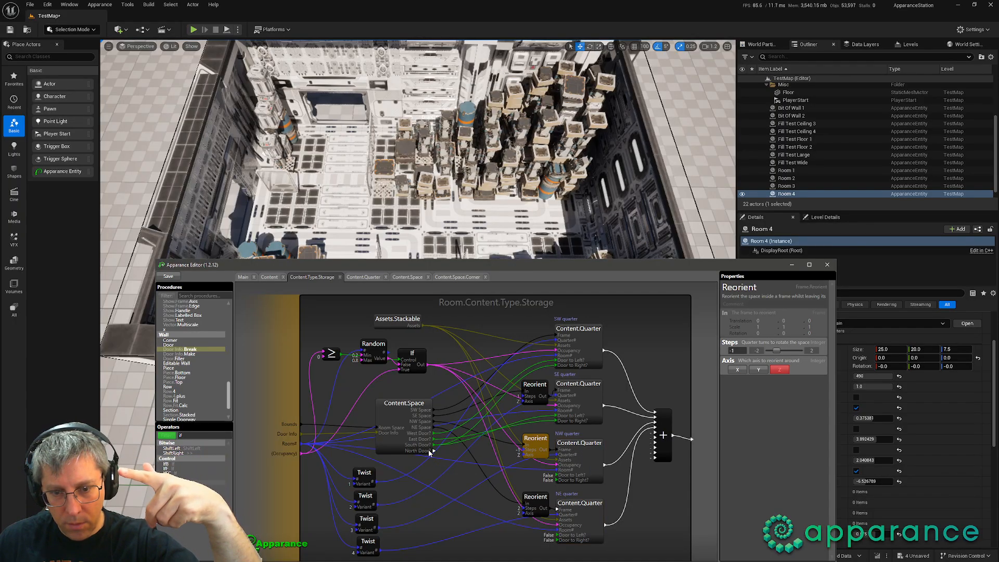
{"action": "left_click_drag", "start_coordinate": [433, 450], "coordinate": [556, 475]}
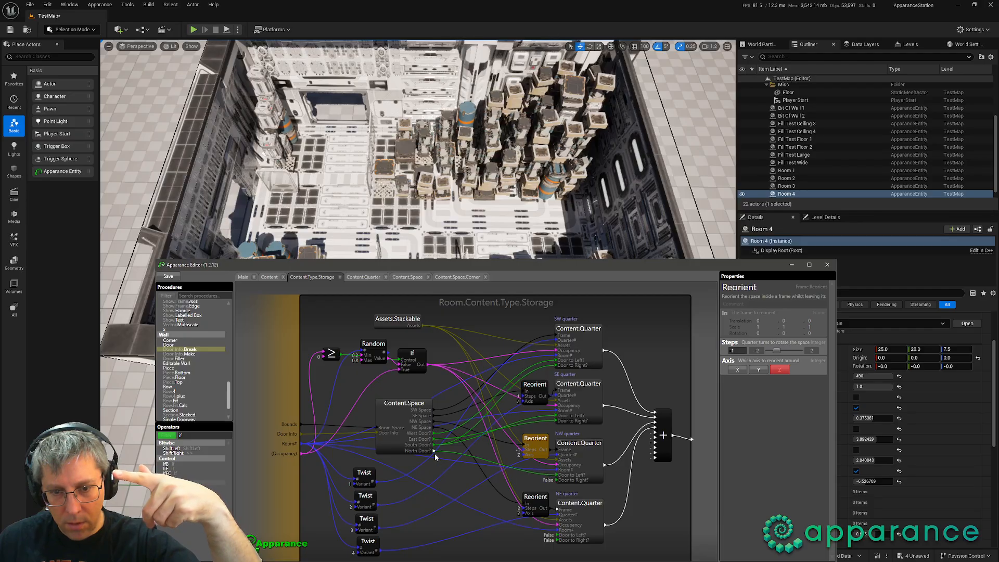
{"action": "left_click_drag", "start_coordinate": [433, 439], "coordinate": [554, 480]}
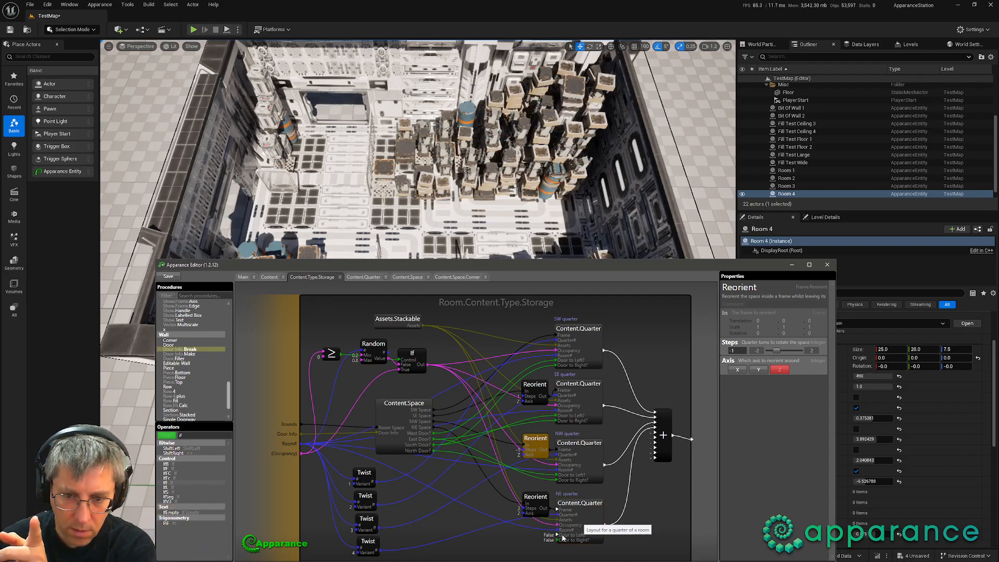
{"action": "left_click_drag", "start_coordinate": [559, 535], "coordinate": [437, 441]}
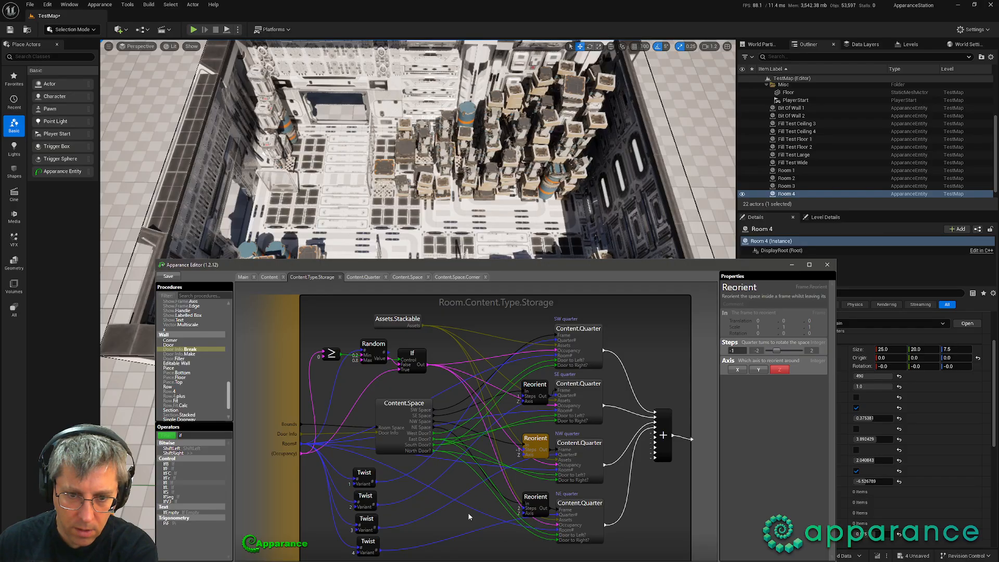
Step: Trace the door connections from Content.Space to the four labelled Content.Quarter nodes to check their wiring
{"action": "scroll", "coordinate": [445, 452], "scroll_direction": "up", "scroll_amount": 1}
{"action": "left_click_drag", "start_coordinate": [425, 442], "coordinate": [450, 448]}
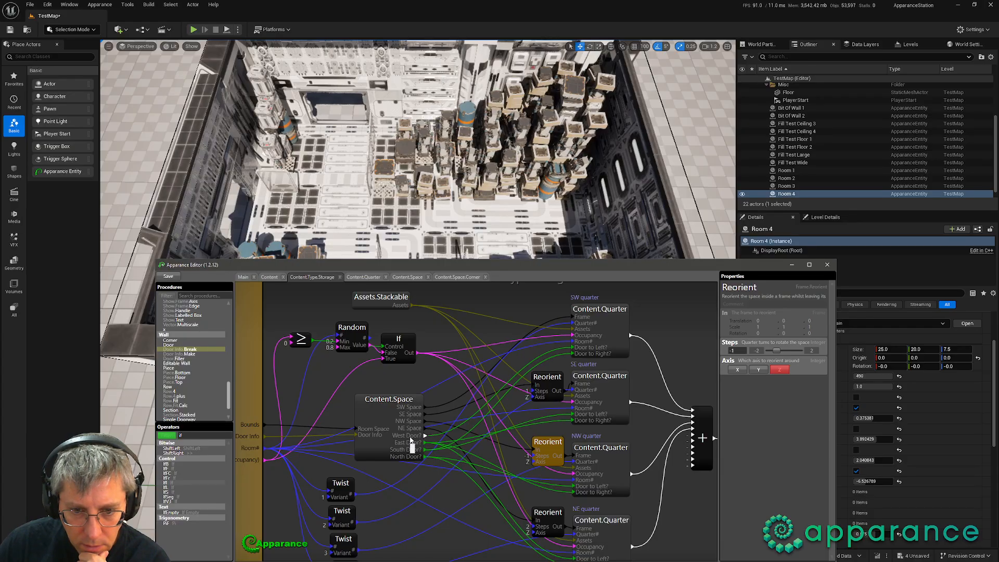
{"action": "scroll", "coordinate": [438, 448], "scroll_direction": "down", "scroll_amount": 1}
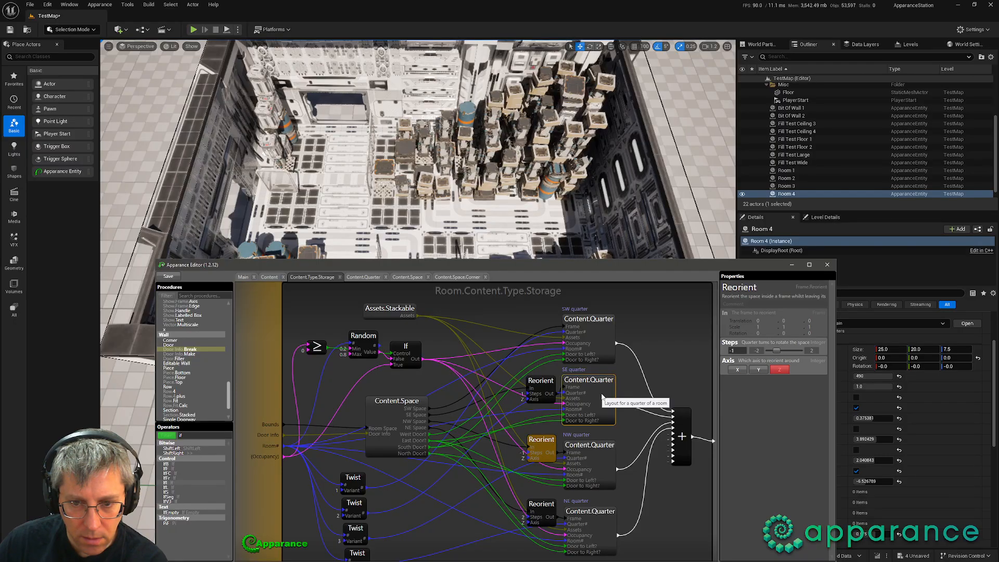
{"action": "left_click_drag", "start_coordinate": [567, 420], "coordinate": [436, 437]}
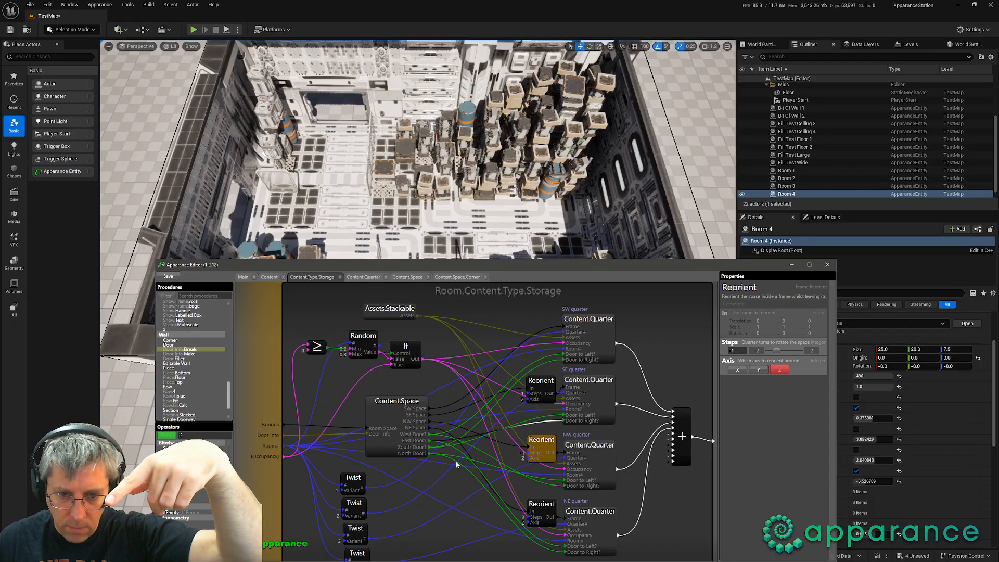
{"action": "scroll", "coordinate": [452, 455], "scroll_direction": "up", "scroll_amount": 1}
{"action": "scroll", "coordinate": [458, 447], "scroll_direction": "up", "scroll_amount": 5}
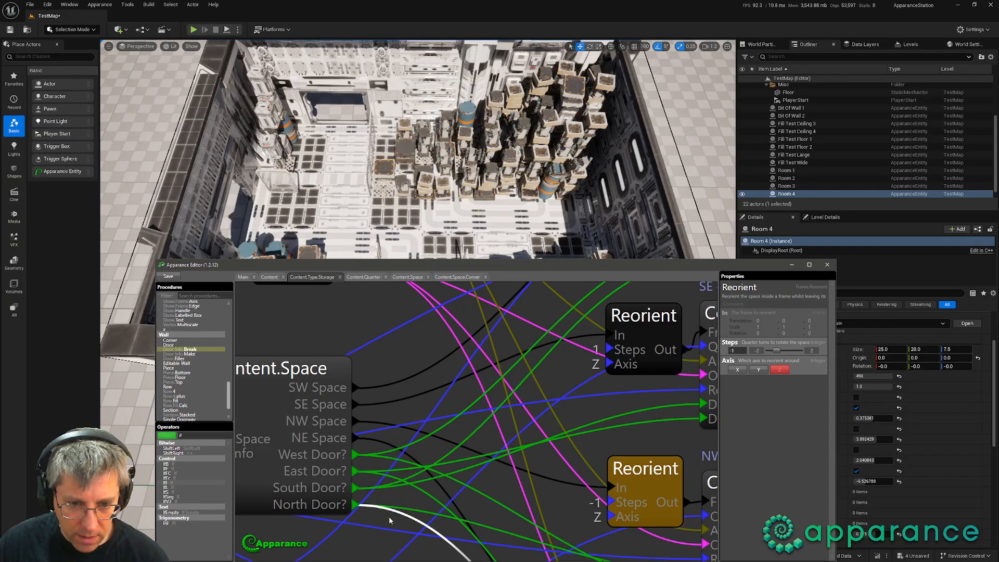
{"action": "scroll", "coordinate": [395, 509], "scroll_direction": "down", "scroll_amount": 6}
{"action": "scroll", "coordinate": [466, 473], "scroll_direction": "down", "scroll_amount": 2}
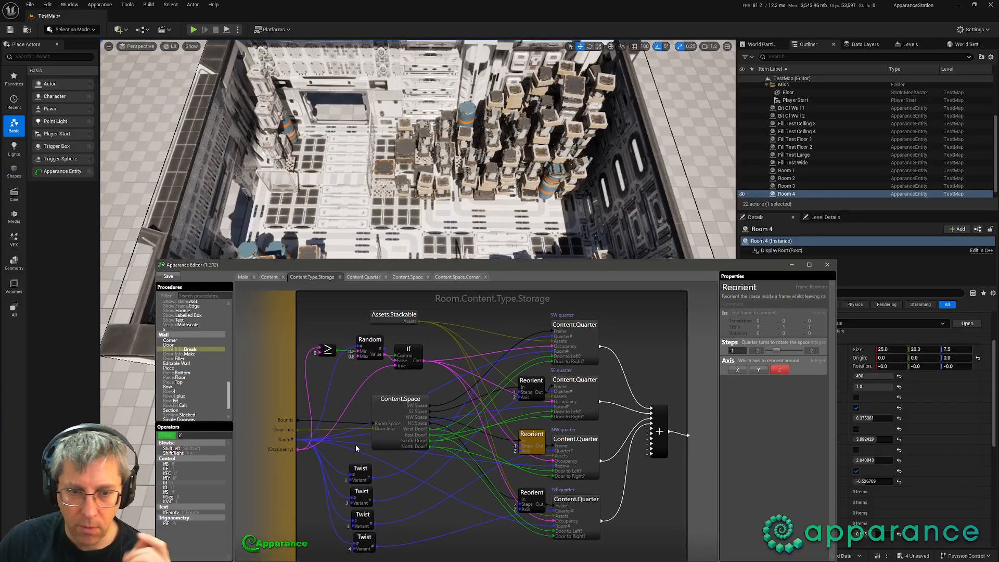
{"action": "left_click", "coordinate": [323, 323]}
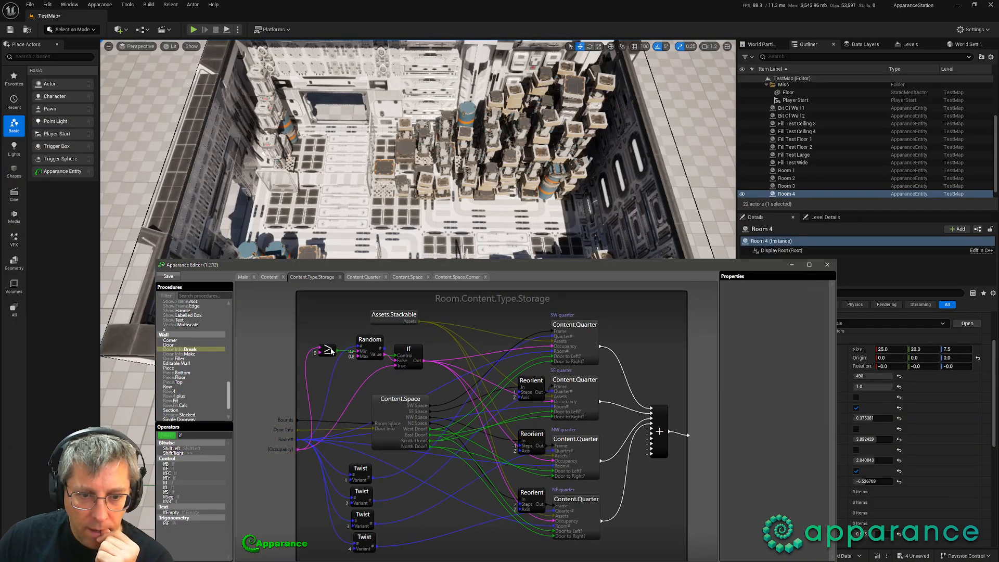
{"action": "scroll", "coordinate": [521, 486], "scroll_direction": "down", "scroll_amount": 3}
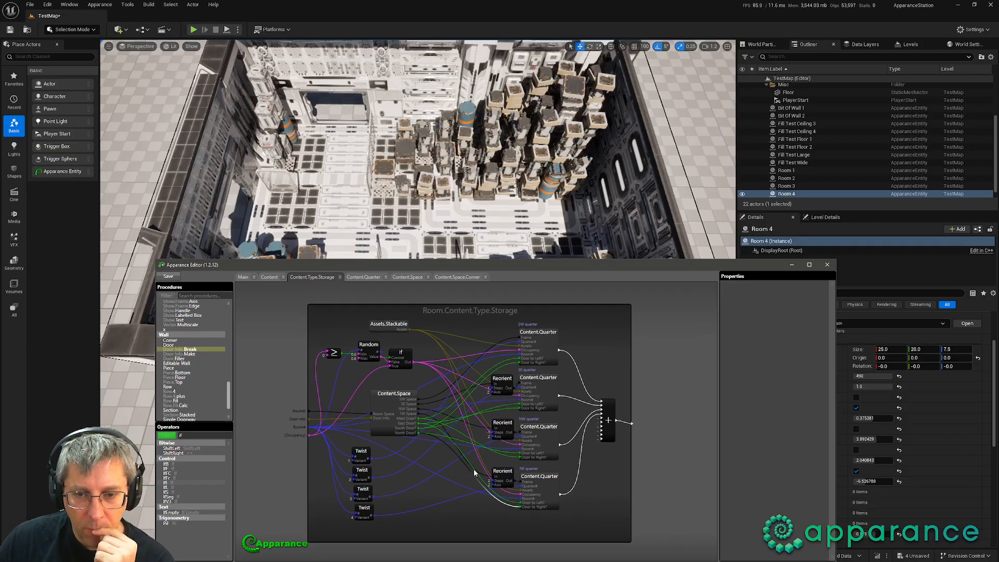
Step: Open the Content.Quarter procedure and move the If fed by the Dimensions comparison further away from that comparison
{"action": "double_click", "coordinate": [551, 344]}
{"action": "right_click_drag", "start_coordinate": [426, 439], "coordinate": [407, 475]}
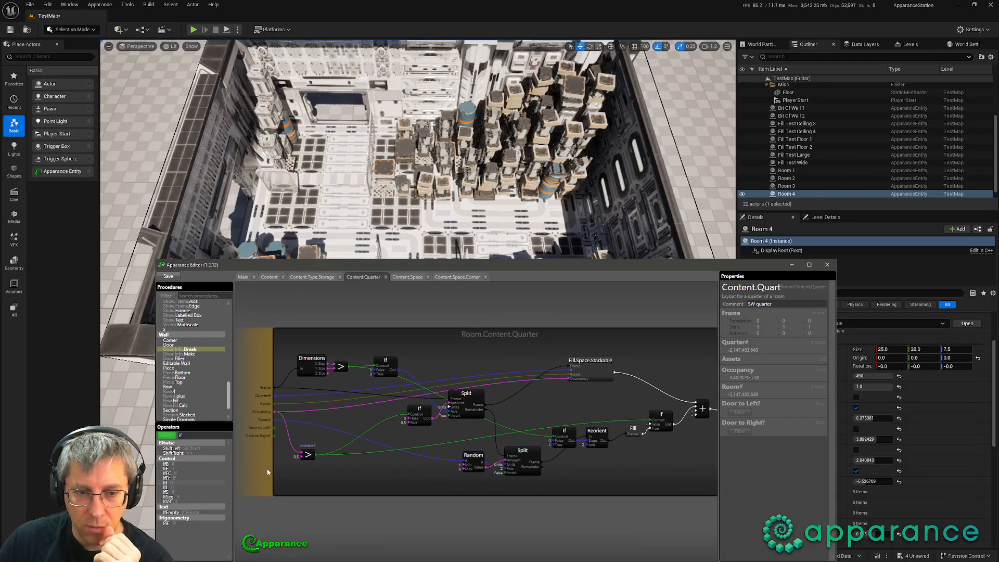
{"action": "left_click", "coordinate": [267, 471]}
{"action": "left_click", "coordinate": [382, 479]}
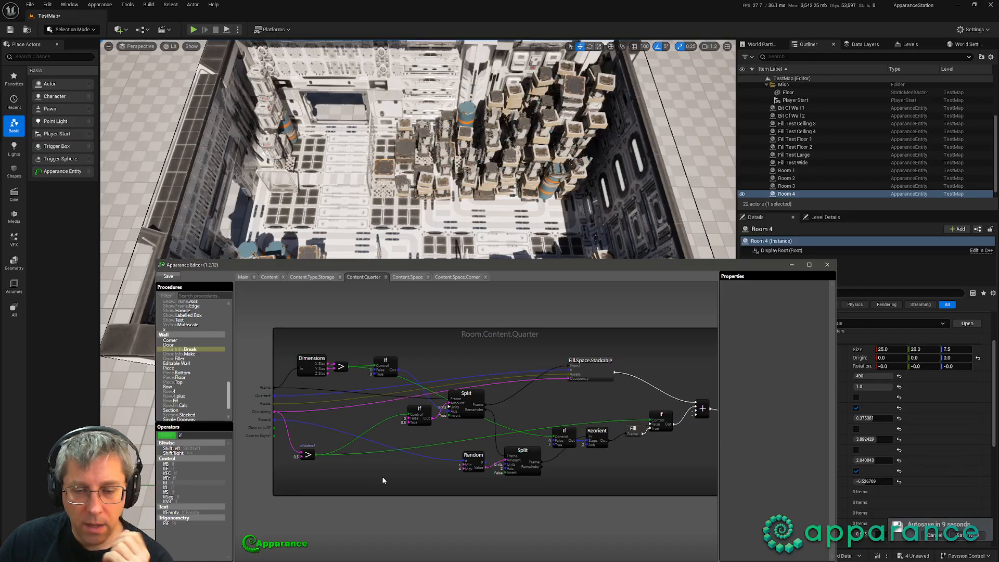
{"action": "scroll", "coordinate": [385, 479], "scroll_direction": "down", "scroll_amount": 3}
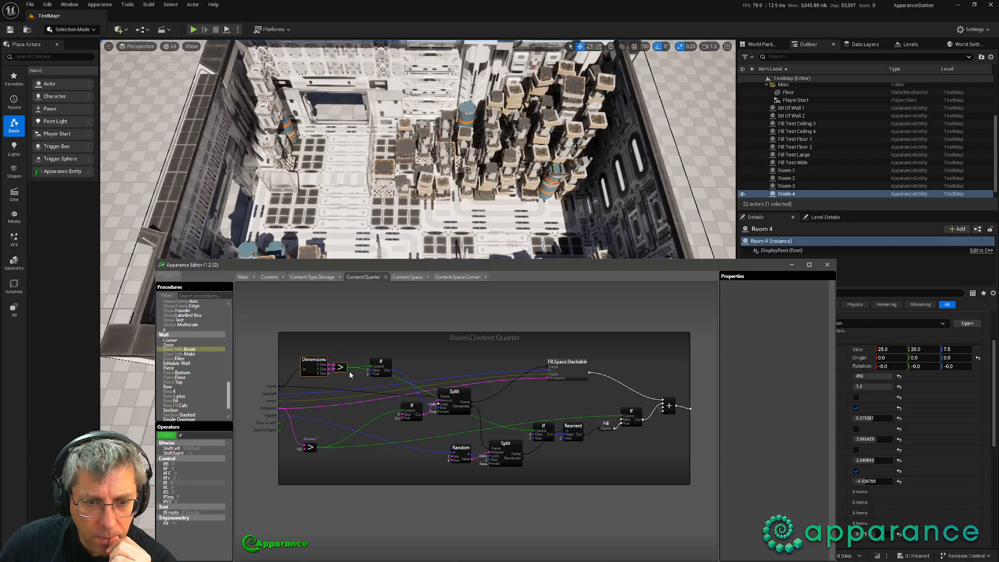
{"action": "left_click_drag", "start_coordinate": [349, 373], "coordinate": [365, 342]}
{"action": "left_click", "coordinate": [338, 350]}
{"action": "scroll", "coordinate": [332, 361], "scroll_direction": "up", "scroll_amount": 3}
{"action": "middle_click_drag", "start_coordinate": [324, 355], "coordinate": [406, 413]}
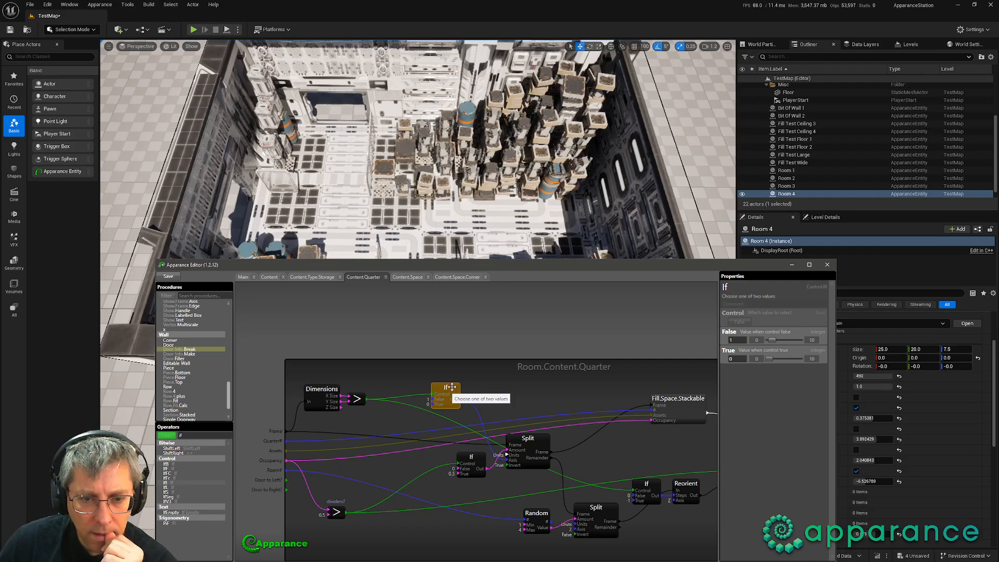
Step: Comment the GreaterThan operator comparing the X and Y sizes "right hand side?"
{"action": "left_click", "coordinate": [359, 395]}
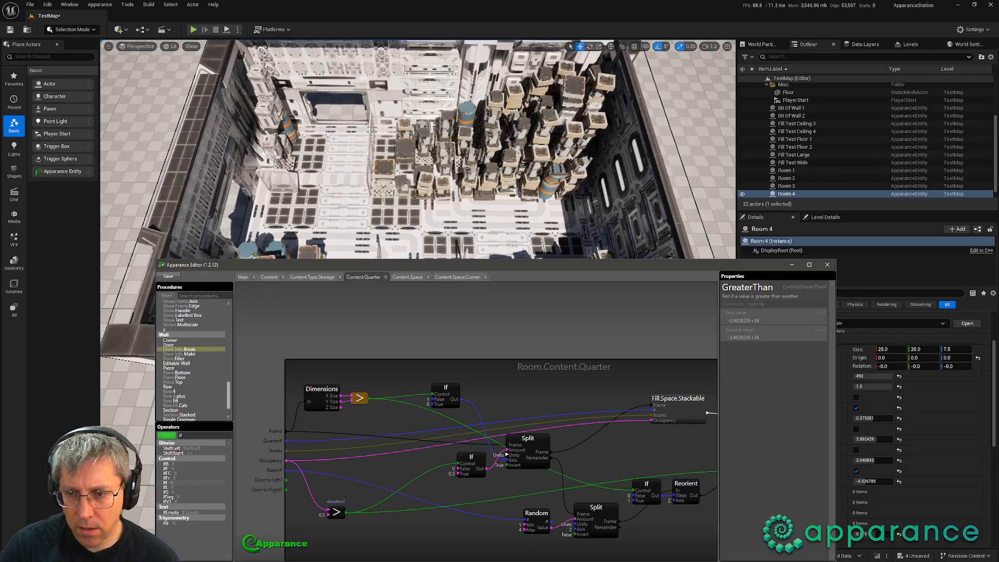
{"action": "key", "text": "Return"}
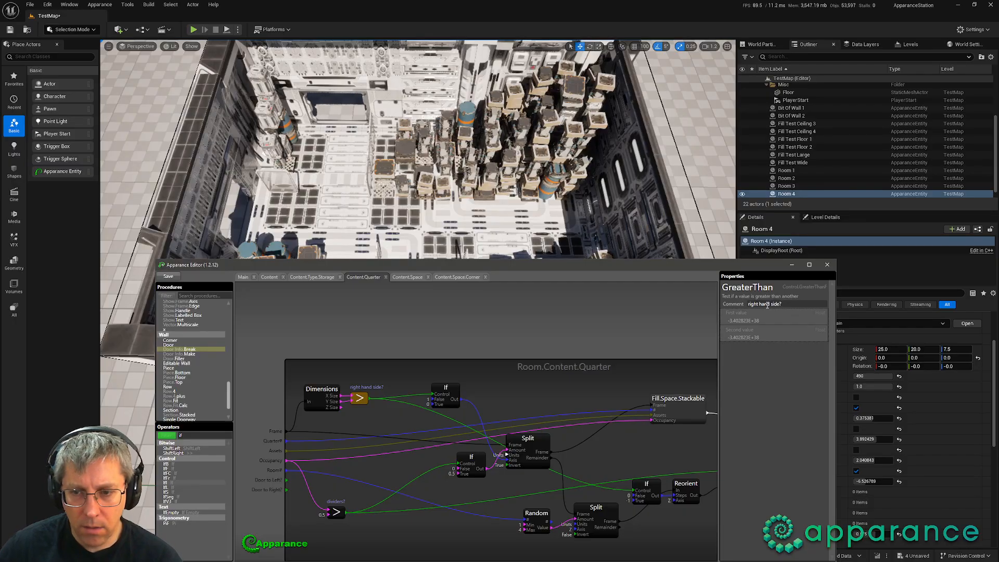
{"action": "left_click", "coordinate": [493, 396]}
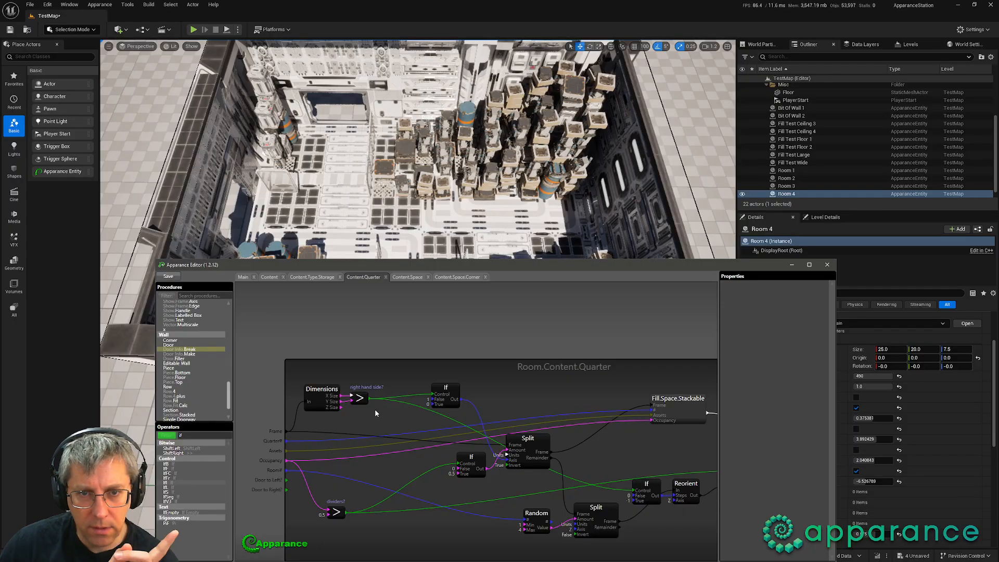
Step: Add a boolean If controlled by the "right hand side?" comparison, with the Door to Left? and Door to Right? inputs as its values
{"action": "right_click_drag", "start_coordinate": [376, 411], "coordinate": [379, 351]}
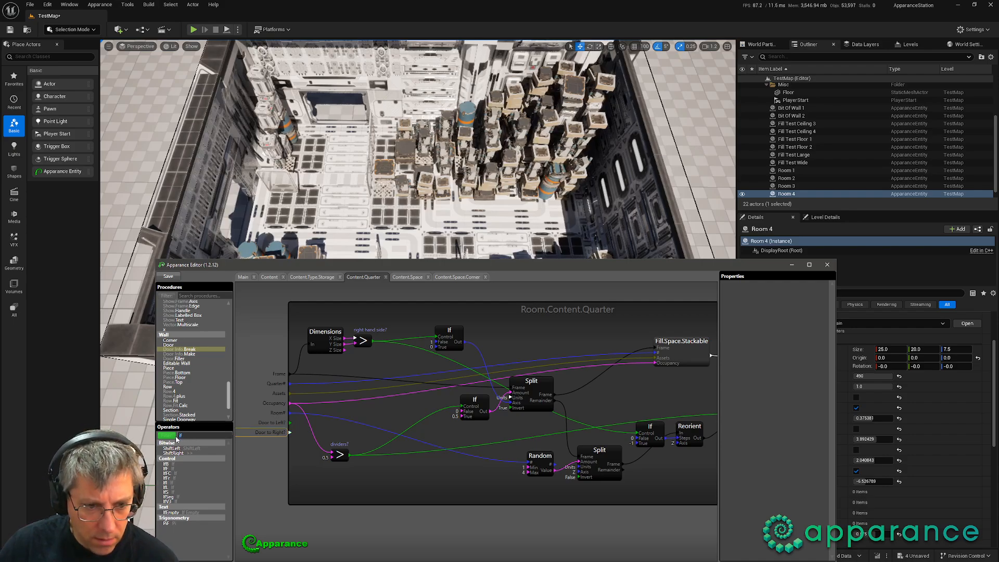
{"action": "left_click_drag", "start_coordinate": [167, 463], "coordinate": [383, 402]}
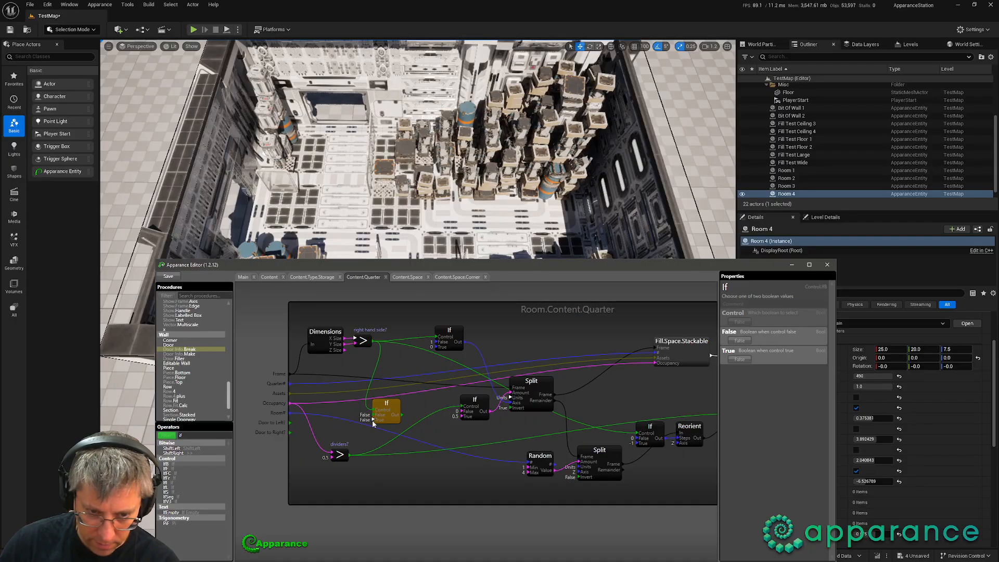
{"action": "left_click_drag", "start_coordinate": [372, 422], "coordinate": [288, 422]}
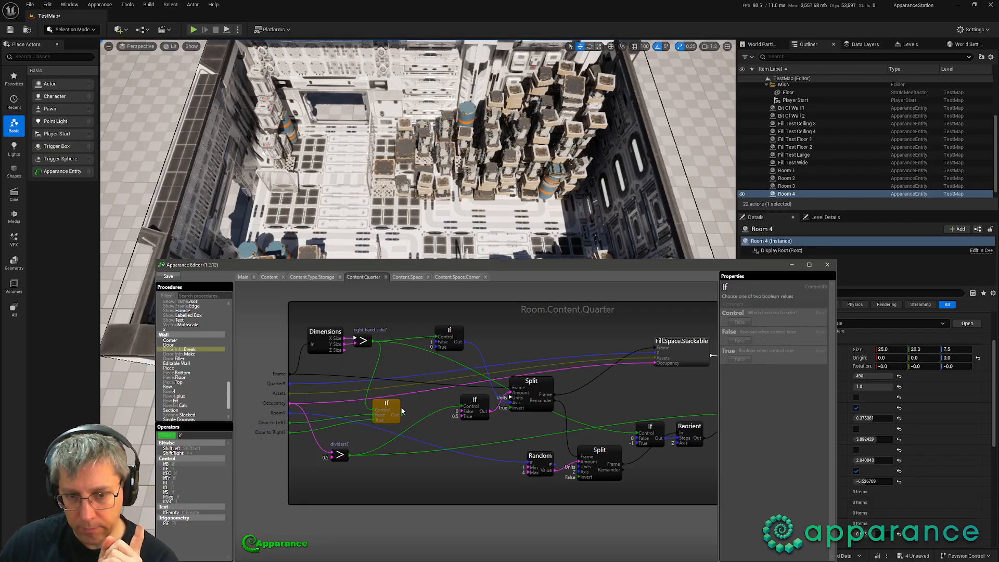
Step: Make room in Content.Quarter by shifting the side-door If, the "dividers?" comparison and the first Split, and moving the Random-to-Fill chain lower
{"action": "left_click_drag", "start_coordinate": [401, 411], "coordinate": [409, 414]}
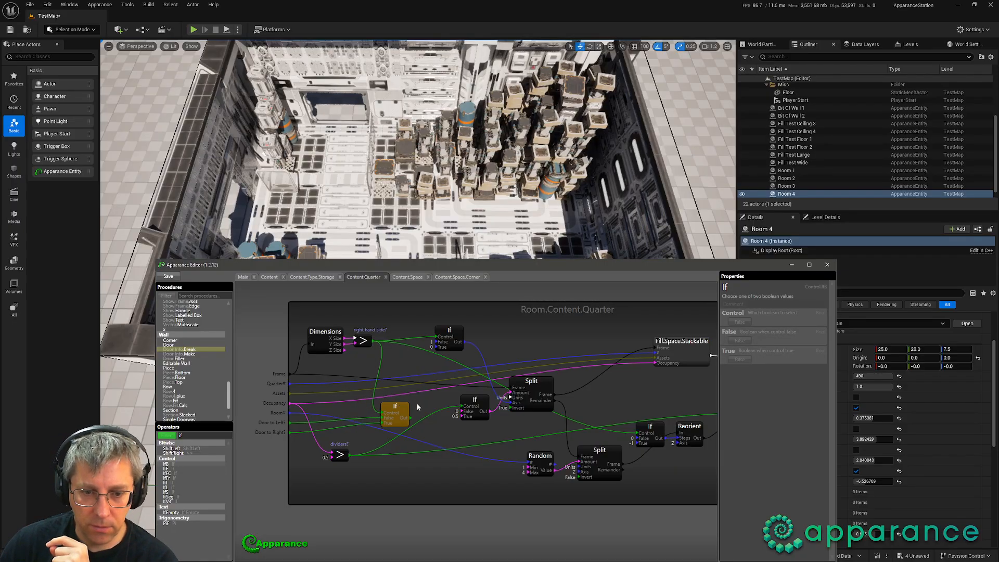
{"action": "scroll", "coordinate": [474, 422], "scroll_direction": "down", "scroll_amount": 2}
{"action": "middle_click_drag", "start_coordinate": [478, 424], "coordinate": [397, 413]}
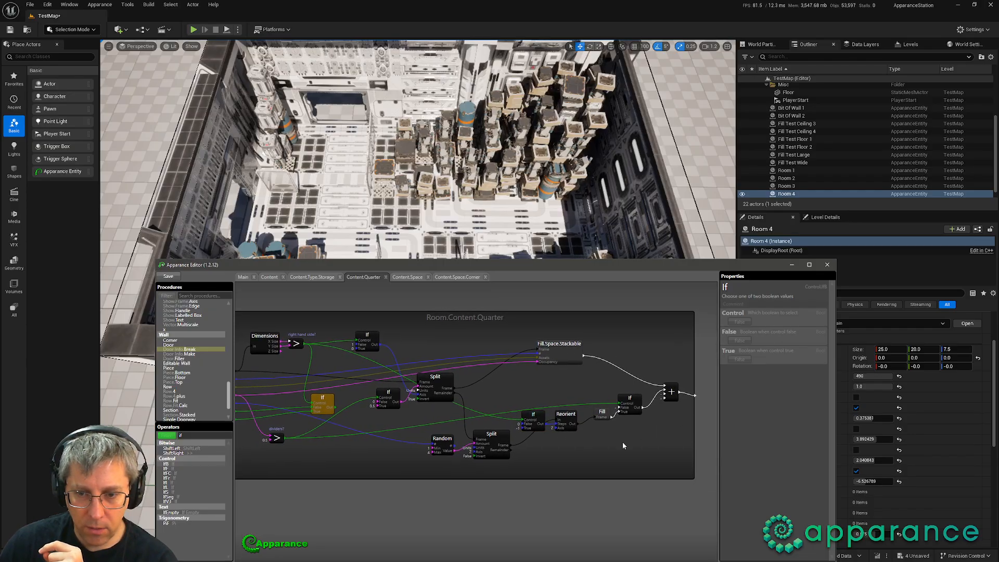
{"action": "left_click_drag", "start_coordinate": [623, 457], "coordinate": [416, 371]}
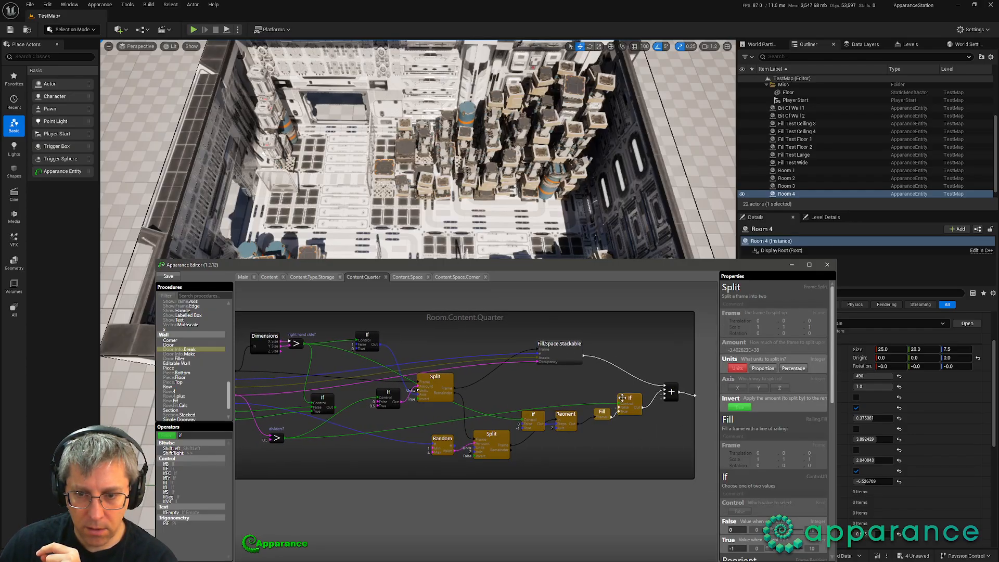
{"action": "left_click_drag", "start_coordinate": [625, 405], "coordinate": [627, 430]}
{"action": "left_click", "coordinate": [525, 405]}
{"action": "left_click_drag", "start_coordinate": [446, 409], "coordinate": [459, 386]}
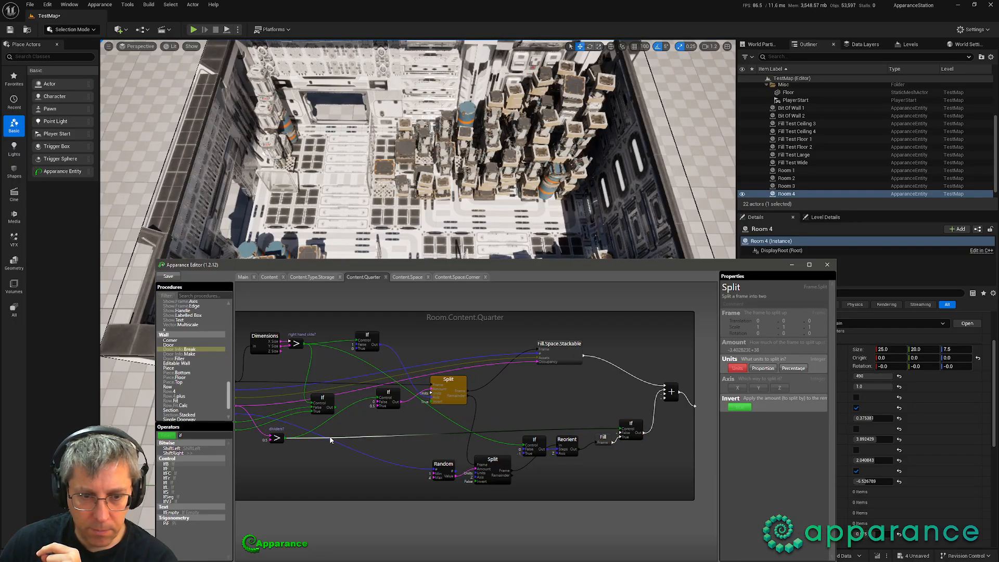
{"action": "left_click_drag", "start_coordinate": [277, 439], "coordinate": [285, 445]}
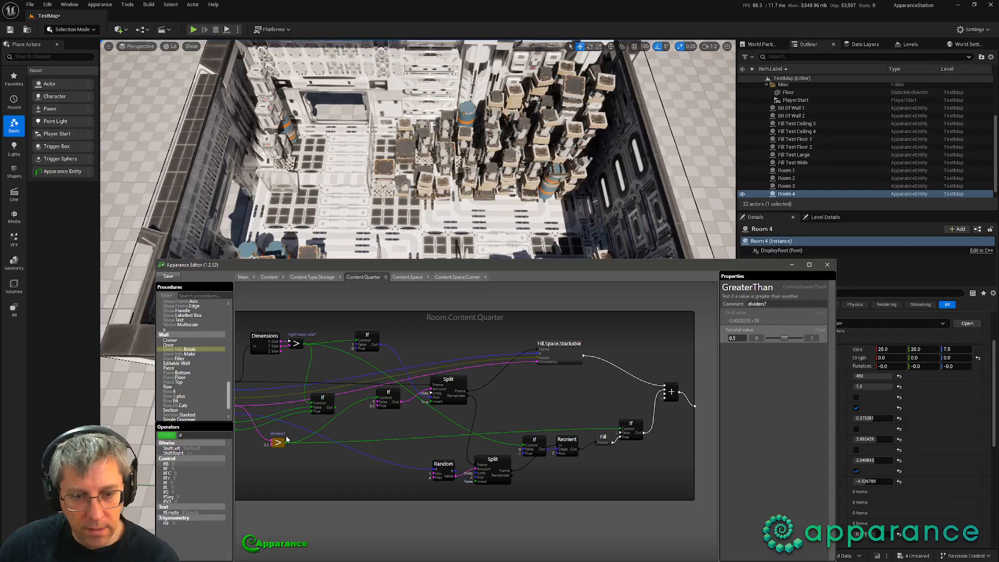
Step: Add an And operator combining the side-door If with the "dividers?" comparison and use it for the downstream If controls
{"action": "left_click_drag", "start_coordinate": [285, 443], "coordinate": [330, 397]}
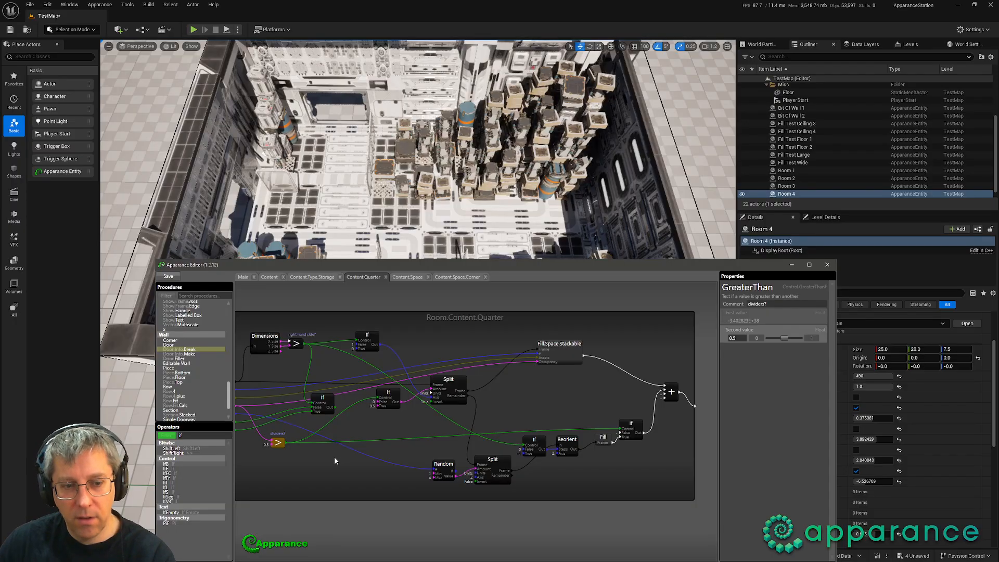
{"action": "left_click_drag", "start_coordinate": [212, 436], "coordinate": [353, 415]}
{"action": "type", "text": "and"}
Step: Examine Room 4 from several angles, checking the dividers and stacked content around each doorway
{"action": "right_click_drag", "start_coordinate": [374, 197], "coordinate": [504, 336]}
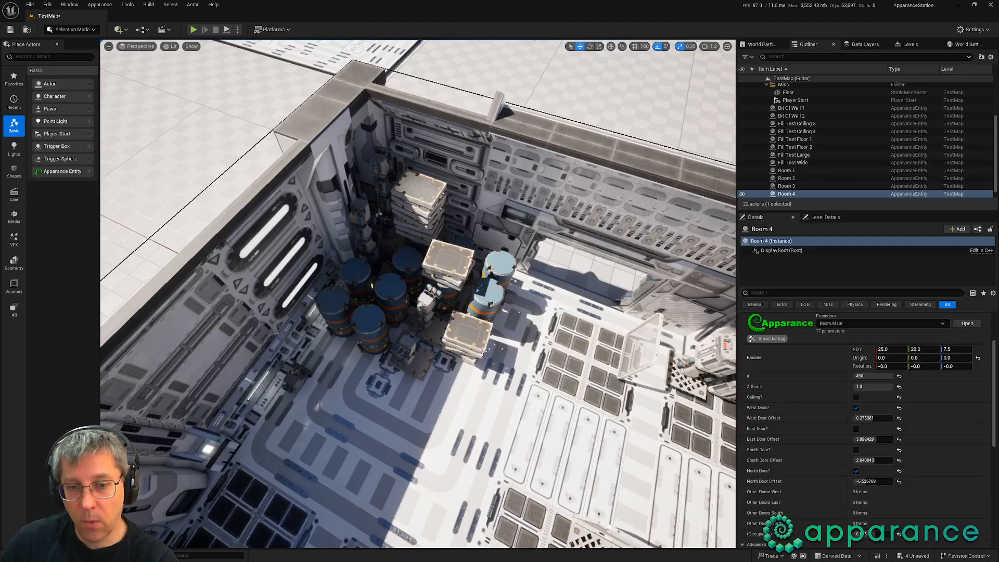
{"action": "right_click_drag", "start_coordinate": [481, 415], "coordinate": [806, 406]}
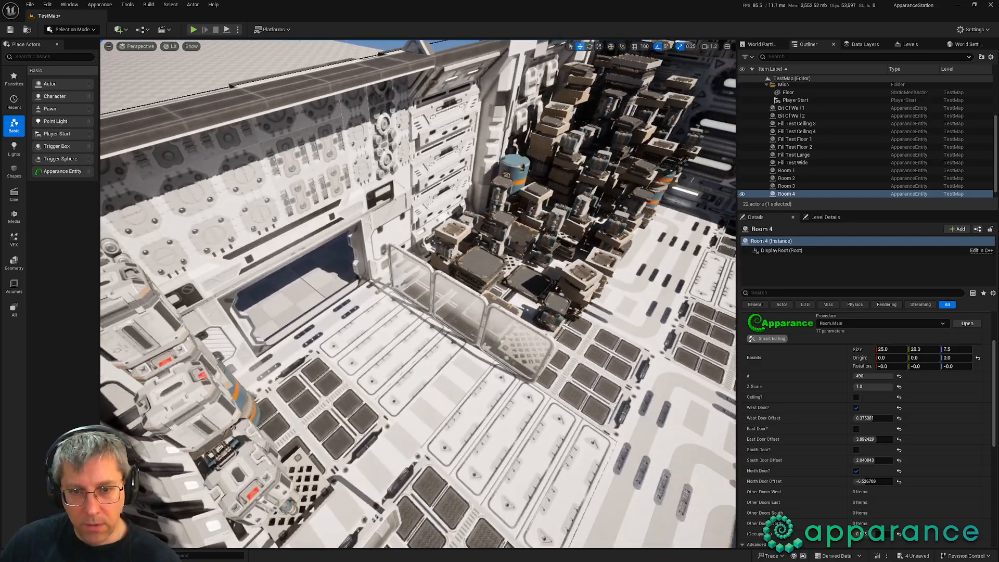
{"action": "right_click_drag", "start_coordinate": [408, 271], "coordinate": [398, 274]}
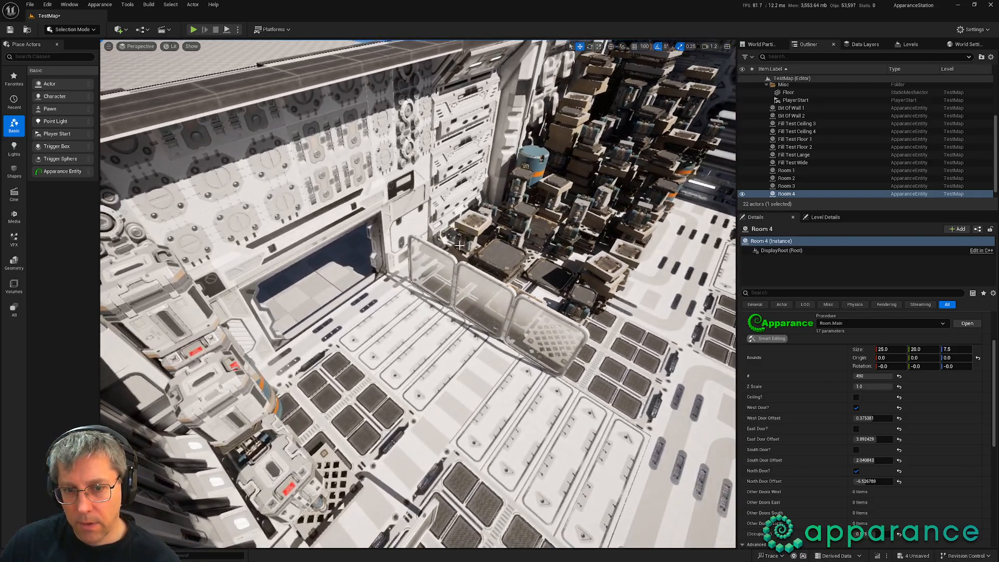
{"action": "mouse_move", "coordinate": [459, 245]}
{"action": "right_mouse_down"}
{"action": "mouse_move", "coordinate": [368, 241]}
{"action": "mouse_move", "coordinate": [442, 237]}
{"action": "right_mouse_up"}
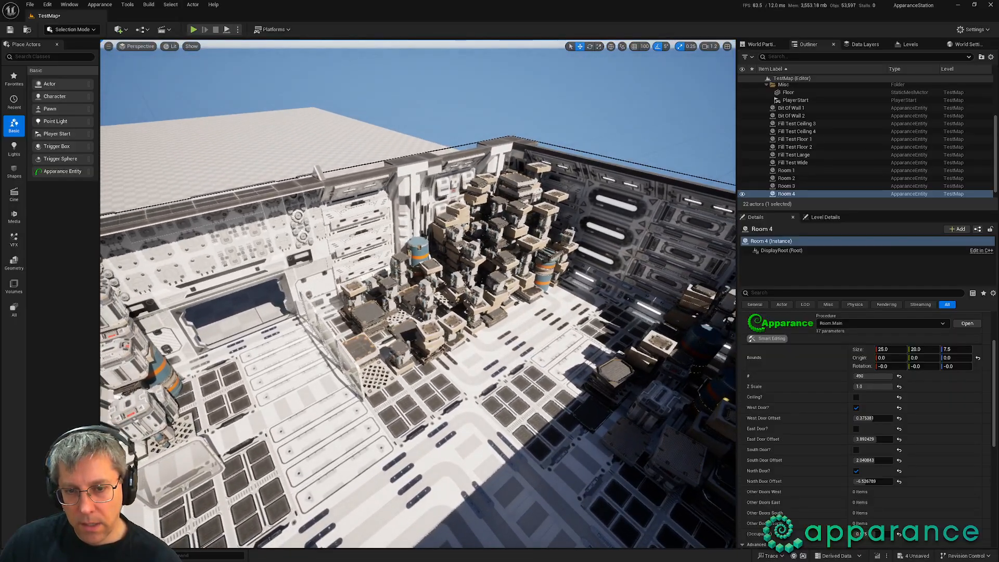
{"action": "right_click_drag", "start_coordinate": [552, 374], "coordinate": [553, 375]}
{"action": "right_click_drag", "start_coordinate": [491, 414], "coordinate": [560, 416]}
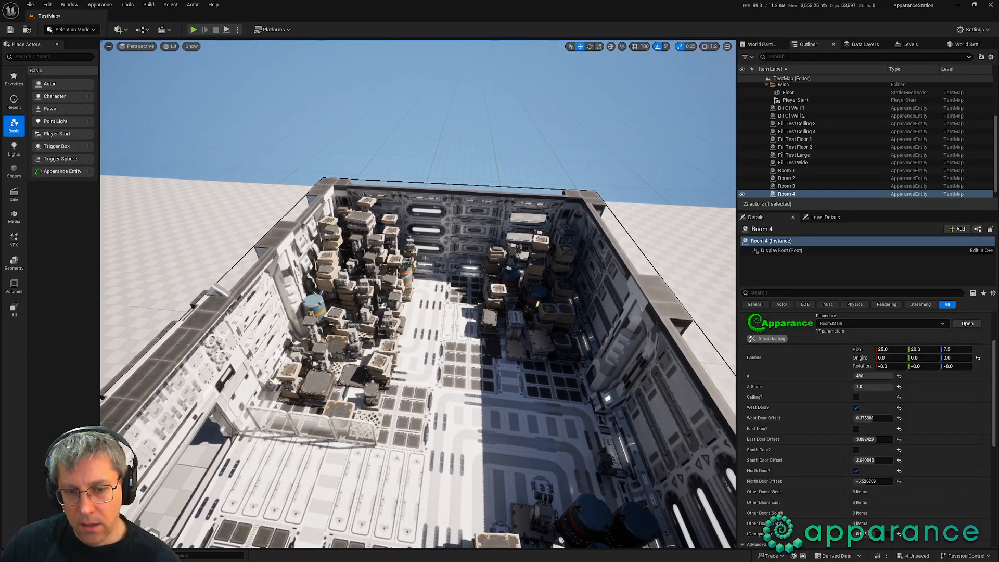
{"action": "right_click_drag", "start_coordinate": [390, 339], "coordinate": [390, 336]}
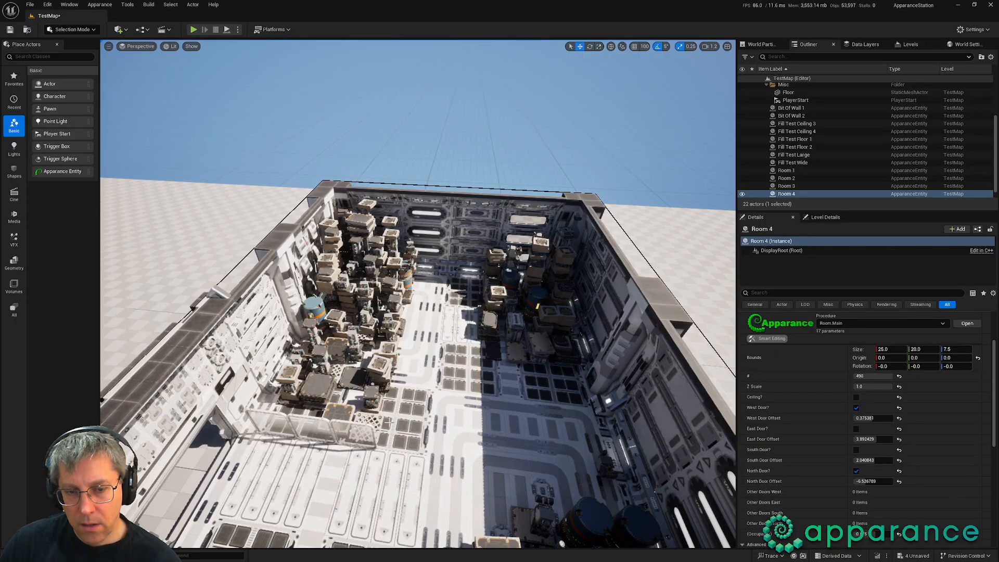
{"action": "right_click_drag", "start_coordinate": [417, 411], "coordinate": [270, 425]}
Step: Test Room 4's content layout by enabling the East door, toggling the North door off and on, and disabling the East door again
{"action": "left_click", "coordinate": [856, 429]}
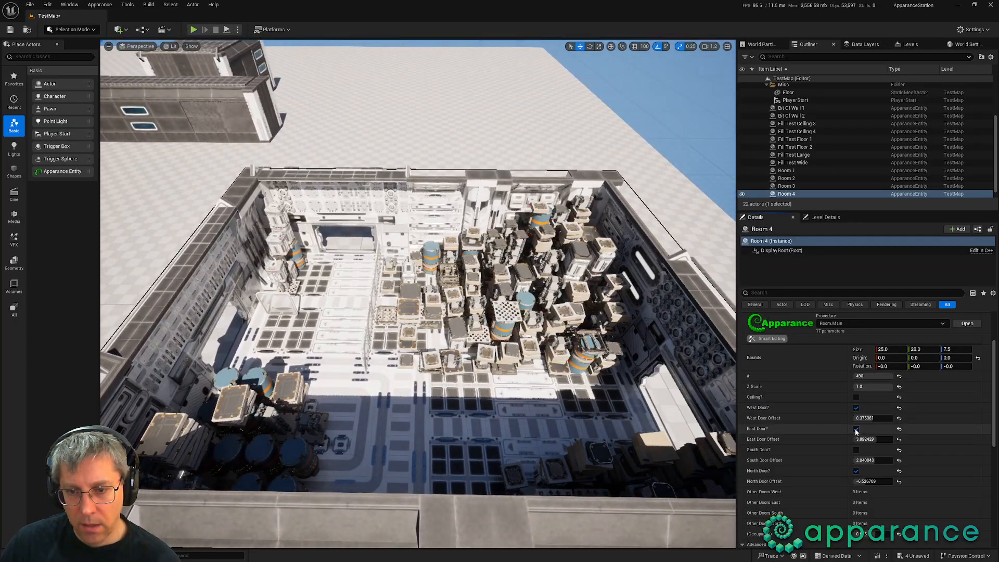
{"action": "right_click_drag", "start_coordinate": [525, 385], "coordinate": [652, 366]}
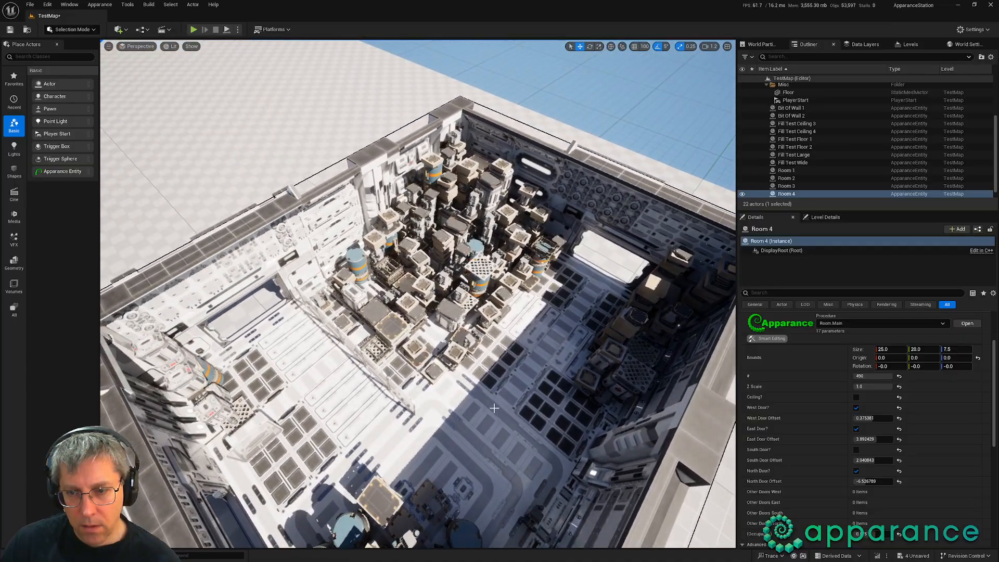
{"action": "left_click", "coordinate": [856, 471]}
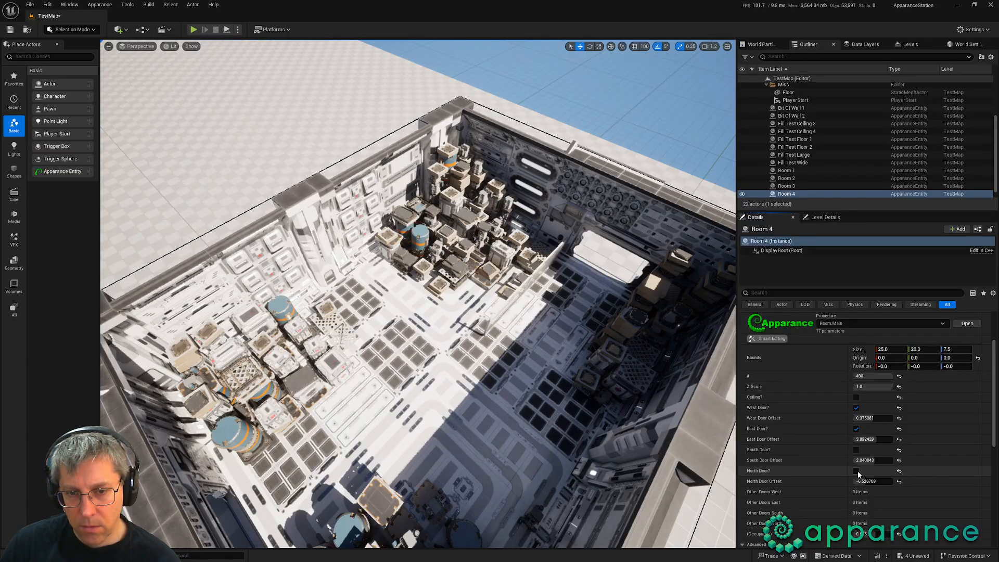
{"action": "left_click", "coordinate": [856, 470]}
{"action": "left_click", "coordinate": [856, 429]}
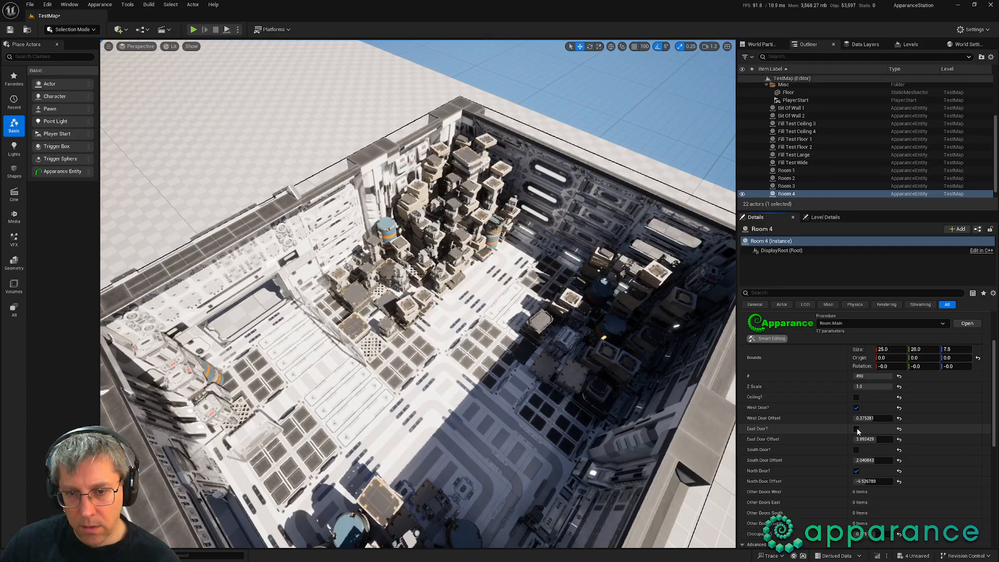
Step: Enlarge Room 4's bounds to a Y size of 38.477501
{"action": "right_click_drag", "start_coordinate": [639, 365], "coordinate": [588, 369]}
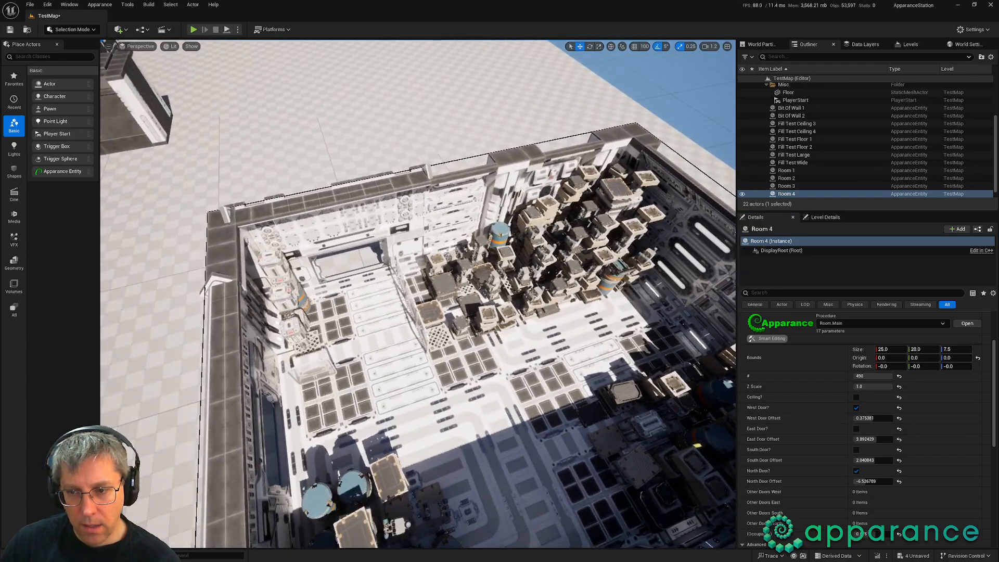
{"action": "left_click_drag", "start_coordinate": [918, 349], "coordinate": [998, 349]}
{"action": "left_click_drag", "start_coordinate": [923, 349], "coordinate": [937, 349]}
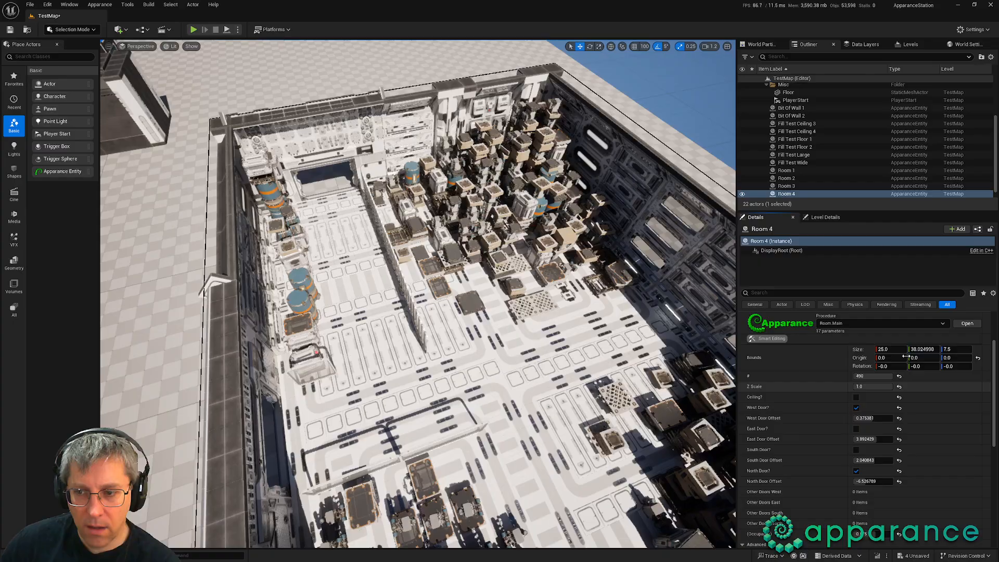
{"action": "left_click_drag", "start_coordinate": [920, 349], "coordinate": [938, 349]}
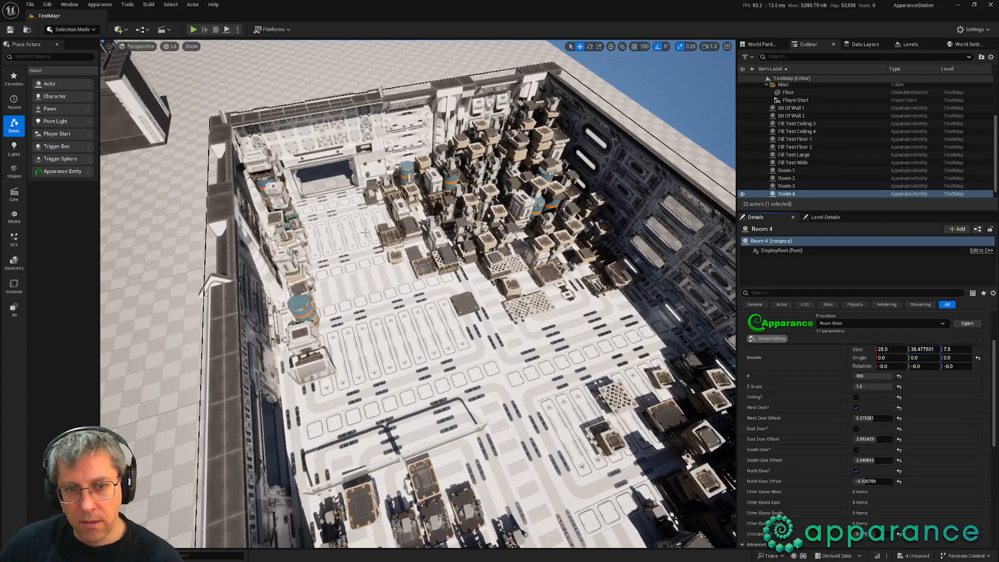
Step: Inspect the enlarged Room 4 from several angles, checking where dividers stand relative to the doors and content stacks
{"action": "mouse_move", "coordinate": [478, 333]}
{"action": "right_mouse_down"}
{"action": "mouse_move", "coordinate": [523, 307]}
{"action": "mouse_move", "coordinate": [494, 277]}
{"action": "mouse_move", "coordinate": [489, 319]}
{"action": "right_mouse_up"}
{"action": "key", "text": "w"}
{"action": "key", "text": "e"}
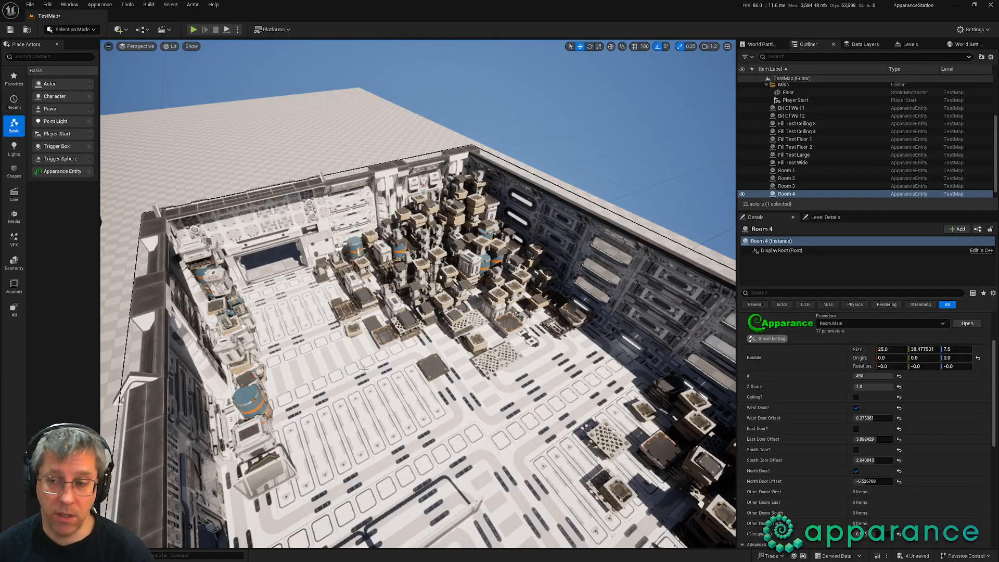
{"action": "right_click_drag", "start_coordinate": [512, 413], "coordinate": [359, 421]}
{"action": "key", "text": "w"}
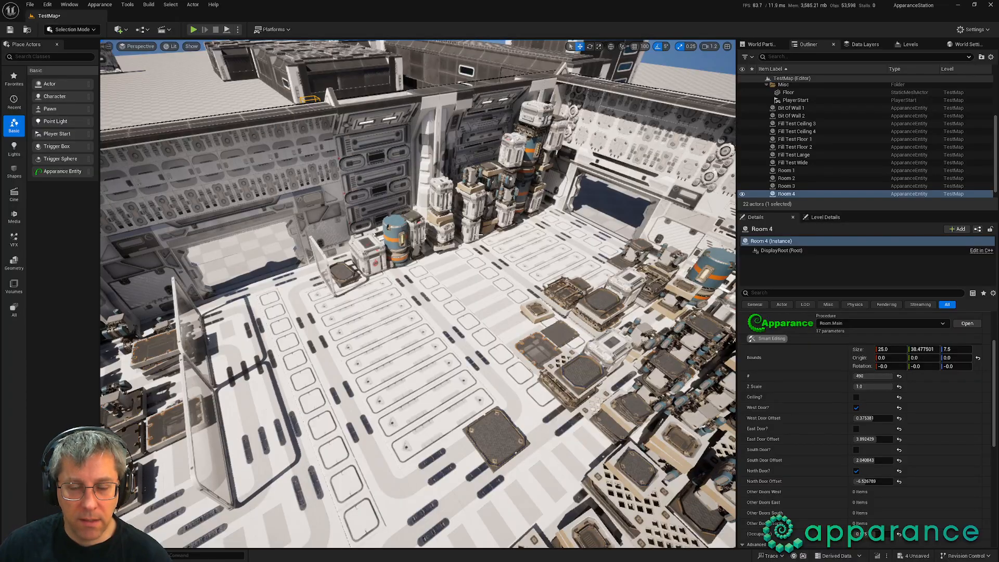
{"action": "right_click_drag", "start_coordinate": [479, 235], "coordinate": [411, 237]}
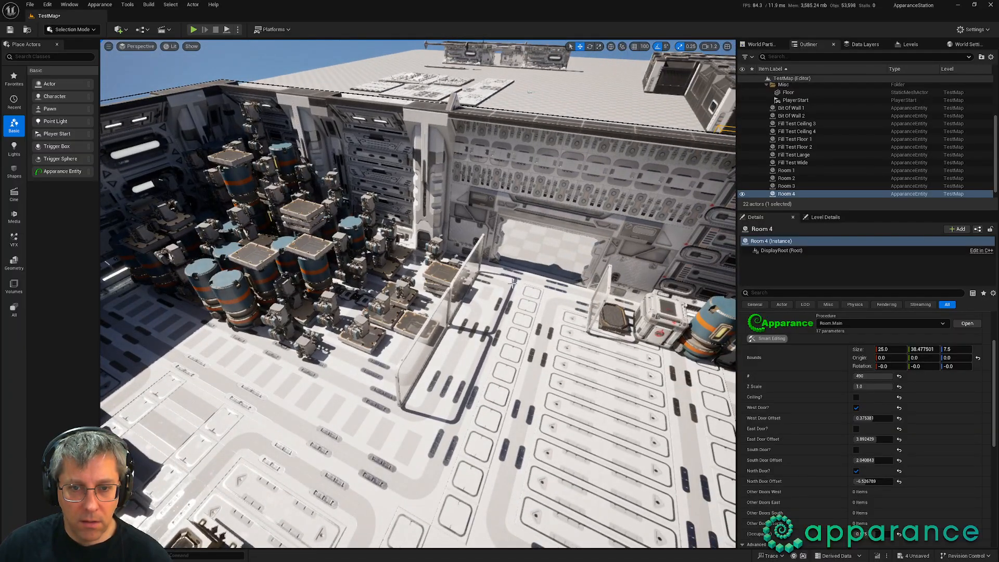
{"action": "right_click_drag", "start_coordinate": [470, 299], "coordinate": [333, 281]}
{"action": "right_click_drag", "start_coordinate": [570, 400], "coordinate": [583, 403]}
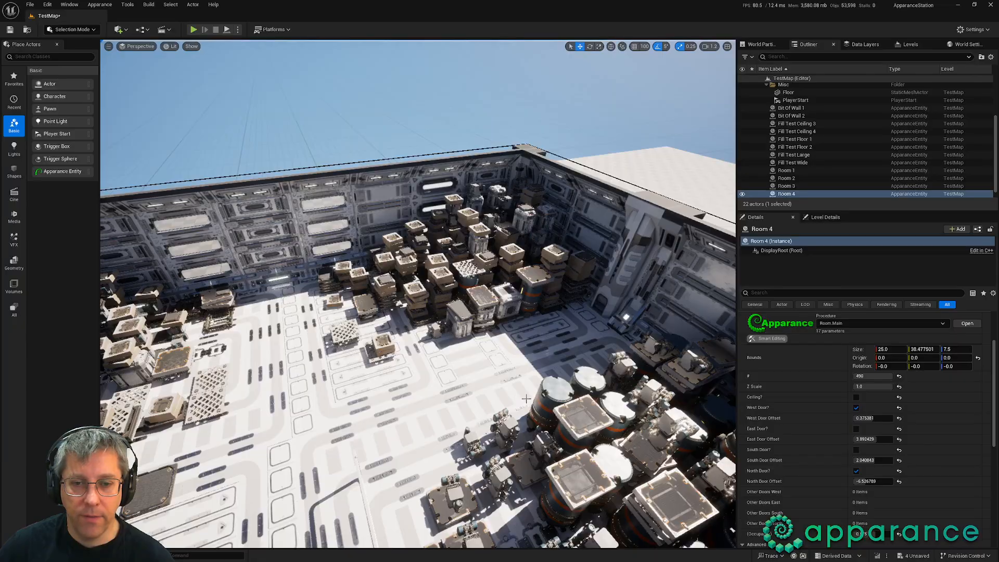
{"action": "right_click_drag", "start_coordinate": [521, 399], "coordinate": [137, 395]}
Step: Switch to the Apparance Editor and add an Or operator combining Door to Left? and Door to Right?, driving the If after Fill
{"action": "key", "text": "alt+Tab"}
{"action": "middle_click_drag", "start_coordinate": [342, 474], "coordinate": [379, 476]}
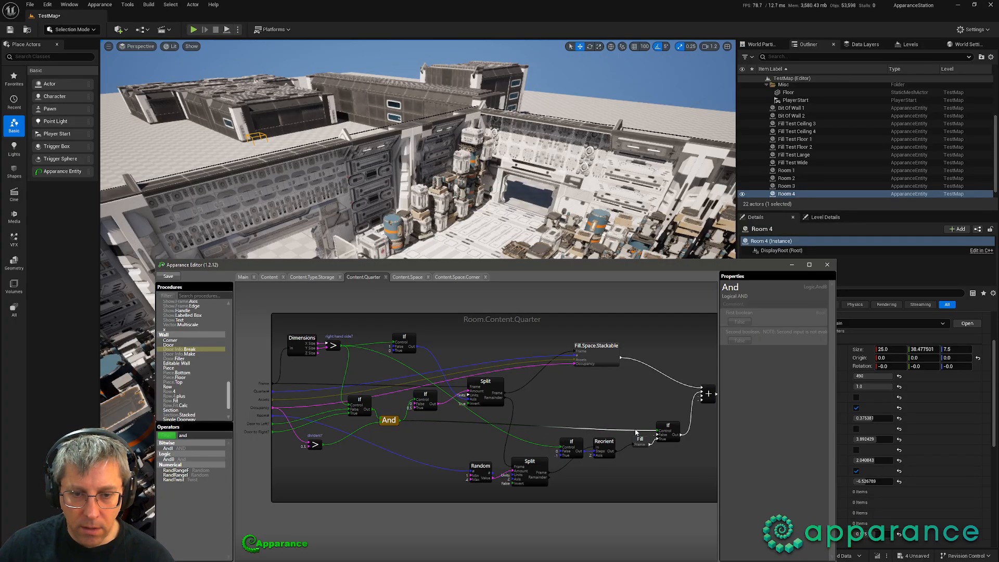
{"action": "scroll", "coordinate": [366, 470], "scroll_direction": "down", "scroll_amount": 3}
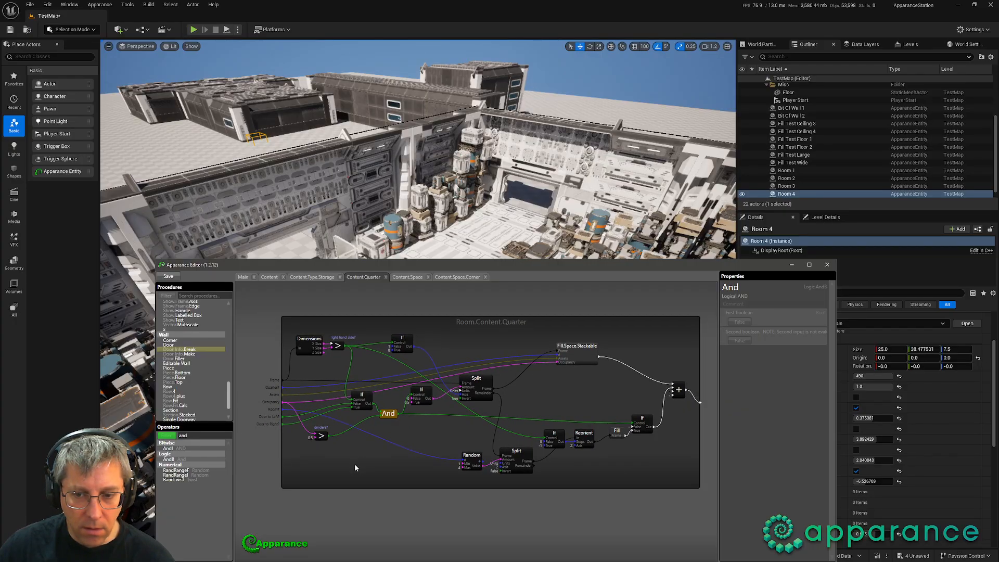
{"action": "left_click", "coordinate": [204, 436]}
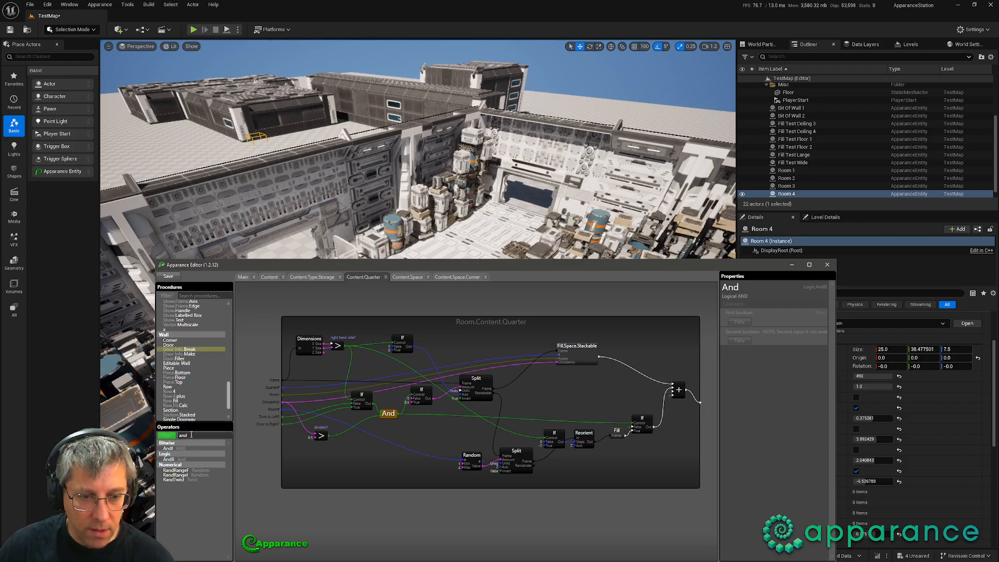
{"action": "left_click_drag", "start_coordinate": [194, 436], "coordinate": [172, 438]}
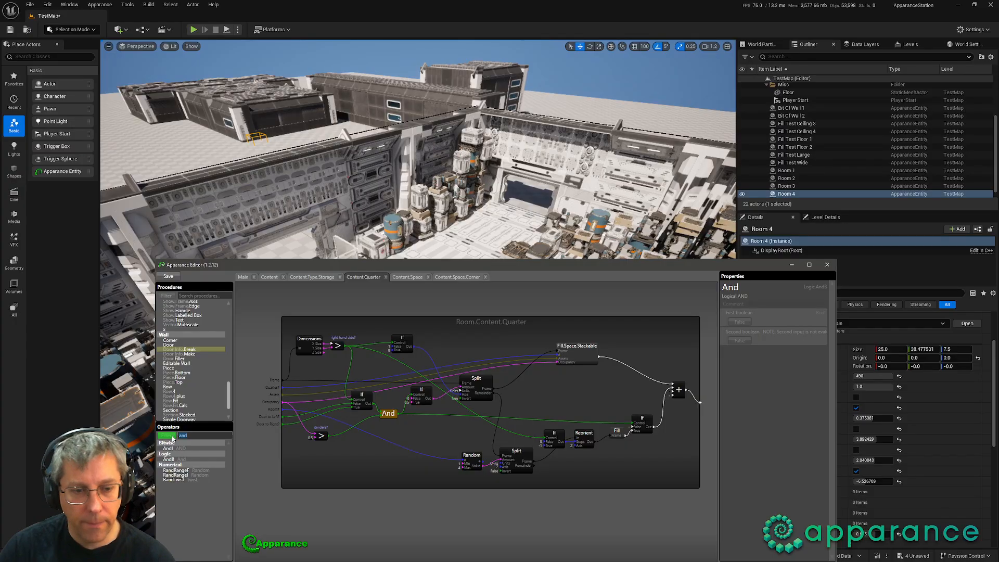
{"action": "type", "text": "OR"}
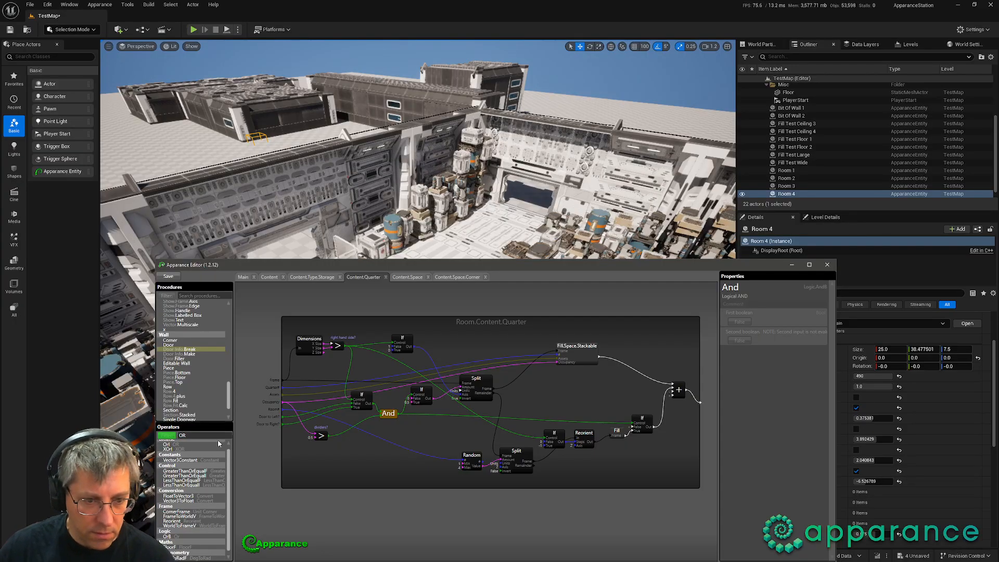
{"action": "type", "text": "logic"}
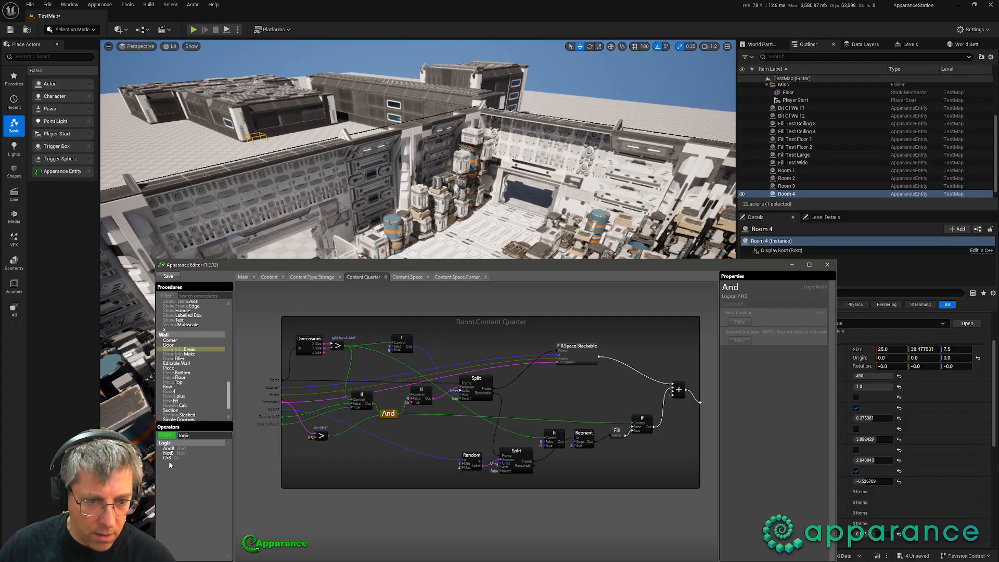
{"action": "left_click_drag", "start_coordinate": [170, 465], "coordinate": [306, 465]}
{"action": "left_click_drag", "start_coordinate": [284, 417], "coordinate": [560, 438]}
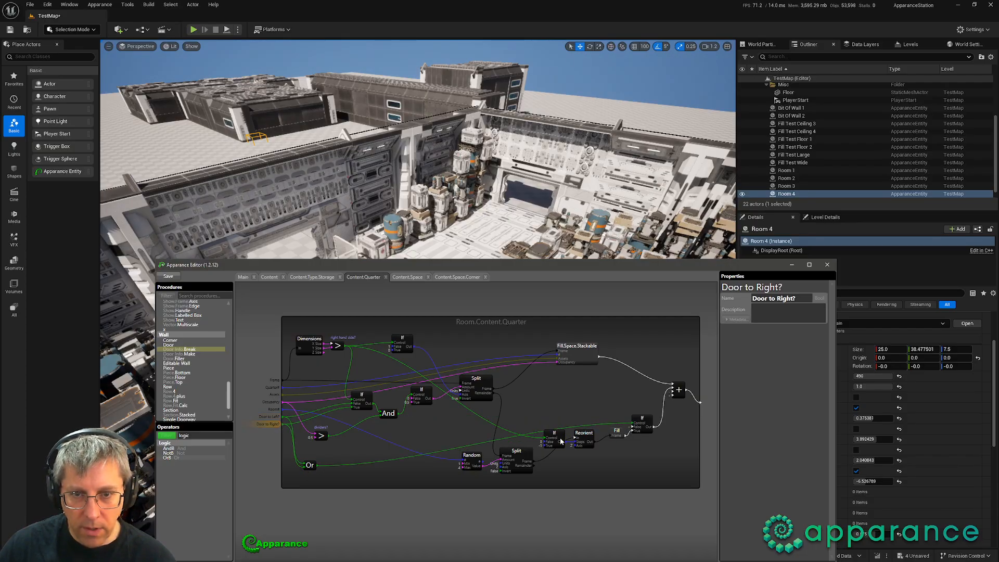
{"action": "left_click_drag", "start_coordinate": [307, 466], "coordinate": [330, 459]}
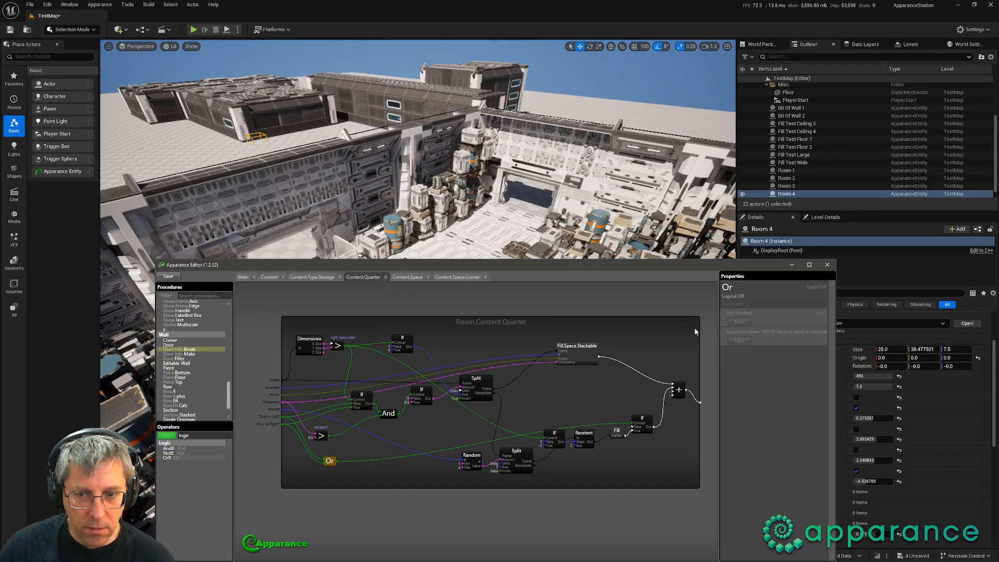
Step: Comment the Or operator "divider?"
{"action": "left_click", "coordinate": [762, 304]}
{"action": "type", "text": "divi"}
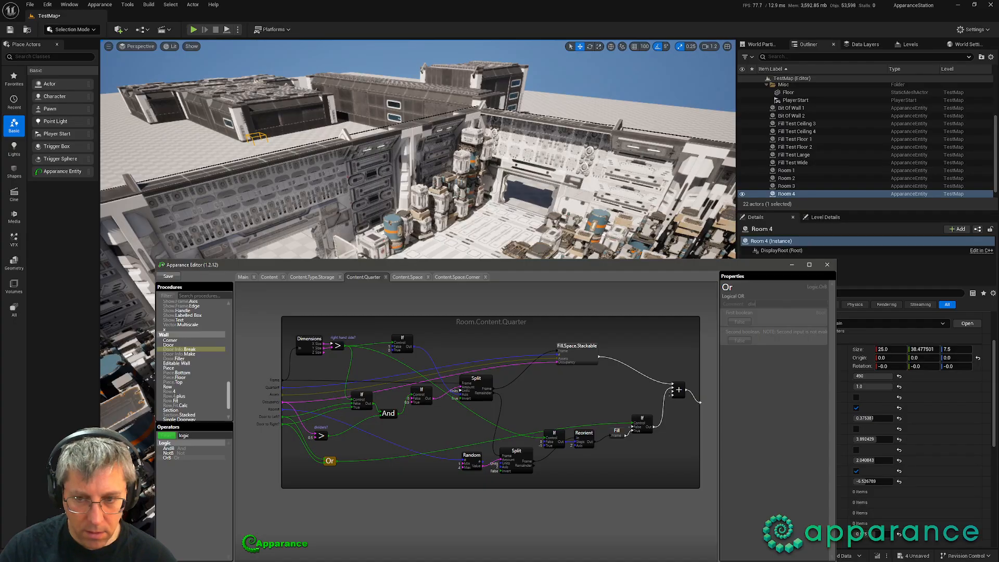
{"action": "key", "text": "Return"}
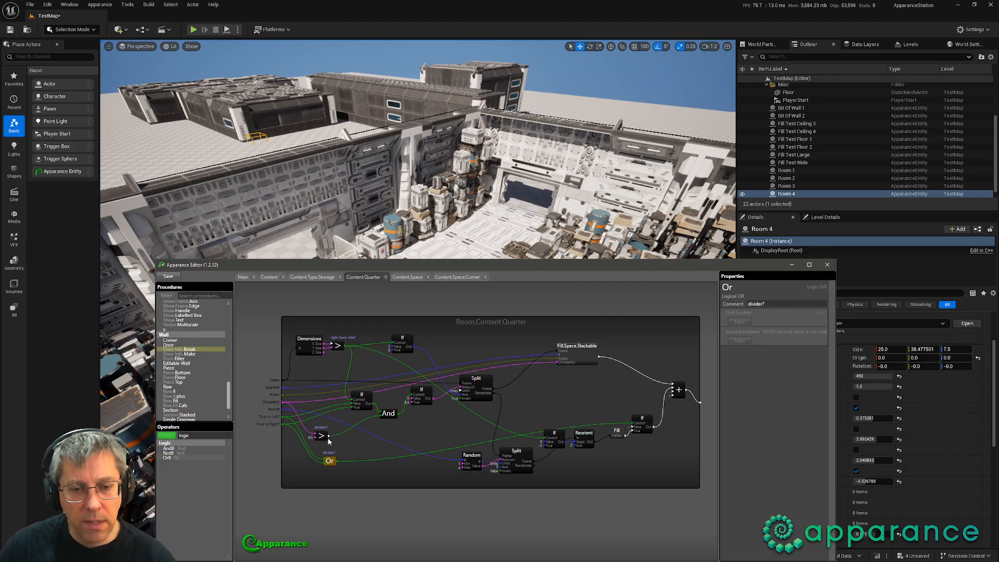
Step: Combine the density comparison and the Or result in the And operator, driving the If after Fill and the If feeding the upper Split
{"action": "left_click_drag", "start_coordinate": [326, 462], "coordinate": [317, 457]}
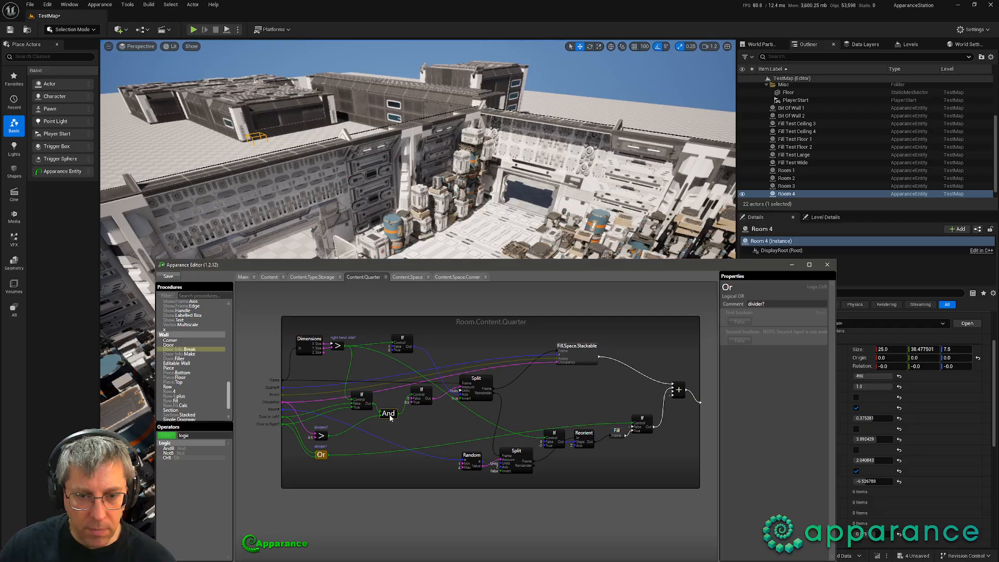
{"action": "left_click_drag", "start_coordinate": [385, 413], "coordinate": [366, 442]}
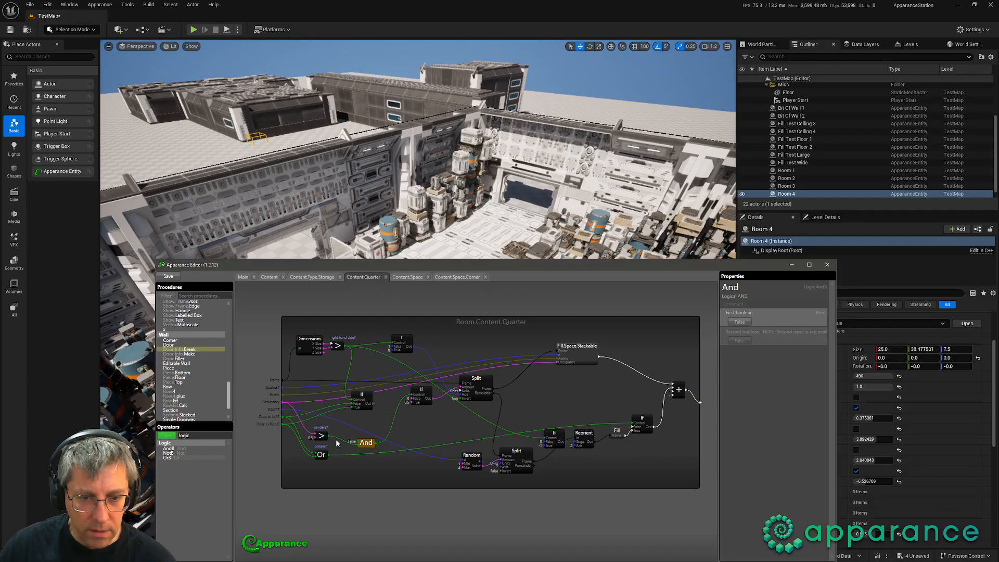
{"action": "left_click_drag", "start_coordinate": [330, 437], "coordinate": [359, 446]}
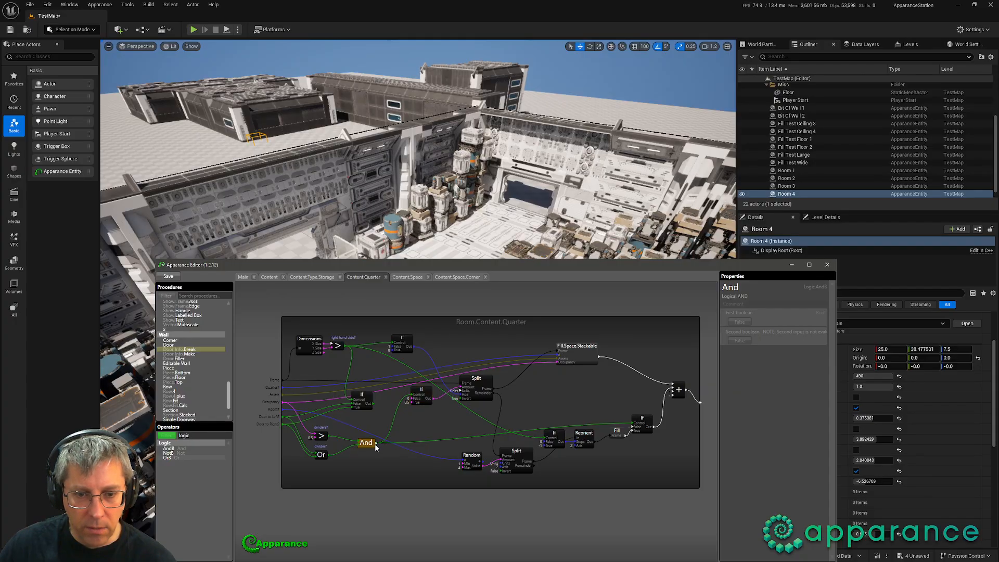
{"action": "left_click_drag", "start_coordinate": [363, 442], "coordinate": [351, 442]}
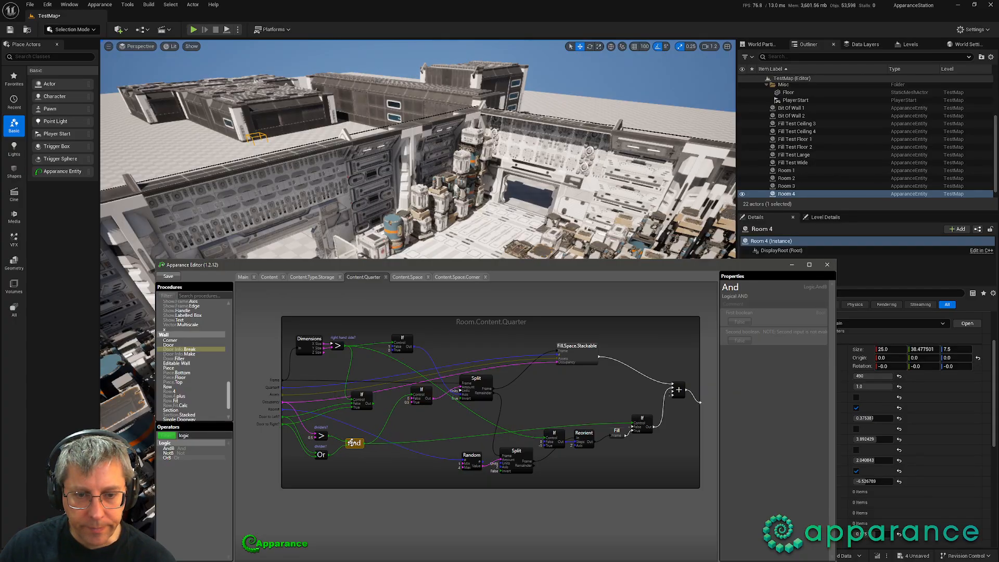
Step: Move the "dividers?" comment from the lower GreaterThan operator to the And operator, and clear the Or operator's comment
{"action": "left_click", "coordinate": [320, 433]}
{"action": "left_click_drag", "start_coordinate": [779, 303], "coordinate": [736, 313]}
{"action": "key", "text": "ctrl+c"}
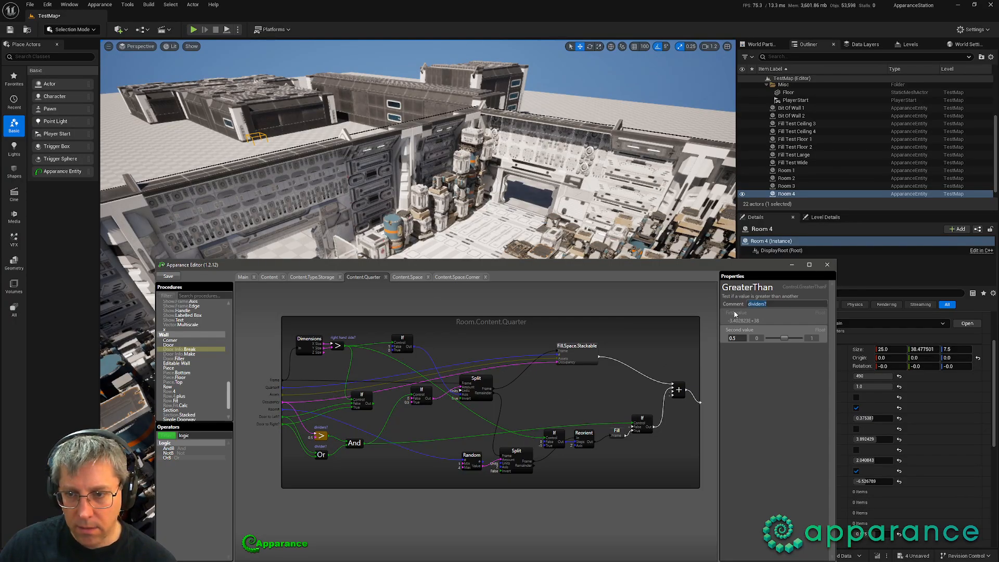
{"action": "key", "text": "BackSpace"}
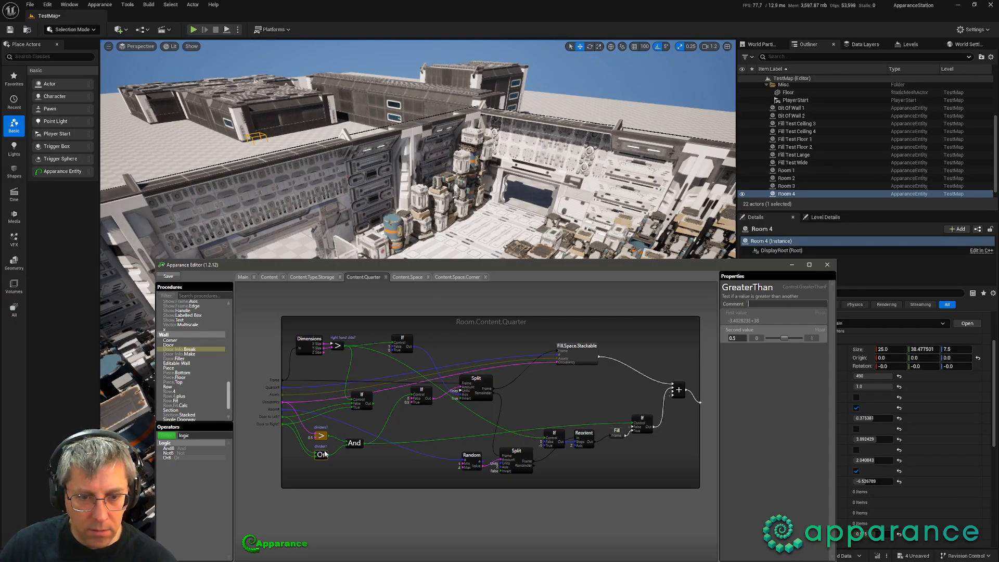
{"action": "left_click", "coordinate": [354, 442]}
{"action": "key", "text": "ctrl+v"}
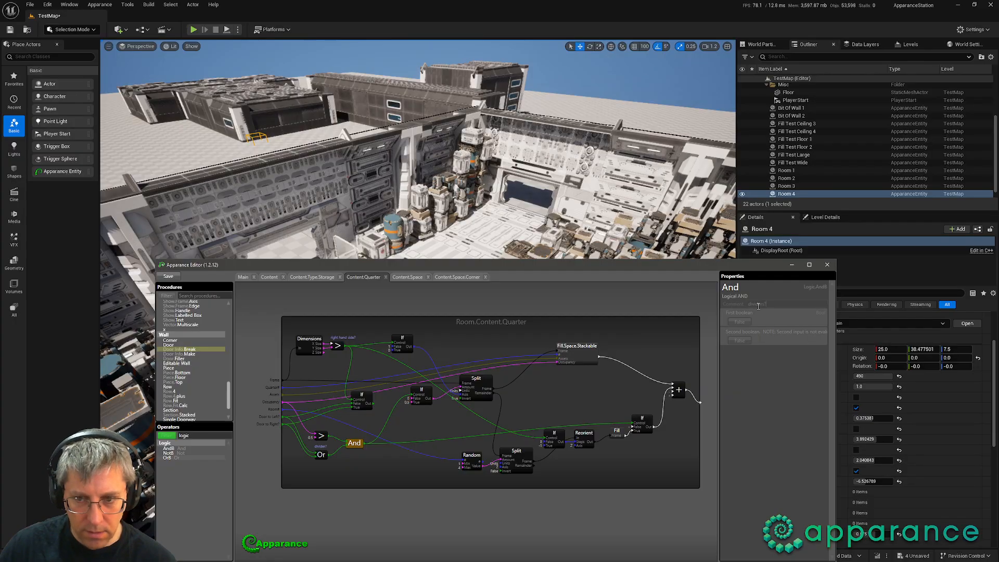
{"action": "left_click", "coordinate": [321, 454]}
{"action": "left_click_drag", "start_coordinate": [770, 304], "coordinate": [744, 306]}
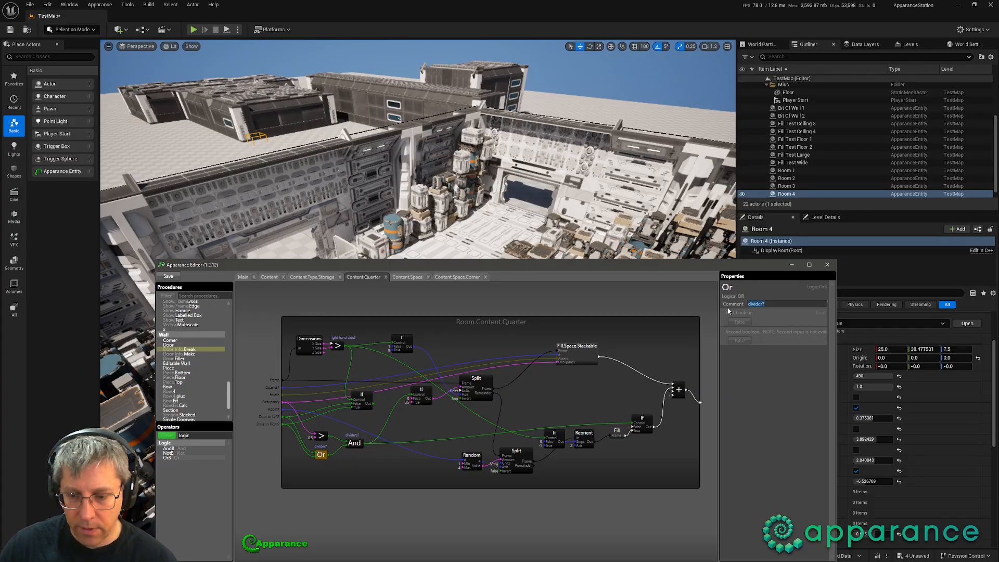
{"action": "key", "text": "BackSpace"}
{"action": "left_click", "coordinate": [758, 379]}
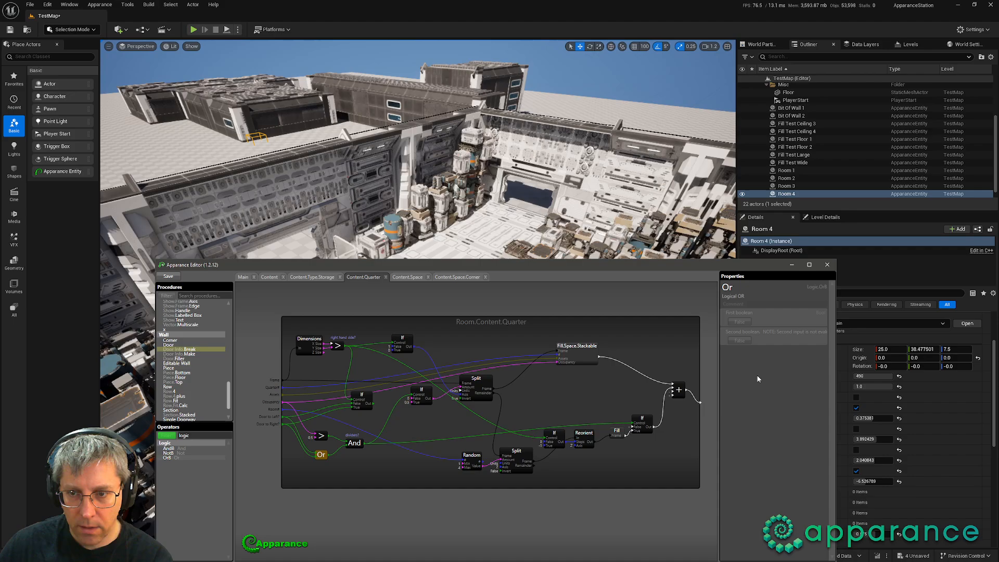
Step: Comment the lower GreaterThan operator feeding the And "needed?"
{"action": "left_click", "coordinate": [341, 469]}
{"action": "left_click", "coordinate": [325, 436]}
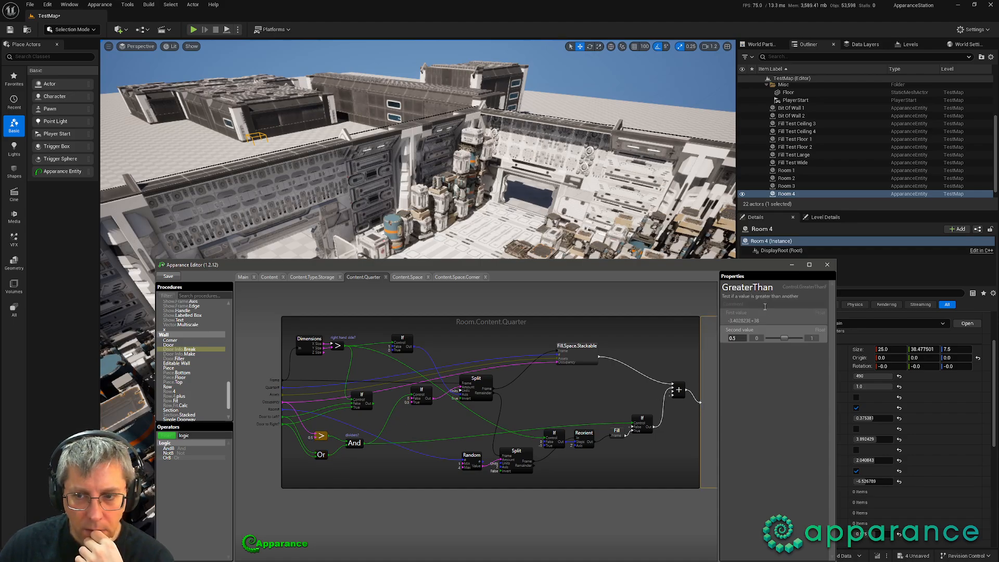
{"action": "type", "text": "needed"}
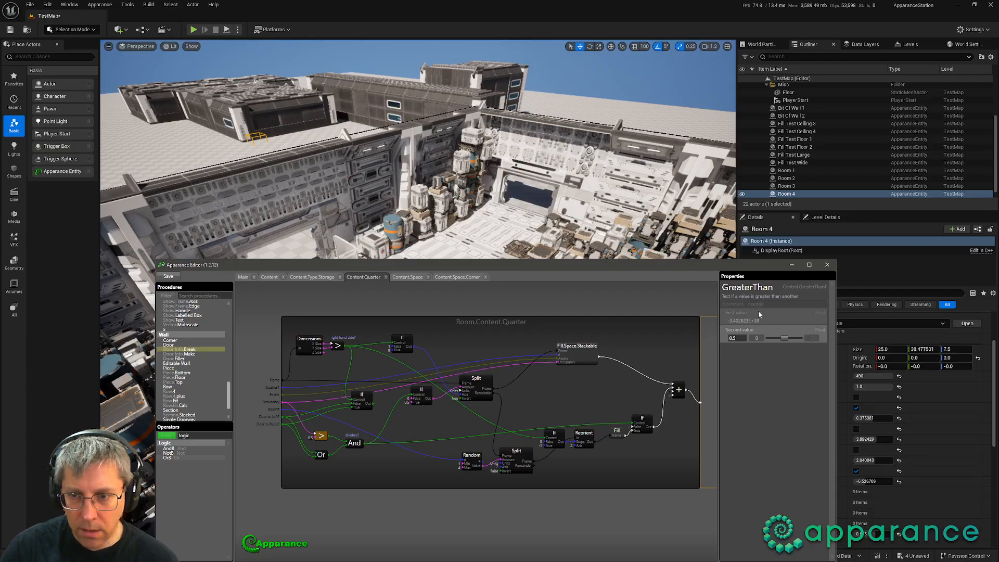
{"action": "type", "text": "?"}
{"action": "key", "text": "Return"}
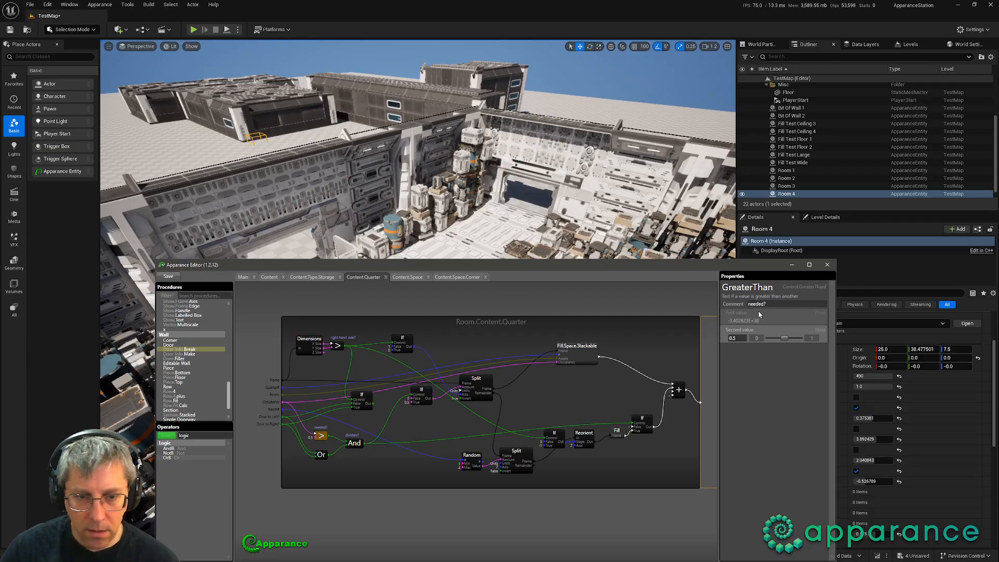
Step: Comment the Or operator that combines the left and right doors "doors?"
{"action": "left_click", "coordinate": [323, 455]}
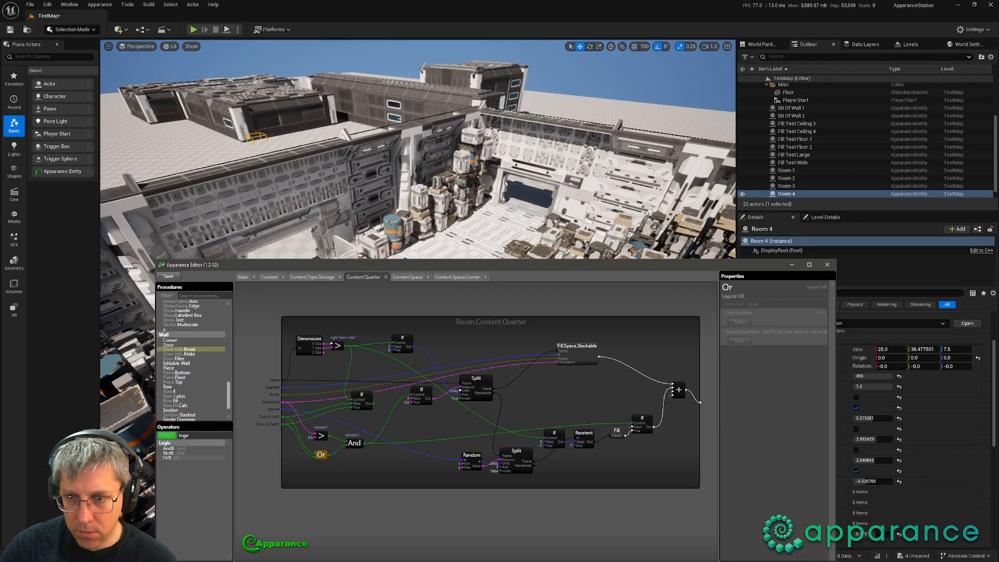
{"action": "type", "text": "doors?"}
{"action": "key", "text": "Return"}
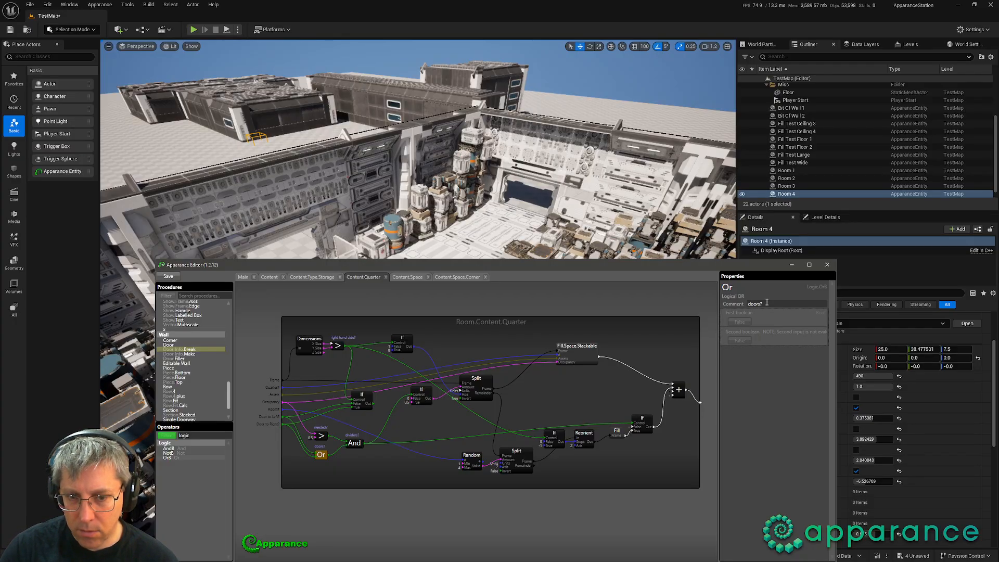
{"action": "left_click", "coordinate": [455, 414]}
{"action": "scroll", "coordinate": [419, 427], "scroll_direction": "up", "scroll_amount": 2}
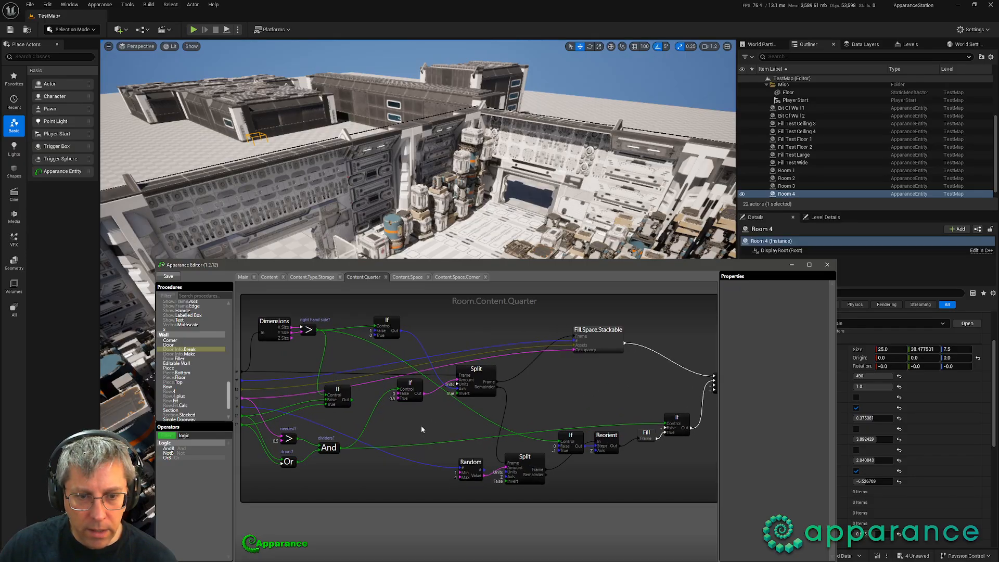
Step: Change the comment of the GreaterThan operator feeding the And to "stuff?"
{"action": "left_click", "coordinate": [288, 438]}
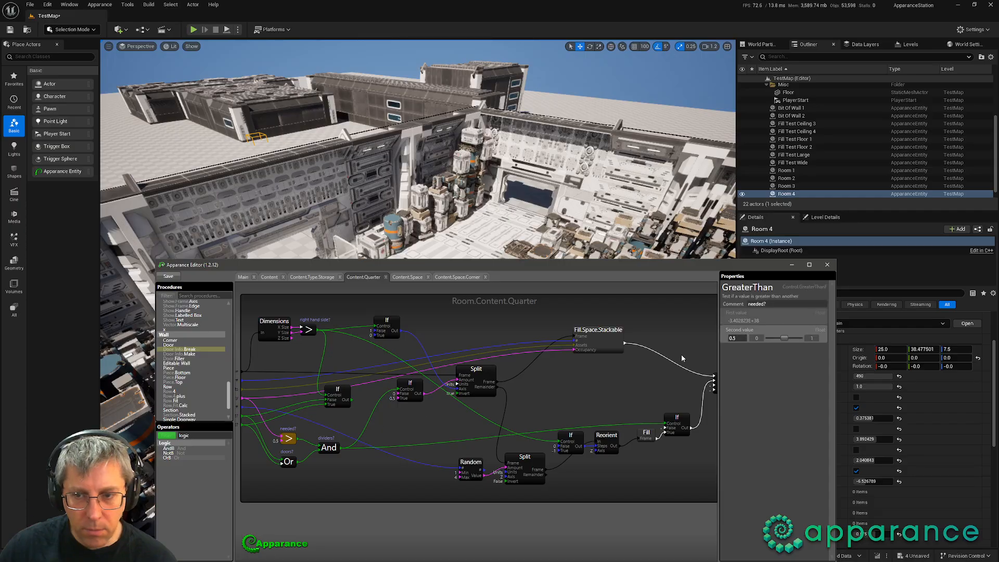
{"action": "left_click", "coordinate": [781, 304]}
{"action": "type", "text": "stuf"}
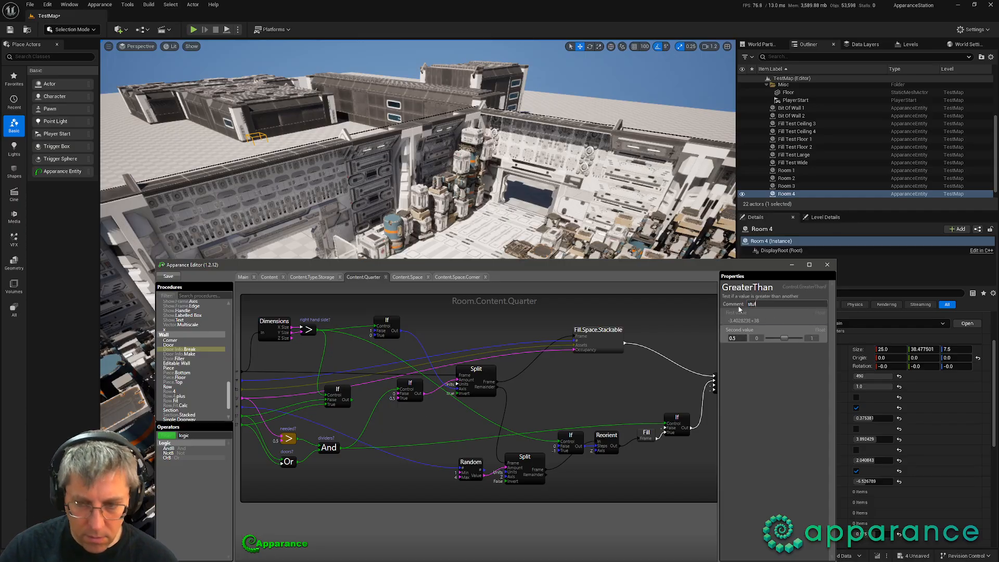
{"action": "type", "text": "f?"}
{"action": "key", "text": "Return"}
{"action": "left_click", "coordinate": [428, 425]}
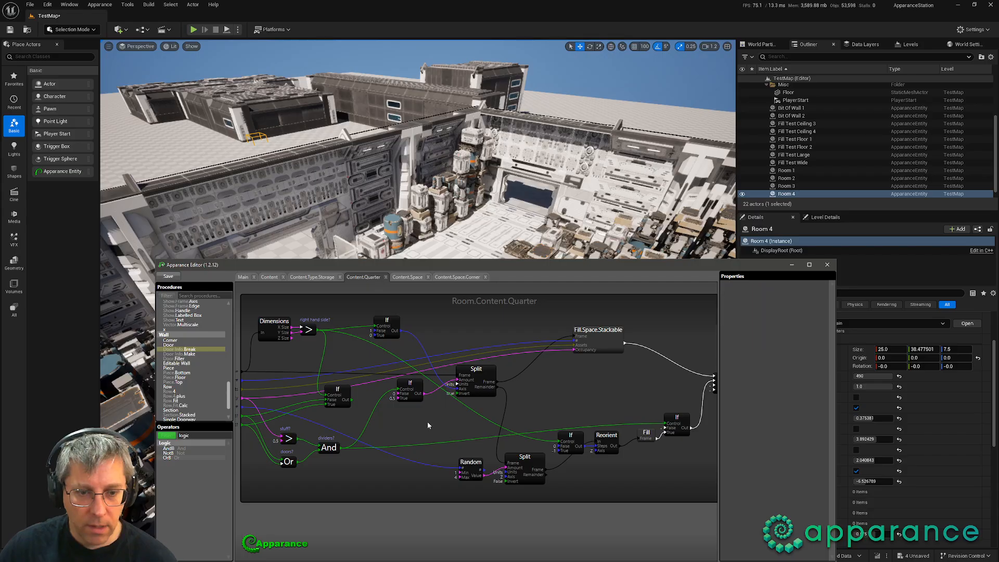
Step: Move the If that supplies the upper Split's Amount slightly closer to that Split
{"action": "scroll", "coordinate": [425, 424], "scroll_direction": "down", "scroll_amount": 2}
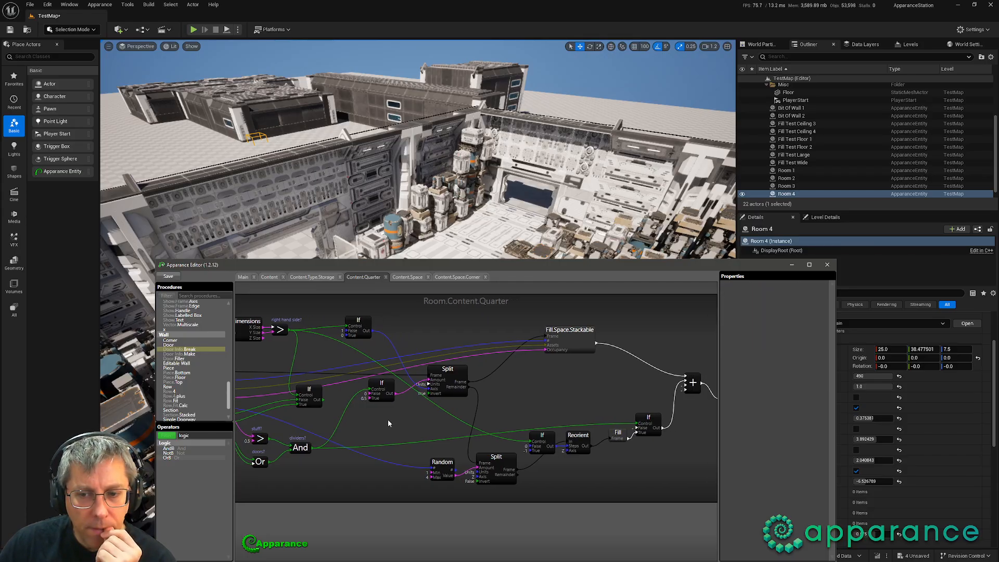
{"action": "middle_click_drag", "start_coordinate": [422, 422], "coordinate": [415, 427]}
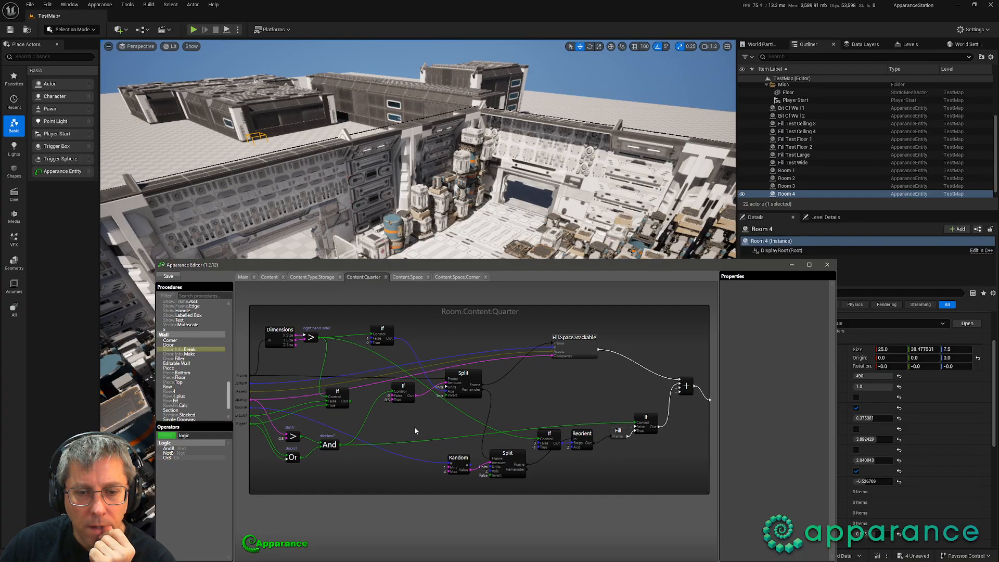
{"action": "left_click_drag", "start_coordinate": [410, 385], "coordinate": [419, 385]}
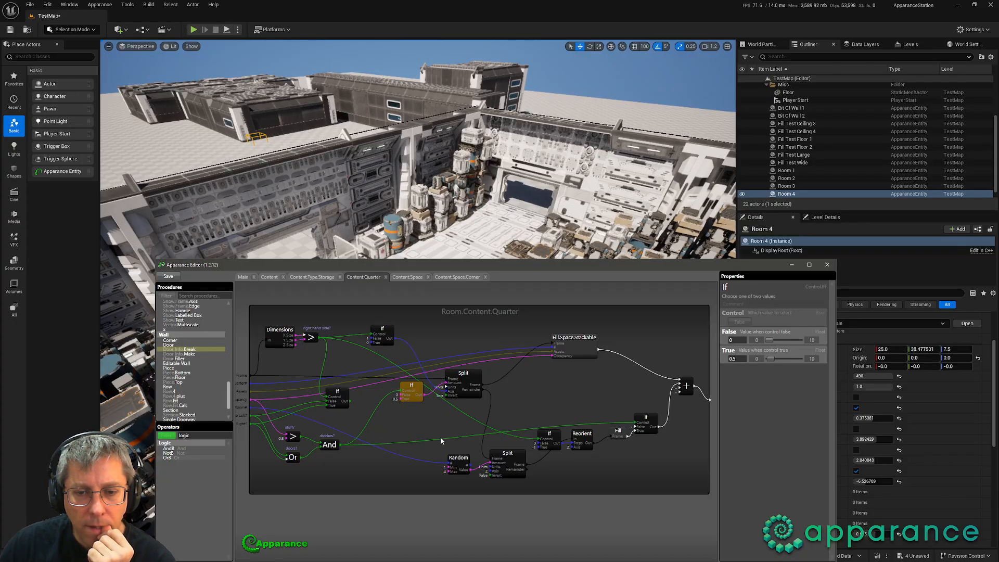
Step: Inspect Room 4 from several angles, checking where the dividers stand relative to the two doors and the content stacks
{"action": "right_click_drag", "start_coordinate": [385, 213], "coordinate": [660, 232]}
{"action": "right_click_drag", "start_coordinate": [416, 260], "coordinate": [286, 257]}
{"action": "right_click_drag", "start_coordinate": [379, 259], "coordinate": [377, 270]}
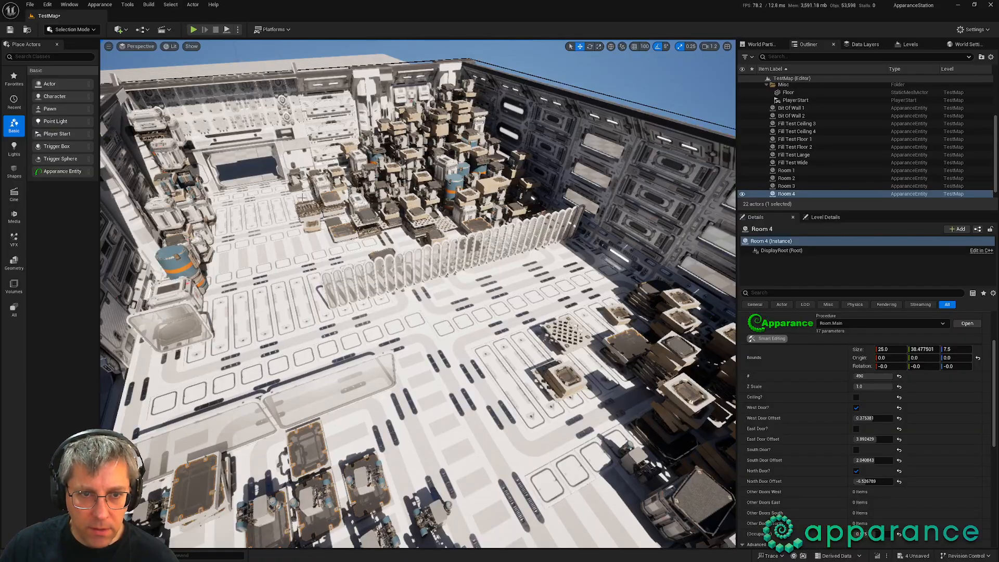
{"action": "right_click_drag", "start_coordinate": [416, 271], "coordinate": [242, 270]}
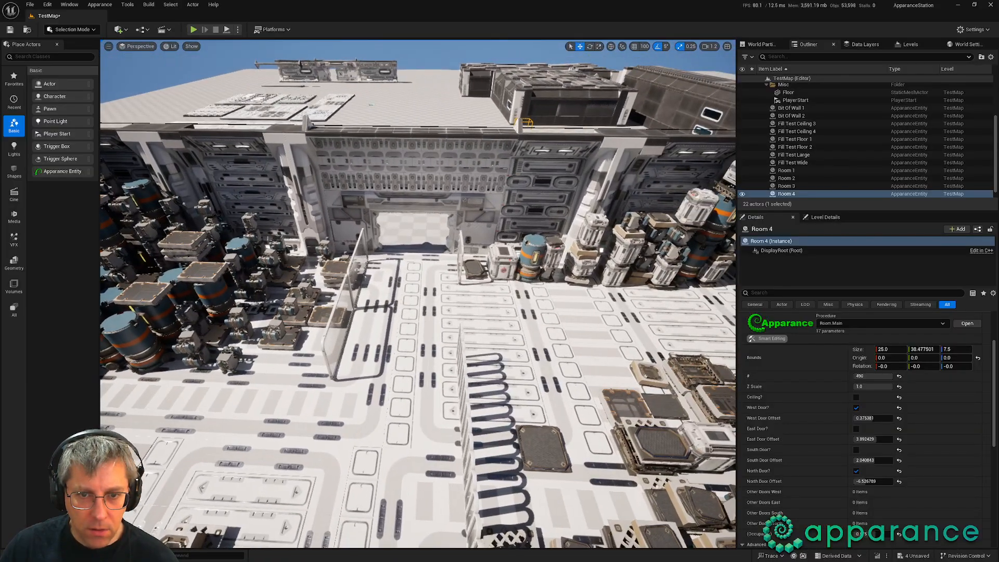
{"action": "right_click_drag", "start_coordinate": [519, 229], "coordinate": [604, 217]}
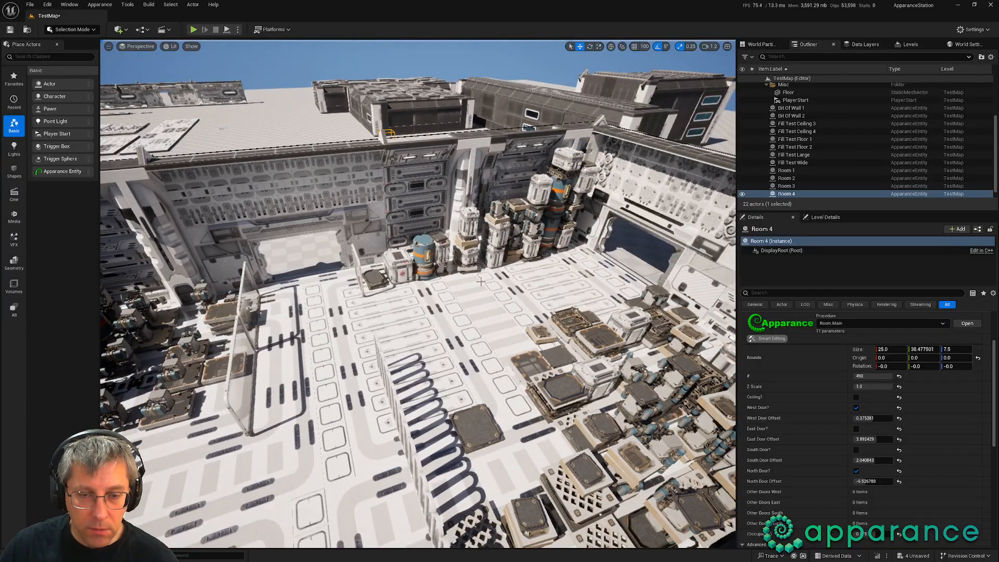
{"action": "mouse_move", "coordinate": [492, 283]}
{"action": "right_mouse_down"}
{"action": "mouse_move", "coordinate": [468, 279]}
{"action": "mouse_move", "coordinate": [497, 277]}
{"action": "right_mouse_up"}
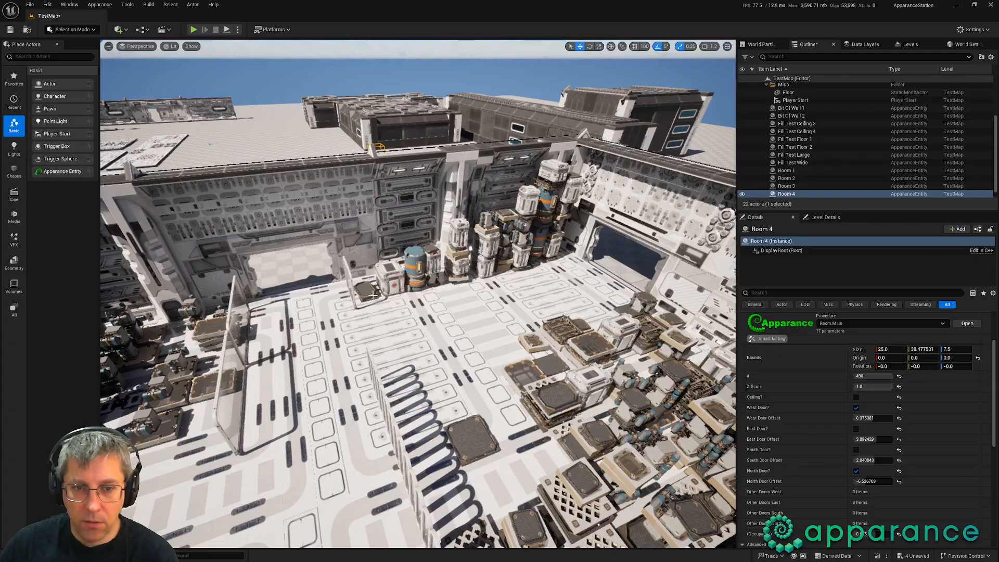
Step: Switch to the Apparance Editor, move the upper integer If away from the right-hand-side test, and disconnect the boolean If's inputs
{"action": "key", "text": "alt+Tab"}
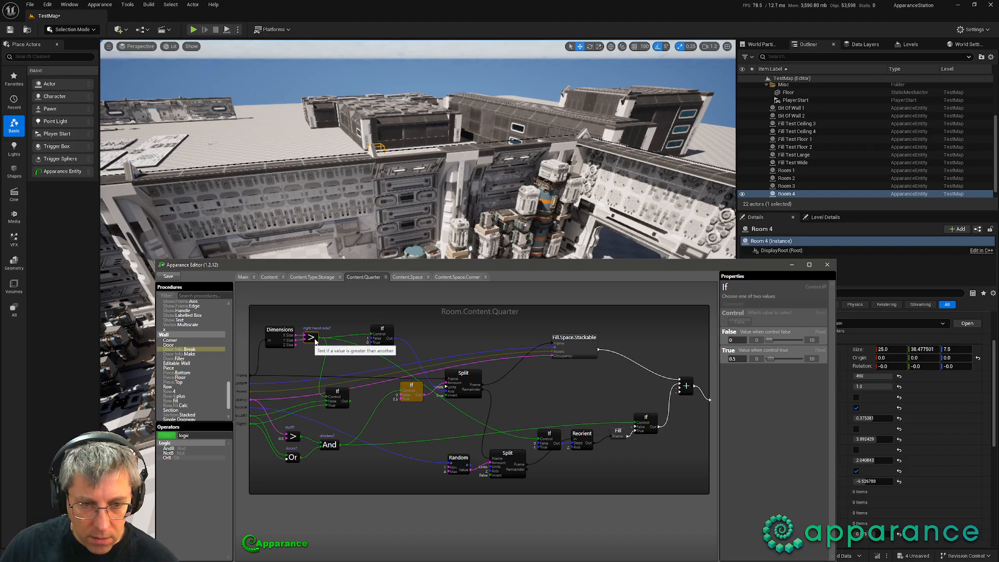
{"action": "left_click", "coordinate": [311, 338]}
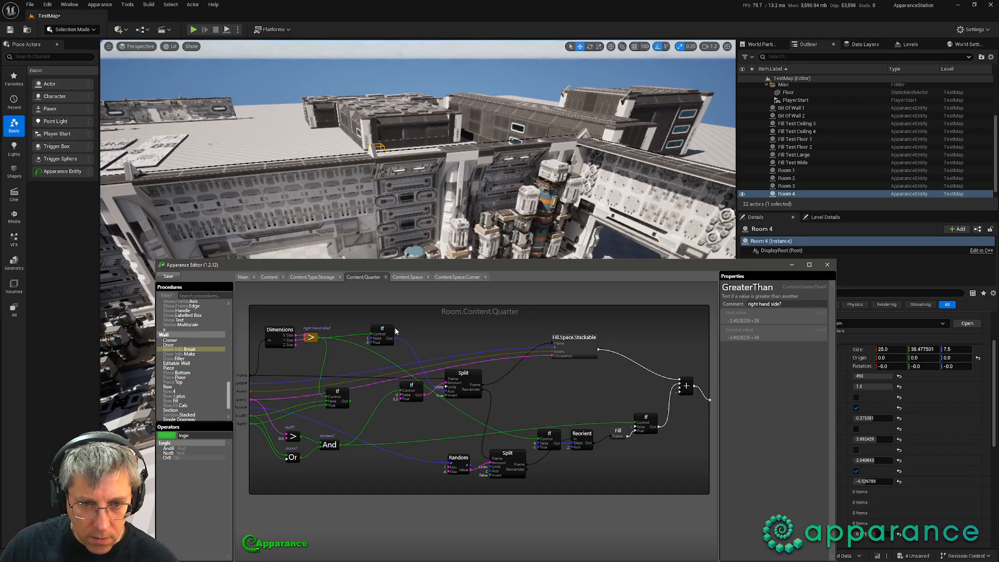
{"action": "left_click_drag", "start_coordinate": [384, 333], "coordinate": [413, 335]}
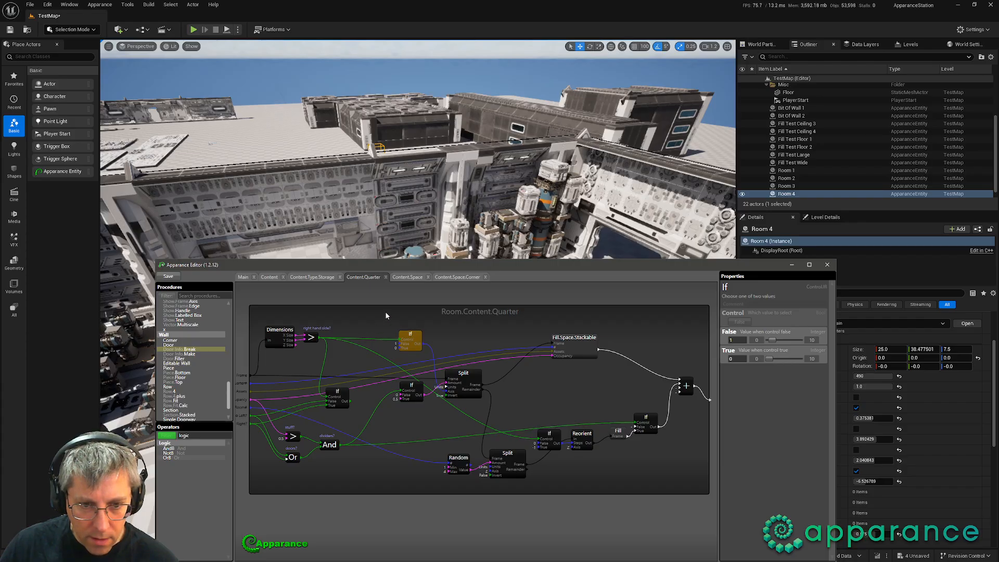
{"action": "left_click", "coordinate": [325, 355]}
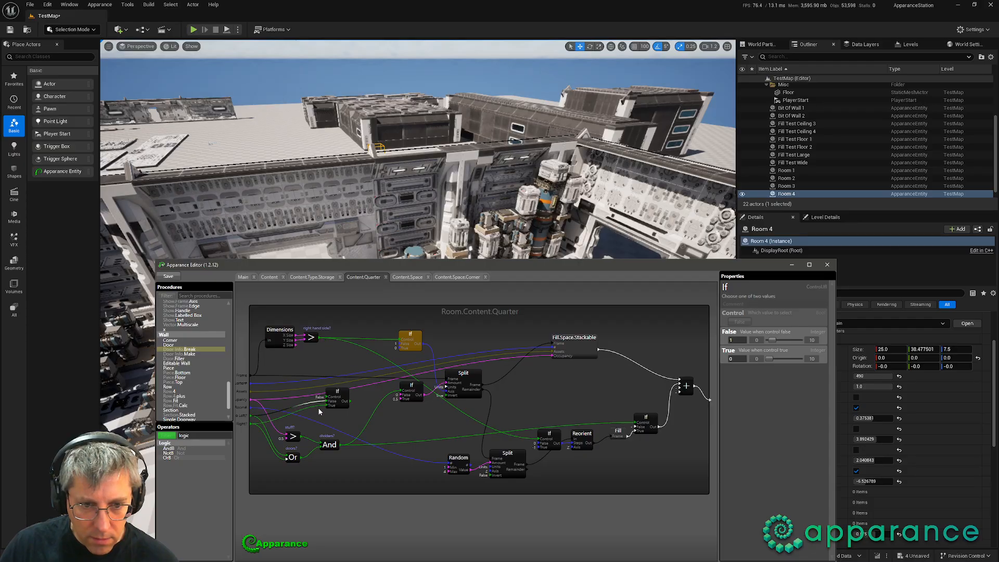
{"action": "left_click", "coordinate": [307, 405]}
Step: Rearrange Dimensions, the right-hand-side test and both nearby Ifs so the boolean If sits just below the test
{"action": "left_click_drag", "start_coordinate": [335, 389], "coordinate": [329, 352]}
{"action": "left_click_drag", "start_coordinate": [277, 328], "coordinate": [269, 306]}
{"action": "left_click_drag", "start_coordinate": [410, 333], "coordinate": [422, 324]}
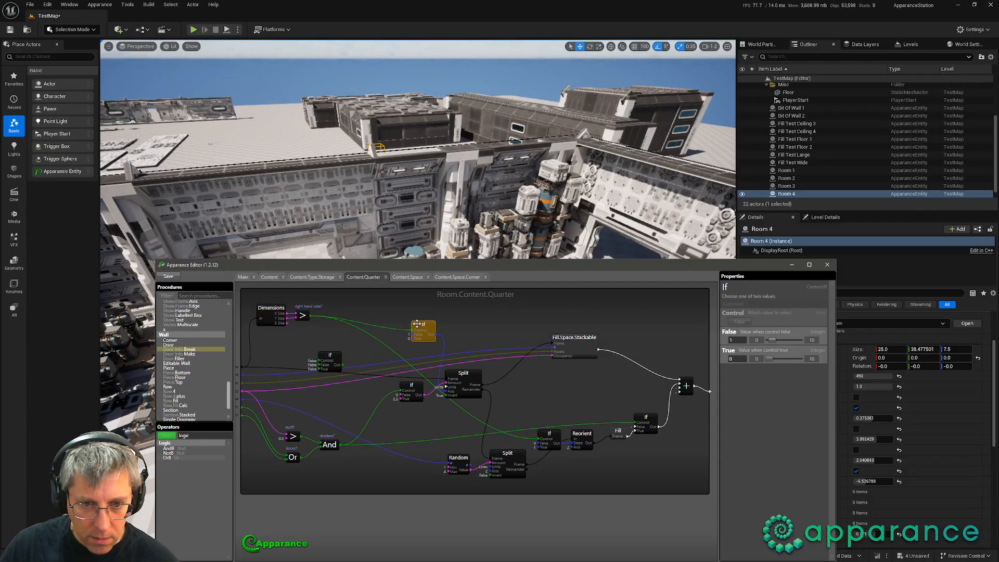
{"action": "mouse_move", "coordinate": [336, 351]}
{"action": "left_mouse_down"}
{"action": "mouse_move", "coordinate": [339, 336]}
{"action": "mouse_move", "coordinate": [312, 336]}
{"action": "mouse_move", "coordinate": [319, 353]}
{"action": "left_mouse_up"}
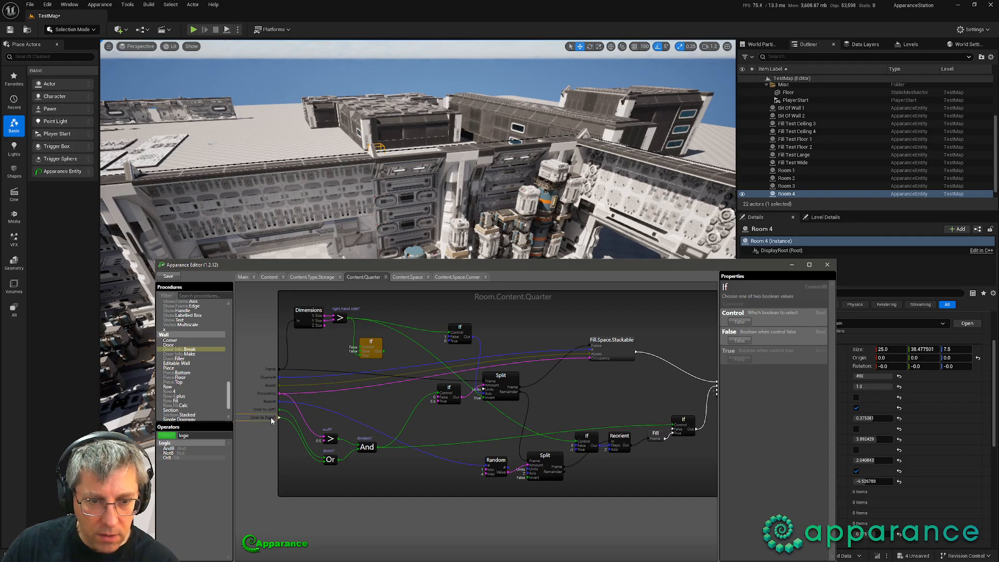
Step: Wire Door to Left? and Door to Right? into the boolean If and place it between the right-hand-side test and the integer If
{"action": "left_click_drag", "start_coordinate": [271, 416], "coordinate": [360, 347]}
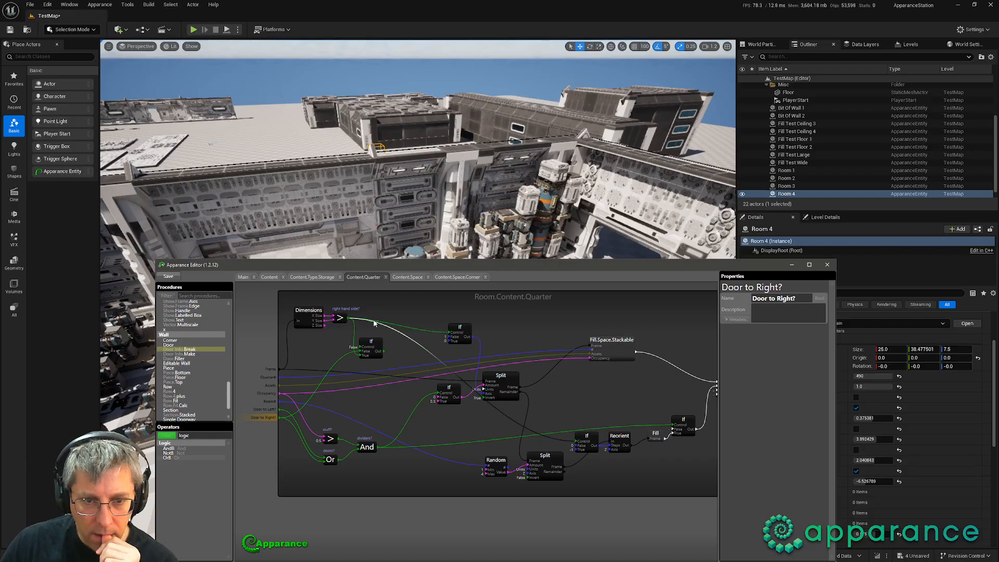
{"action": "left_click_drag", "start_coordinate": [373, 323], "coordinate": [400, 334]}
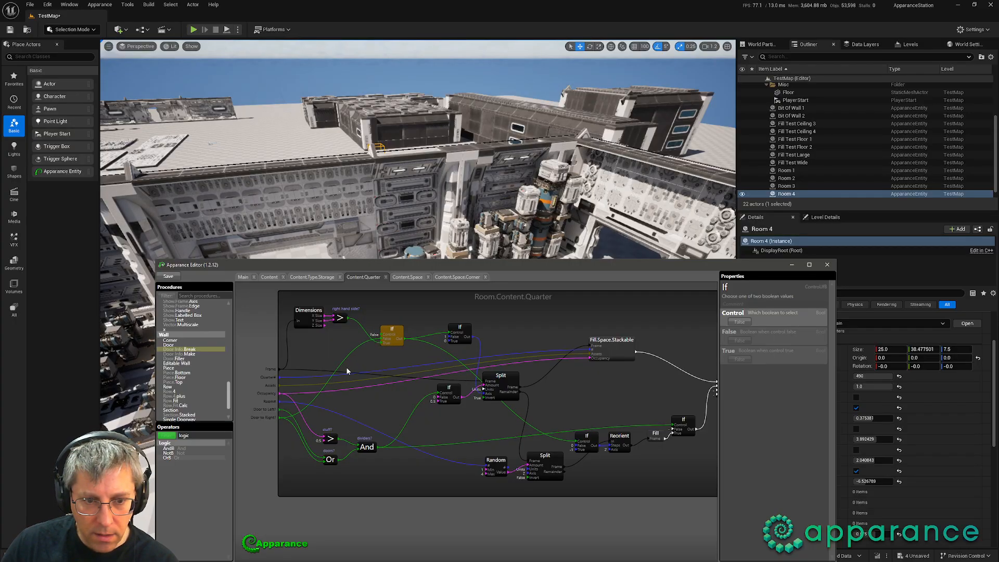
Step: Inspect Room 4 again, checking how the dividers are placed around the west and north doors
{"action": "right_click_drag", "start_coordinate": [366, 219], "coordinate": [434, 313]}
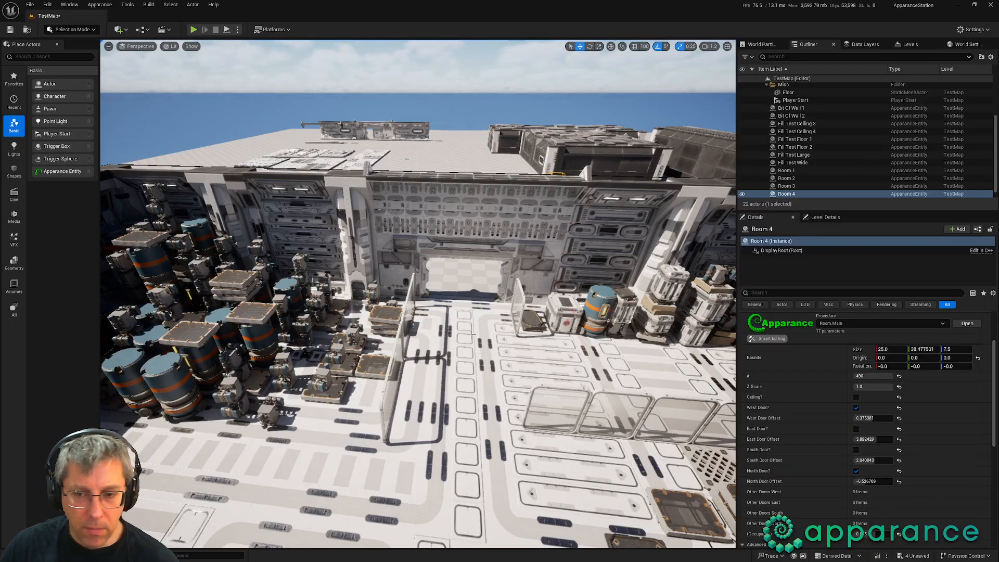
{"action": "right_click_drag", "start_coordinate": [471, 335], "coordinate": [424, 334]}
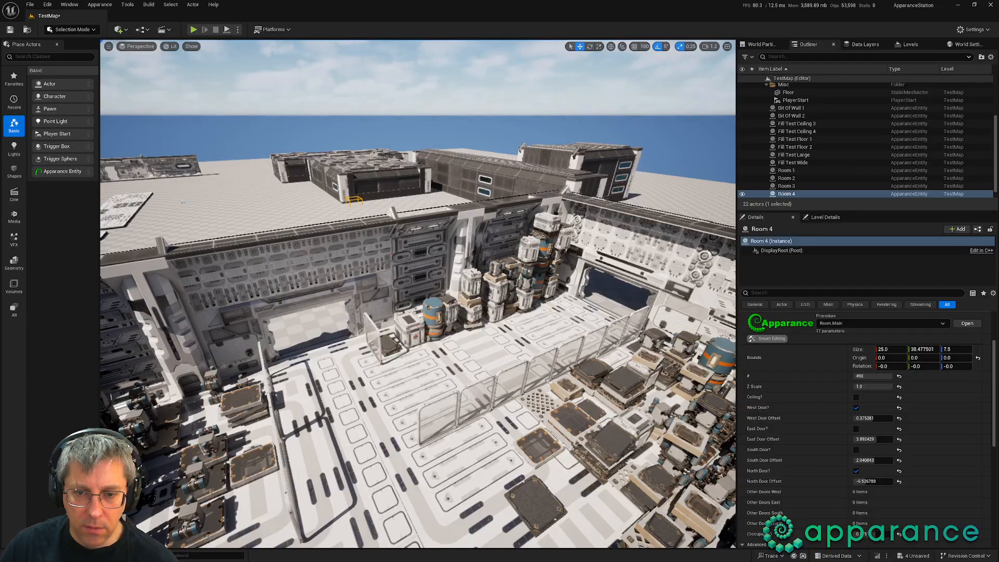
Step: Set the Y size of Room 4's bounds to 20
{"action": "right_click_drag", "start_coordinate": [417, 294], "coordinate": [493, 314]}
{"action": "left_click", "coordinate": [926, 350]}
{"action": "key", "text": "Tab"}
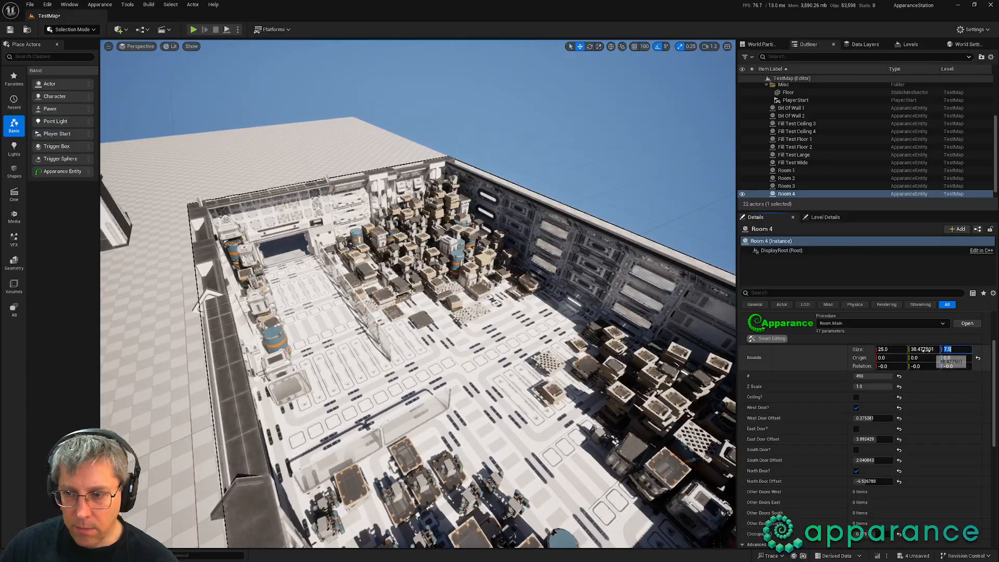
{"action": "left_click", "coordinate": [922, 350]}
{"action": "type", "text": "20"}
{"action": "key", "text": "Return"}
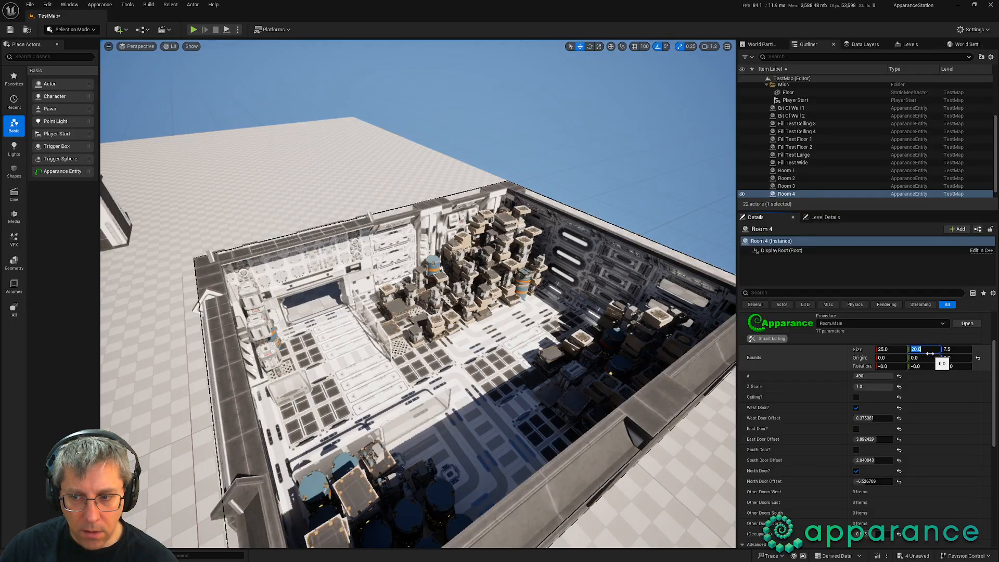
Step: Try an X size of 20 on Room 4's bounds and restore it to 25
{"action": "key", "text": "shift+Tab"}
{"action": "key", "text": "Tab"}
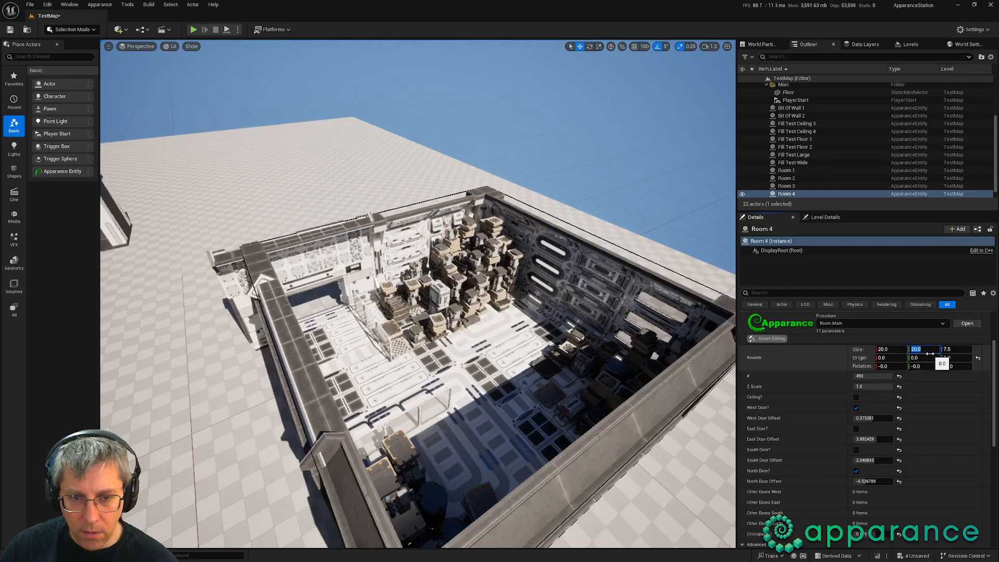
{"action": "key", "text": "shift+Tab"}
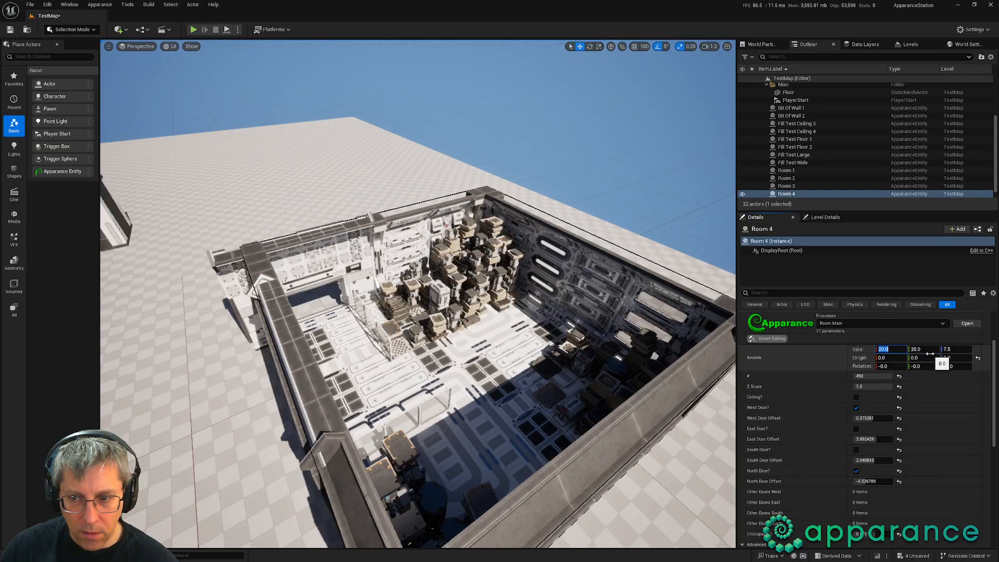
{"action": "type", "text": "25"}
{"action": "key", "text": "Tab"}
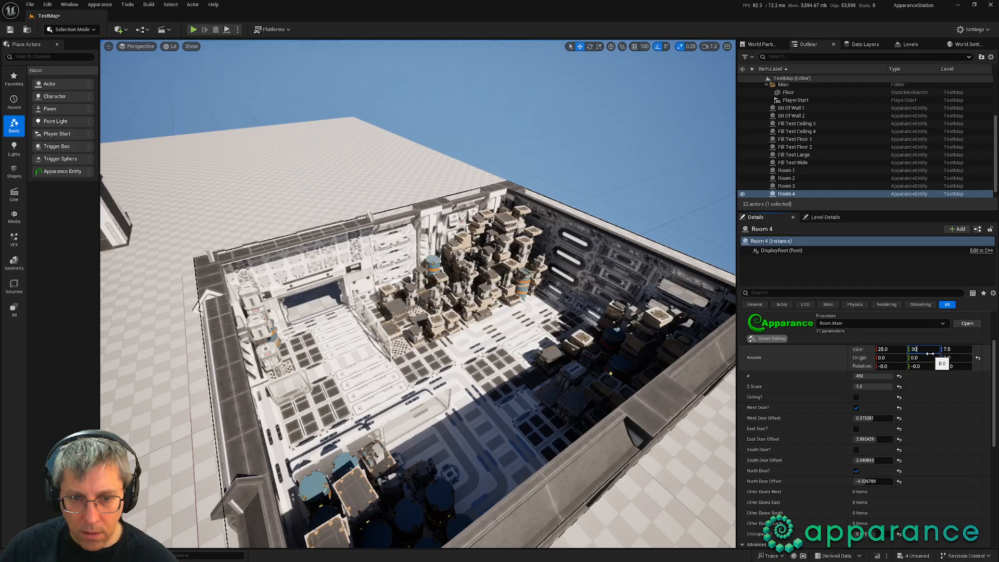
Step: Try 30 as the Y size of Room 4's bounds and settle on 40
{"action": "type", "text": "30"}
{"action": "key", "text": "Tab"}
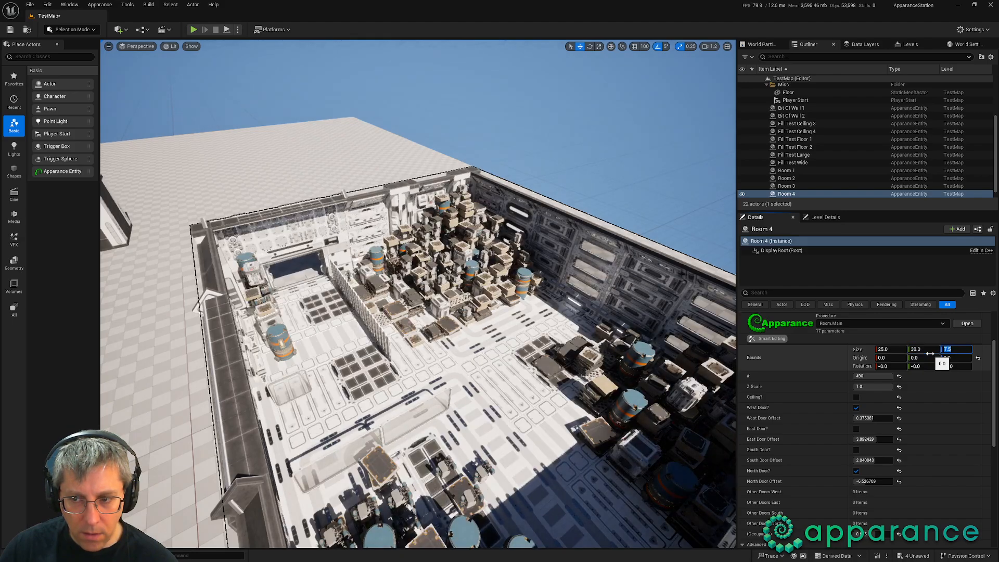
{"action": "key", "text": "shift+Tab"}
{"action": "type", "text": "40"}
{"action": "key", "text": "Return"}
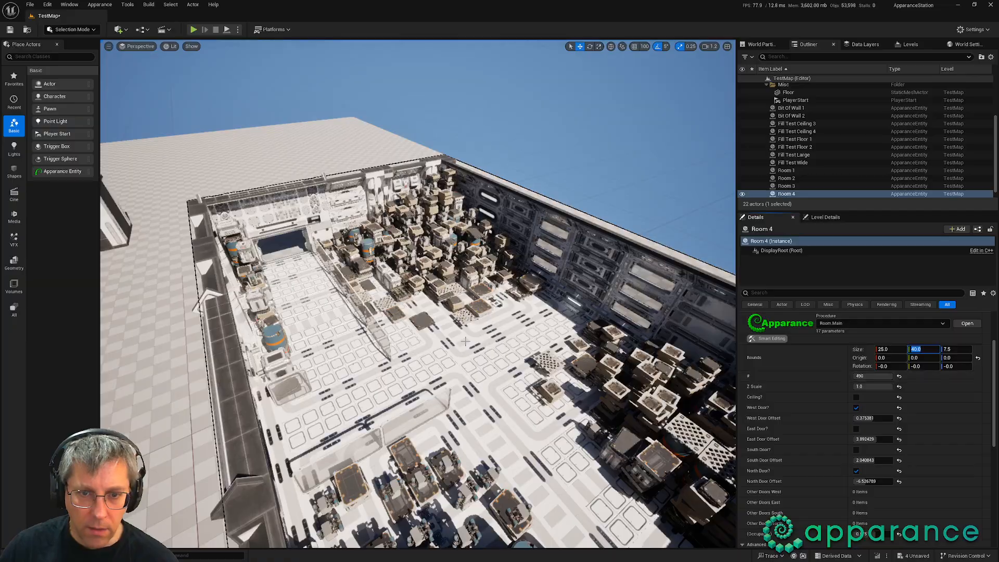
Step: Examine the divider placement around the west and north doors of the resized Room 4
{"action": "right_click_drag", "start_coordinate": [577, 313], "coordinate": [640, 312]}
{"action": "key", "text": "w"}
{"action": "key", "text": "s"}
{"action": "right_click_drag", "start_coordinate": [287, 285], "coordinate": [219, 292]}
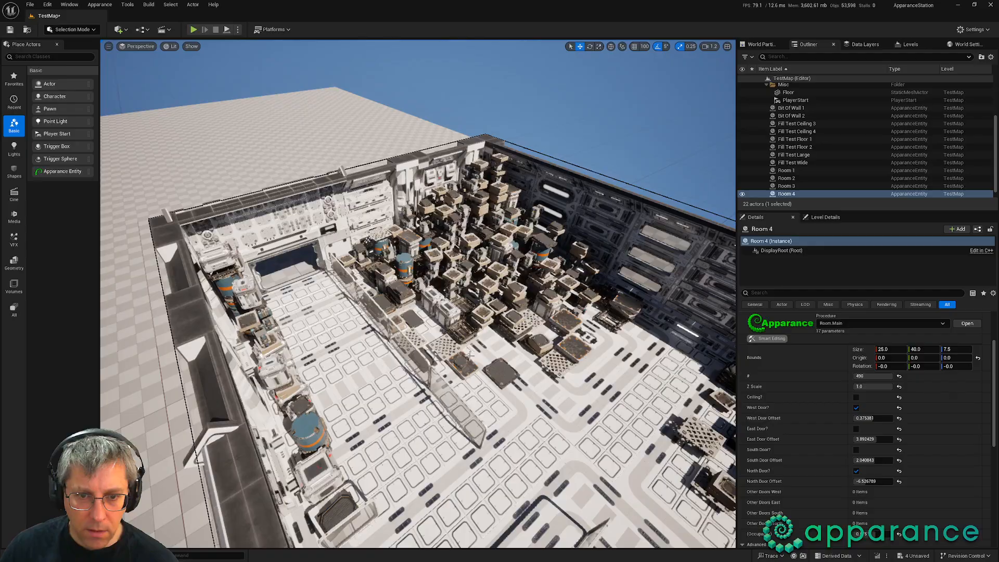
{"action": "key", "text": "d"}
{"action": "right_click_drag", "start_coordinate": [514, 273], "coordinate": [390, 276]}
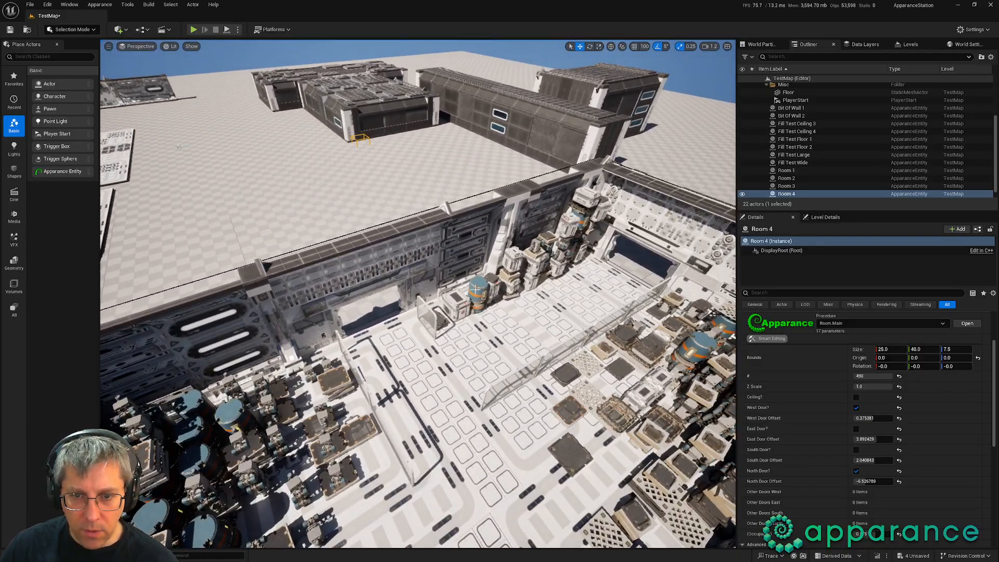
{"action": "left_click", "coordinate": [927, 349]}
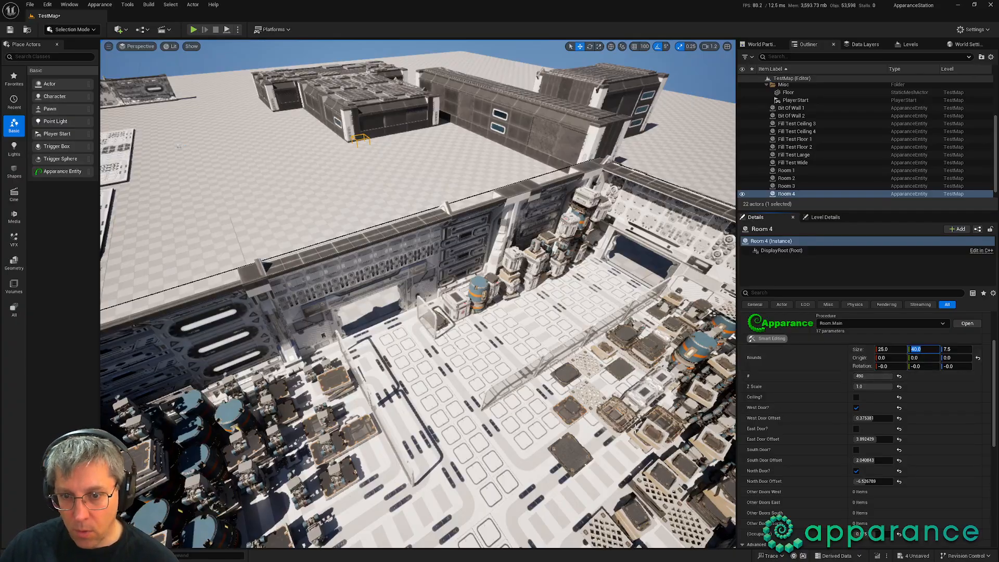
{"action": "right_click_drag", "start_coordinate": [625, 306], "coordinate": [733, 290]}
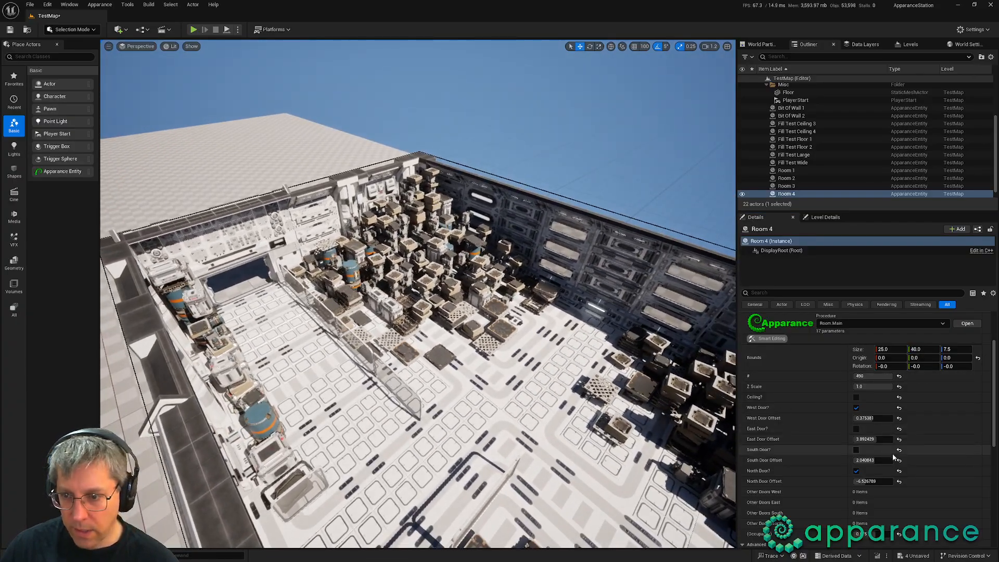
Step: Enable Room 4's east door and set its offset to 2.3675
{"action": "left_click", "coordinate": [857, 429]}
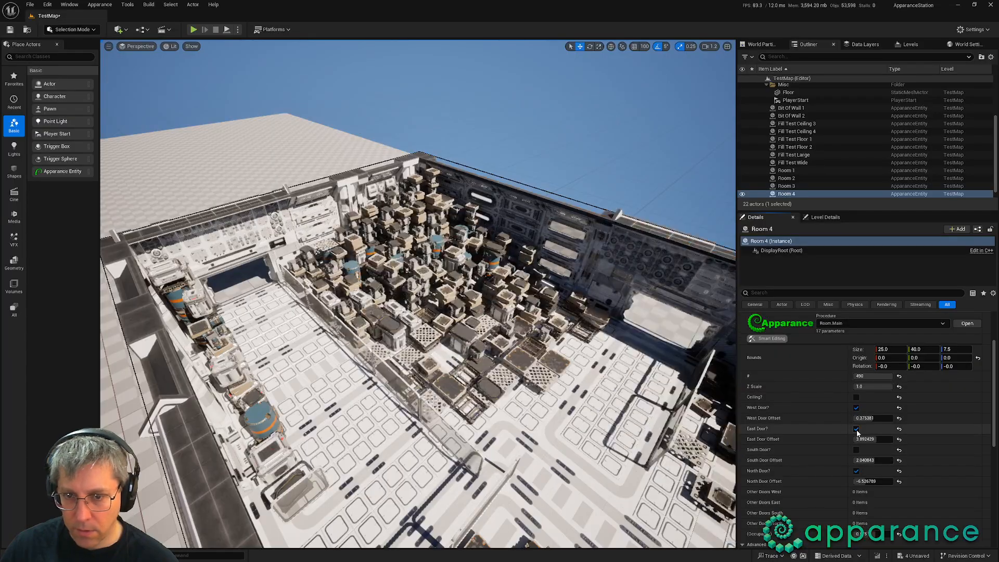
{"action": "left_click_drag", "start_coordinate": [867, 439], "coordinate": [874, 439]}
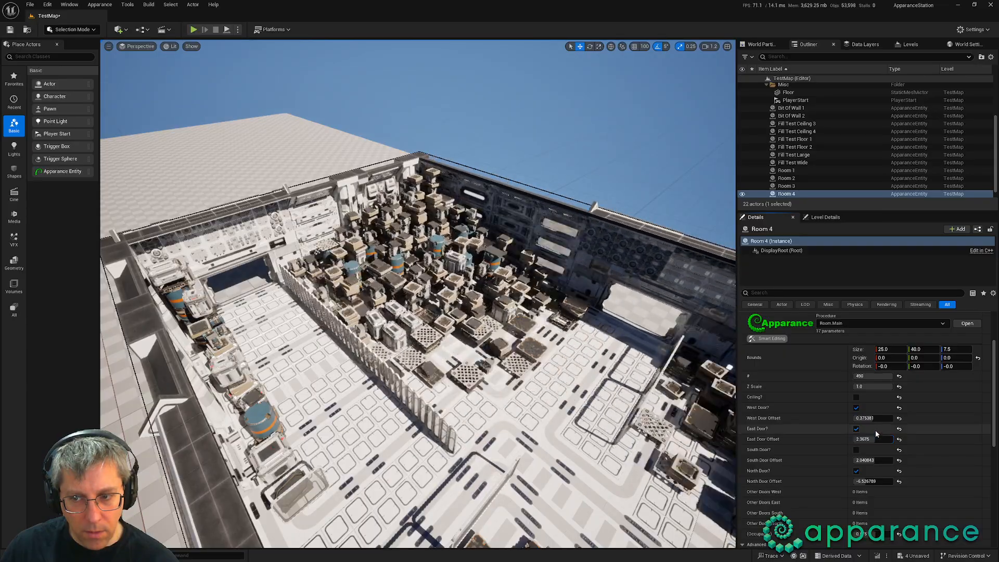
{"action": "left_click", "coordinate": [918, 349]}
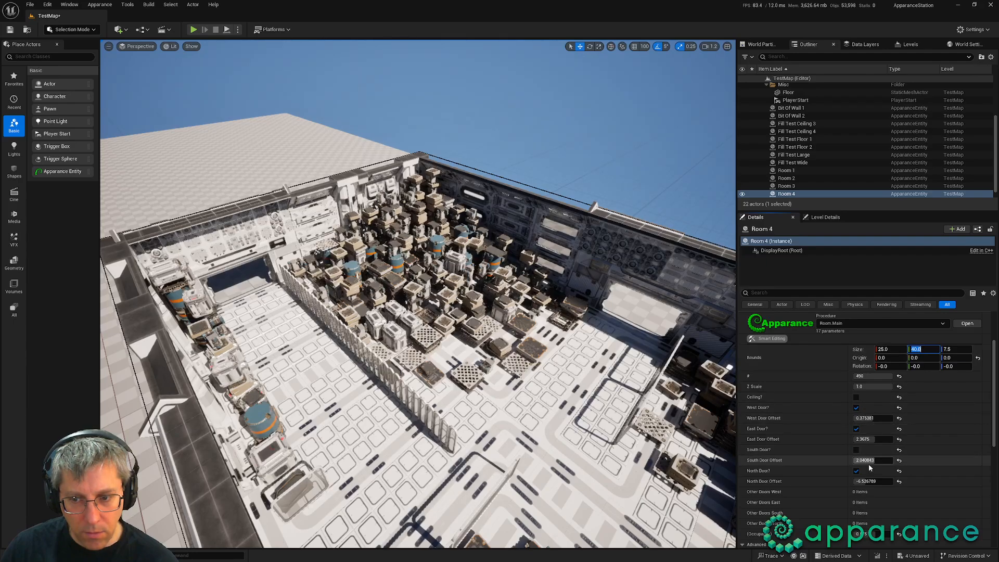
Step: Set Room 4's North Door Offset to -1.1975 and view the dividers beside that door
{"action": "left_click_drag", "start_coordinate": [866, 481], "coordinate": [893, 481]}
{"action": "mouse_move", "coordinate": [624, 364]}
{"action": "right_mouse_down"}
{"action": "mouse_move", "coordinate": [691, 349]}
{"action": "mouse_move", "coordinate": [619, 353]}
{"action": "right_mouse_up"}
{"action": "key", "text": "w"}
{"action": "right_click_drag", "start_coordinate": [393, 360], "coordinate": [392, 354]}
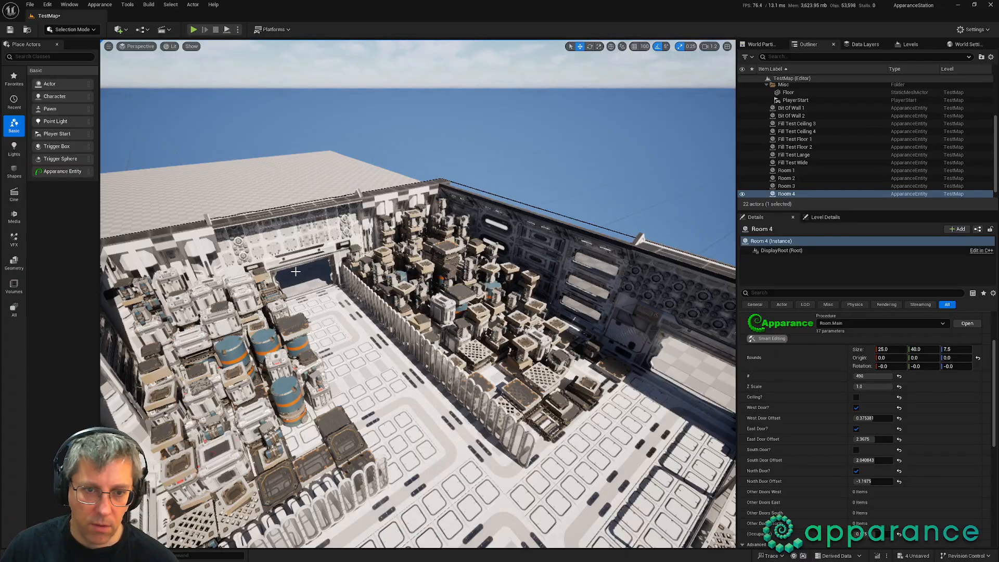
Step: Switch to the Apparance Editor and comment the boolean If as "both doors?"
{"action": "key", "text": "alt+Tab"}
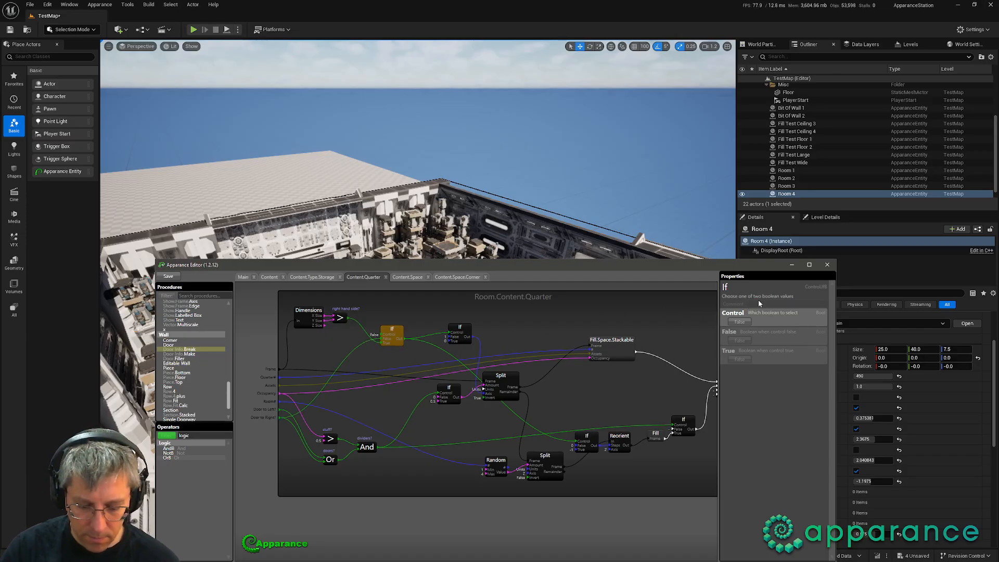
{"action": "type", "text": "rs?"}
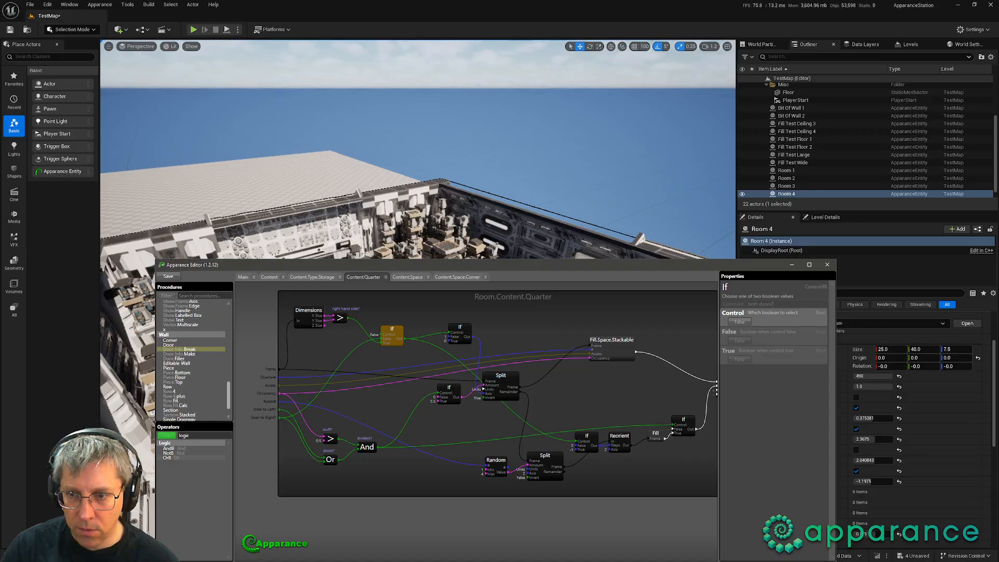
{"action": "key", "text": "Return"}
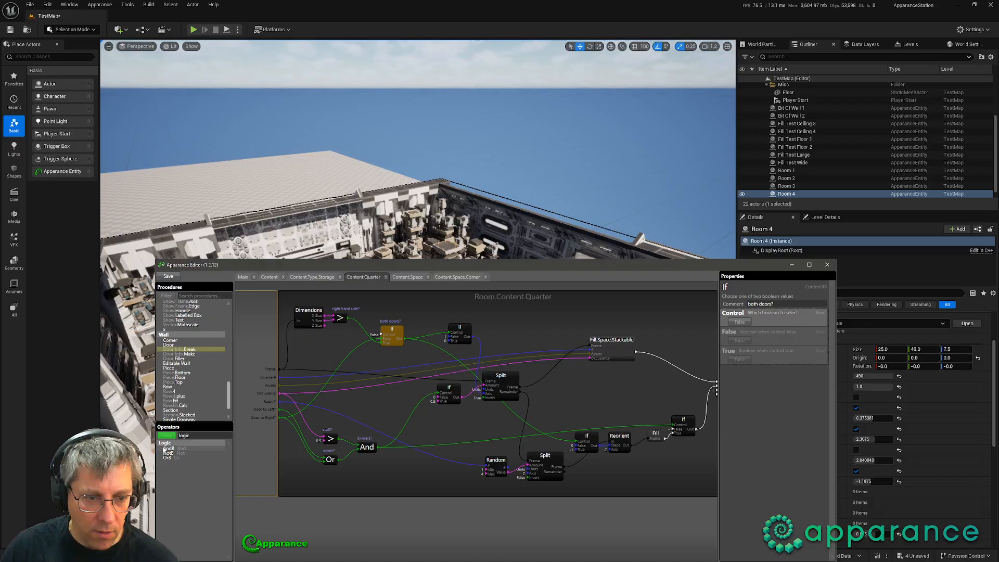
Step: Add an And operator below Dimensions and wire Door to Left? and Door to Right? into its inputs
{"action": "left_click_drag", "start_coordinate": [168, 447], "coordinate": [333, 353]}
{"action": "left_click_drag", "start_coordinate": [279, 410], "coordinate": [327, 350]}
{"action": "left_click_drag", "start_coordinate": [326, 354], "coordinate": [279, 417]}
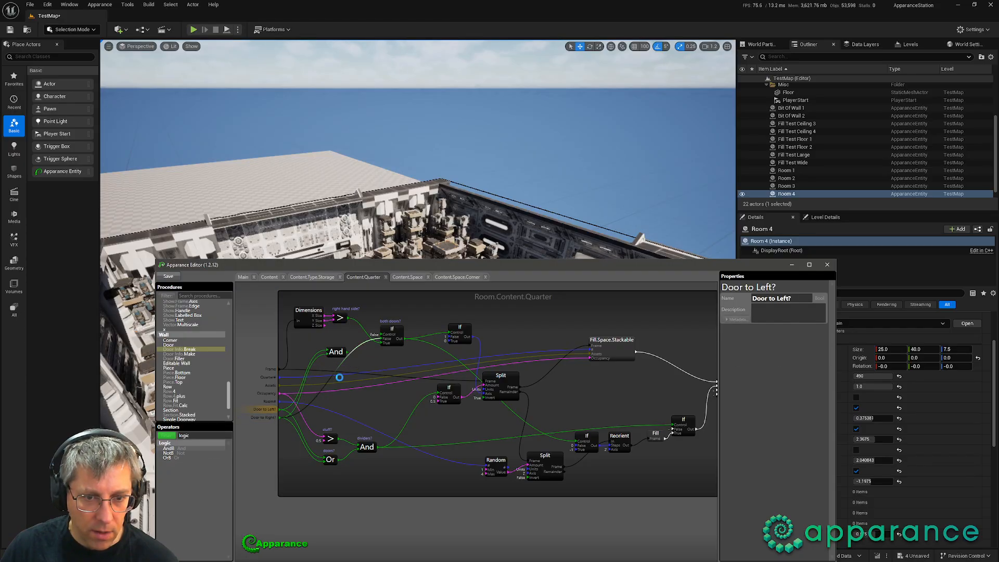
Step: Nudge the new And into place, comment it "both?" and connect its output to the boolean If's Control
{"action": "left_click_drag", "start_coordinate": [336, 352], "coordinate": [331, 349]}
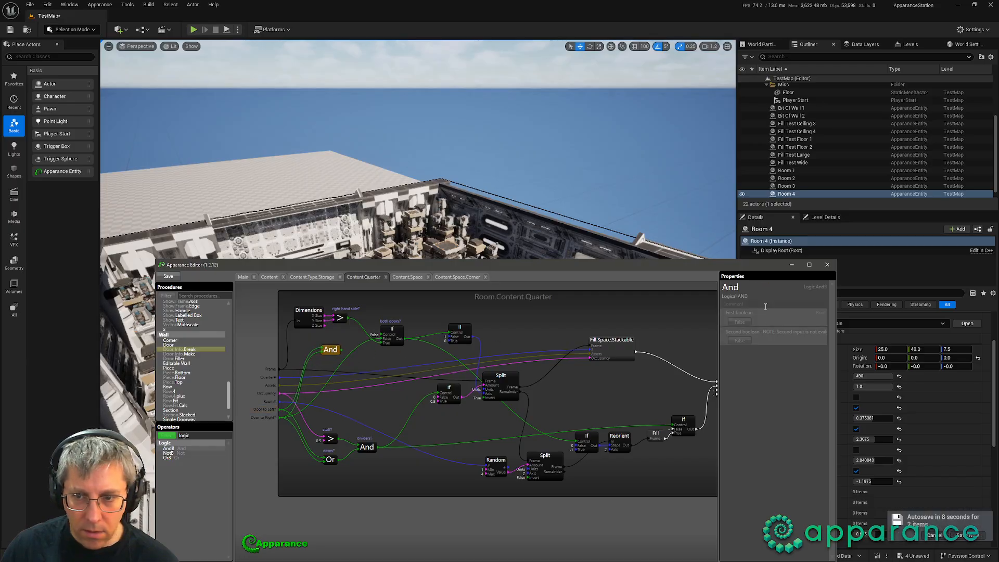
{"action": "type", "text": "both?"}
{"action": "key", "text": "Return"}
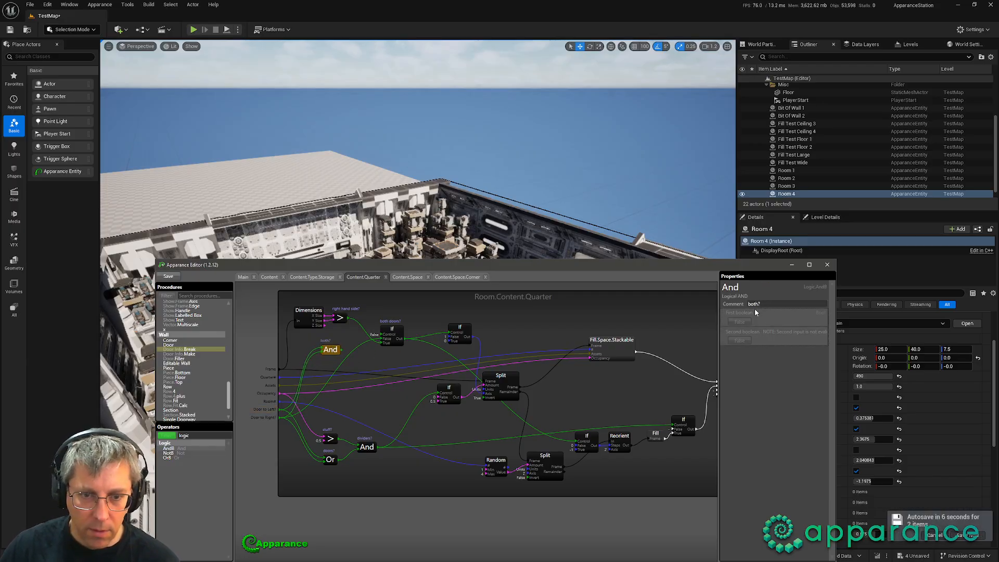
{"action": "left_click_drag", "start_coordinate": [342, 349], "coordinate": [381, 335]}
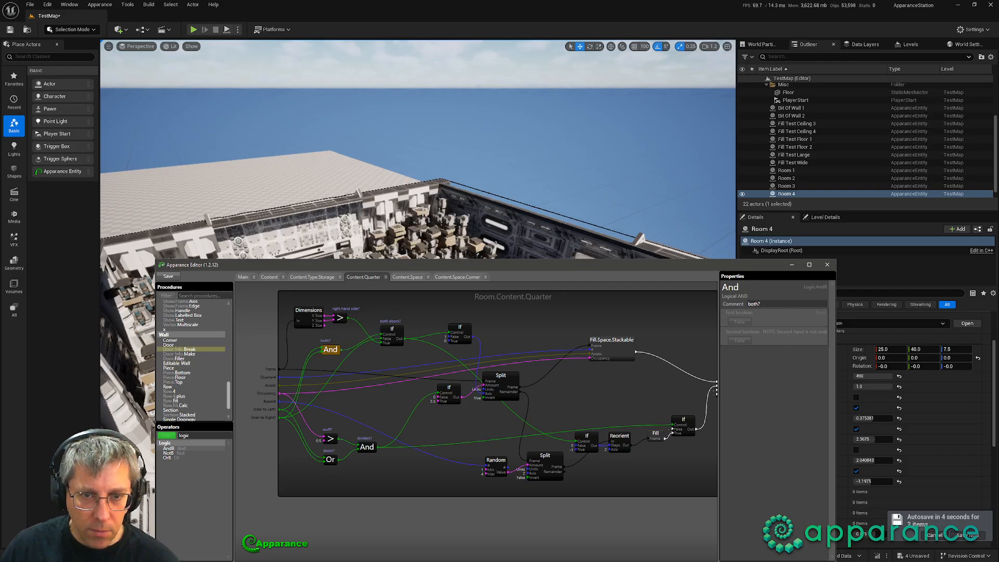
Step: Inspect Room 4's dividers around the east, west and north doors with the new both-doors test connected
{"action": "right_click_drag", "start_coordinate": [460, 211], "coordinate": [503, 216]}
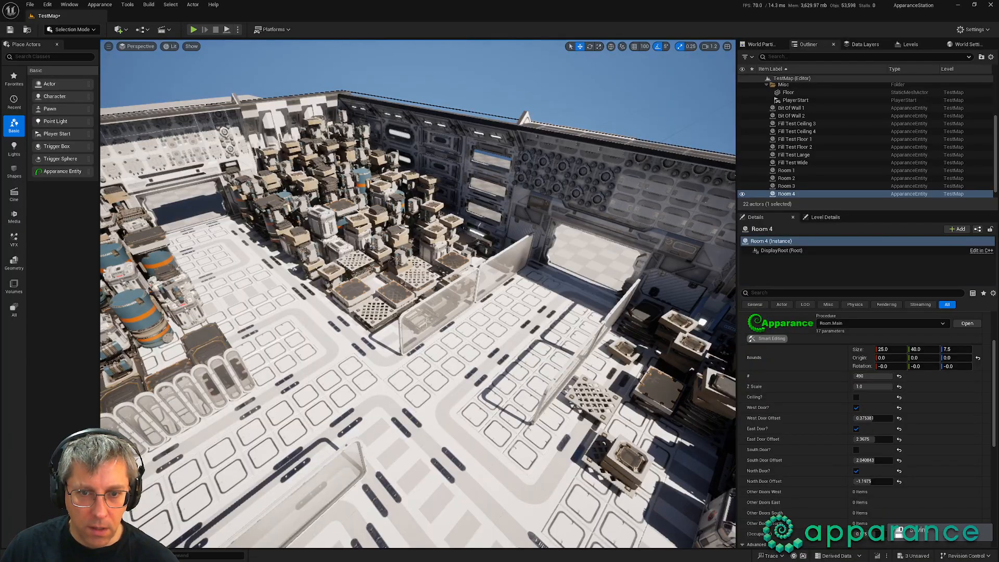
{"action": "right_click_drag", "start_coordinate": [406, 293], "coordinate": [549, 270]}
{"action": "right_click_drag", "start_coordinate": [406, 292], "coordinate": [723, 285]}
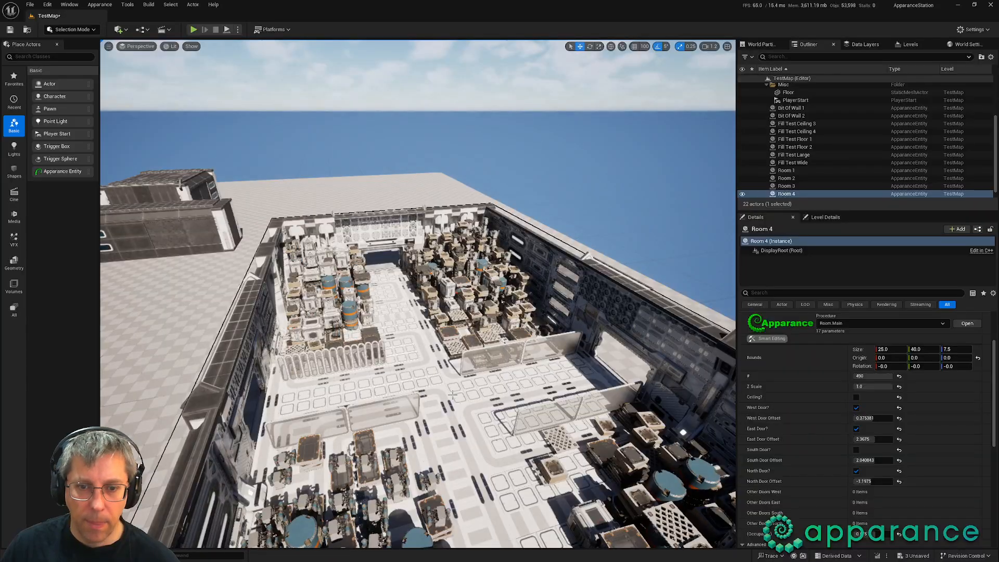
{"action": "right_click_drag", "start_coordinate": [453, 394], "coordinate": [451, 414]}
{"action": "key", "text": "w"}
{"action": "key", "text": "w"}
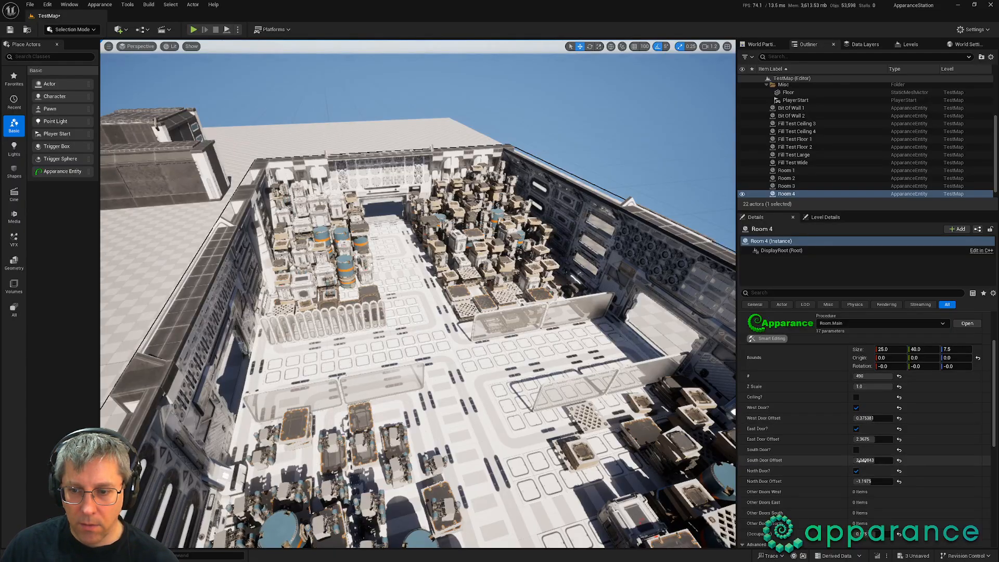
Step: Disable Room 4's east door and check the divider layout from inside the room
{"action": "left_click", "coordinate": [856, 429]}
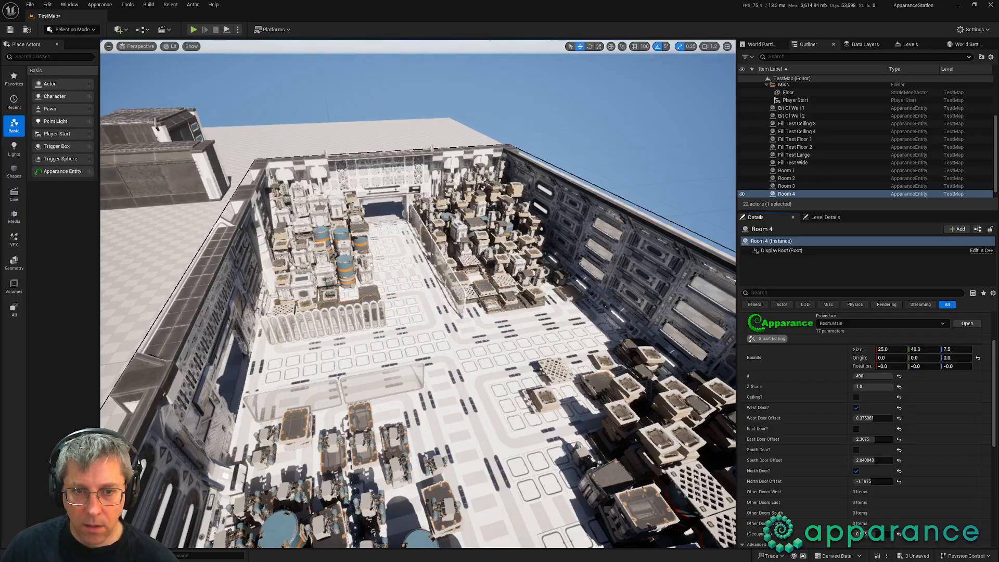
{"action": "right_click_drag", "start_coordinate": [410, 334], "coordinate": [656, 336]}
{"action": "right_click_drag", "start_coordinate": [271, 322], "coordinate": [308, 240]}
{"action": "key", "text": "w"}
{"action": "right_click_drag", "start_coordinate": [340, 300], "coordinate": [260, 314]}
{"action": "key", "text": "w"}
{"action": "key", "text": "w"}
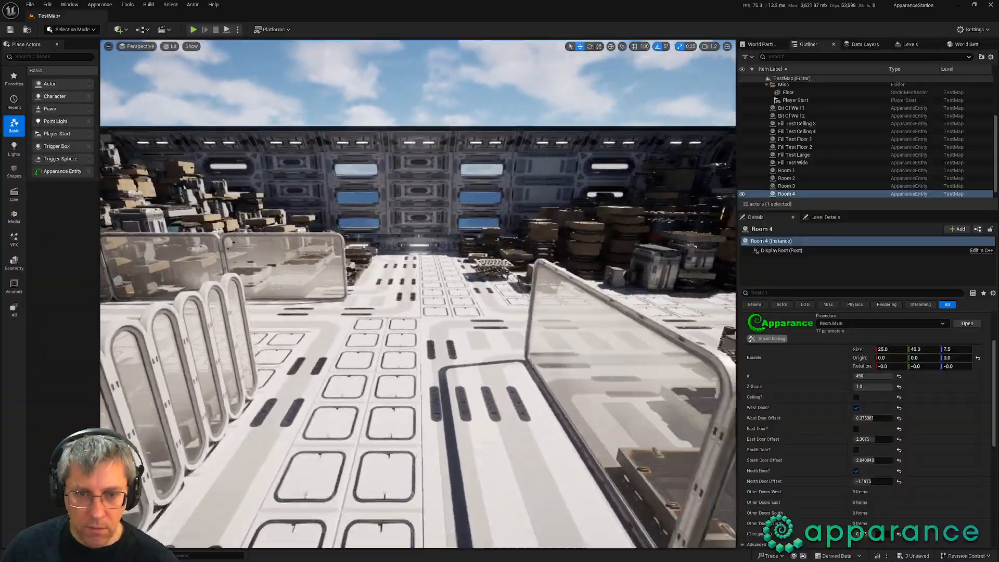
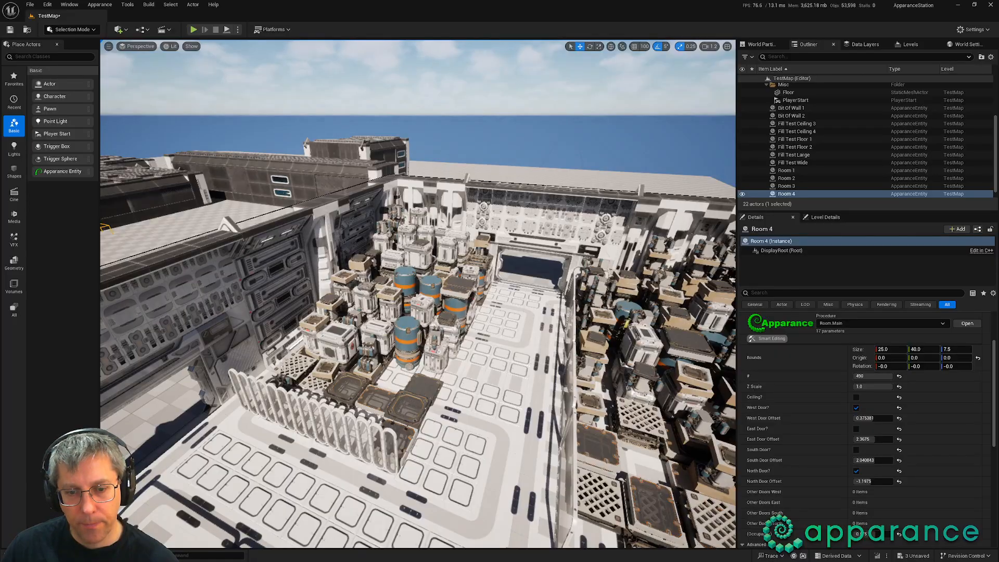
Step: Select Room 5 from inside it and enter a new occupancy value
{"action": "right_click_drag", "start_coordinate": [417, 294], "coordinate": [676, 319]}
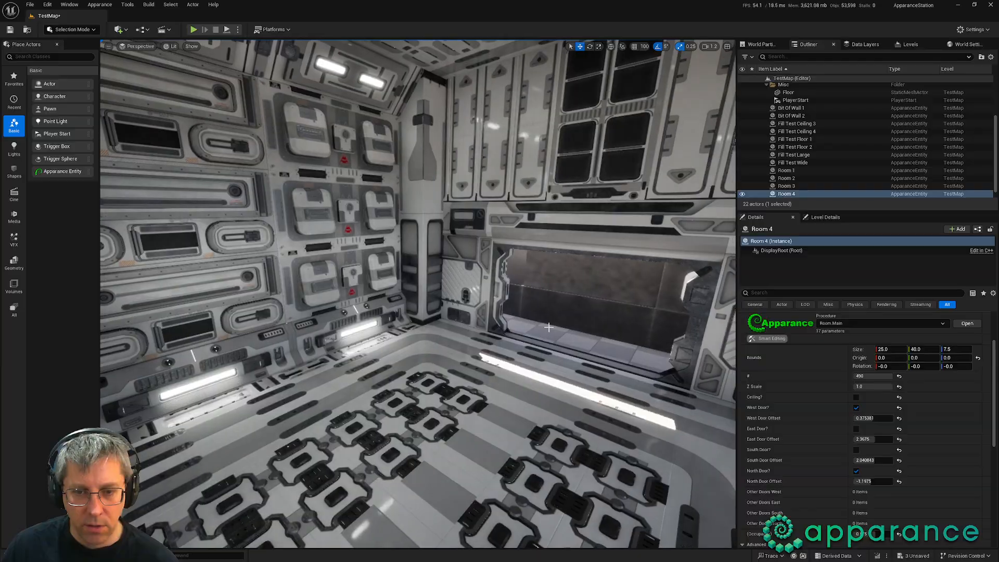
{"action": "left_click", "coordinate": [549, 327]}
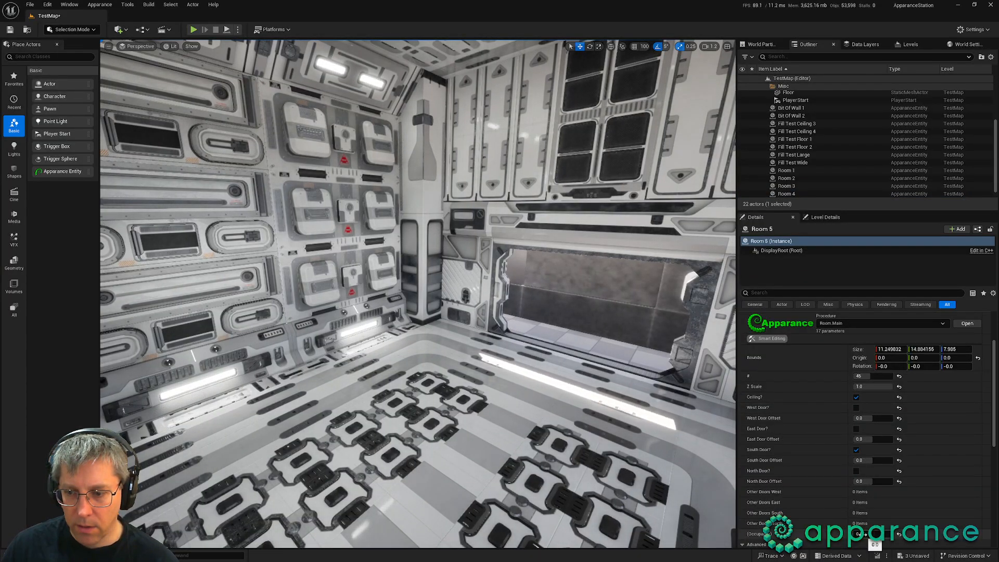
{"action": "left_click_drag", "start_coordinate": [863, 534], "coordinate": [865, 534]}
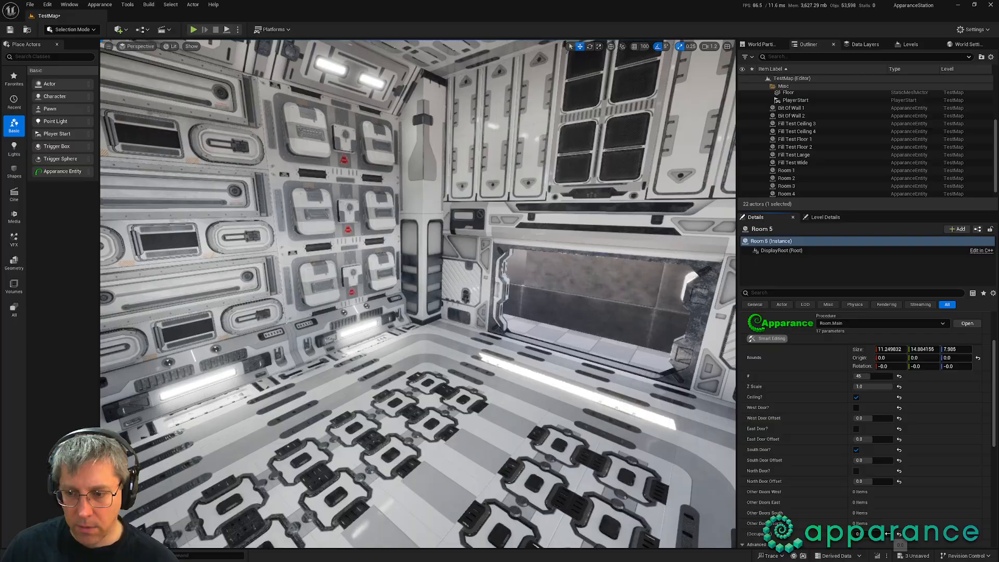
{"action": "left_click", "coordinate": [862, 536]}
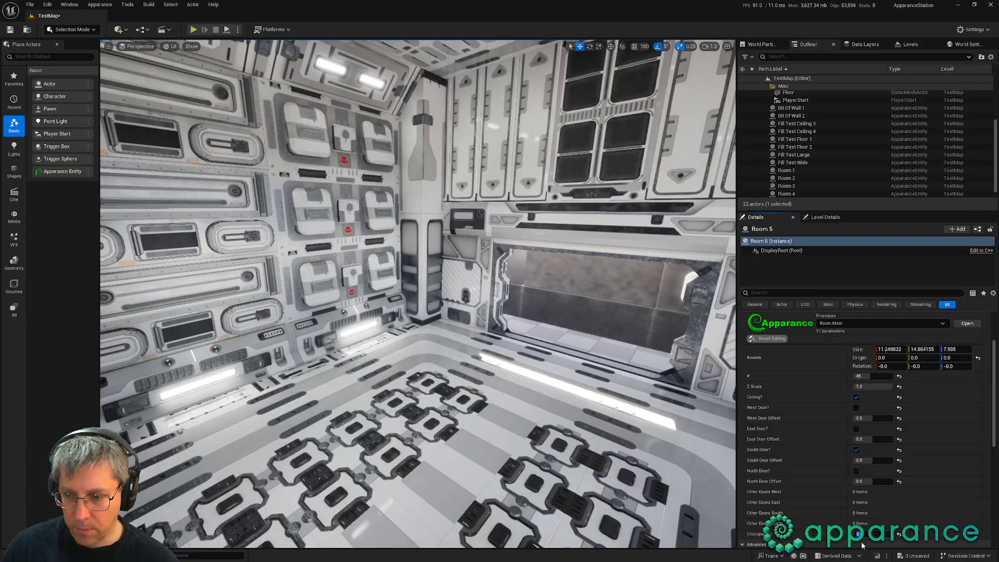
{"action": "type", "text": "-1"}
{"action": "key", "text": "Return"}
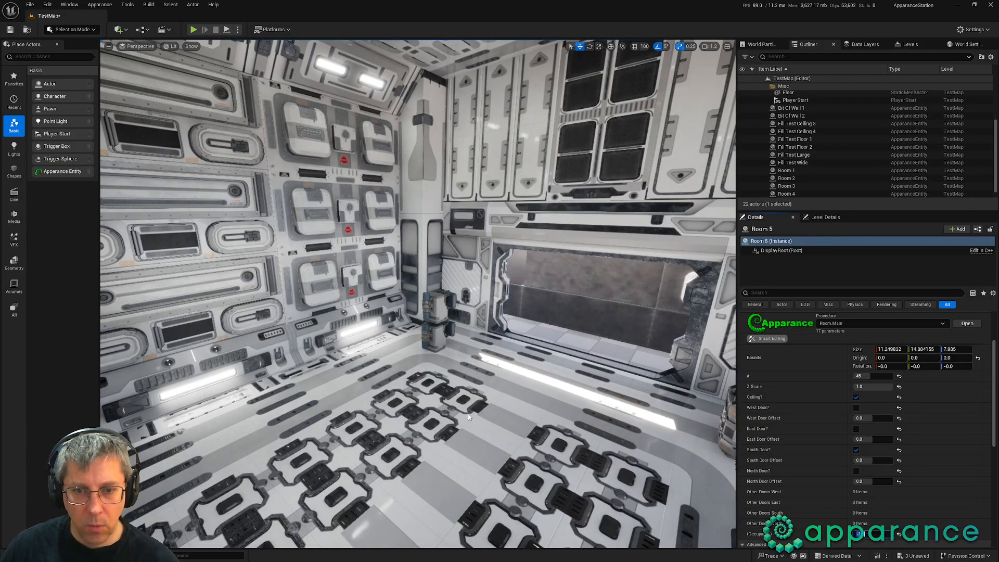
Step: Raise Room 5's occupancy until stacked content and dividers fill the corners beside its doorway
{"action": "right_click_drag", "start_coordinate": [393, 420], "coordinate": [265, 419]}
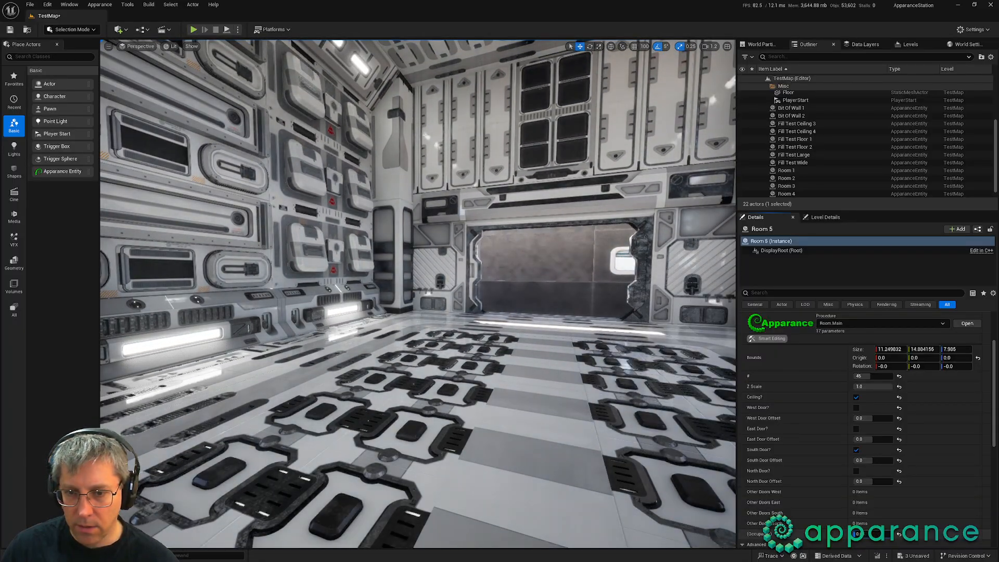
{"action": "left_click_drag", "start_coordinate": [855, 533], "coordinate": [873, 534]}
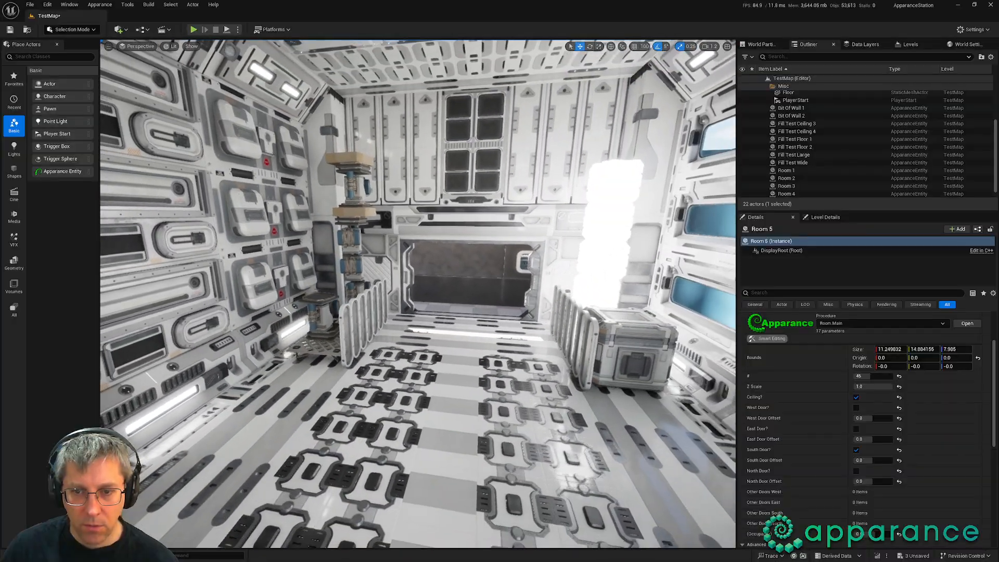
Step: Select Room 3 and raise its occupancy to fill it with stacked content and dividers
{"action": "right_click_drag", "start_coordinate": [417, 294], "coordinate": [430, 294]}
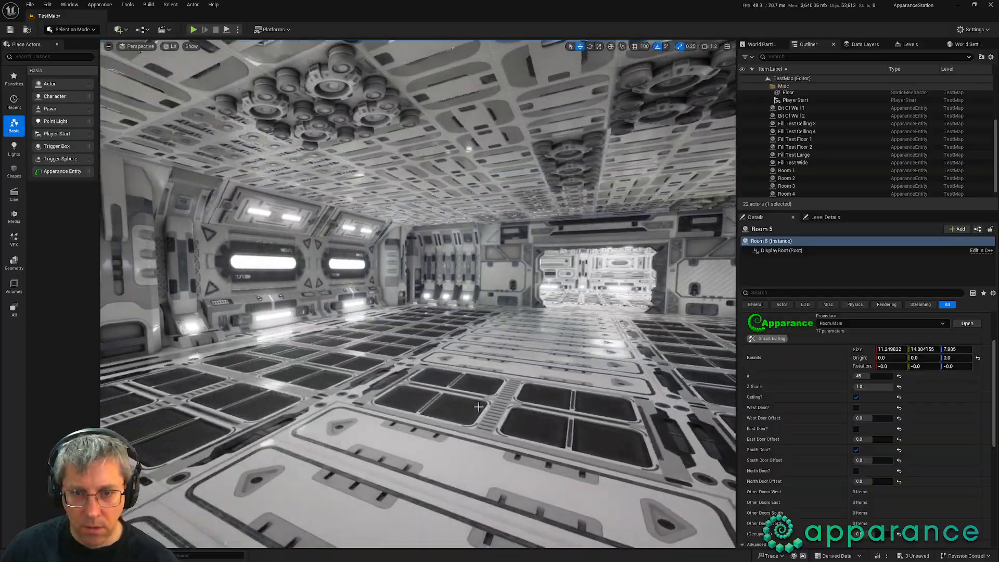
{"action": "left_click", "coordinate": [786, 185]}
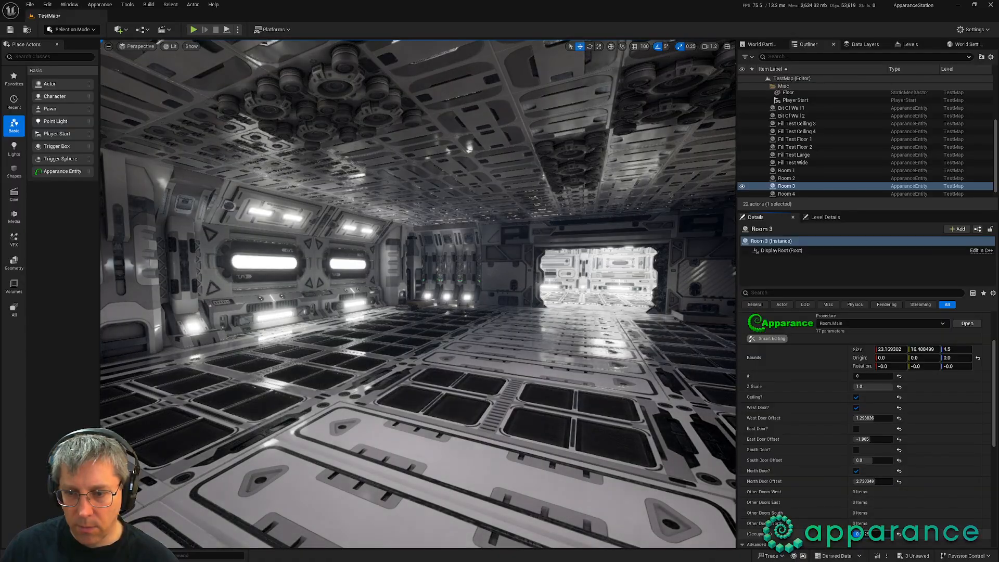
{"action": "left_click_drag", "start_coordinate": [861, 534], "coordinate": [869, 534]}
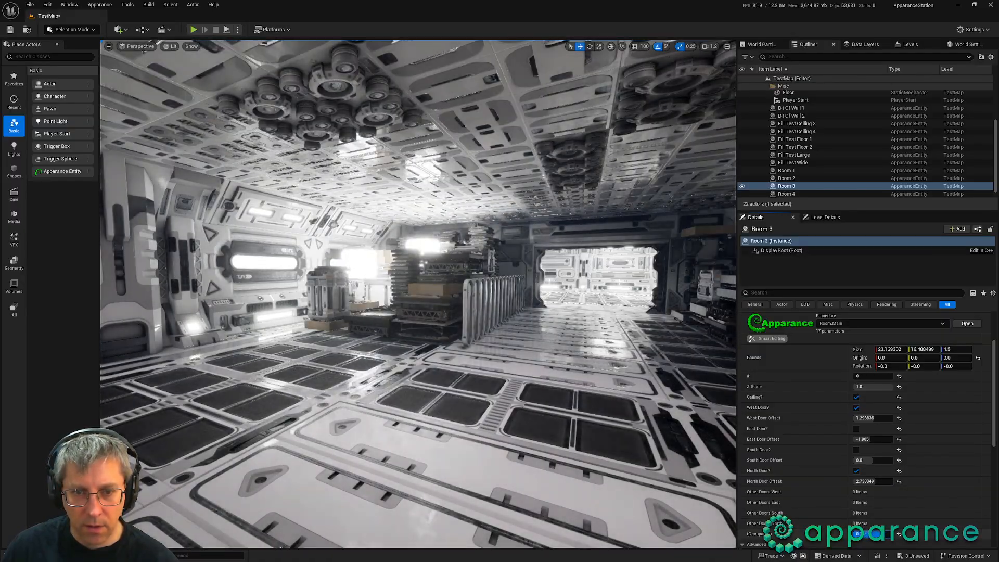
{"action": "right_click_drag", "start_coordinate": [650, 374], "coordinate": [666, 369]}
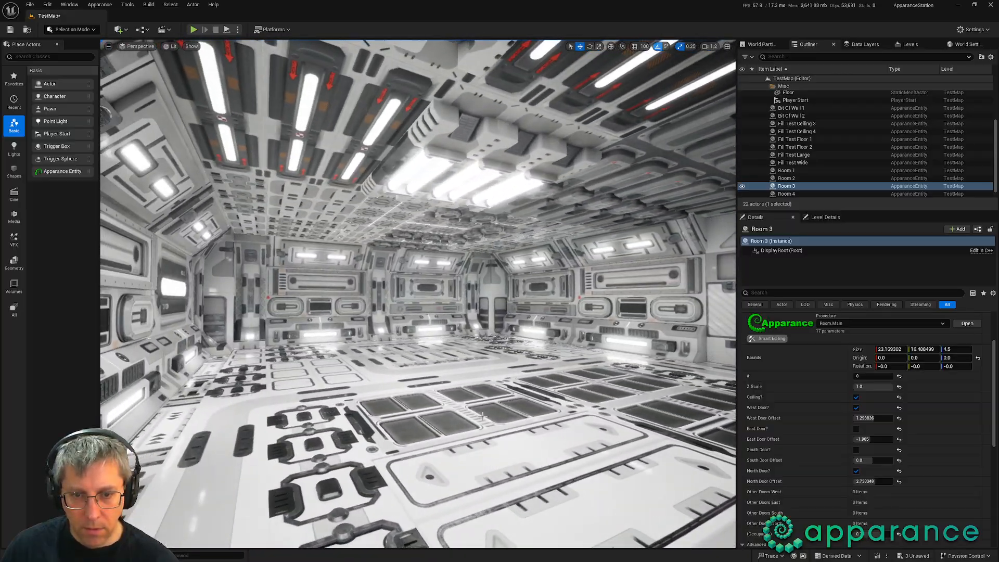
Step: Select Room 1, raise its occupancy, and examine the content around the doorway it shares with Room 3
{"action": "left_click", "coordinate": [482, 416]}
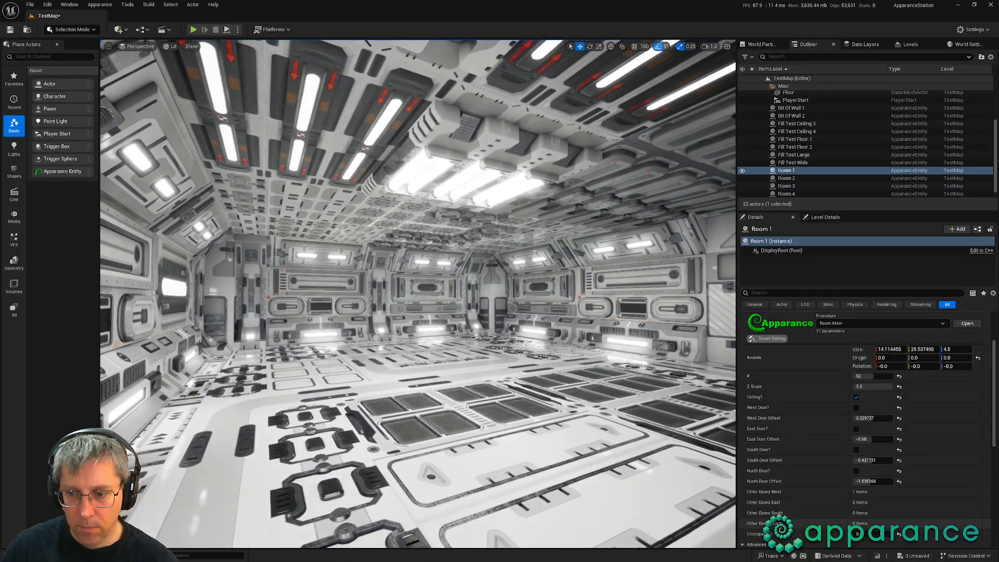
{"action": "left_click_drag", "start_coordinate": [856, 534], "coordinate": [877, 534]}
{"action": "right_click_drag", "start_coordinate": [418, 294], "coordinate": [536, 294]}
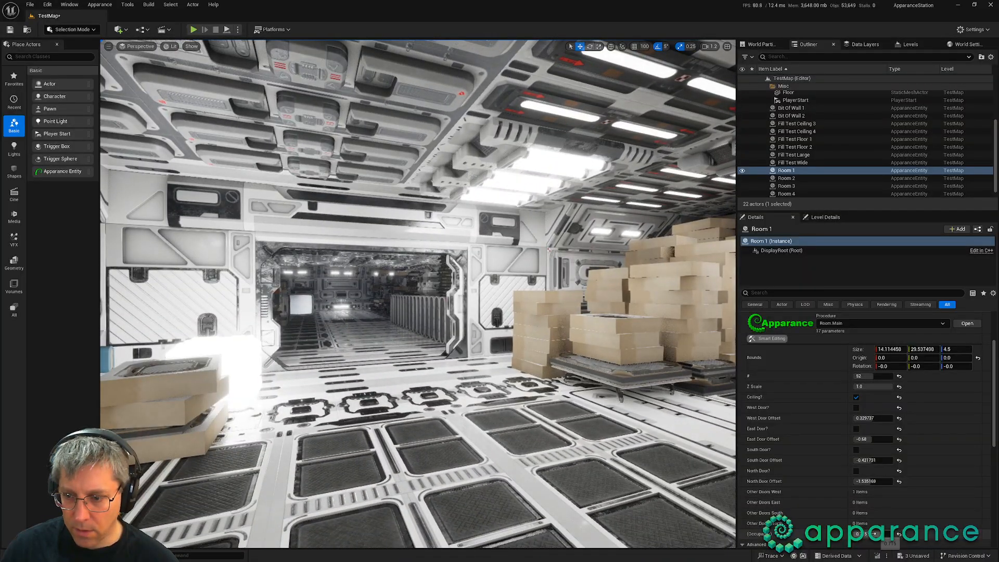
{"action": "right_click_drag", "start_coordinate": [613, 406], "coordinate": [636, 412]}
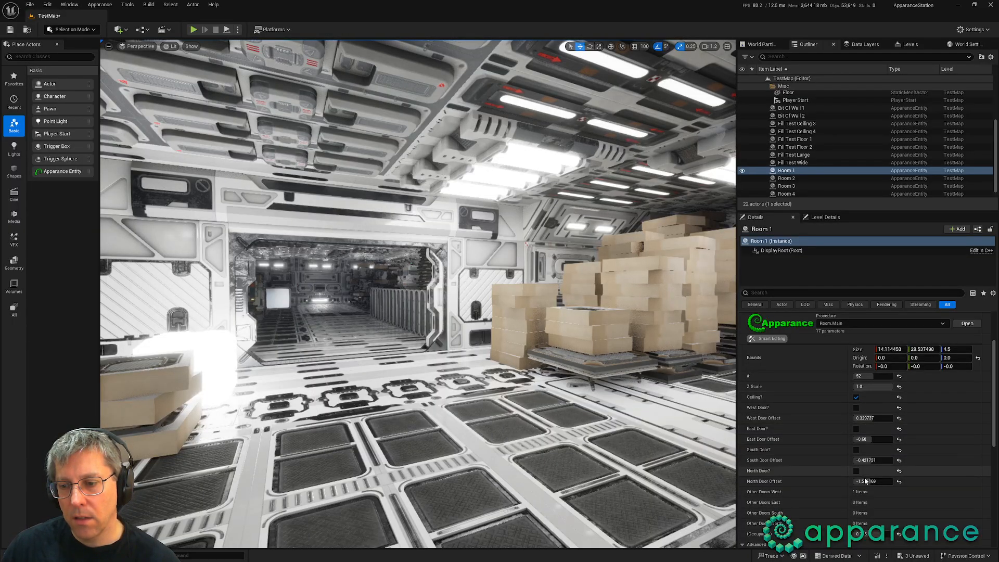
{"action": "right_click_drag", "start_coordinate": [579, 440], "coordinate": [382, 433]}
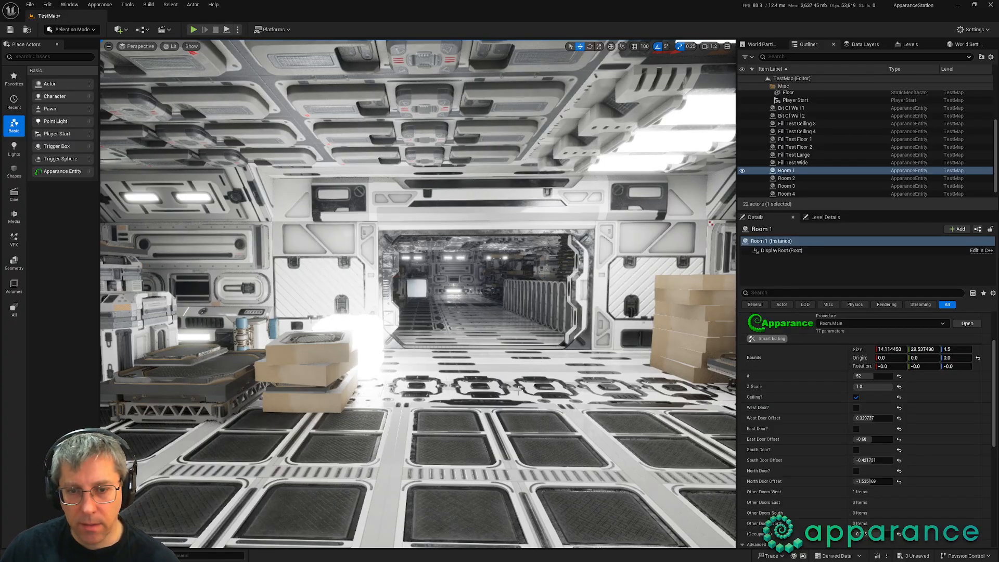
{"action": "right_click_drag", "start_coordinate": [510, 383], "coordinate": [505, 429]}
Step: Switch to the Apparance Editor and trace the door inputs through the room's Main procedure to the Editable Wall nodes
{"action": "key", "text": "alt+Tab"}
{"action": "left_click", "coordinate": [391, 408]}
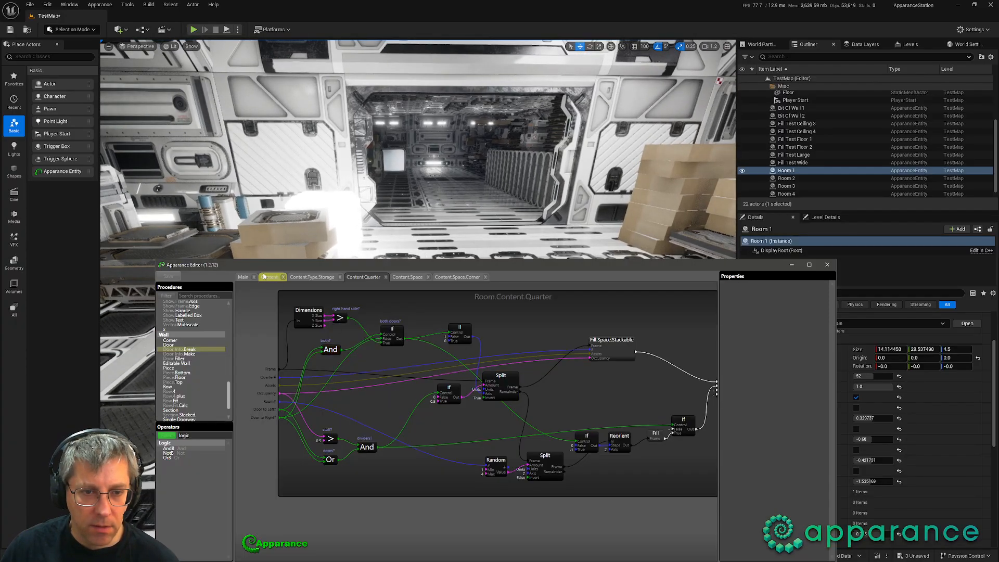
{"action": "left_click", "coordinate": [243, 276]}
{"action": "scroll", "coordinate": [473, 393], "scroll_direction": "down", "scroll_amount": 2}
{"action": "middle_click_drag", "start_coordinate": [479, 410], "coordinate": [682, 400]}
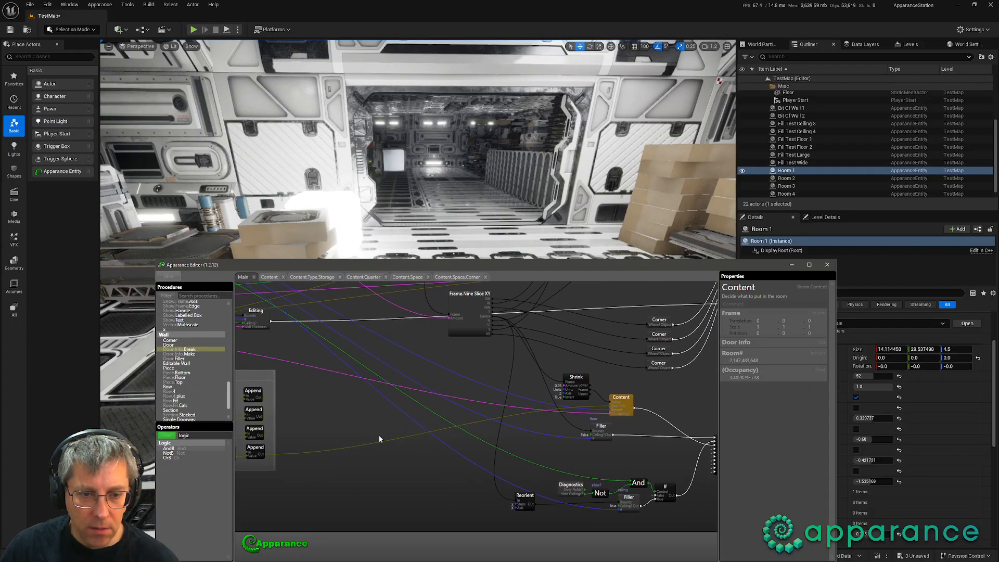
{"action": "middle_click_drag", "start_coordinate": [378, 436], "coordinate": [589, 533]}
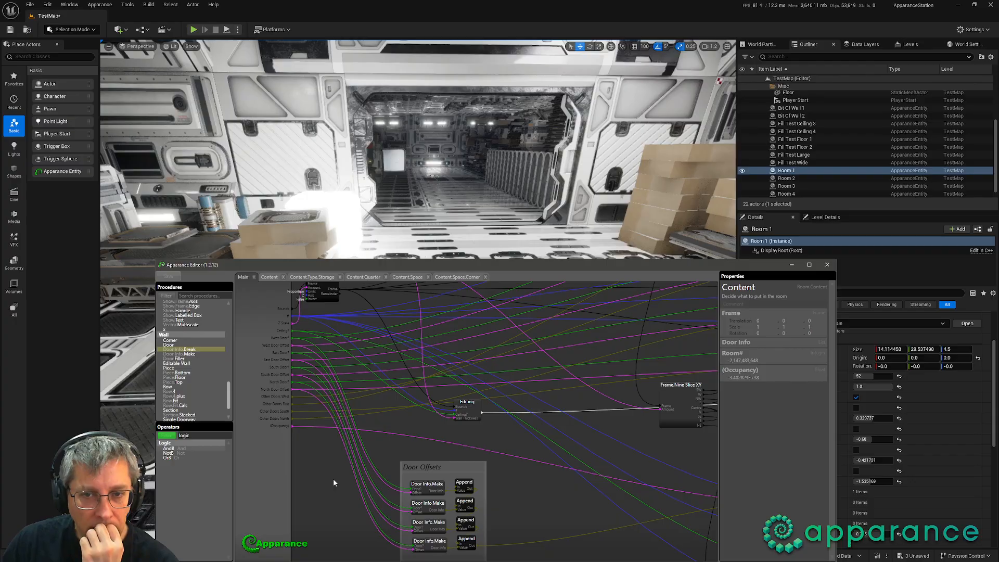
{"action": "scroll", "coordinate": [468, 443], "scroll_direction": "down", "scroll_amount": 2}
{"action": "middle_click_drag", "start_coordinate": [619, 437], "coordinate": [355, 470]}
{"action": "middle_click_drag", "start_coordinate": [493, 409], "coordinate": [422, 473]}
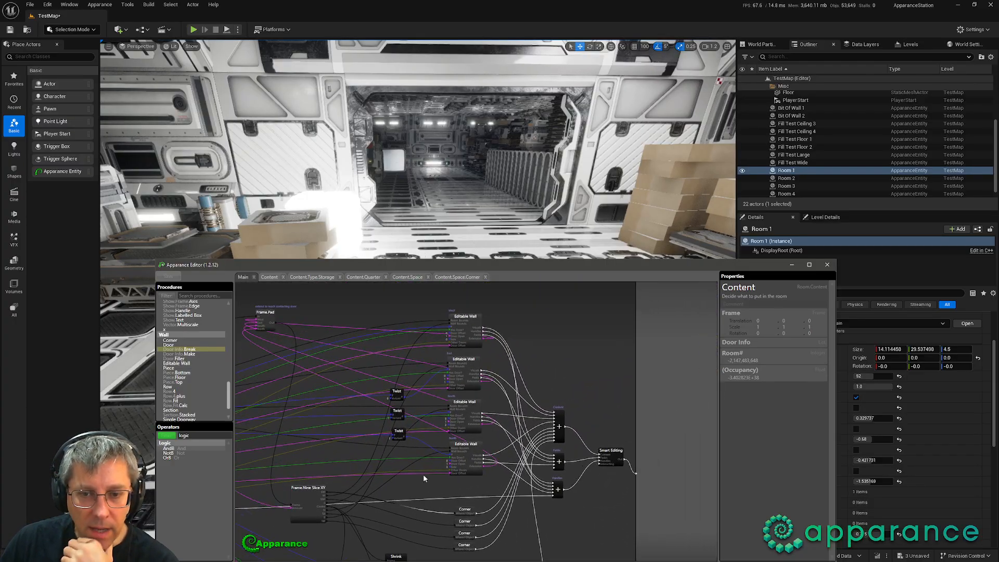
Step: Open the West Editable Wall procedure and examine its Other Door Calculation, wall visuals and door query logic
{"action": "left_click", "coordinate": [477, 315]}
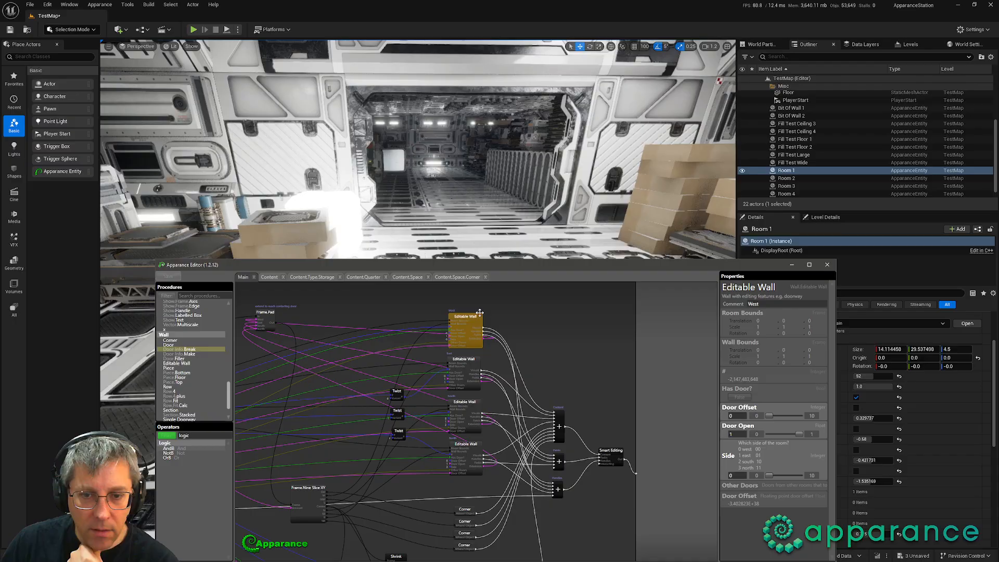
{"action": "double_click", "coordinate": [471, 319]}
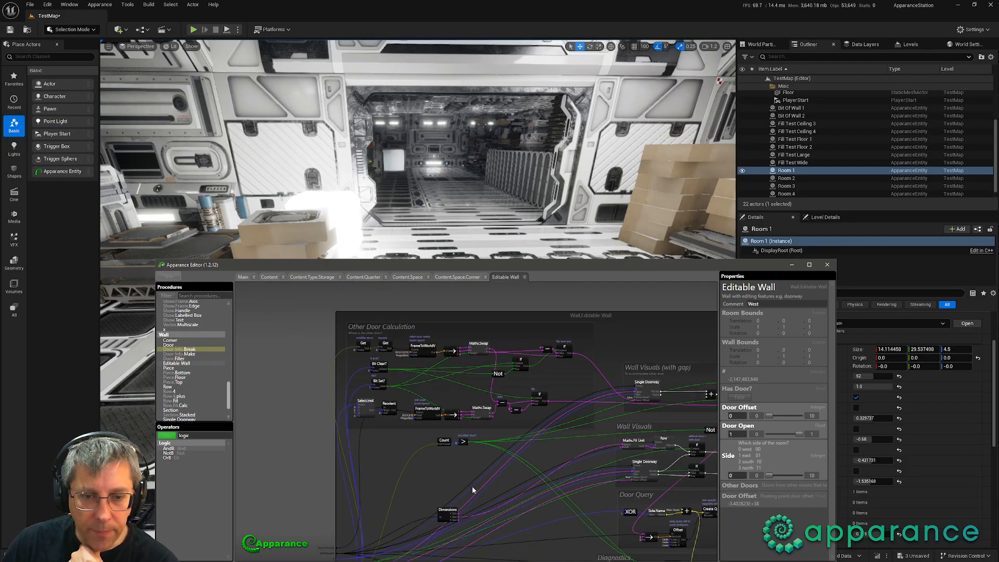
{"action": "middle_click_drag", "start_coordinate": [473, 490], "coordinate": [453, 372]}
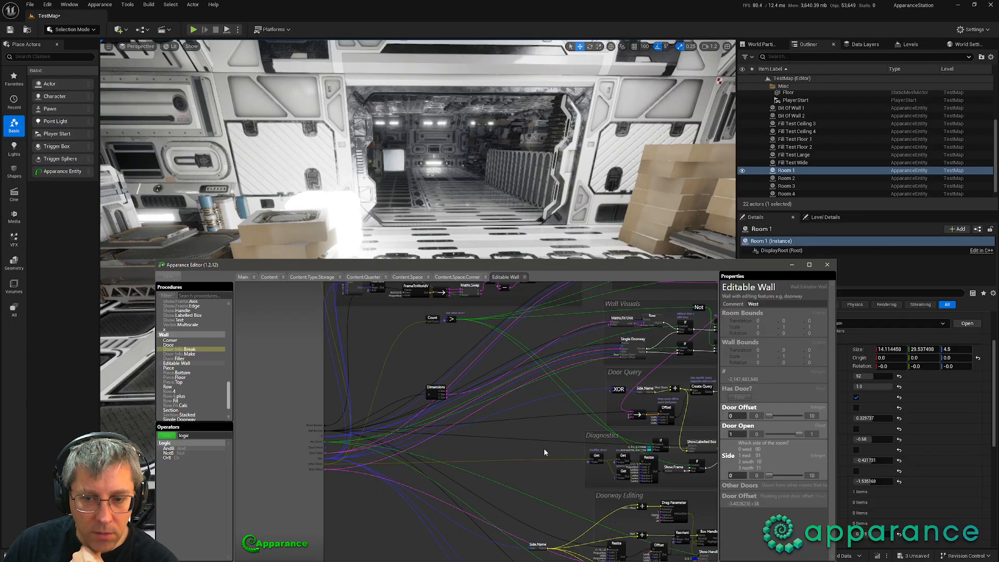
{"action": "middle_click_drag", "start_coordinate": [544, 449], "coordinate": [545, 549]}
{"action": "scroll", "coordinate": [364, 441], "scroll_direction": "up", "scroll_amount": 2}
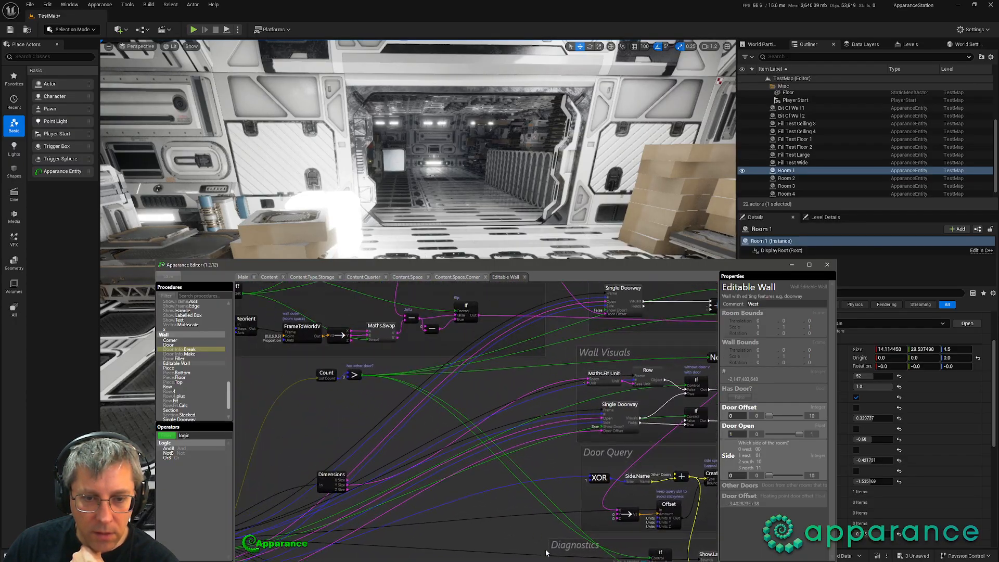
{"action": "middle_click_drag", "start_coordinate": [345, 419], "coordinate": [463, 554]}
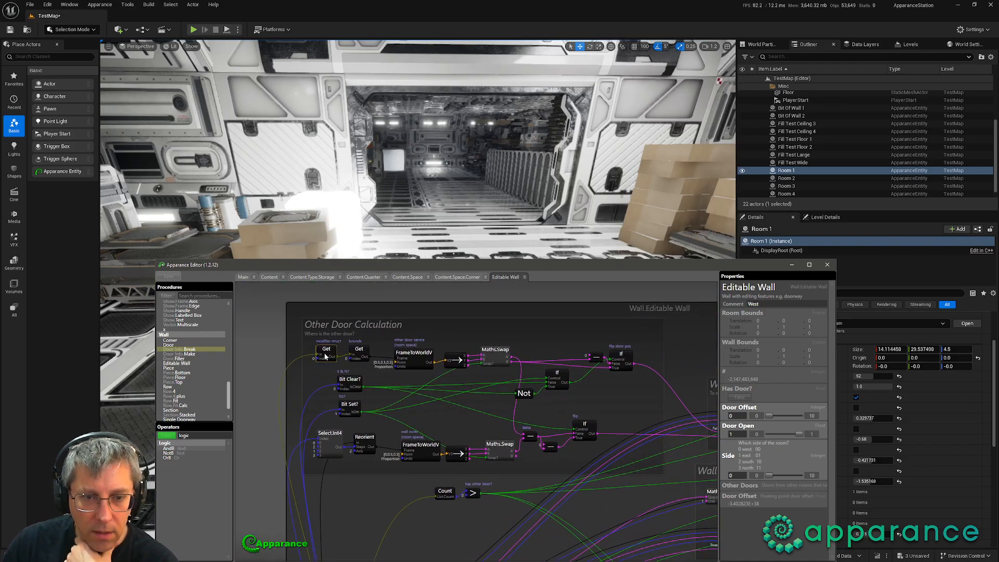
{"action": "scroll", "coordinate": [328, 356], "scroll_direction": "up", "scroll_amount": 1}
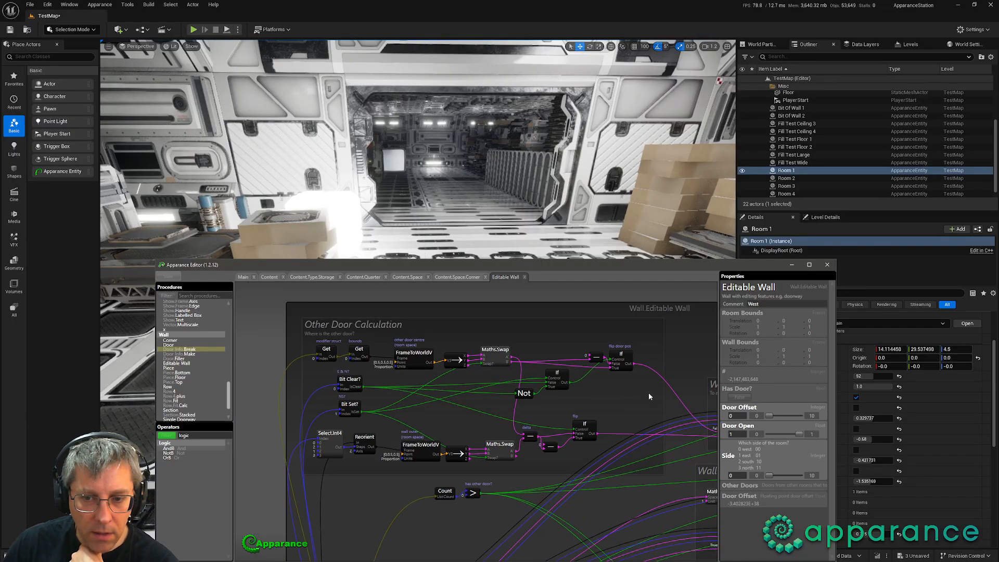
{"action": "scroll", "coordinate": [648, 392], "scroll_direction": "down", "scroll_amount": 1}
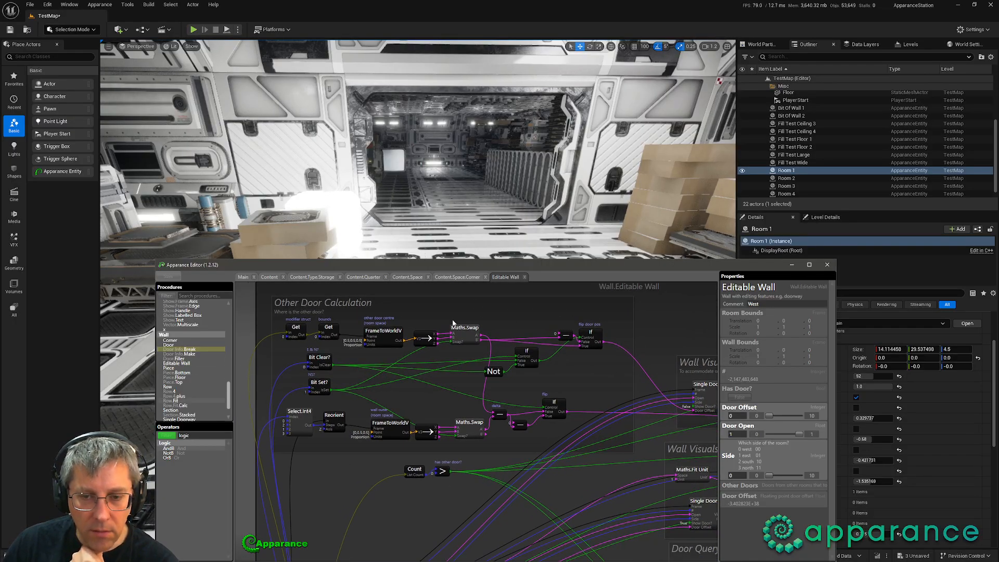
{"action": "scroll", "coordinate": [466, 395], "scroll_direction": "down", "scroll_amount": 1}
{"action": "middle_click_drag", "start_coordinate": [637, 493], "coordinate": [619, 445]}
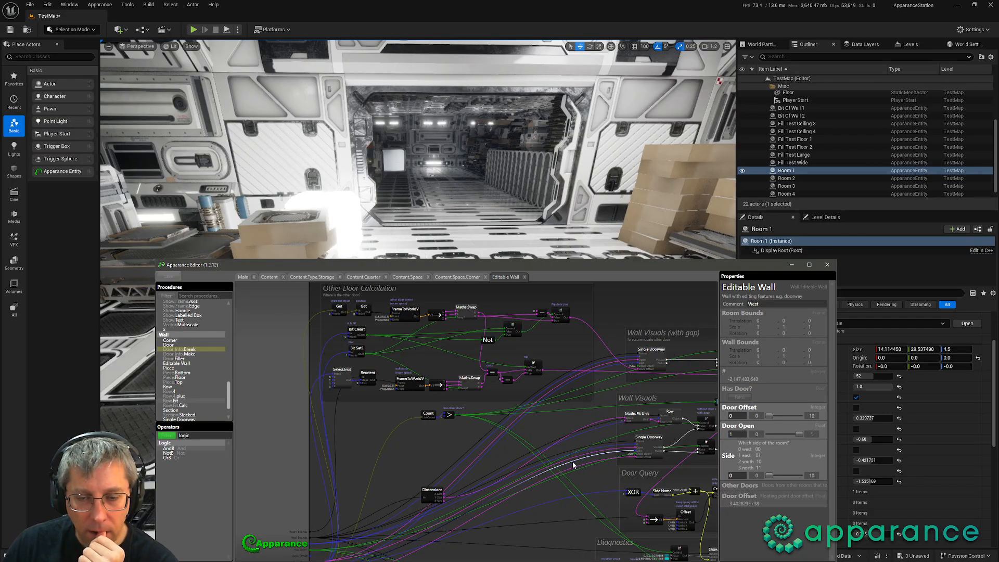
{"action": "middle_click_drag", "start_coordinate": [617, 505], "coordinate": [318, 405]}
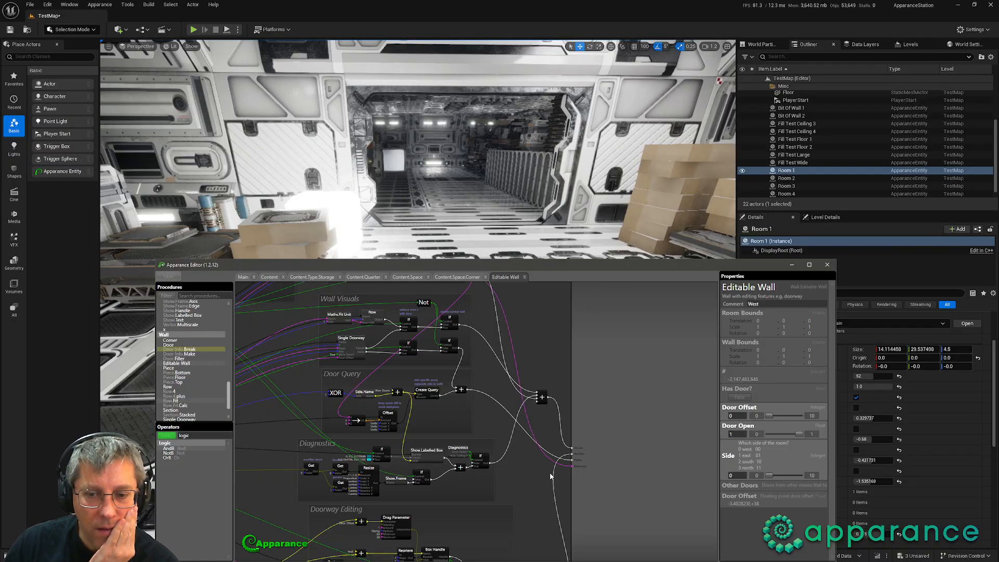
{"action": "scroll", "coordinate": [528, 484], "scroll_direction": "down", "scroll_amount": 3}
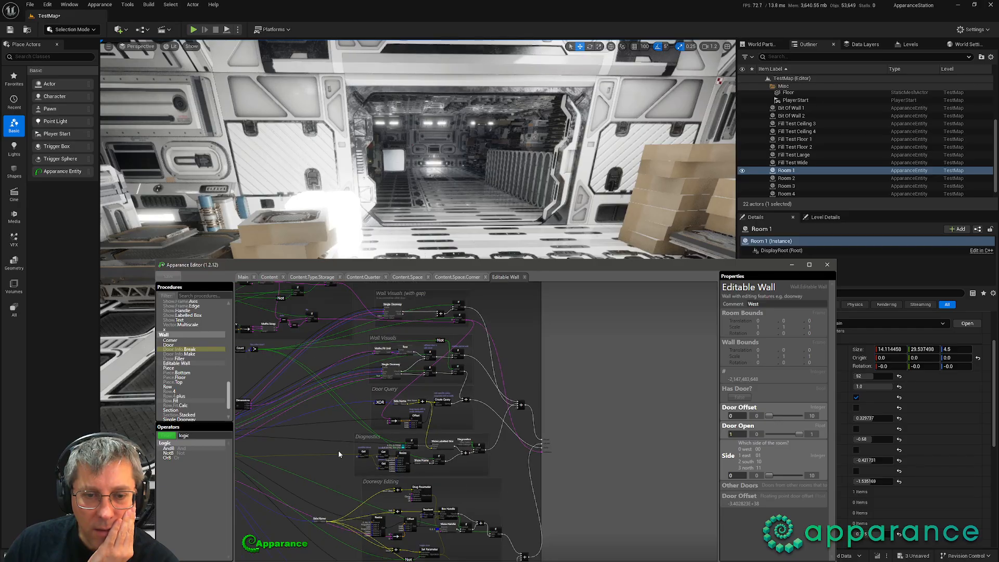
{"action": "middle_click_drag", "start_coordinate": [339, 453], "coordinate": [477, 490]}
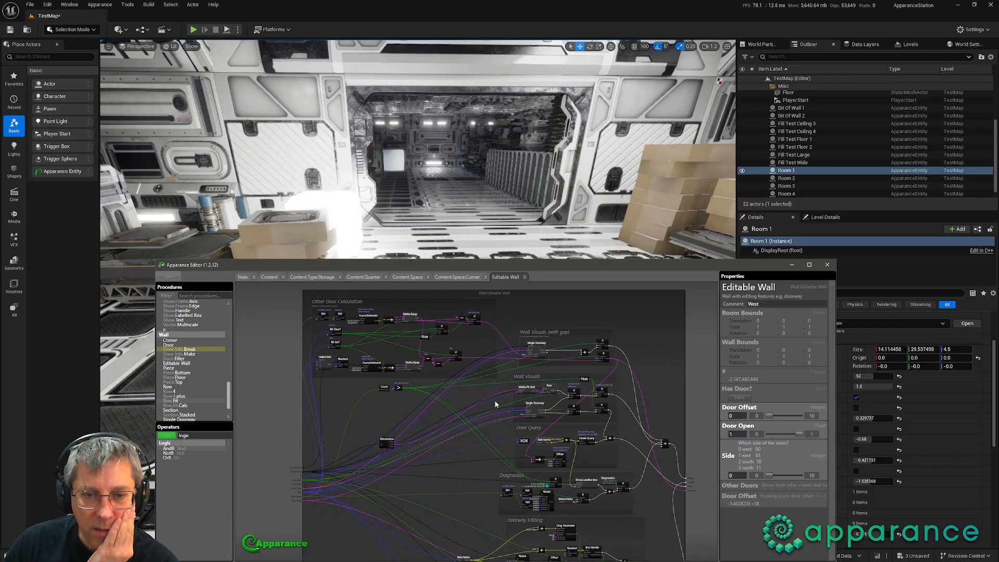
Step: Return to the Main procedure and examine the Door Offsets group with its Door Info.Make and Append nodes
{"action": "left_click", "coordinate": [254, 279]}
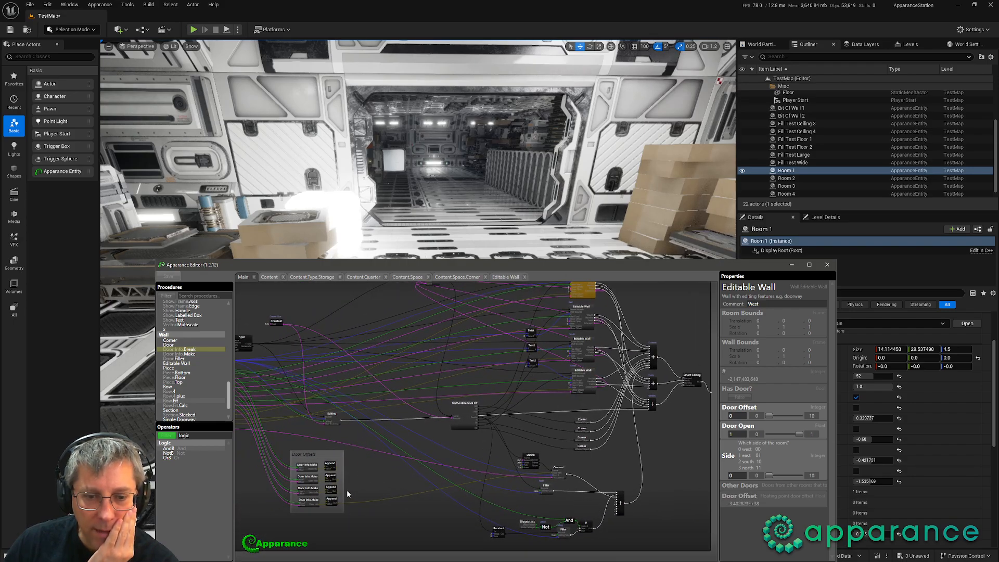
{"action": "scroll", "coordinate": [322, 489], "scroll_direction": "up", "scroll_amount": 3}
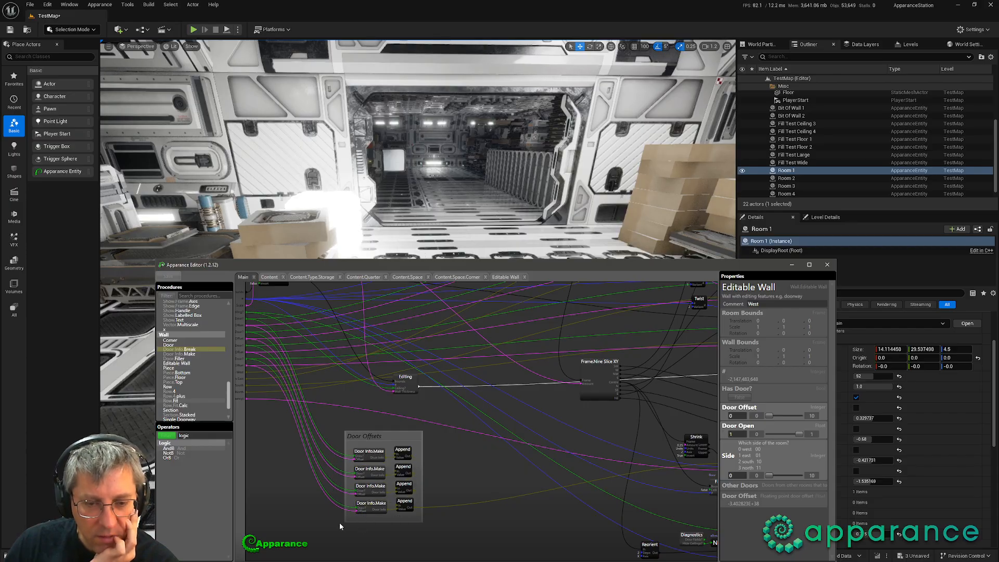
{"action": "middle_click_drag", "start_coordinate": [310, 486], "coordinate": [333, 495]}
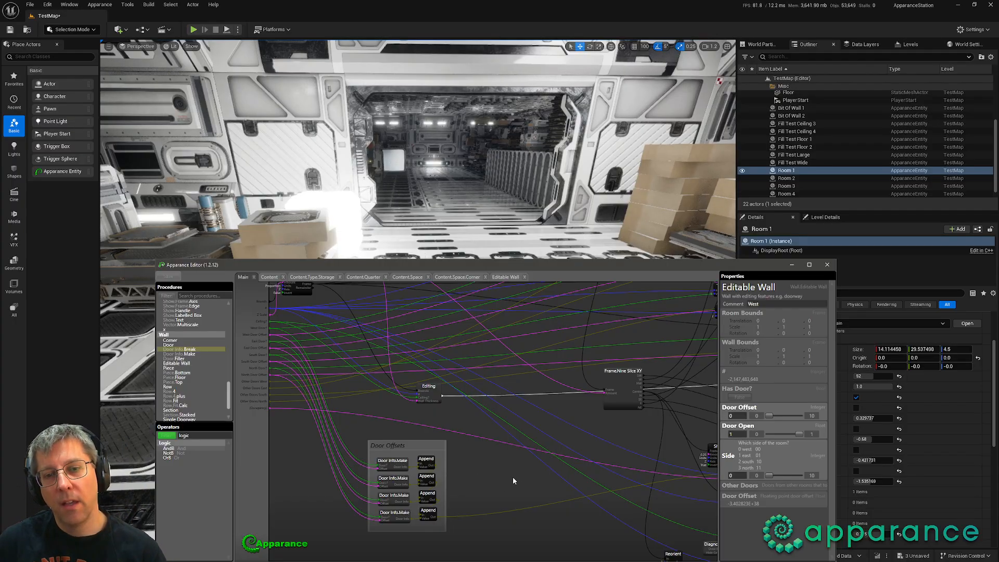
Step: Select Room 4 from above and view its dividers and doorways from inside the room
{"action": "right_click_drag", "start_coordinate": [489, 203], "coordinate": [244, 200]}
{"action": "key", "text": "w"}
{"action": "key", "text": "w"}
{"action": "key", "text": "e"}
{"action": "key", "text": "s"}
{"action": "right_click_drag", "start_coordinate": [442, 305], "coordinate": [486, 317]}
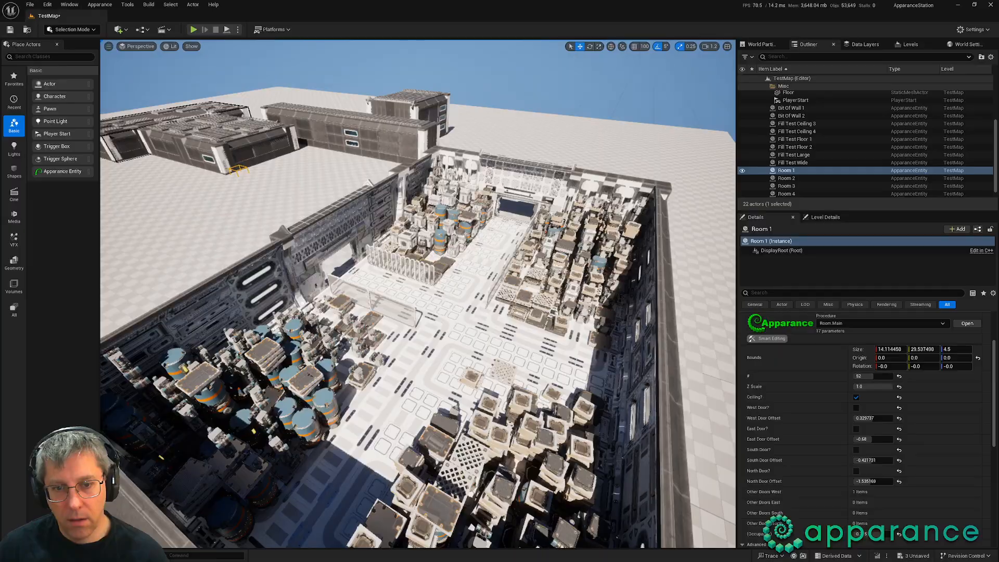
{"action": "left_click", "coordinate": [484, 320]}
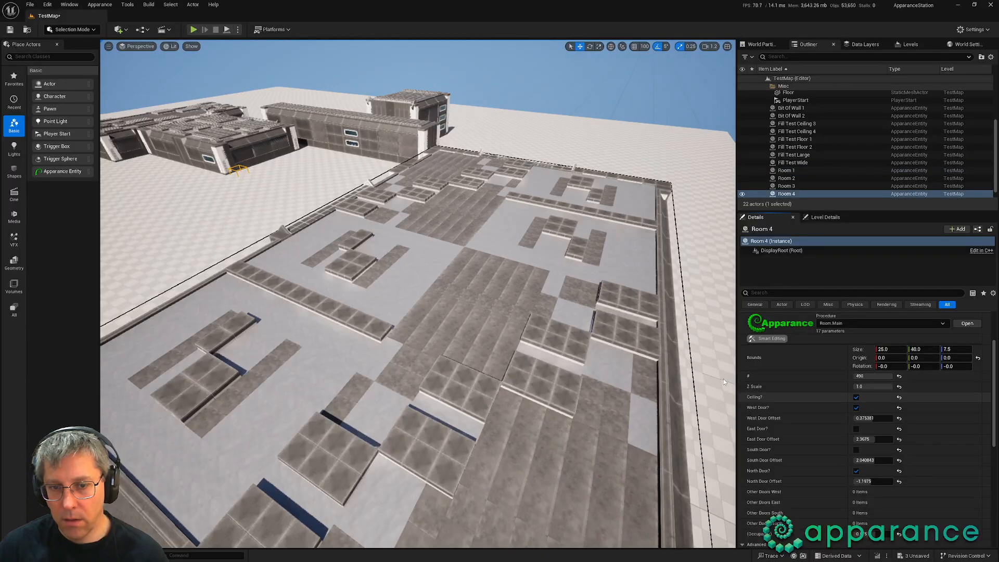
{"action": "right_click_drag", "start_coordinate": [561, 333], "coordinate": [676, 255]}
{"action": "key", "text": "w"}
{"action": "key", "text": "w"}
{"action": "scroll", "coordinate": [730, 252], "scroll_direction": "down", "scroll_amount": 4}
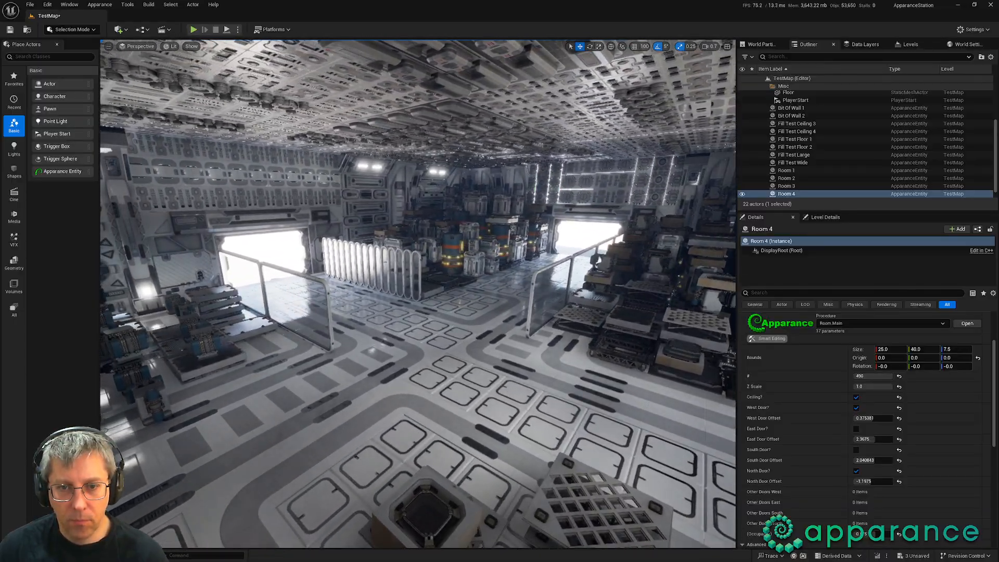
Step: Reduce Room 4's bounds size to about 24.73 by 39.97 and check the dividers between its doorways
{"action": "left_click_drag", "start_coordinate": [924, 349], "coordinate": [880, 350]}
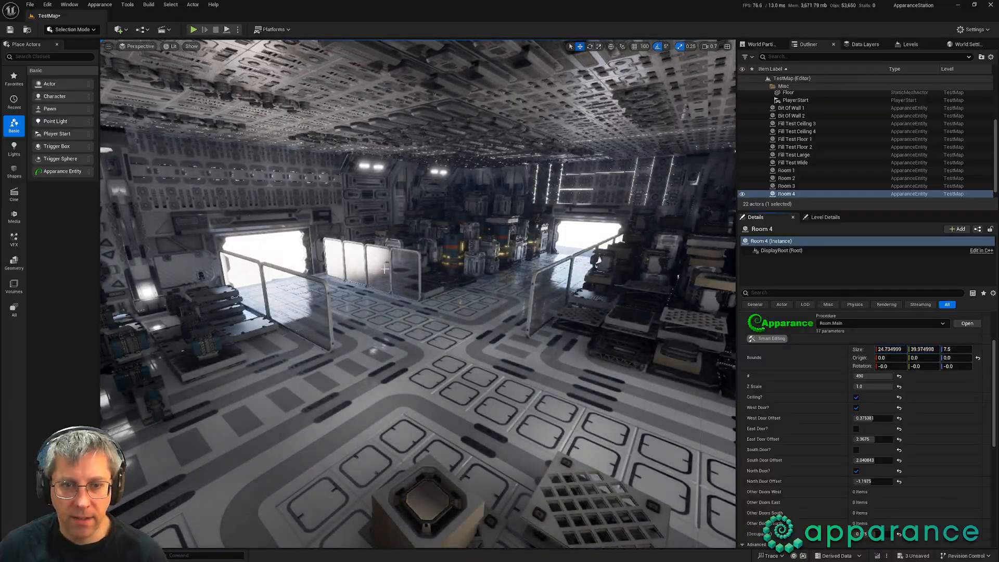
{"action": "right_click_drag", "start_coordinate": [437, 322], "coordinate": [436, 325]}
{"action": "key", "text": "w"}
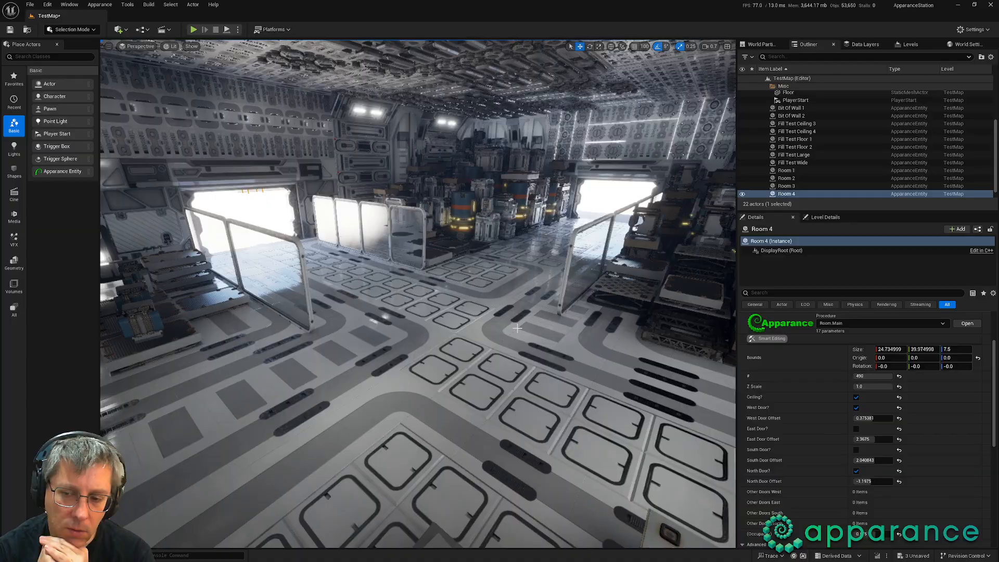
Step: Move from Room 4 into Room 1 and examine the content beside the doorway leading to Room 3
{"action": "right_click_drag", "start_coordinate": [388, 272], "coordinate": [437, 330]}
{"action": "scroll", "coordinate": [388, 272], "scroll_direction": "up", "scroll_amount": 8}
{"action": "key", "text": "w"}
{"action": "scroll", "coordinate": [388, 271], "scroll_direction": "down", "scroll_amount": 4}
{"action": "key", "text": "w"}
{"action": "key", "text": "w"}
{"action": "key", "text": "w"}
{"action": "scroll", "coordinate": [388, 271], "scroll_direction": "down", "scroll_amount": 4}
{"action": "key", "text": "s"}
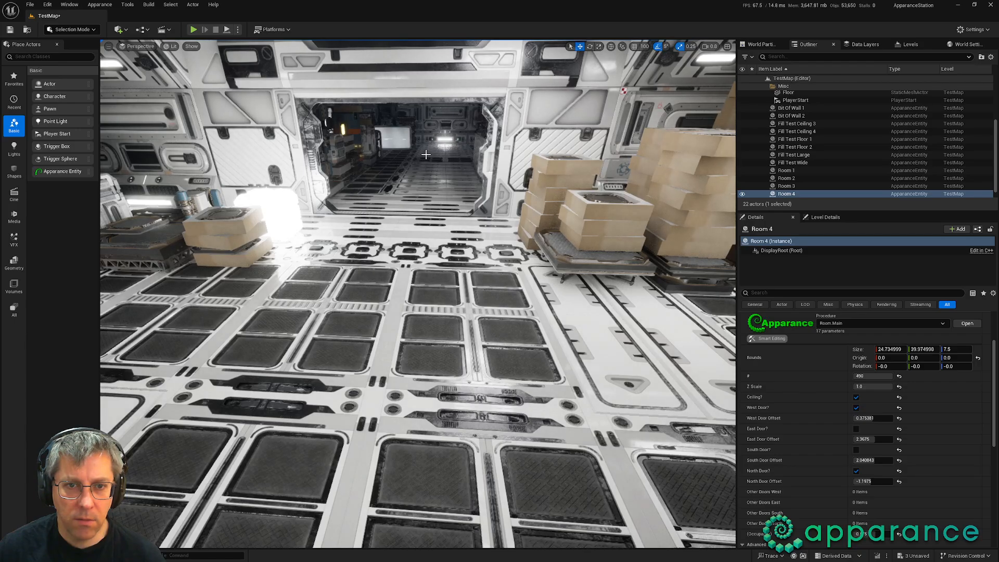
Step: Select Room 3 and shift its west door sideways, trying offsets of 2.0575 and -1.275
{"action": "key", "text": "Up"}
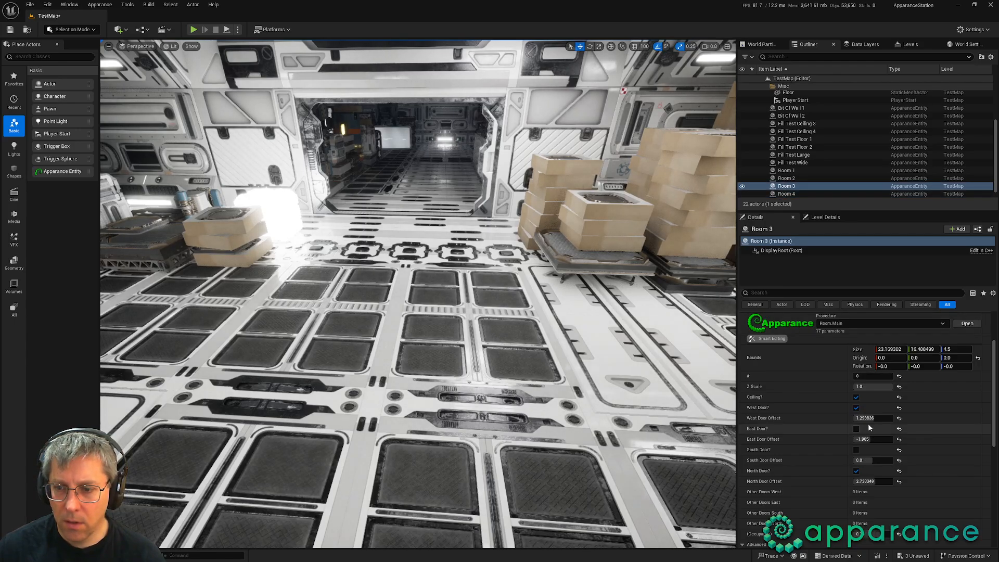
{"action": "left_click_drag", "start_coordinate": [873, 418], "coordinate": [873, 418]}
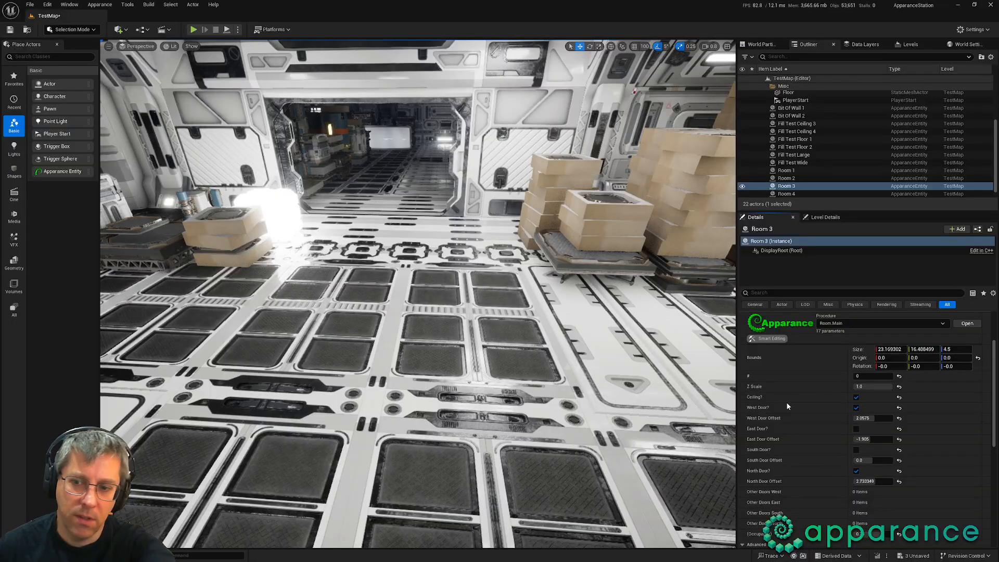
{"action": "left_click_drag", "start_coordinate": [874, 418], "coordinate": [870, 418]}
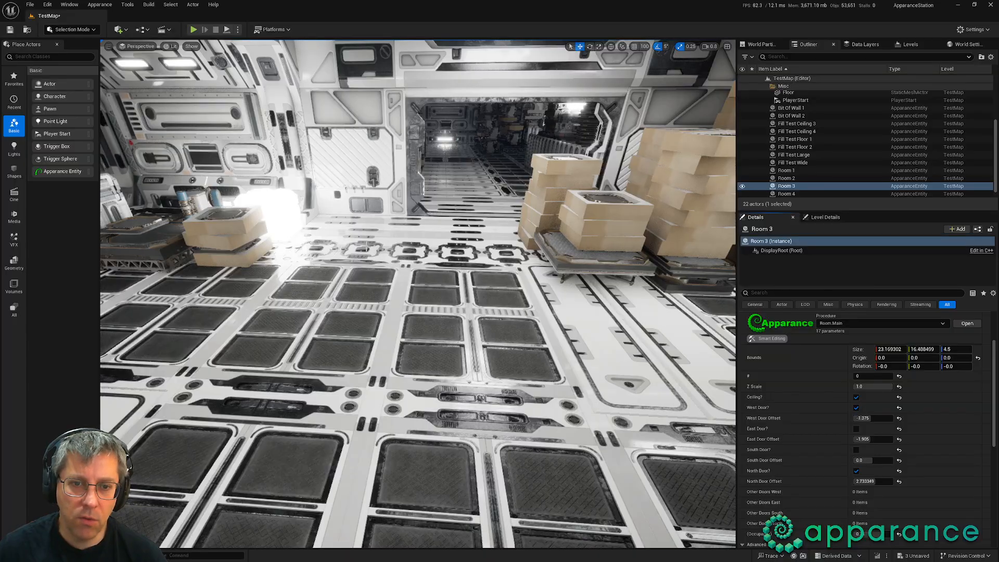
Step: From inside Room 3, vary the west door offset to test the divider layout, ending at about -1.77
{"action": "right_click_drag", "start_coordinate": [385, 195], "coordinate": [686, 216]}
{"action": "left_click_drag", "start_coordinate": [876, 418], "coordinate": [858, 418]}
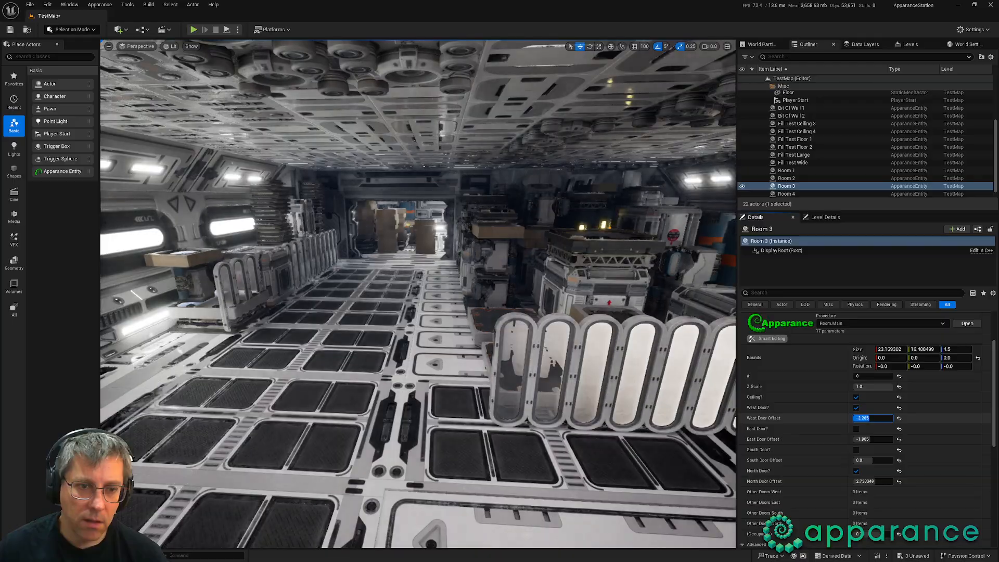
{"action": "key", "text": "Return"}
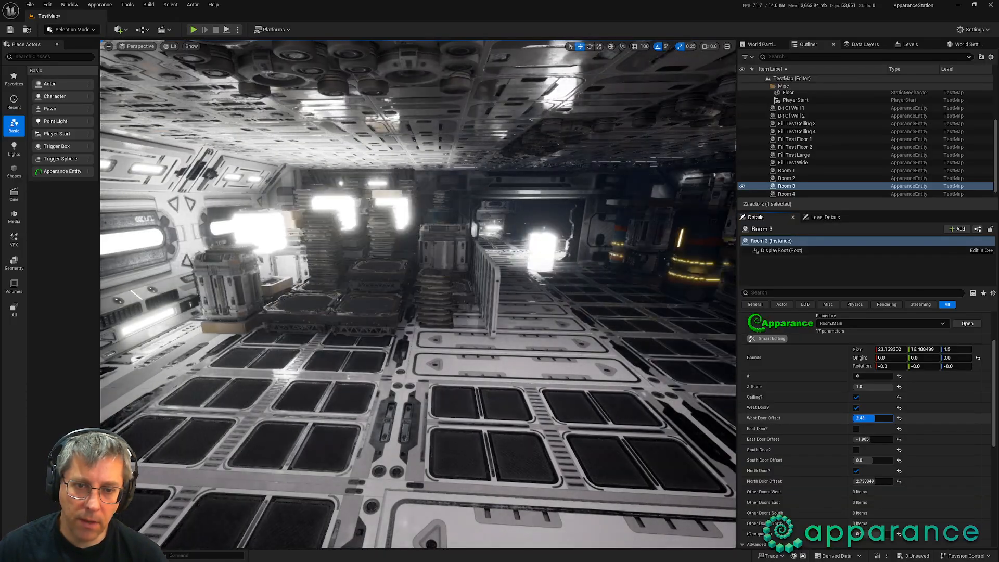
{"action": "mouse_move", "coordinate": [874, 418]}
{"action": "left_mouse_down"}
{"action": "mouse_move", "coordinate": [853, 418]}
{"action": "mouse_move", "coordinate": [869, 418]}
{"action": "left_mouse_up"}
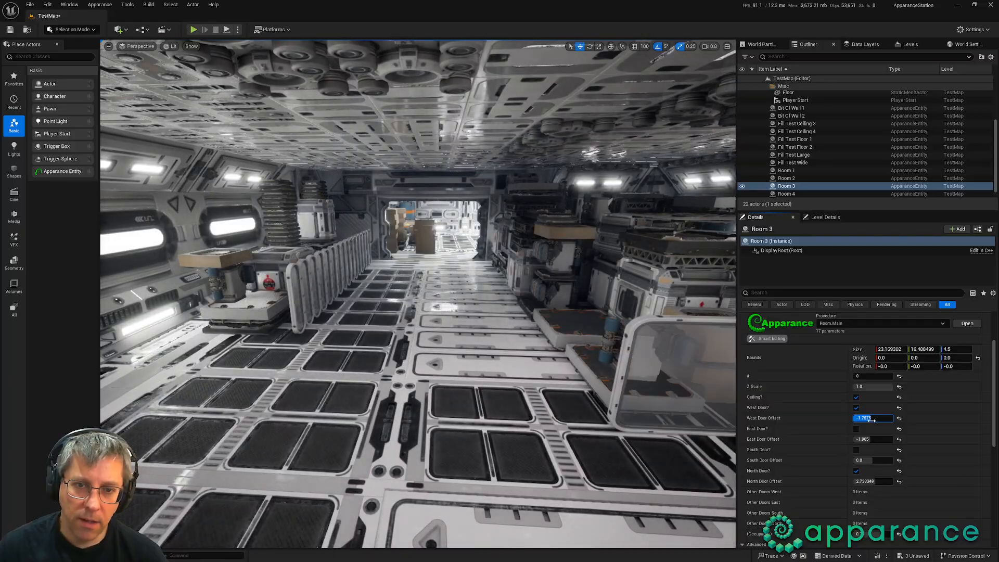
Step: Go through Room 3's west doorway and examine how Room 1's stacked content sits around the shared opening
{"action": "right_click_drag", "start_coordinate": [645, 359], "coordinate": [608, 336]}
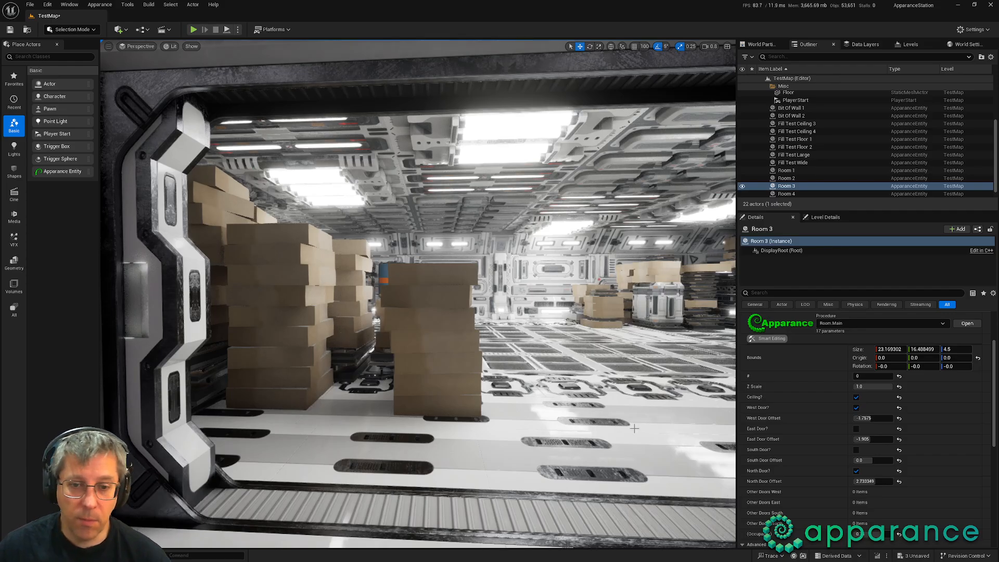
{"action": "right_click_drag", "start_coordinate": [614, 434], "coordinate": [397, 429]}
{"action": "key", "text": "w"}
{"action": "key", "text": "d"}
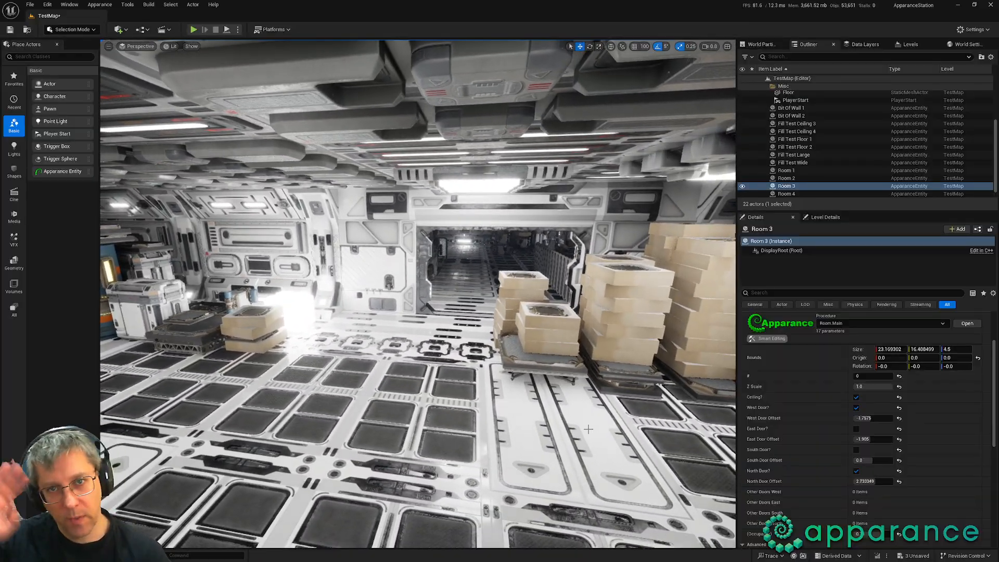